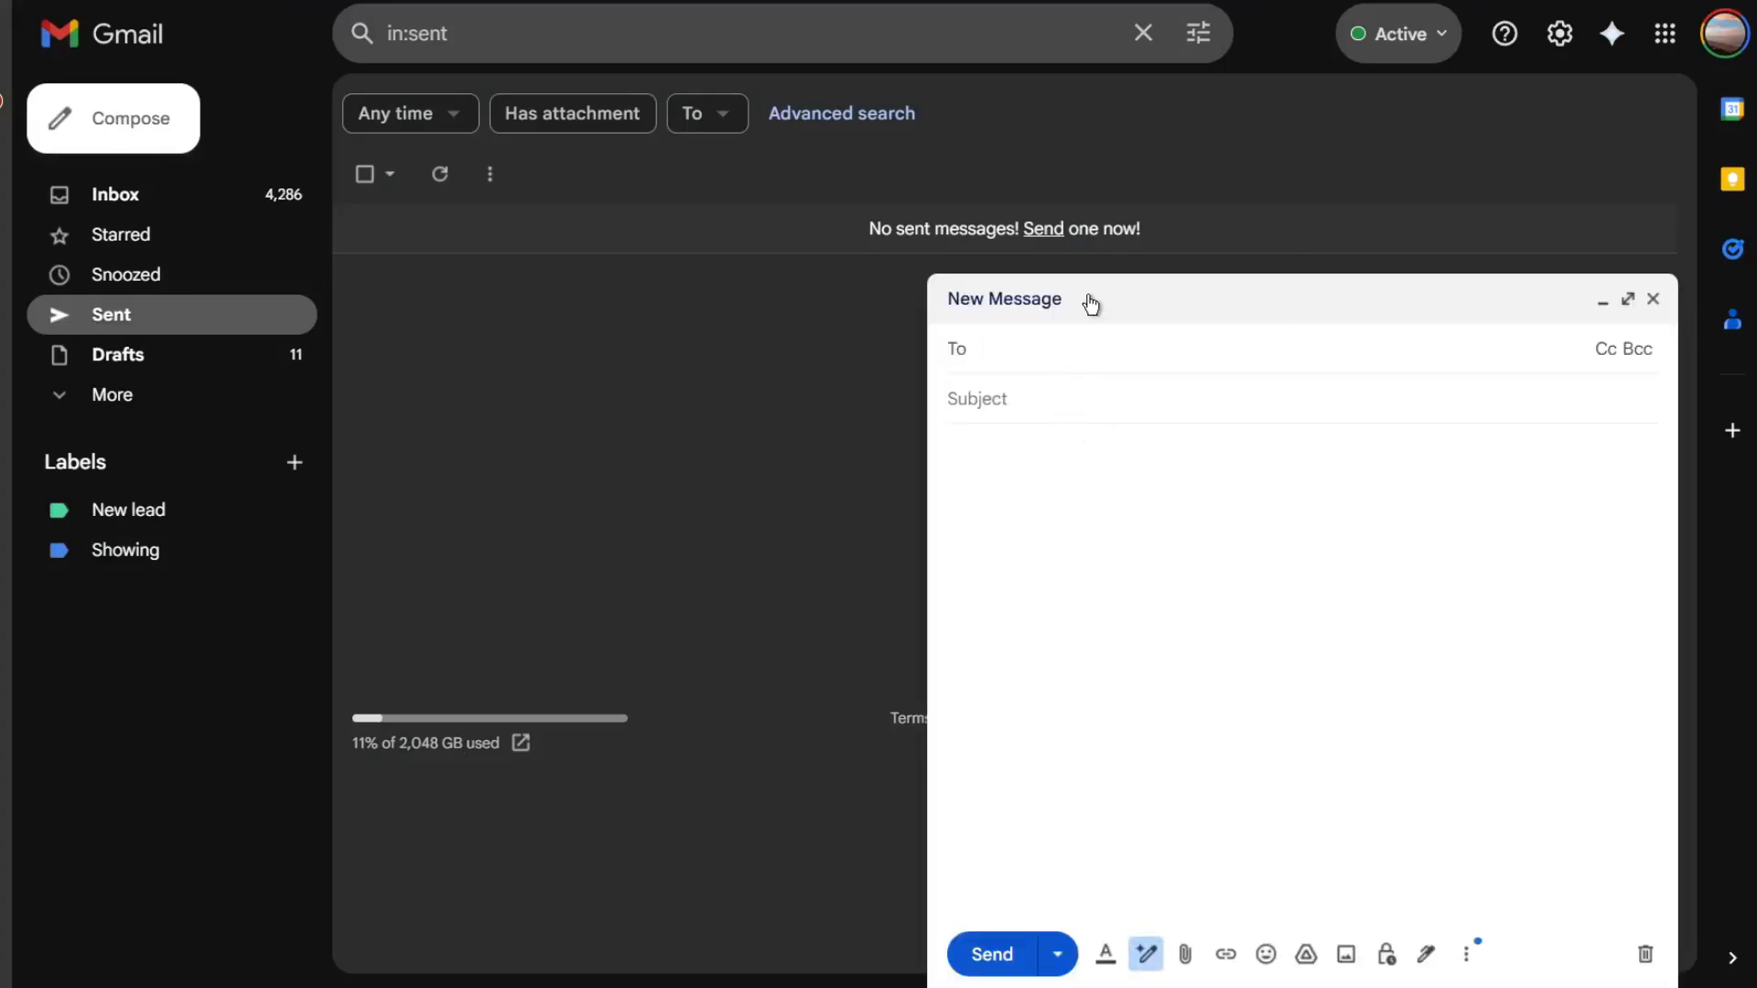
- Address a new message to the contact's Gmail address and set its subject to Booking A Class
type("mago")
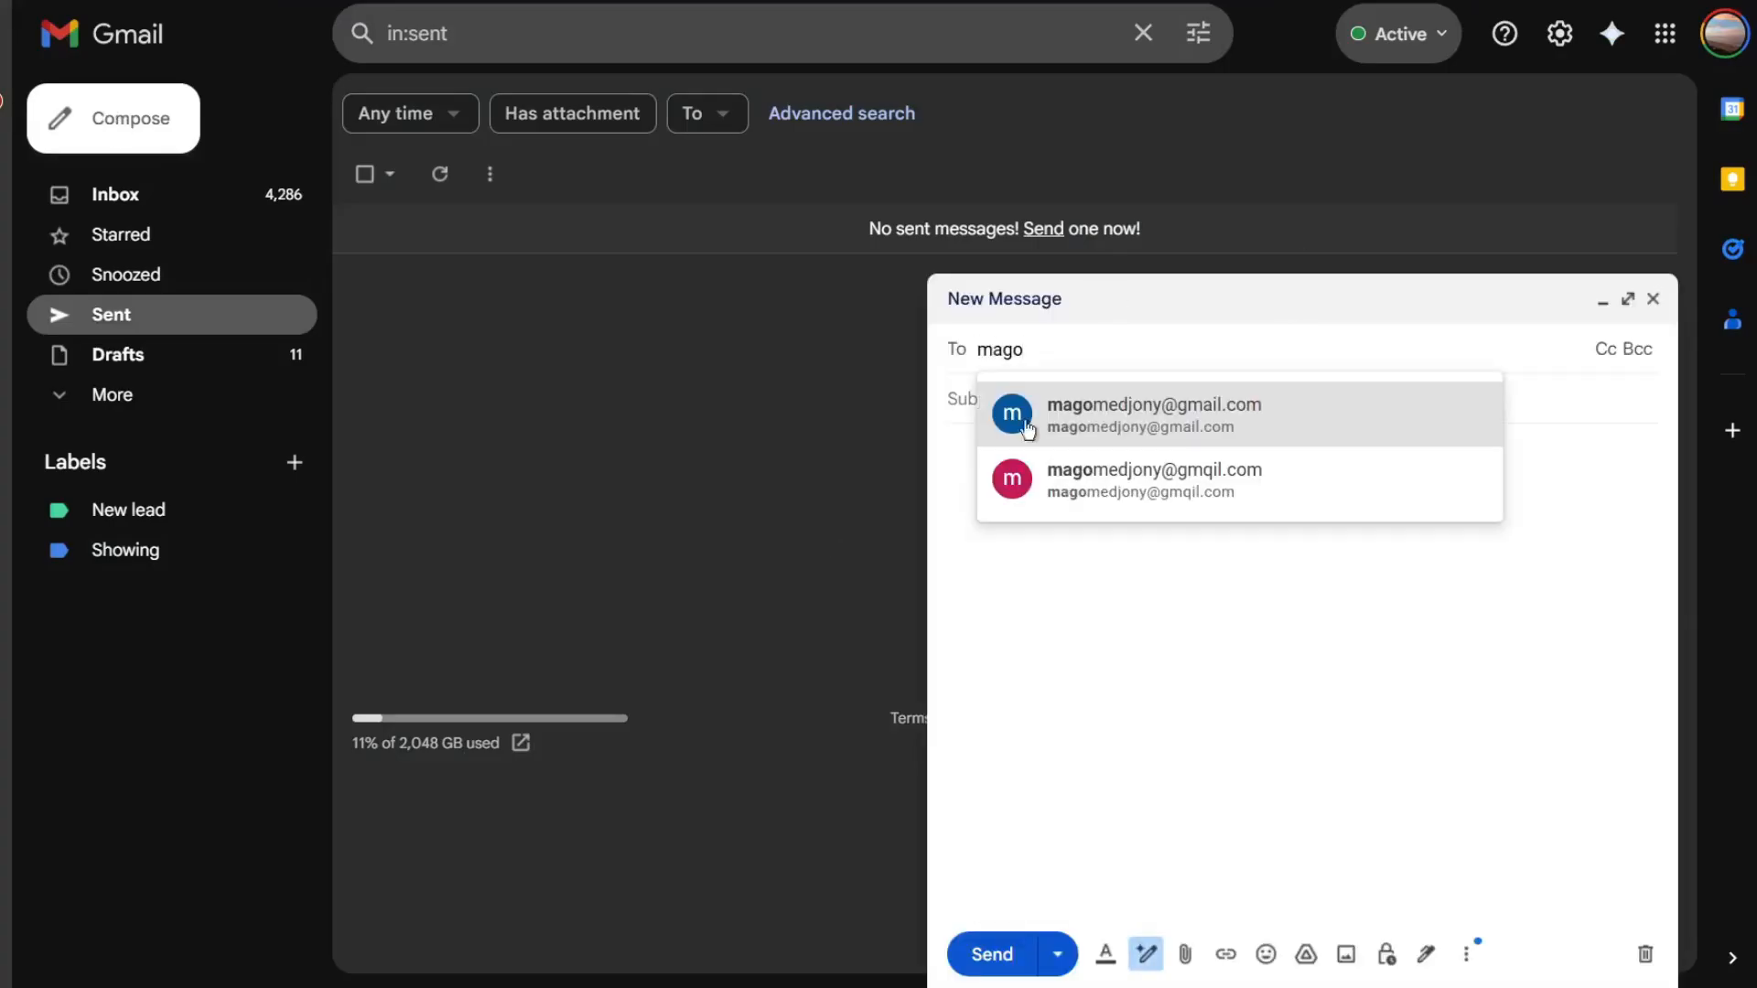
left_click(1073, 417)
left_click(1037, 420)
type("Hey ")
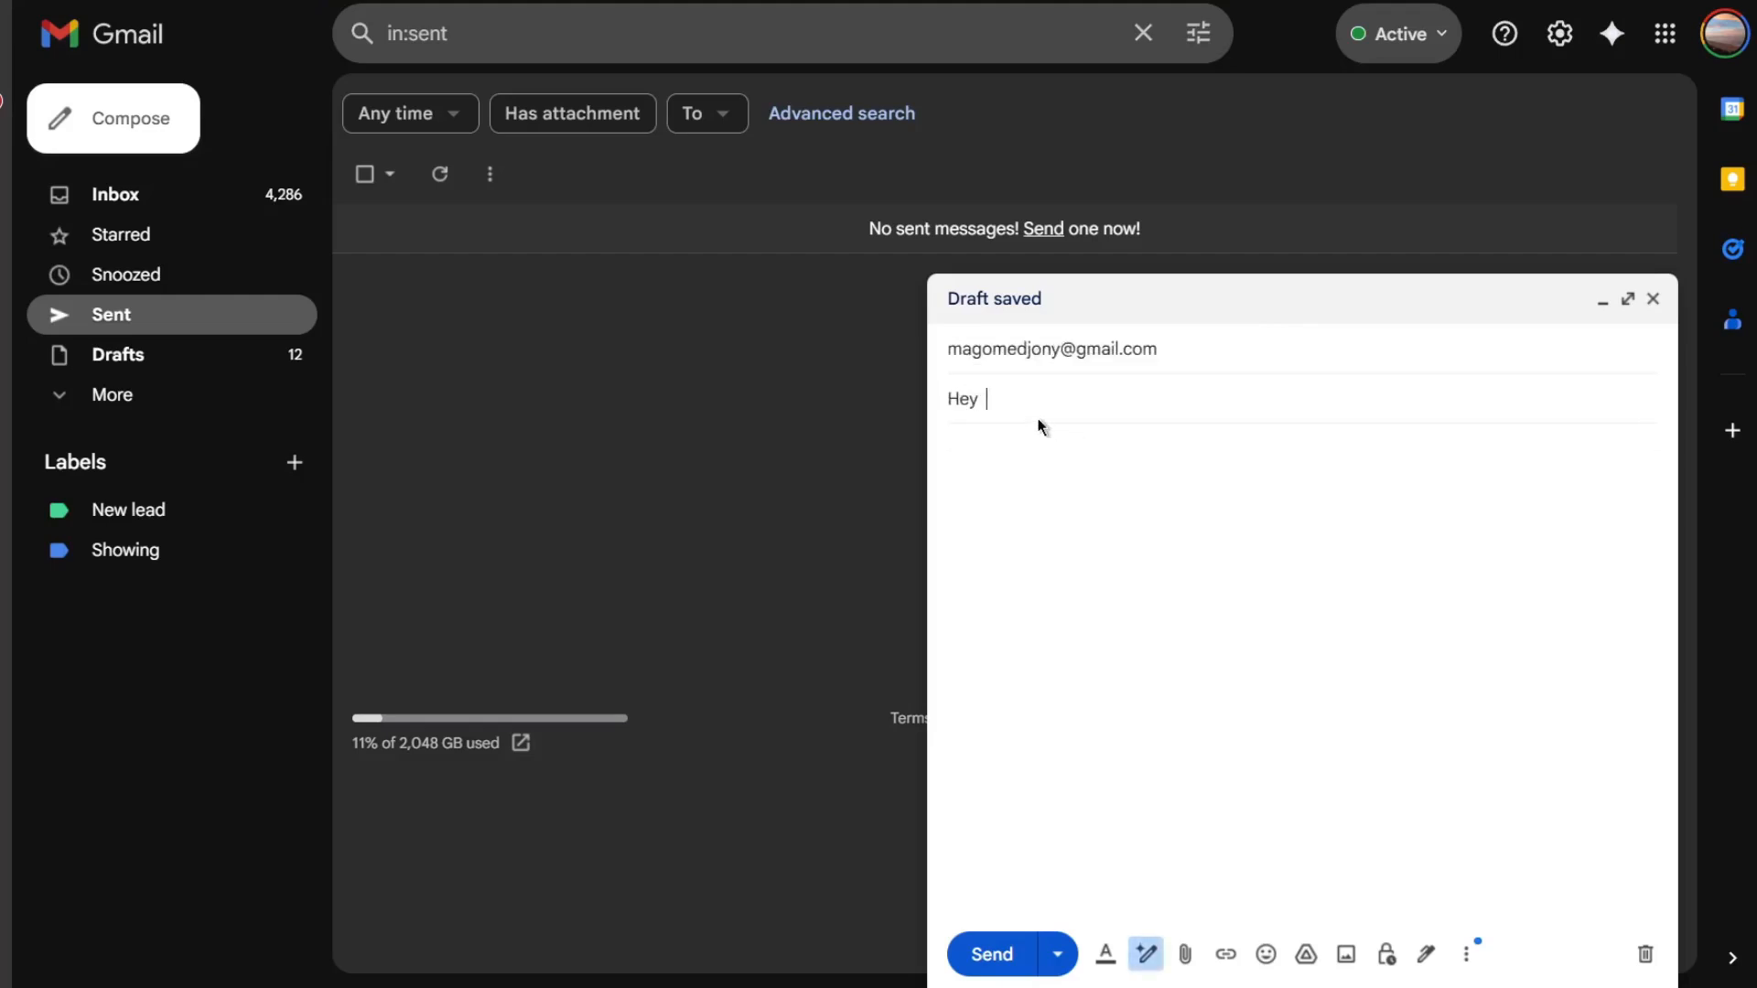
type("I wou")
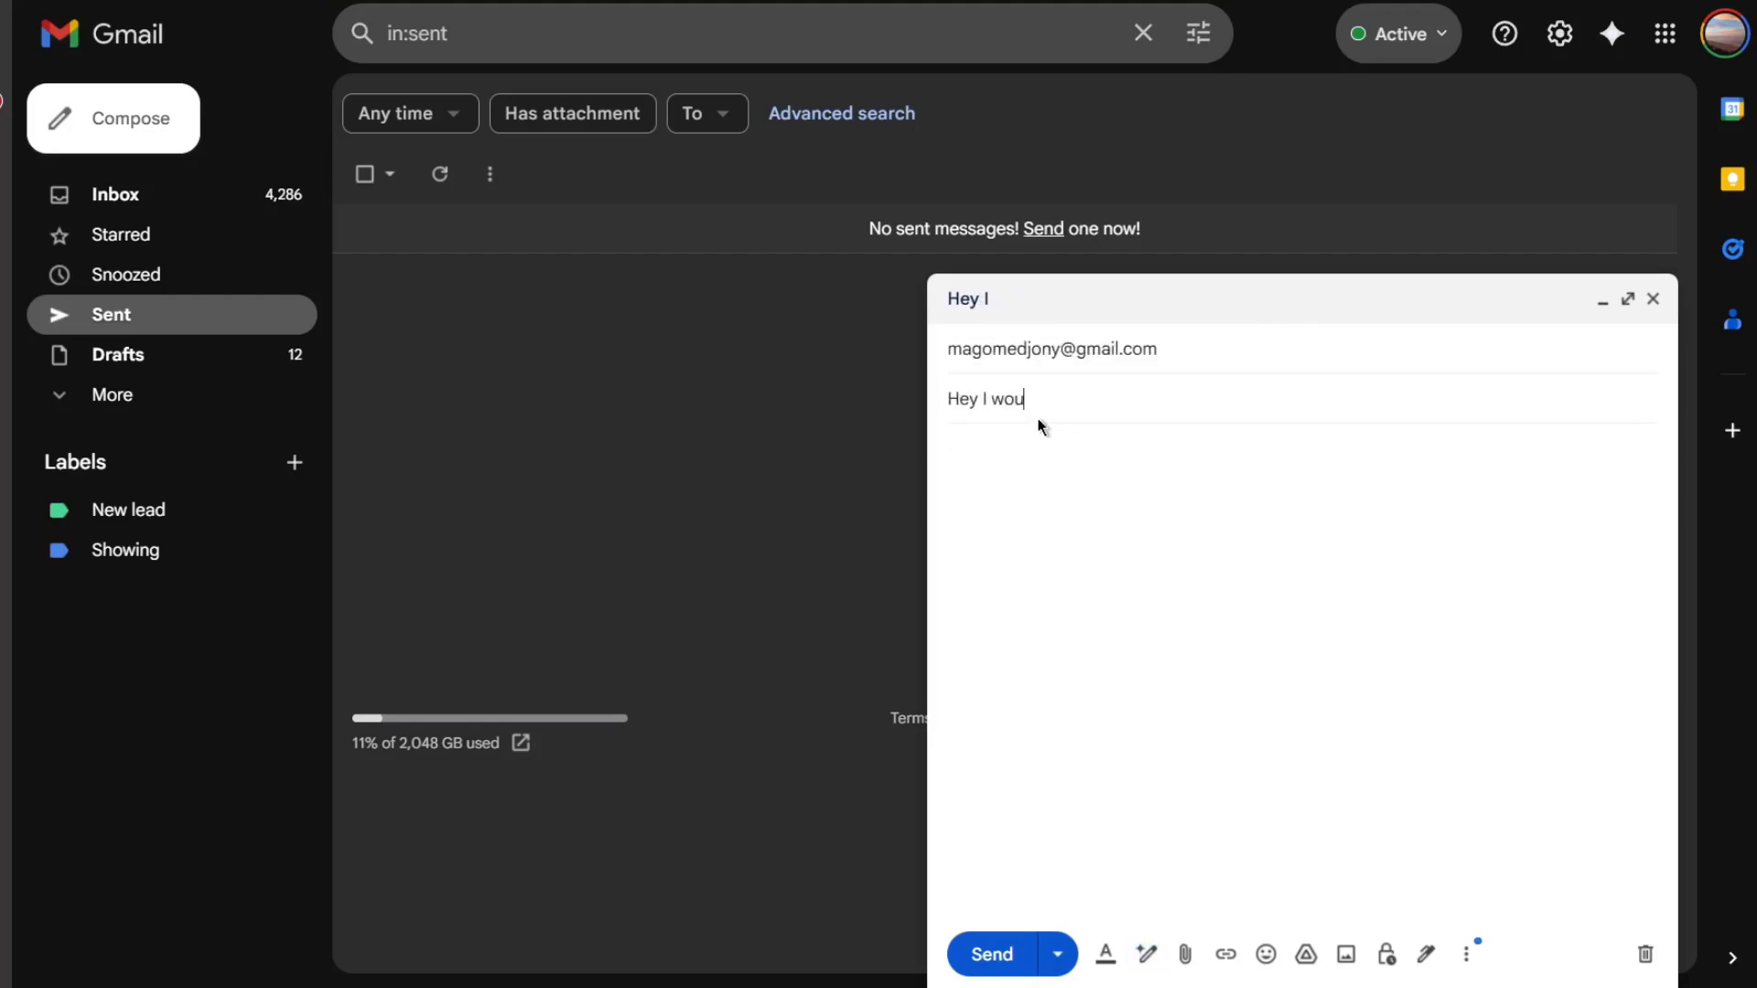
key("ctrl+a")
key("BackSpace")
type("Bo")
key("BackSpace")
type("ooking A Class")
- Write the body 'Hey i would like to book a class.' and send the e-mail
left_click(1074, 474)
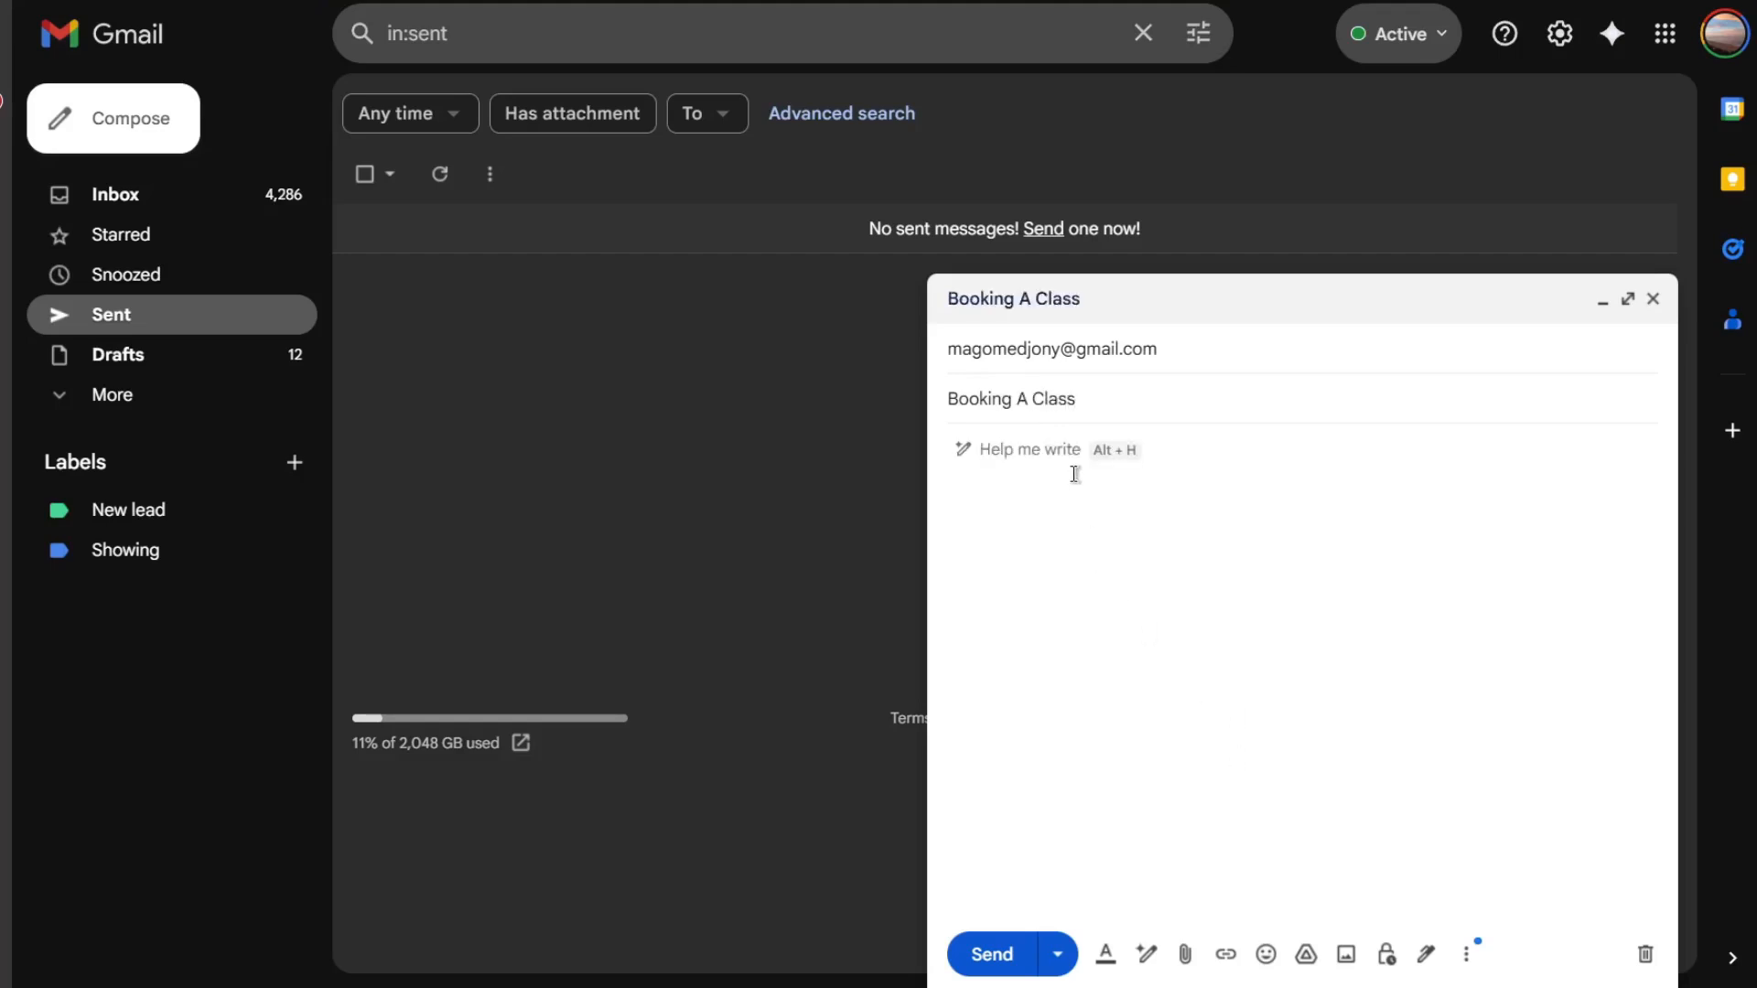
type("Hey i would like to")
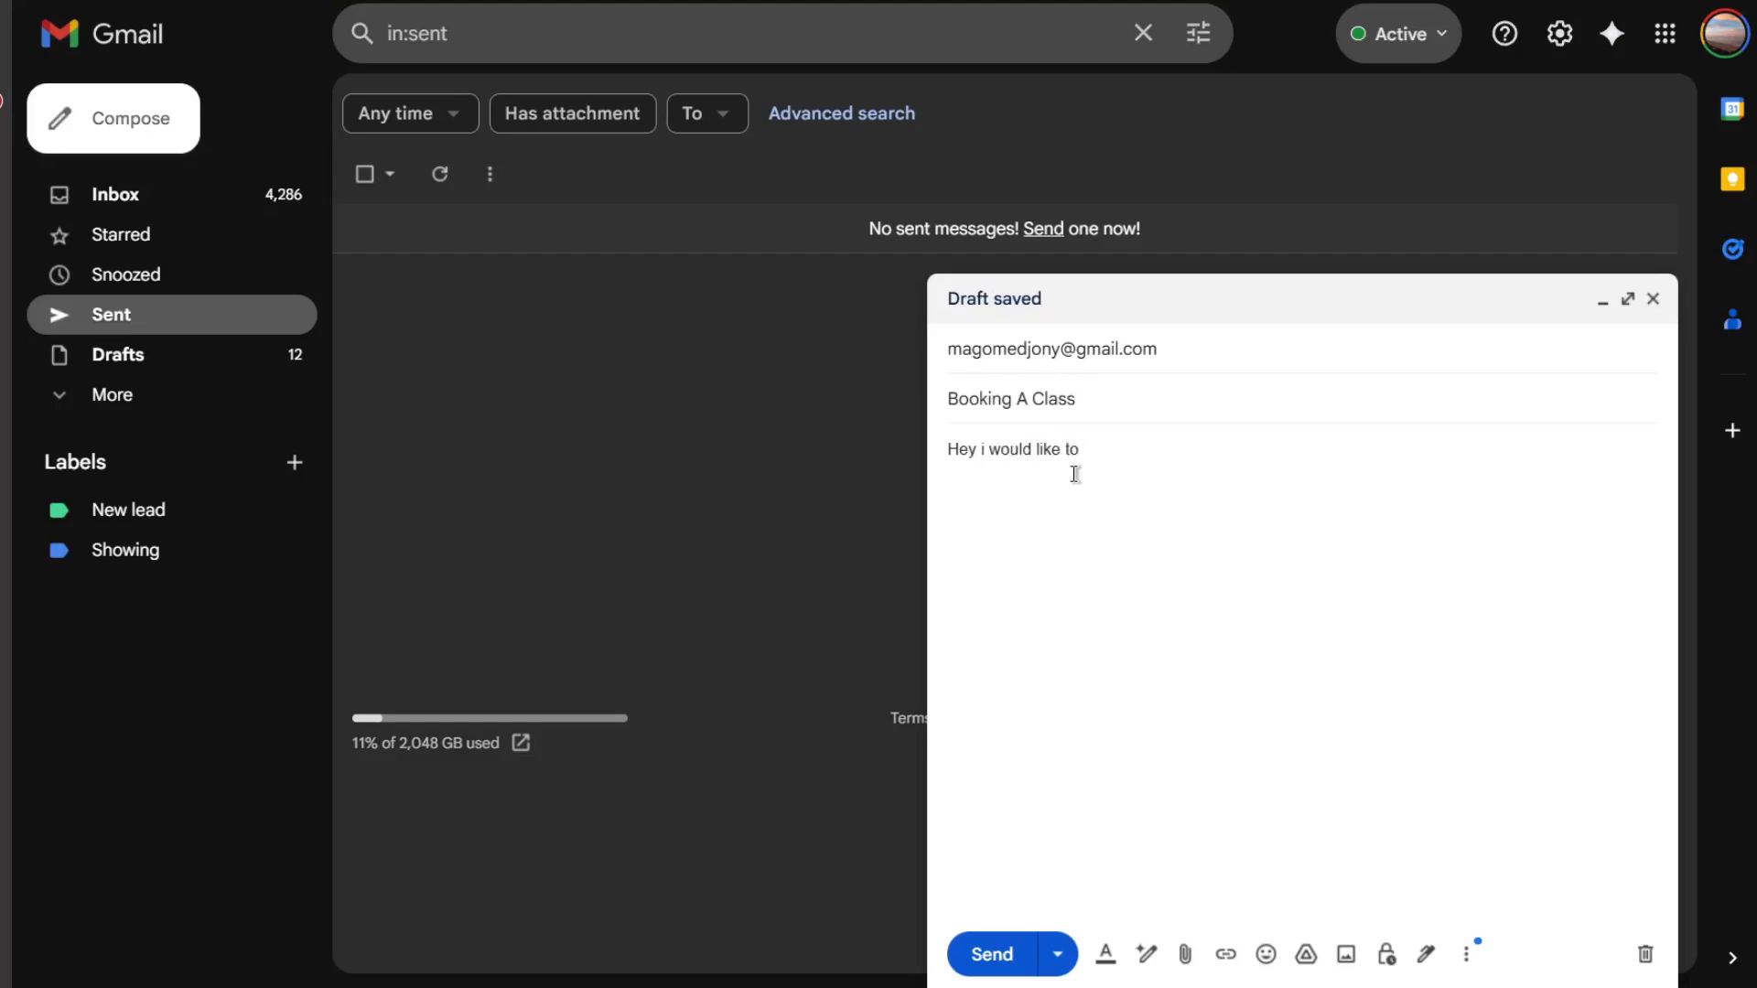
type("class.")
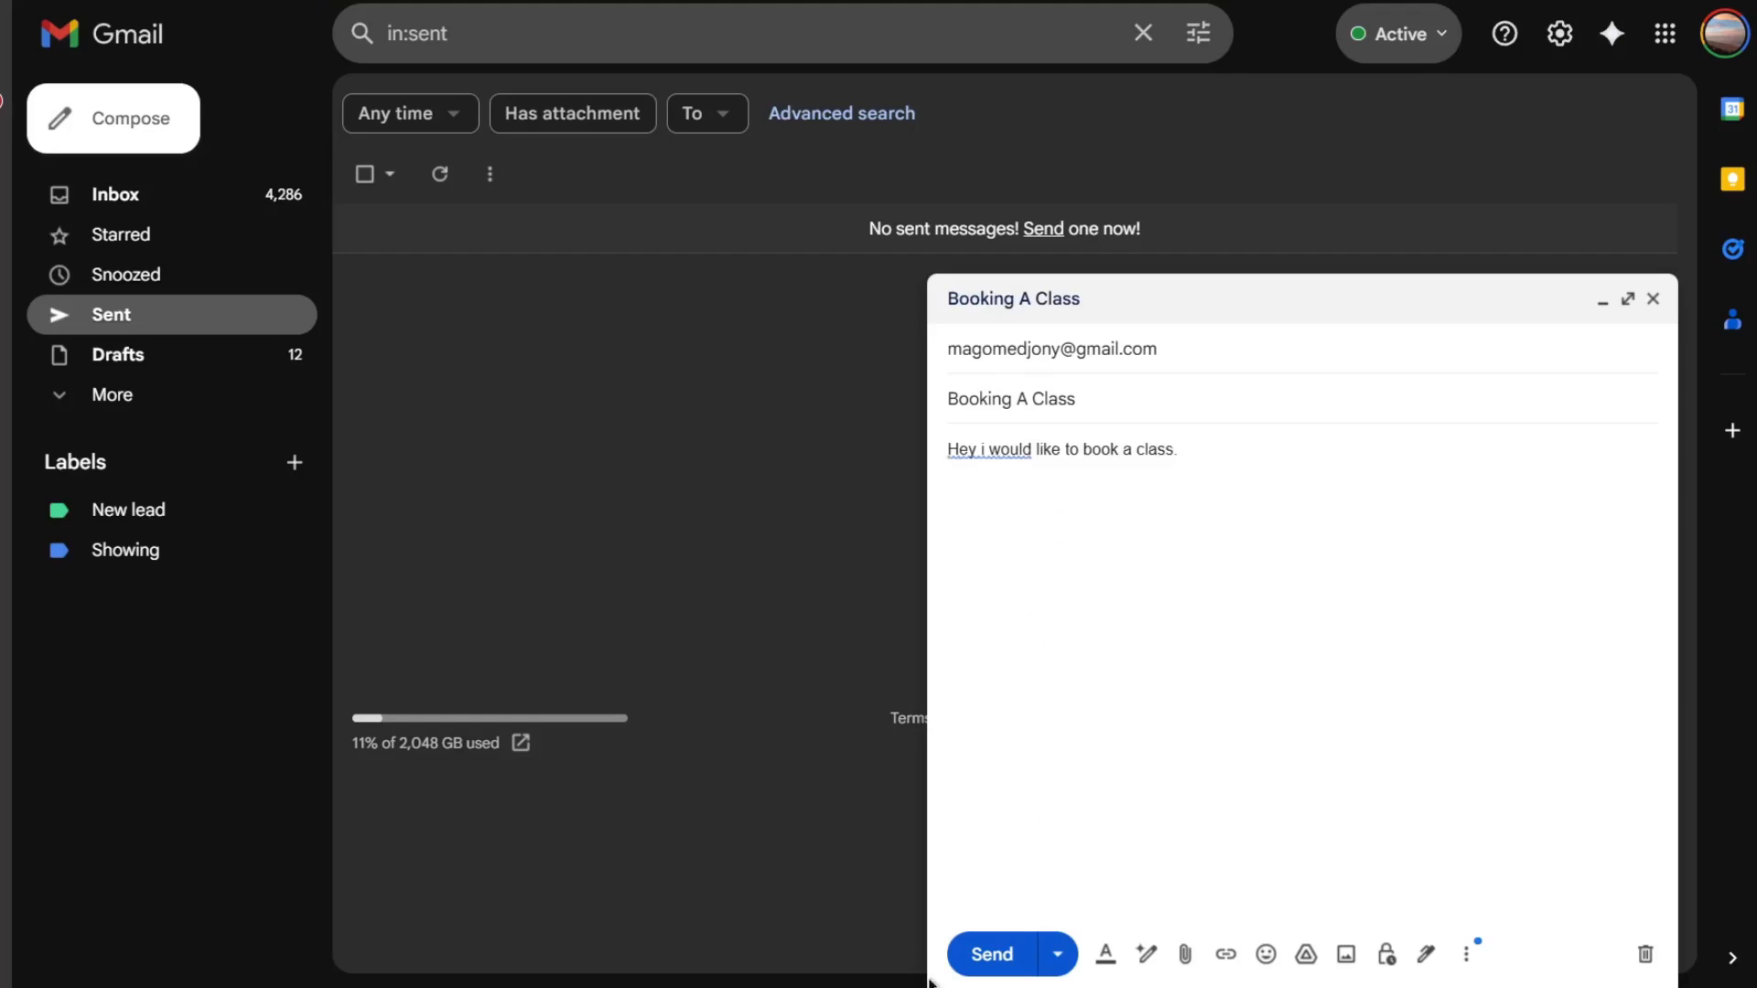
left_click(992, 953)
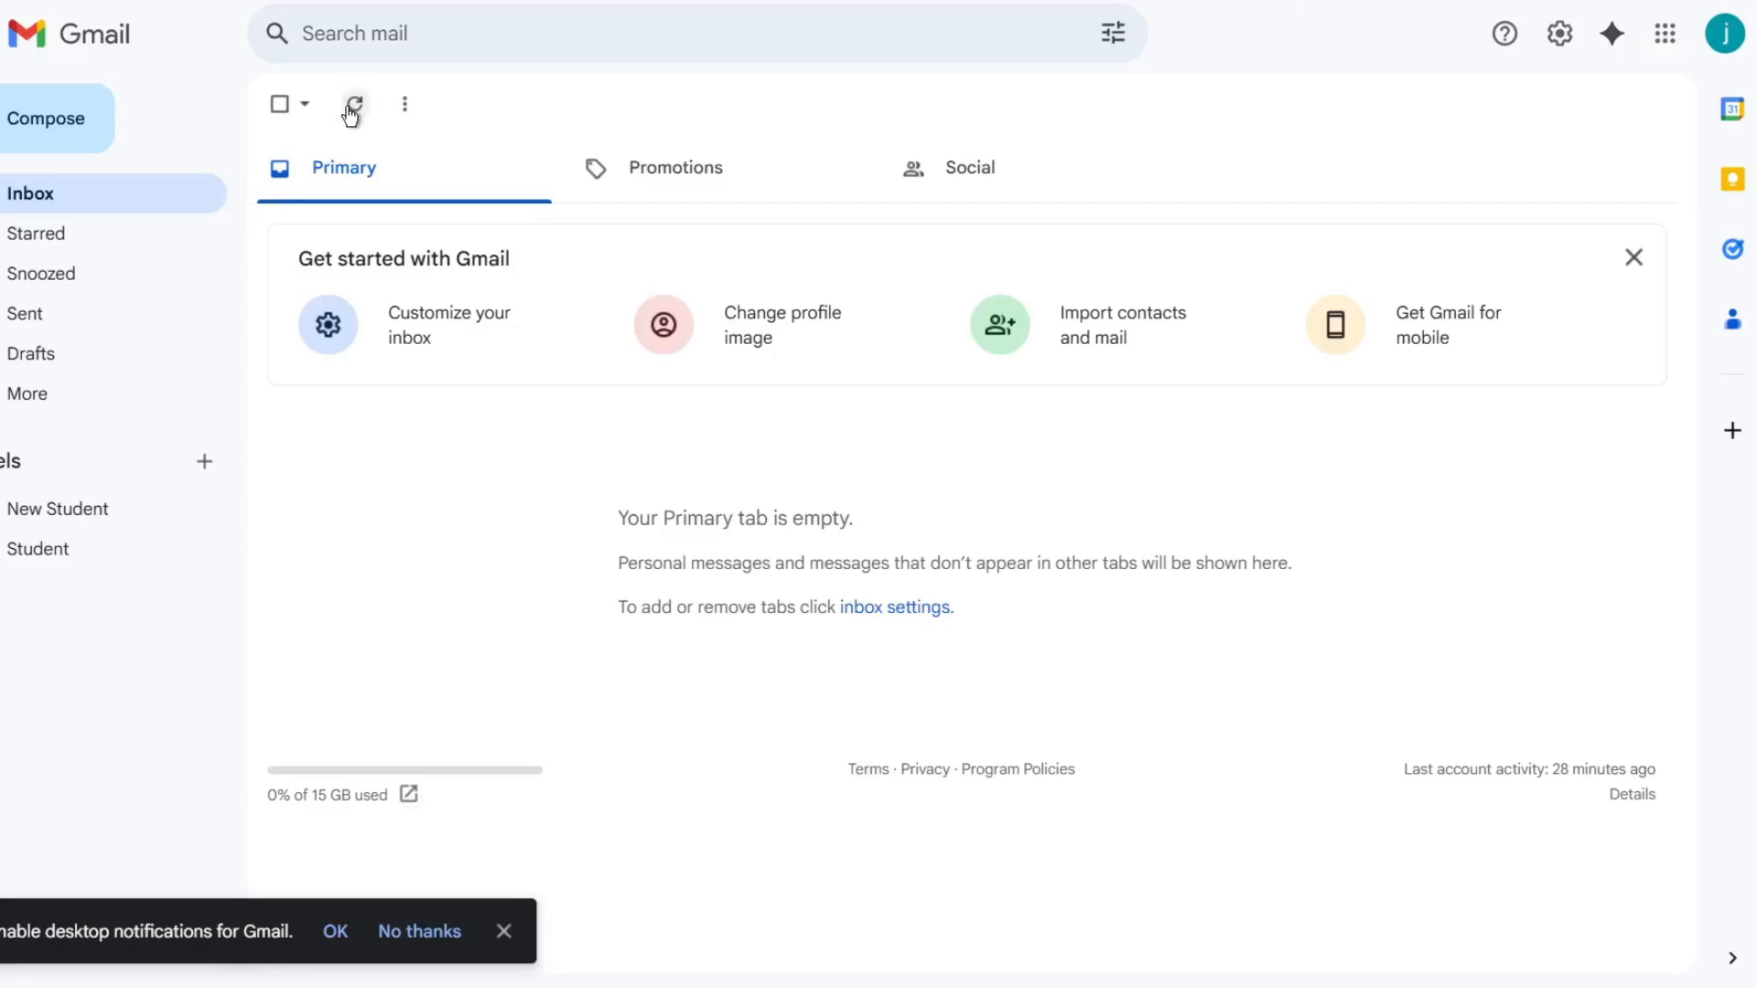
- Switch to the Email Assistant workflow and execute it
left_click(351, 110)
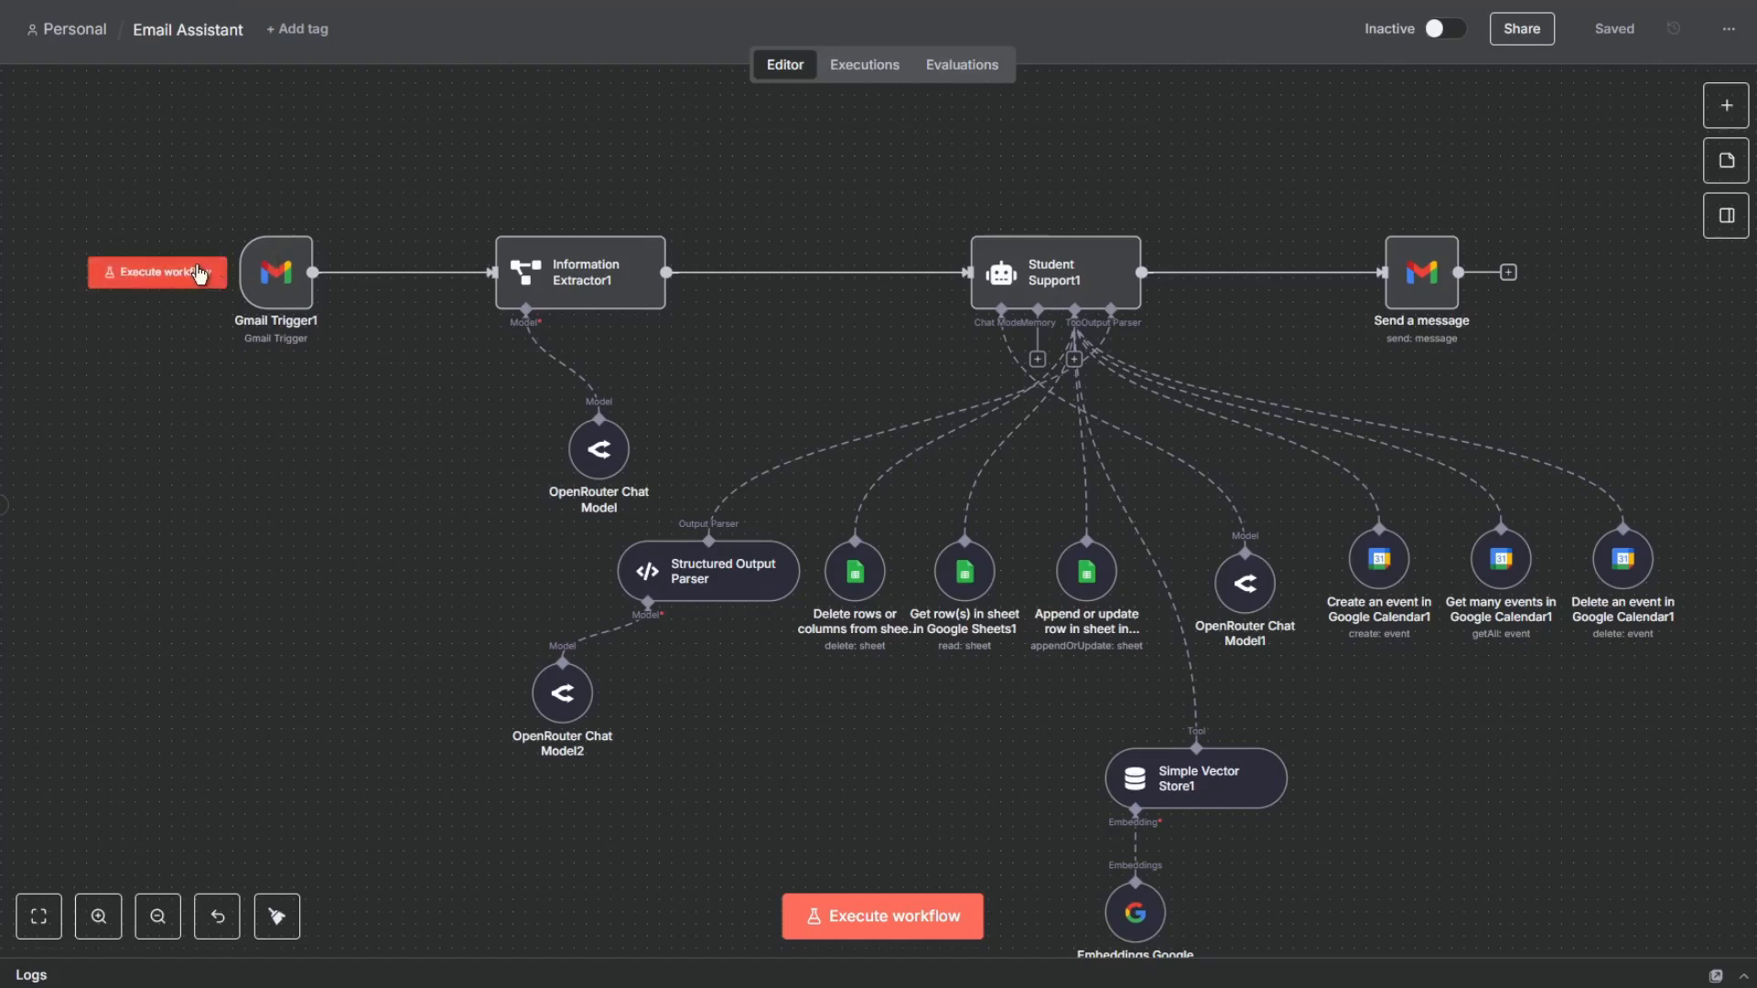
left_click(199, 273)
mouse_move(285, 284)
left_click(187, 266)
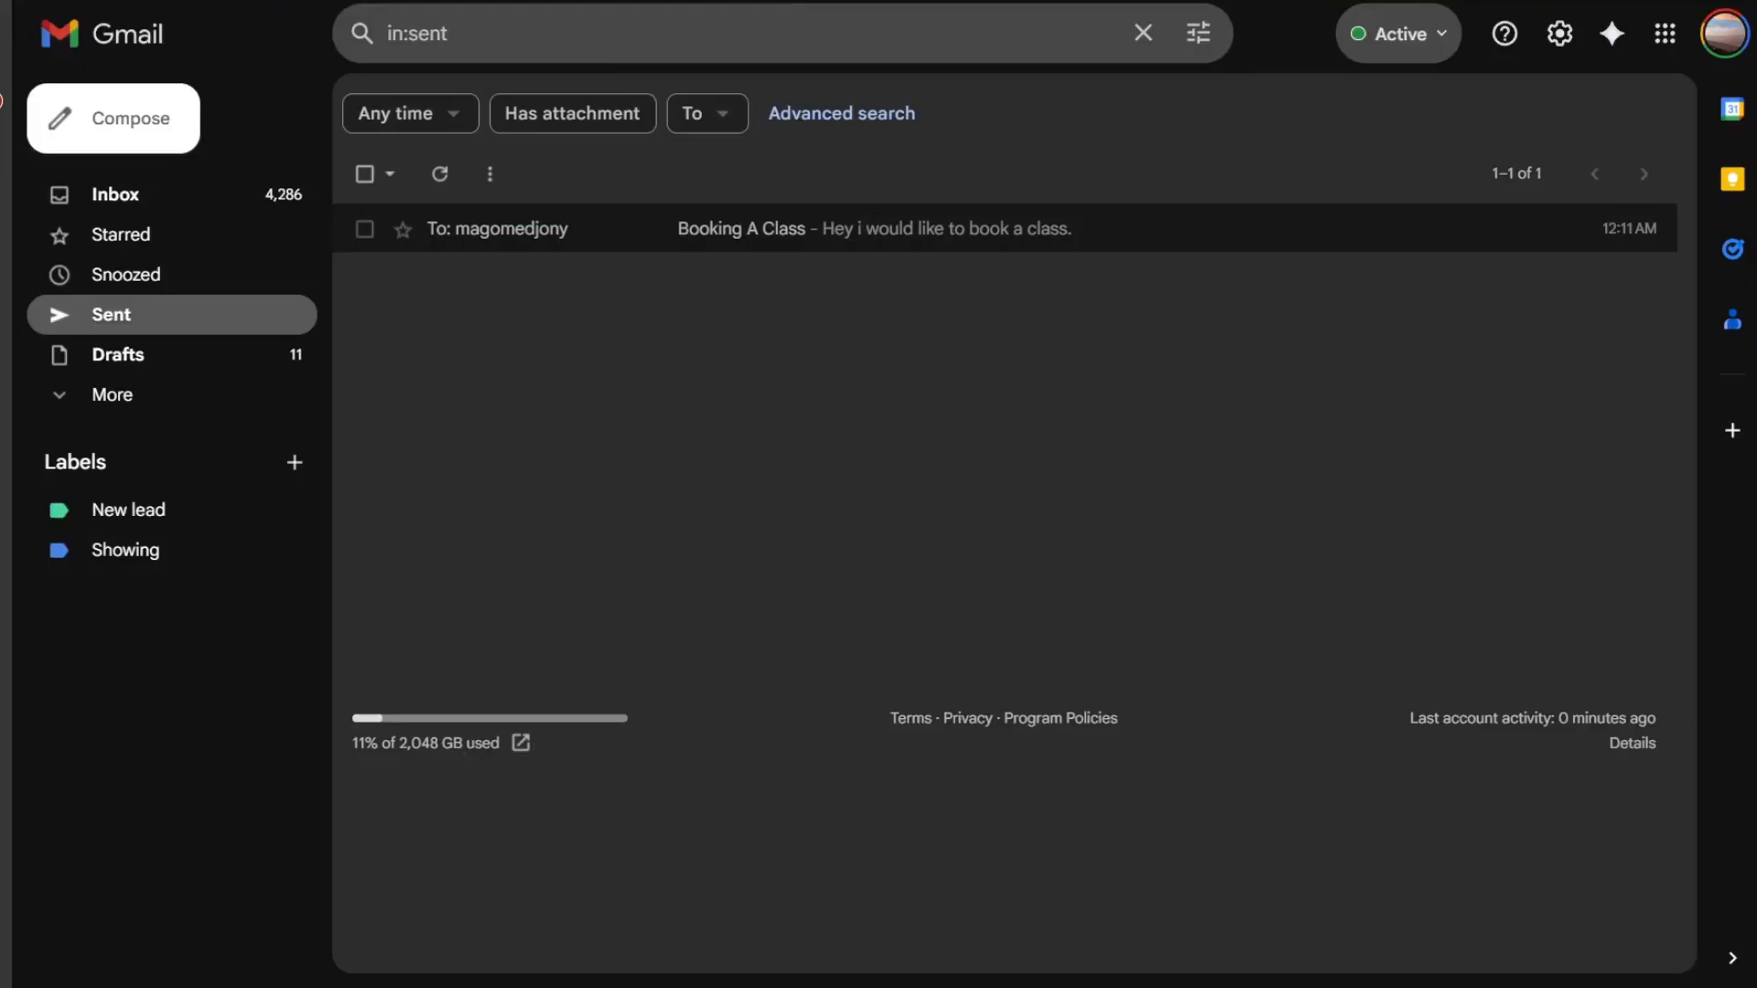
- Open the Booking A Class reply and answer 'Great! I would like to book a class for tomorrow at 2 PM', then send
left_click(180, 208)
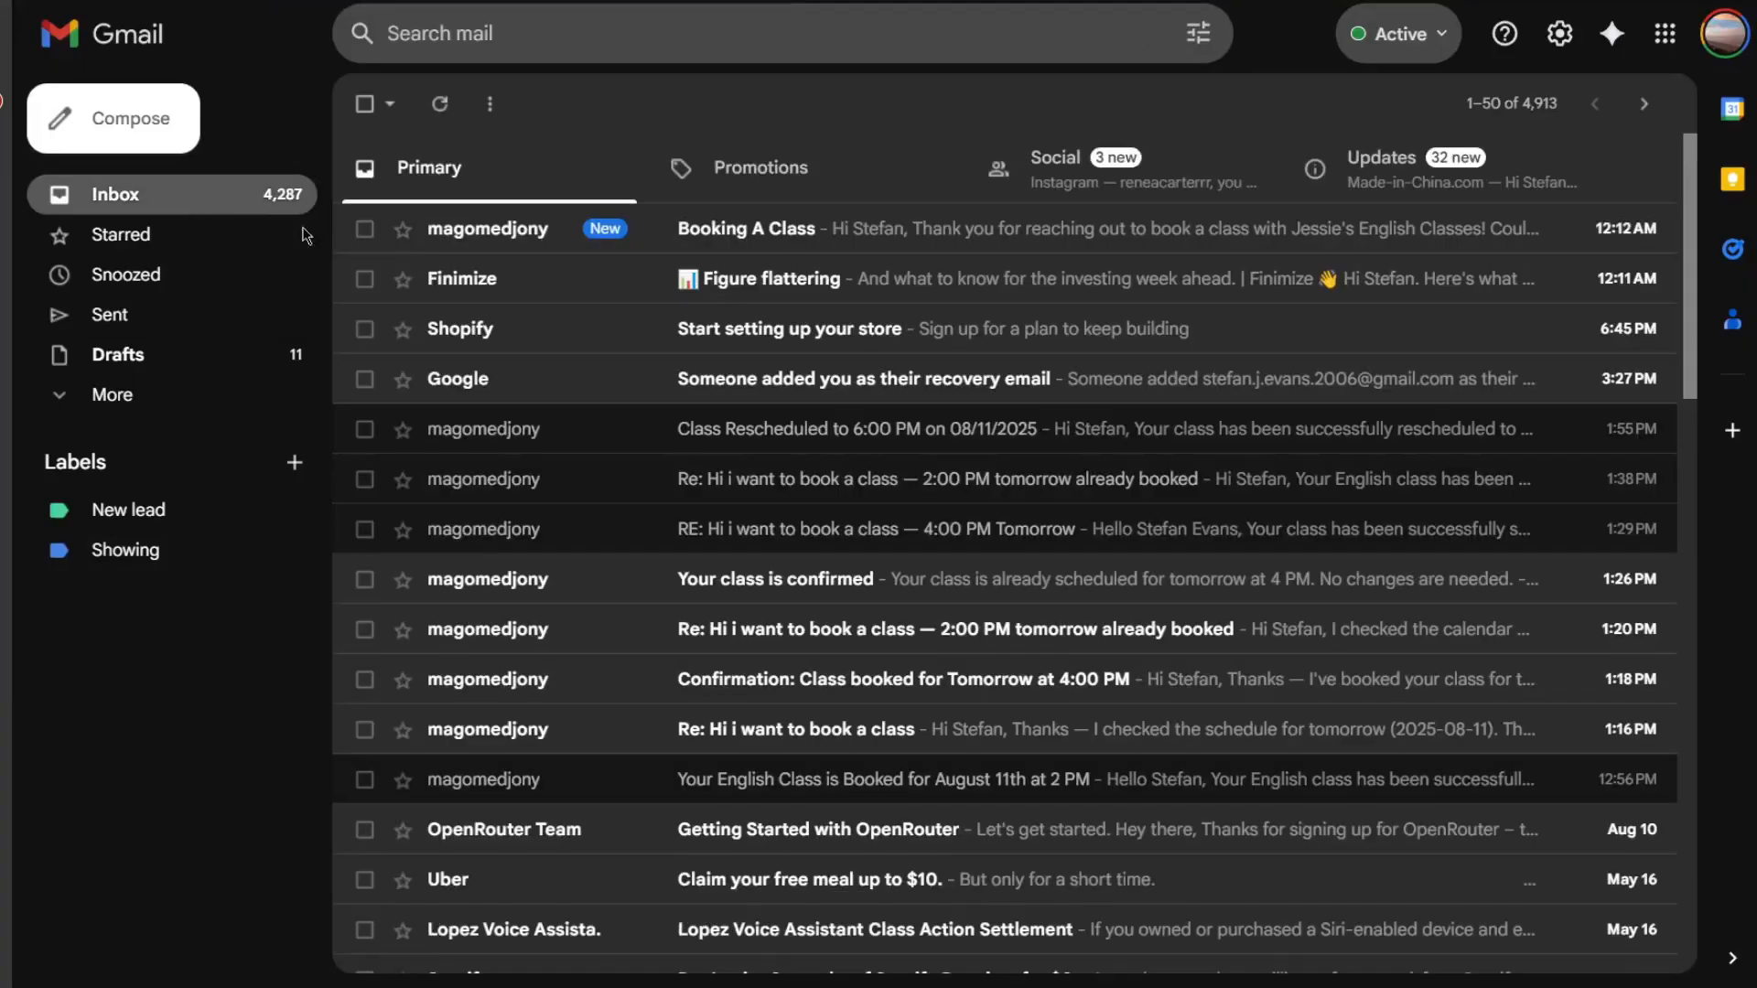
left_click(565, 247)
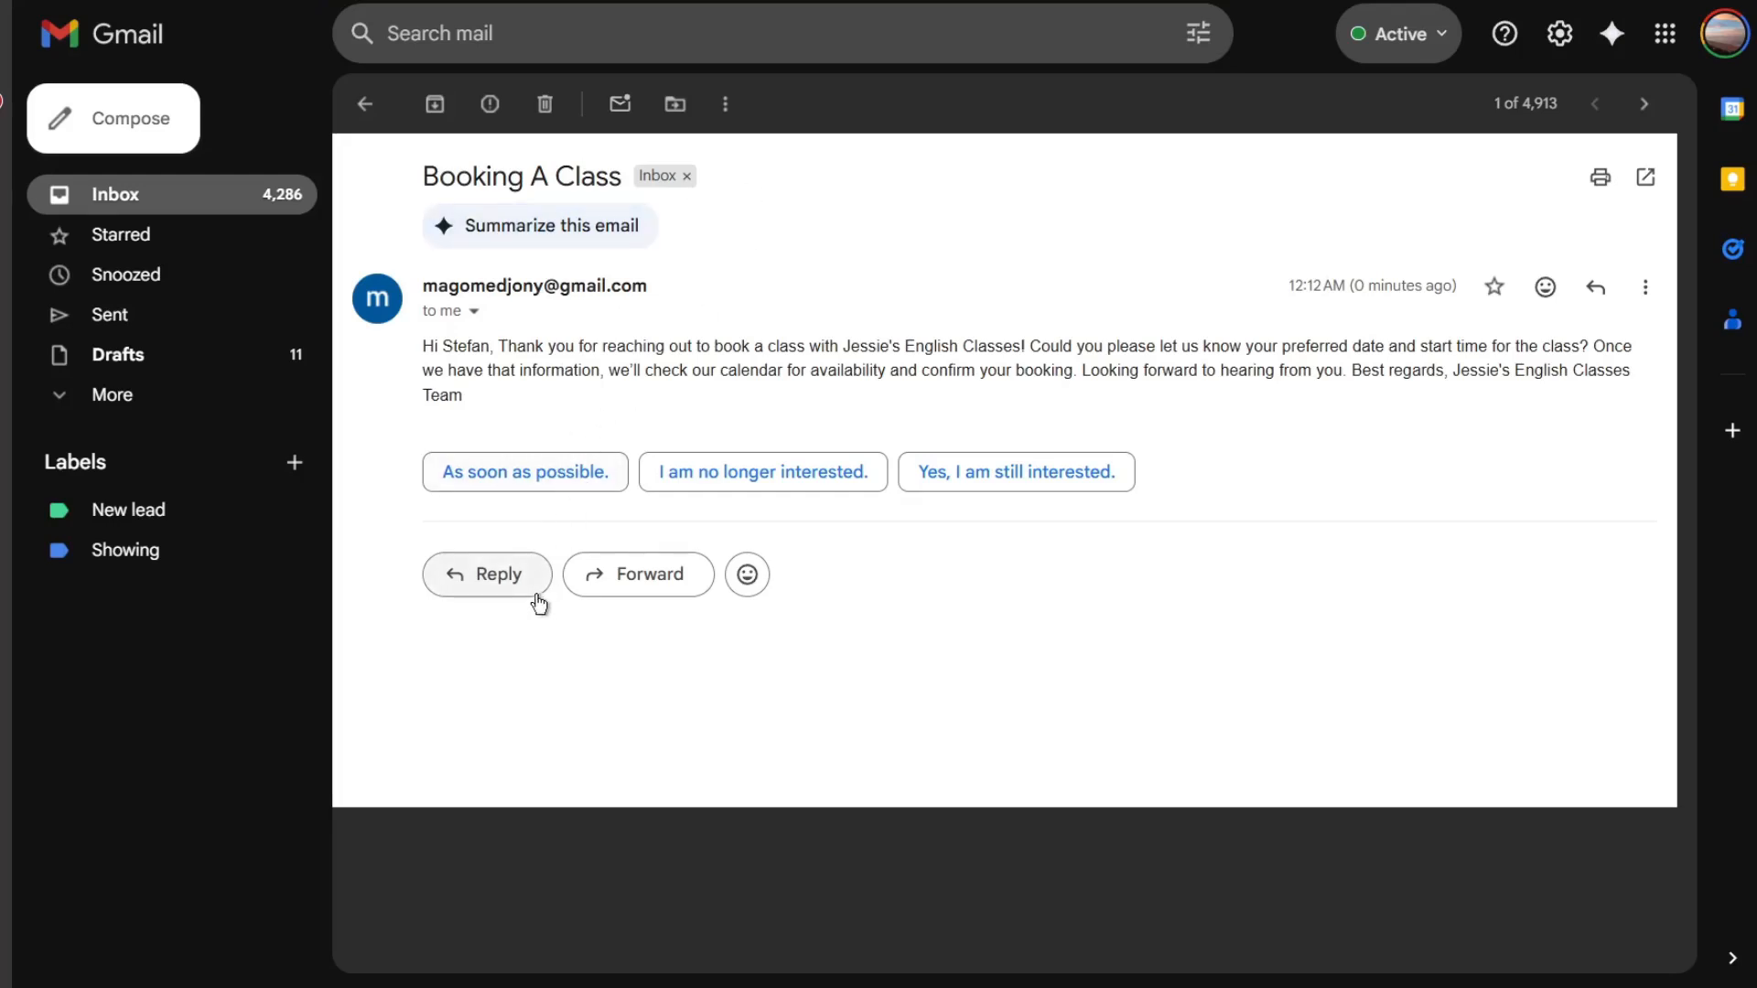
left_click(496, 578)
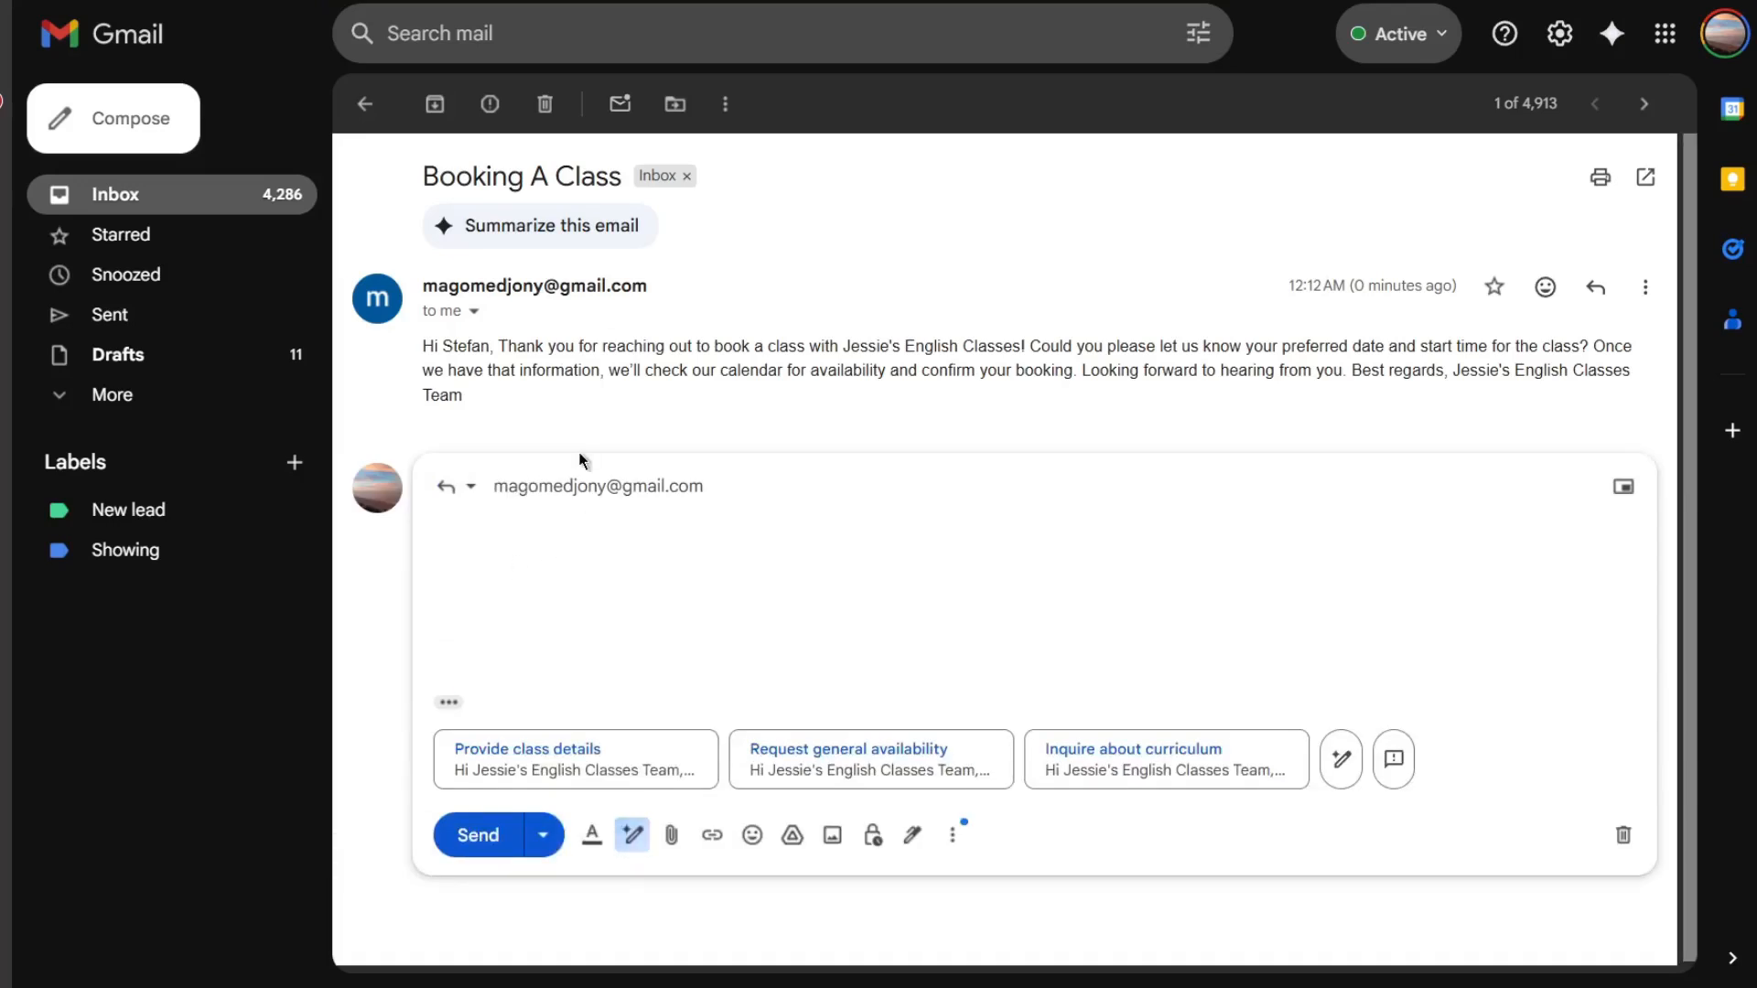
type("Great")
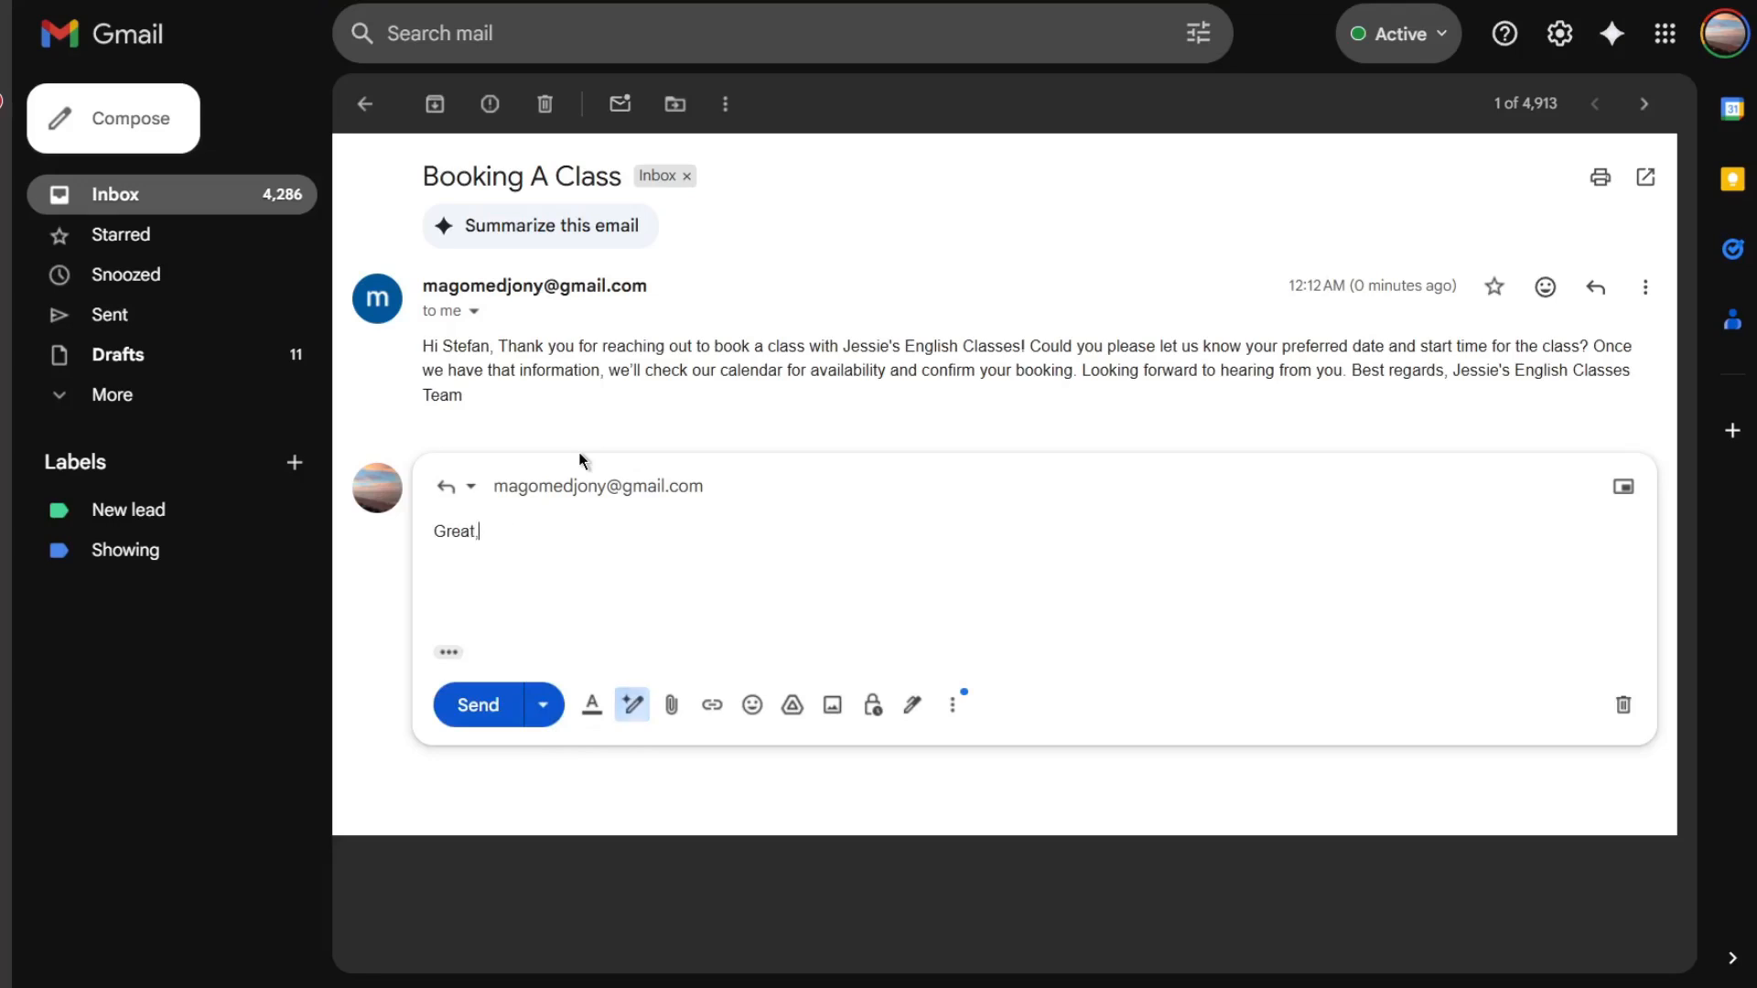
type("@")
key("BackSpace")
type("! I would like to book a class")
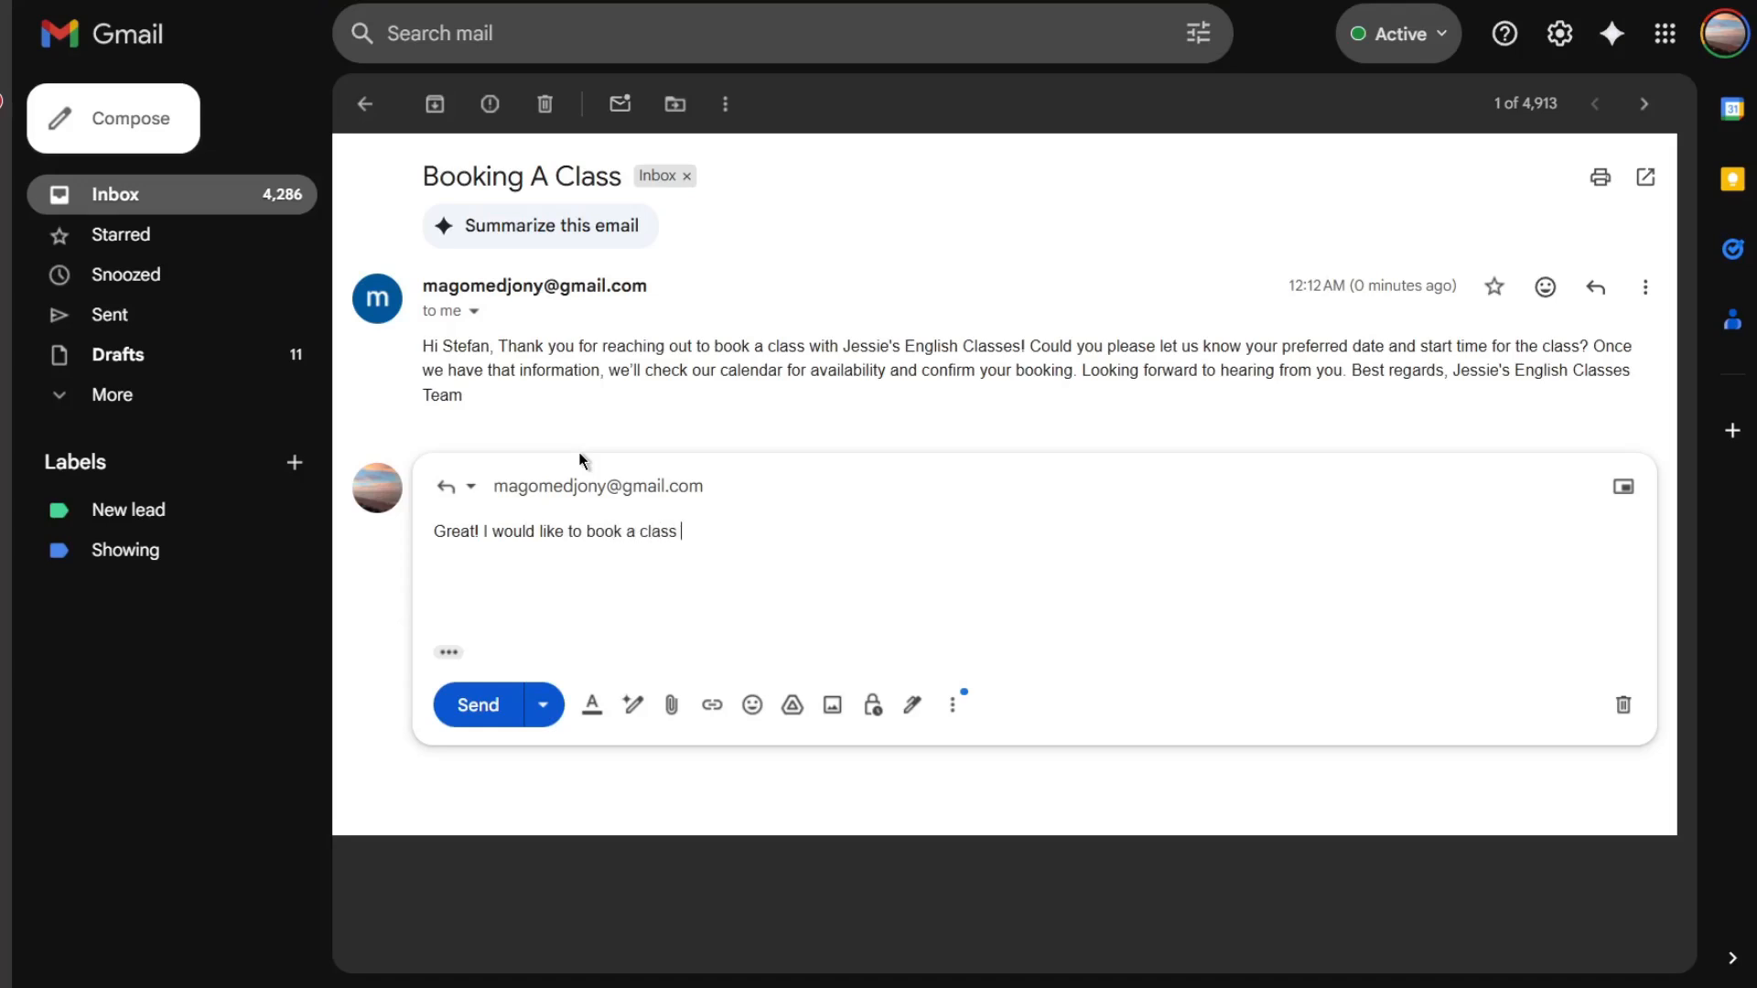
type("row at 2 PM")
left_click(471, 705)
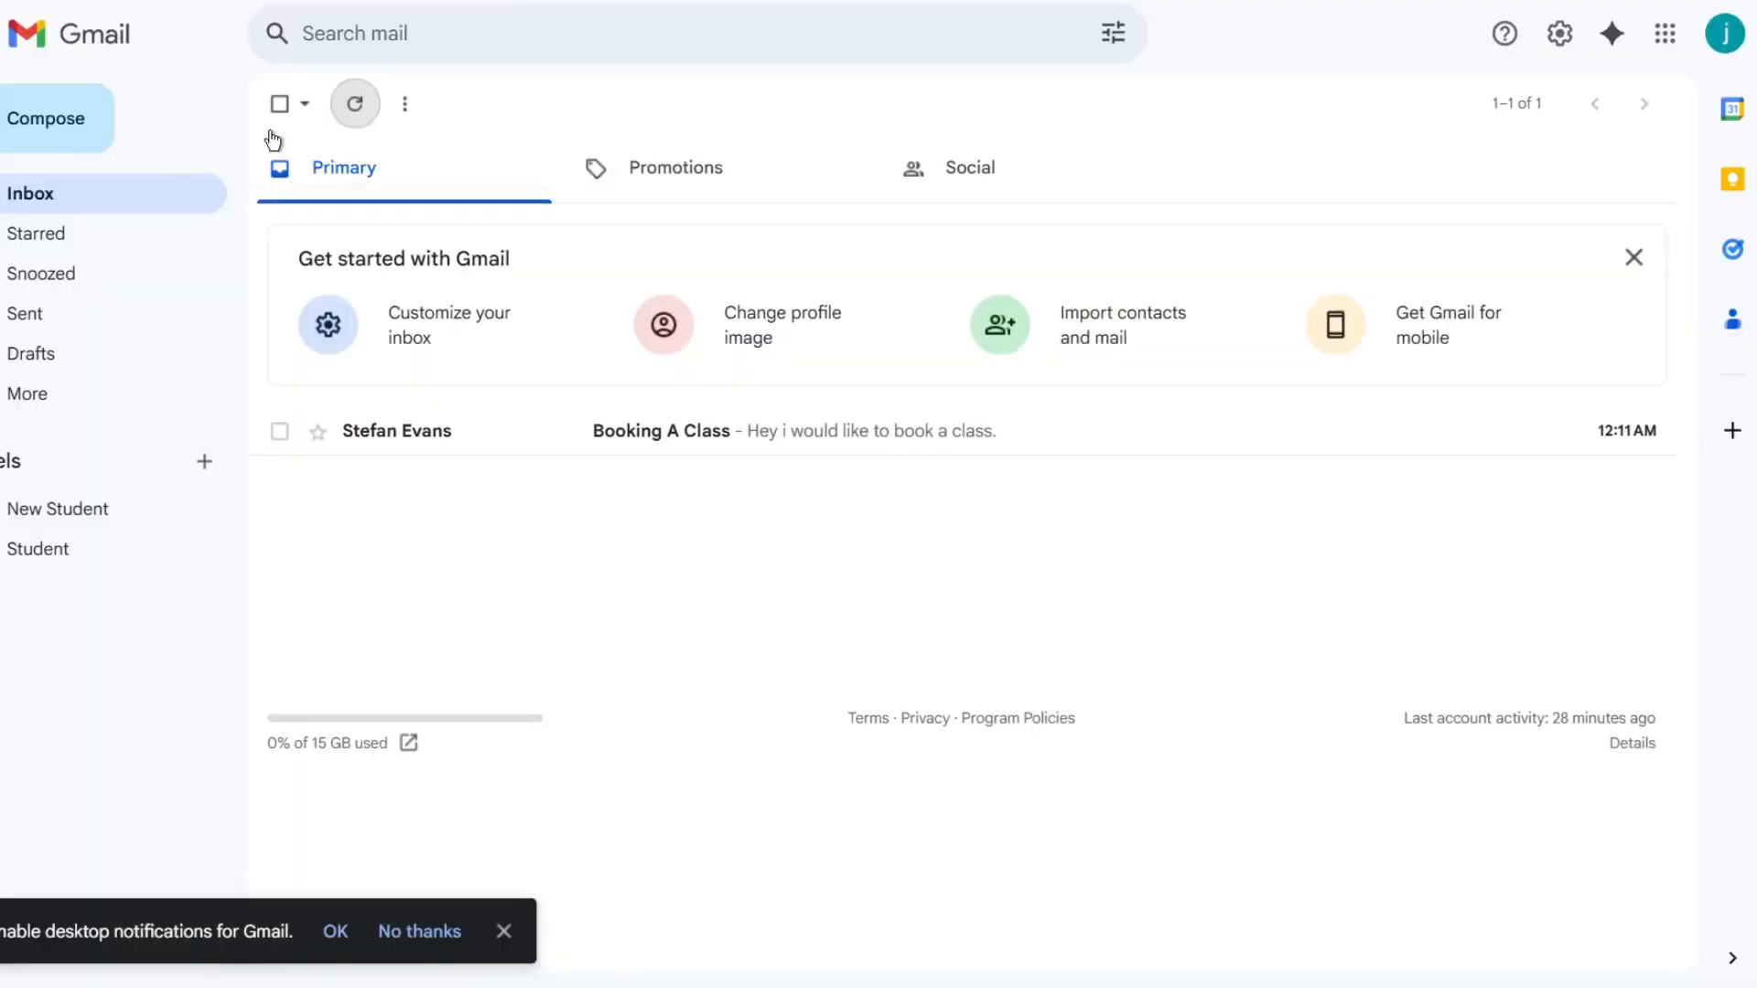
- Refresh the assistant account's inbox and execute the Email Assistant workflow again
left_click(359, 105)
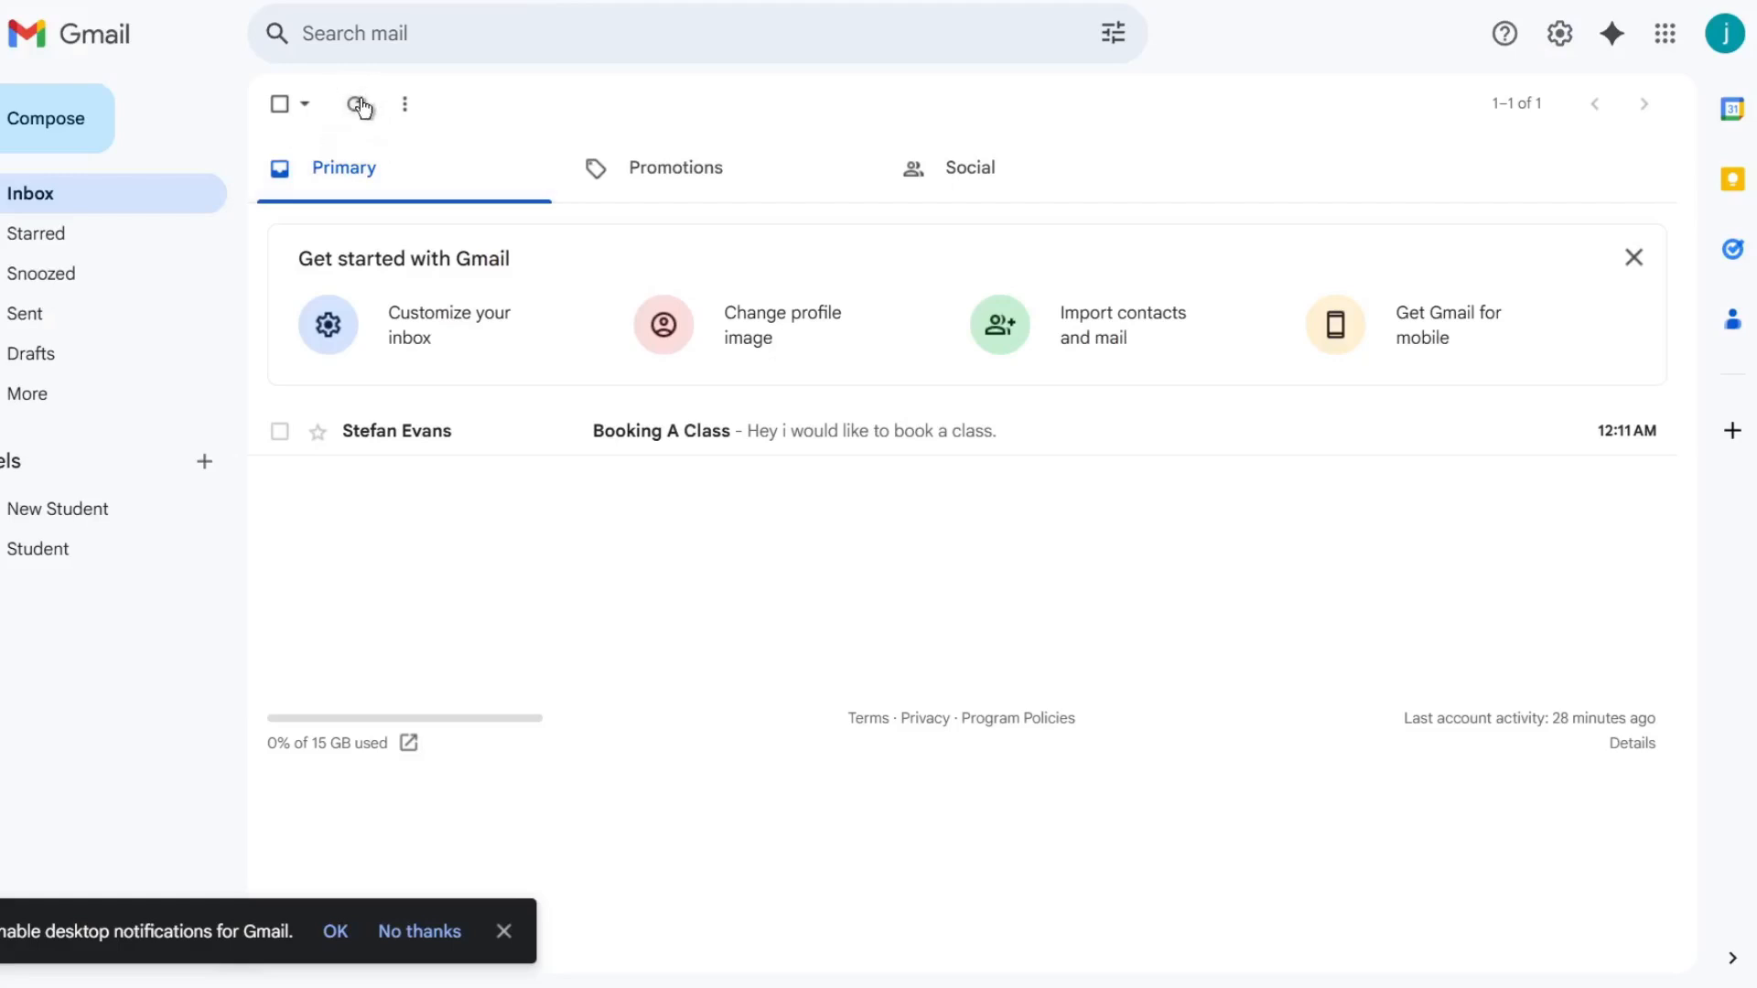
left_click(364, 108)
left_click(364, 108)
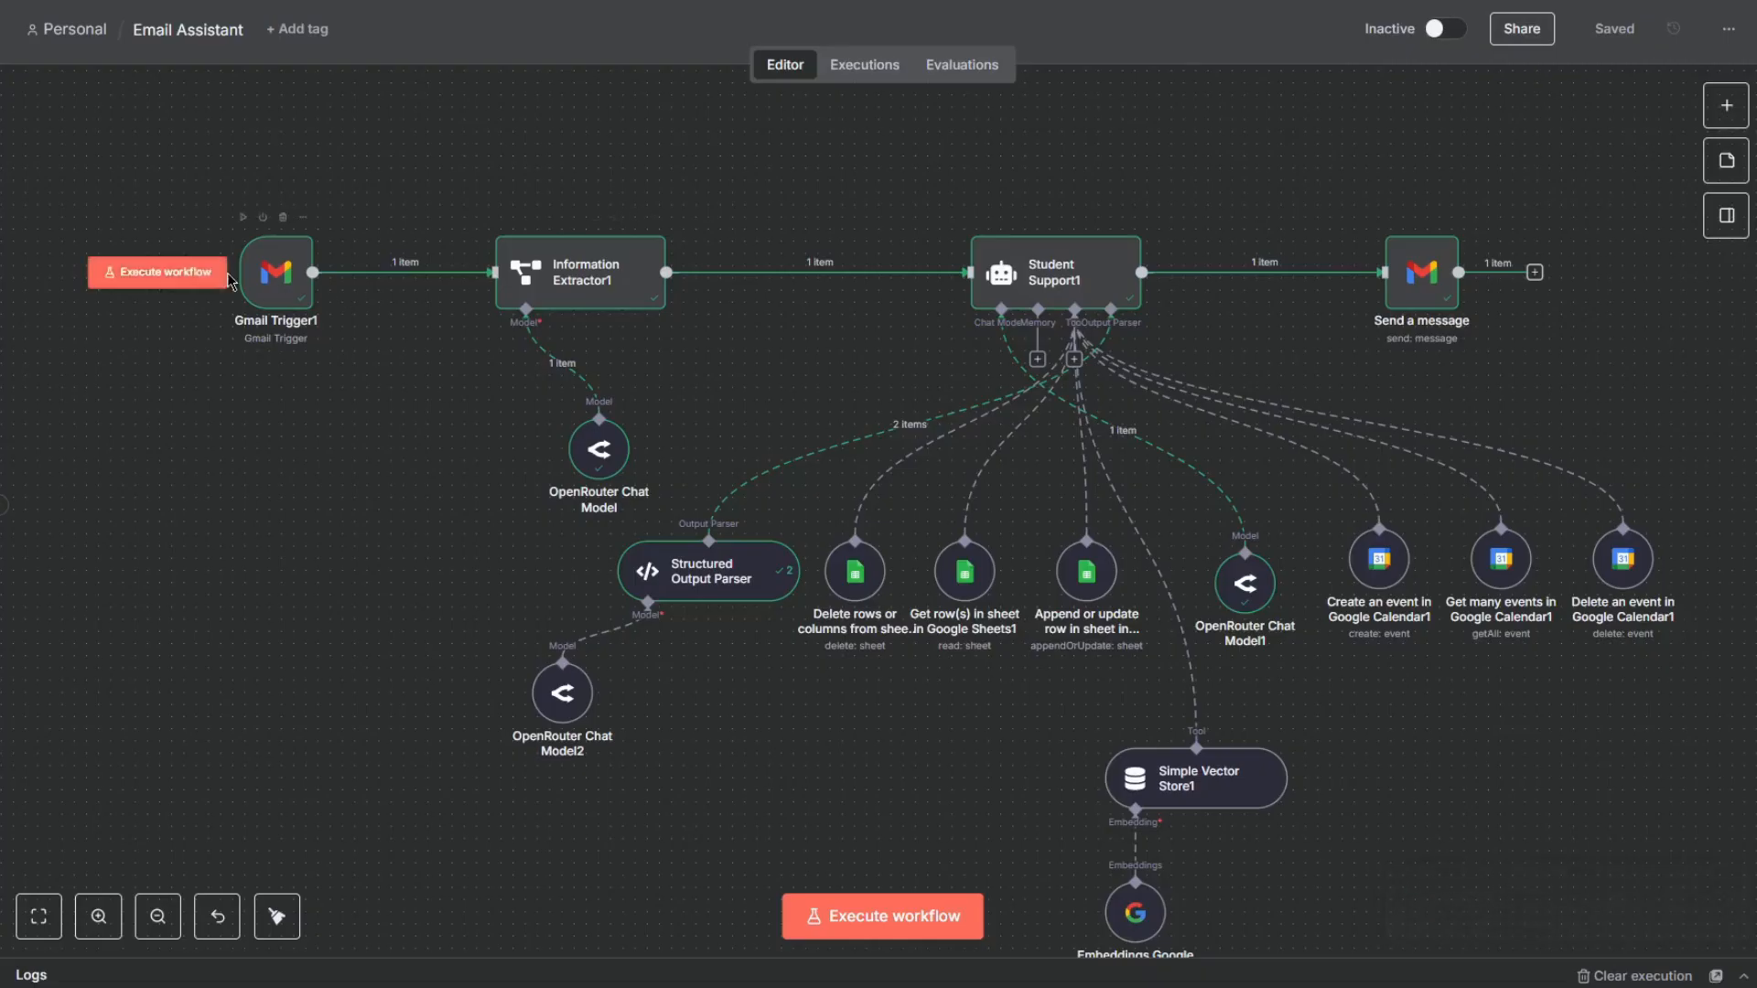
left_click(197, 272)
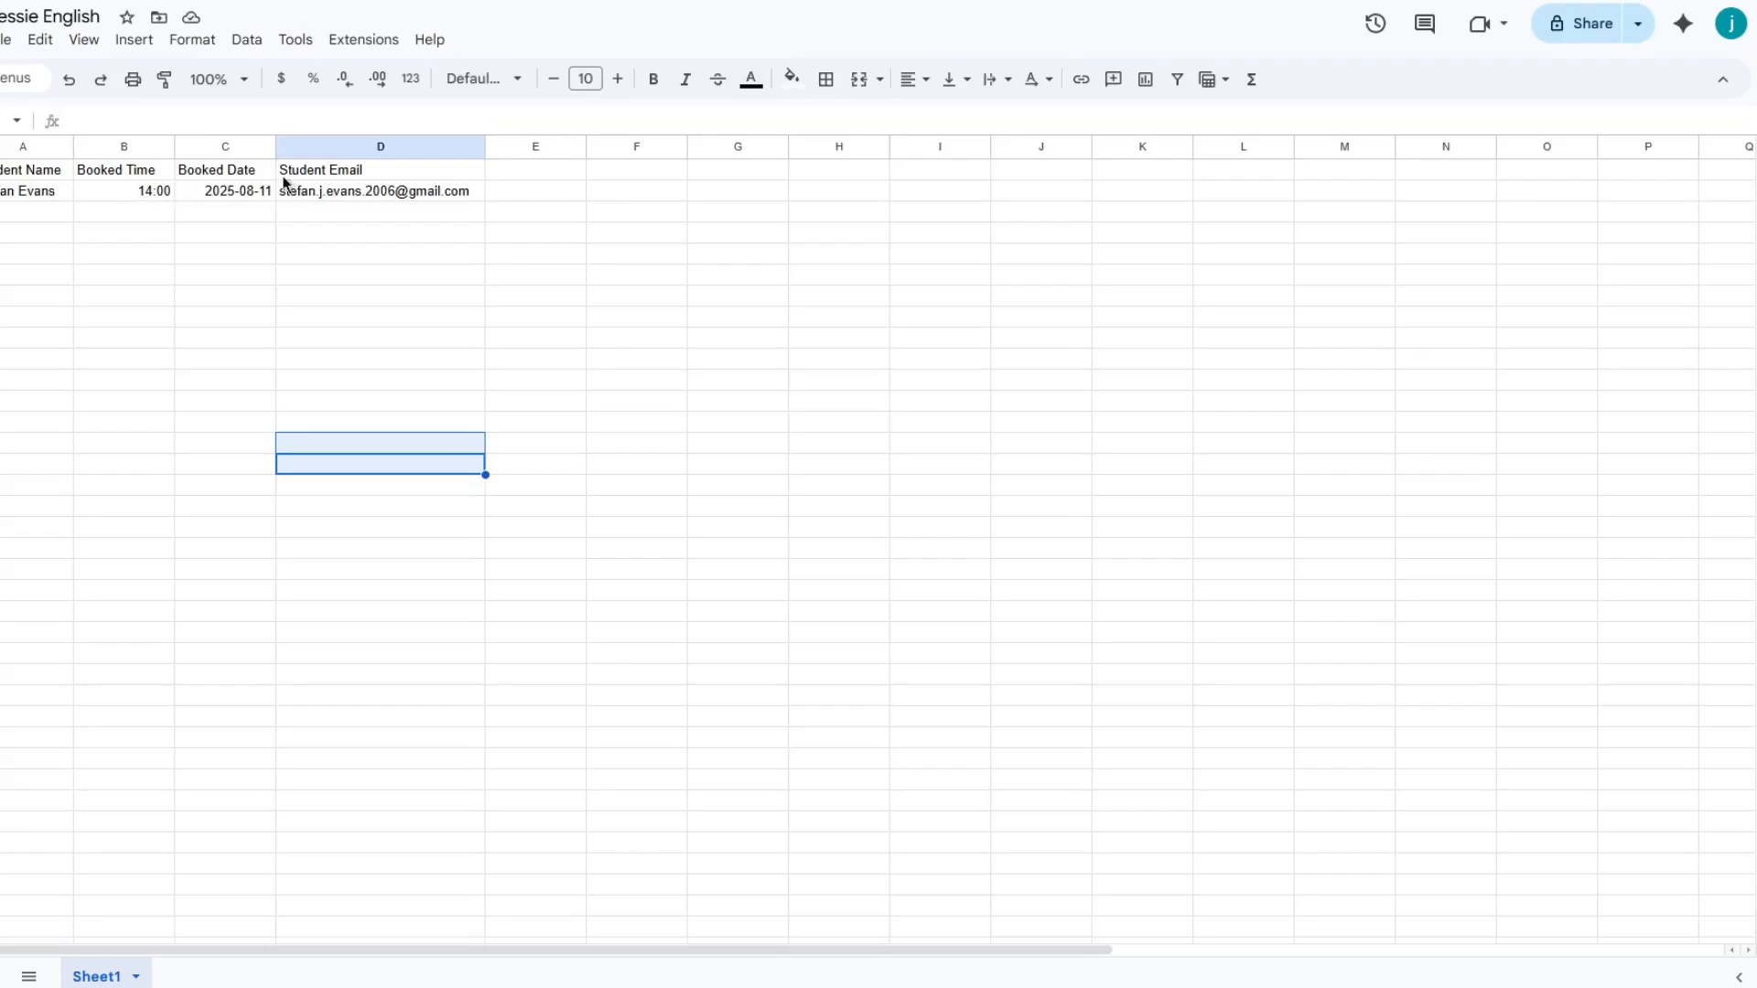
- Inspect the booked time and booked date cells of the student row in the Jessie English sheet
left_click(313, 194)
left_click(128, 191)
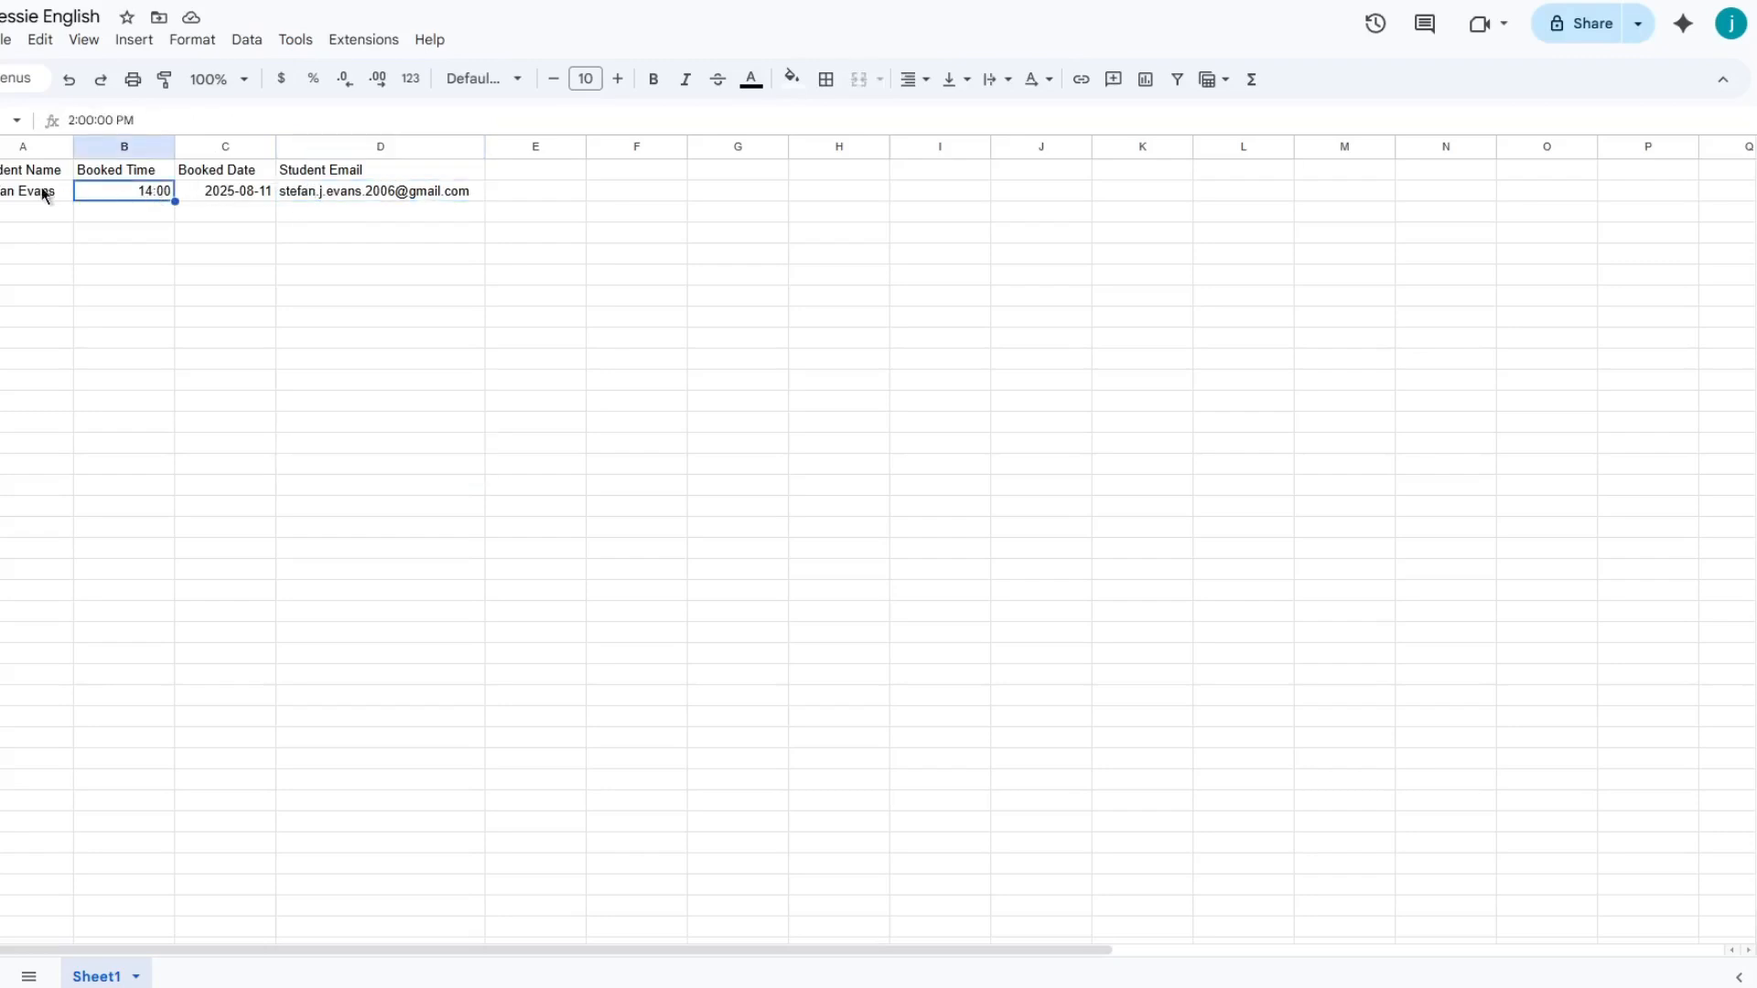
left_click(207, 198)
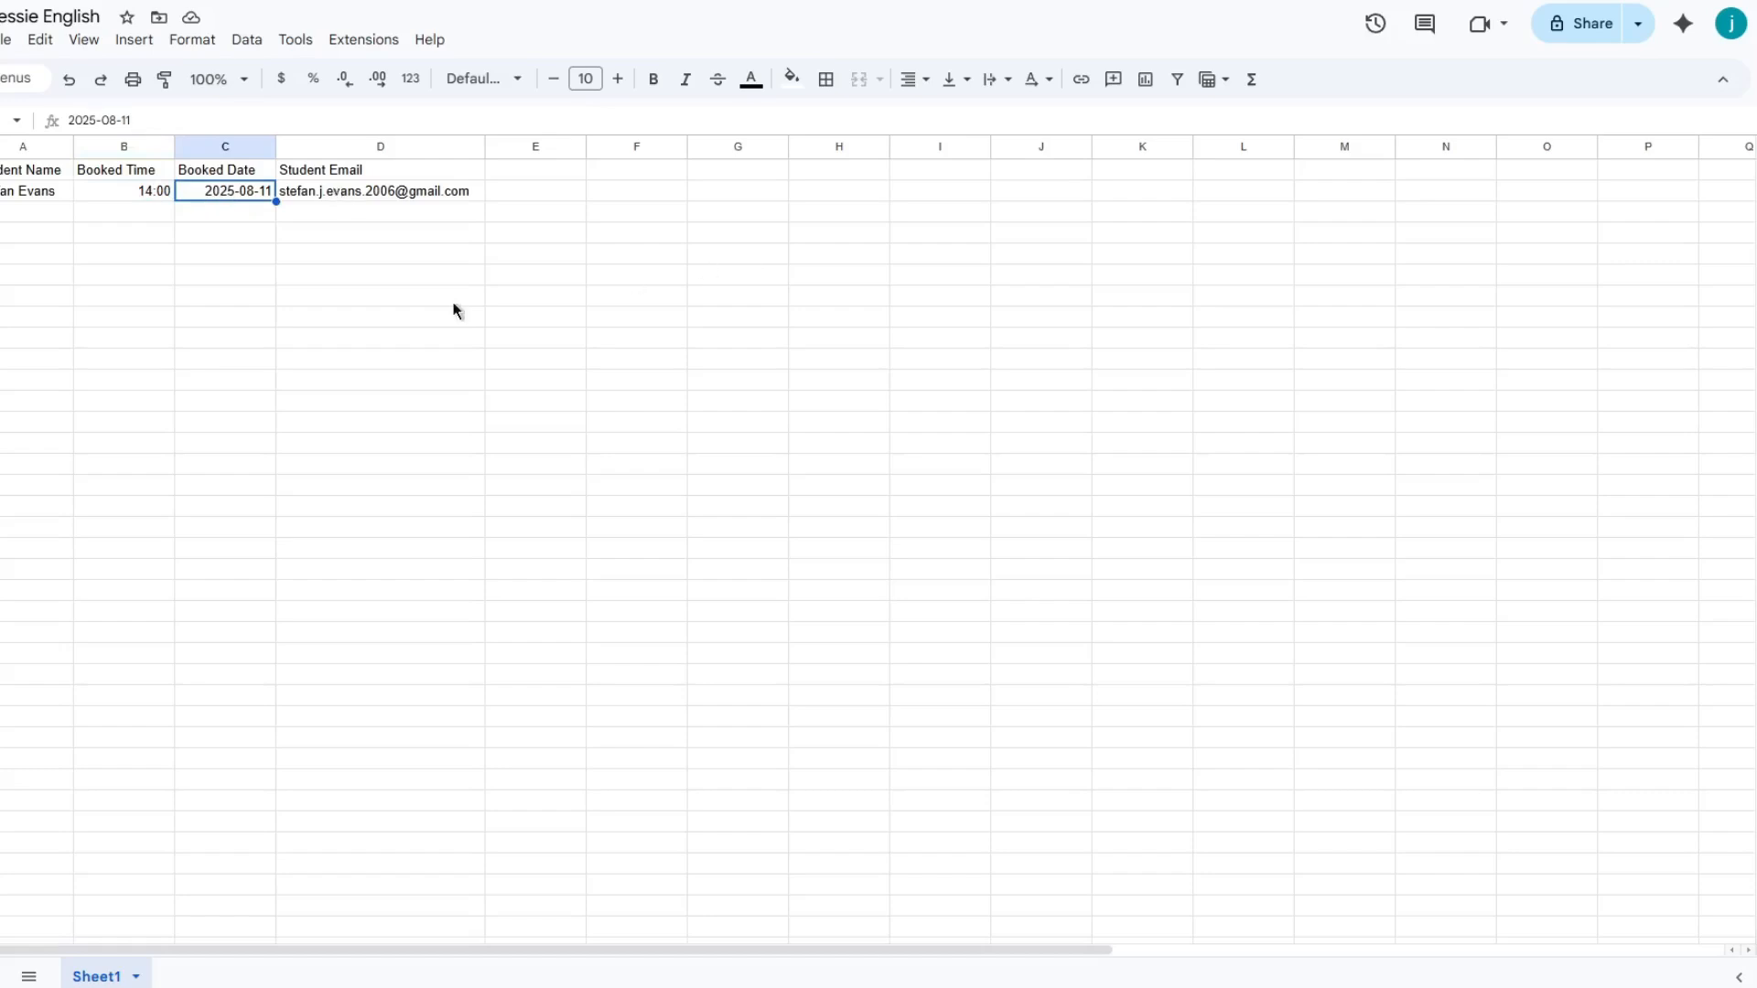
- Navigate the calendar to August 11, 2025 and open the English Class event
key("ctrl+Tab")
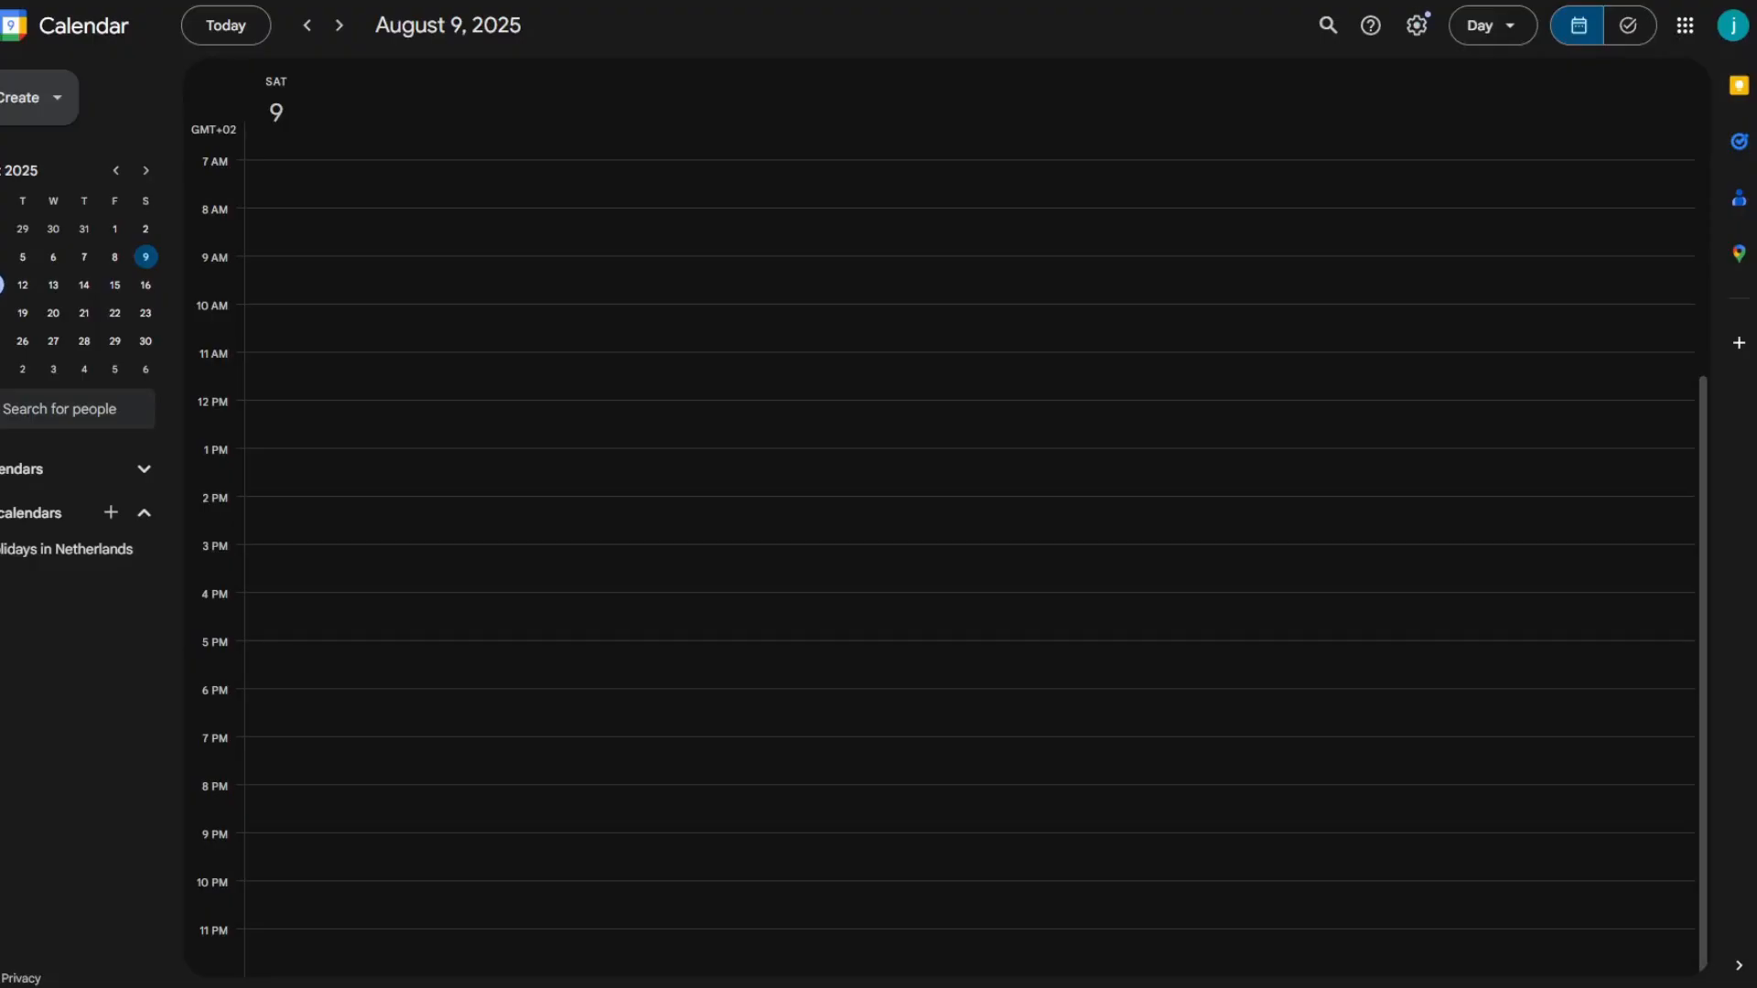
left_click(340, 24)
left_click(340, 25)
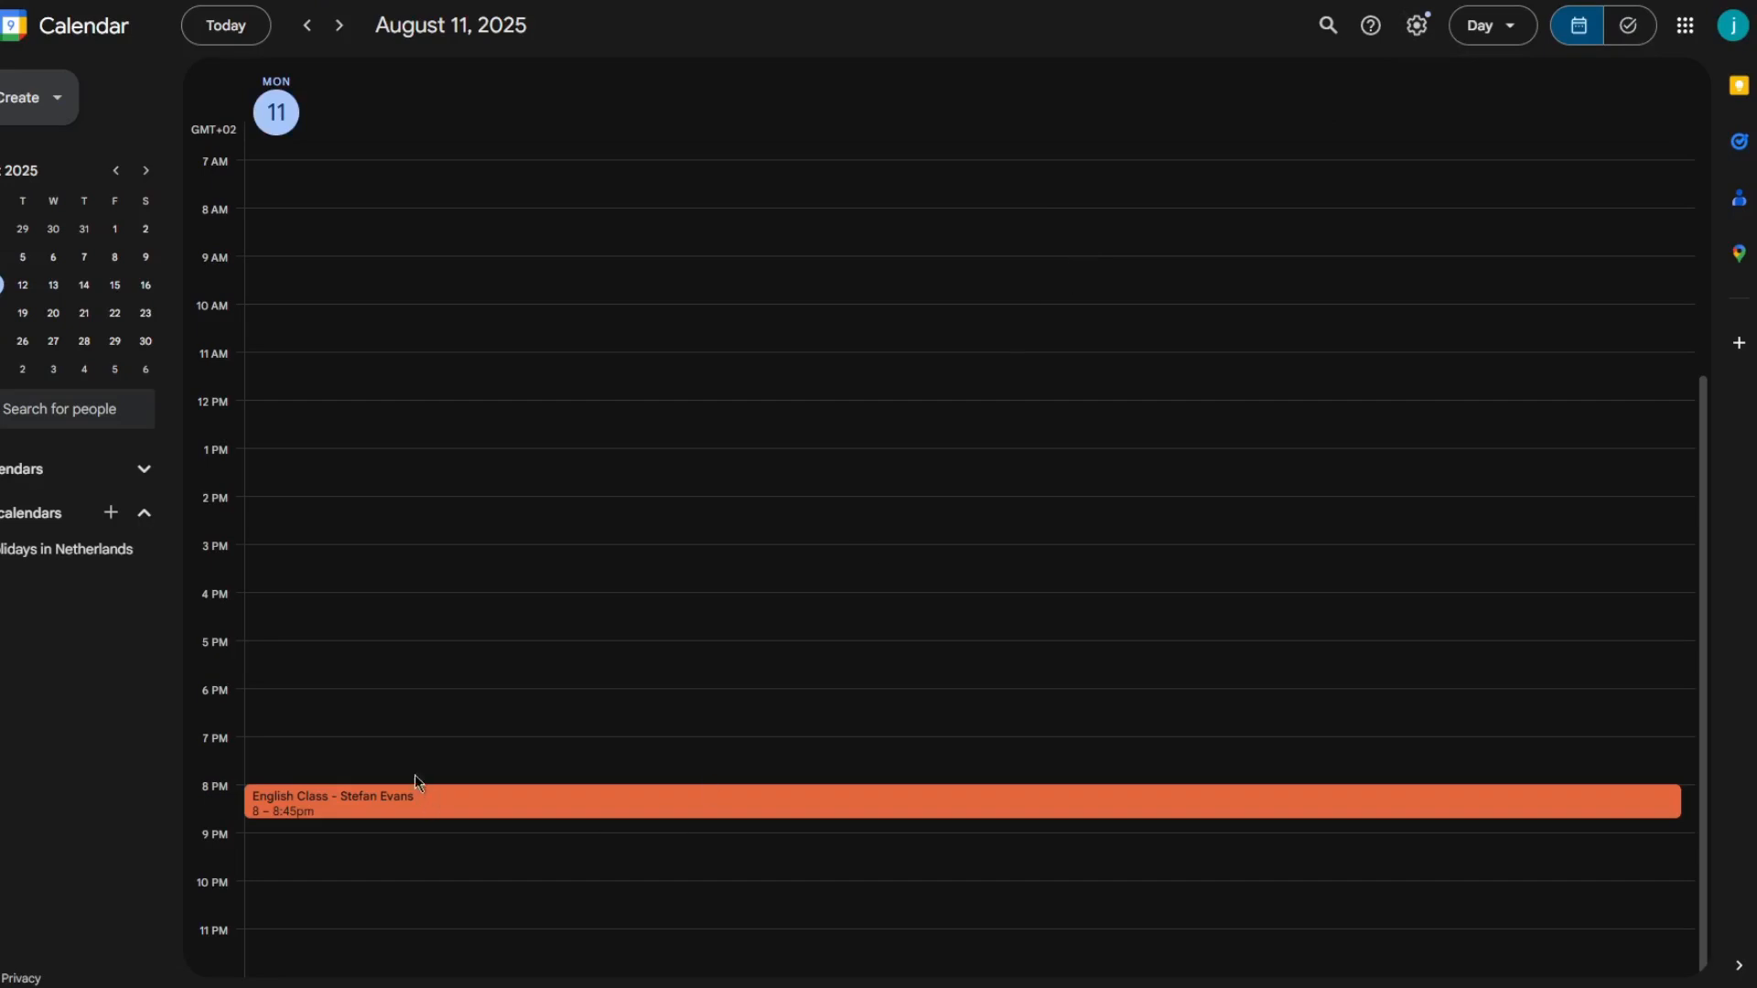
left_click(399, 801)
left_click_drag(1026, 705, 843, 703)
left_click(581, 422)
- Open the new Re: Booking A Class reply in the inbox and read its body
key("alt+Tab")
left_click(365, 103)
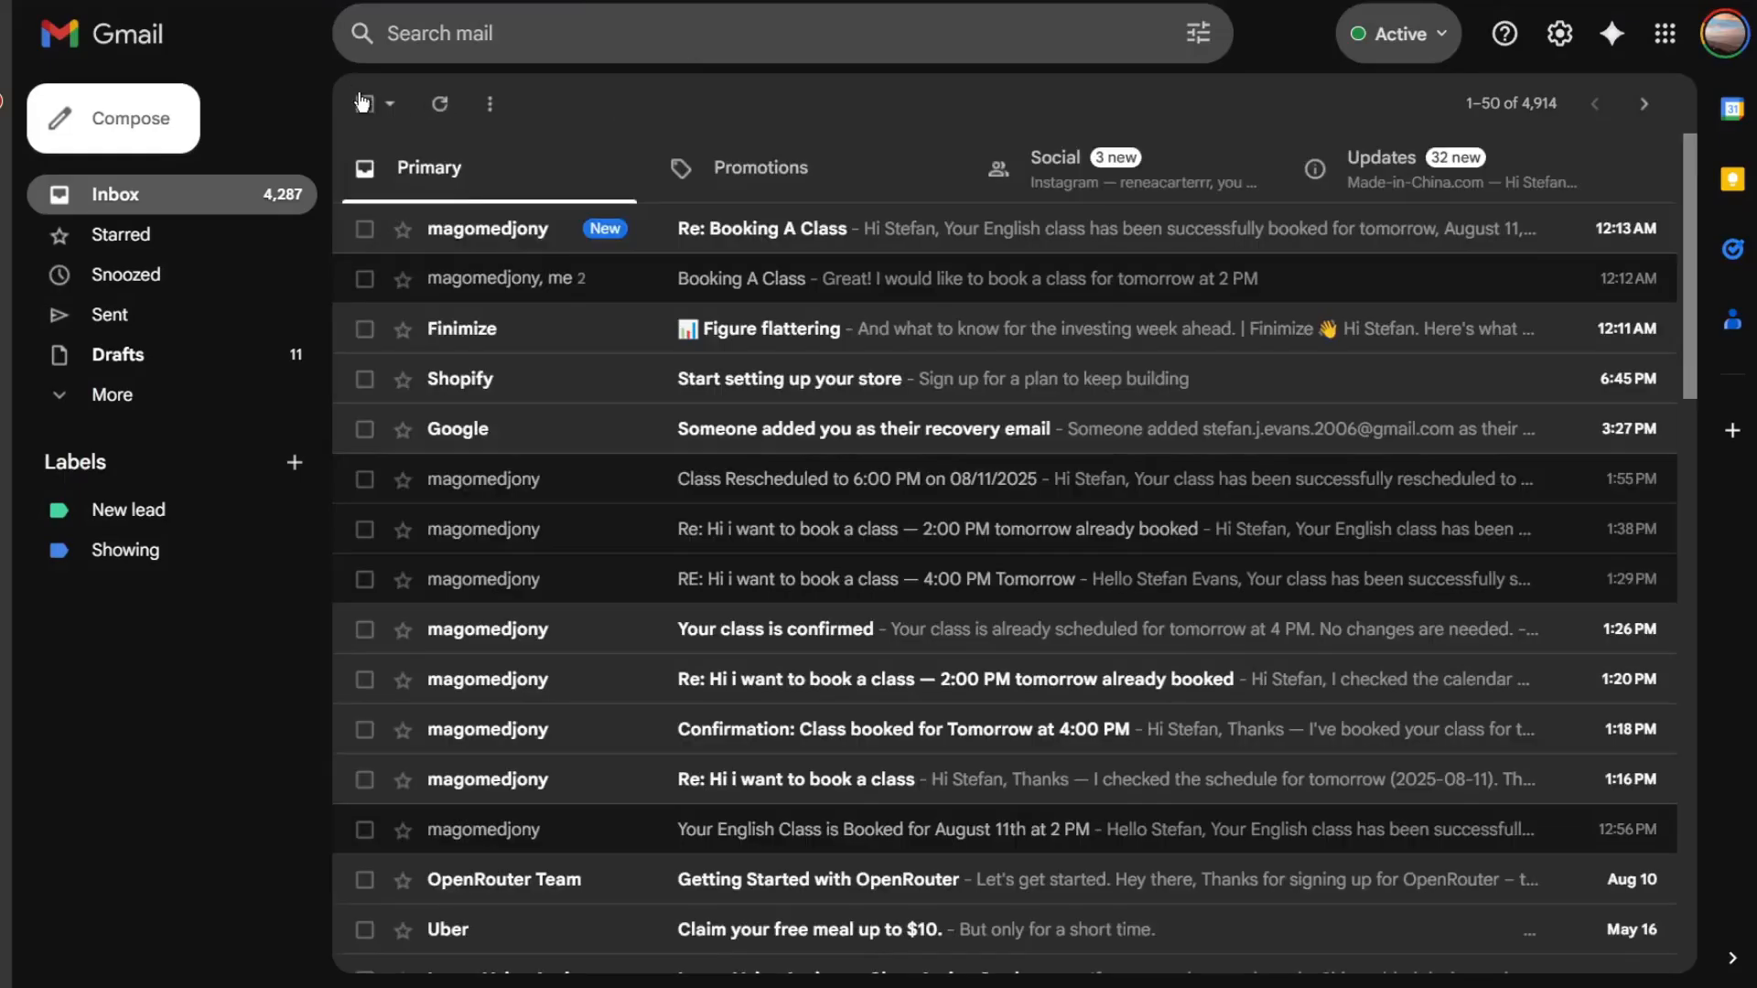
left_click(678, 233)
left_click_drag(481, 345, 1401, 395)
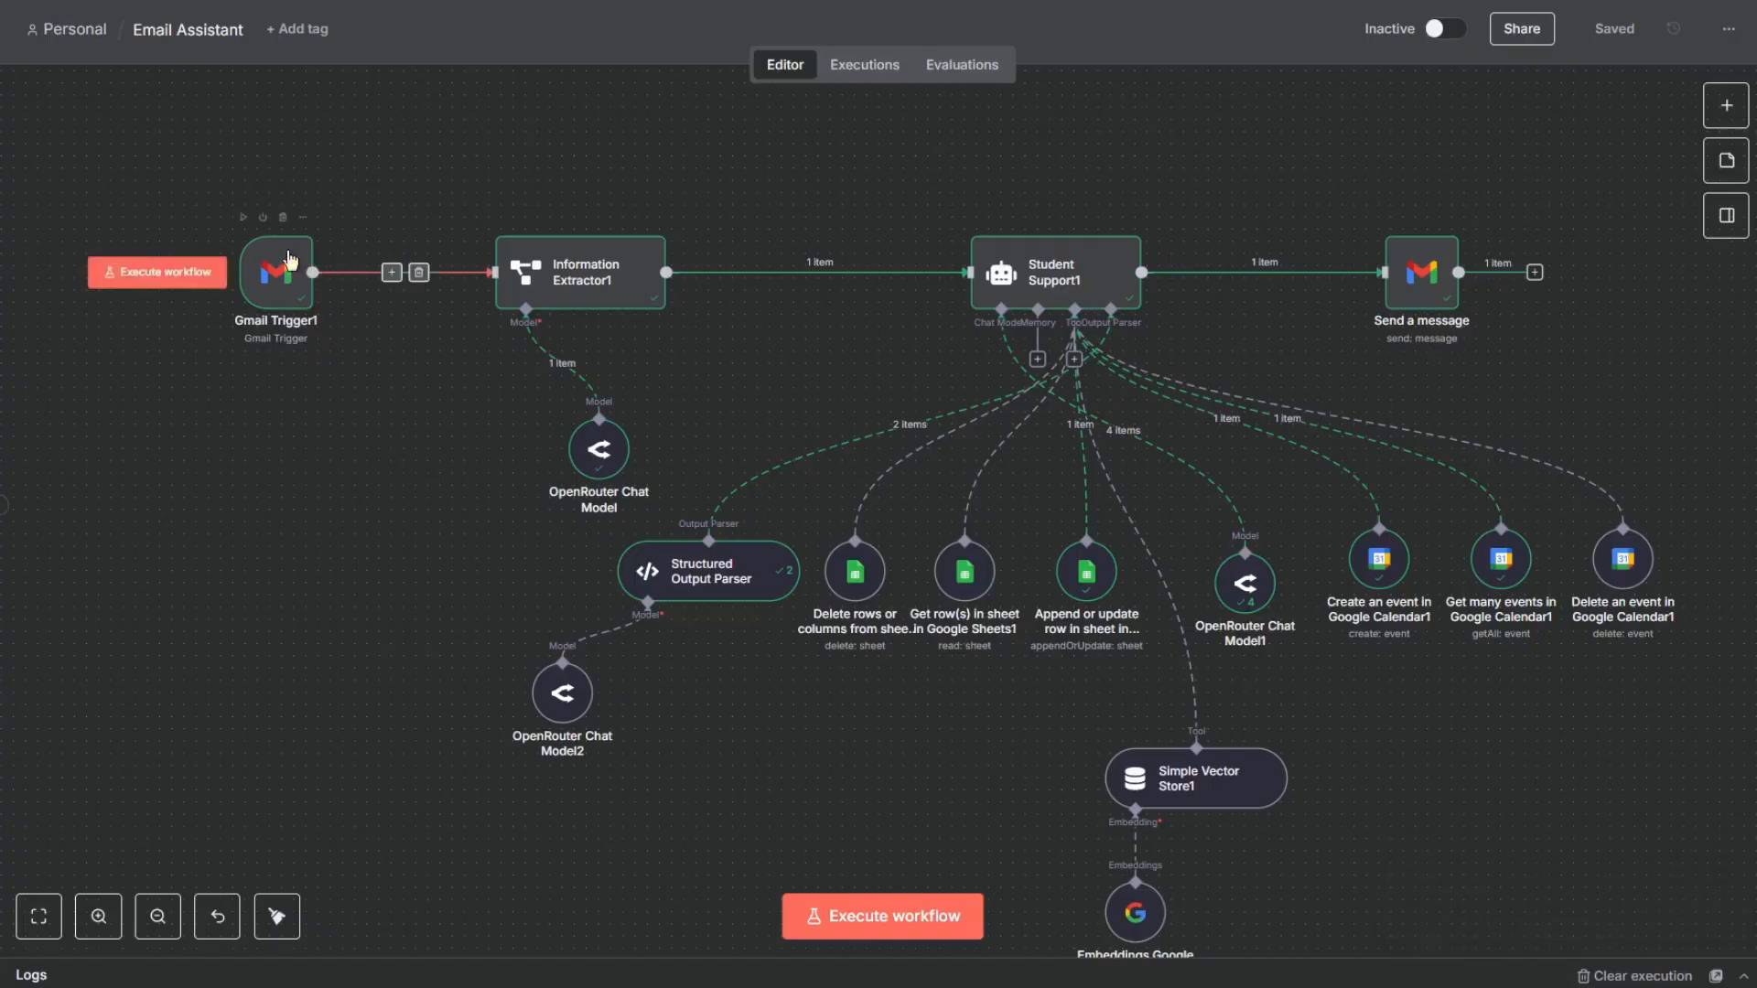
left_click(902, 1)
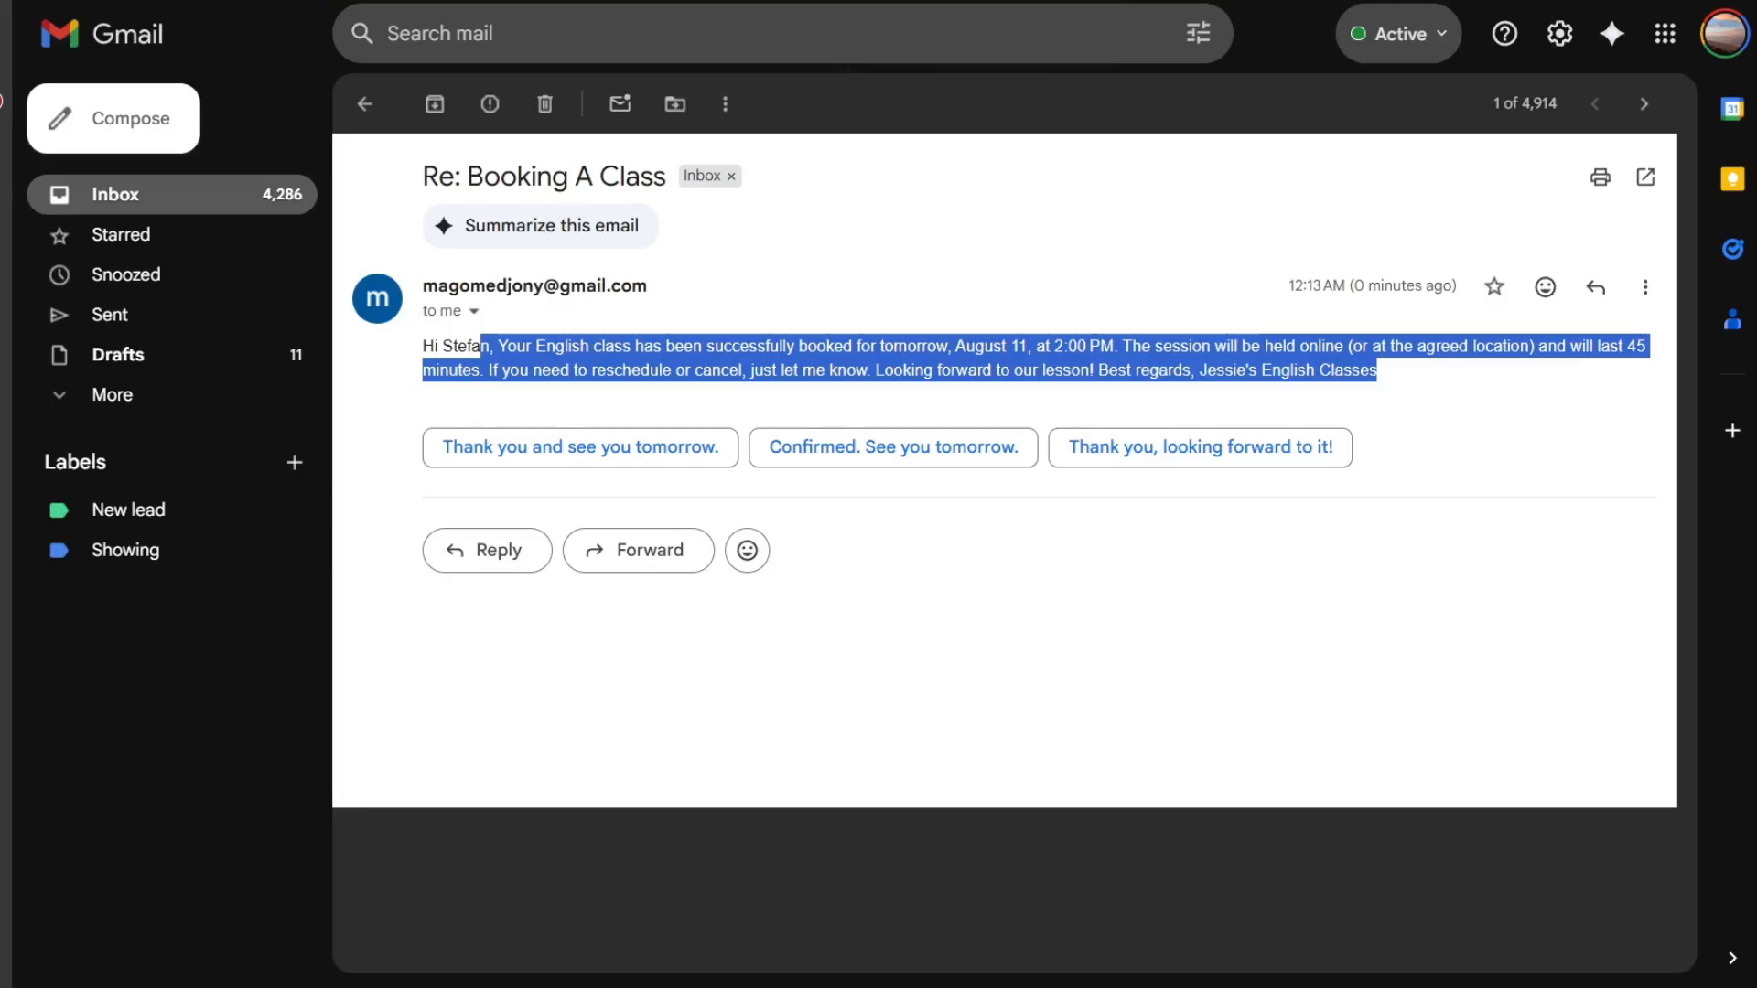
- Compose a new message to the contact's Gmail address with the subject Class Reschedule
left_click(119, 128)
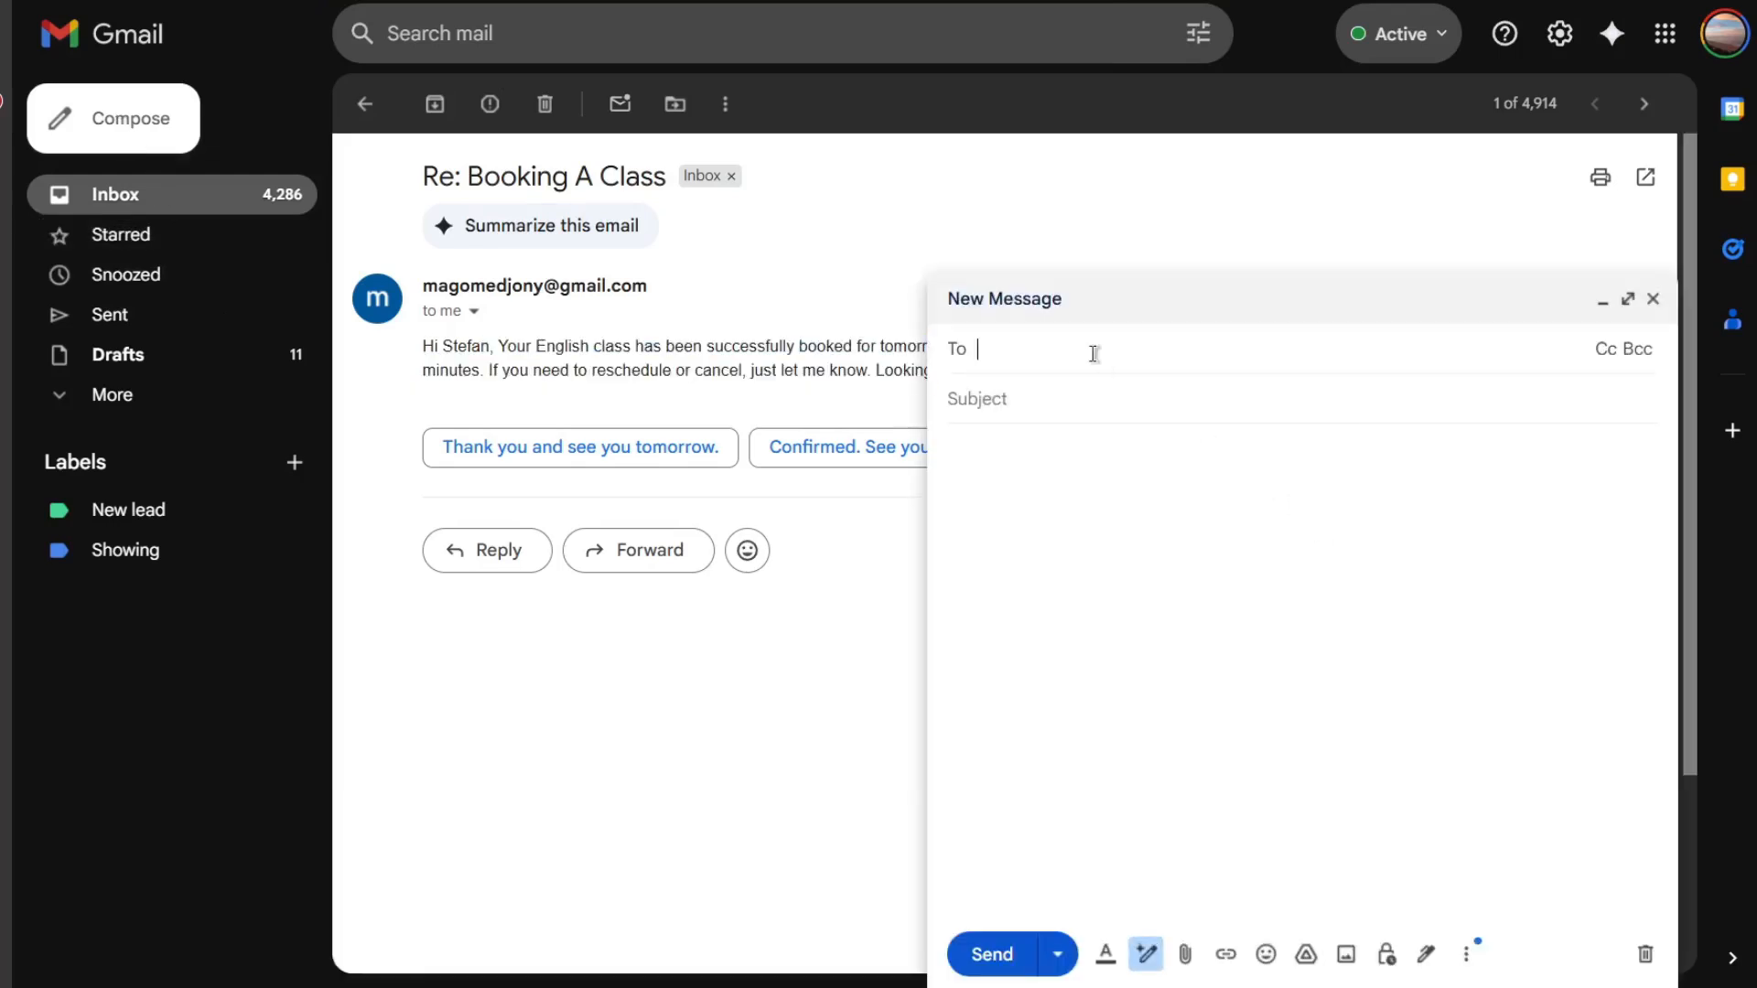
type("mago")
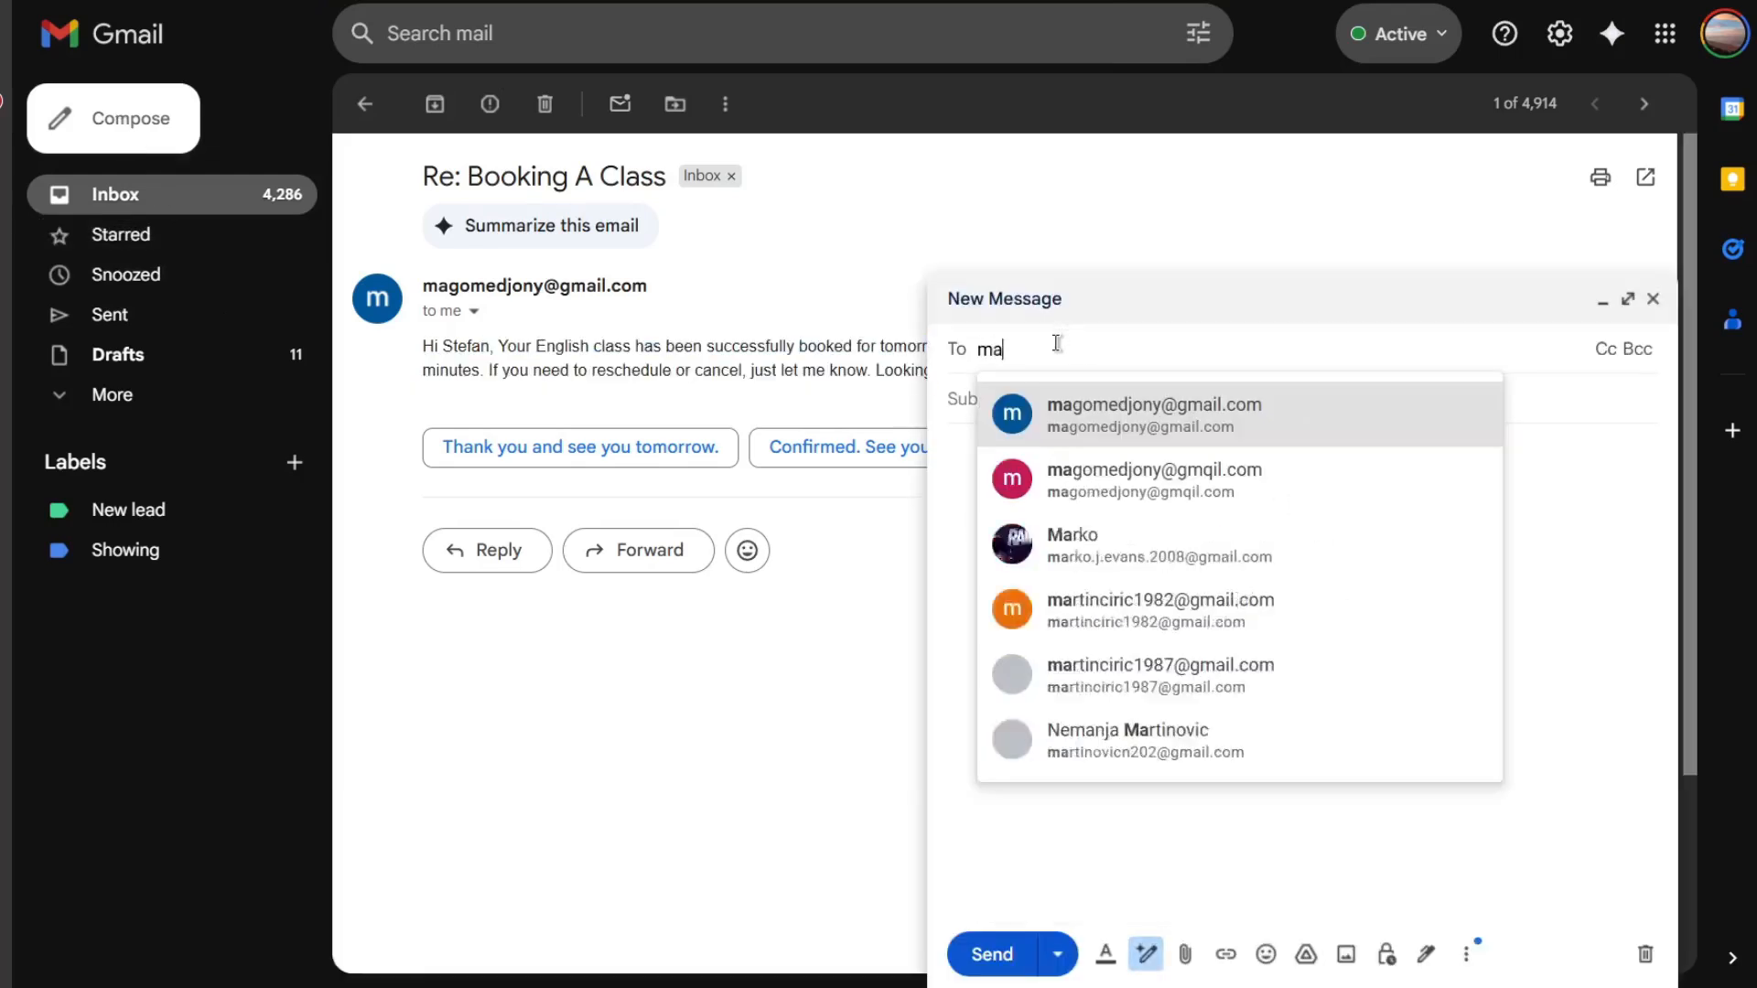
left_click(1053, 430)
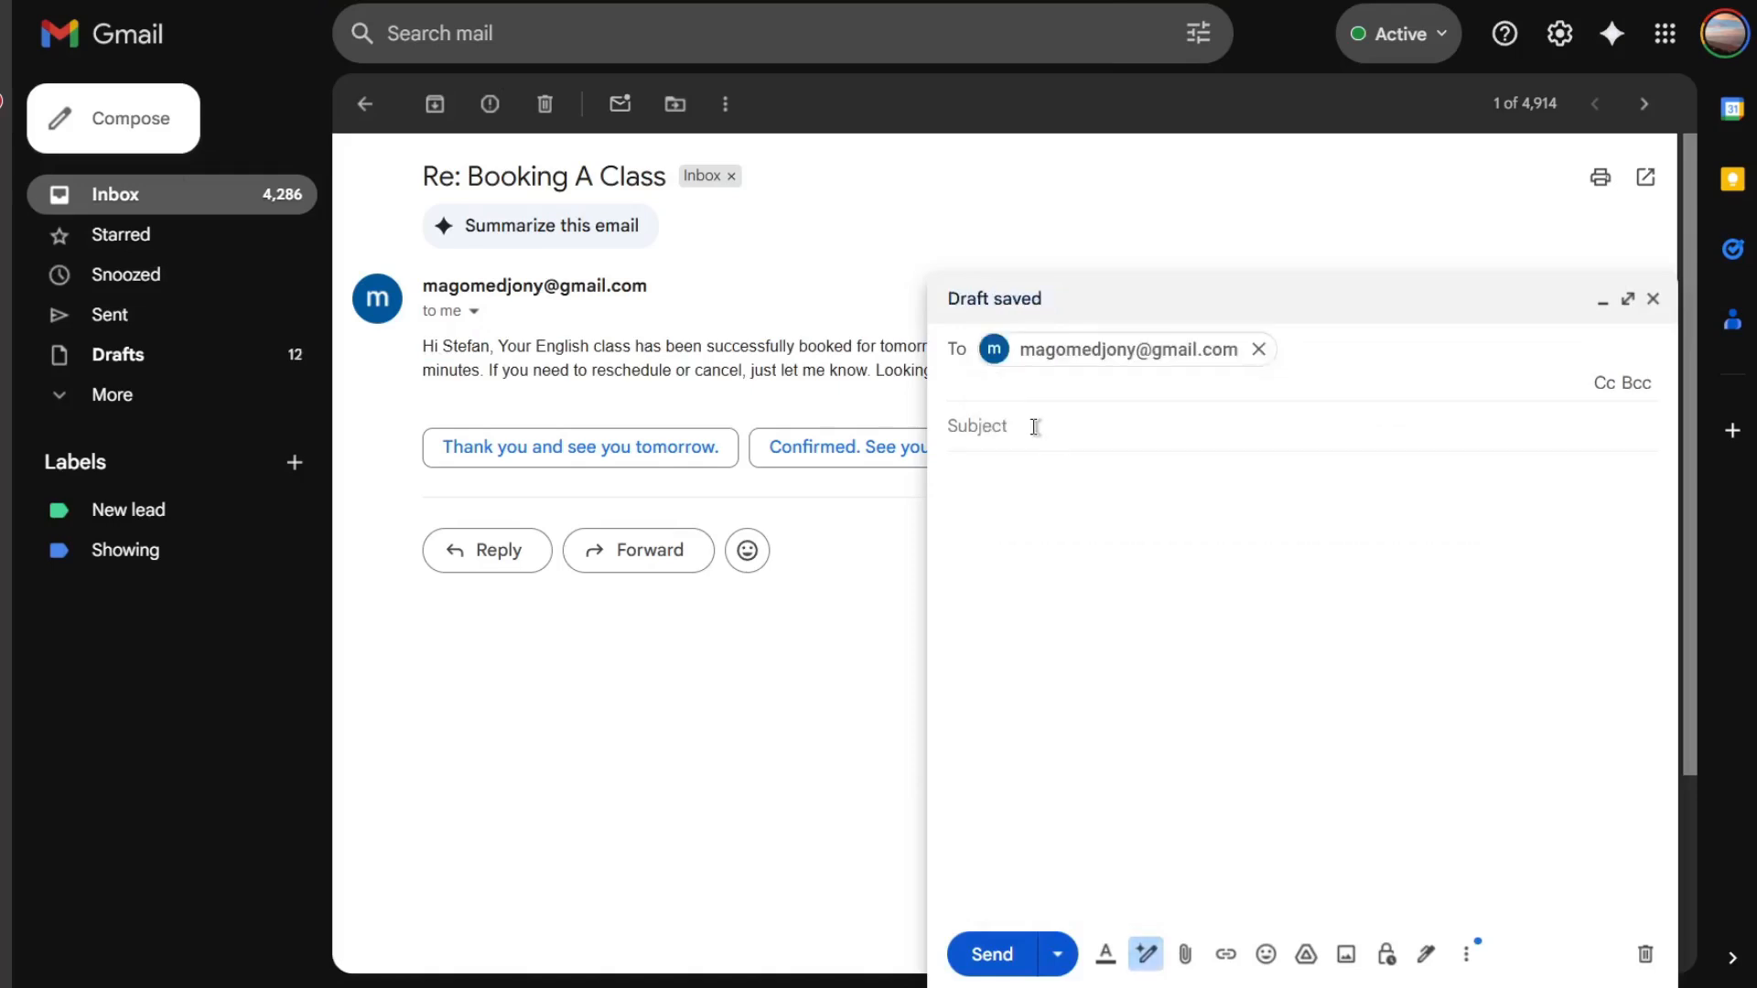
left_click(1052, 422)
type("Cla")
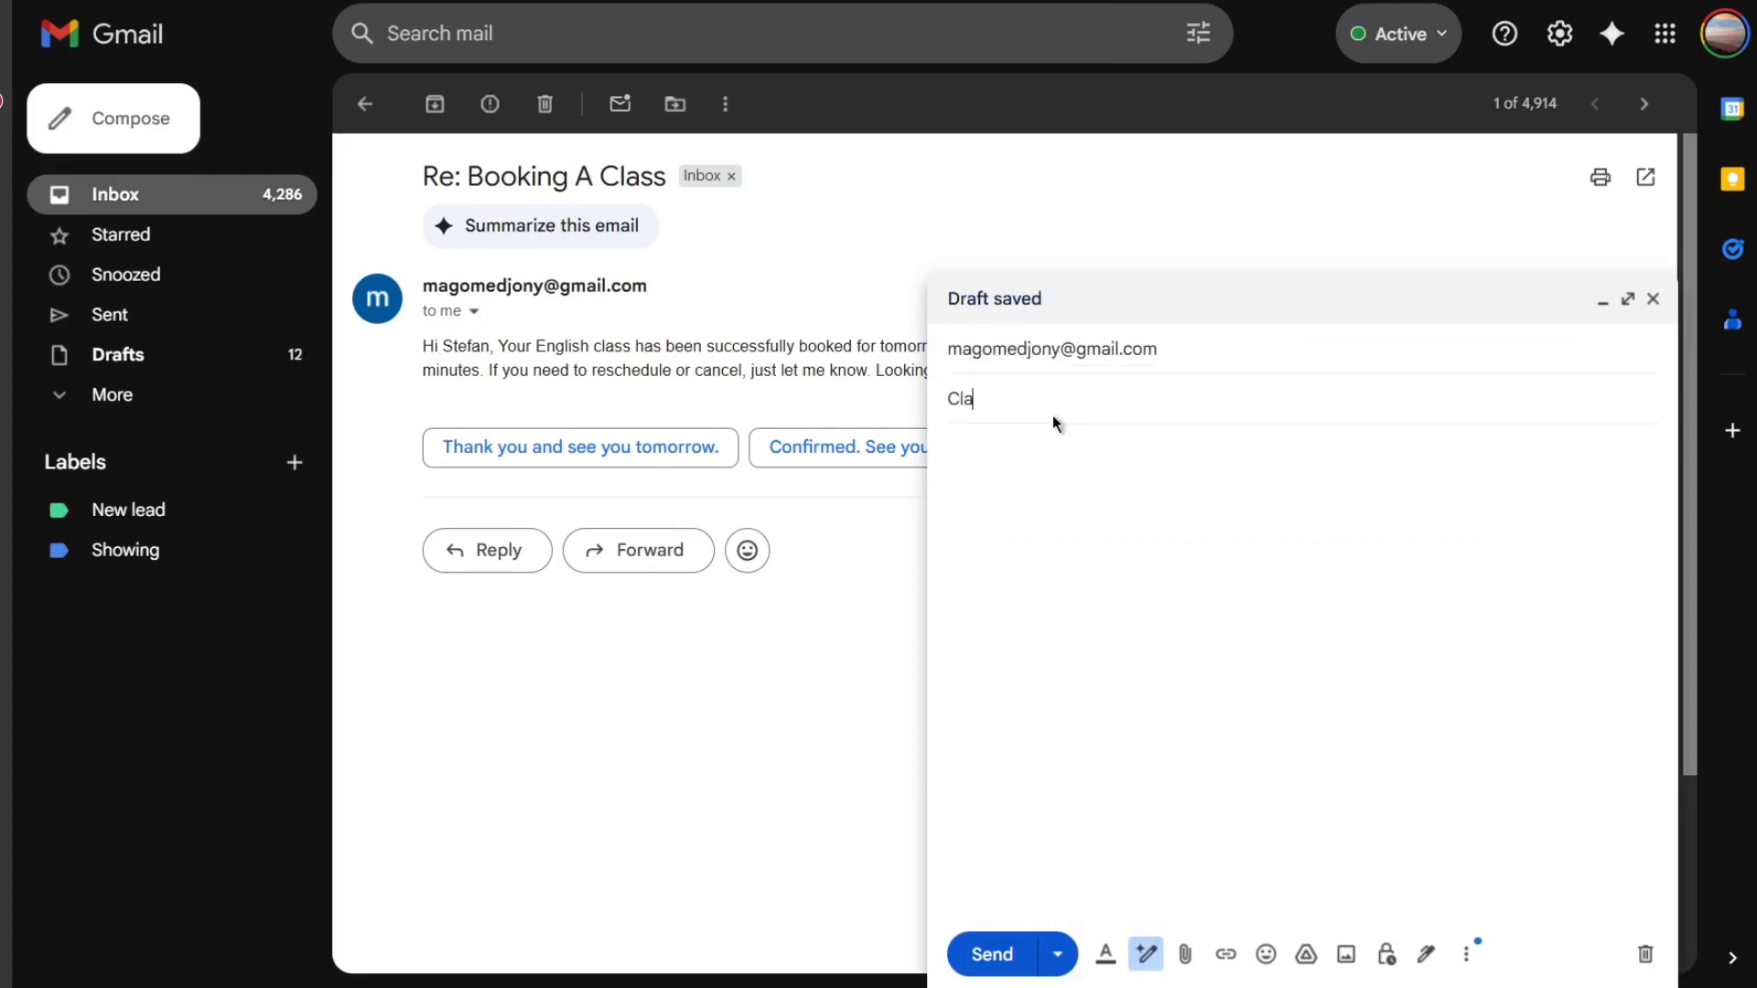
type("ss Rechschedule")
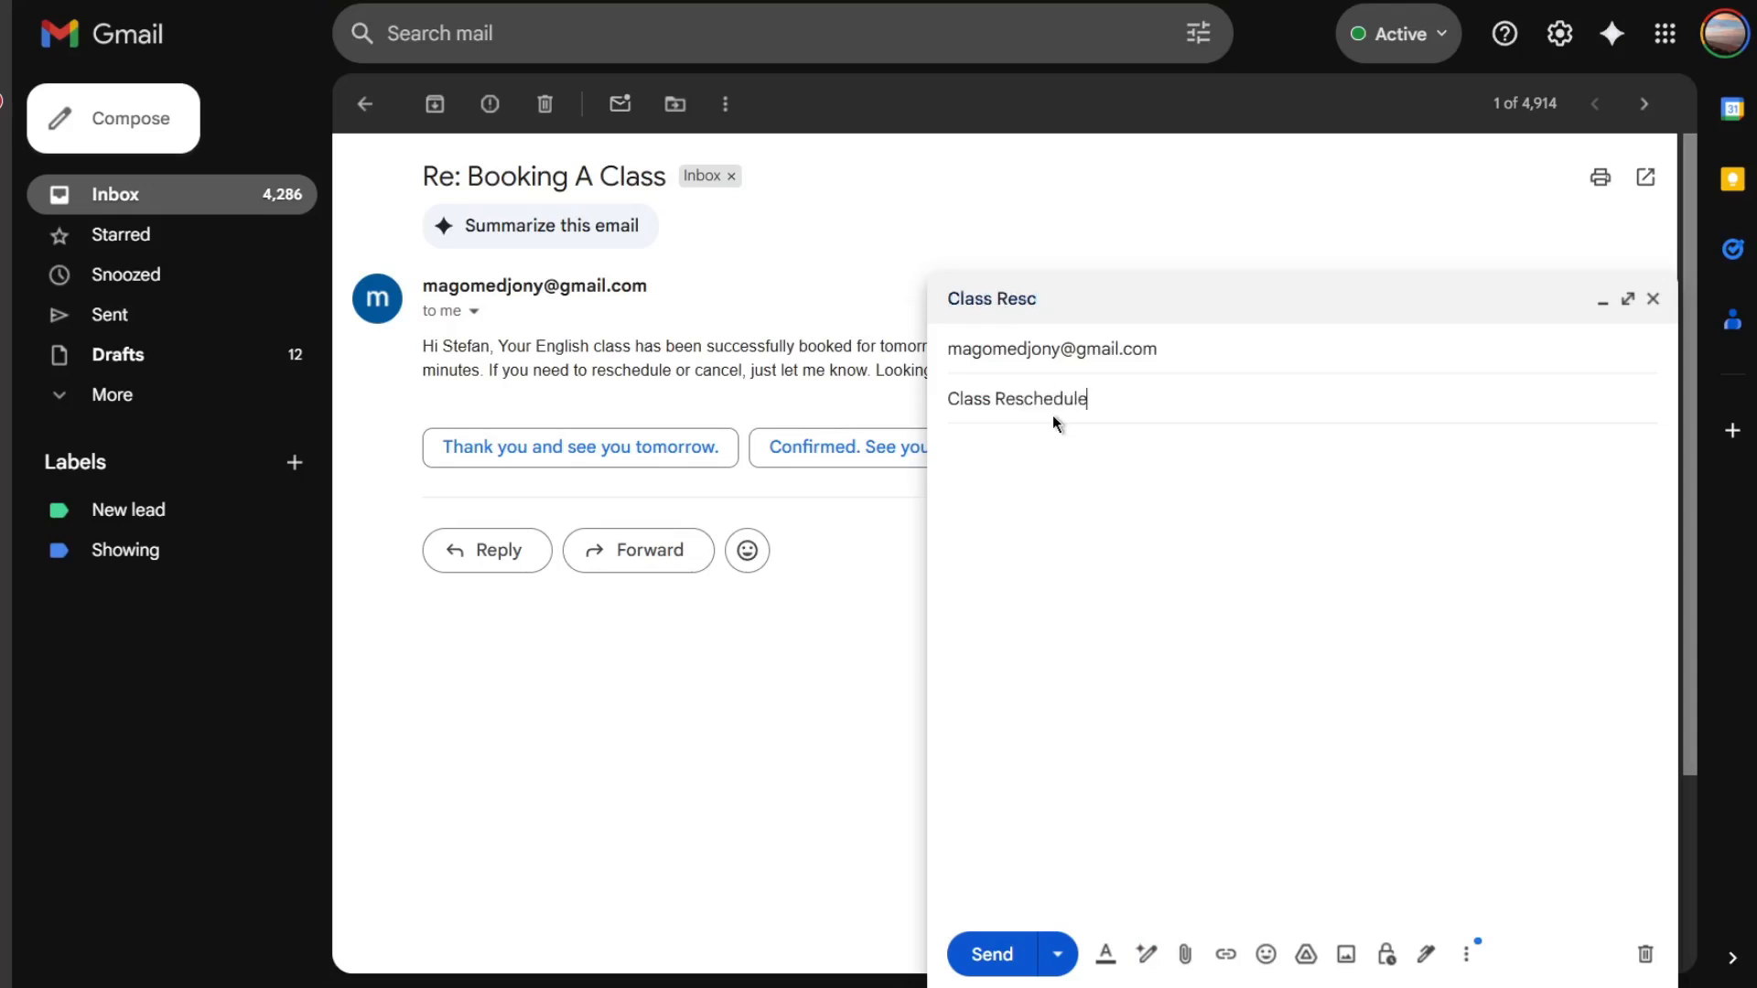
- Write the body 'Hey i would like to reschedule my class for august 12th at 2 PM' and send it
left_click(1144, 467)
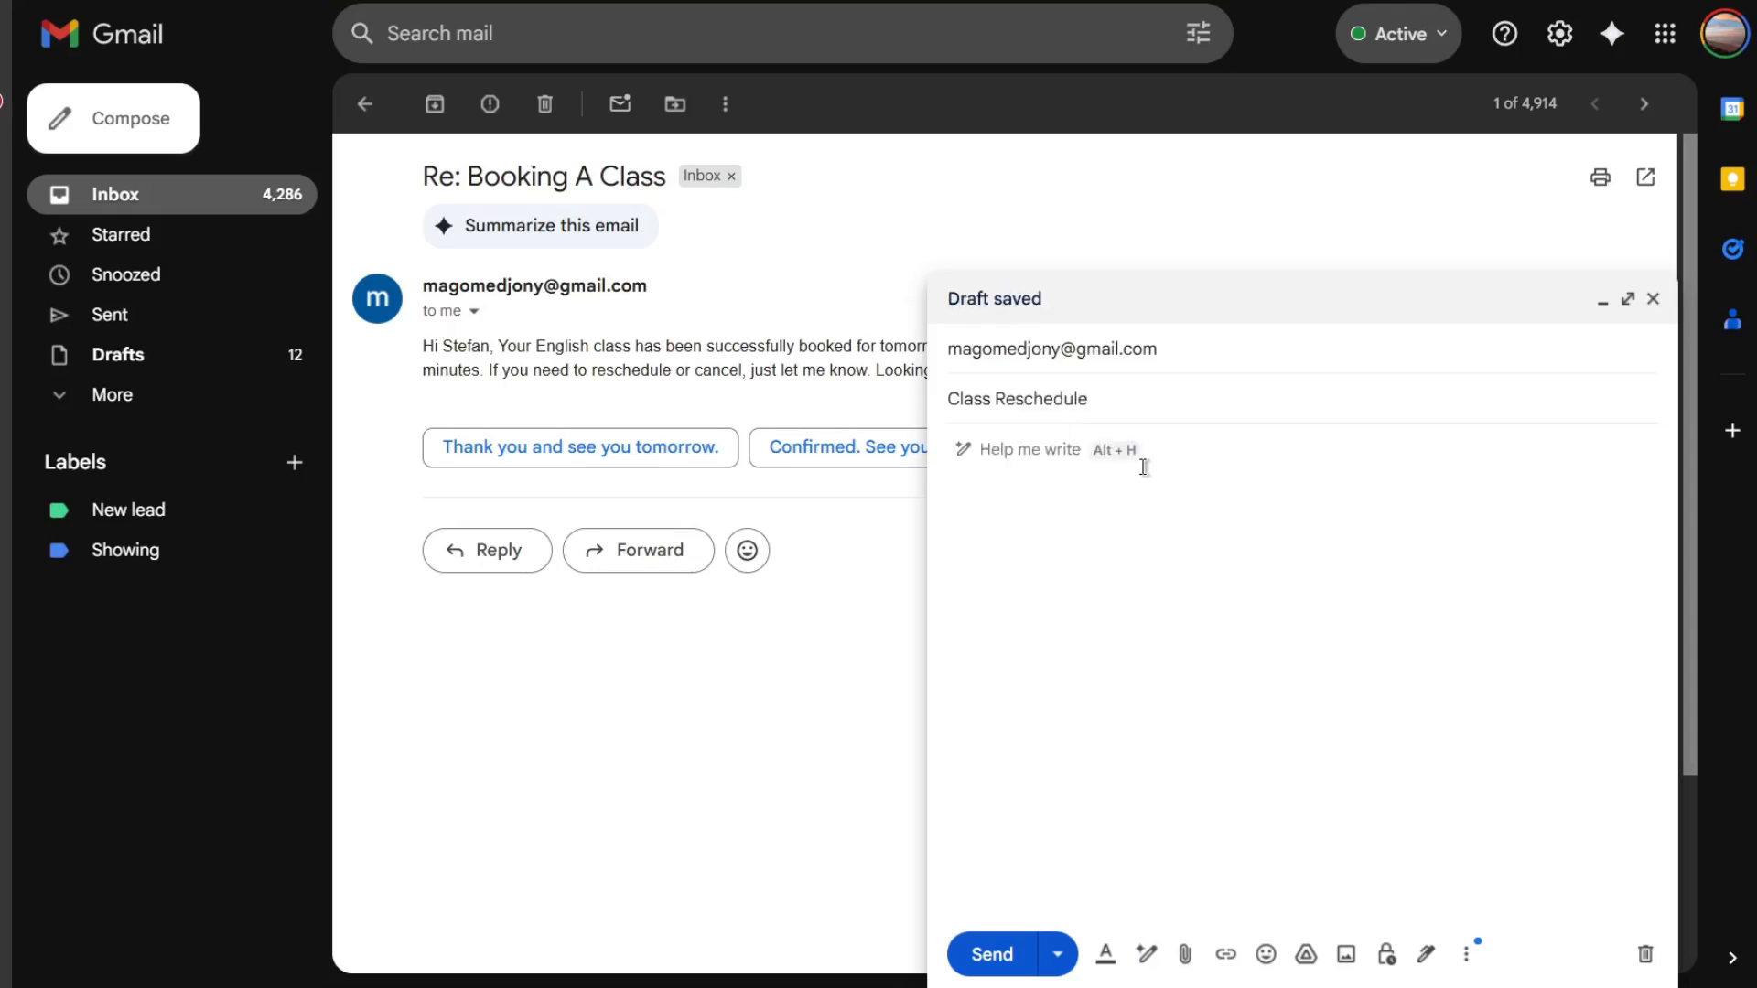
type("Hey i")
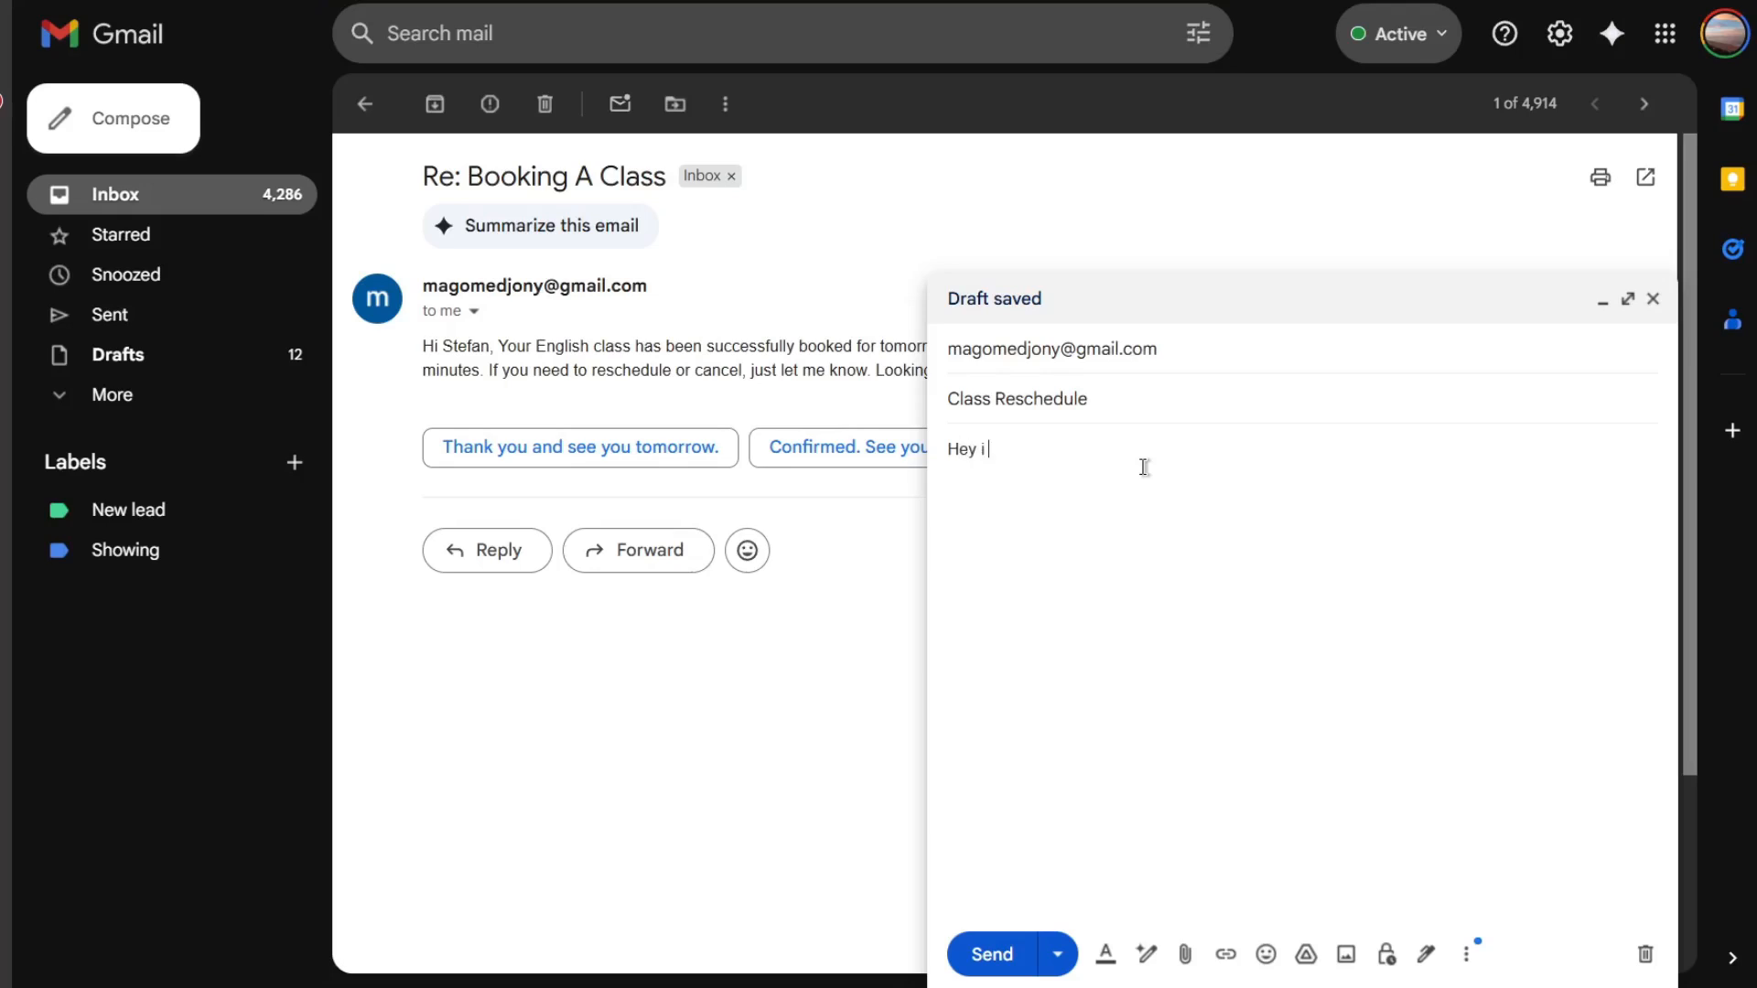
type(" would like to reschedule my class for ag")
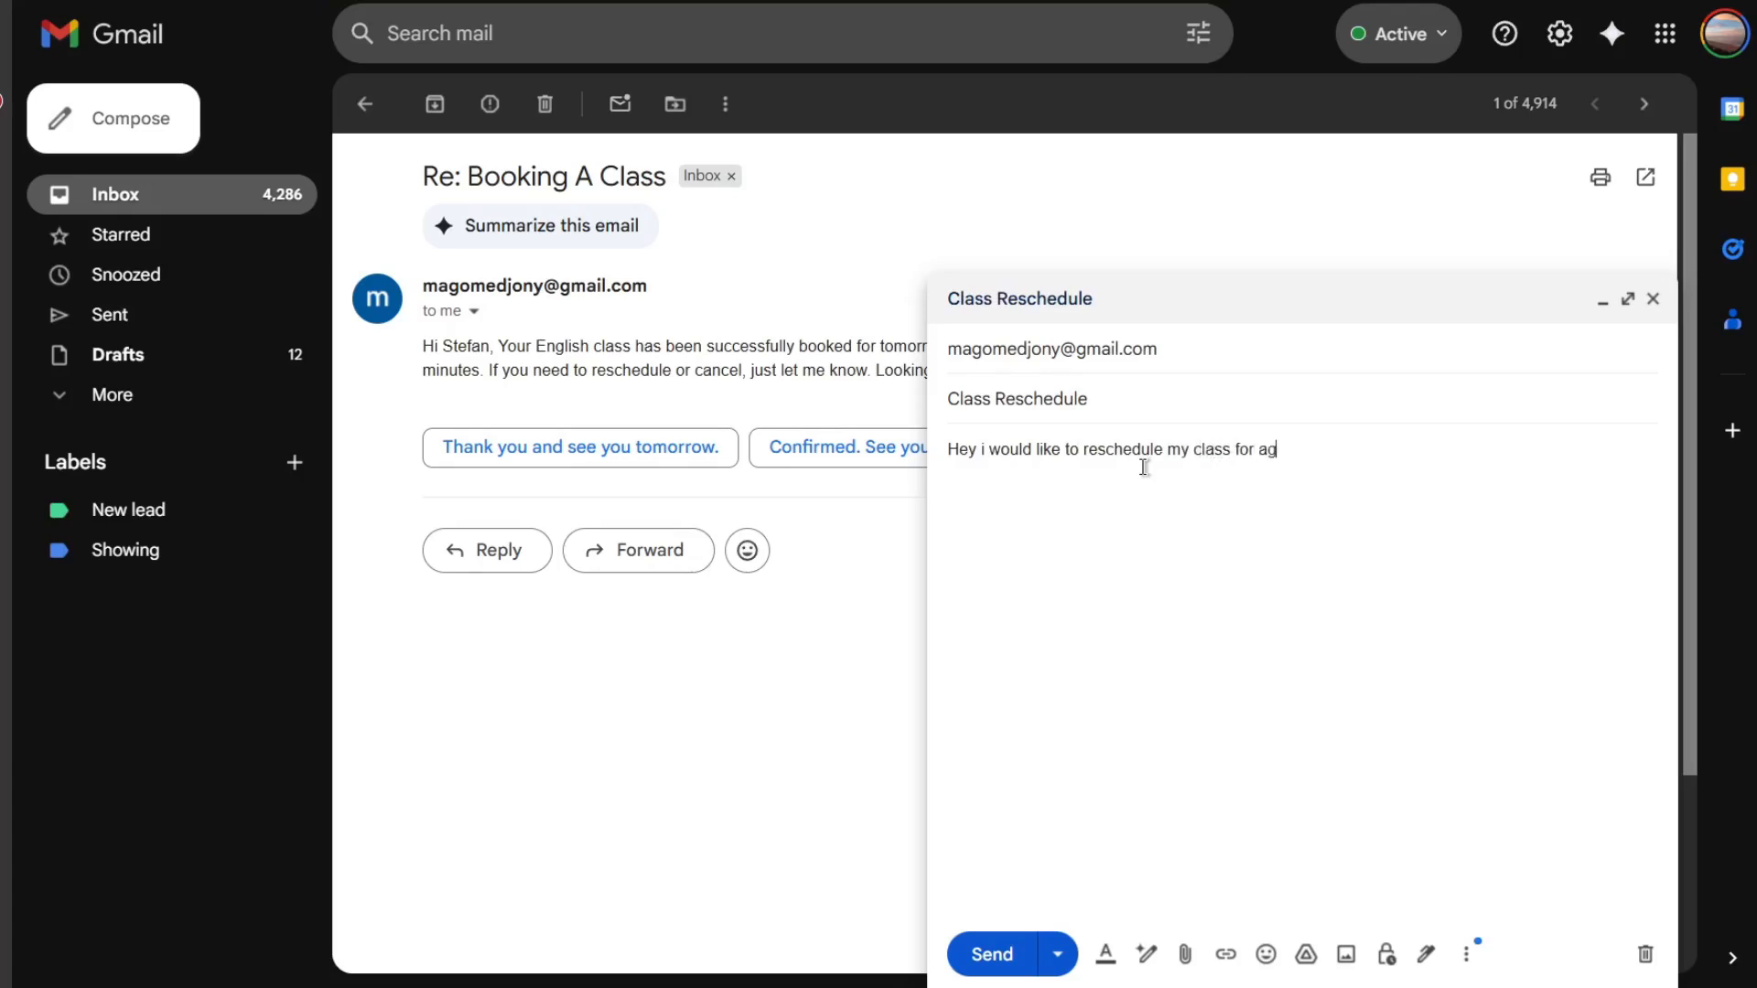
key("BackSpace")
type("ugust 12th at 2 PM")
left_click(1030, 955)
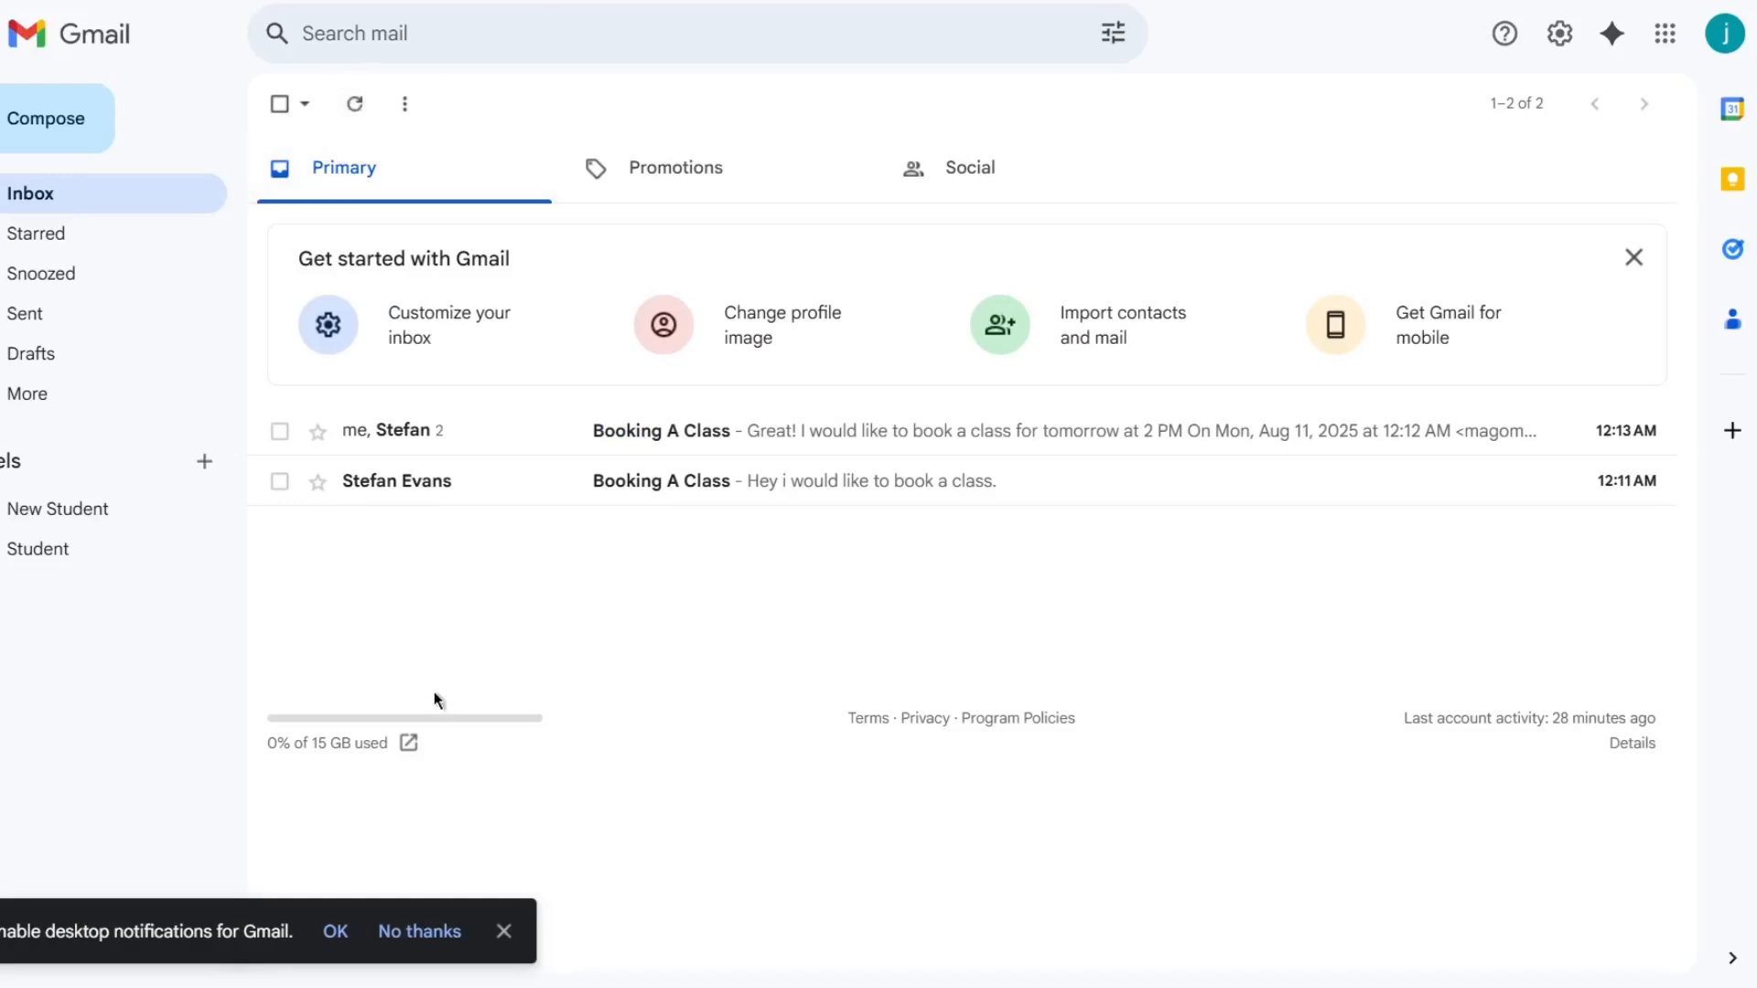
- Dismiss the notification banner, refresh the student inbox and execute the Email Assistant workflow to process the reschedule email
left_click(503, 931)
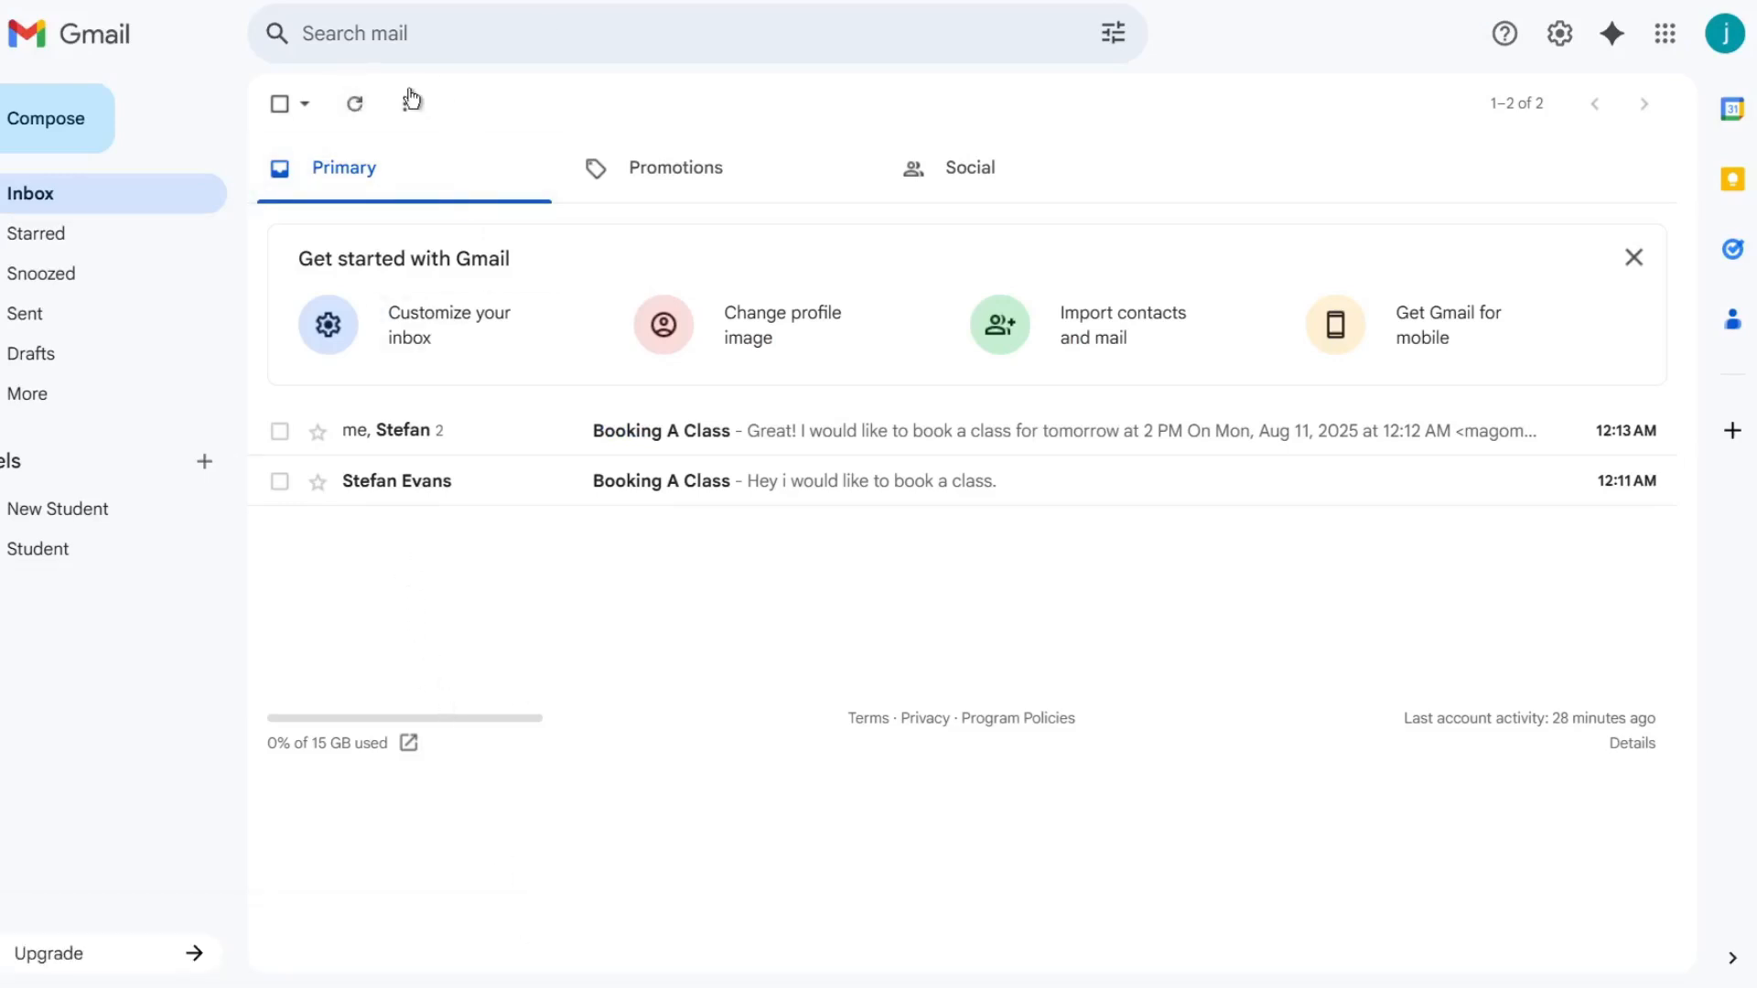
left_click(347, 107)
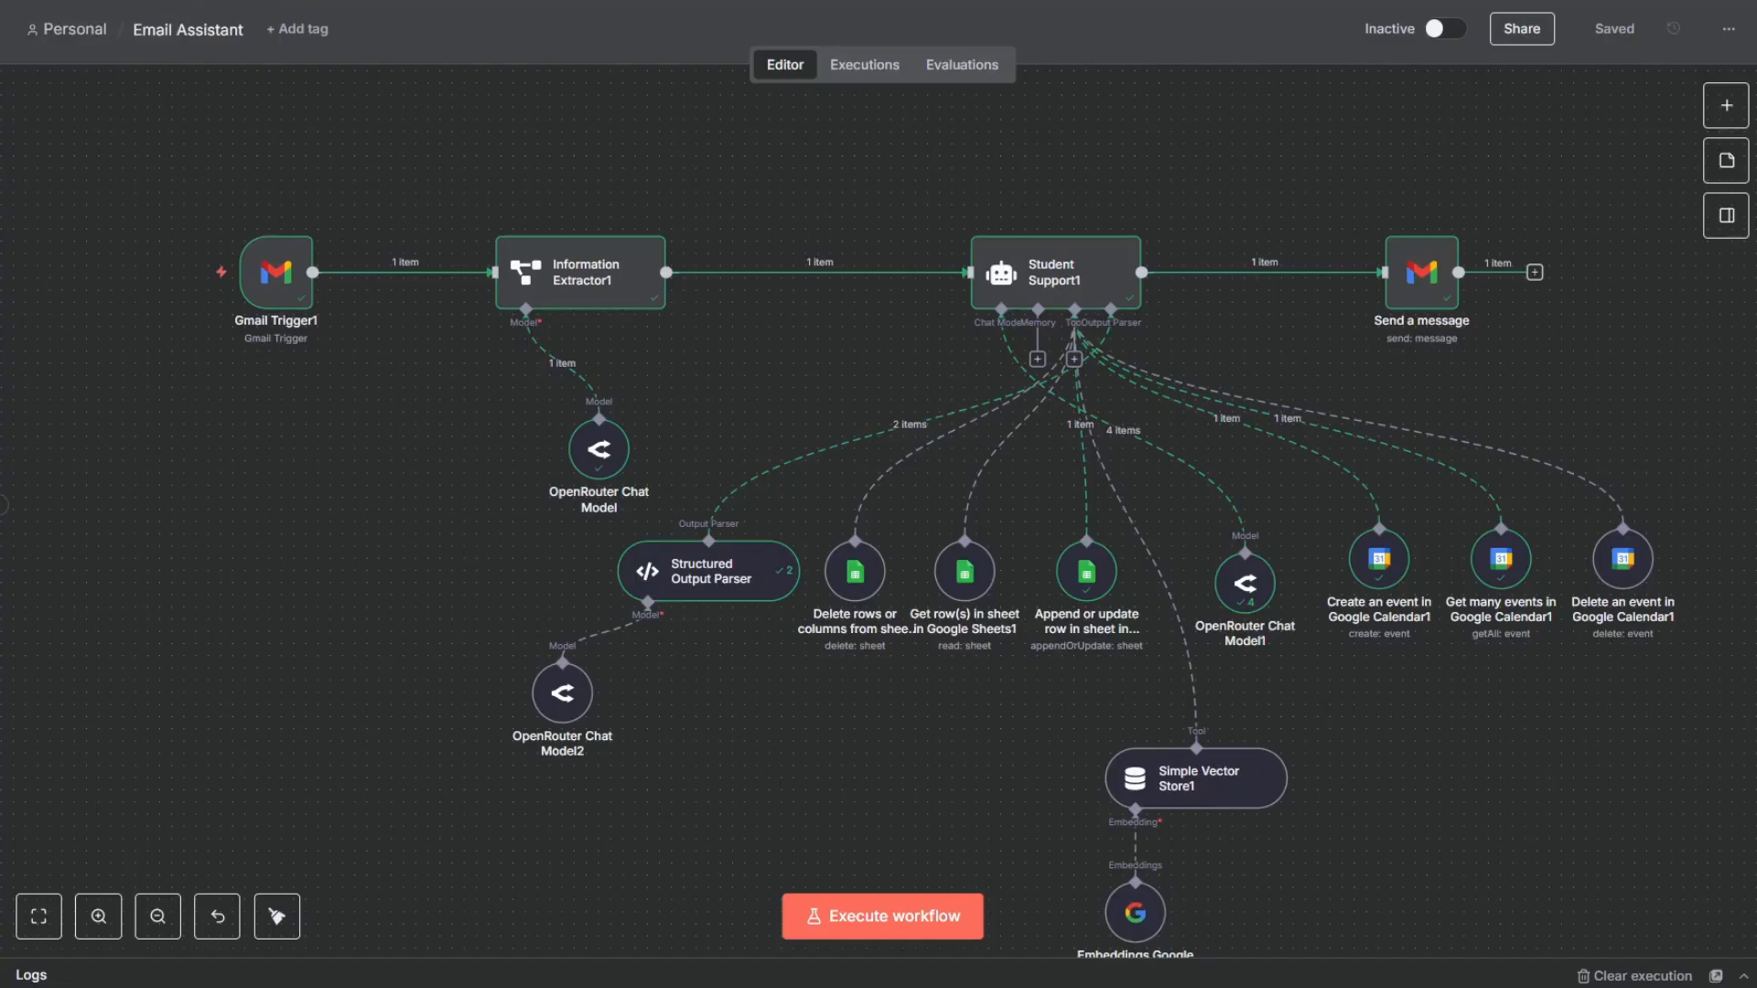
left_click(188, 274)
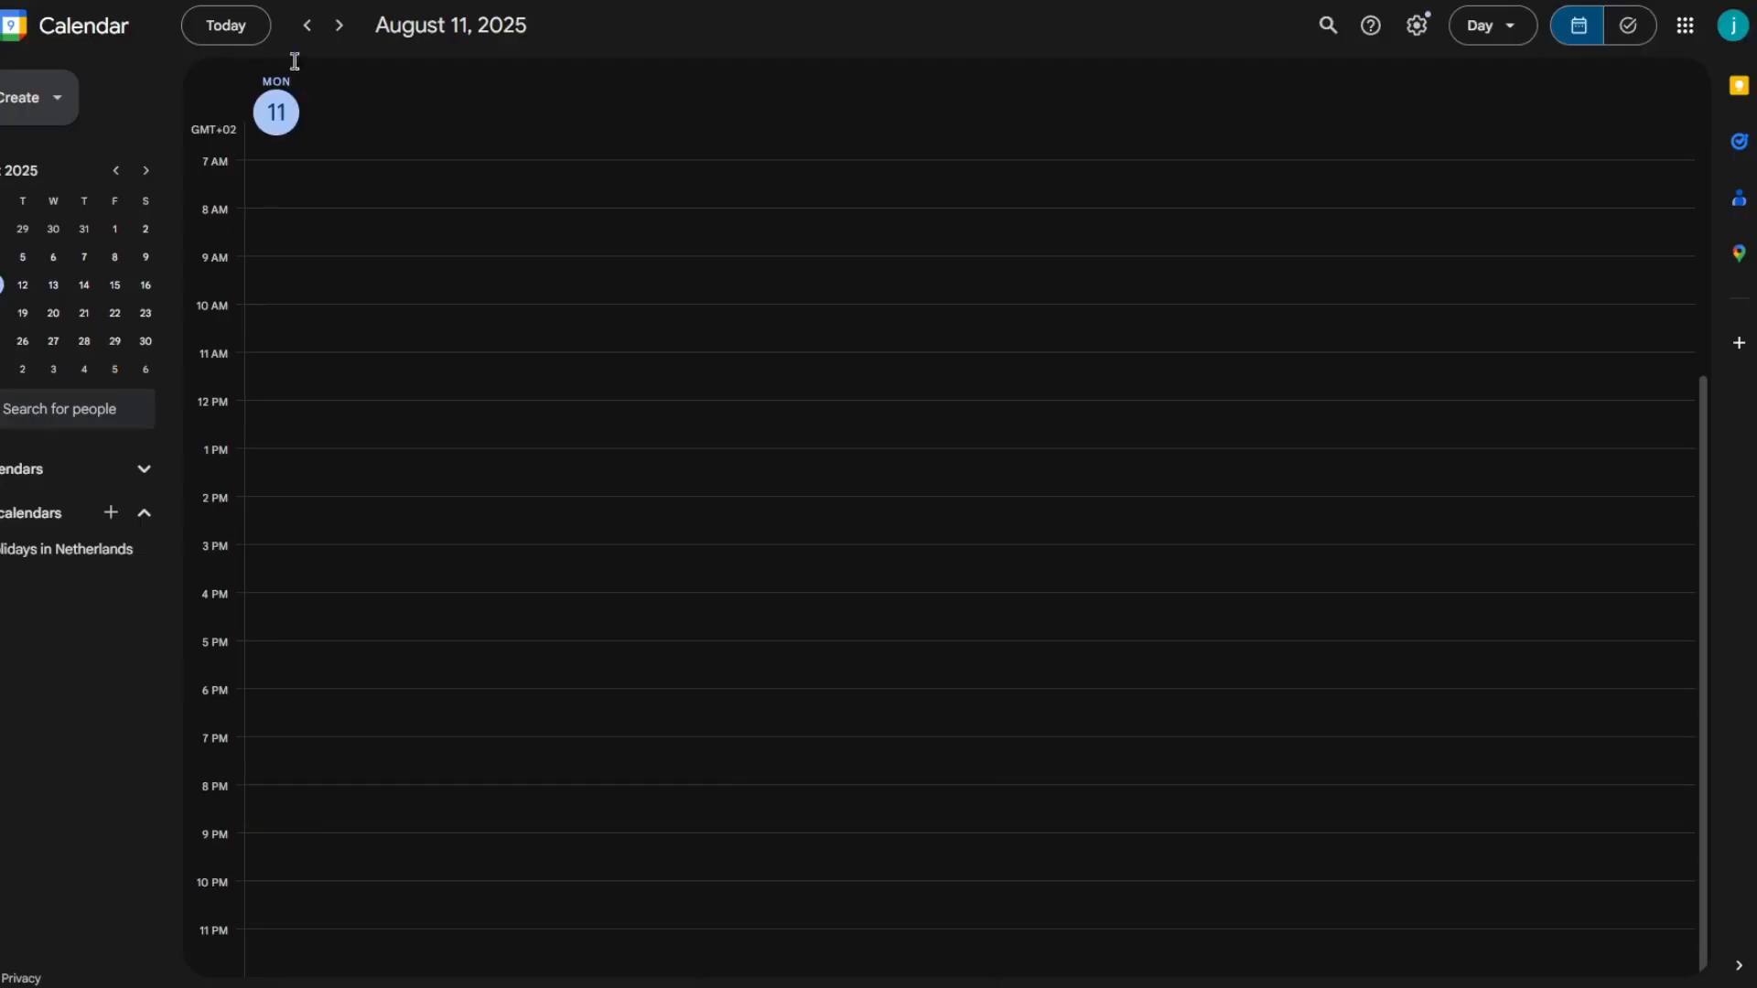
- Check the calendar for August 12 and the sheet's booked row for the new class date
left_click(336, 25)
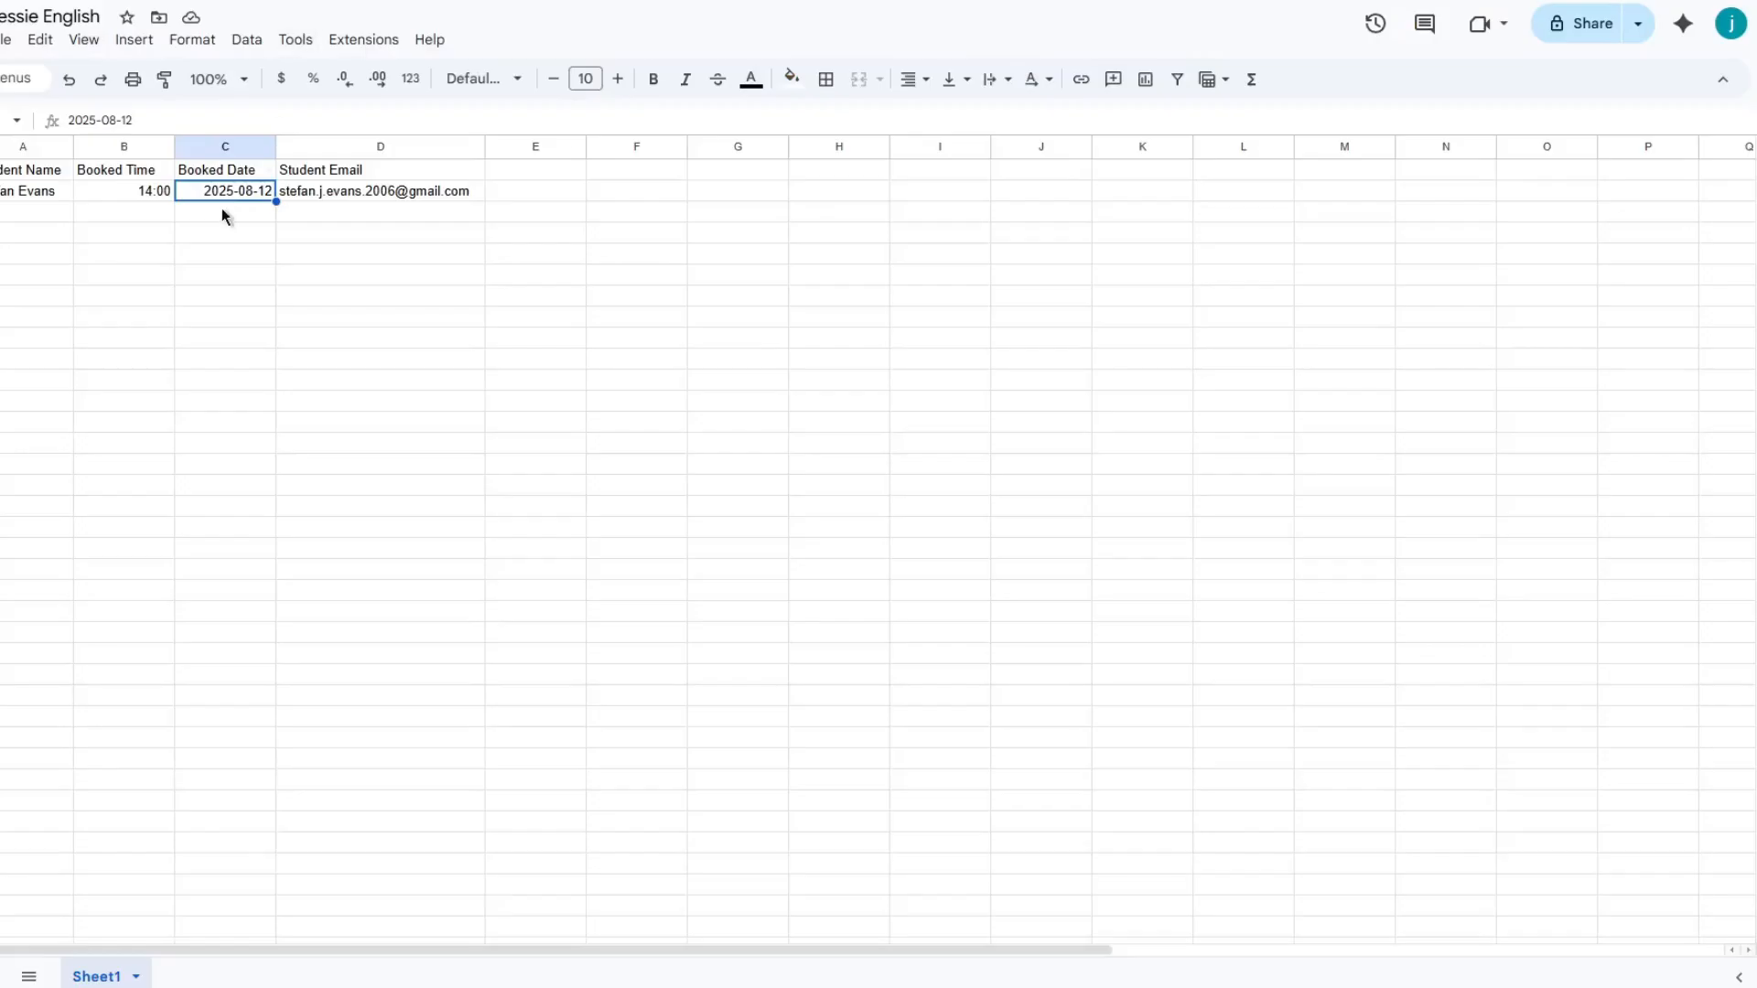
left_click(141, 187)
left_click_drag(142, 179, 216, 187)
left_click(464, 386)
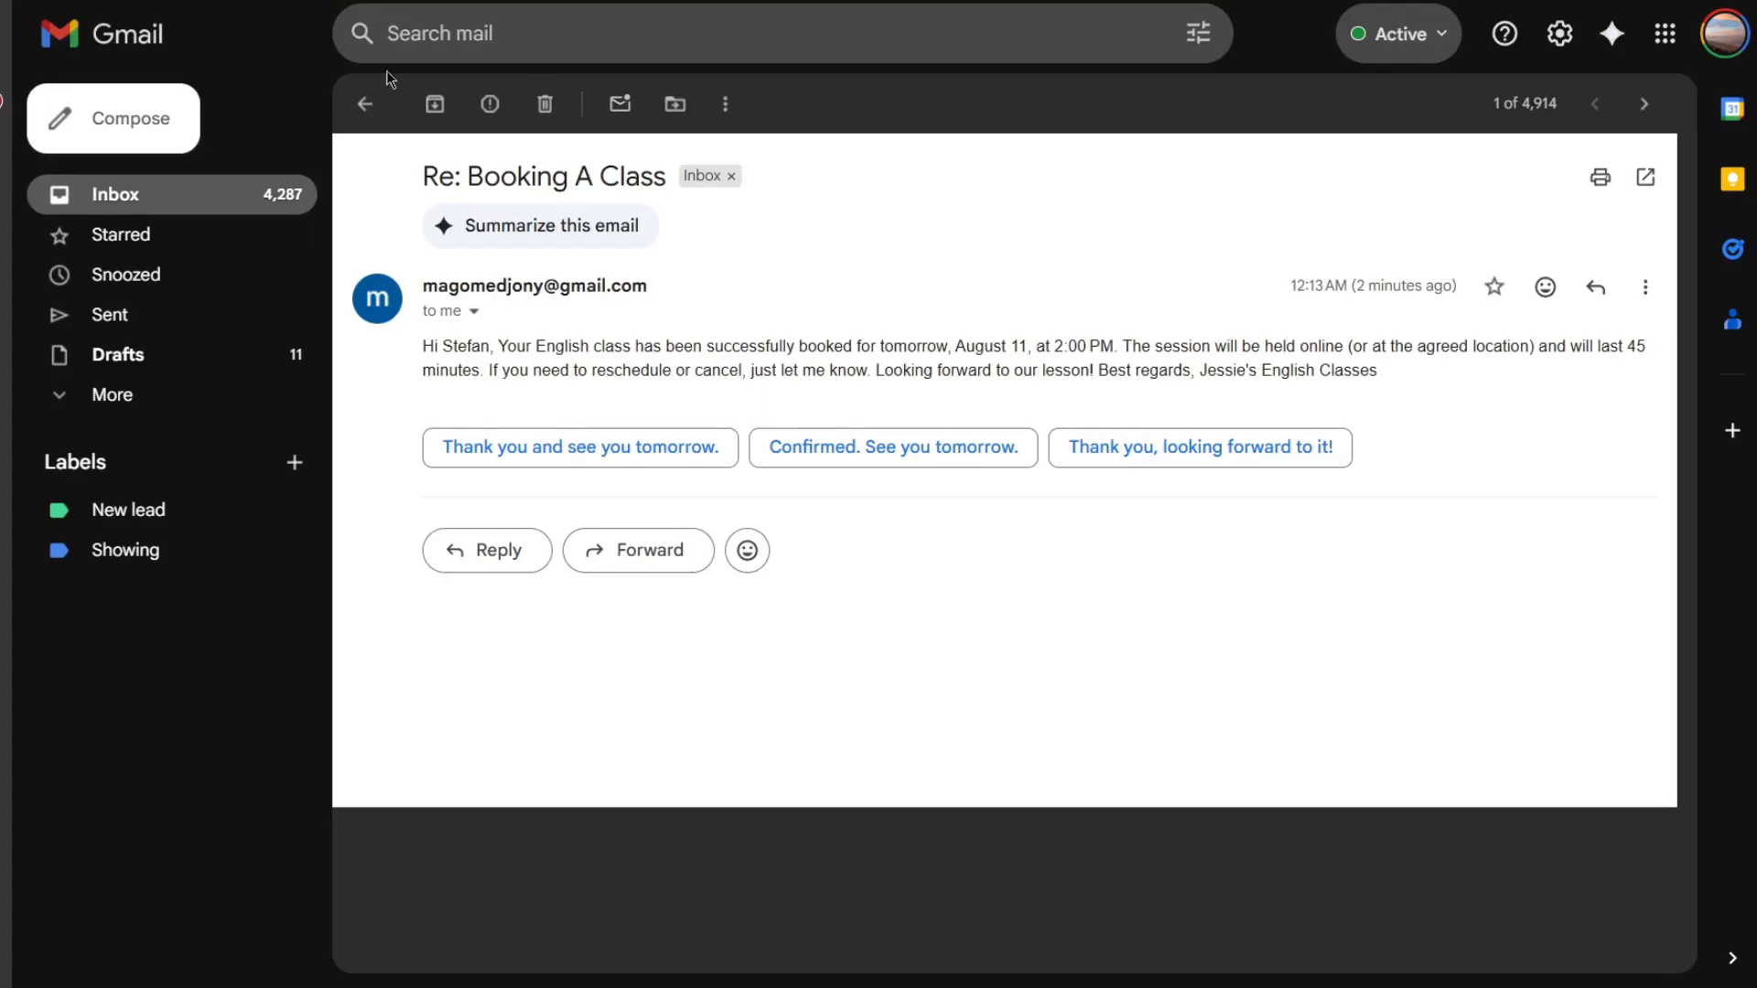
- Open the Class Reschedule Confirmation email in the assistant's inbox and read its body
left_click(365, 104)
left_click(677, 229)
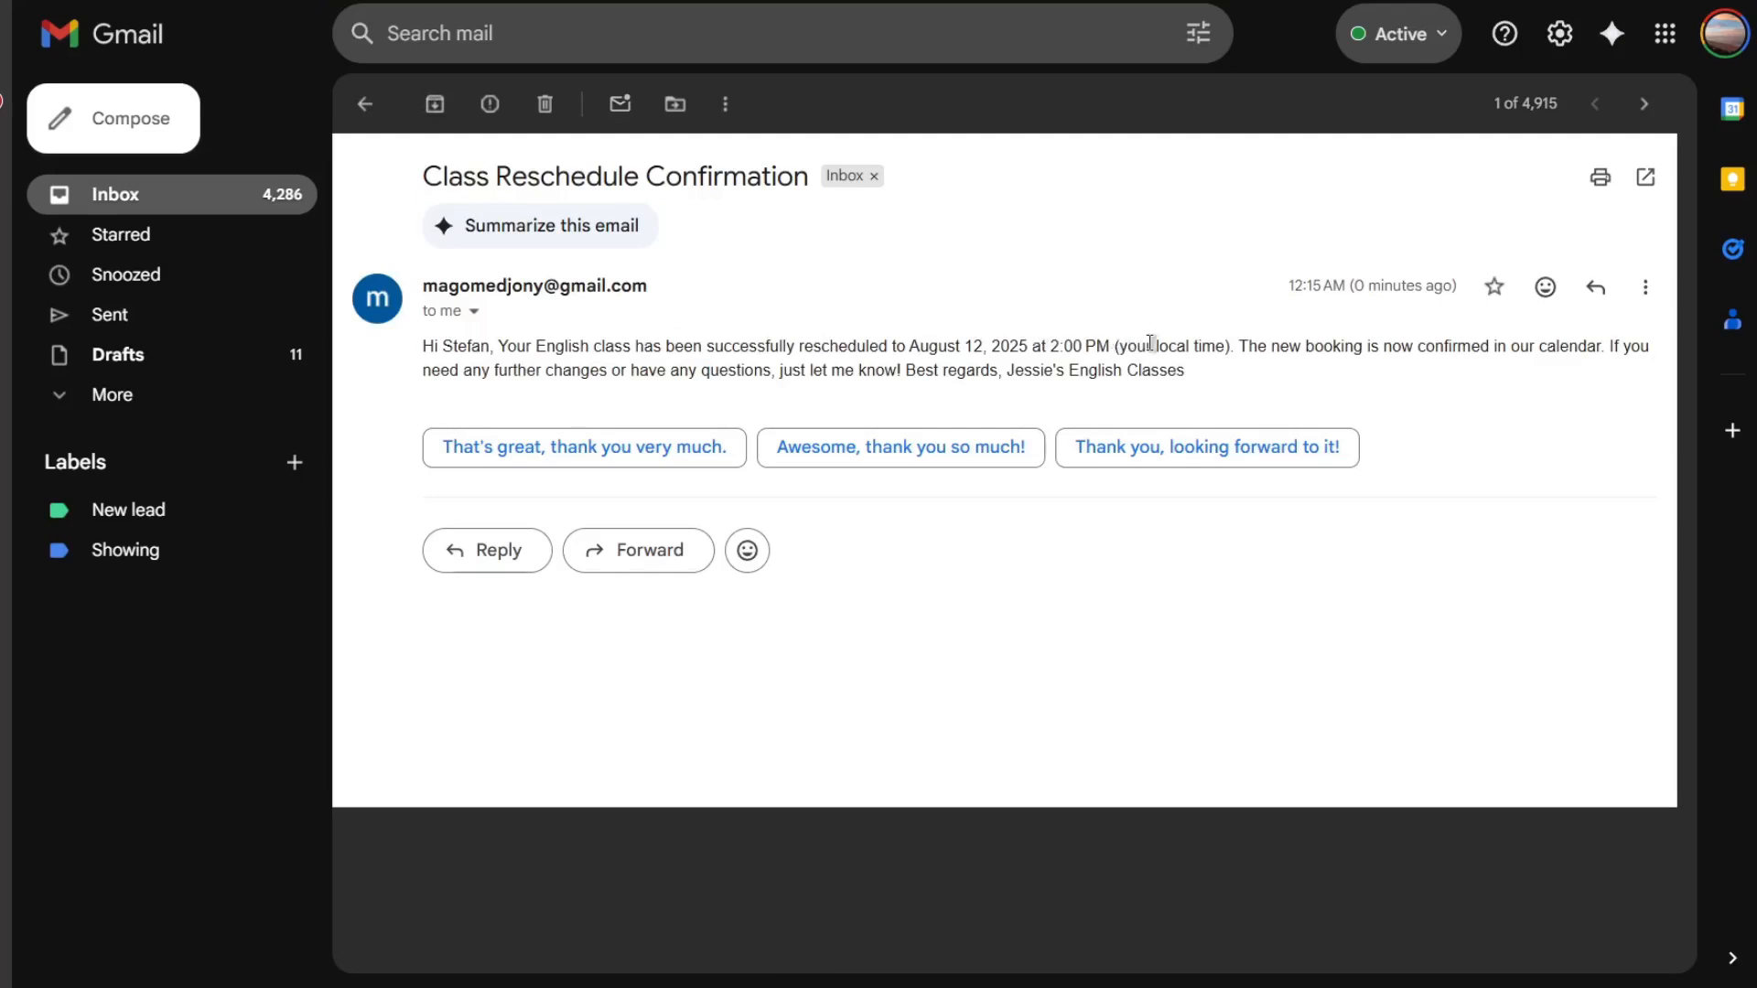
left_click_drag(1237, 348, 1175, 373)
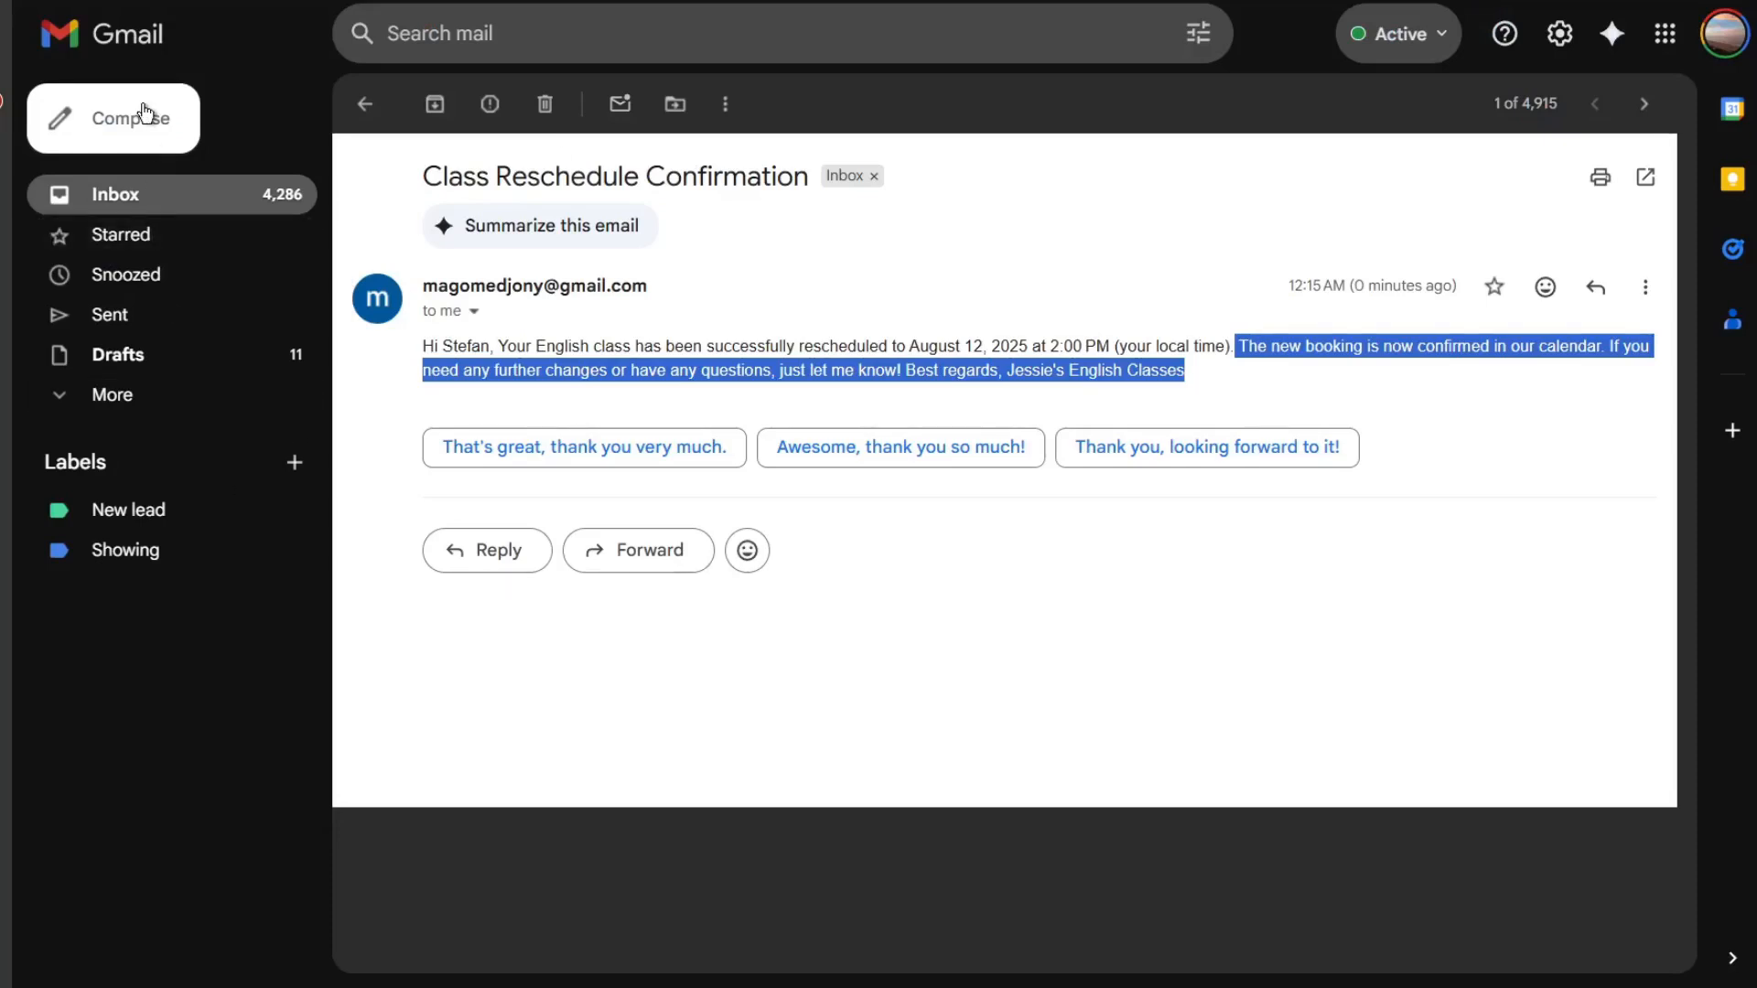
- Compose a new message to the assistant's Gmail address with the subject Canceling Class
left_click(142, 114)
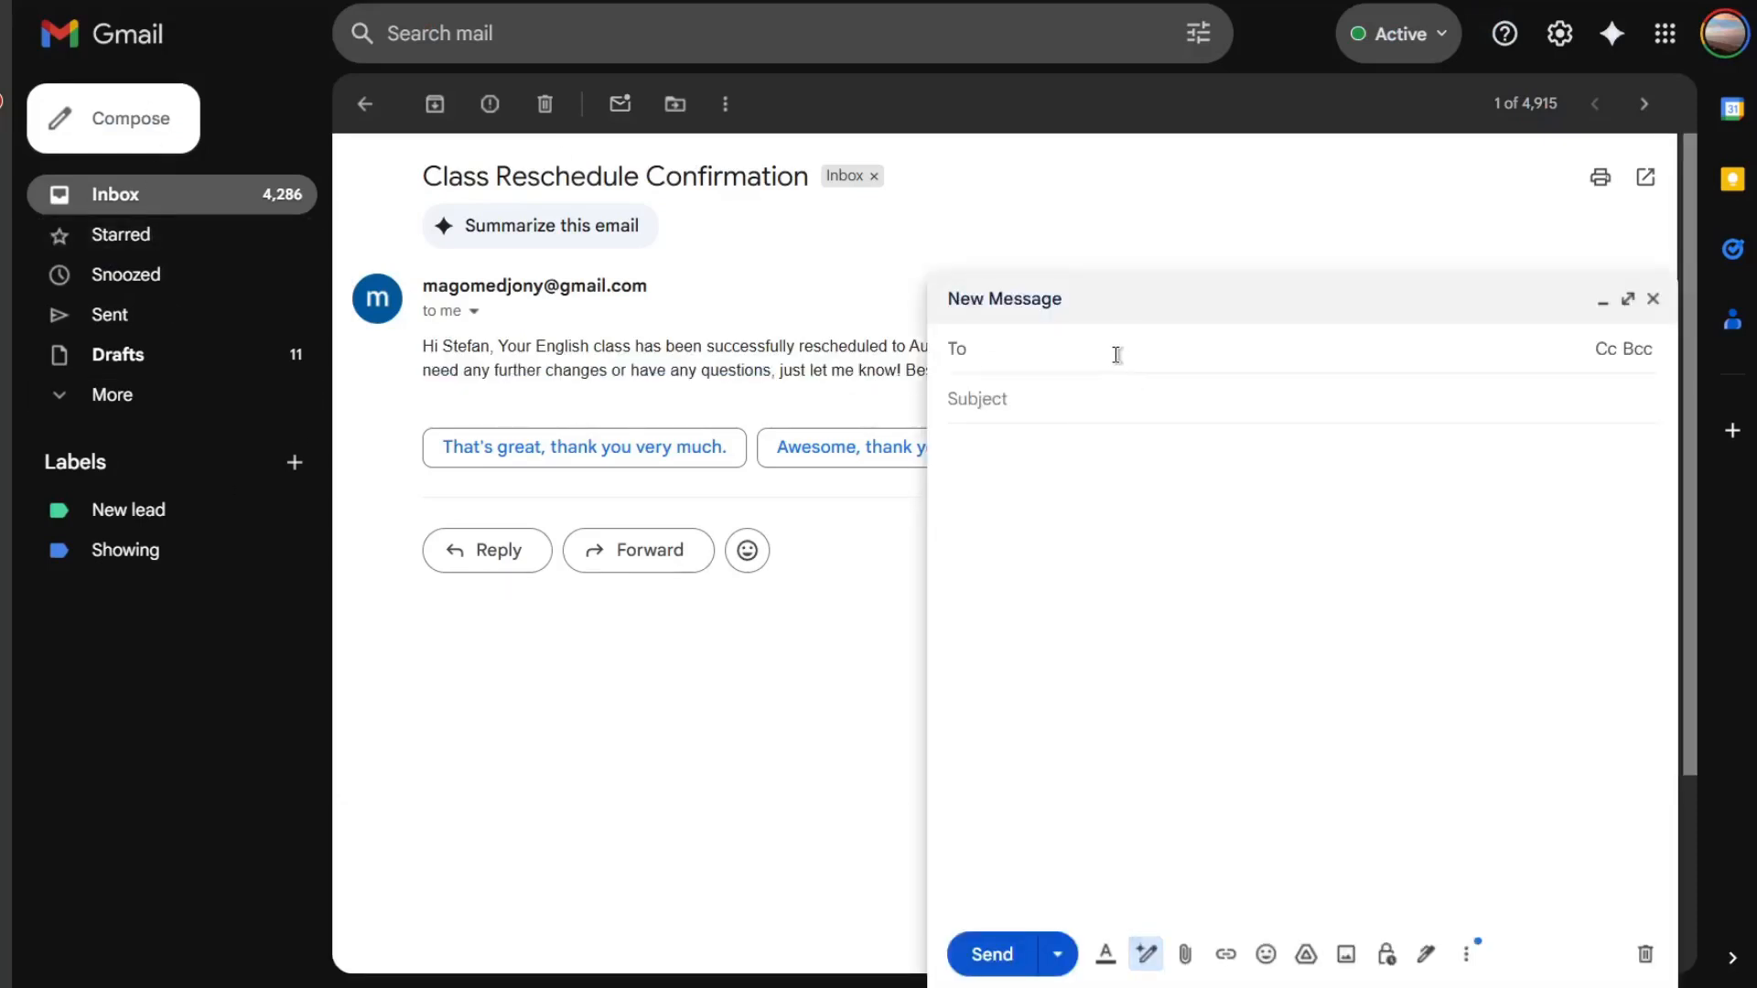
type("mago")
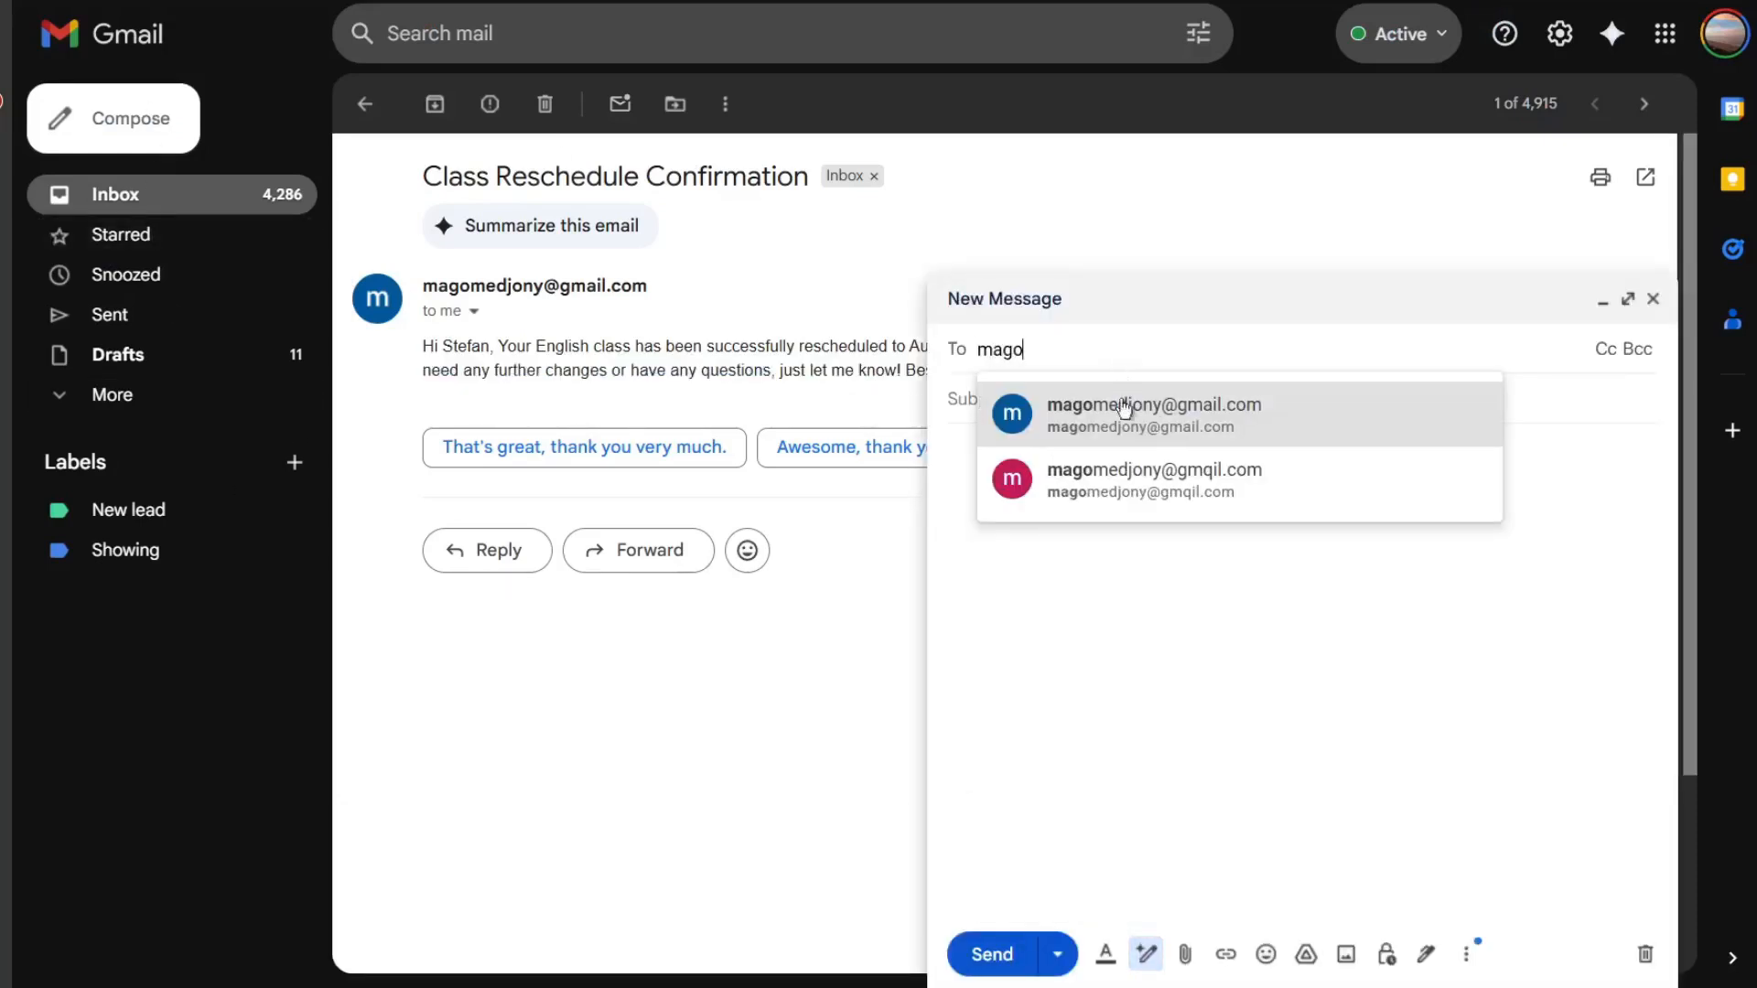
left_click(1124, 408)
left_click(1114, 403)
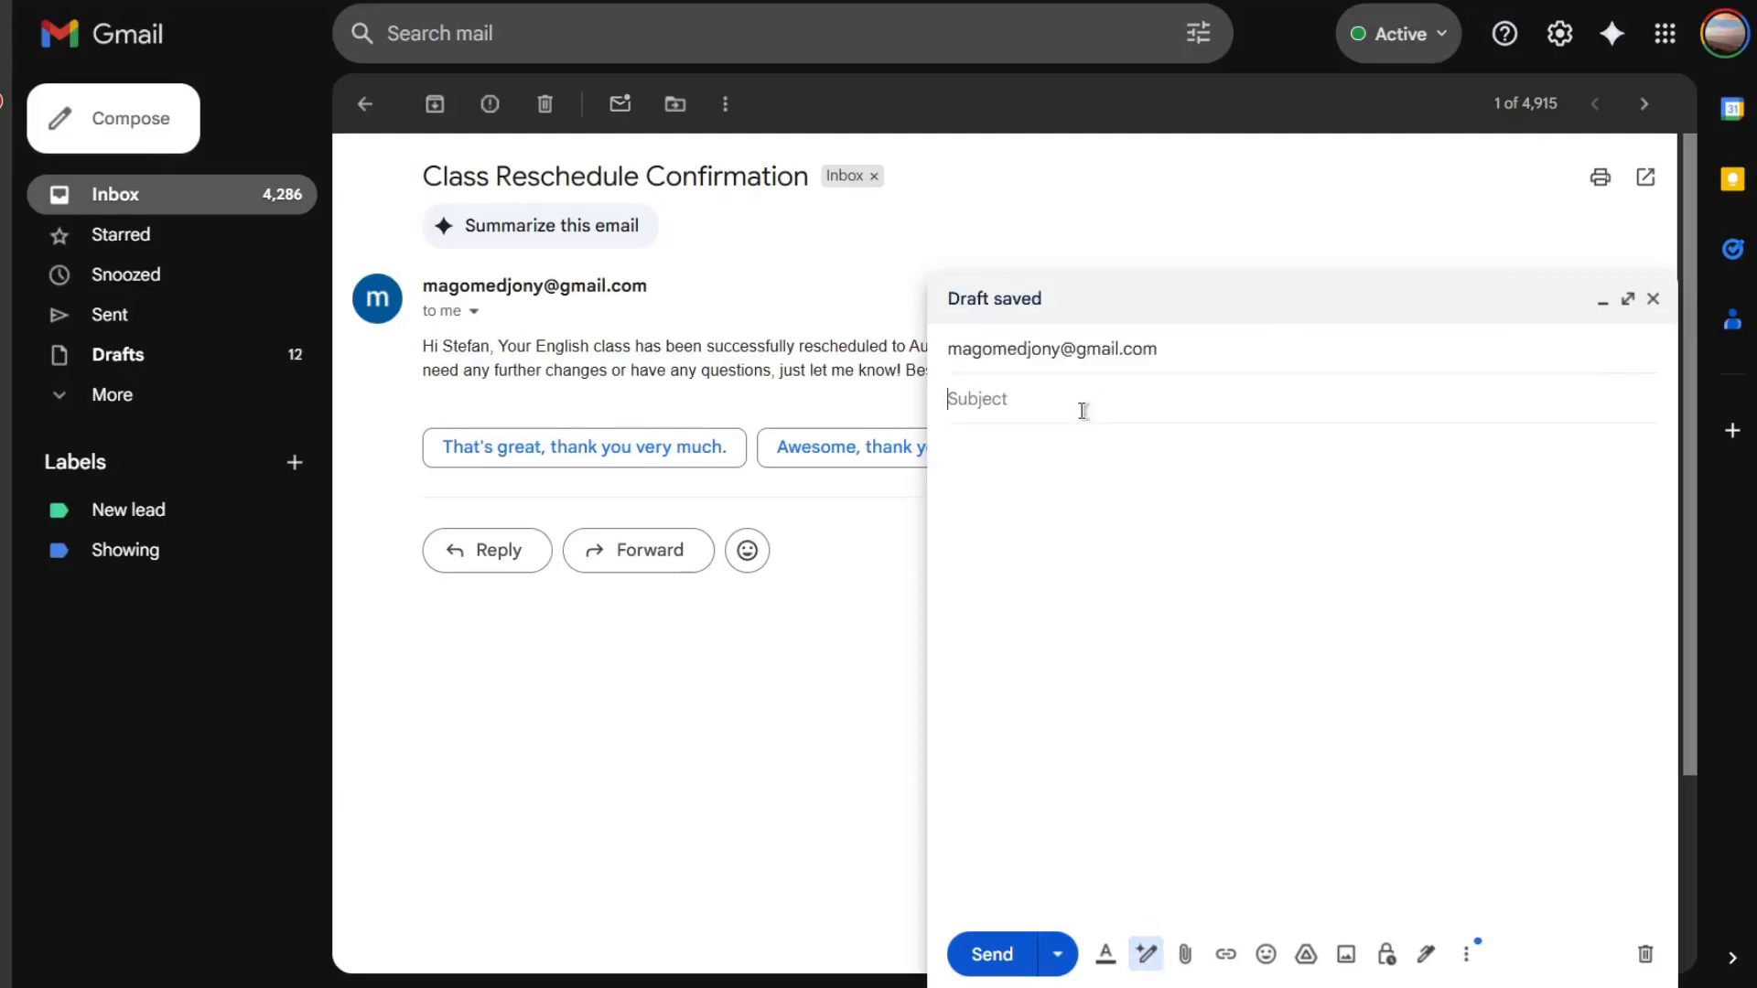
type("Cance")
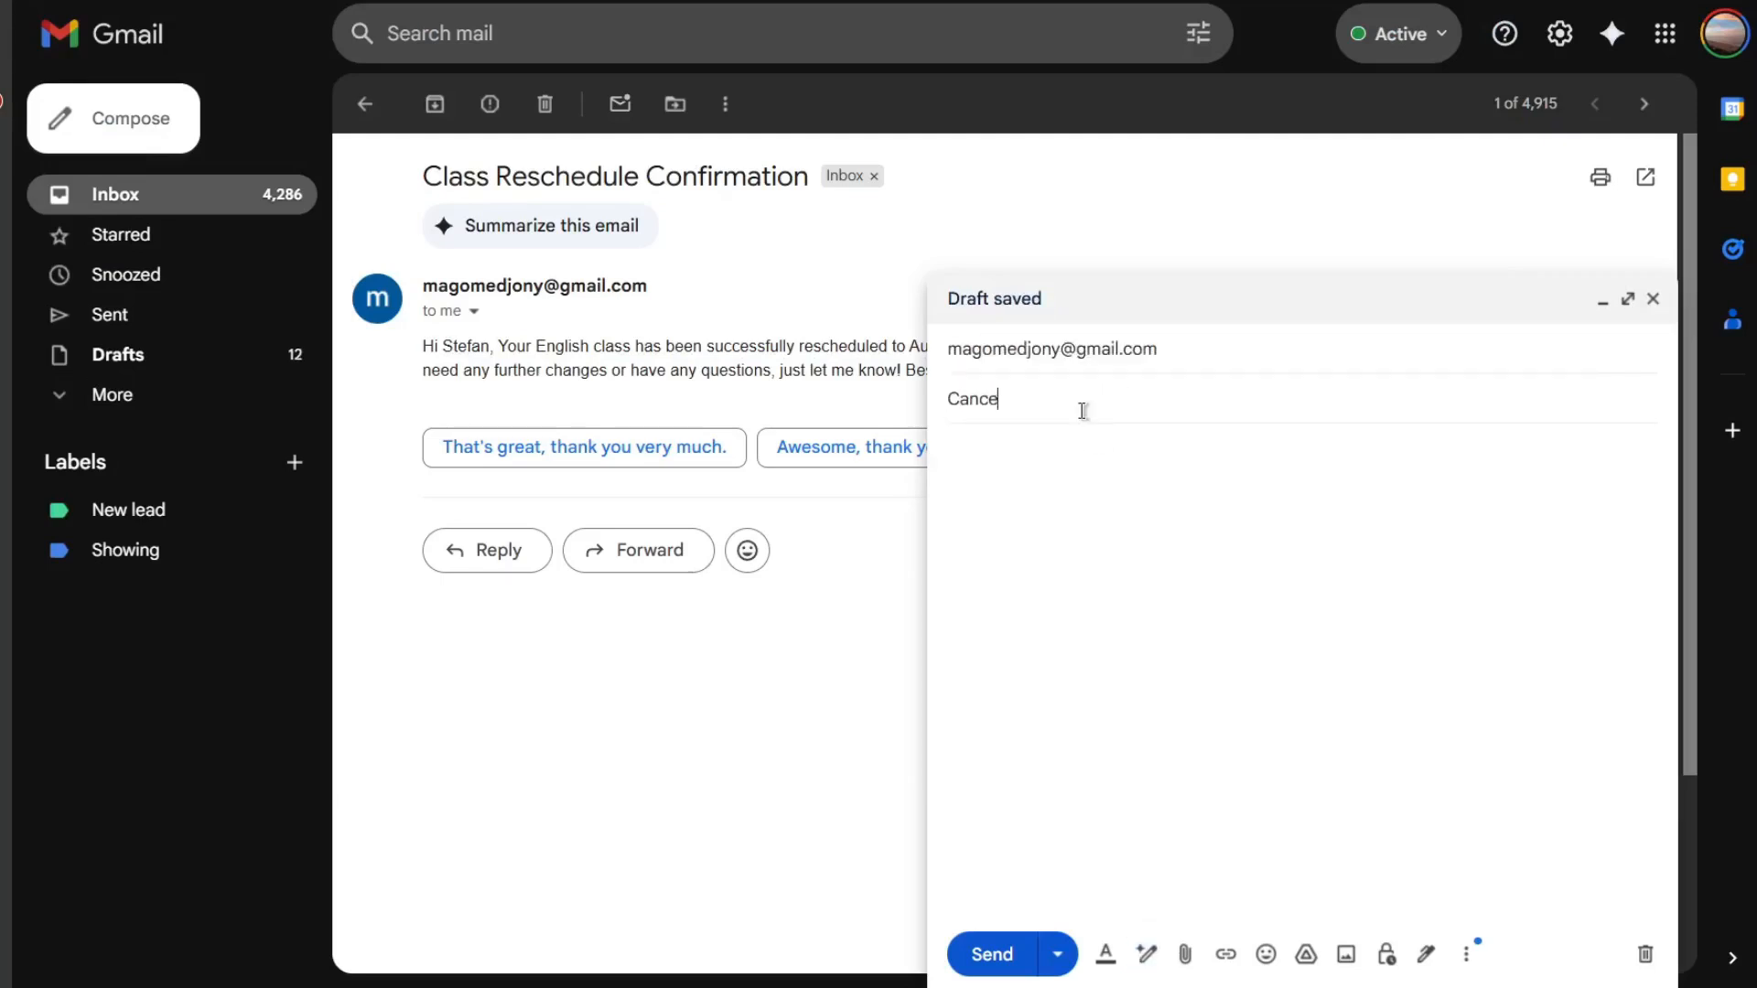
type("ling CLass")
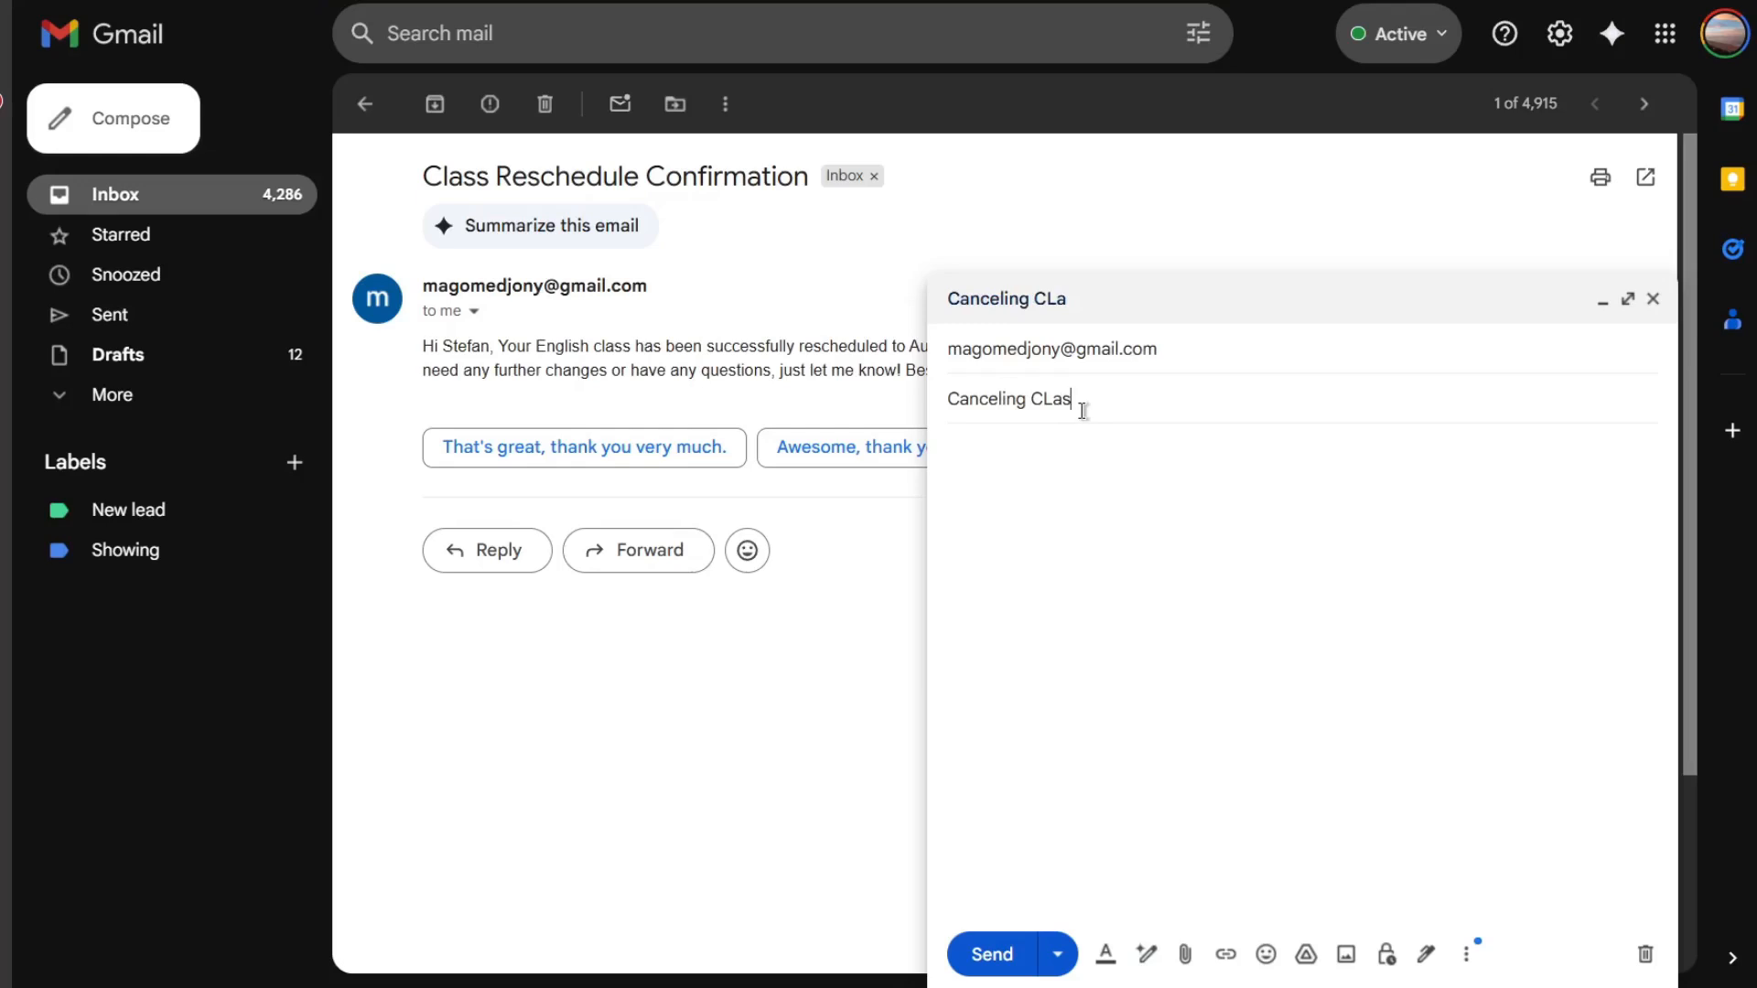
- Write the body 'Hey i would like to cancel my class' and send the message
left_click(1117, 479)
type("Hey i would like")
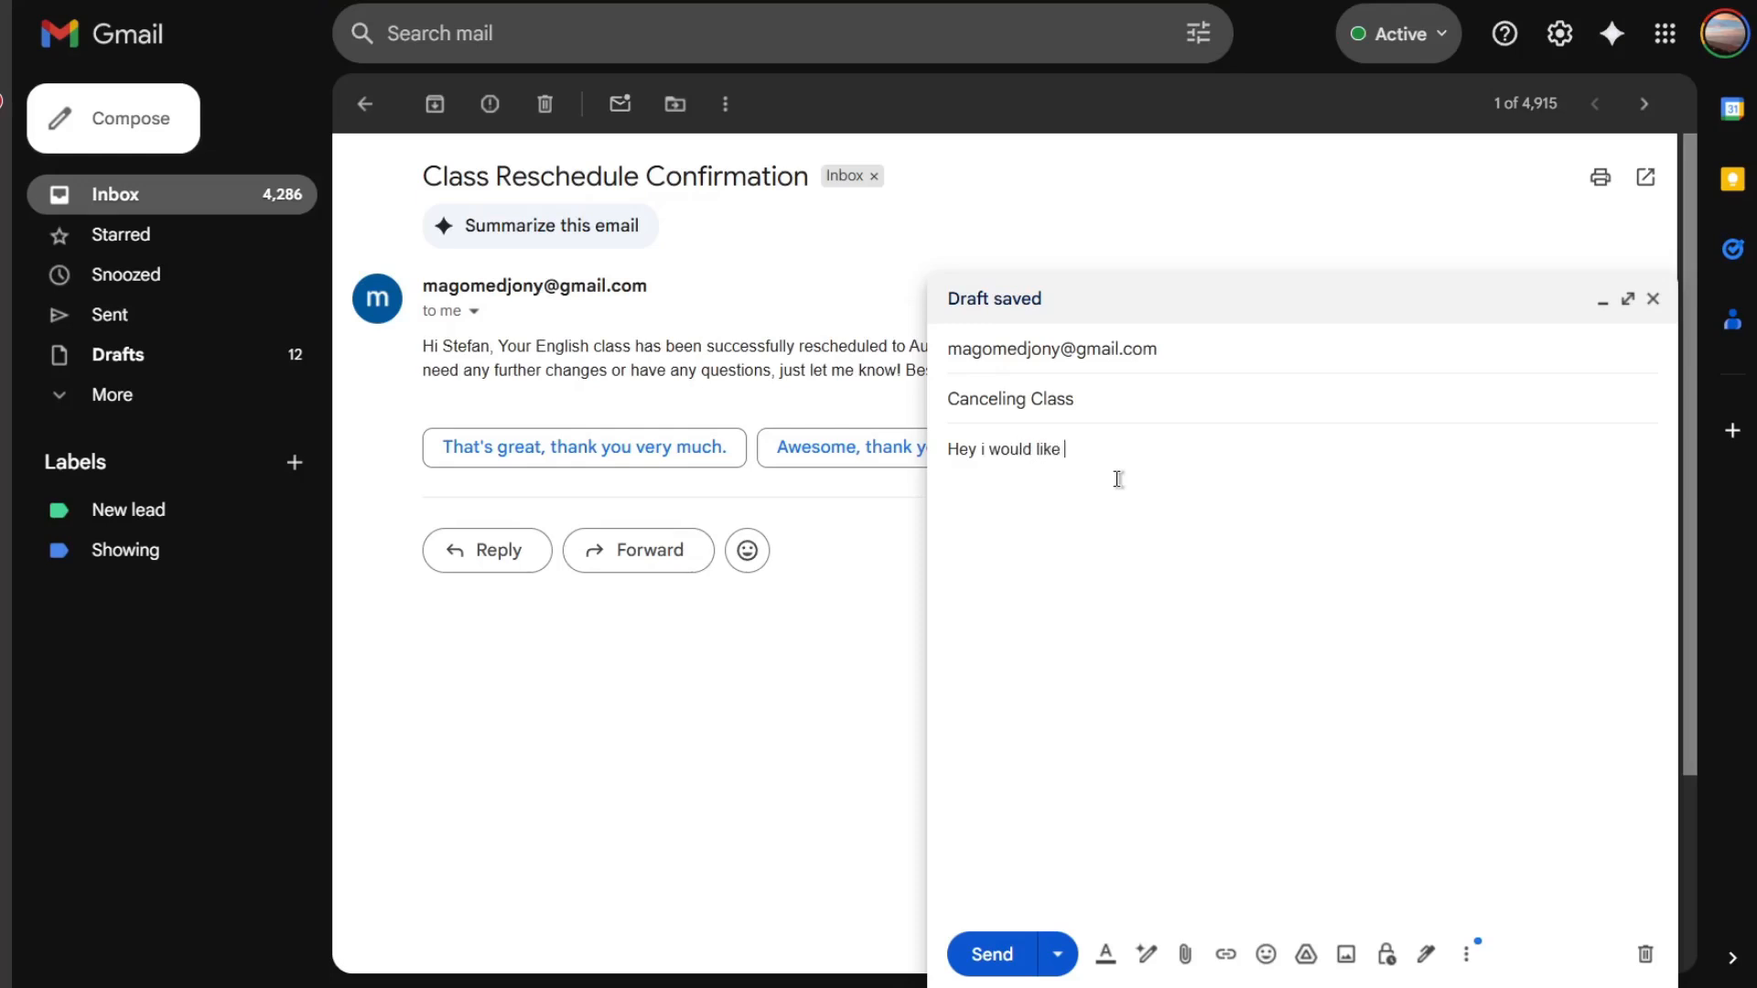
type(" to cancel my class")
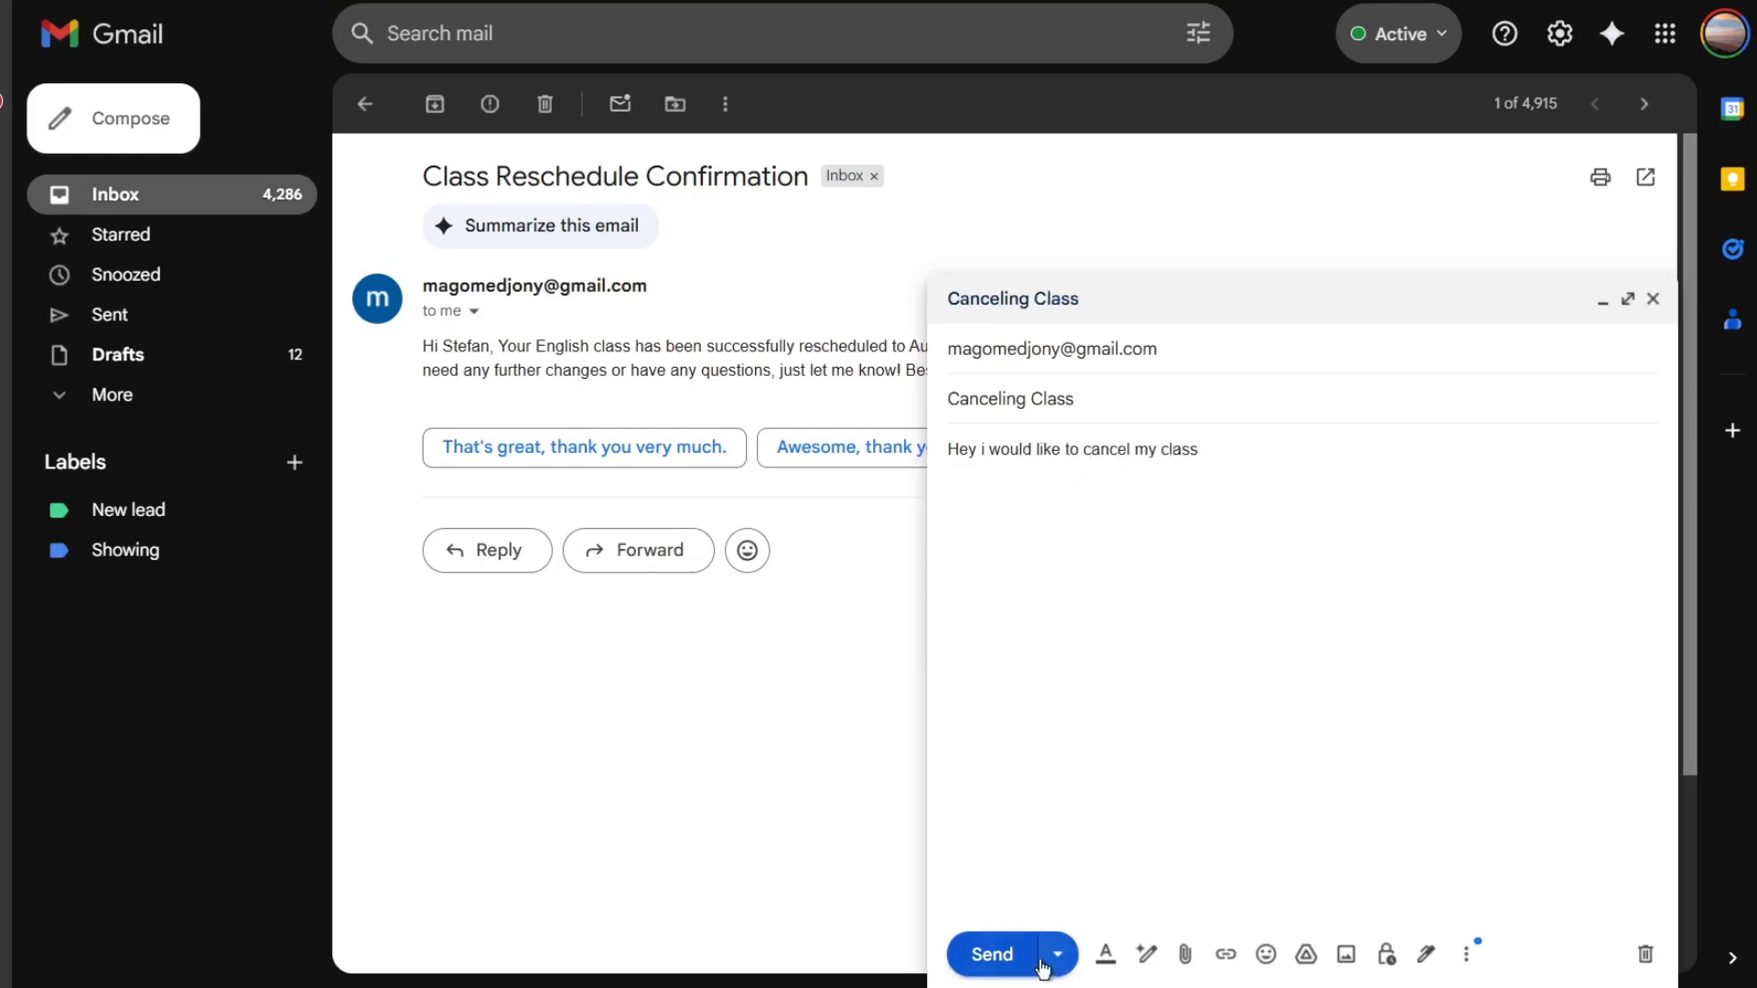
left_click(999, 956)
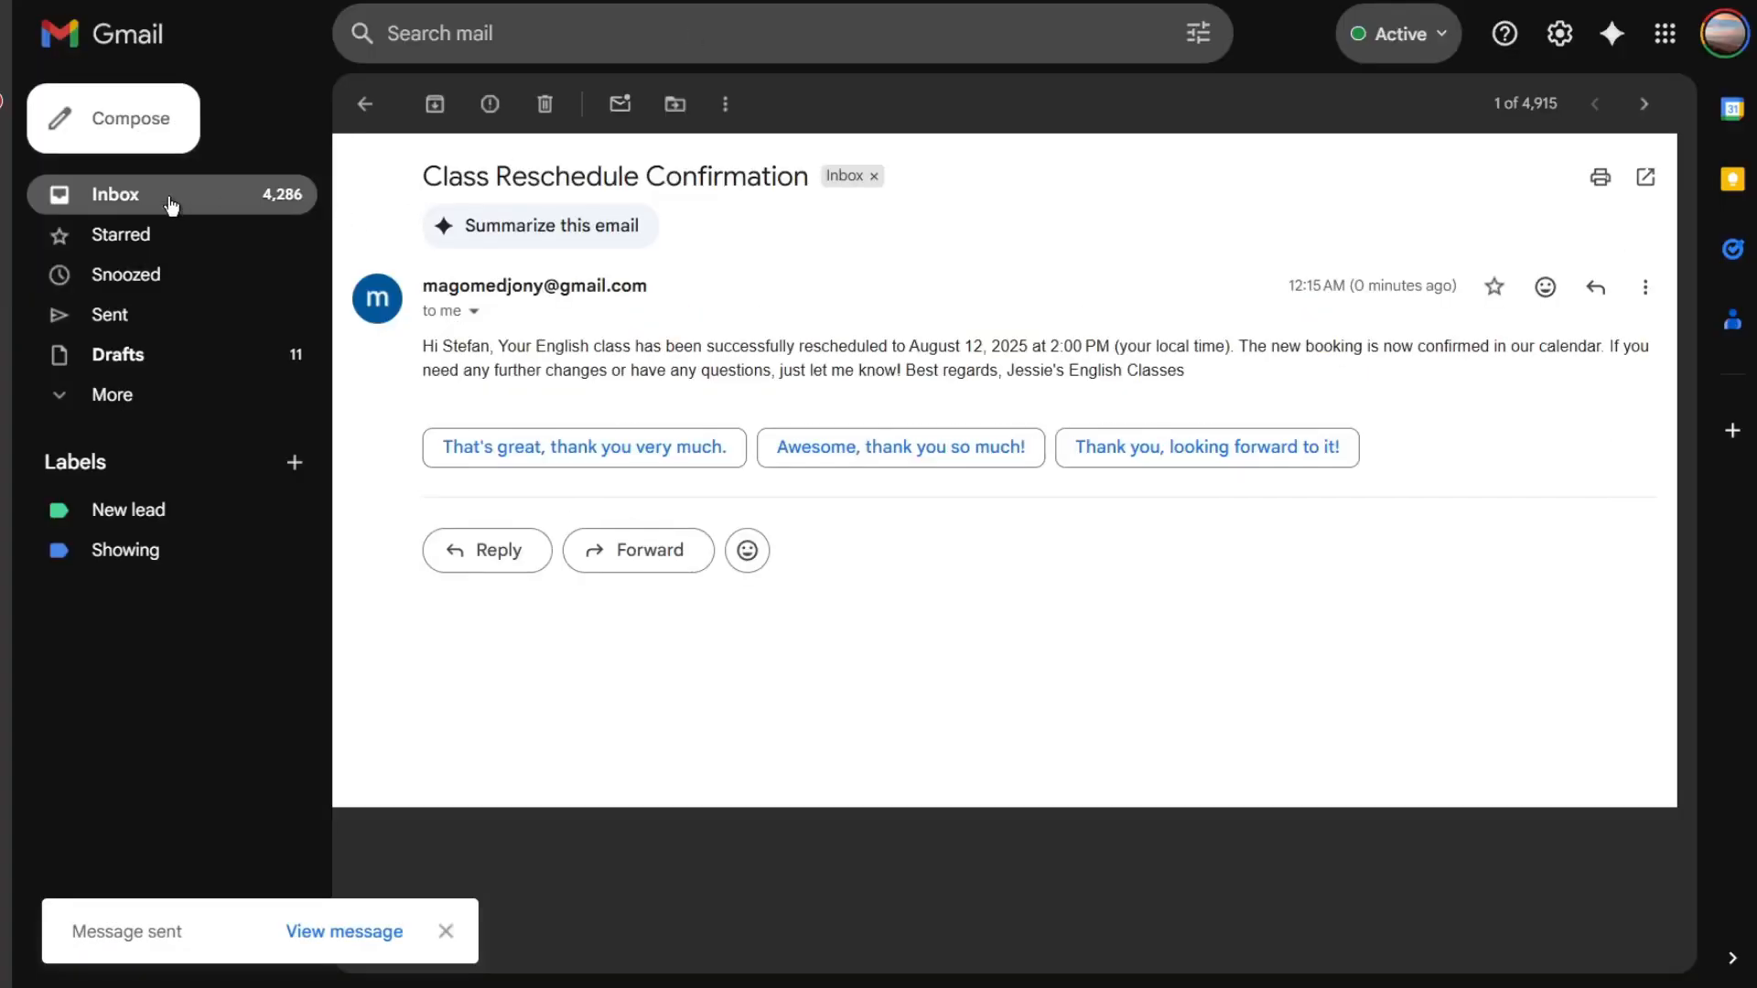
- Refresh the assistant's inbox to check for the new cancellation email
left_click(170, 205)
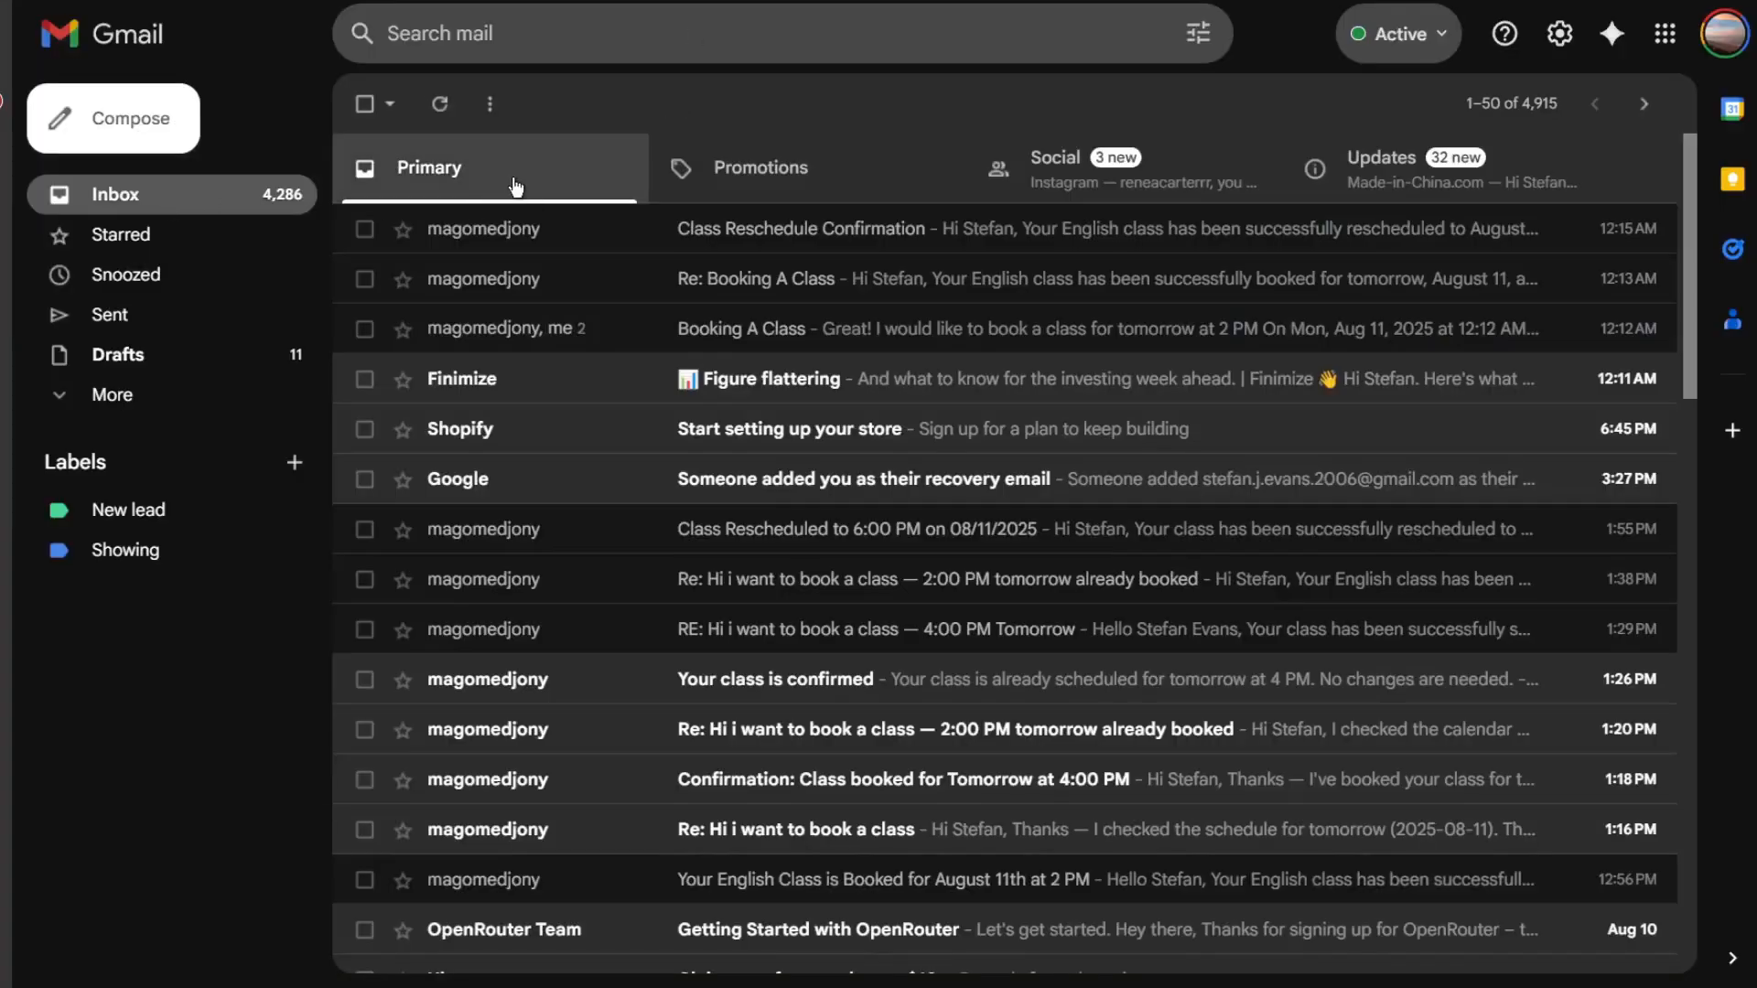
left_click(436, 106)
left_click(437, 106)
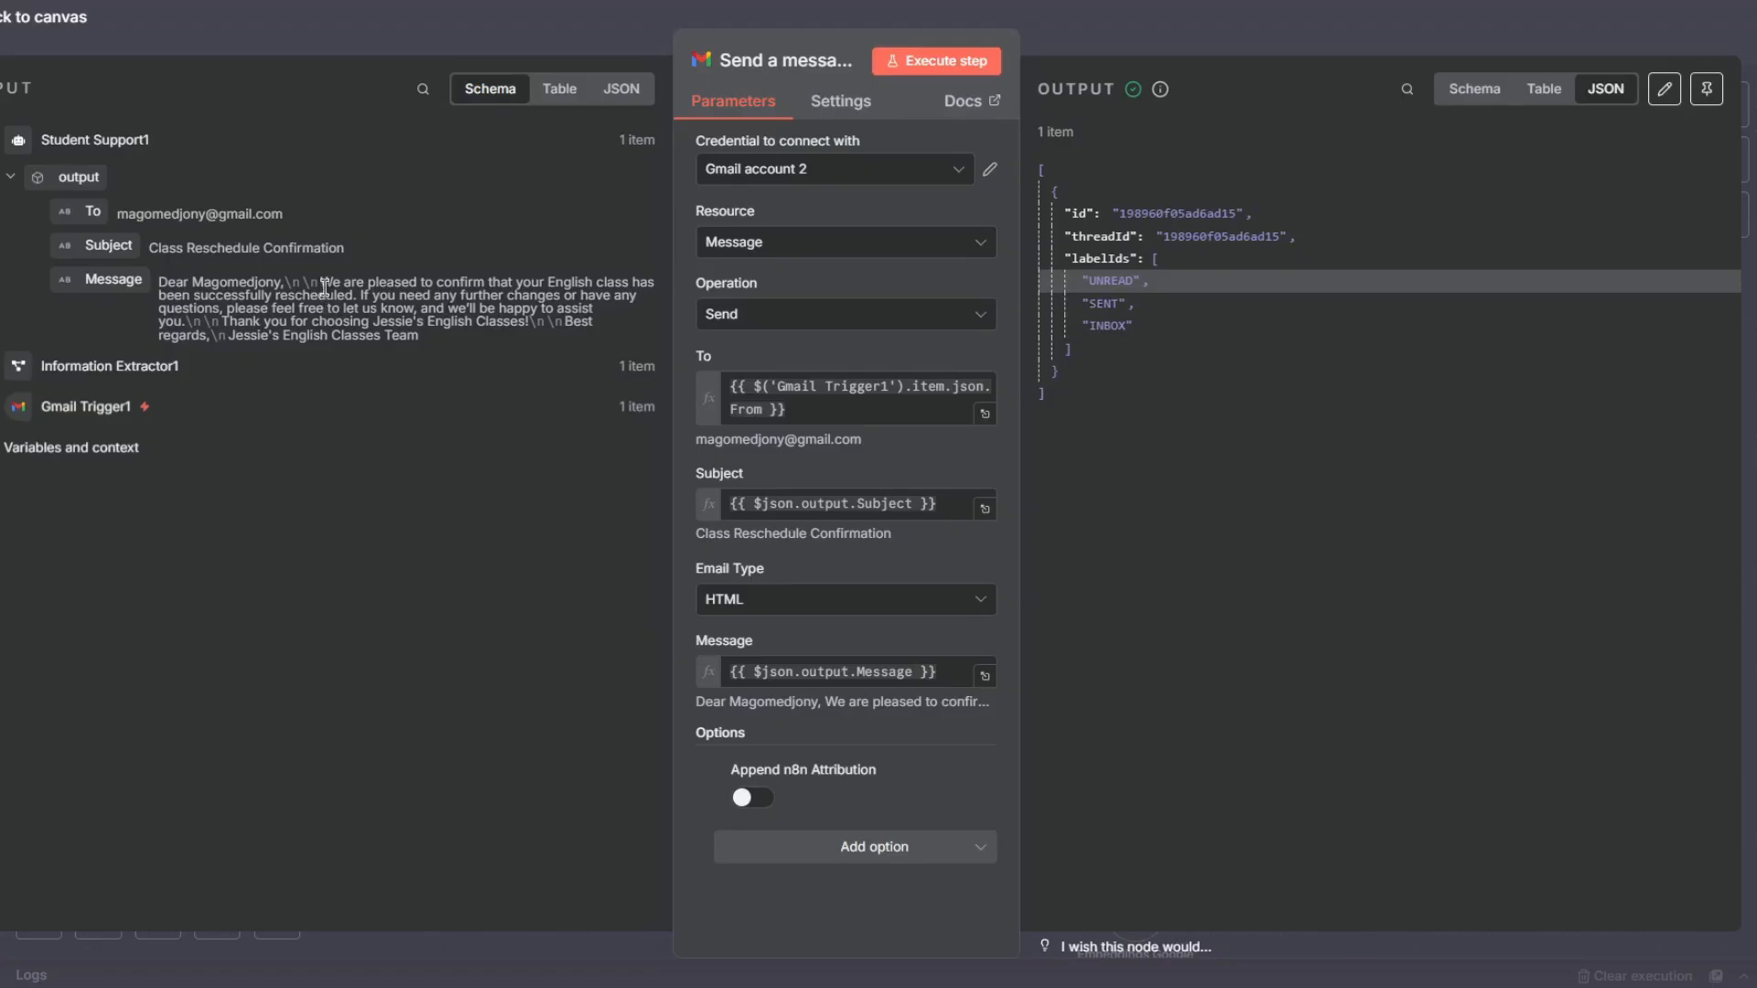
left_click_drag(325, 288, 597, 296)
left_click(489, 39)
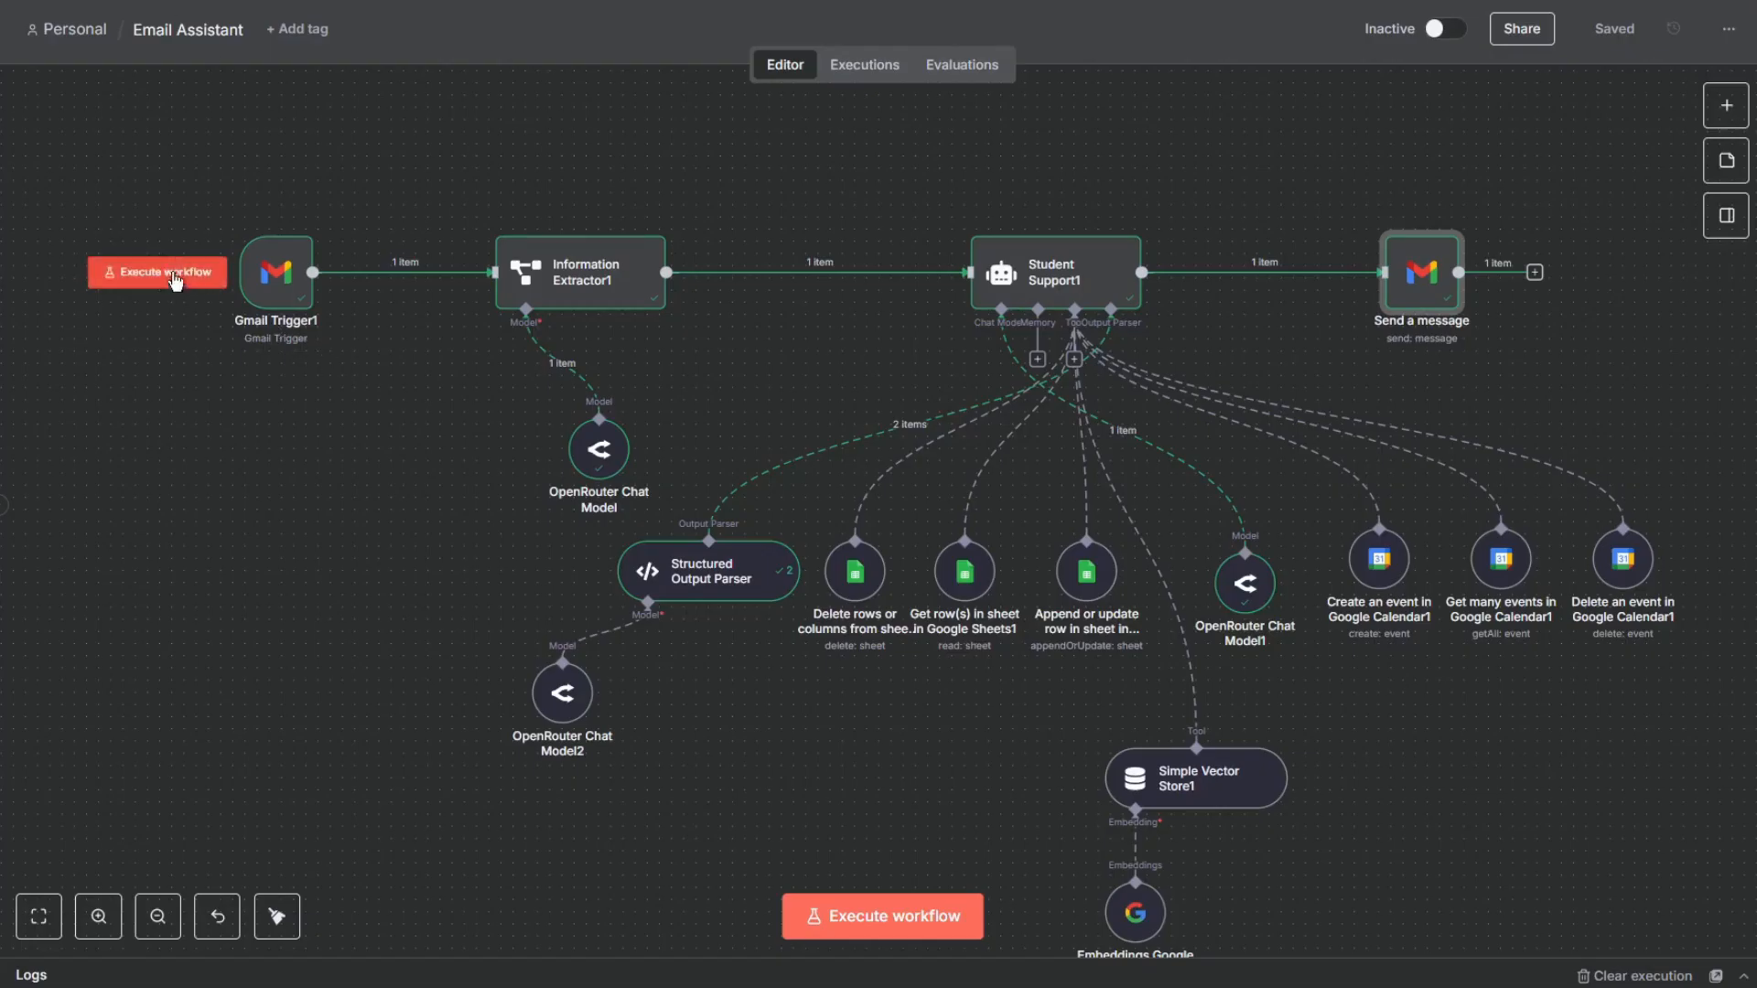
- Execute the workflow to process the cancellation email and check August 12 in the calendar
left_click(146, 272)
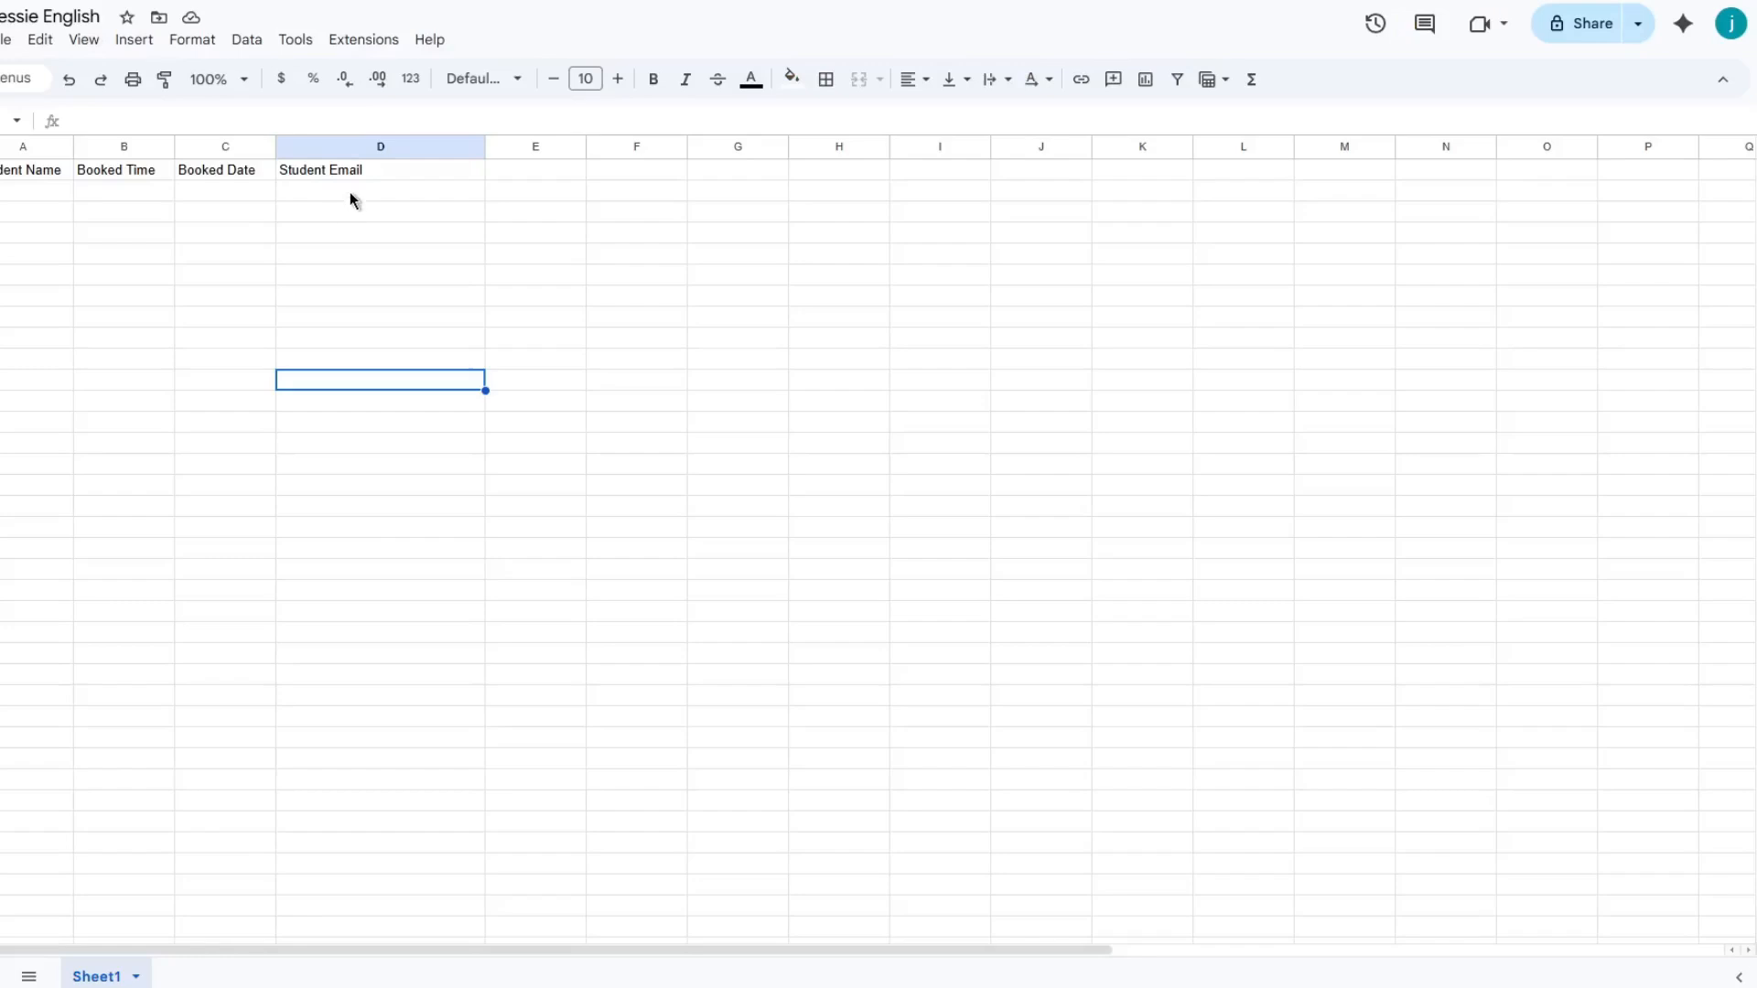
left_click_drag(350, 191, 7, 190)
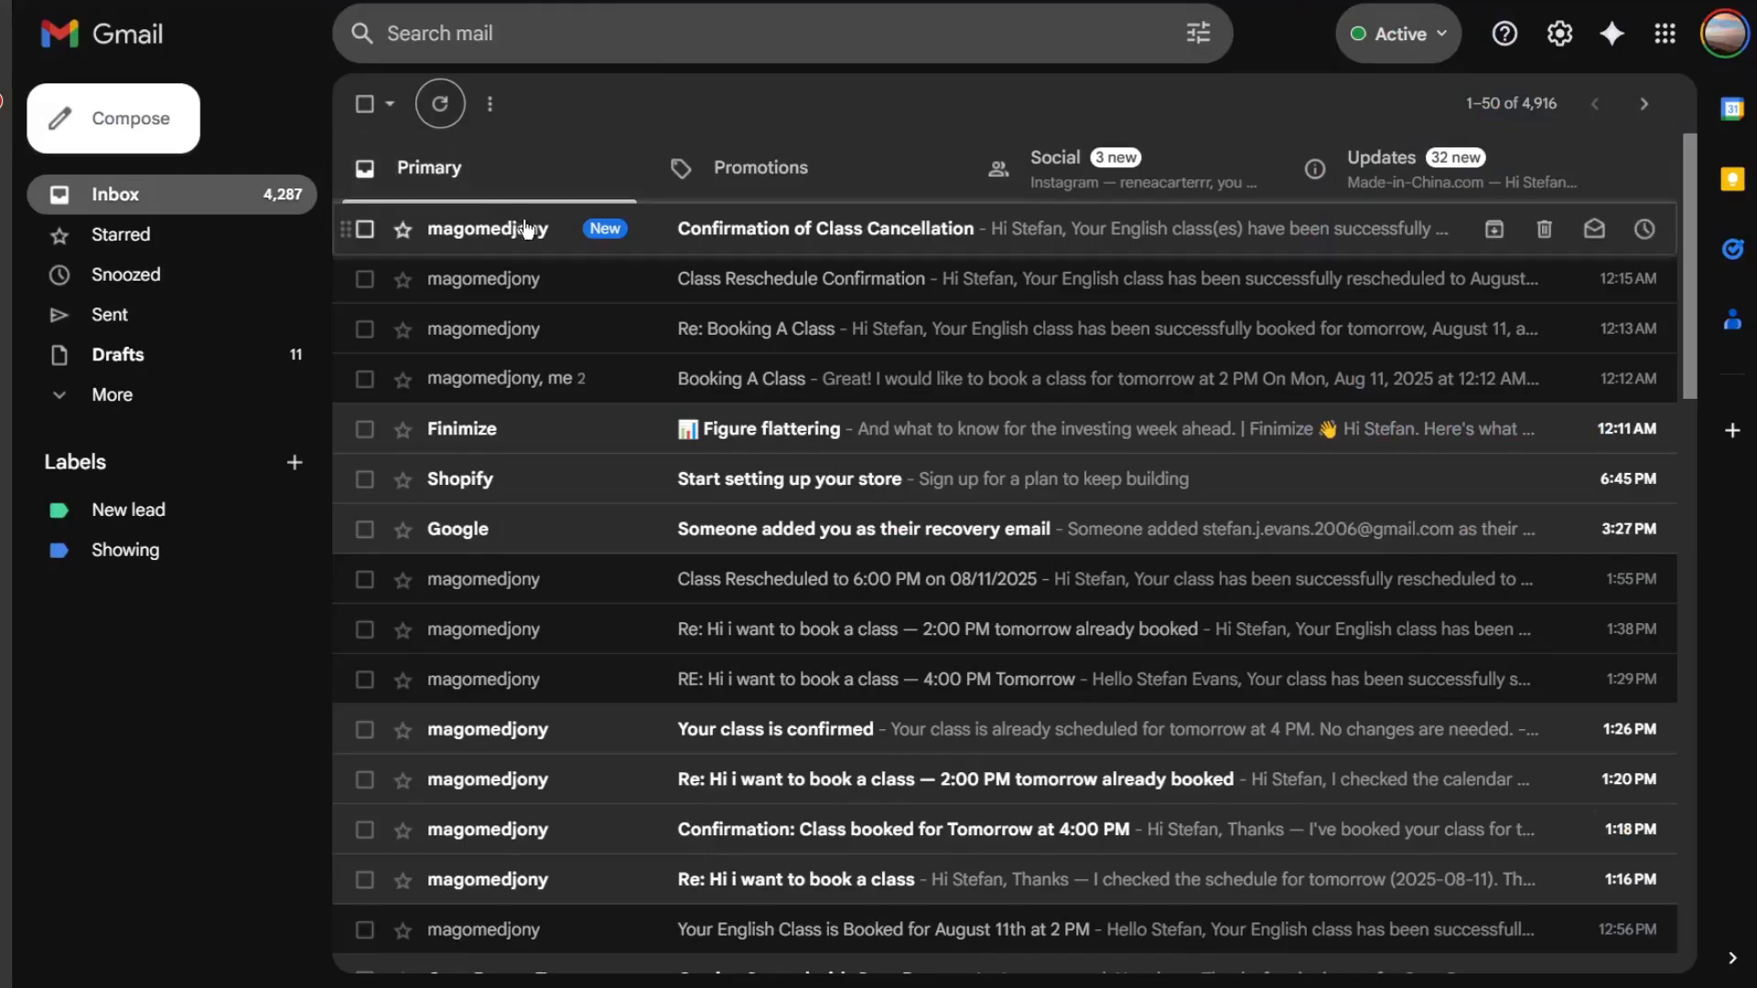
- Open the Confirmation of Class Cancellation email and read its body
left_click(527, 228)
mouse_move(1092, 374)
left_mouse_down()
mouse_move(661, 338)
mouse_move(427, 344)
mouse_move(1610, 343)
mouse_move(1063, 396)
mouse_move(631, 395)
mouse_move(710, 366)
mouse_move(1115, 383)
left_mouse_up()
left_click(548, 347)
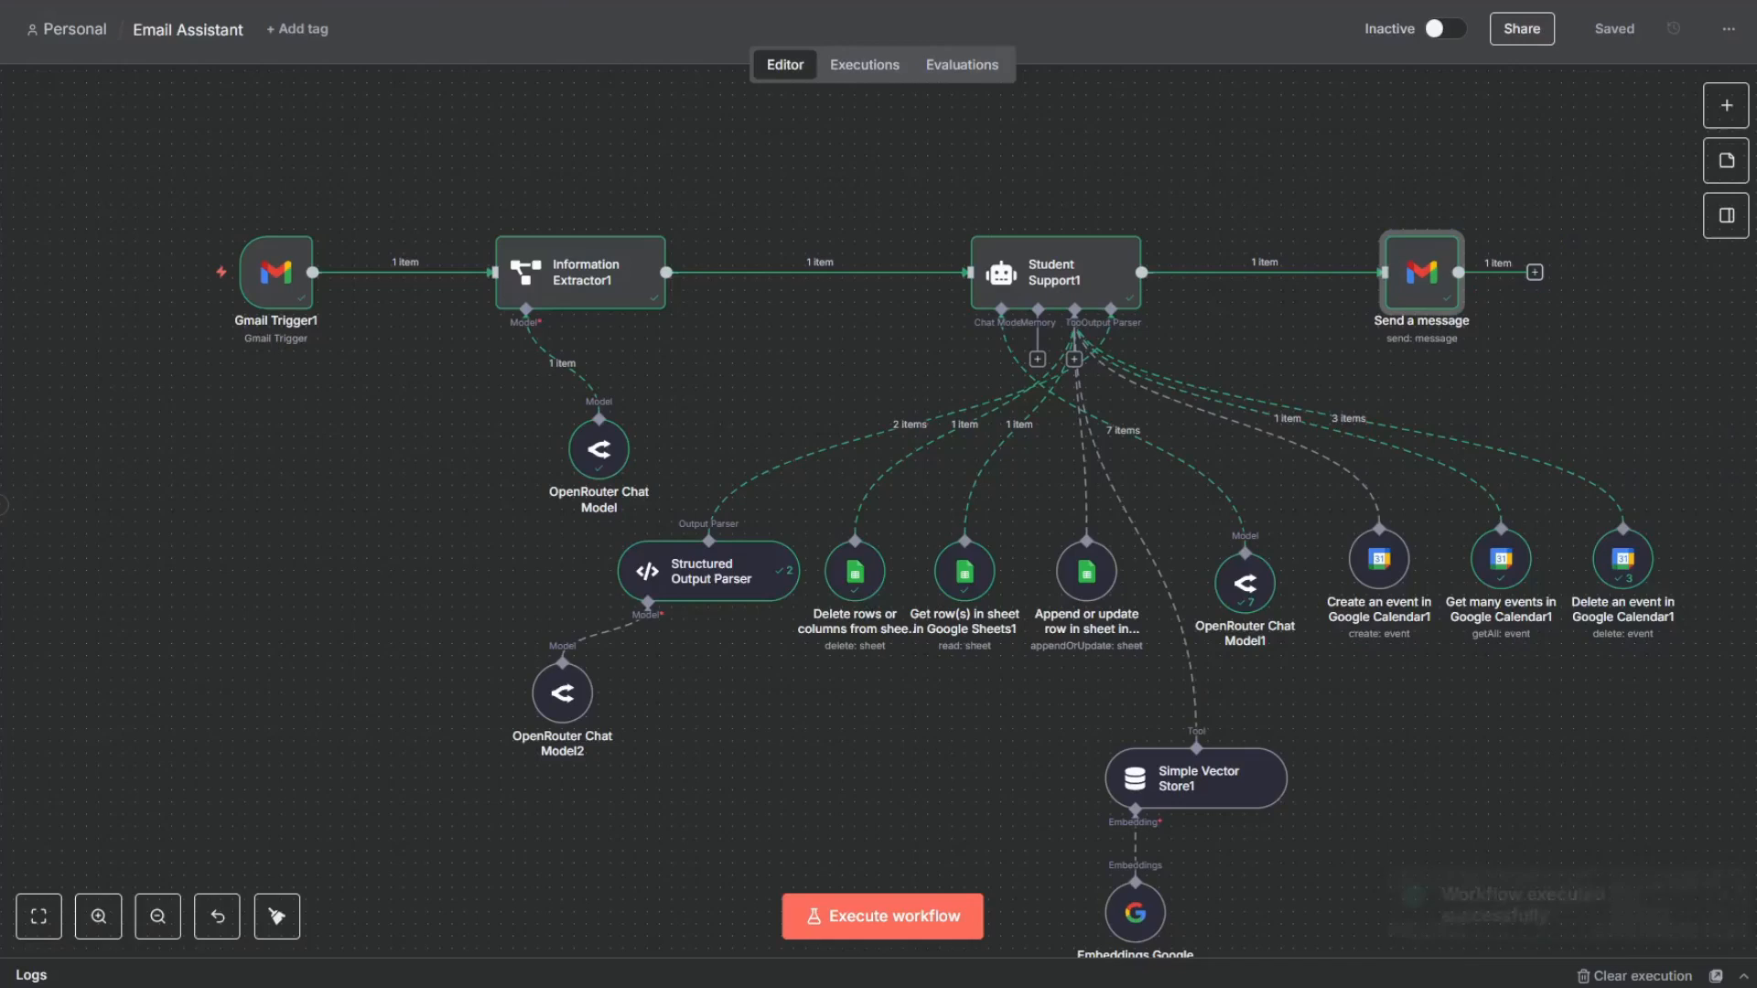
scroll(768, 129, "down", 2)
scroll(992, 235, "up", 3)
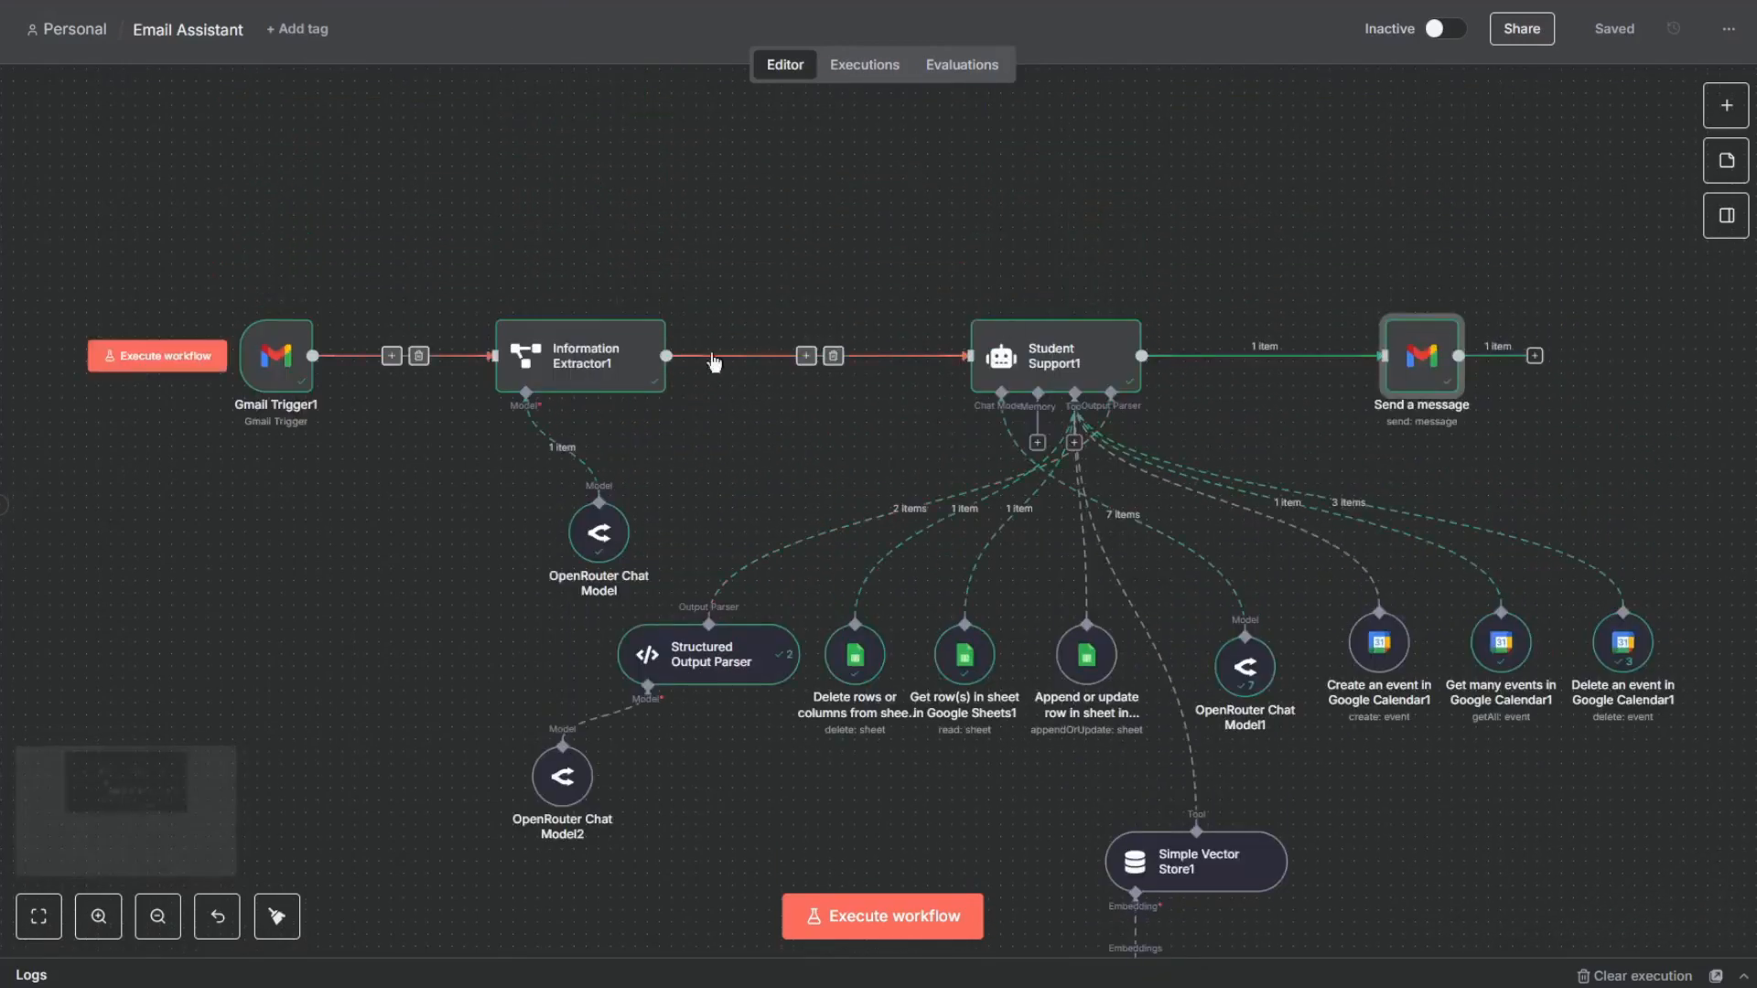
scroll(1226, 366, "down", 3)
scroll(1158, 330, "up", 2)
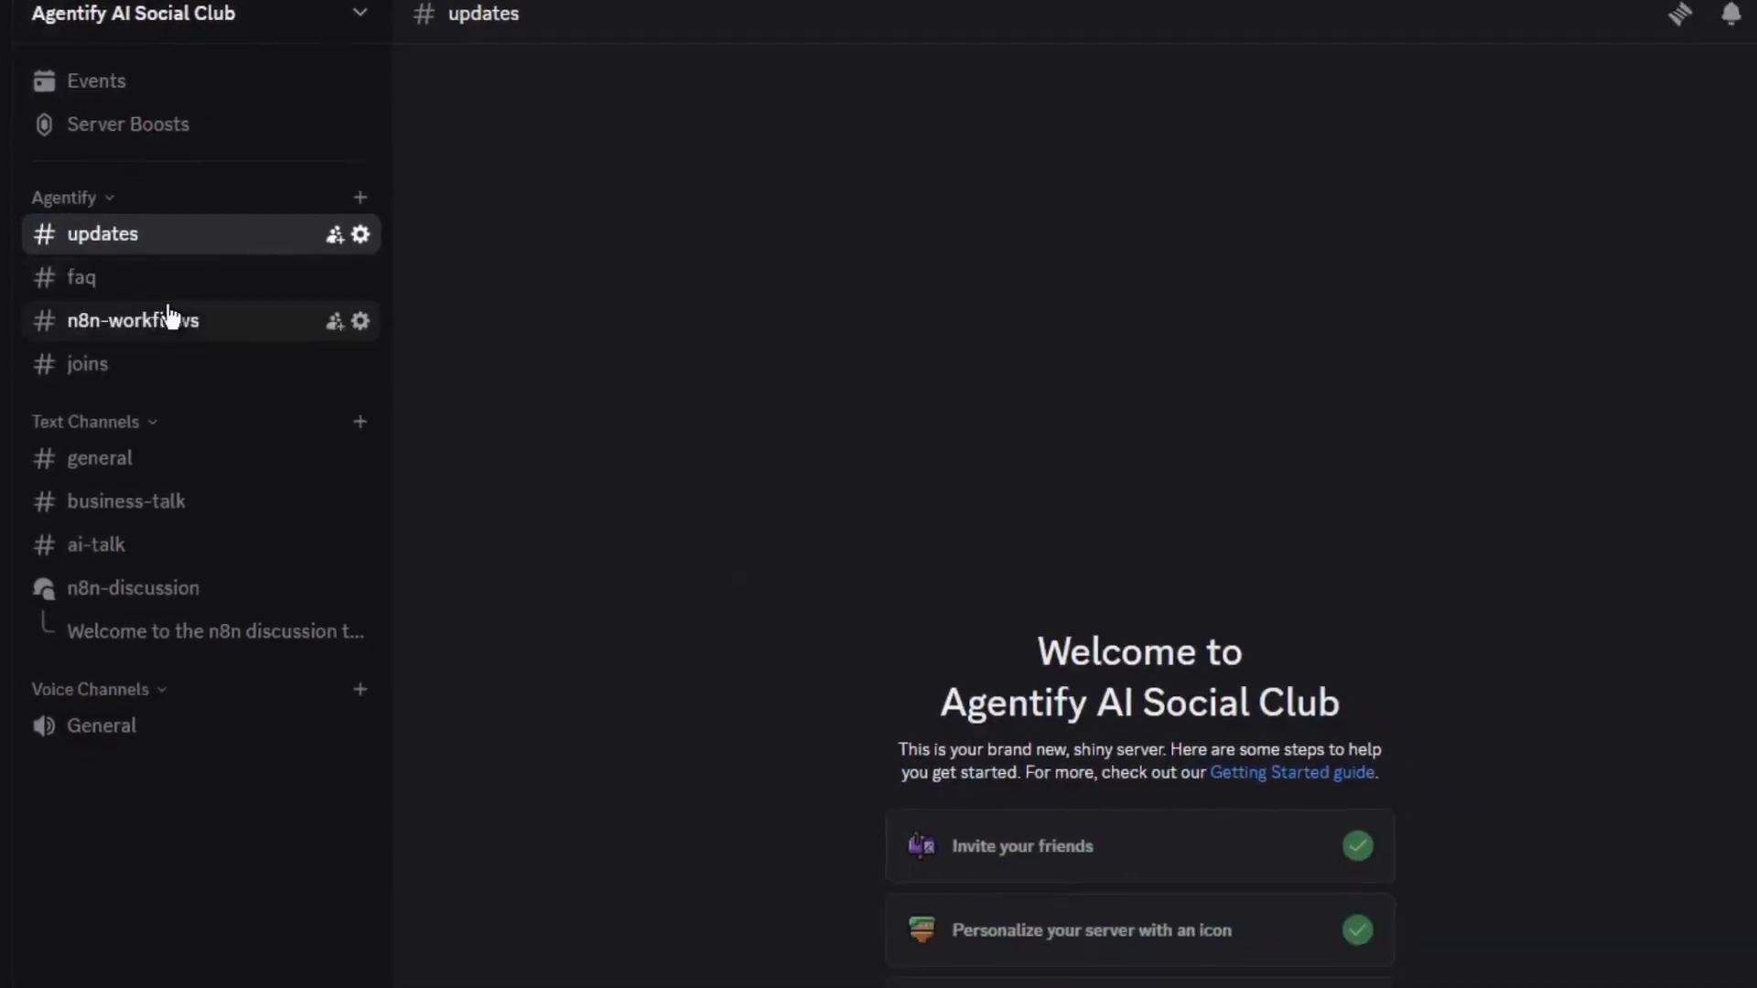
- Open the n8n-workflows channel in the community server and view the shared Email Assistant JSON post
left_click(152, 275)
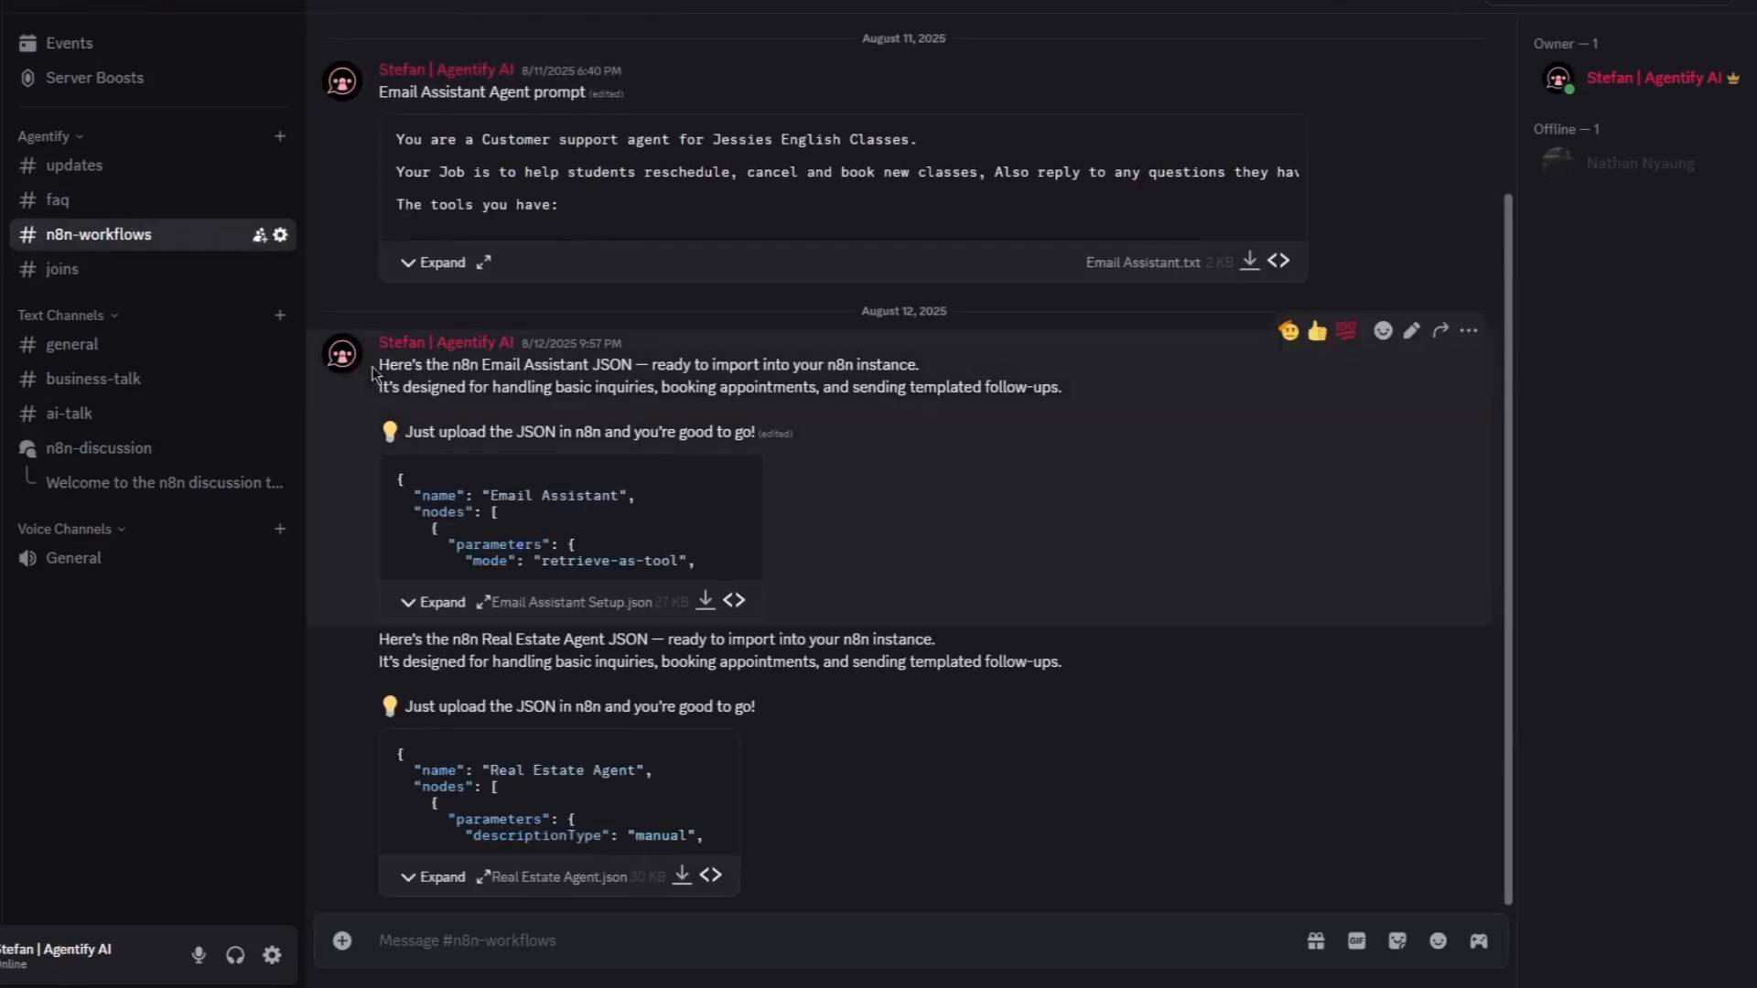
left_click_drag(383, 357, 654, 411)
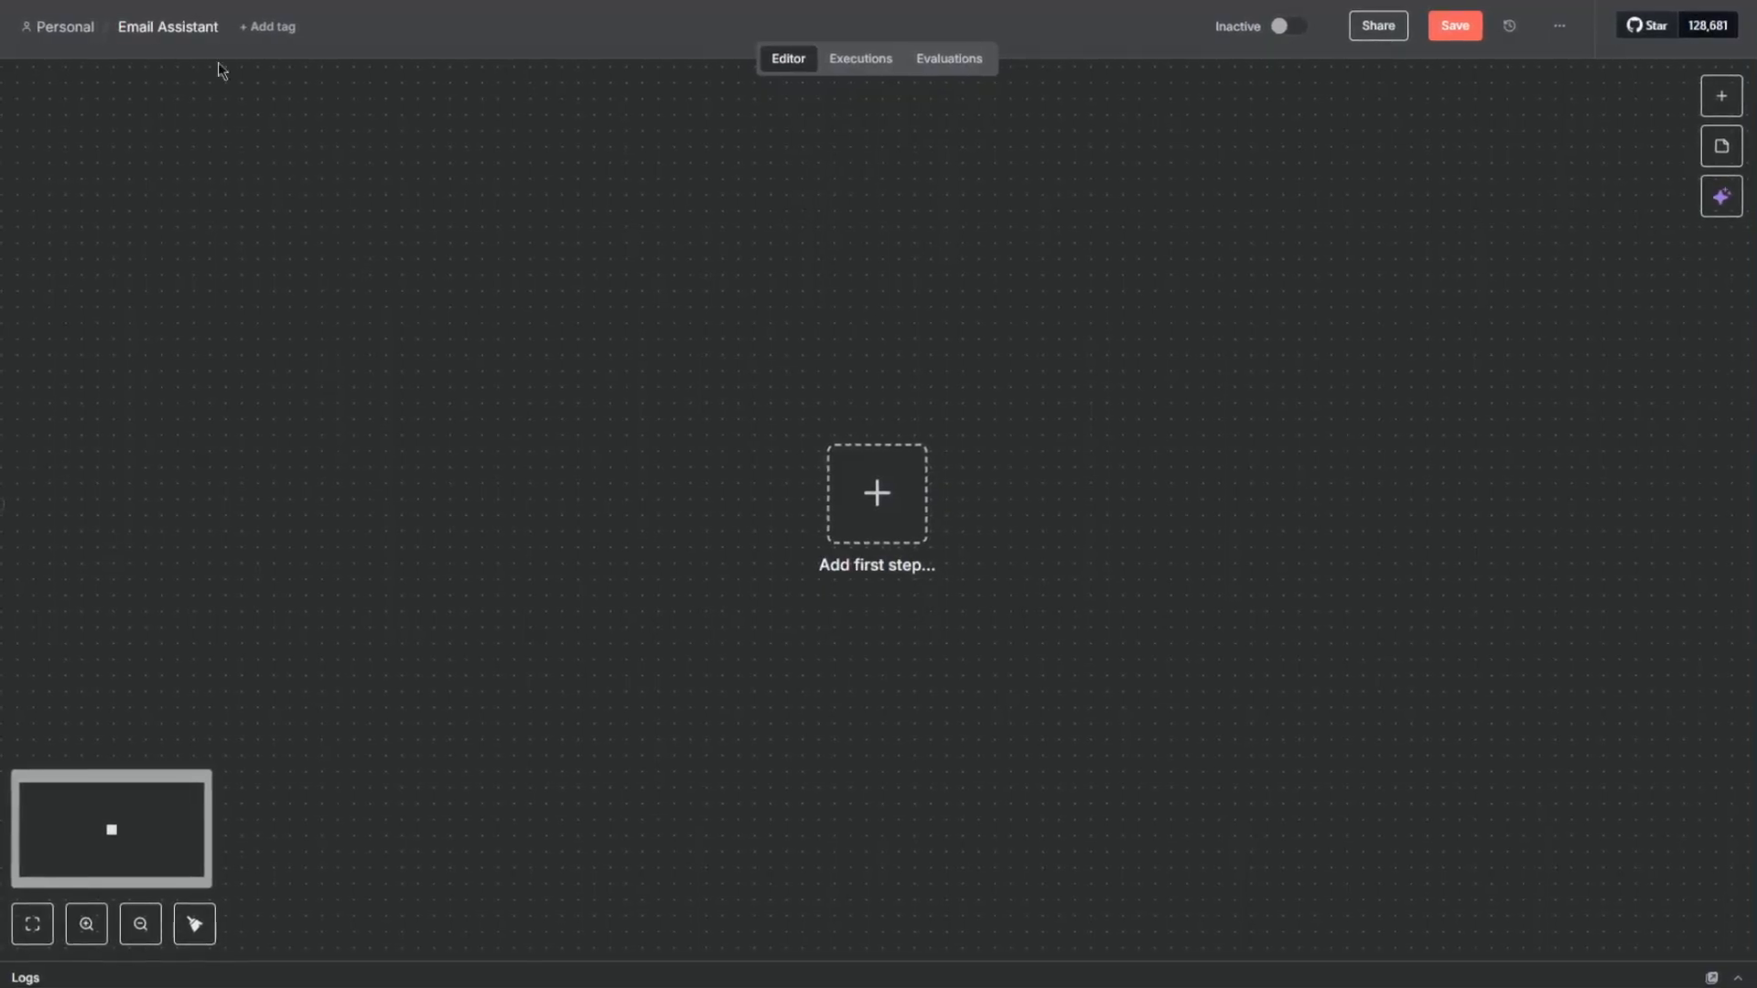
- Add a Gmail trigger as the first step of the new empty Email Assistant workflow
left_click(149, 29)
left_click(595, 168)
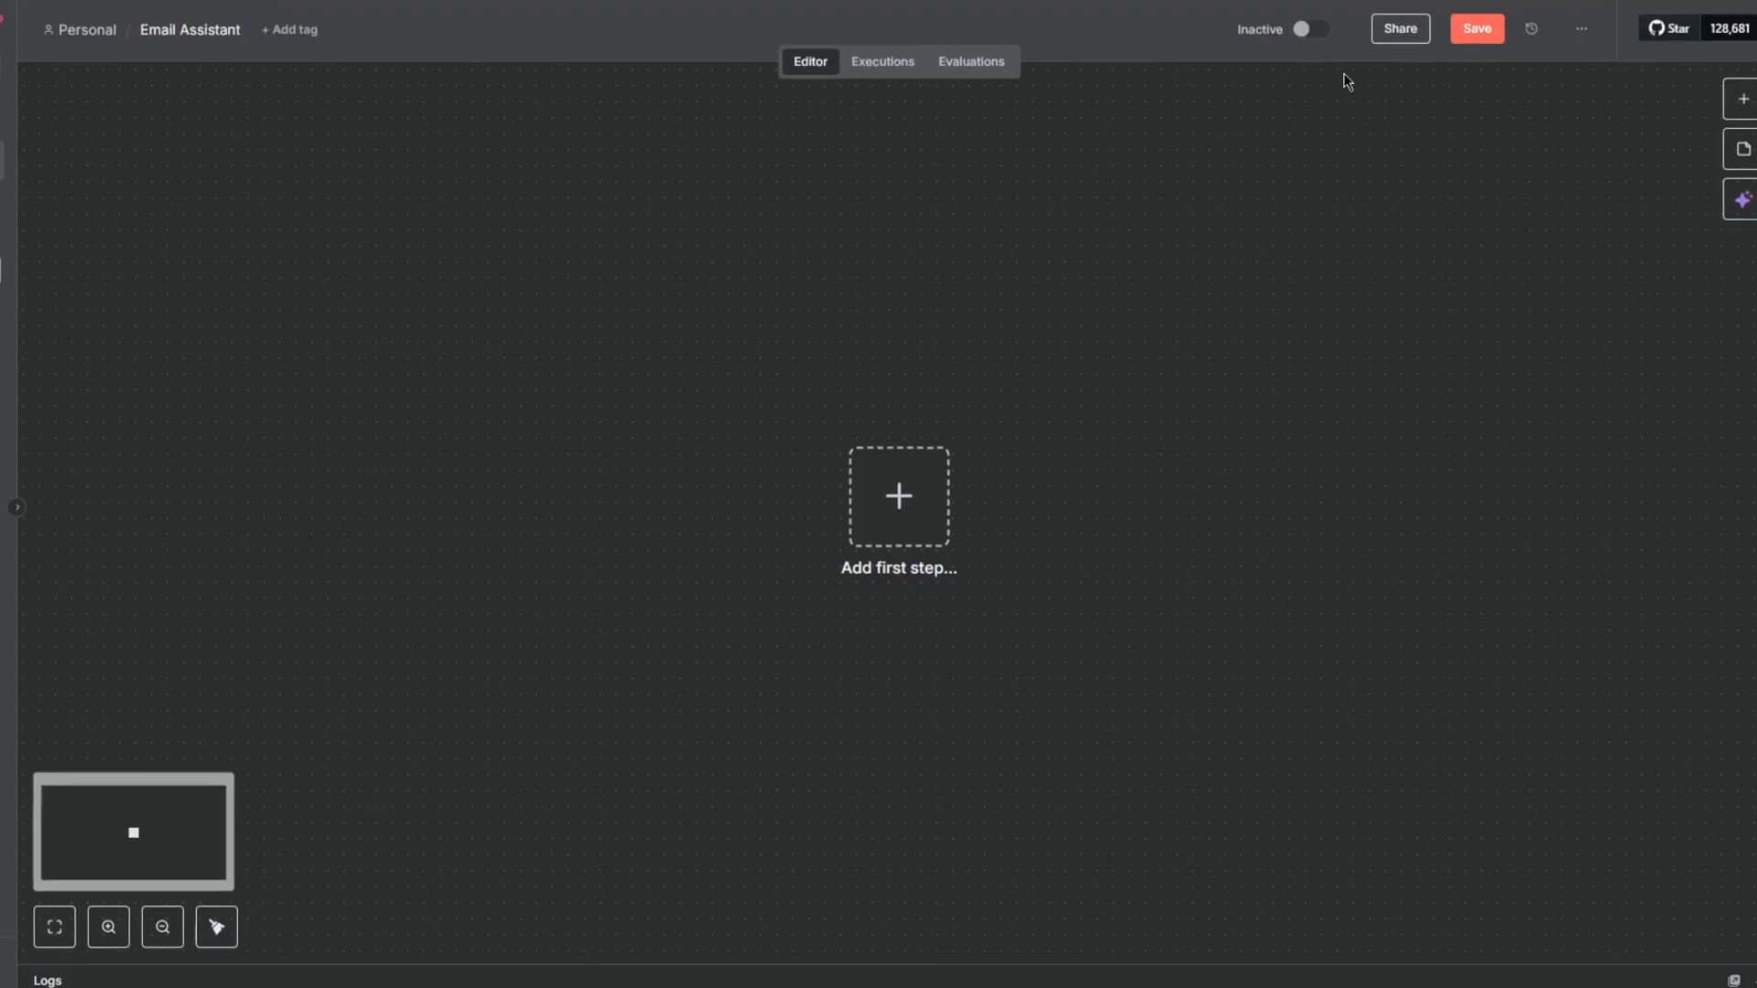
left_click(924, 536)
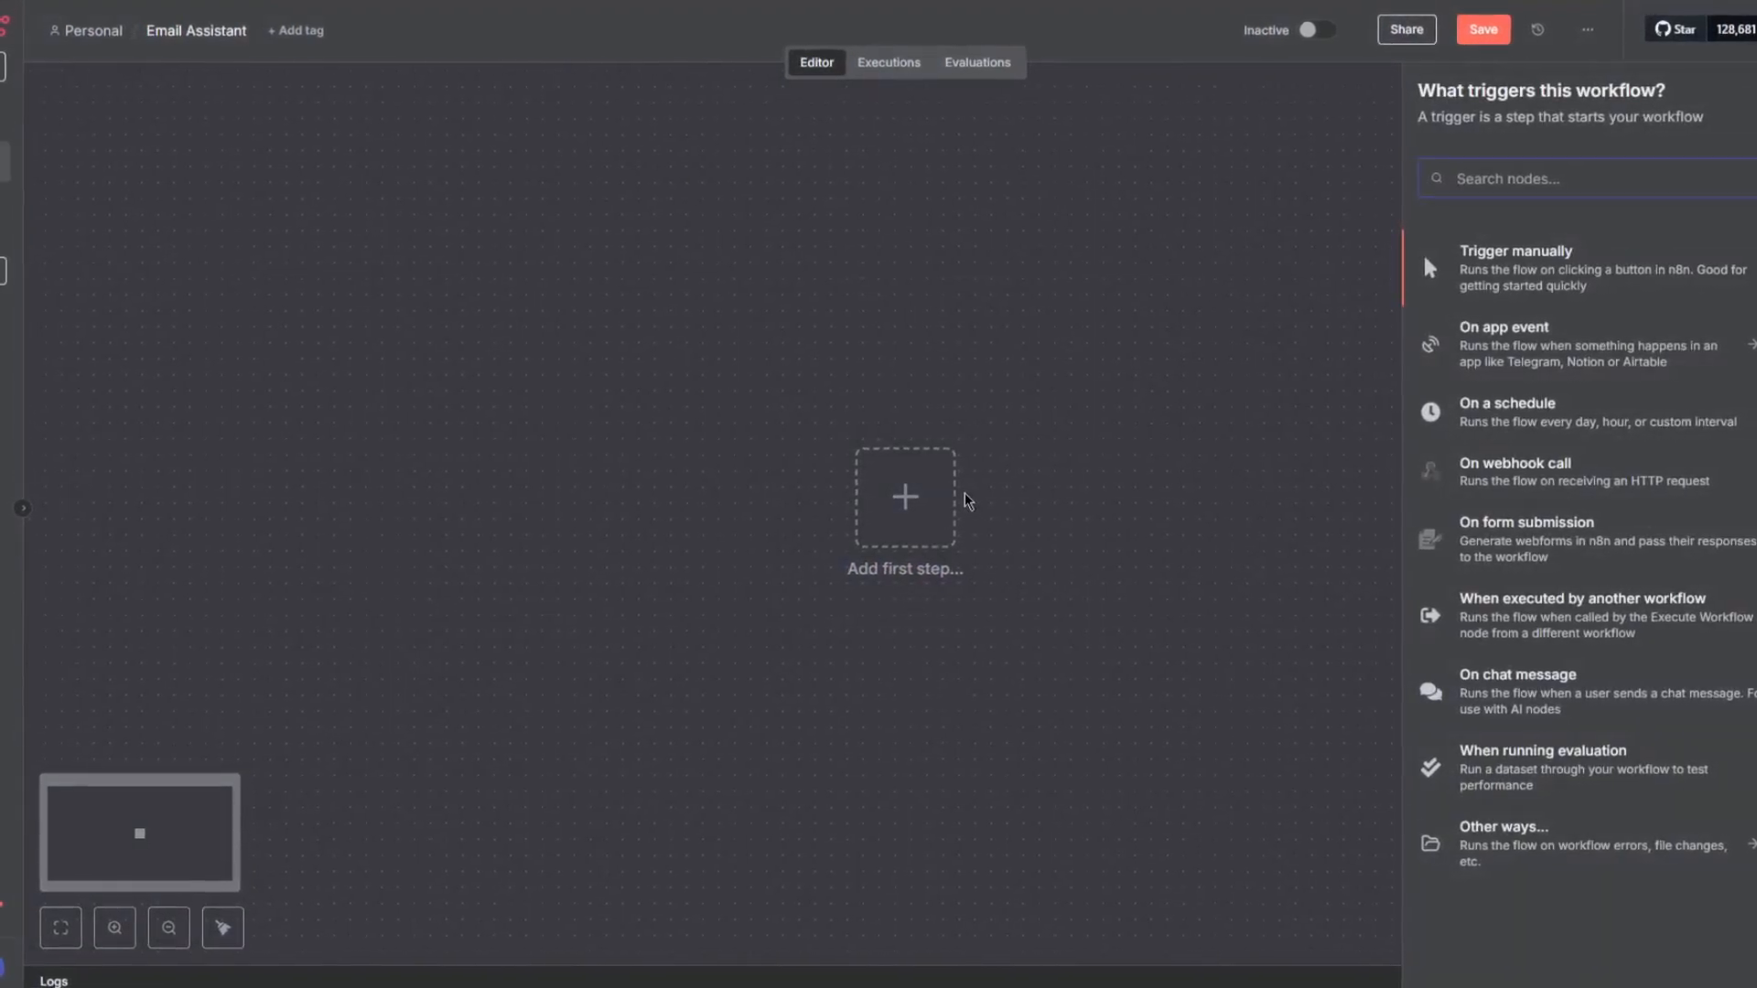
type("gmail")
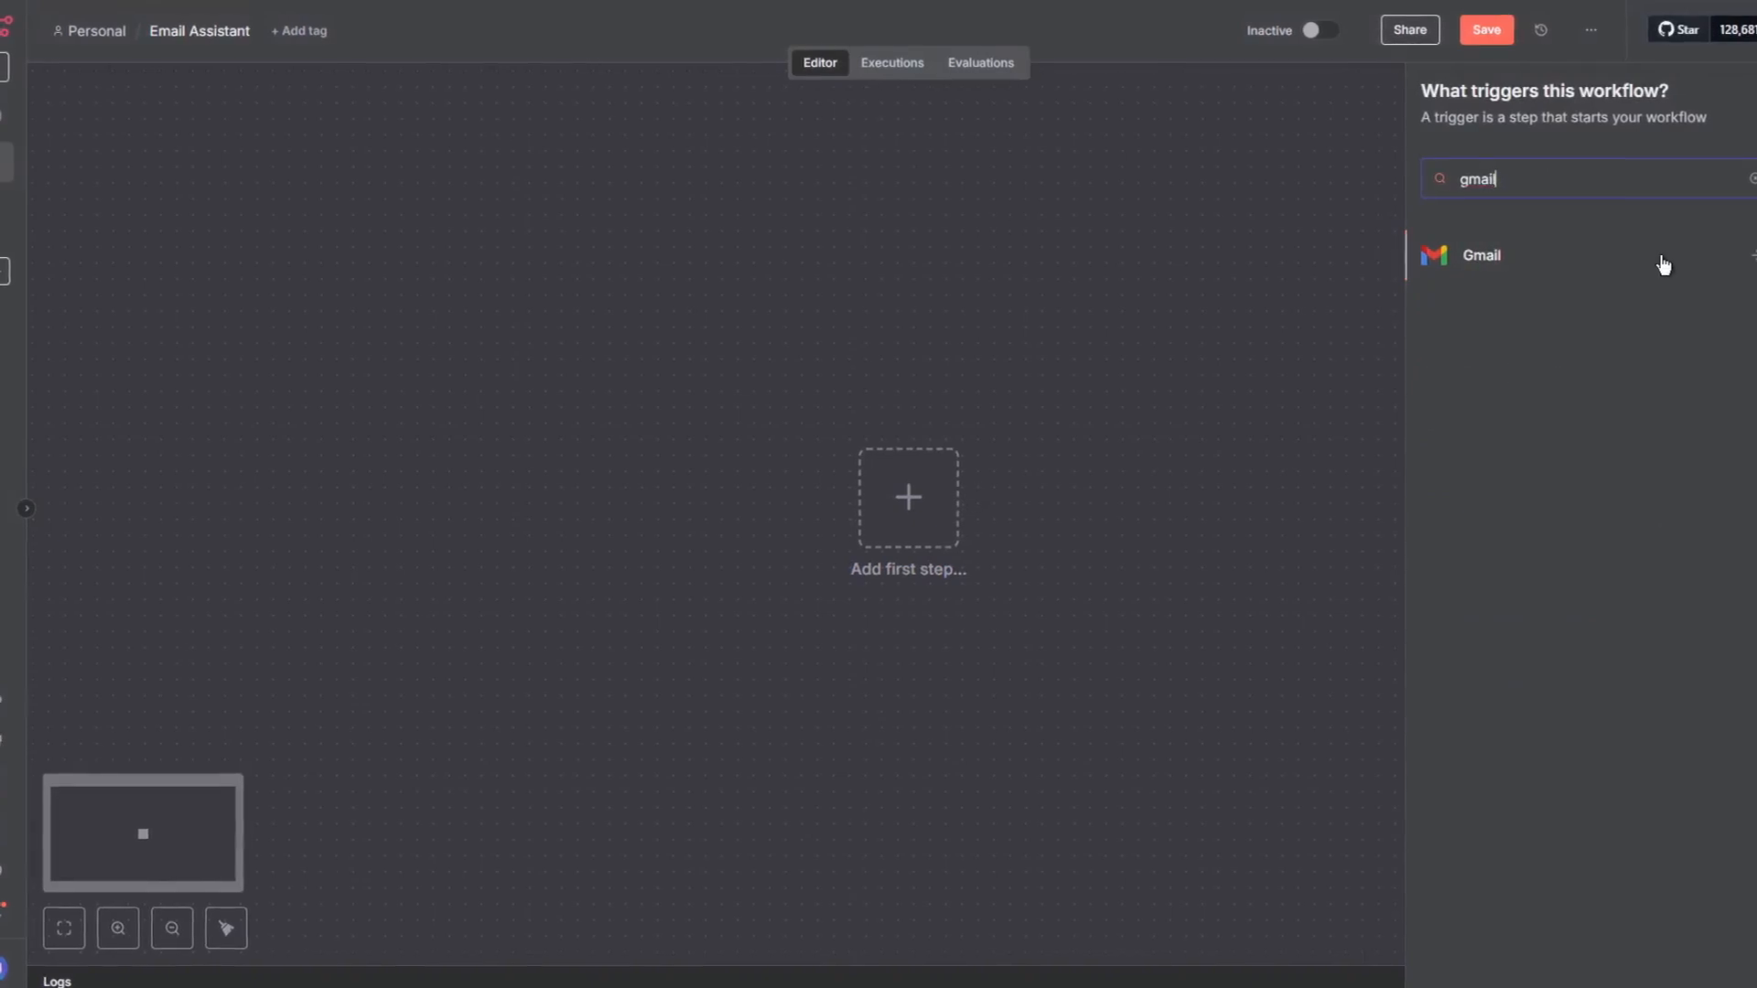
left_click(1653, 268)
left_click(1541, 266)
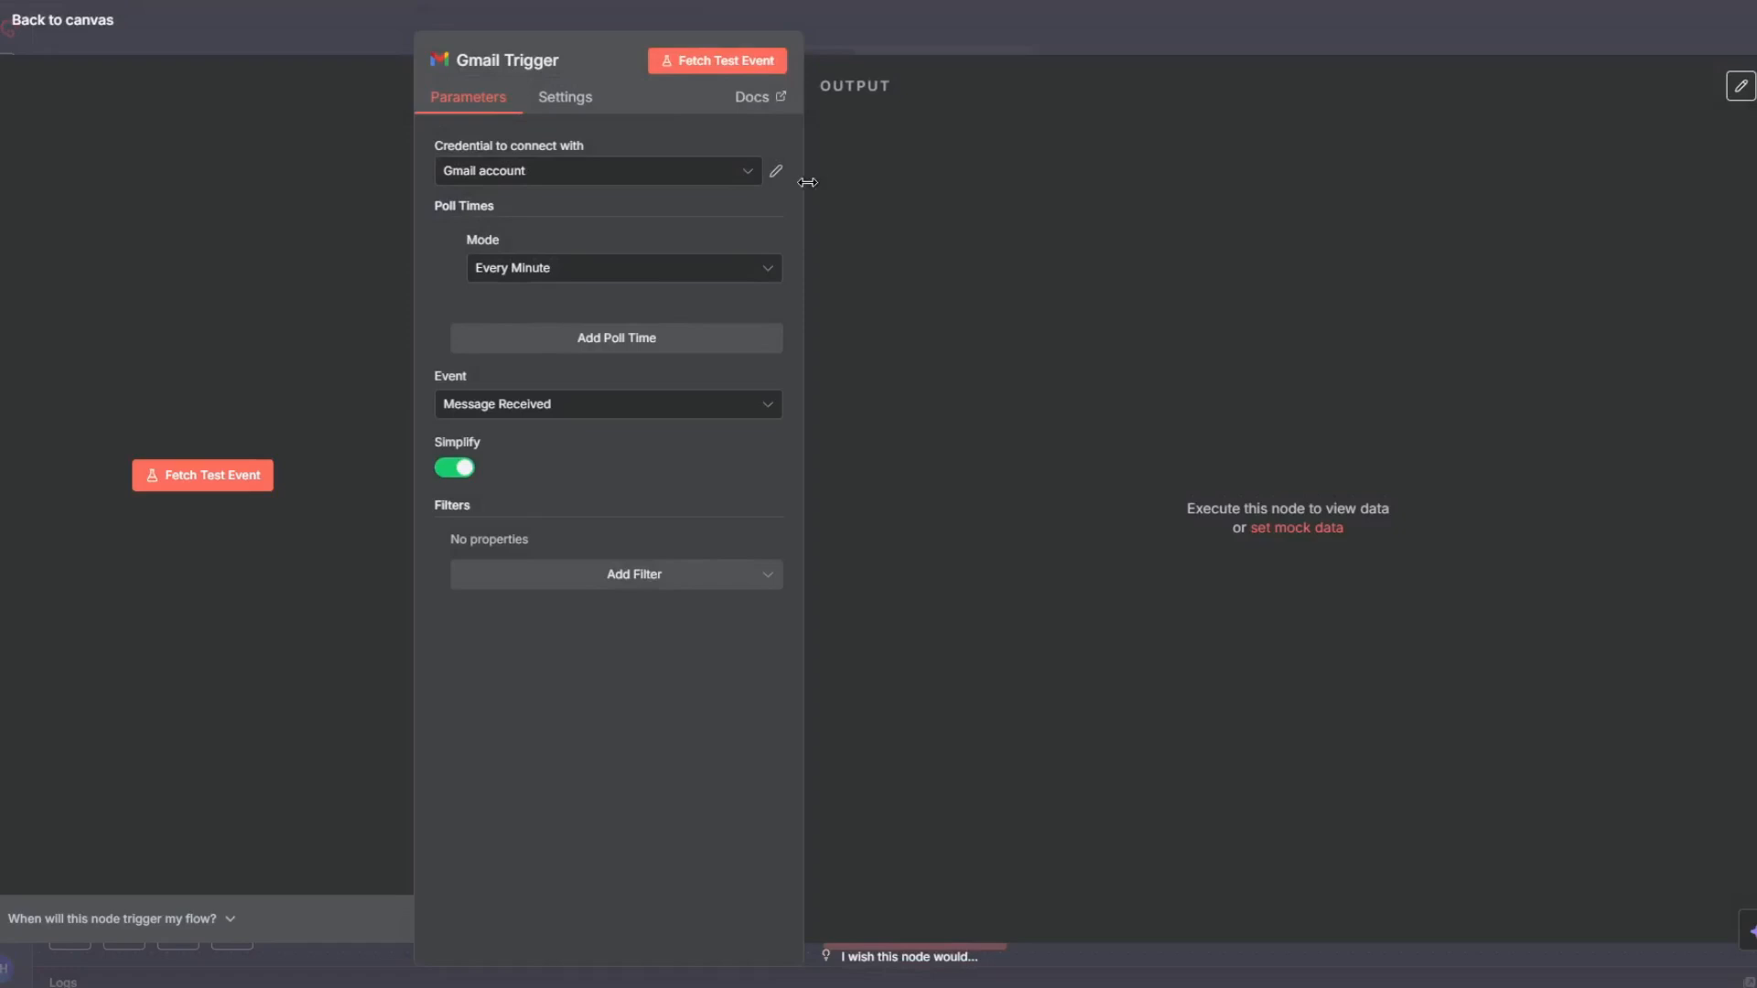
- Inspect the connection of the Gmail account credential and close it
right_click(771, 180)
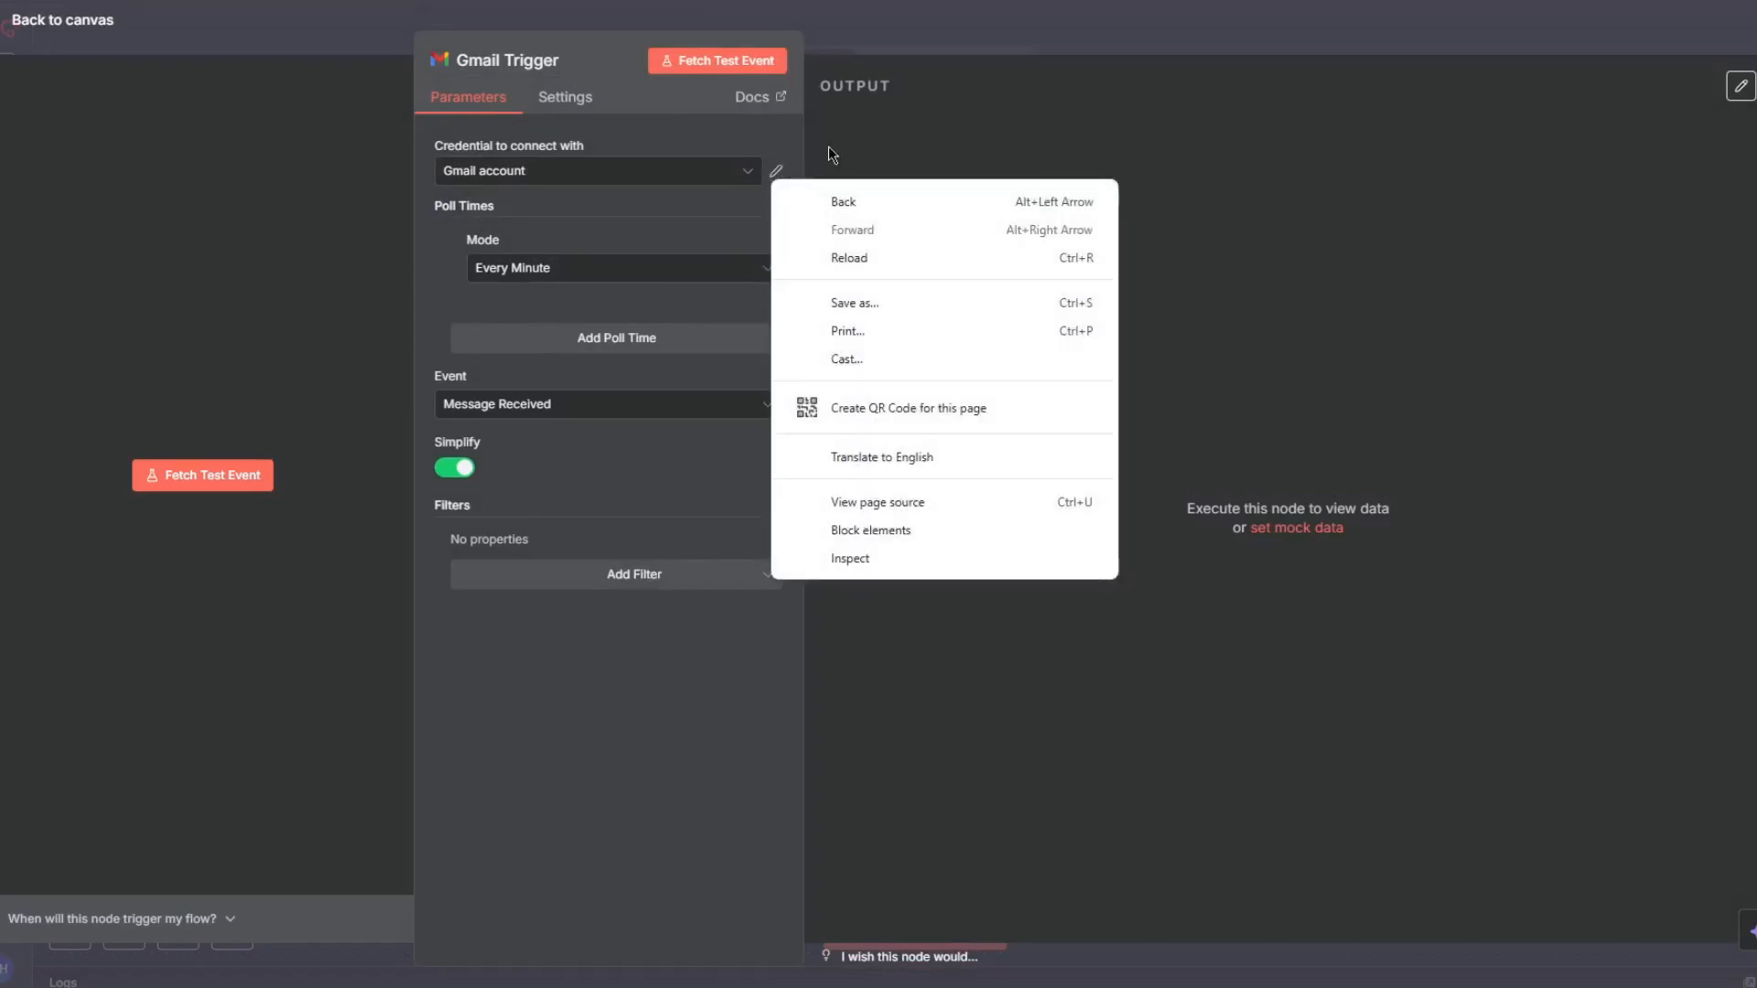
left_click(776, 173)
left_click(776, 172)
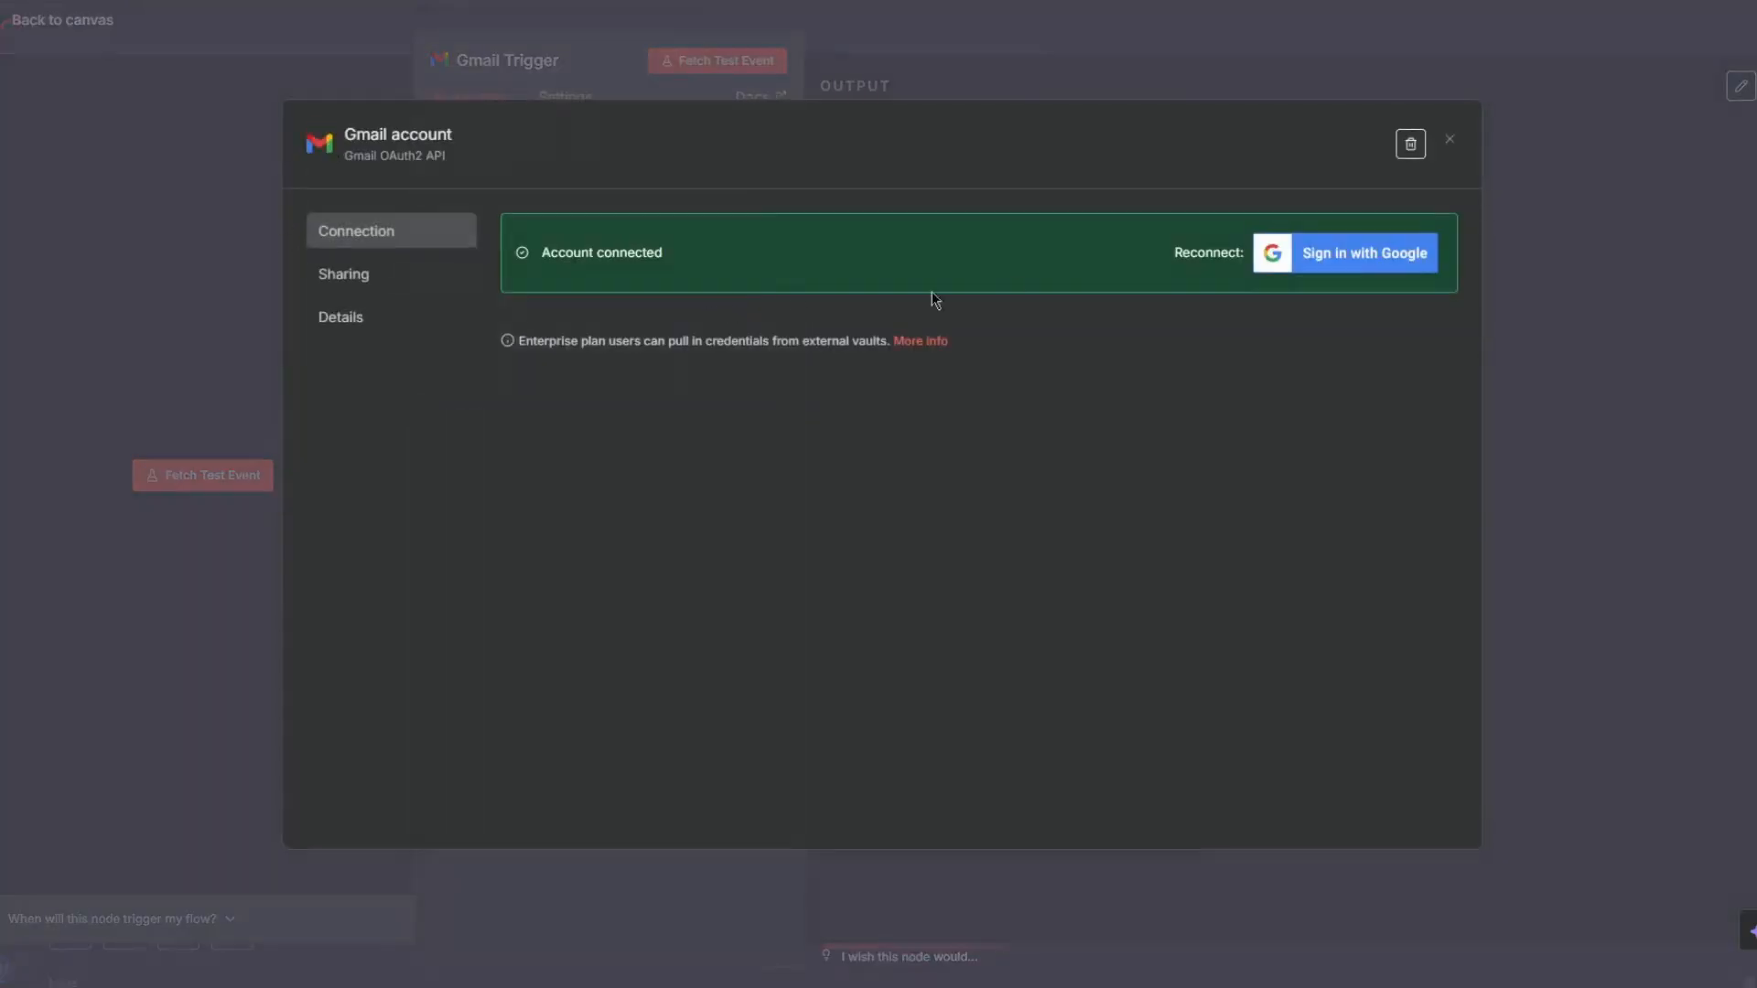
left_click(1163, 57)
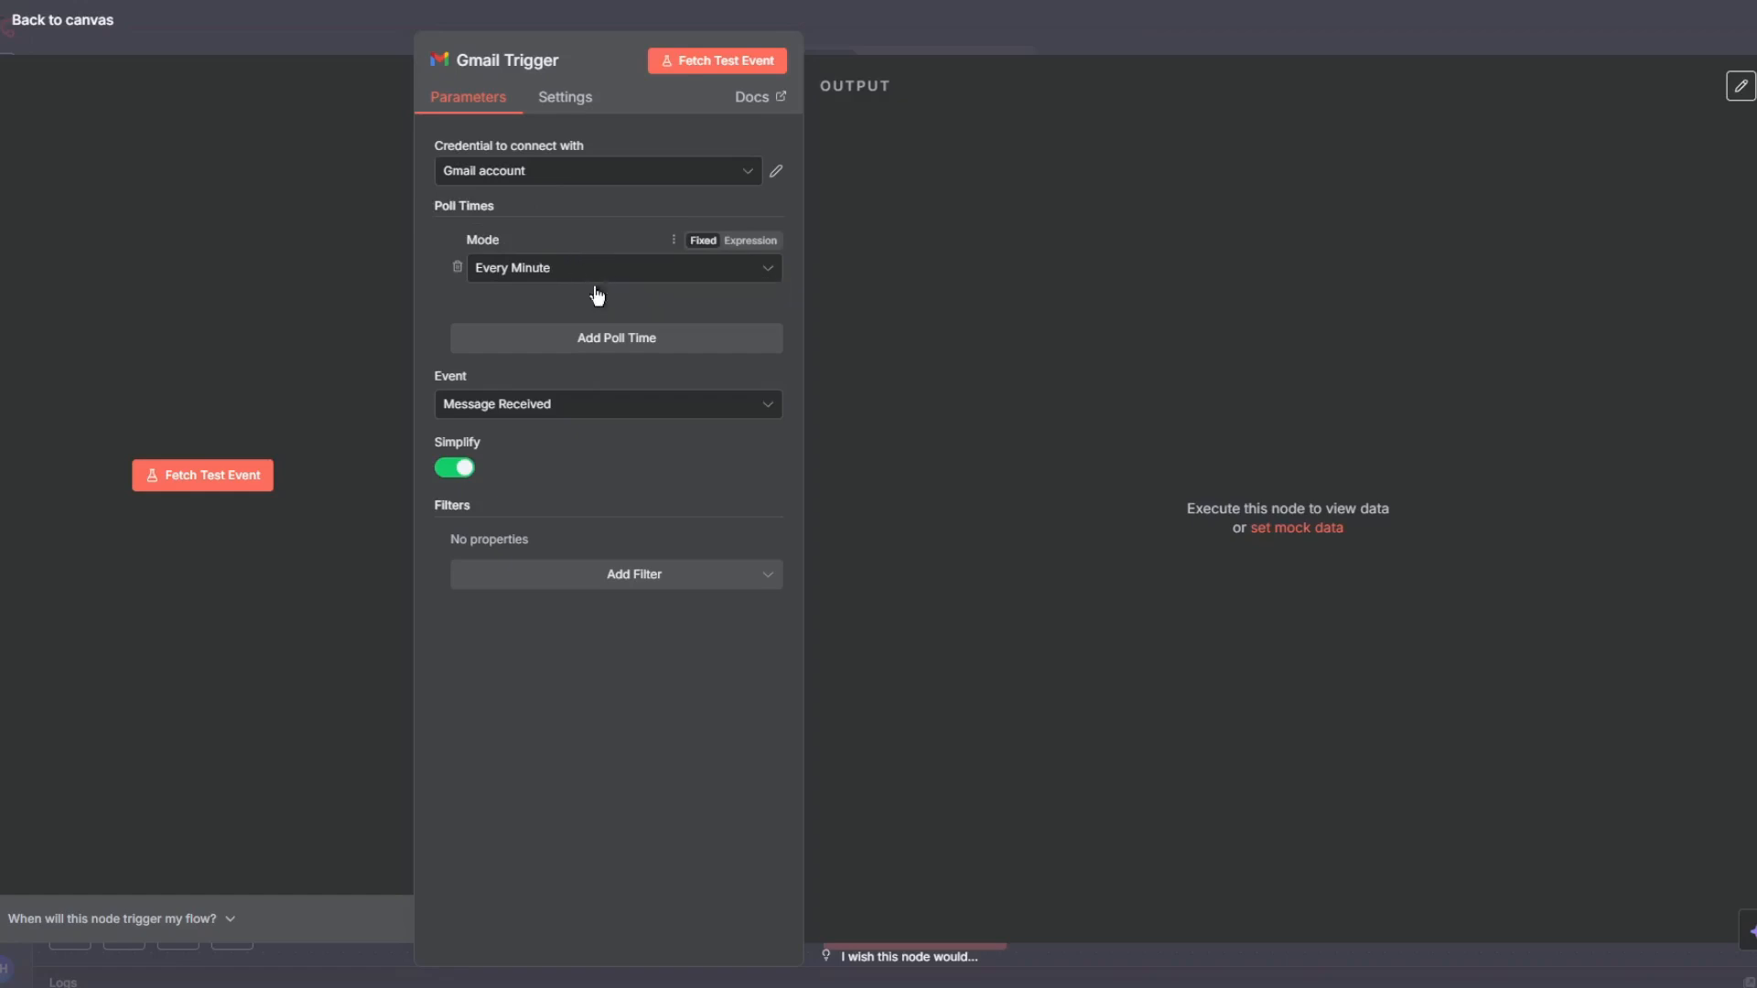
- Turn off Simplify in the Gmail Trigger and return to the canvas
left_click(453, 472)
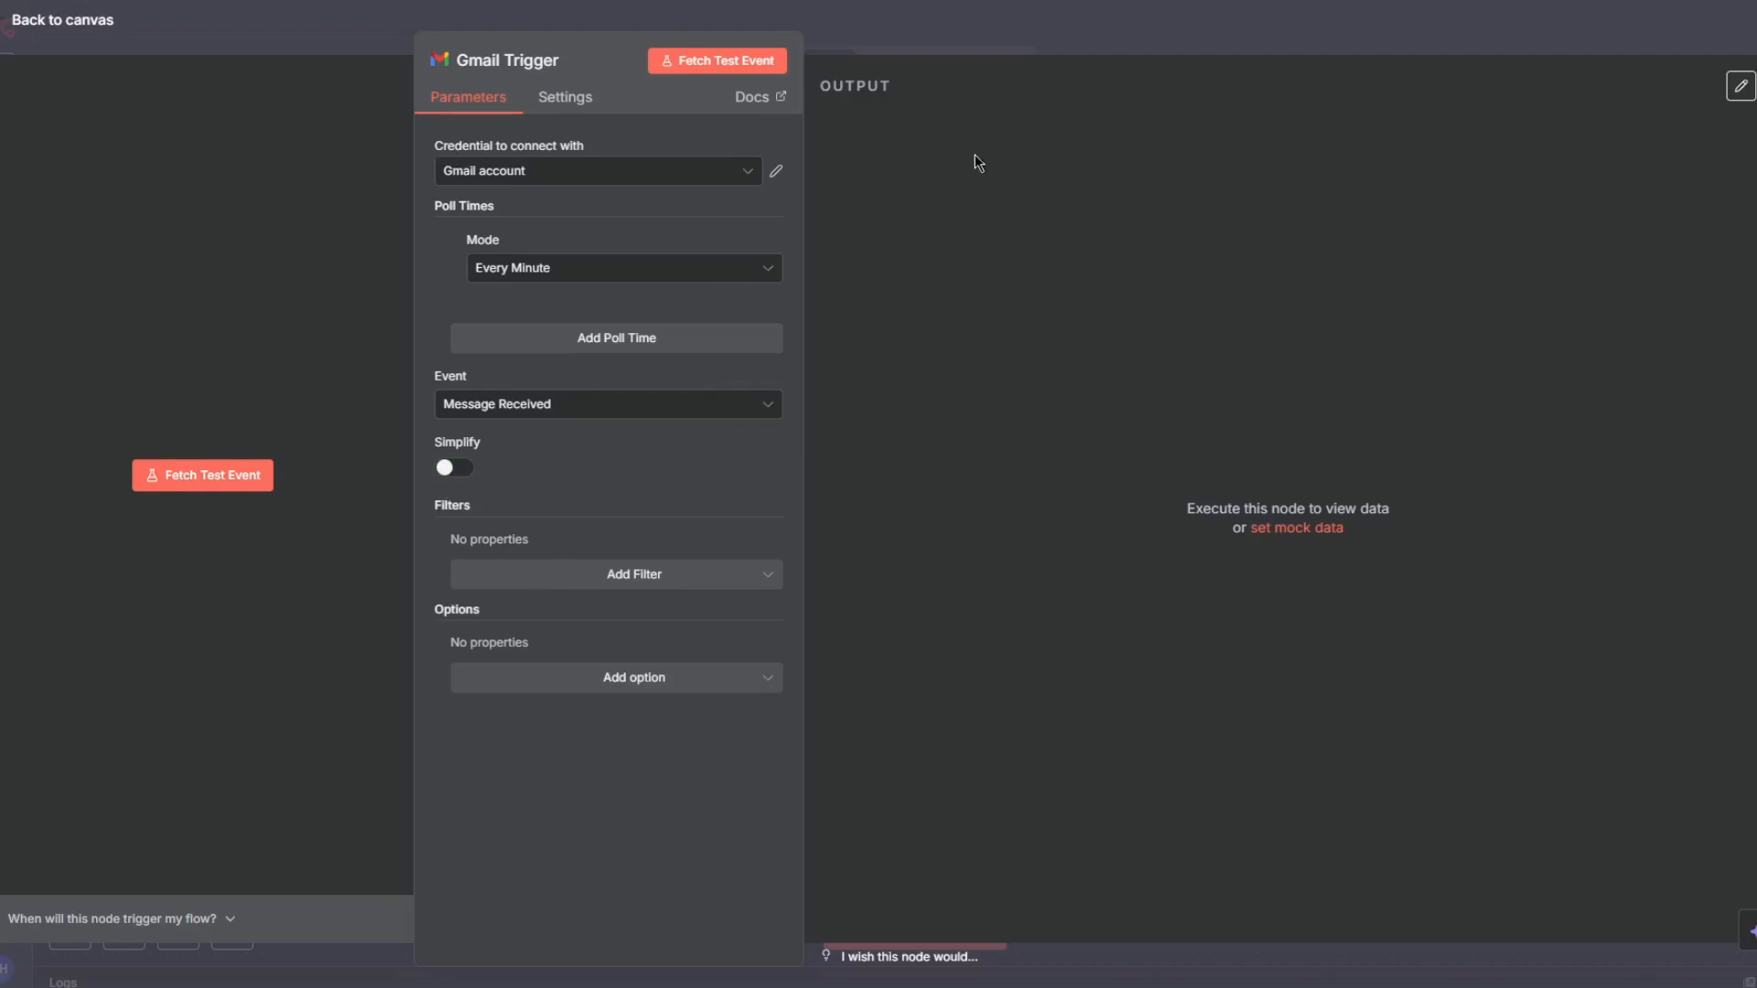
left_click(978, 19)
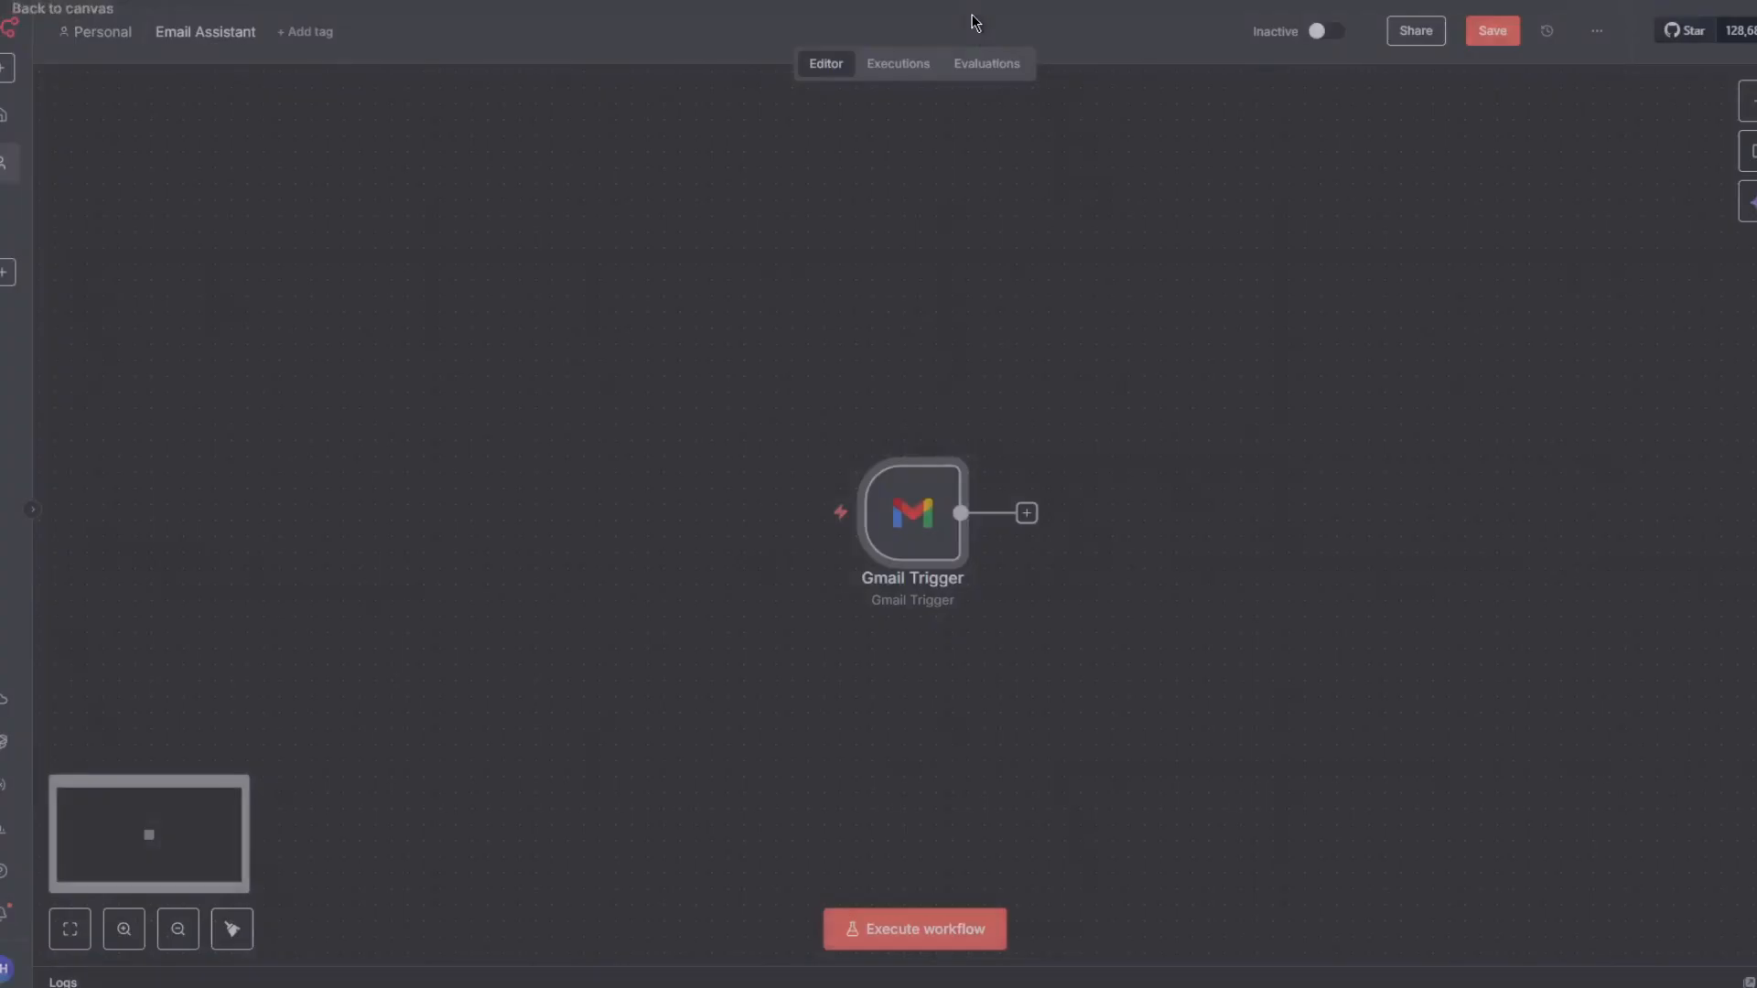
- Add an AI Agent node connected after the Gmail Trigger
left_click(1027, 514)
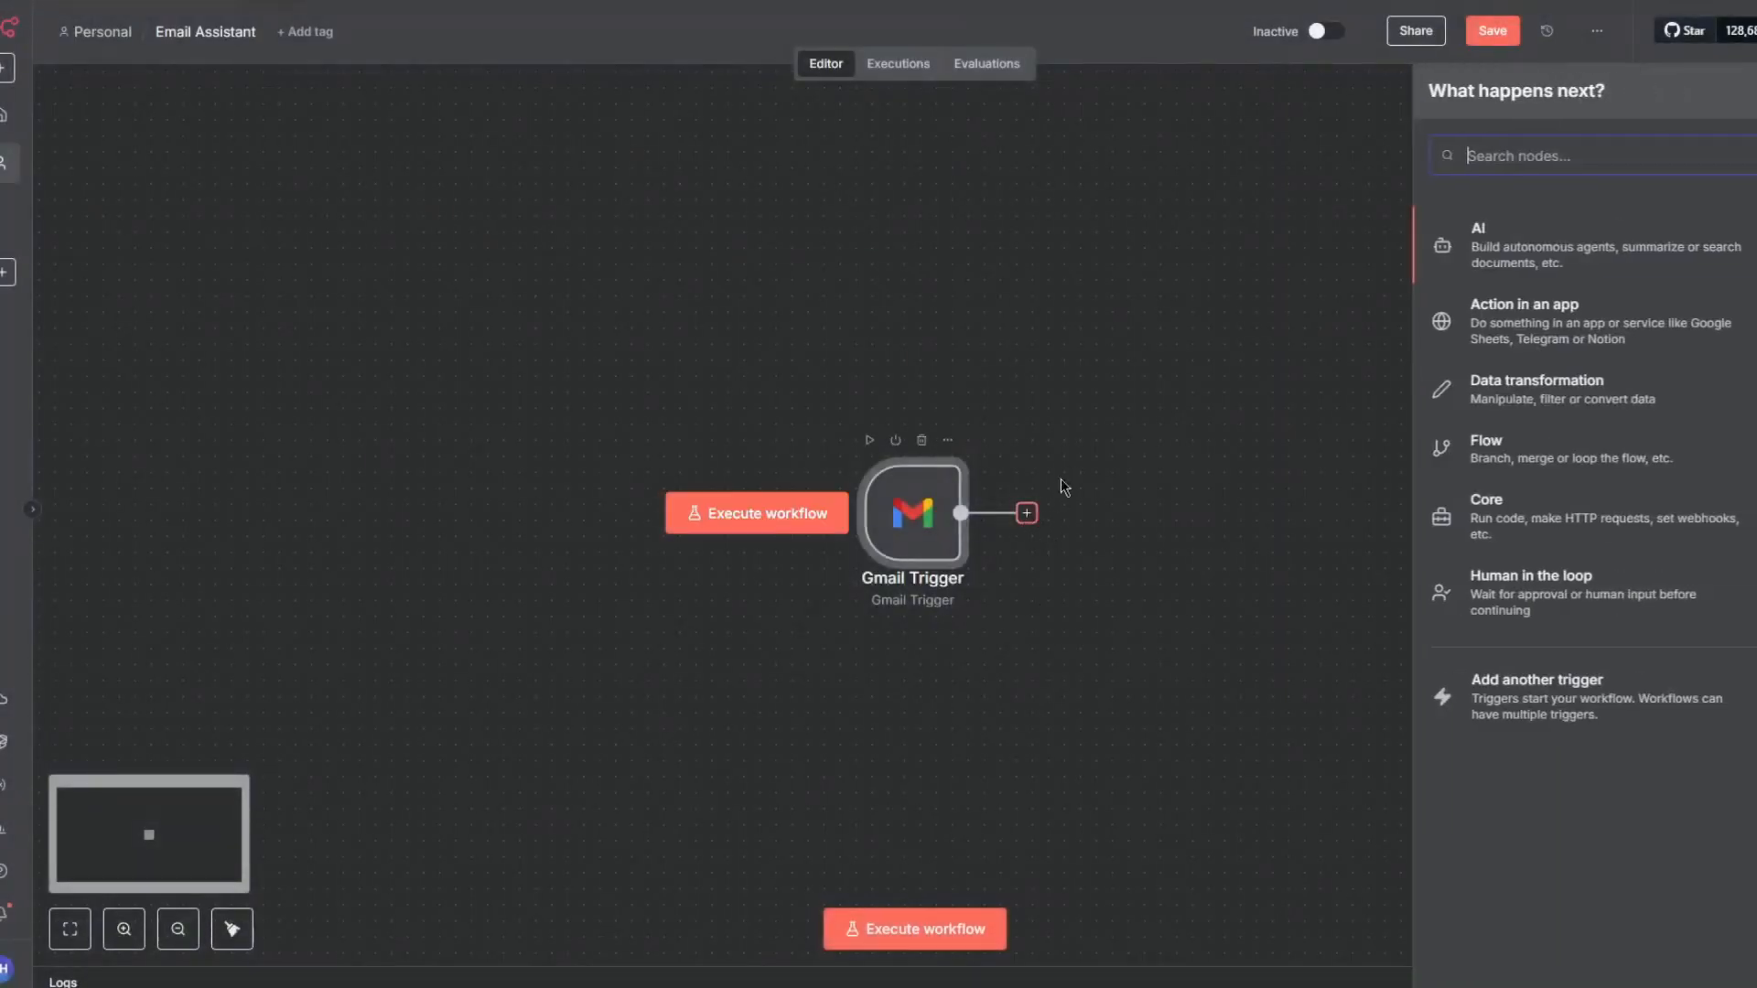
type("ai AGENT")
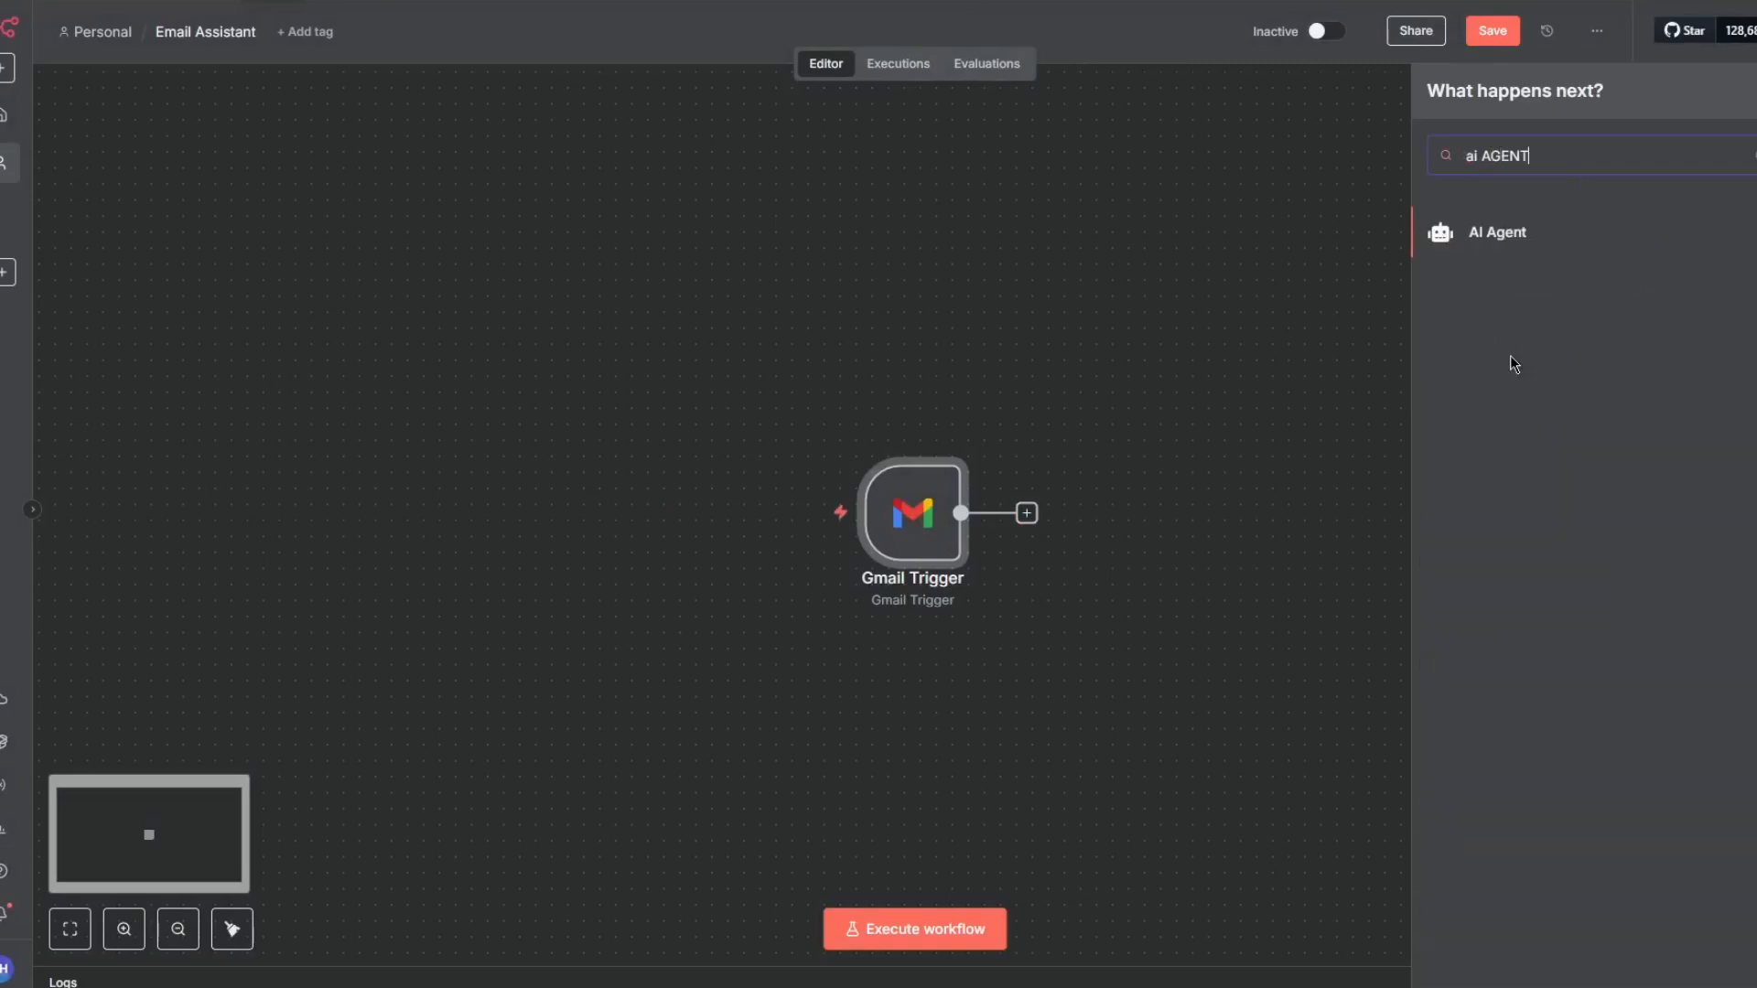
left_click(1487, 249)
left_click(926, 245)
left_click(855, 380)
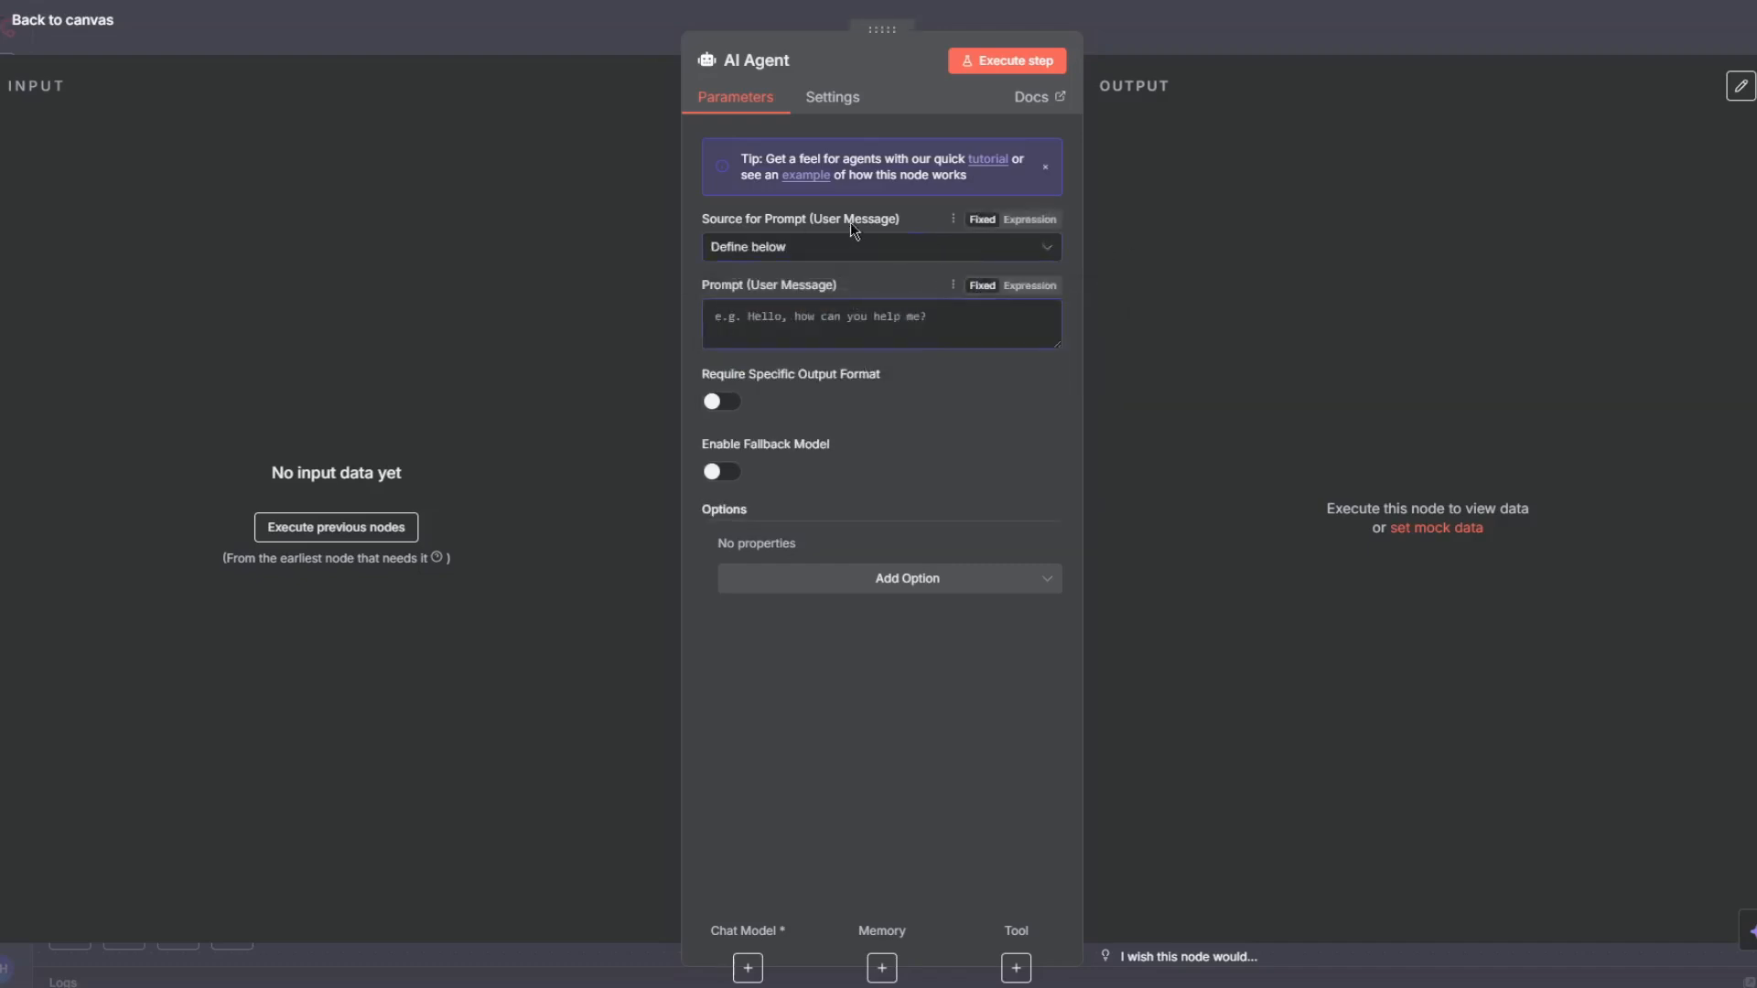
- Review the prompt source options of the AI Agent, keeping Define below
left_click(853, 247)
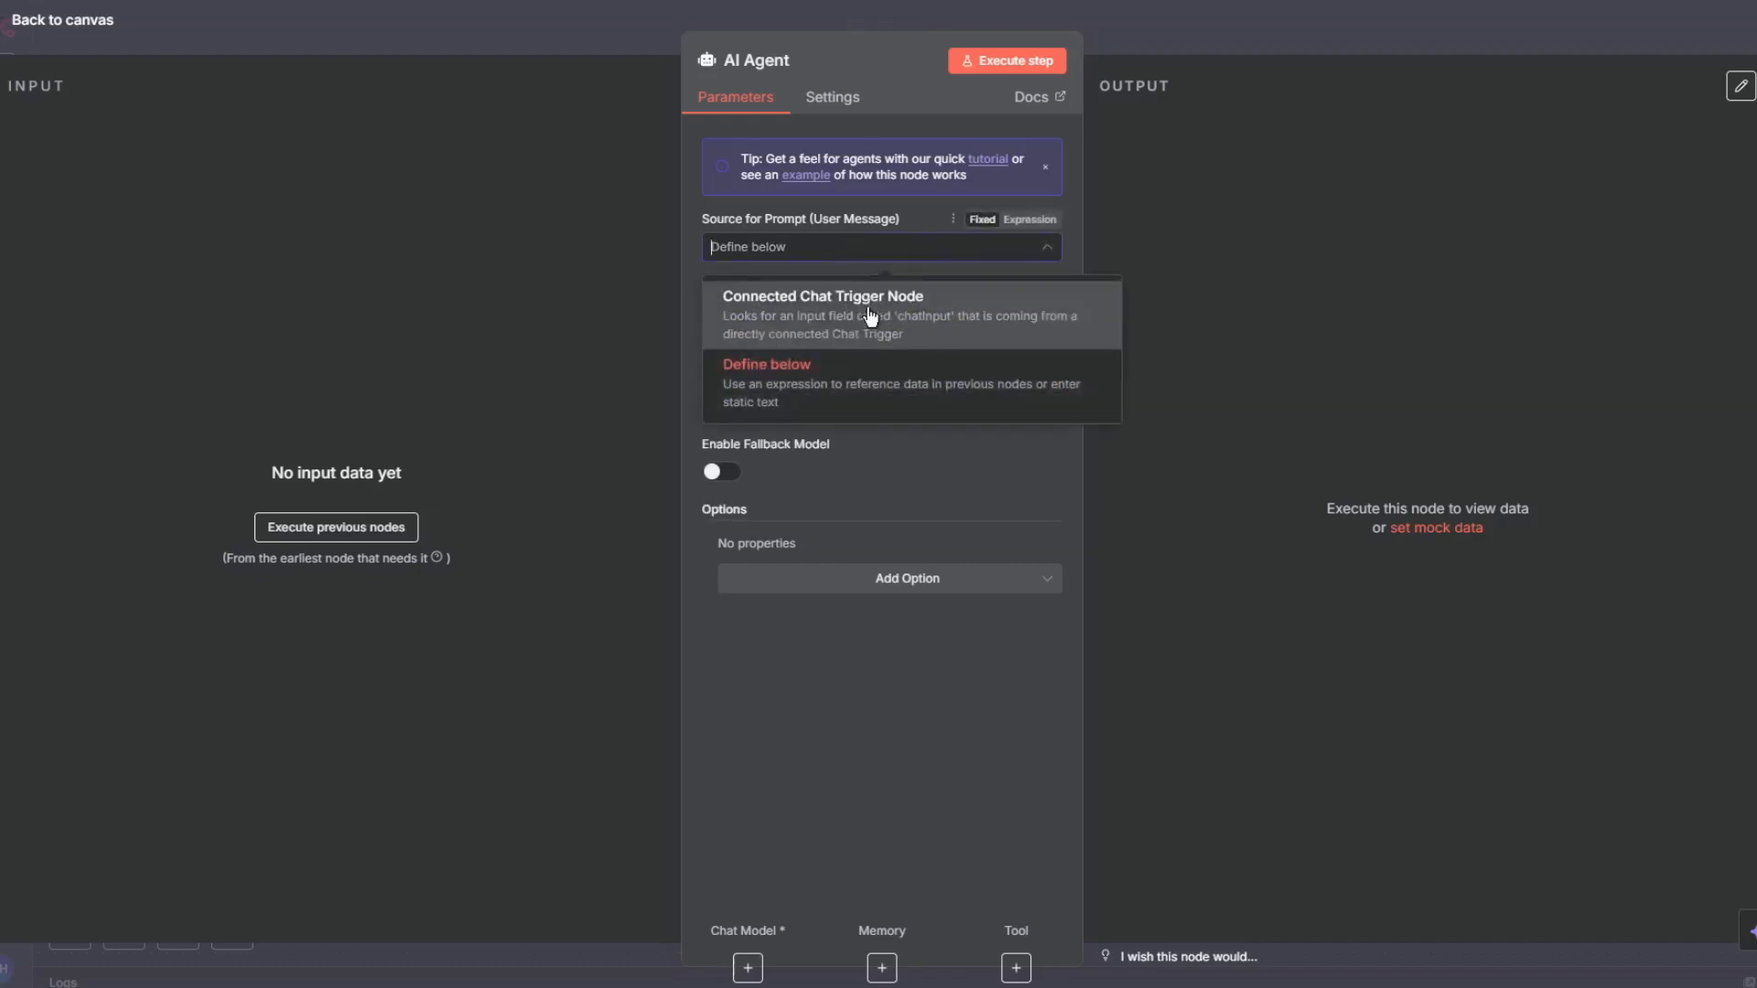
left_click(1217, 196)
left_click(900, 340)
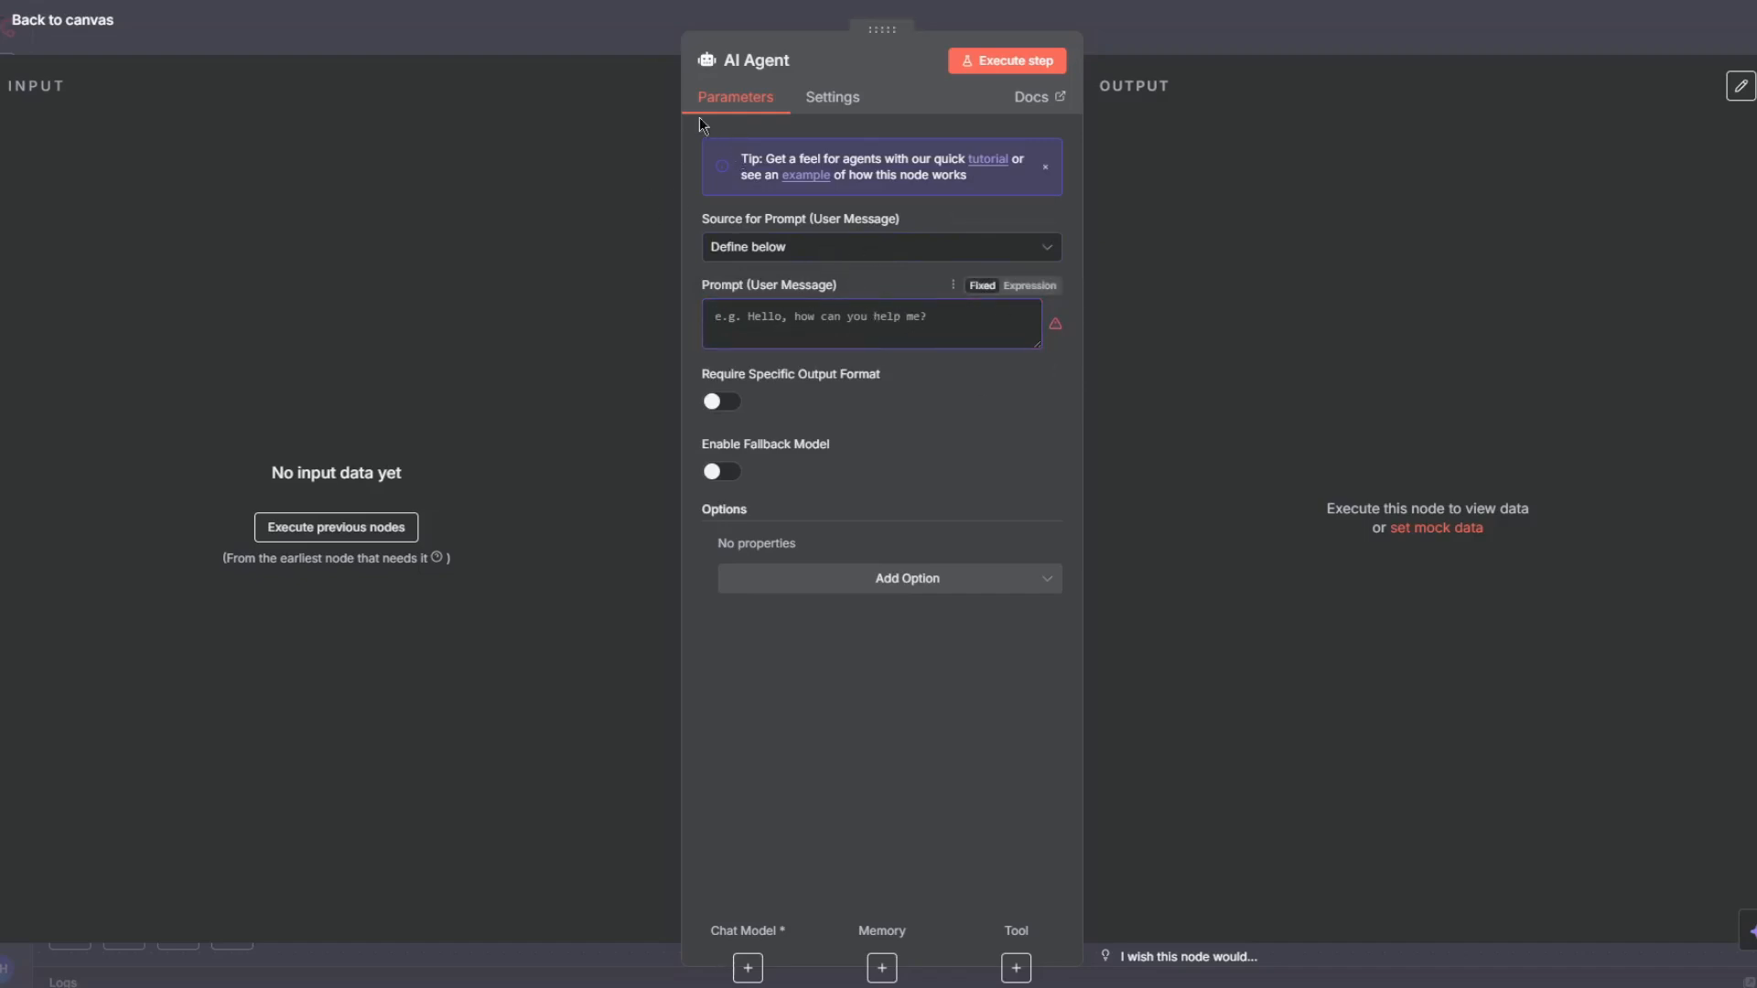
left_click(485, 20)
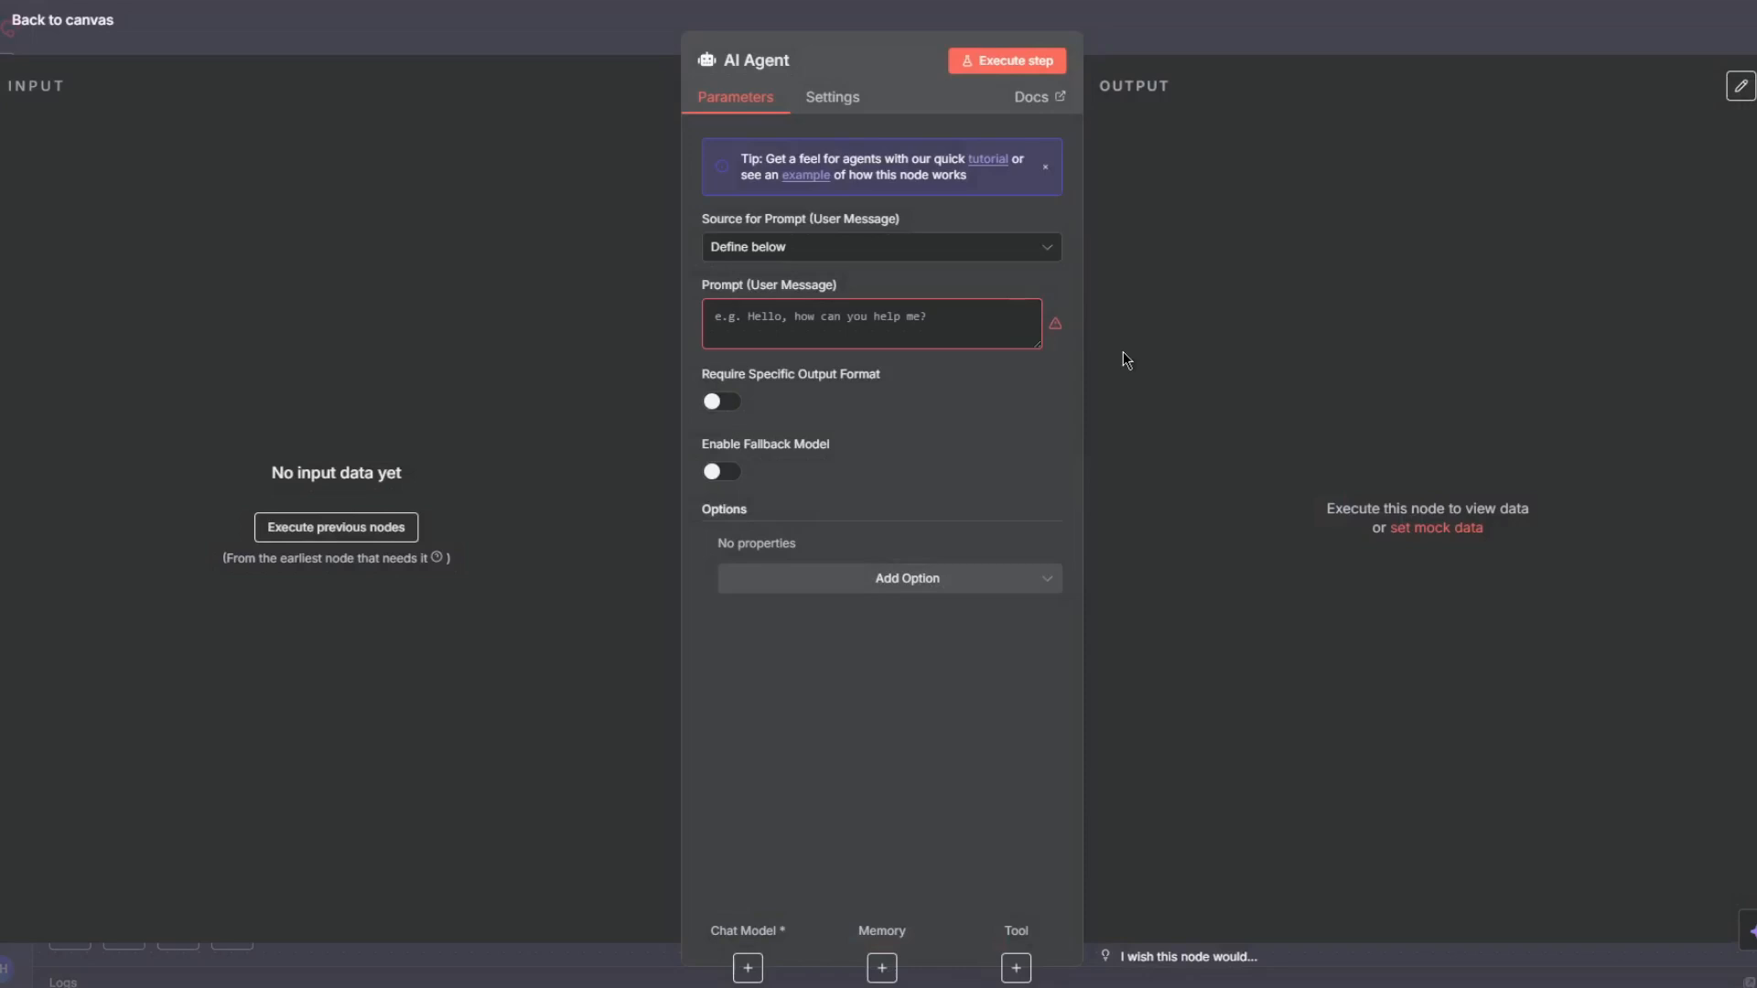
- Switch to Gmail and send a test email with subject and body "Test" to the workflow's Gmail address
left_click(1212, 36)
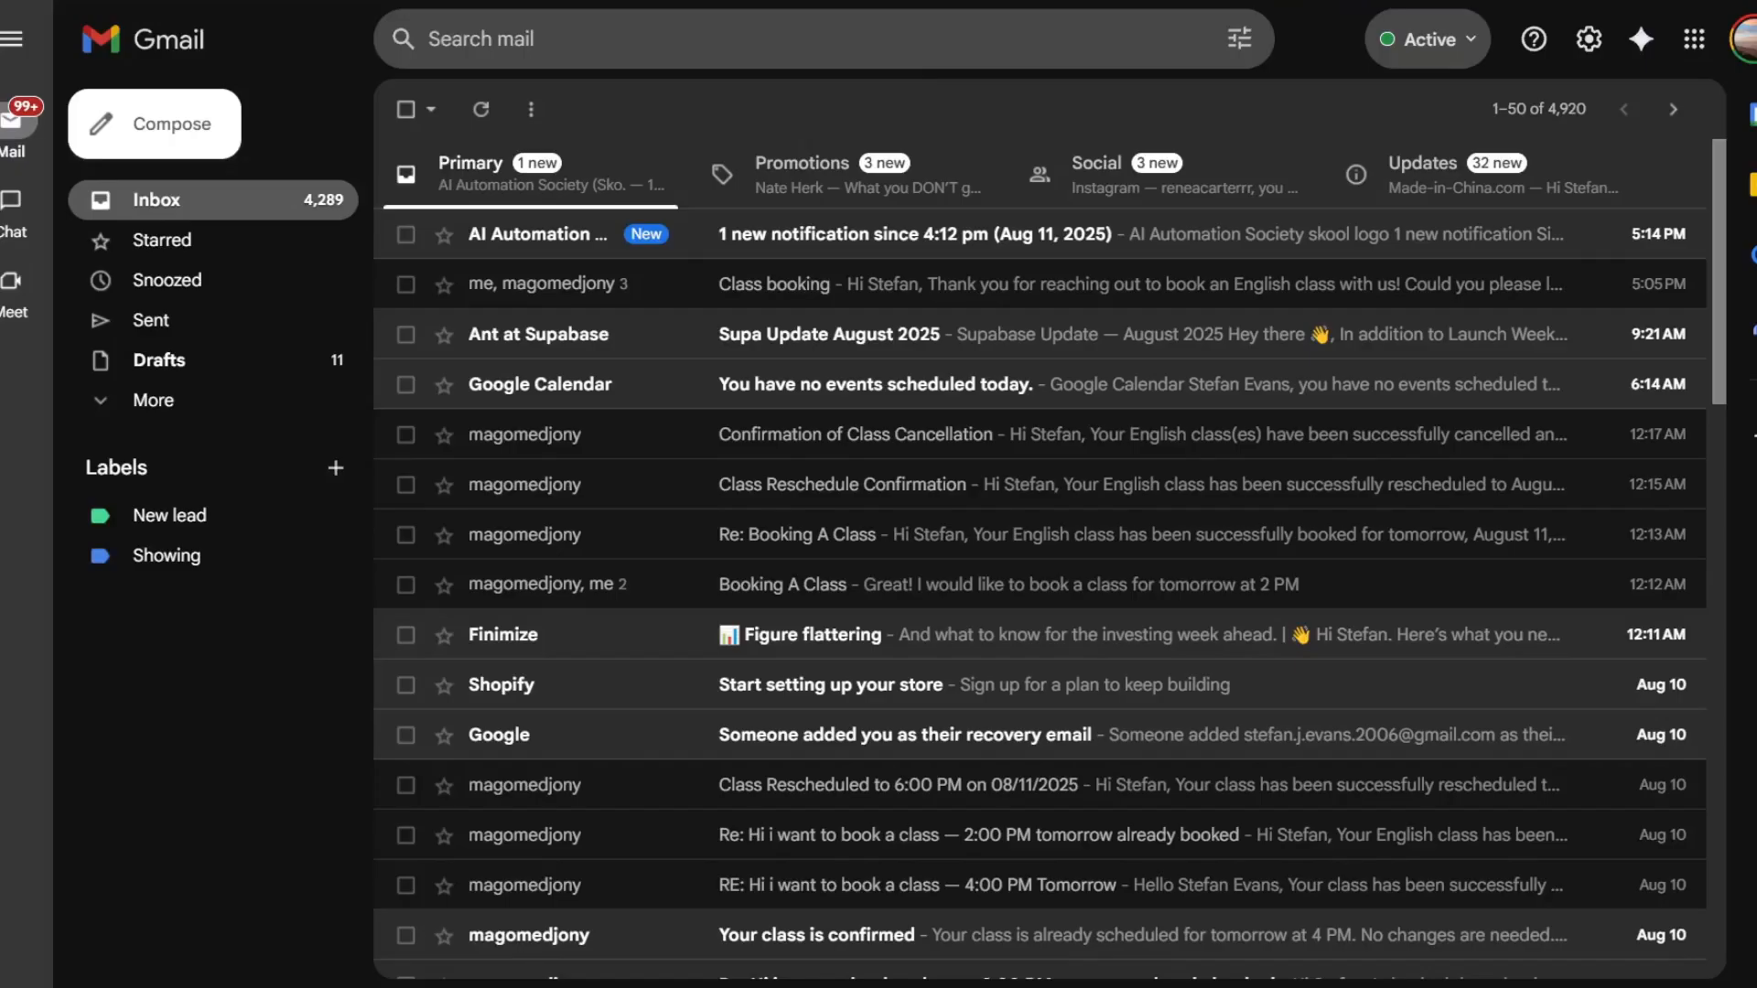
left_click(176, 116)
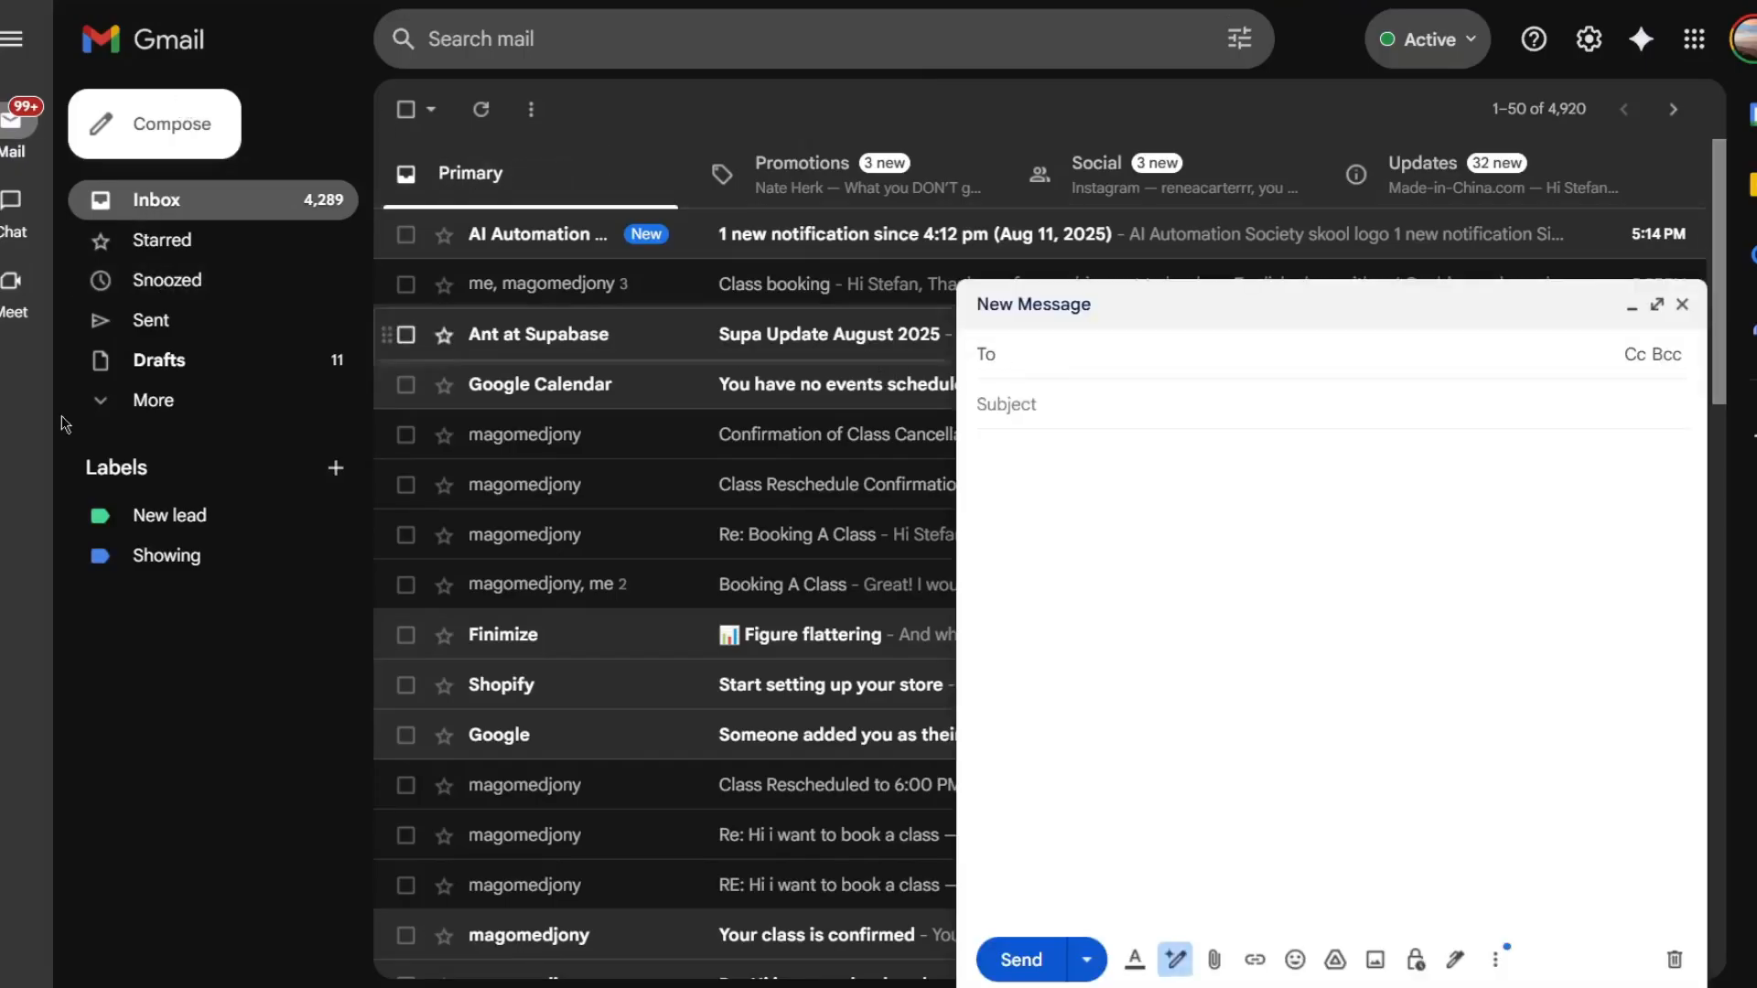
left_click(150, 321)
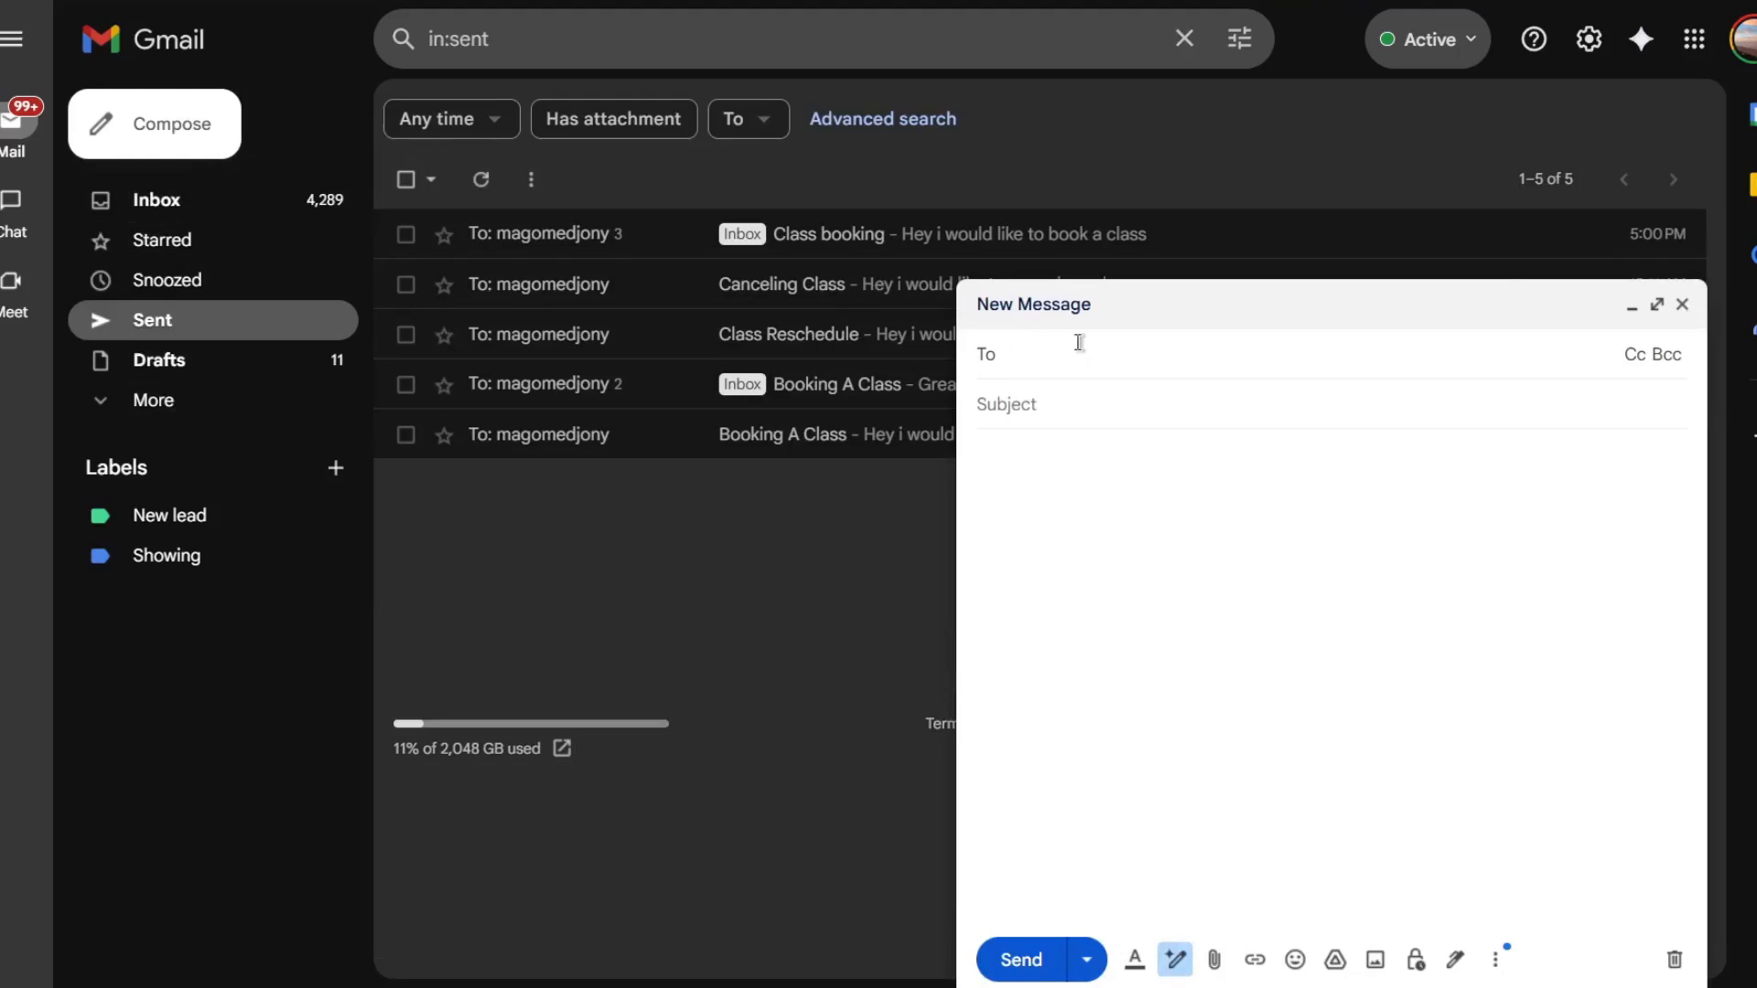
type("MAGO")
left_click(1106, 413)
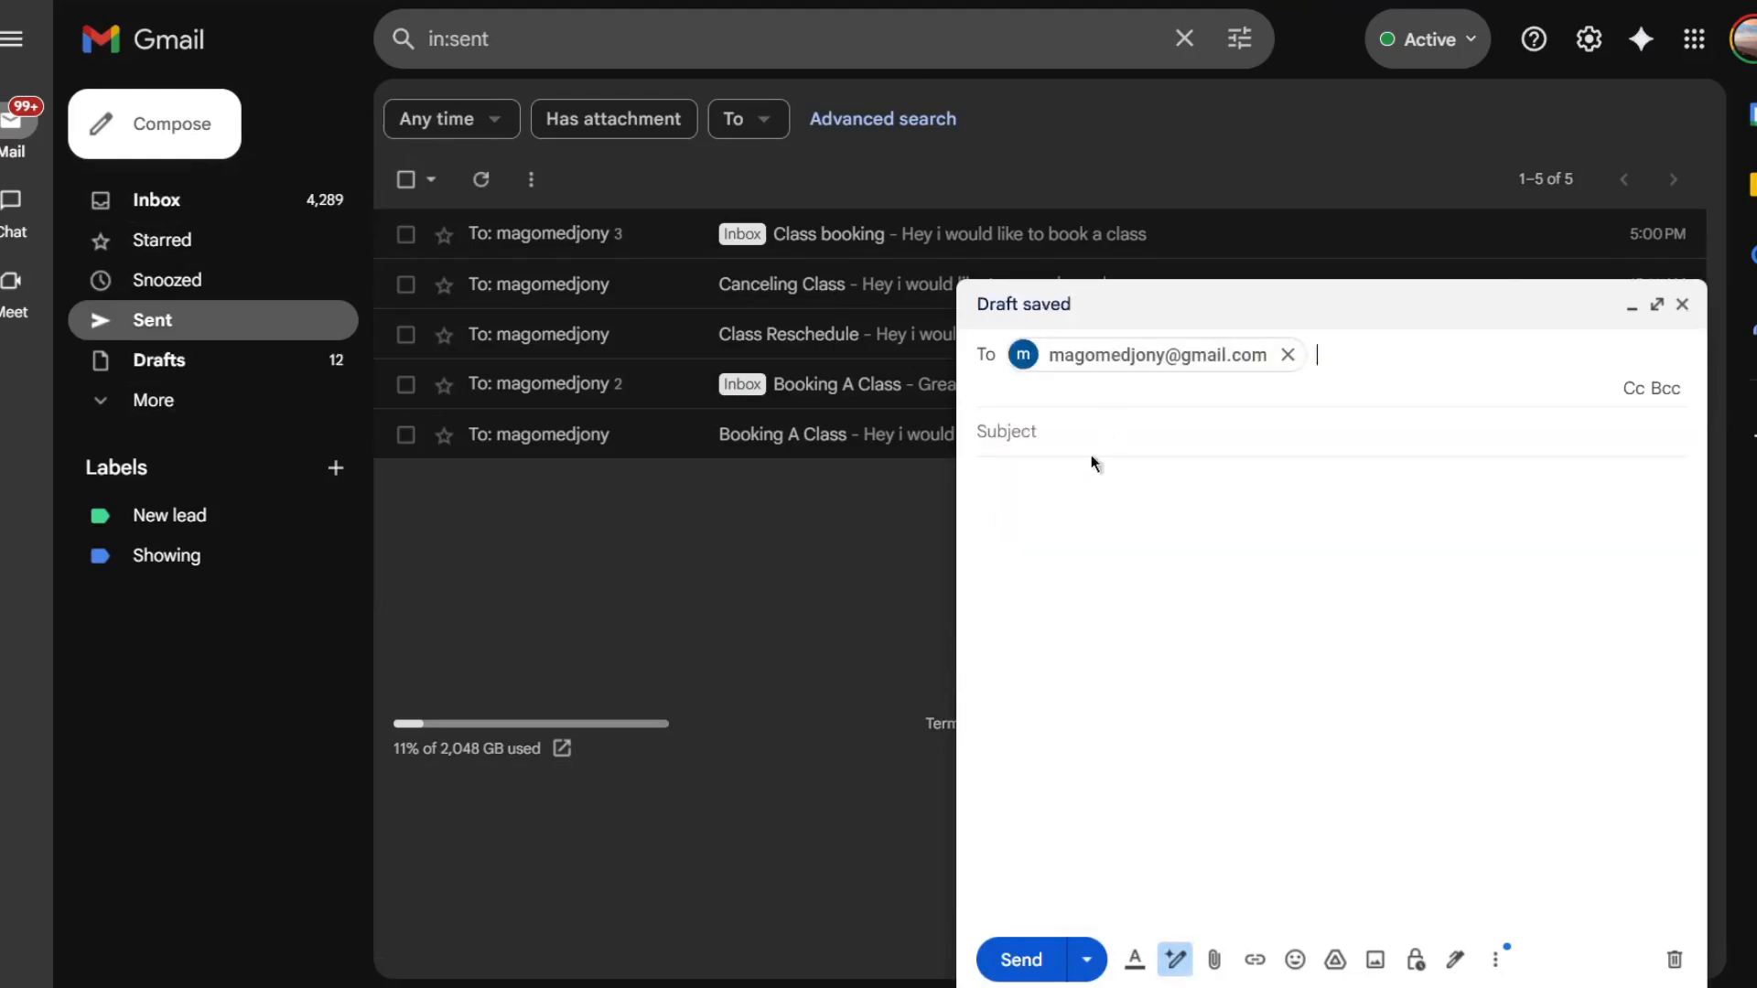
type("t")
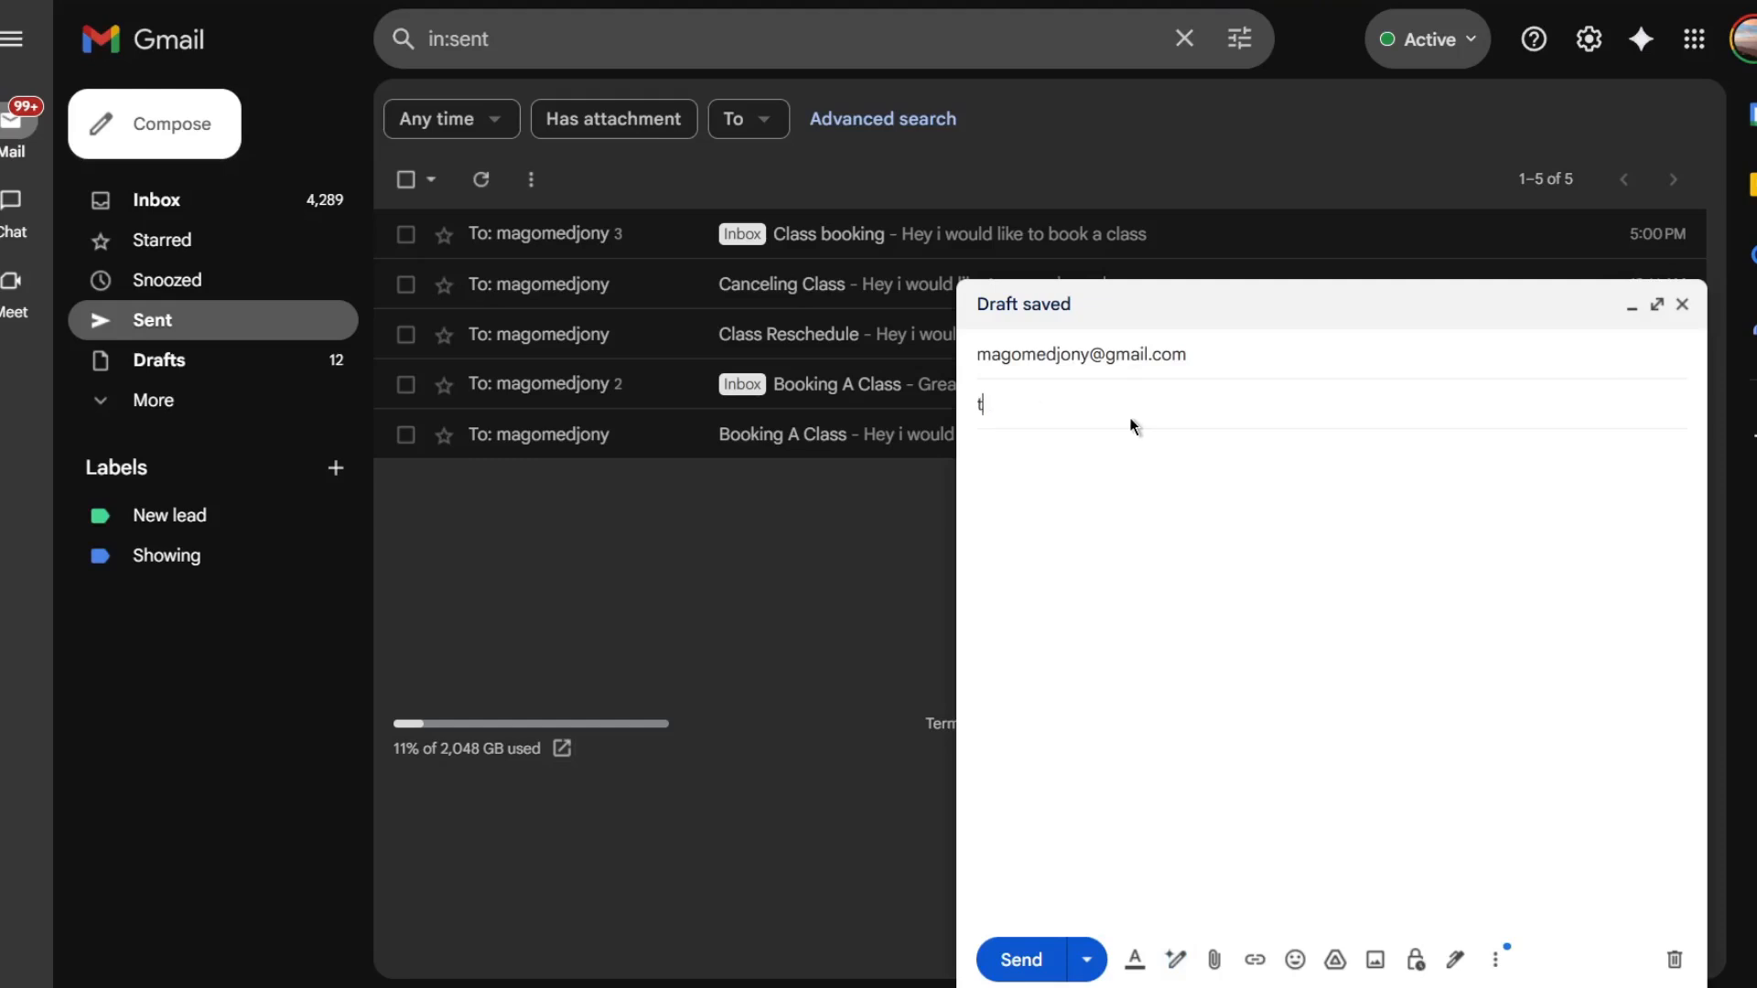
type("ST")
key("BackSpace")
key("BackSpace")
key("BackSpace")
type("T")
left_click(1055, 494)
type("Test")
left_click(1053, 975)
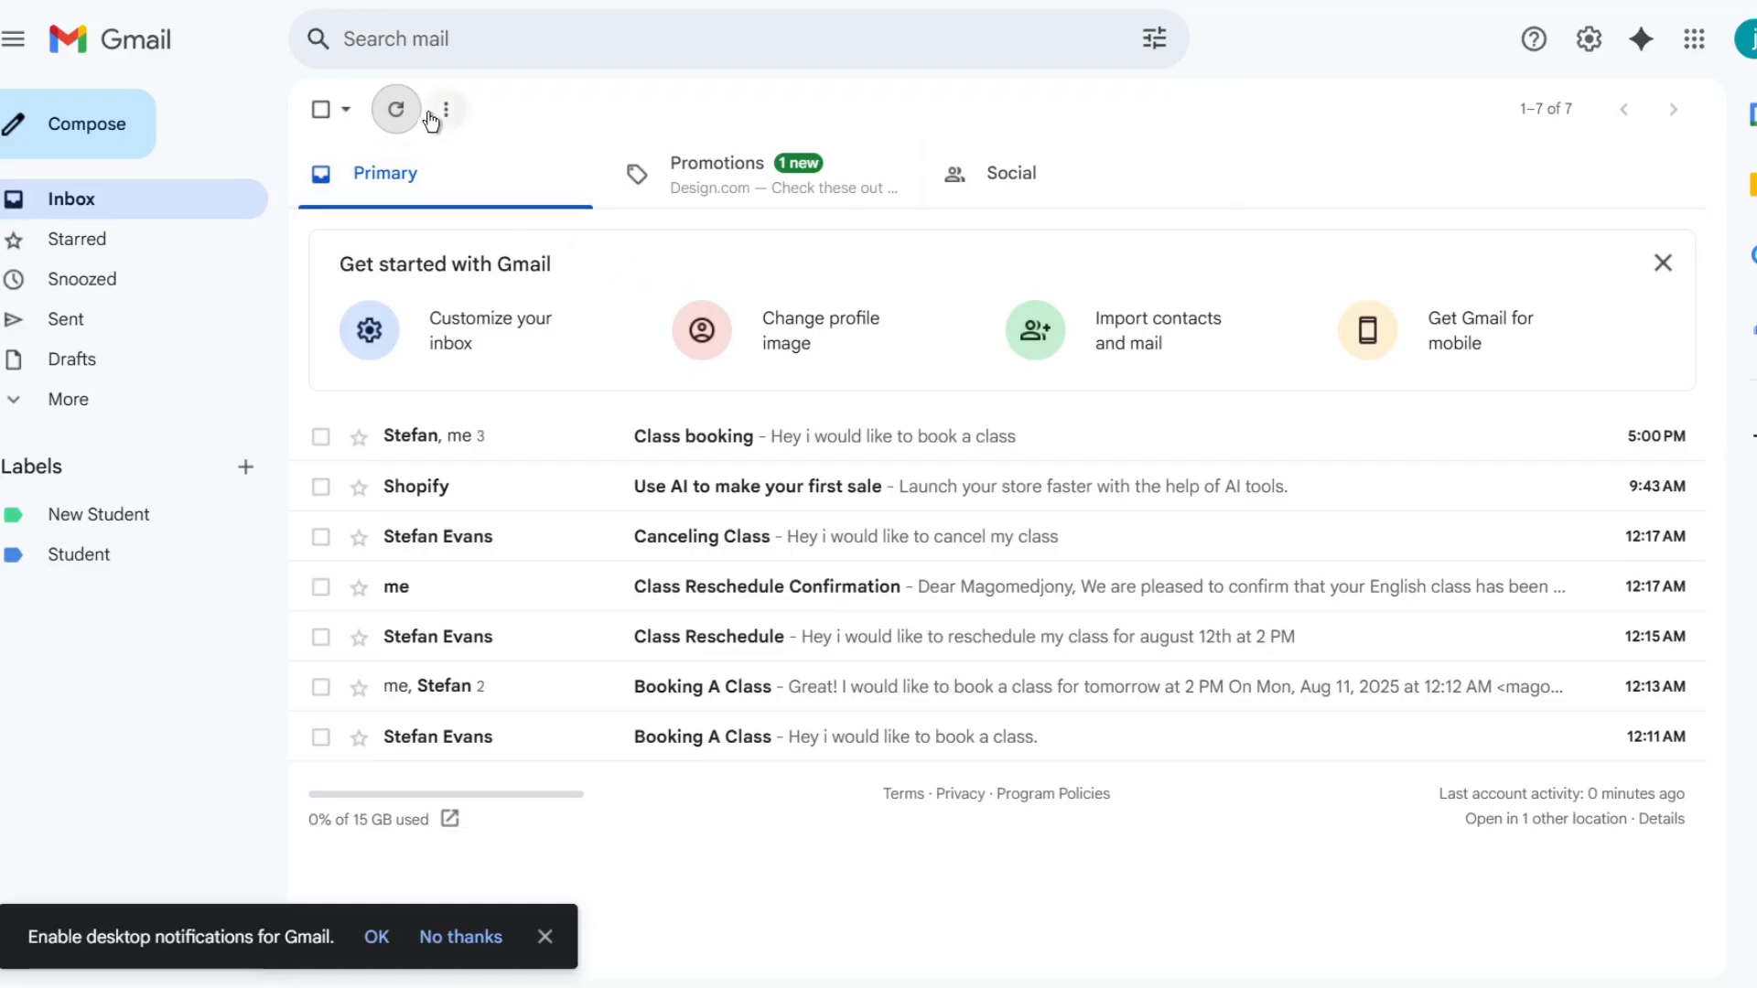
- Execute the workflow to fetch the test email into the Gmail Trigger
left_click(397, 111)
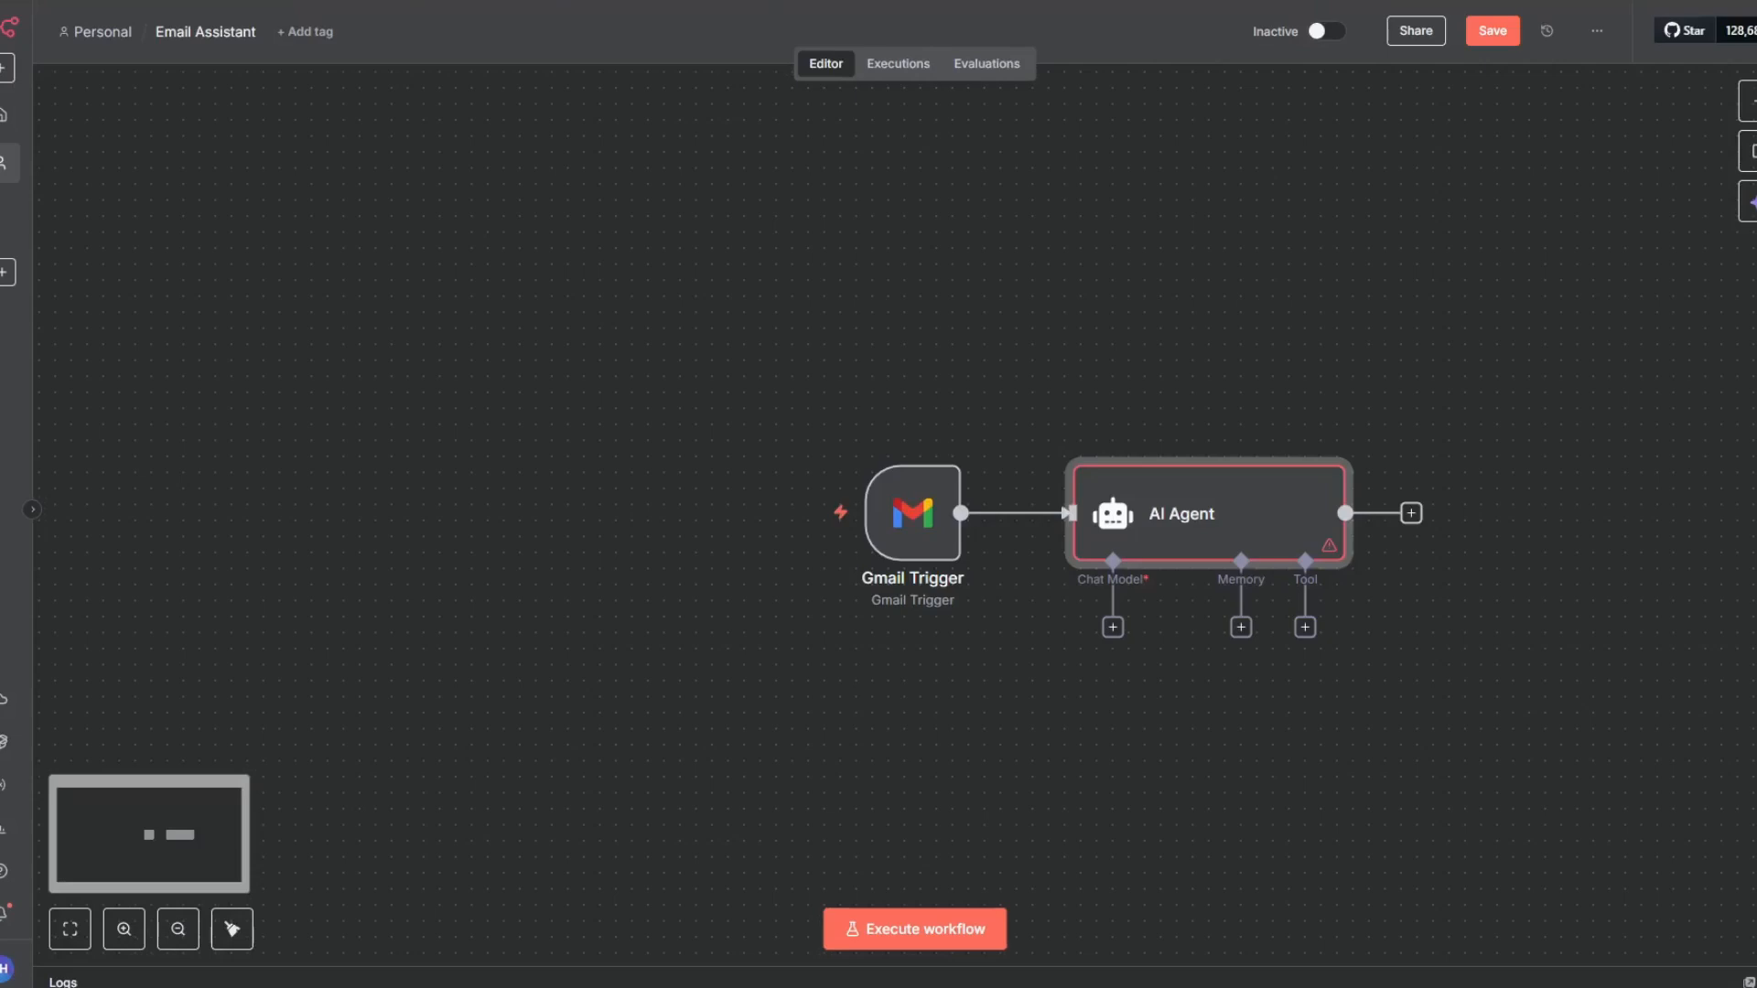
mouse_move(860, 510)
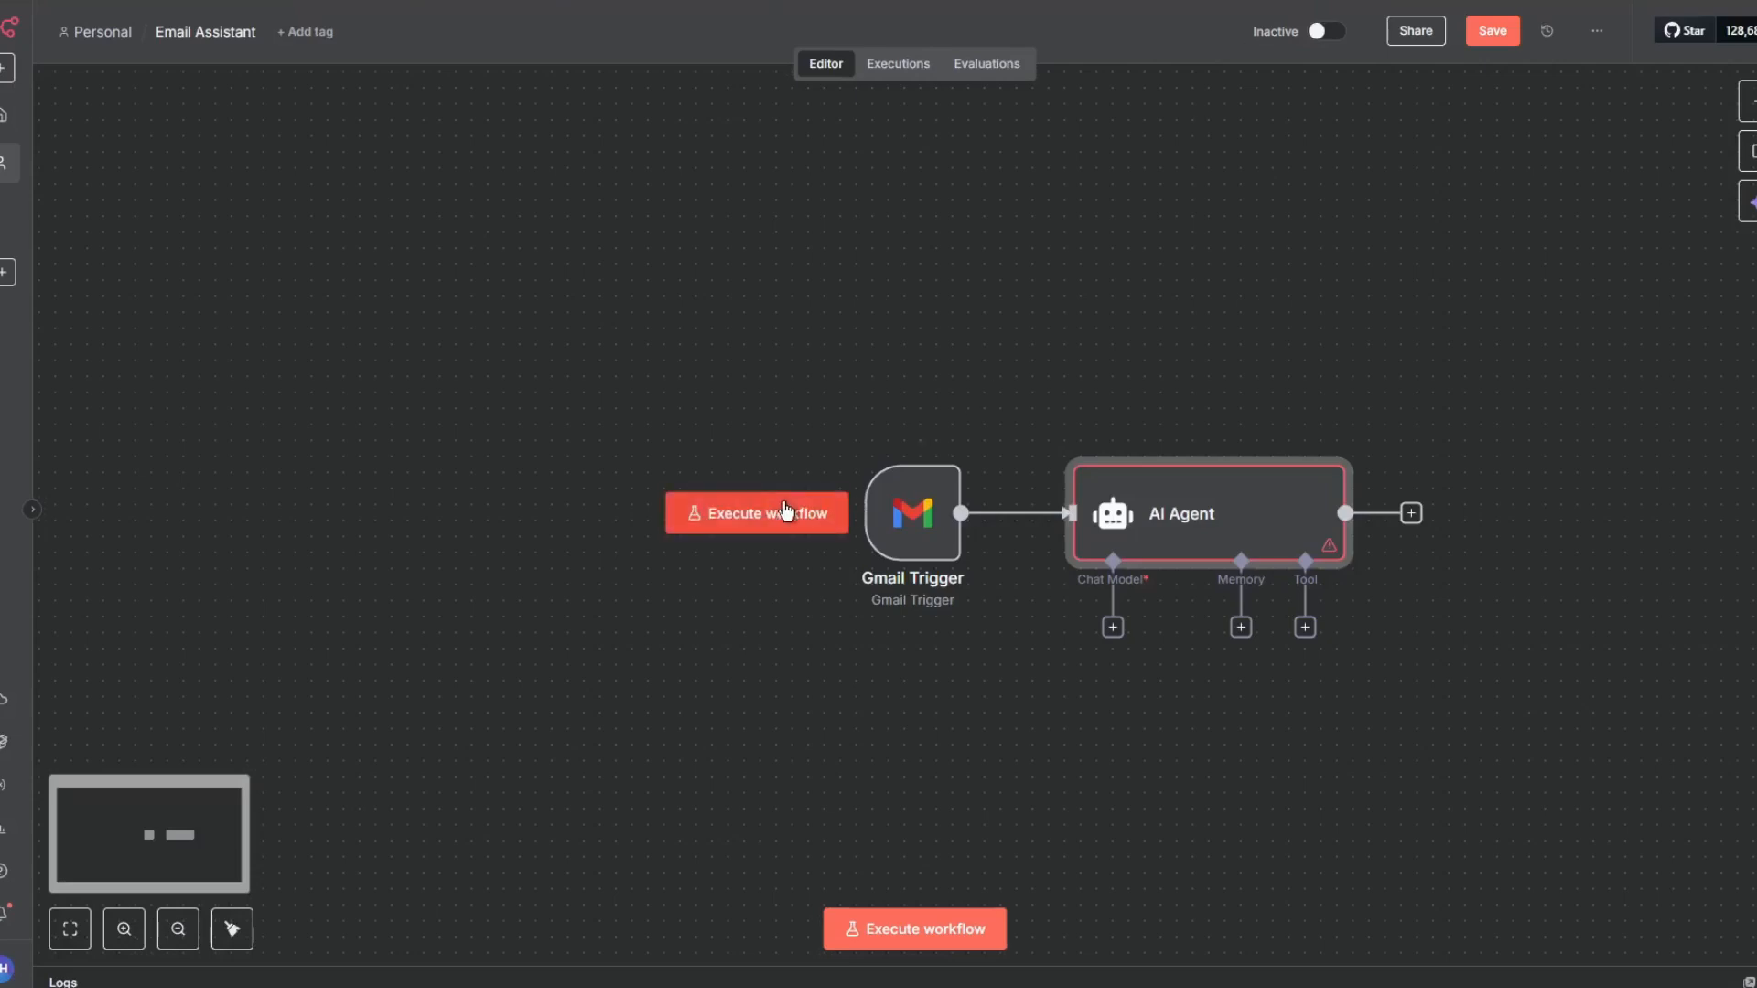
left_click(730, 517)
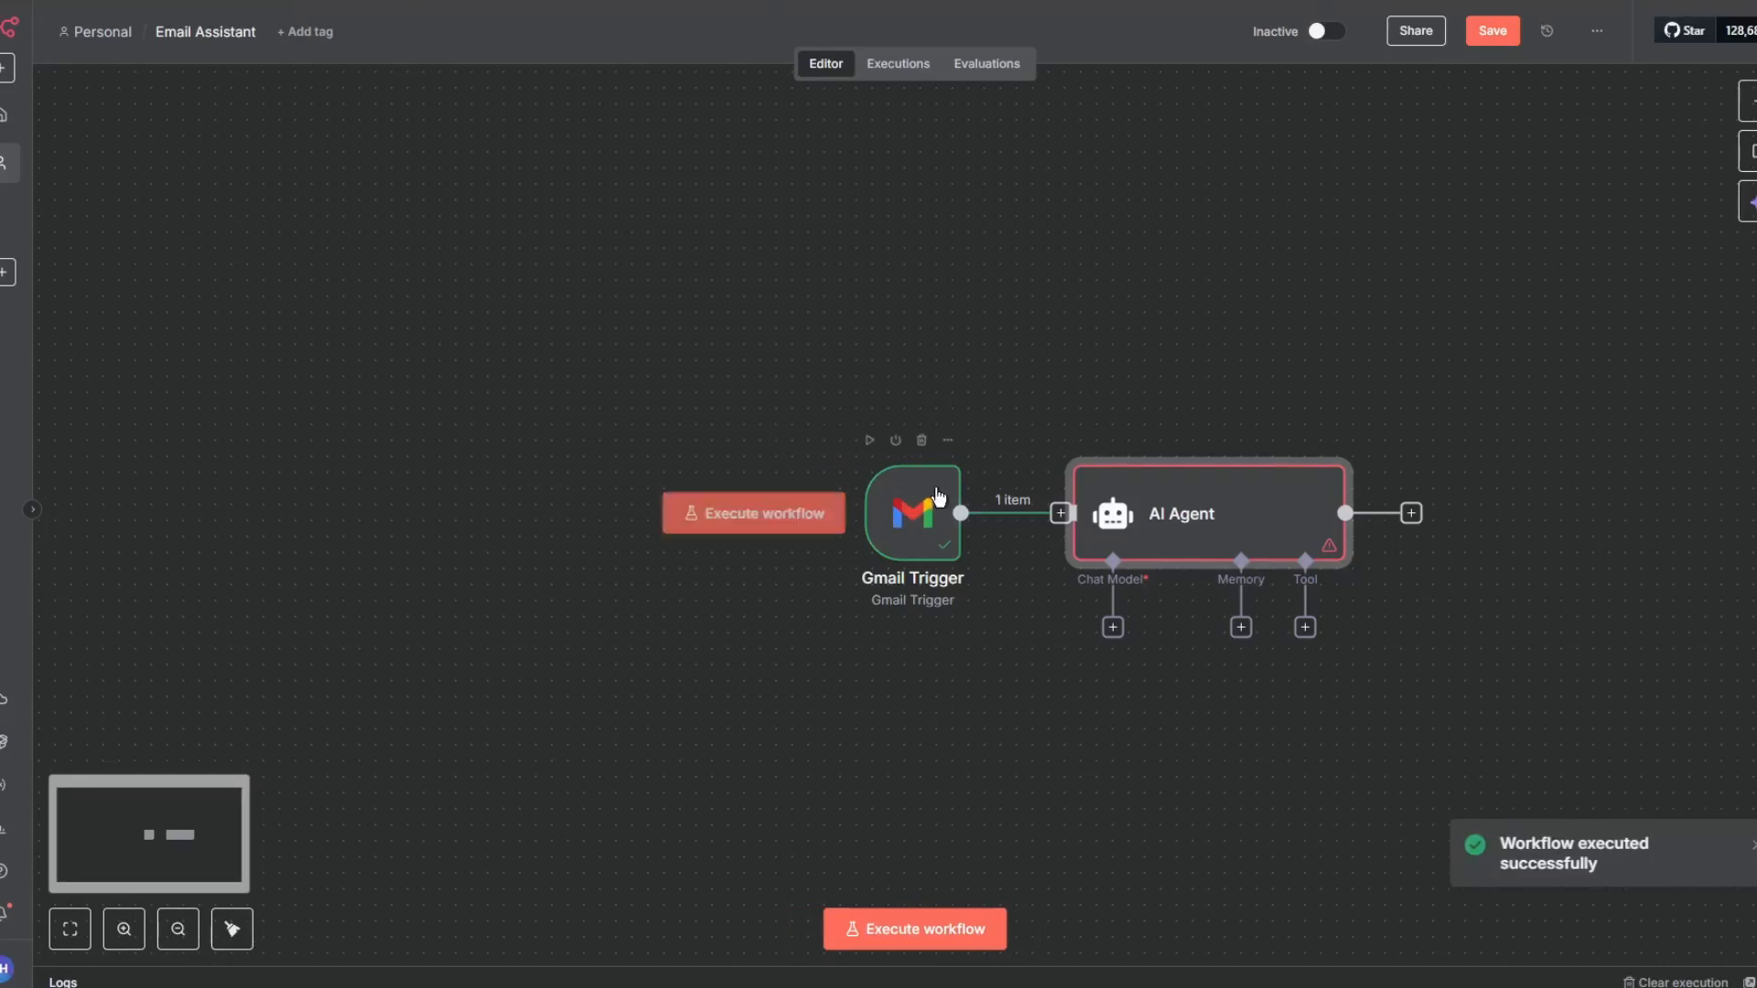
- Examine the Gmail Trigger output fields of the fetched test email, then return to the canvas
double_click(918, 537)
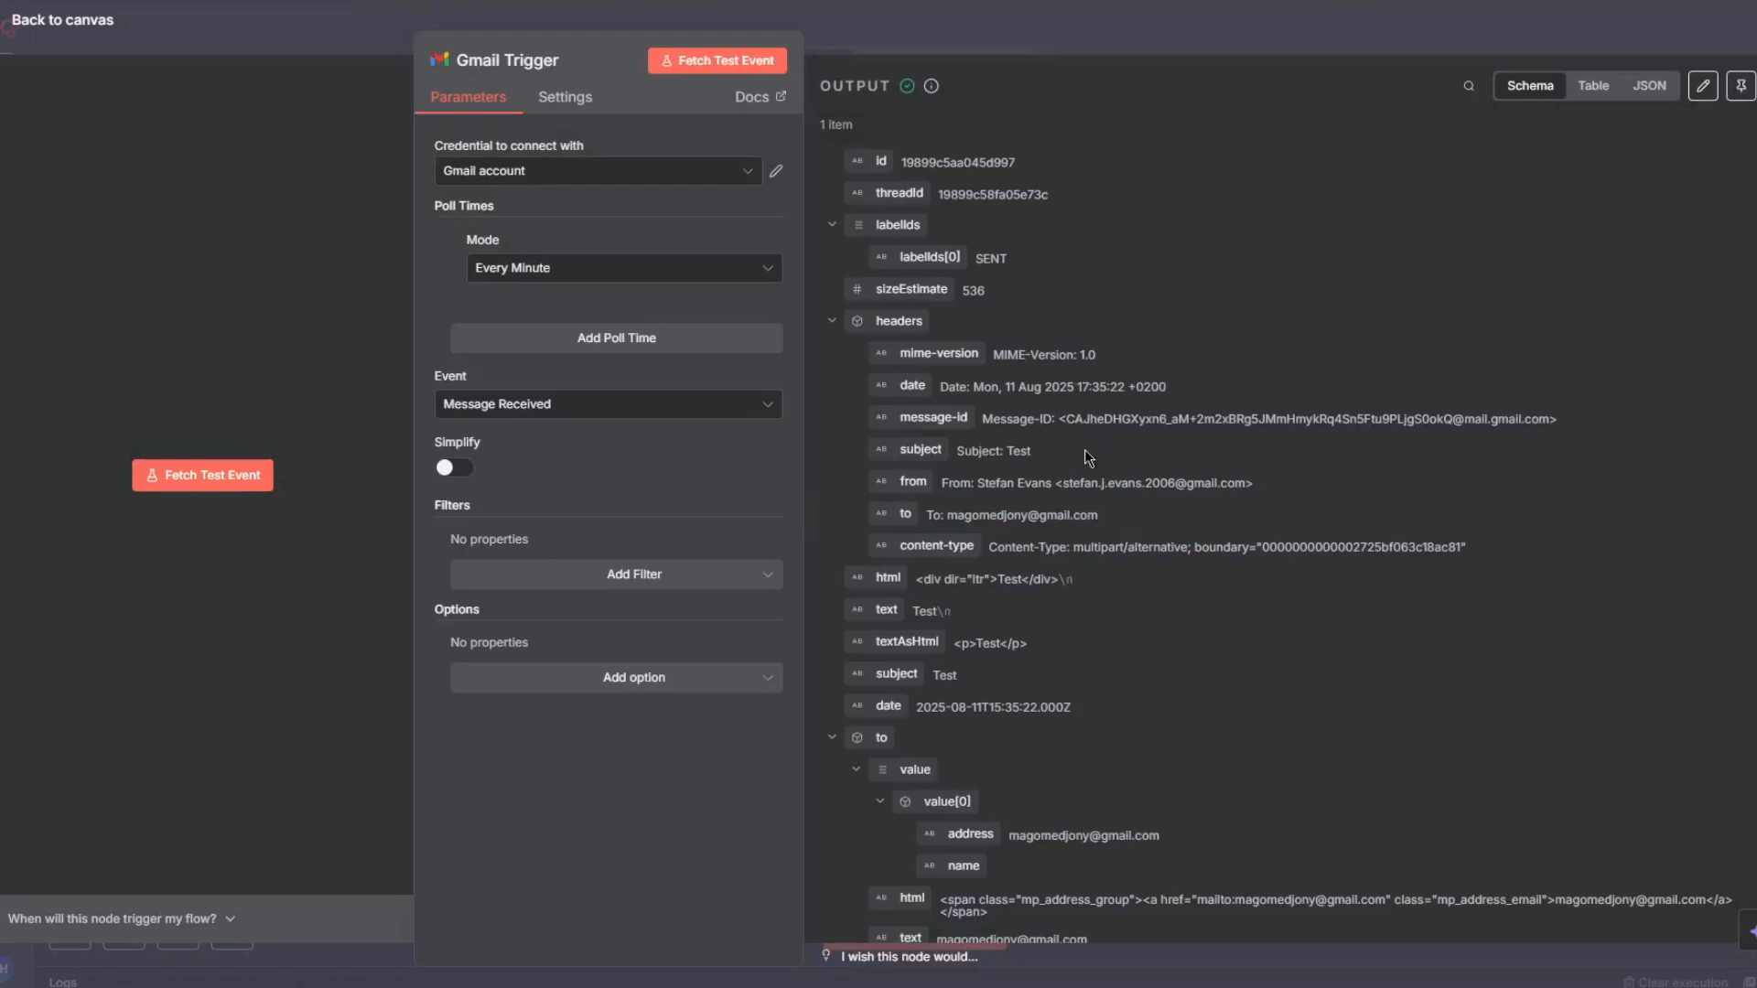
scroll(1087, 447, "down", 3)
scroll(1086, 440, "up", 3)
left_click_drag(895, 483, 1356, 511)
left_click(1344, 498)
left_click_drag(1057, 482, 1238, 483)
left_click(1099, 471)
left_click_drag(1029, 452, 965, 448)
left_click(1132, 474)
scroll(1003, 487, "down", 4)
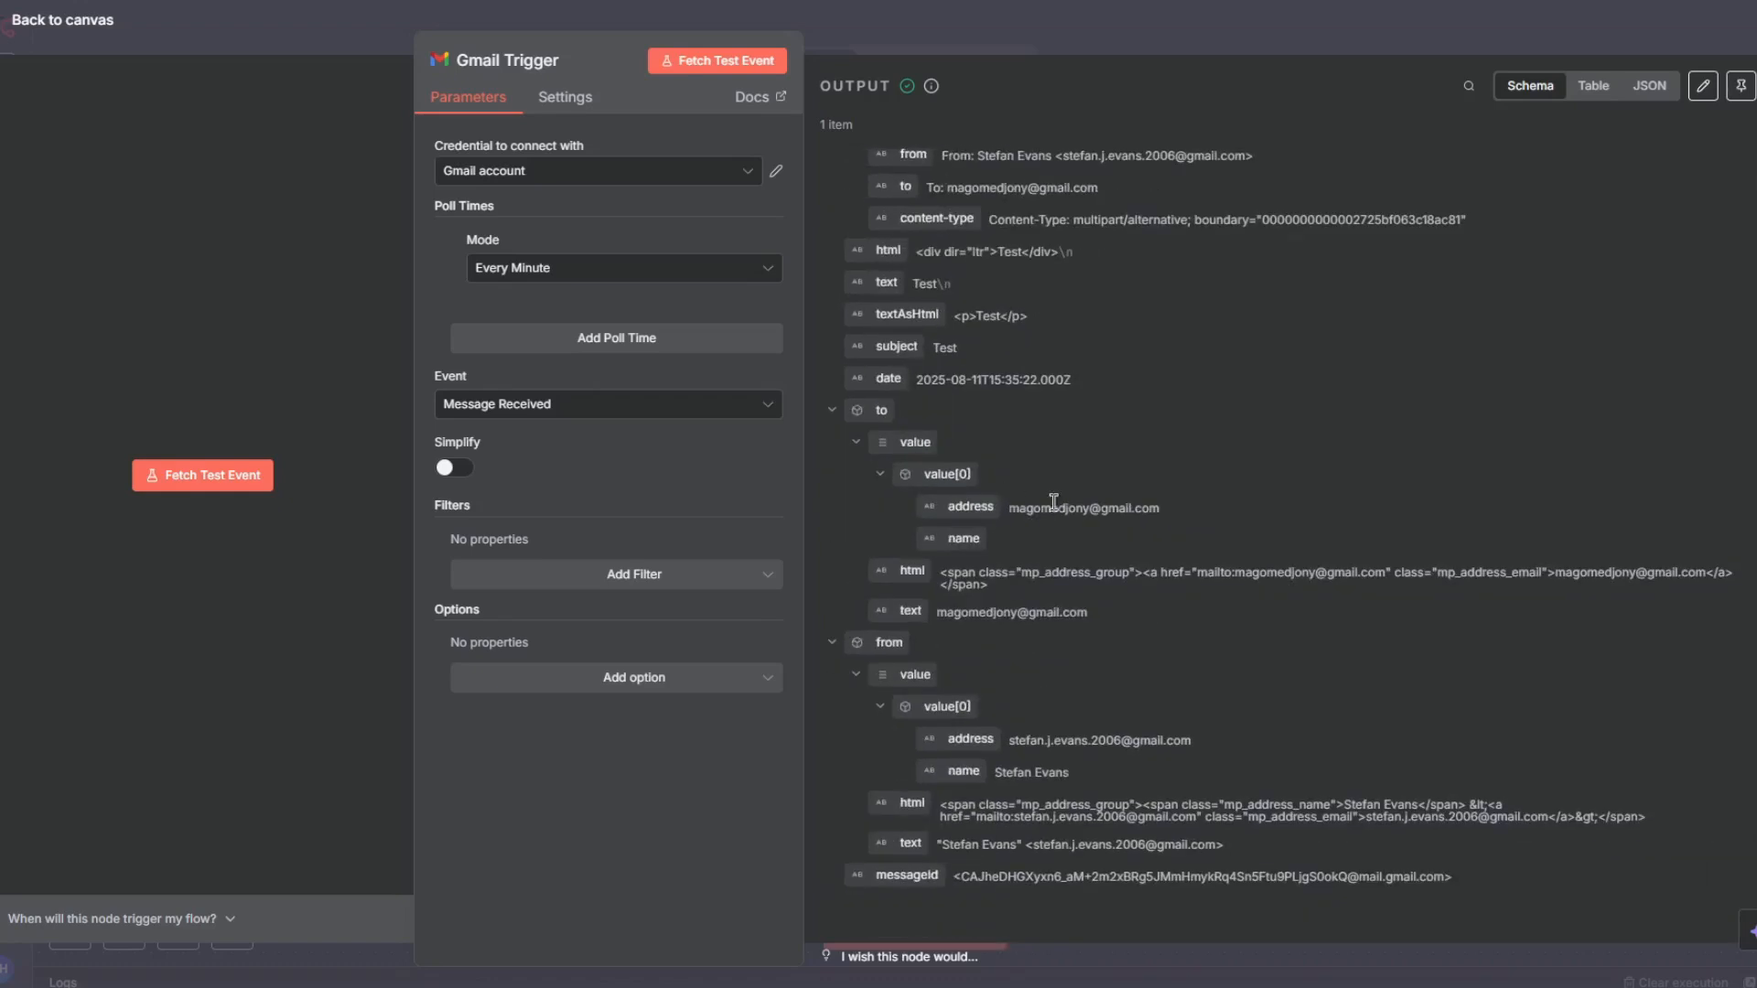
scroll(942, 364, "up", 2)
double_click(884, 449)
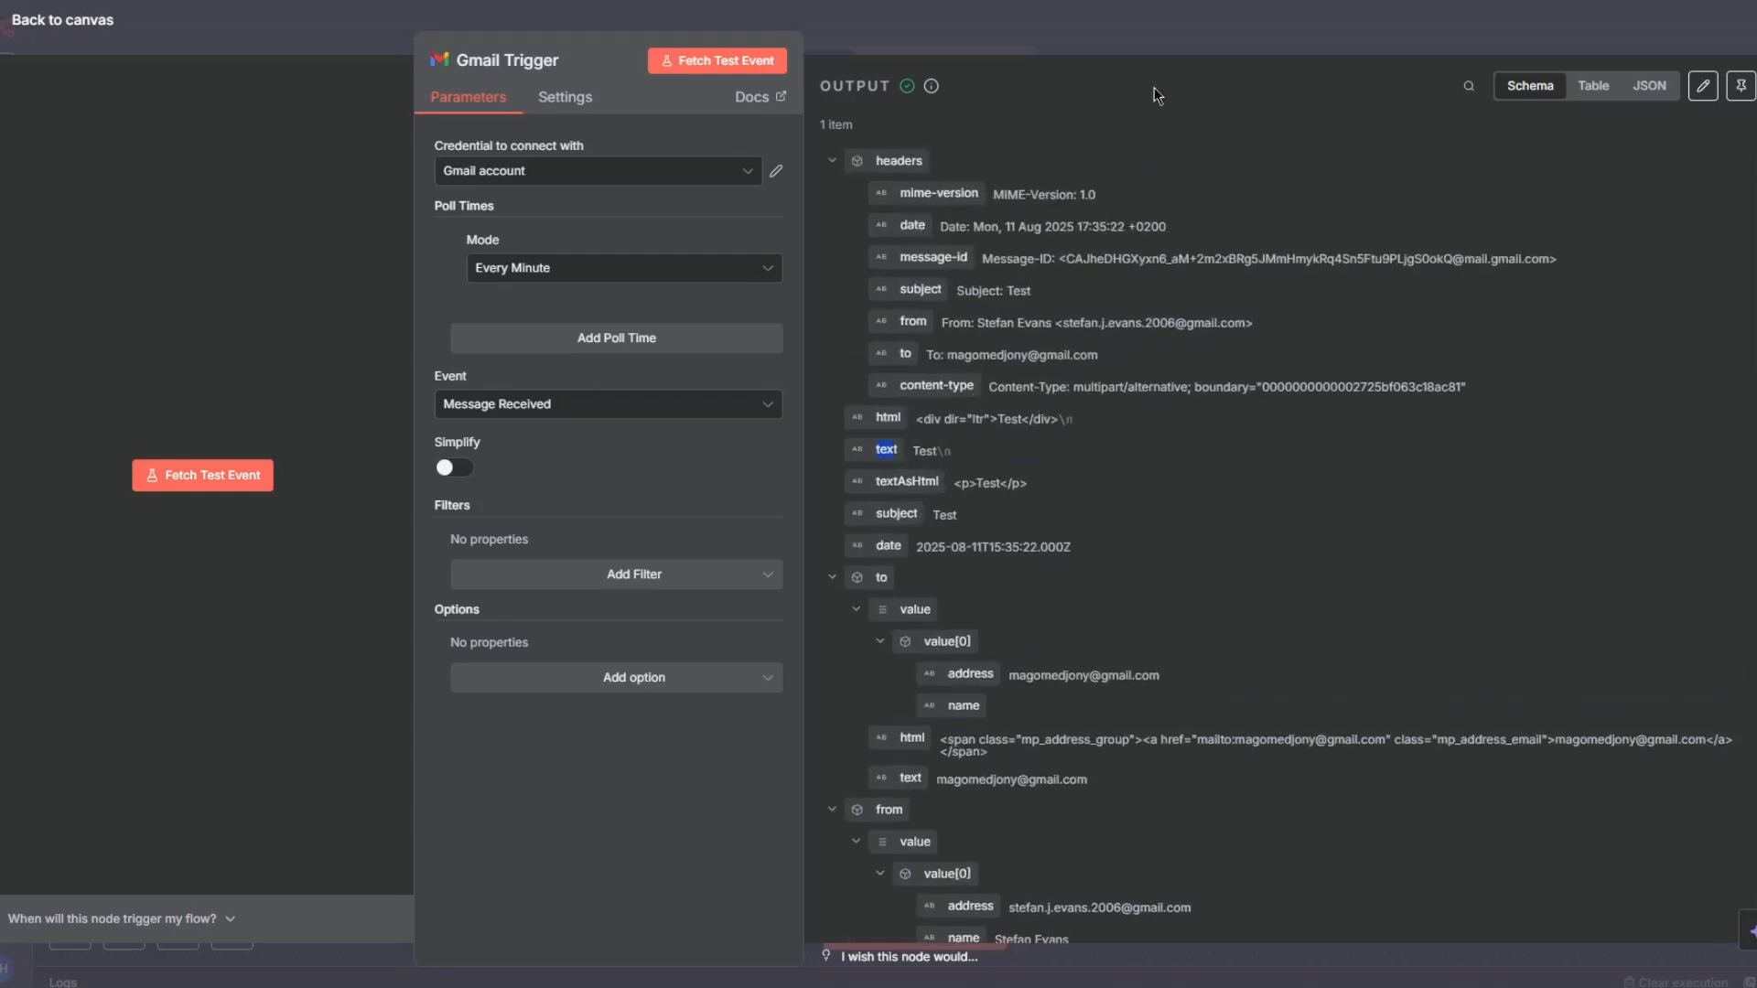
left_click(1177, 42)
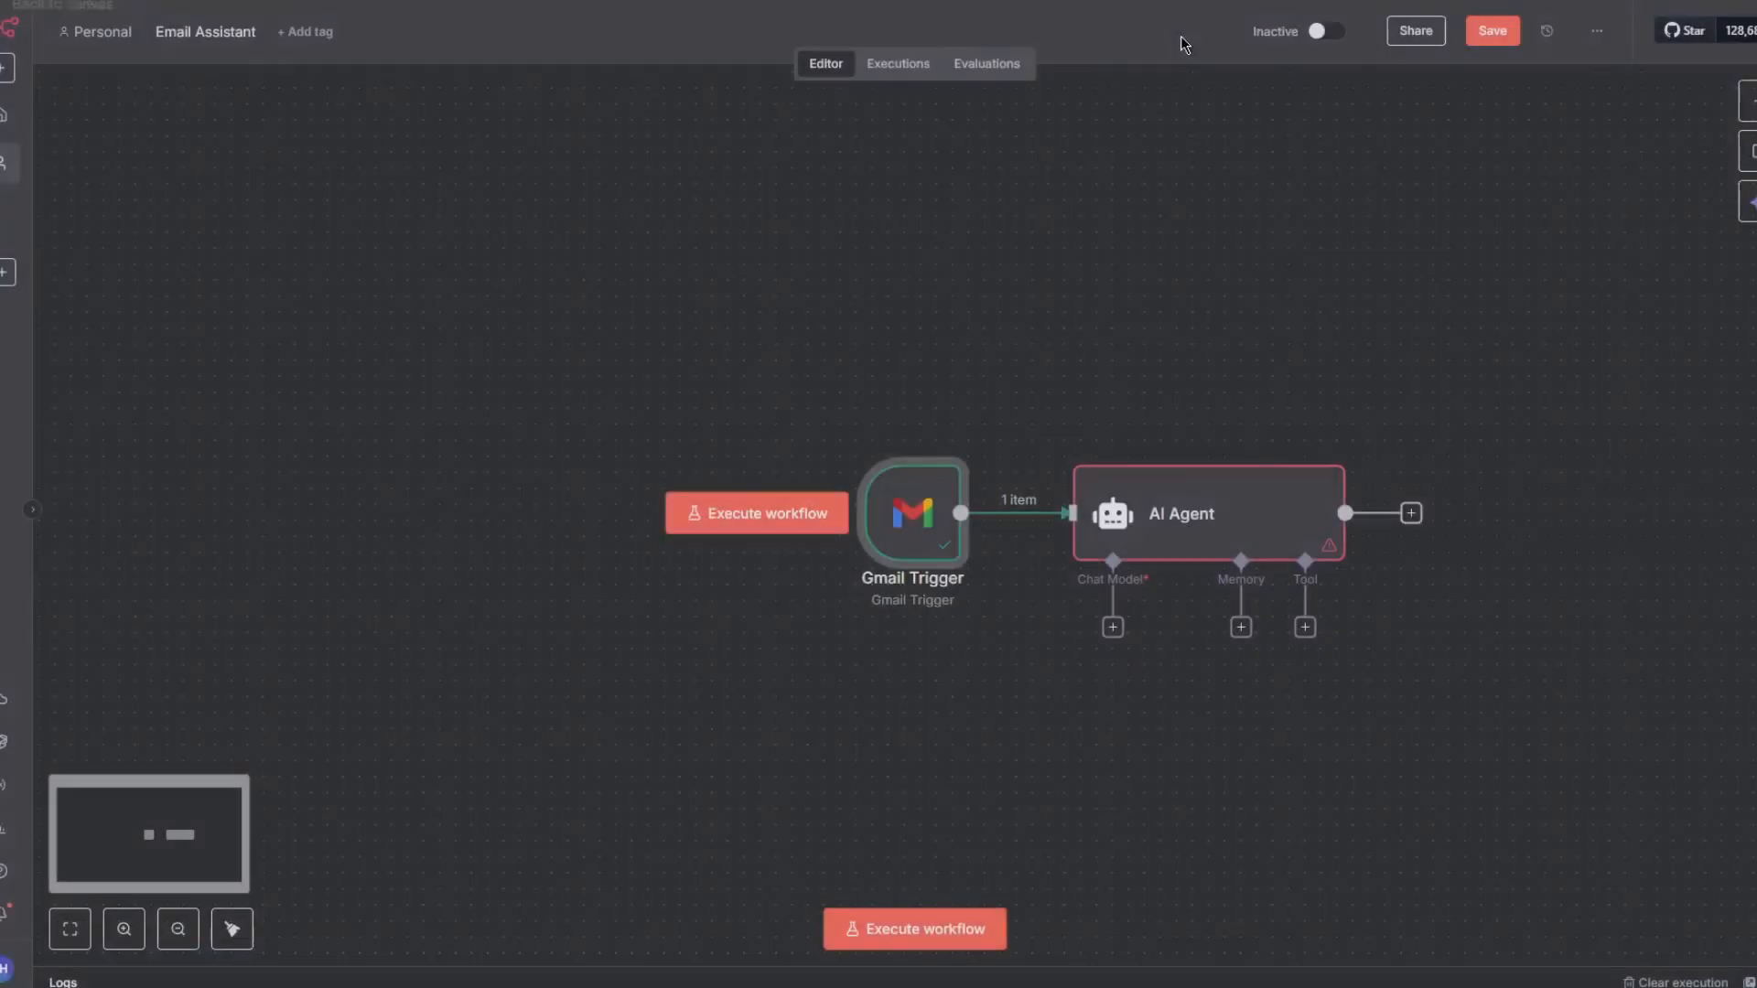
- Switch the AI Agent prompt to an expression and map a "User Email:" line to the sender's from.value[0].address field
double_click(1183, 538)
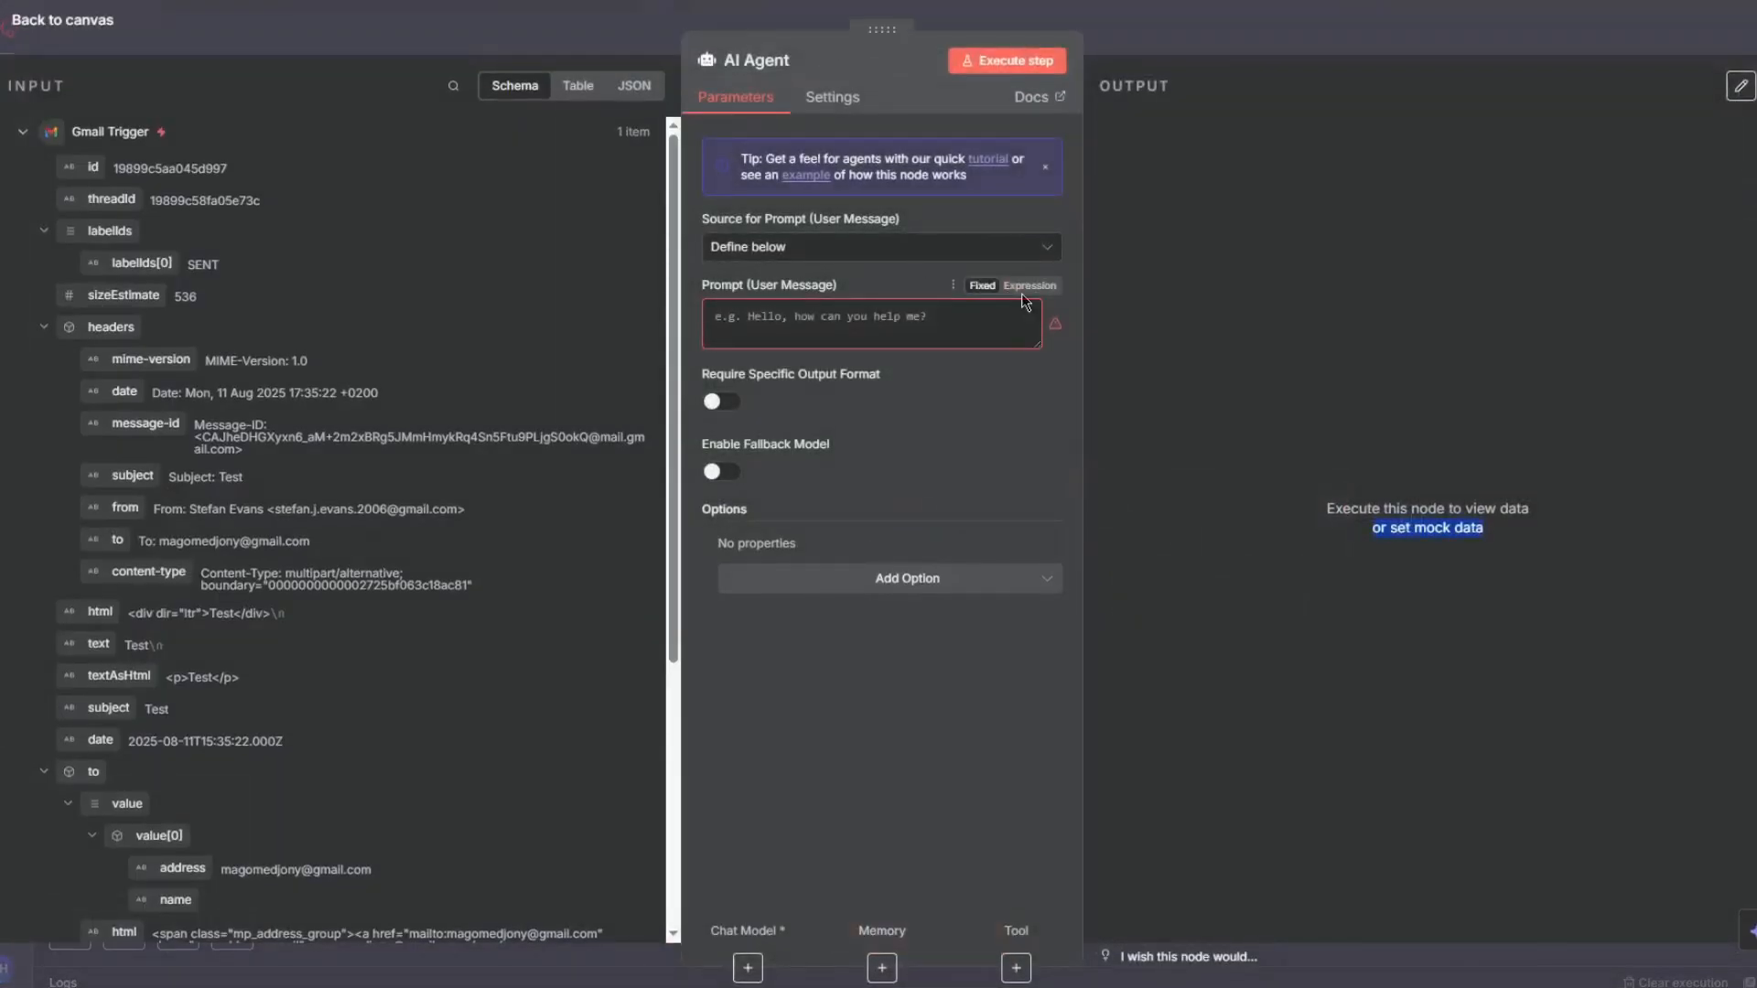
left_click(1034, 289)
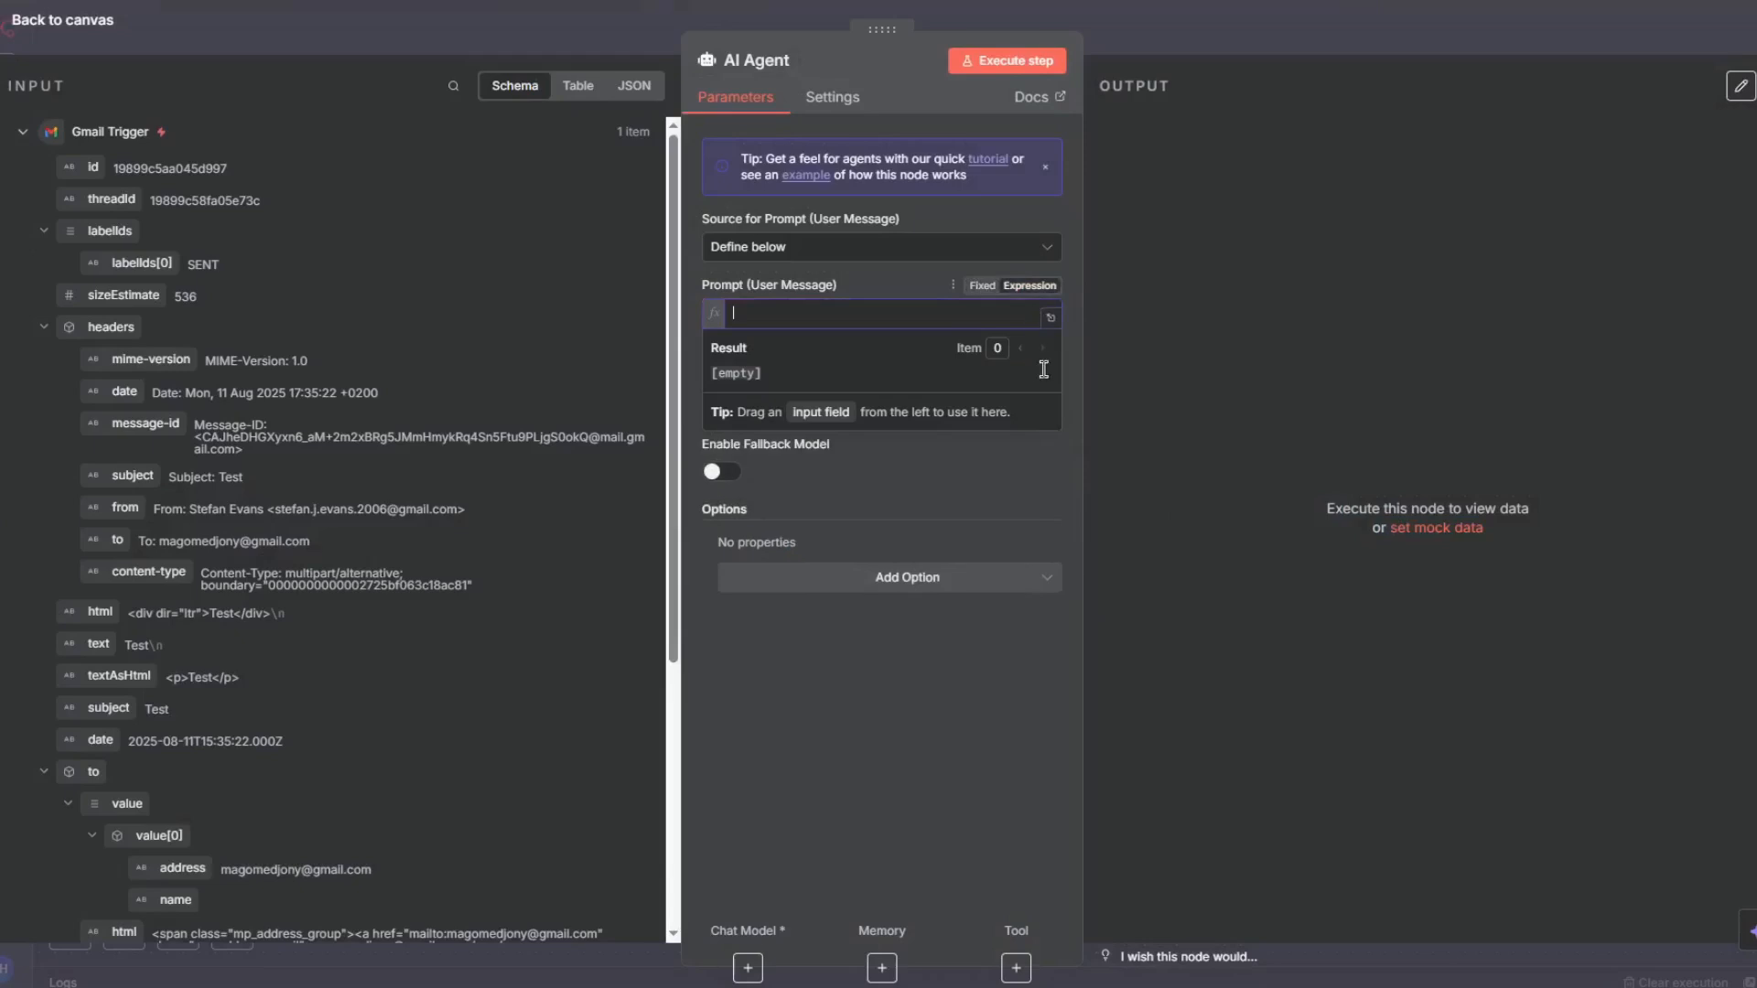
left_click(1051, 320)
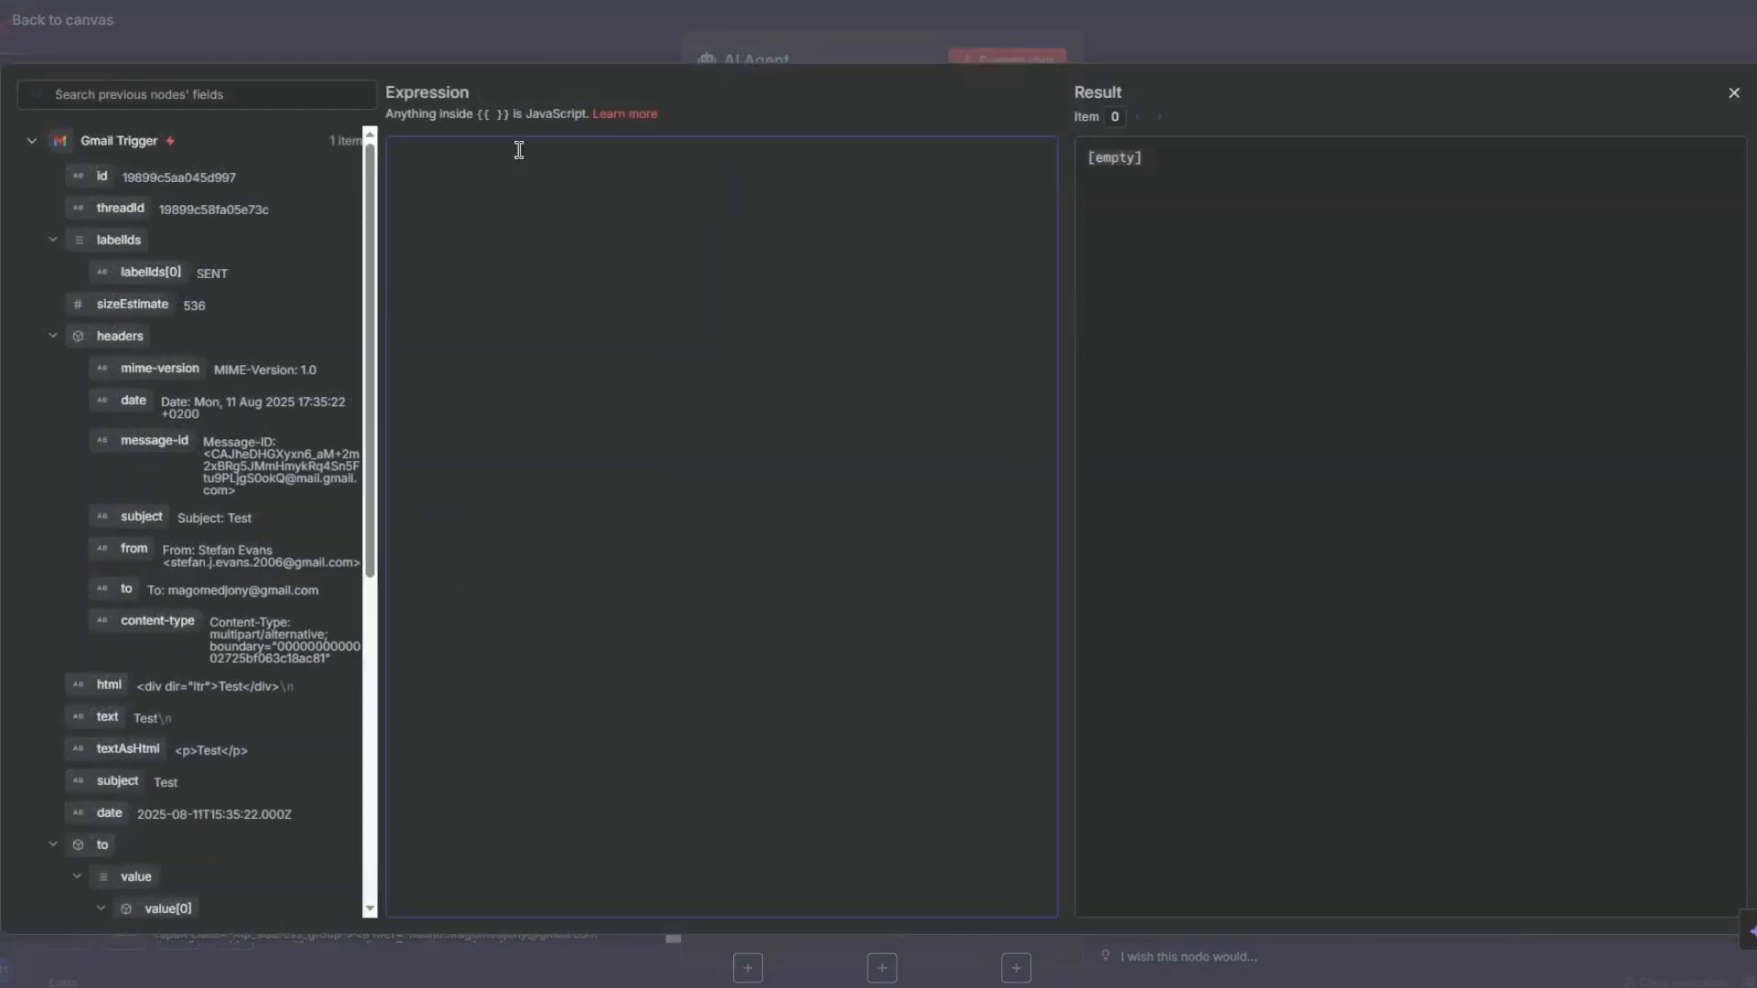
type("User Email:")
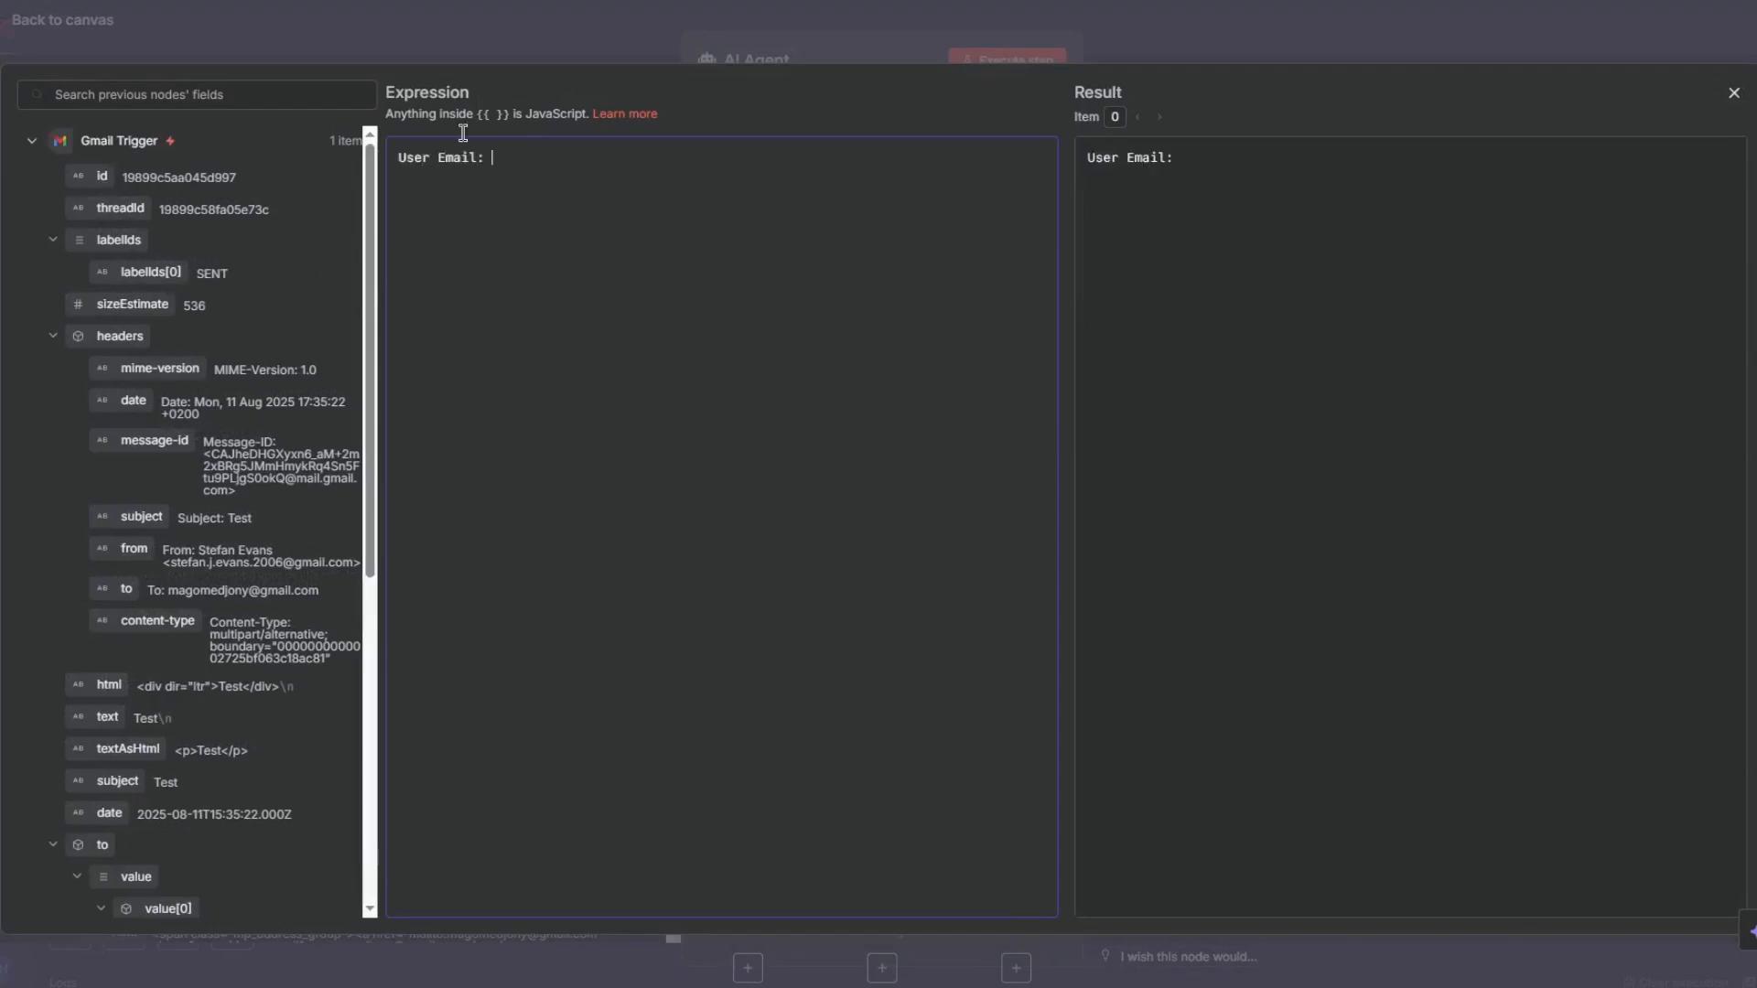
left_click_drag(133, 549, 562, 162)
left_click(730, 157)
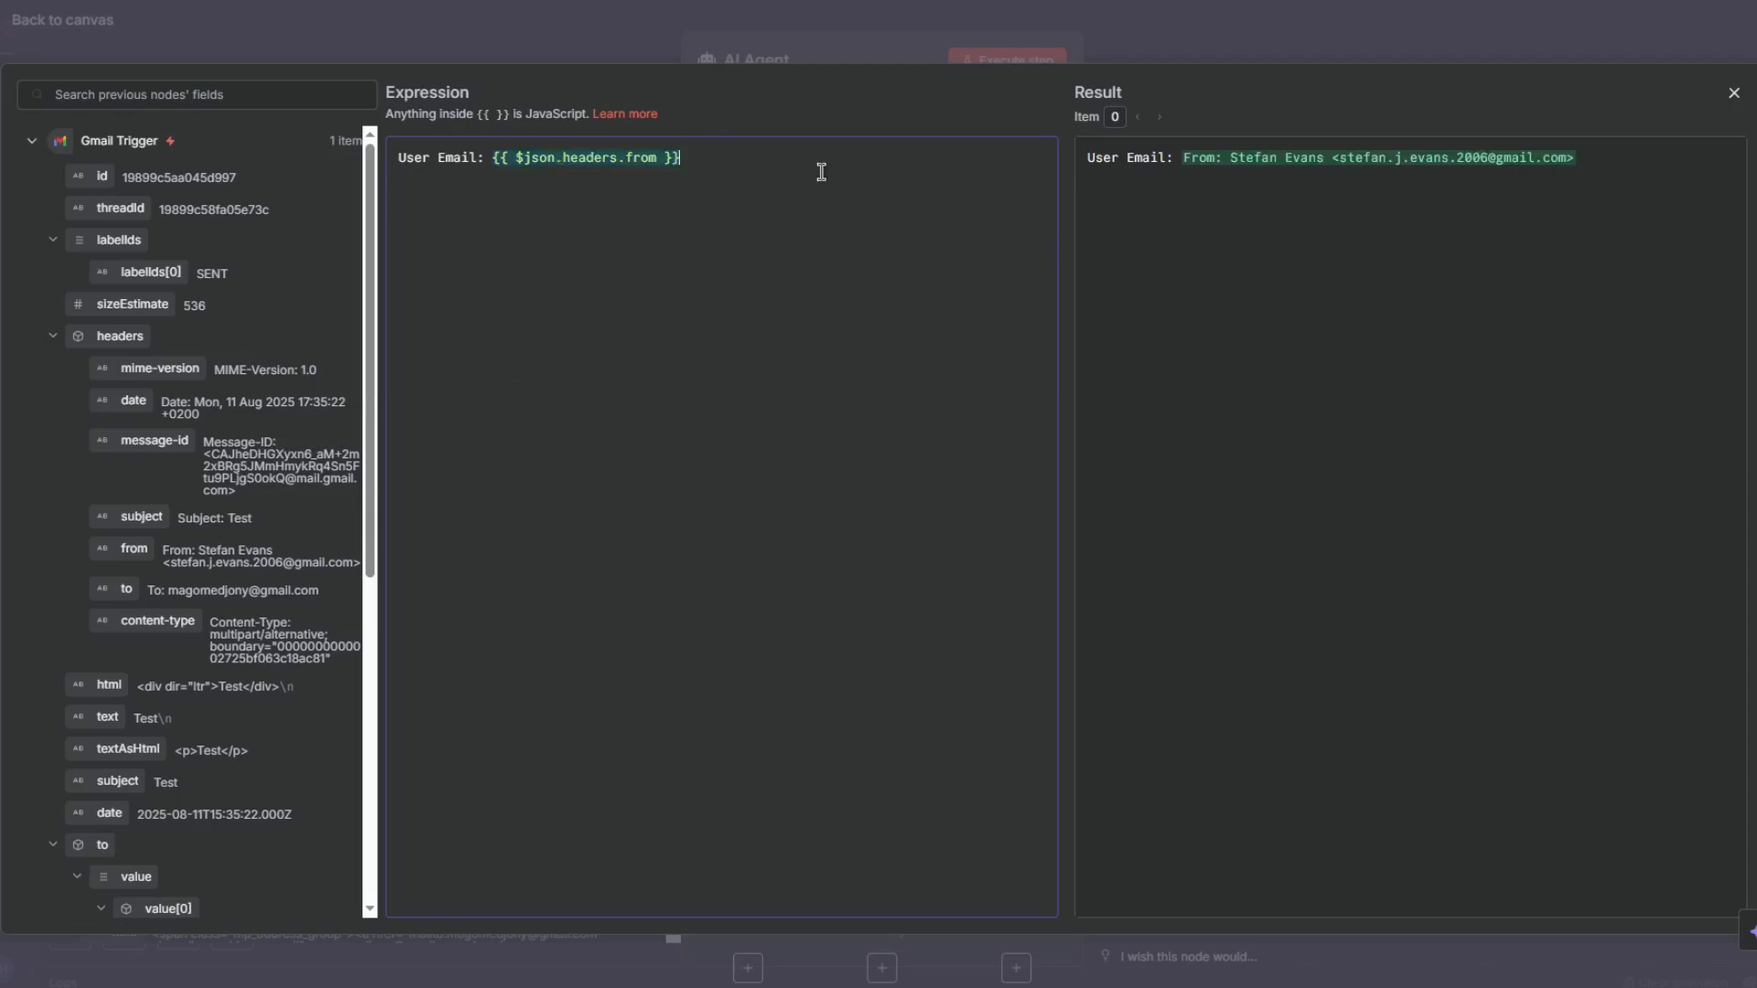
scroll(304, 488, "down", 5)
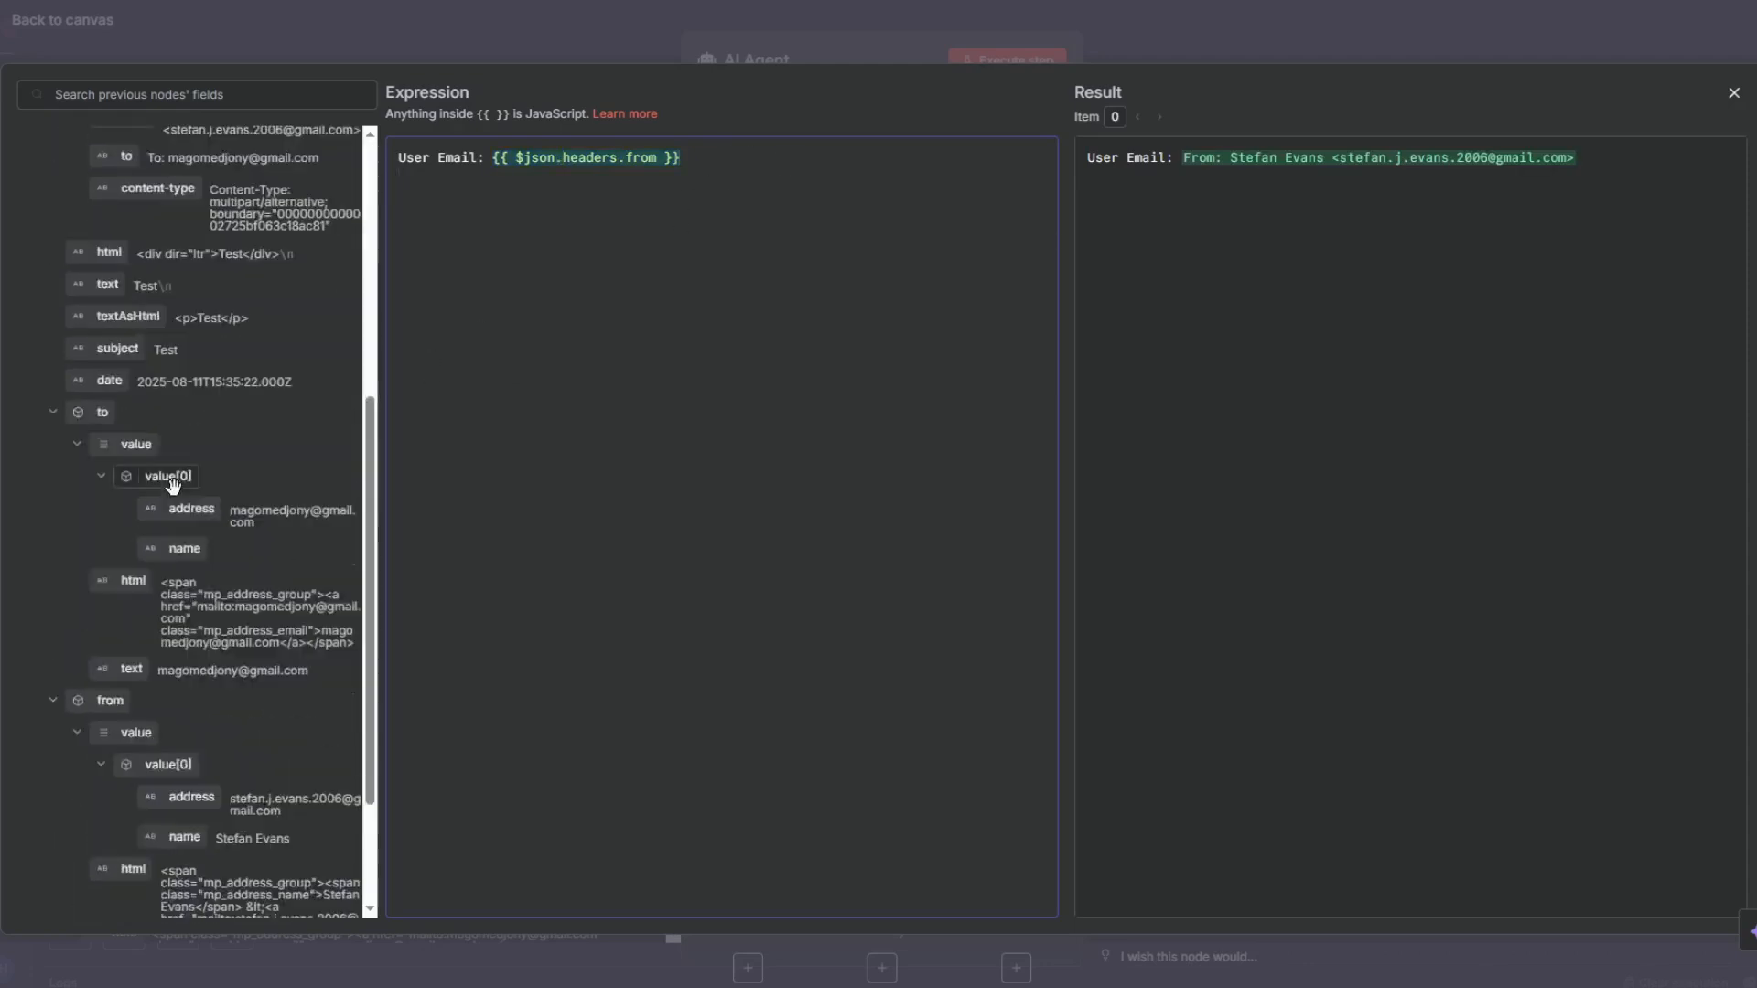
scroll(288, 506, "down", 2)
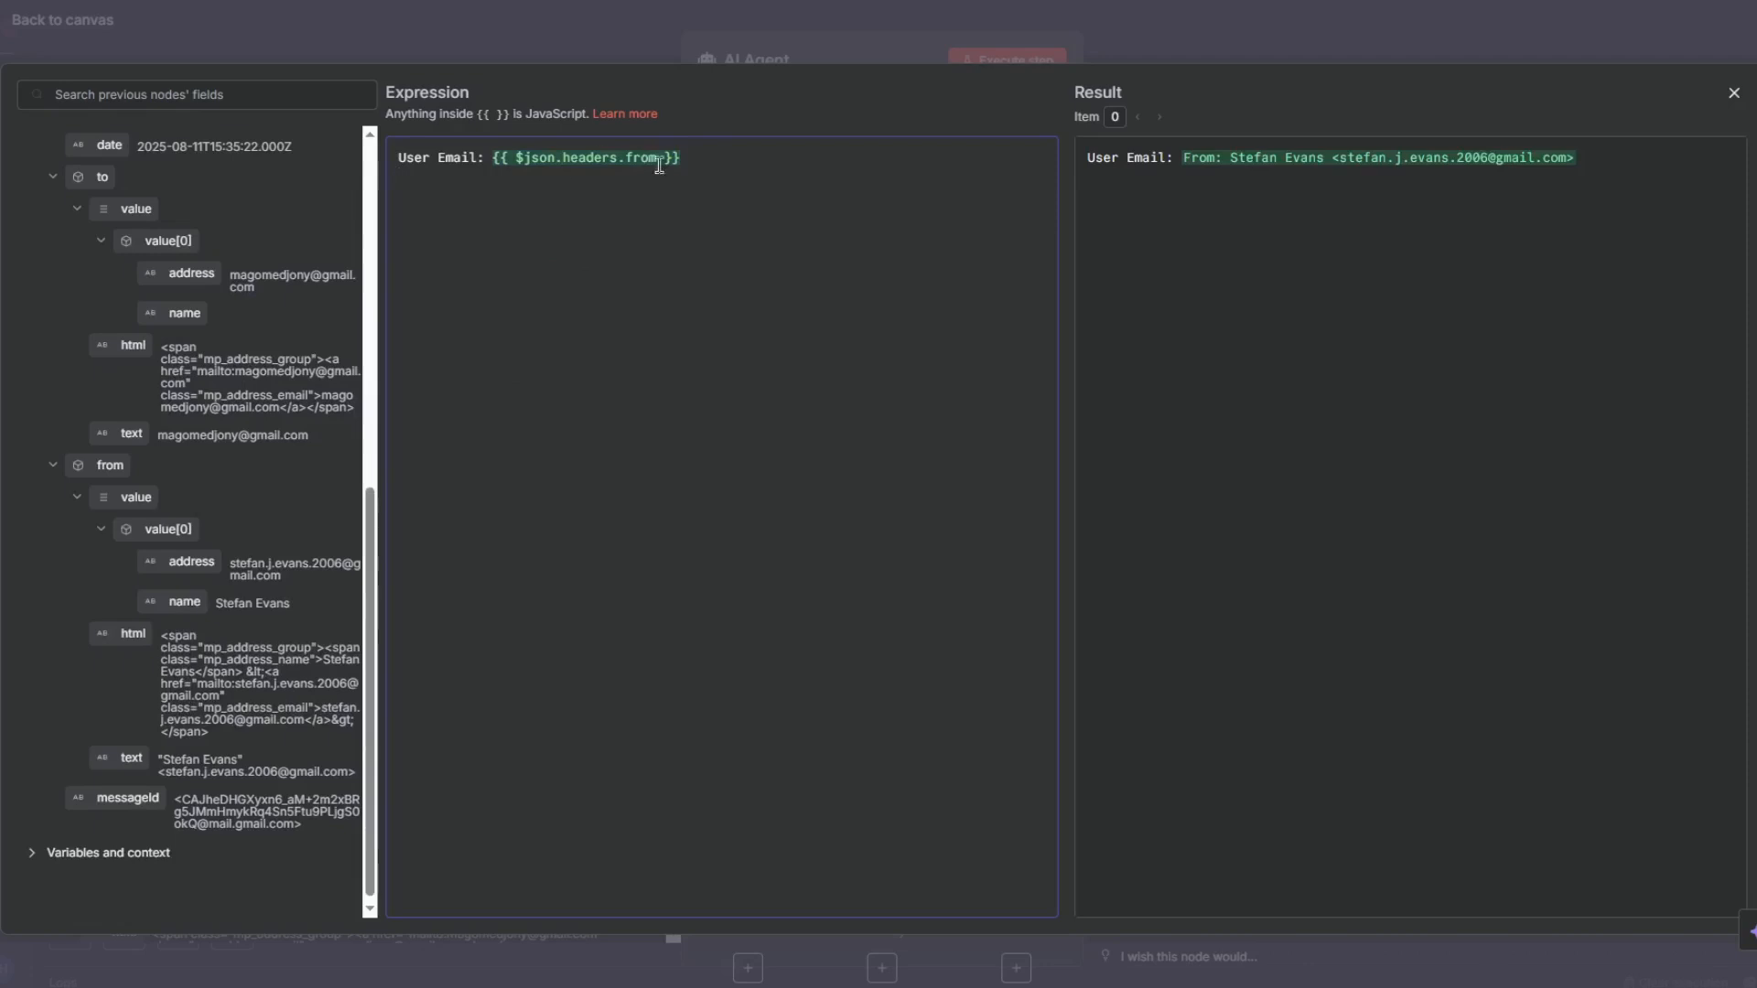
left_click(491, 160, "shift")
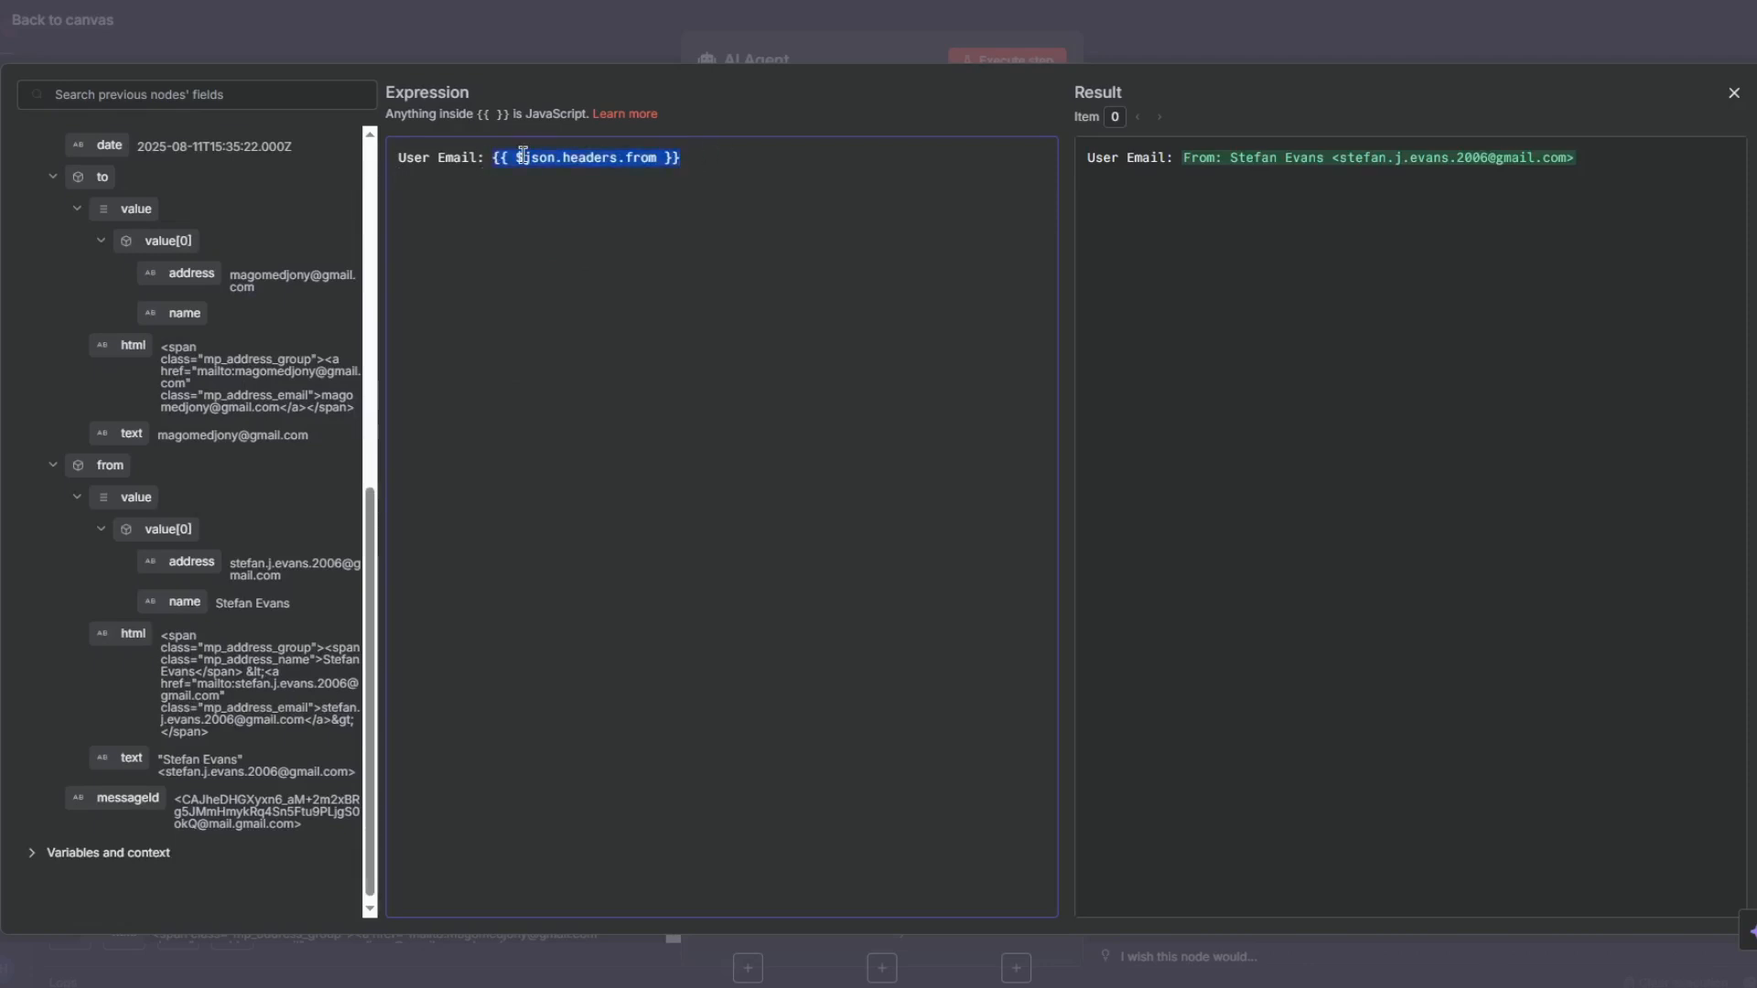
key("BackSpace")
left_click_drag(157, 595, 157, 597)
left_click_drag(179, 563, 530, 156)
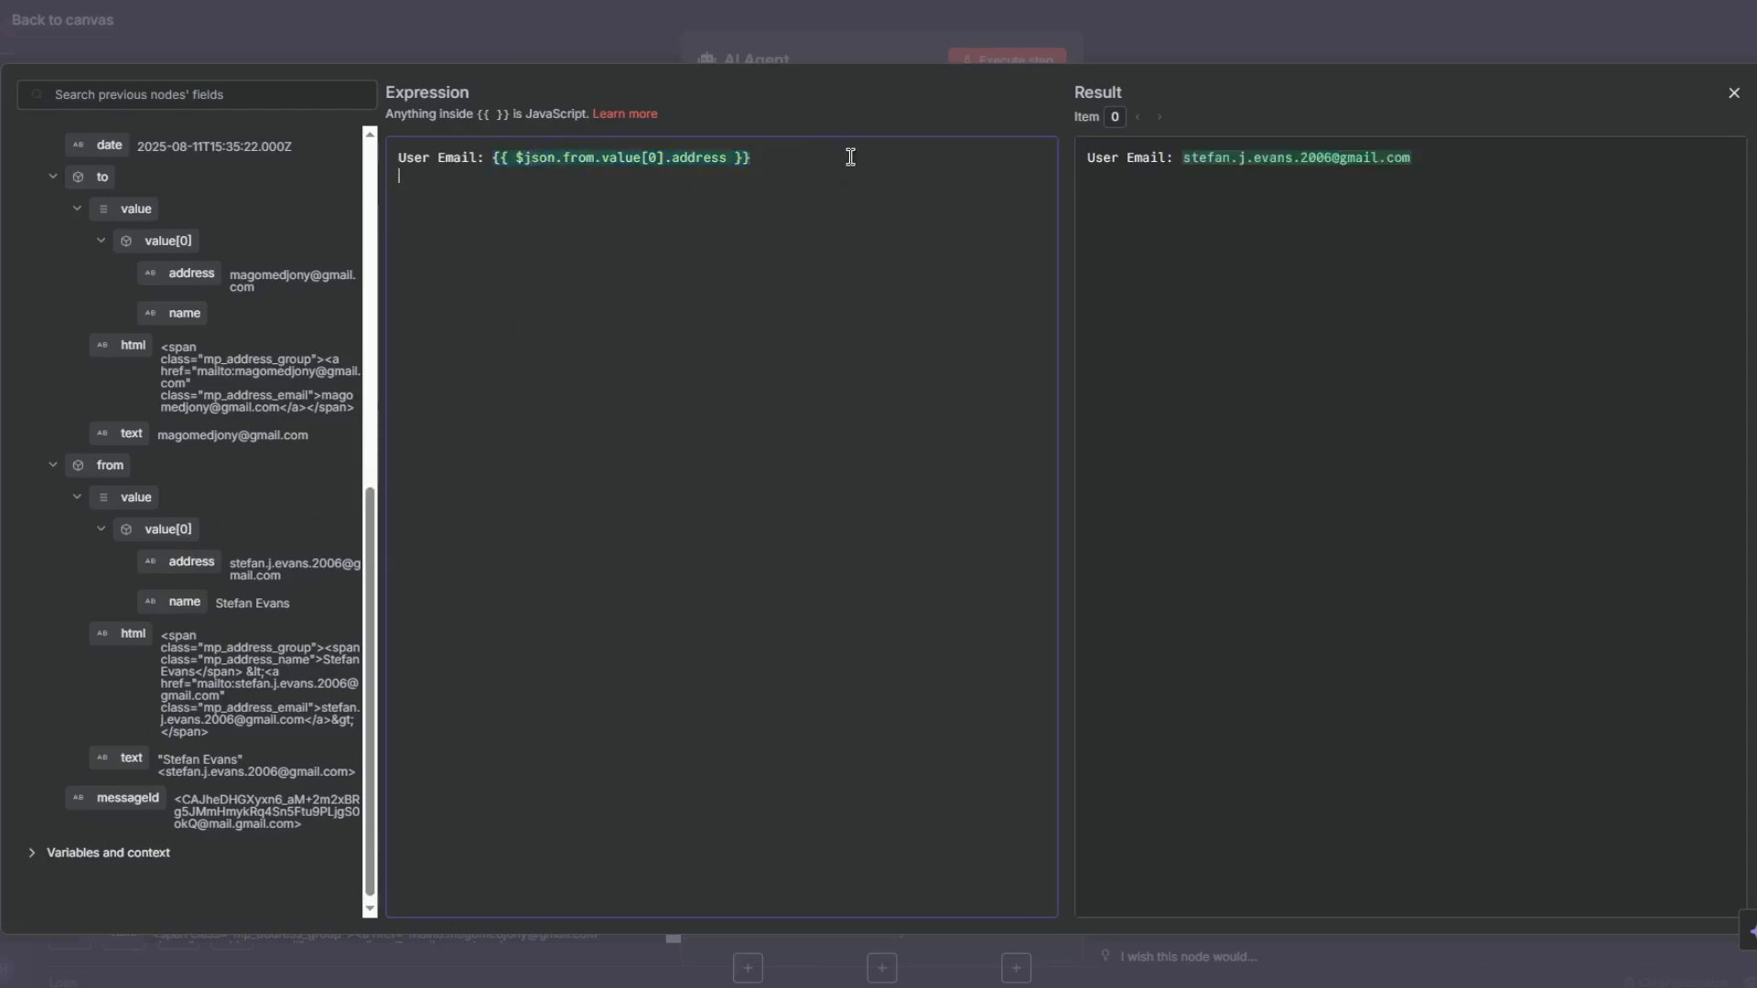
- Add a "User name:" line mapped to the sender's name and a "User Message:" line mapped to the email text
type(":")
left_click_drag(172, 601, 584, 191)
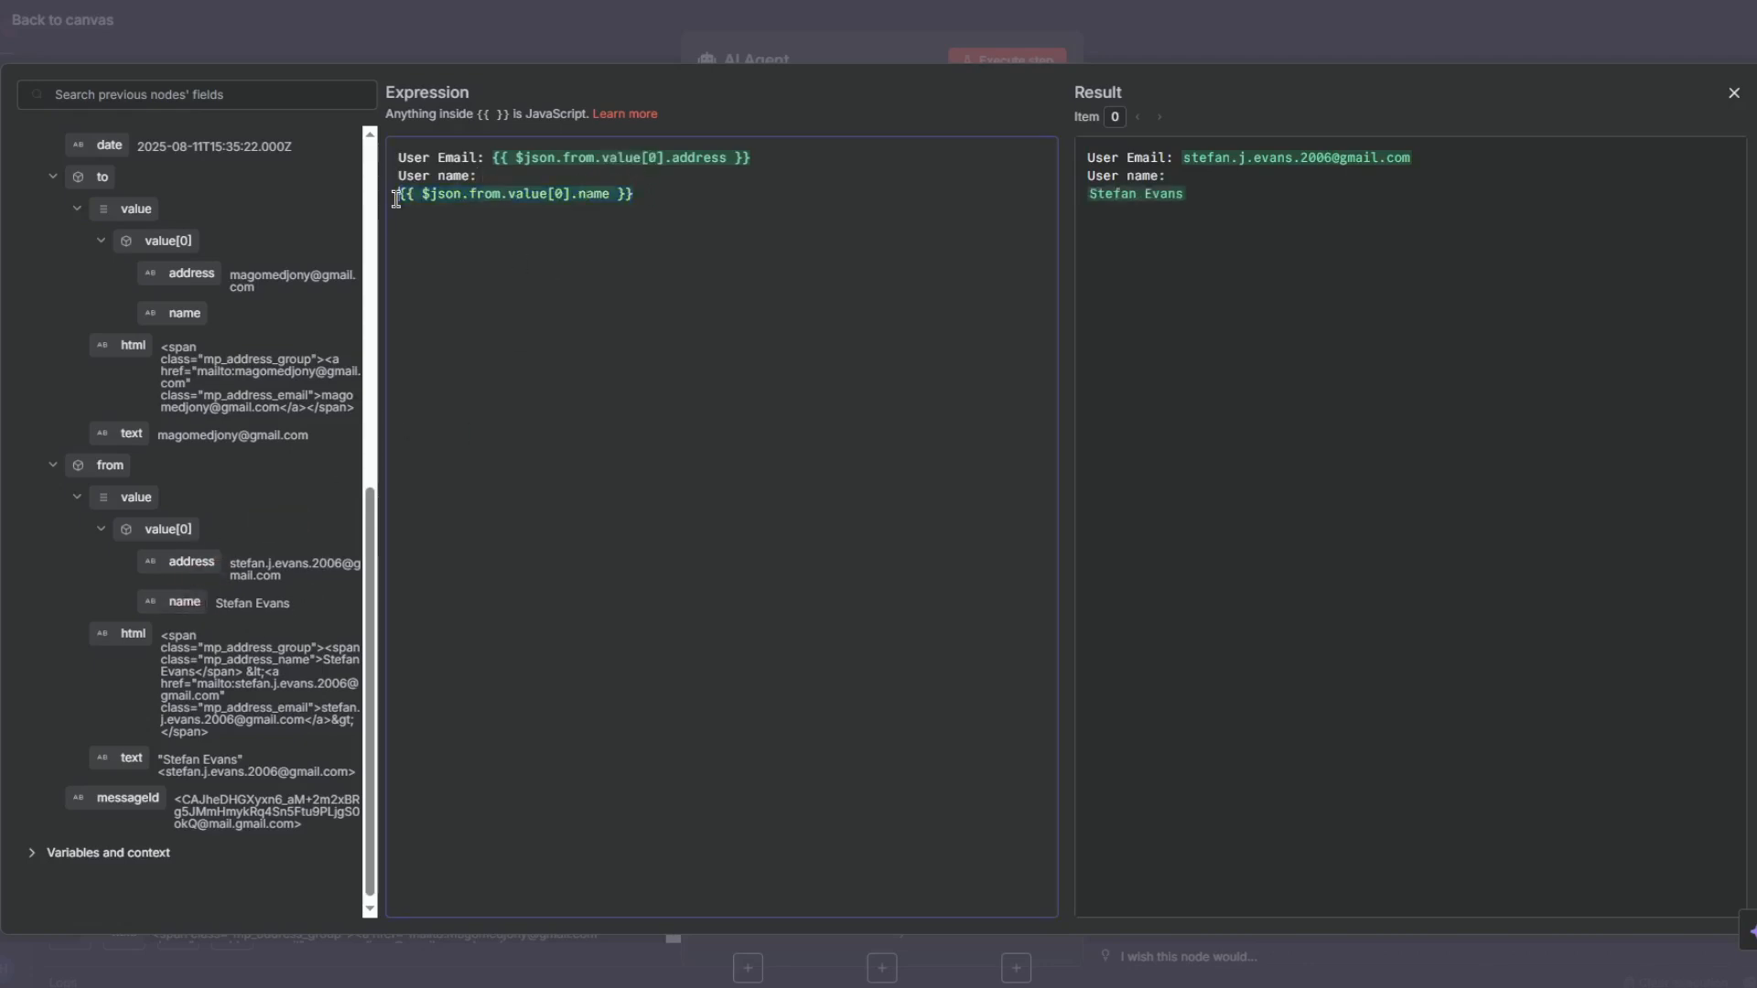
key("BackSpace")
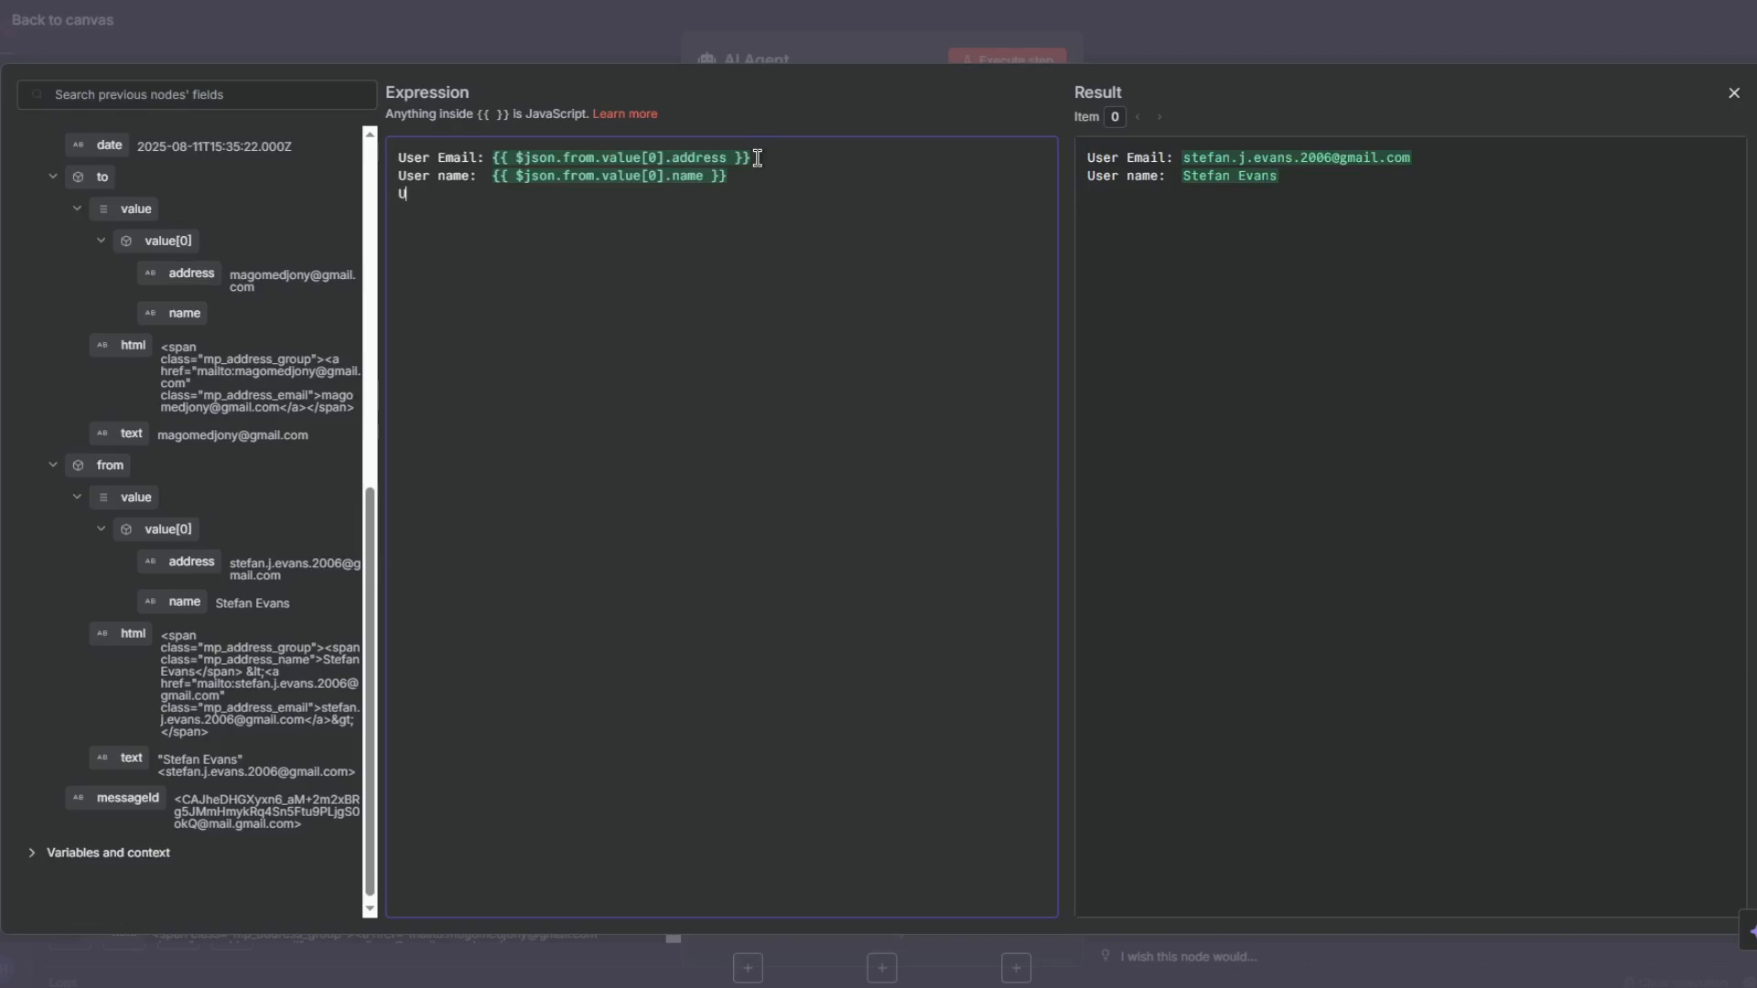
type("Message:")
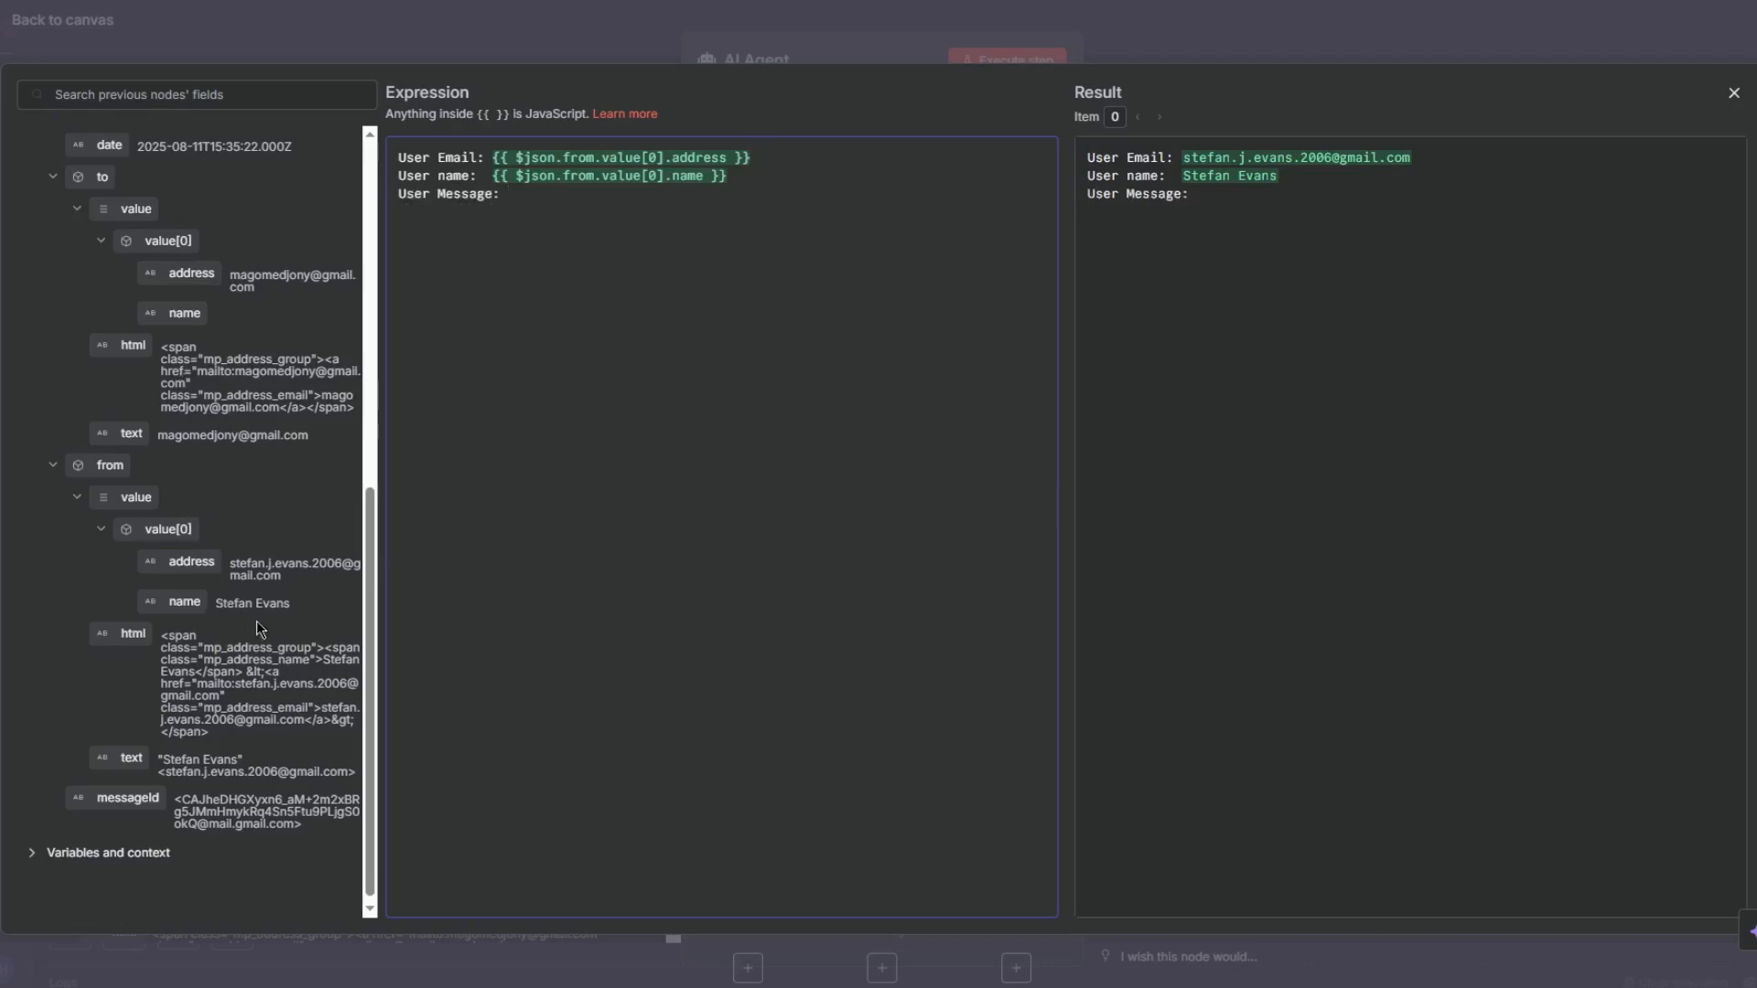
scroll(221, 454, "up", 4)
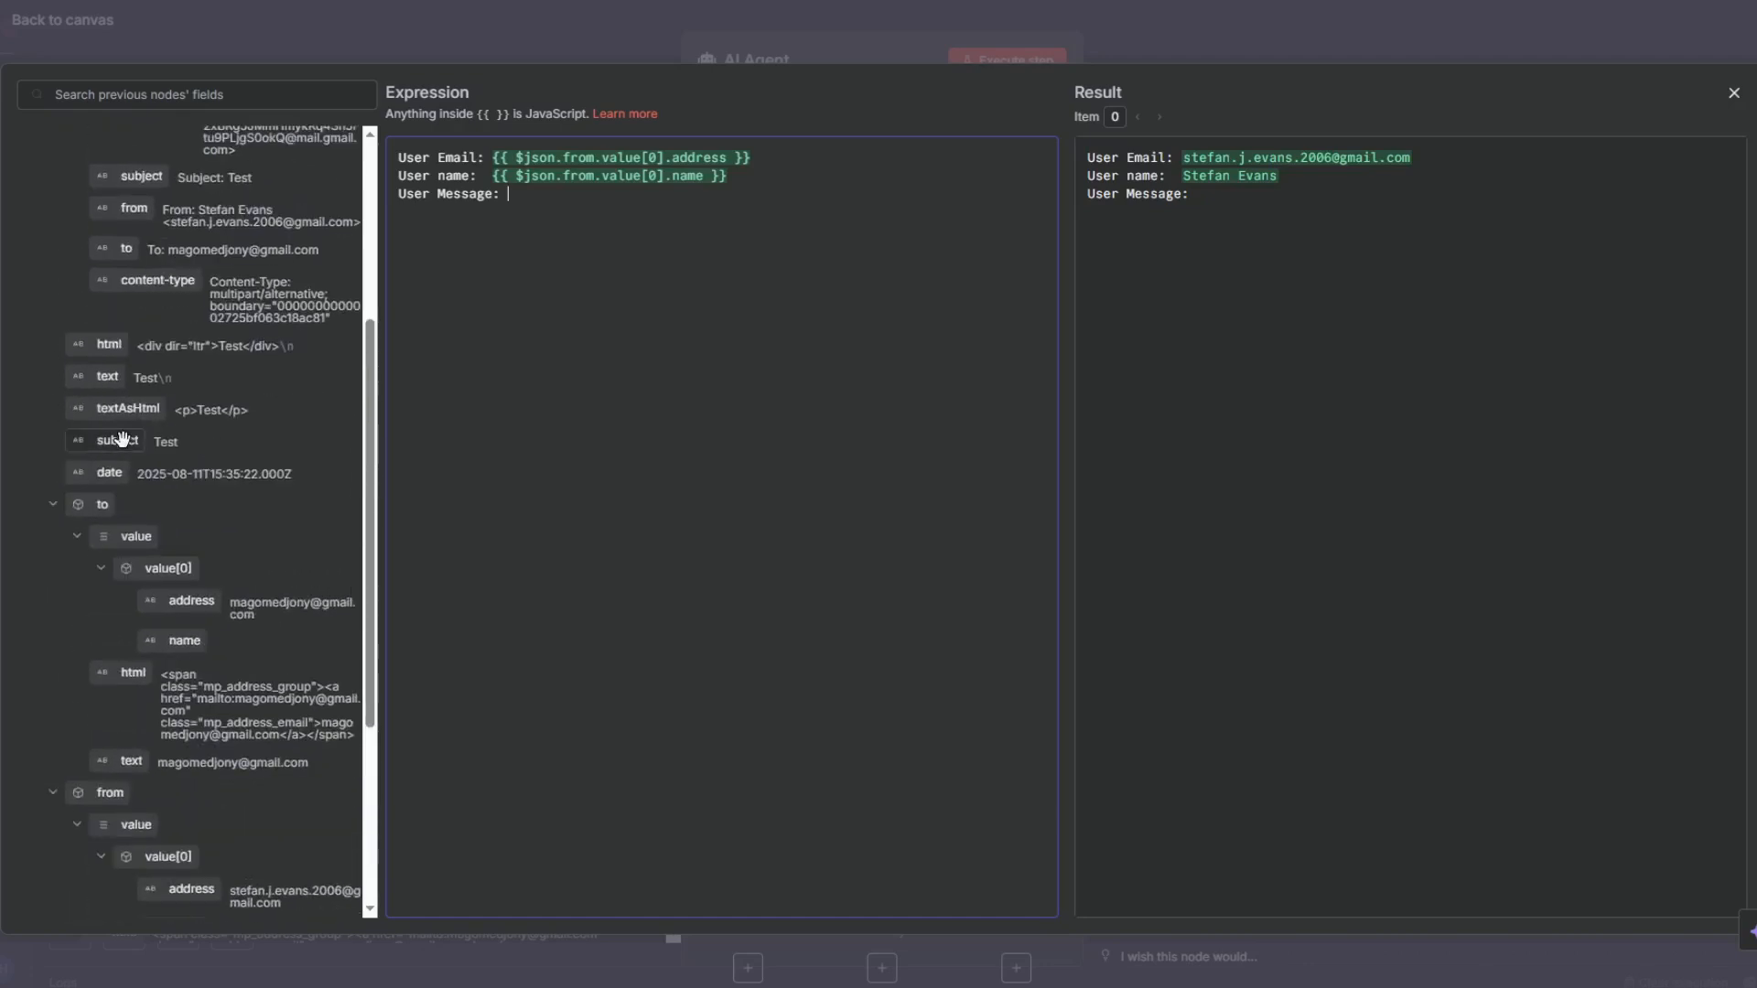
left_click_drag(120, 378, 579, 198)
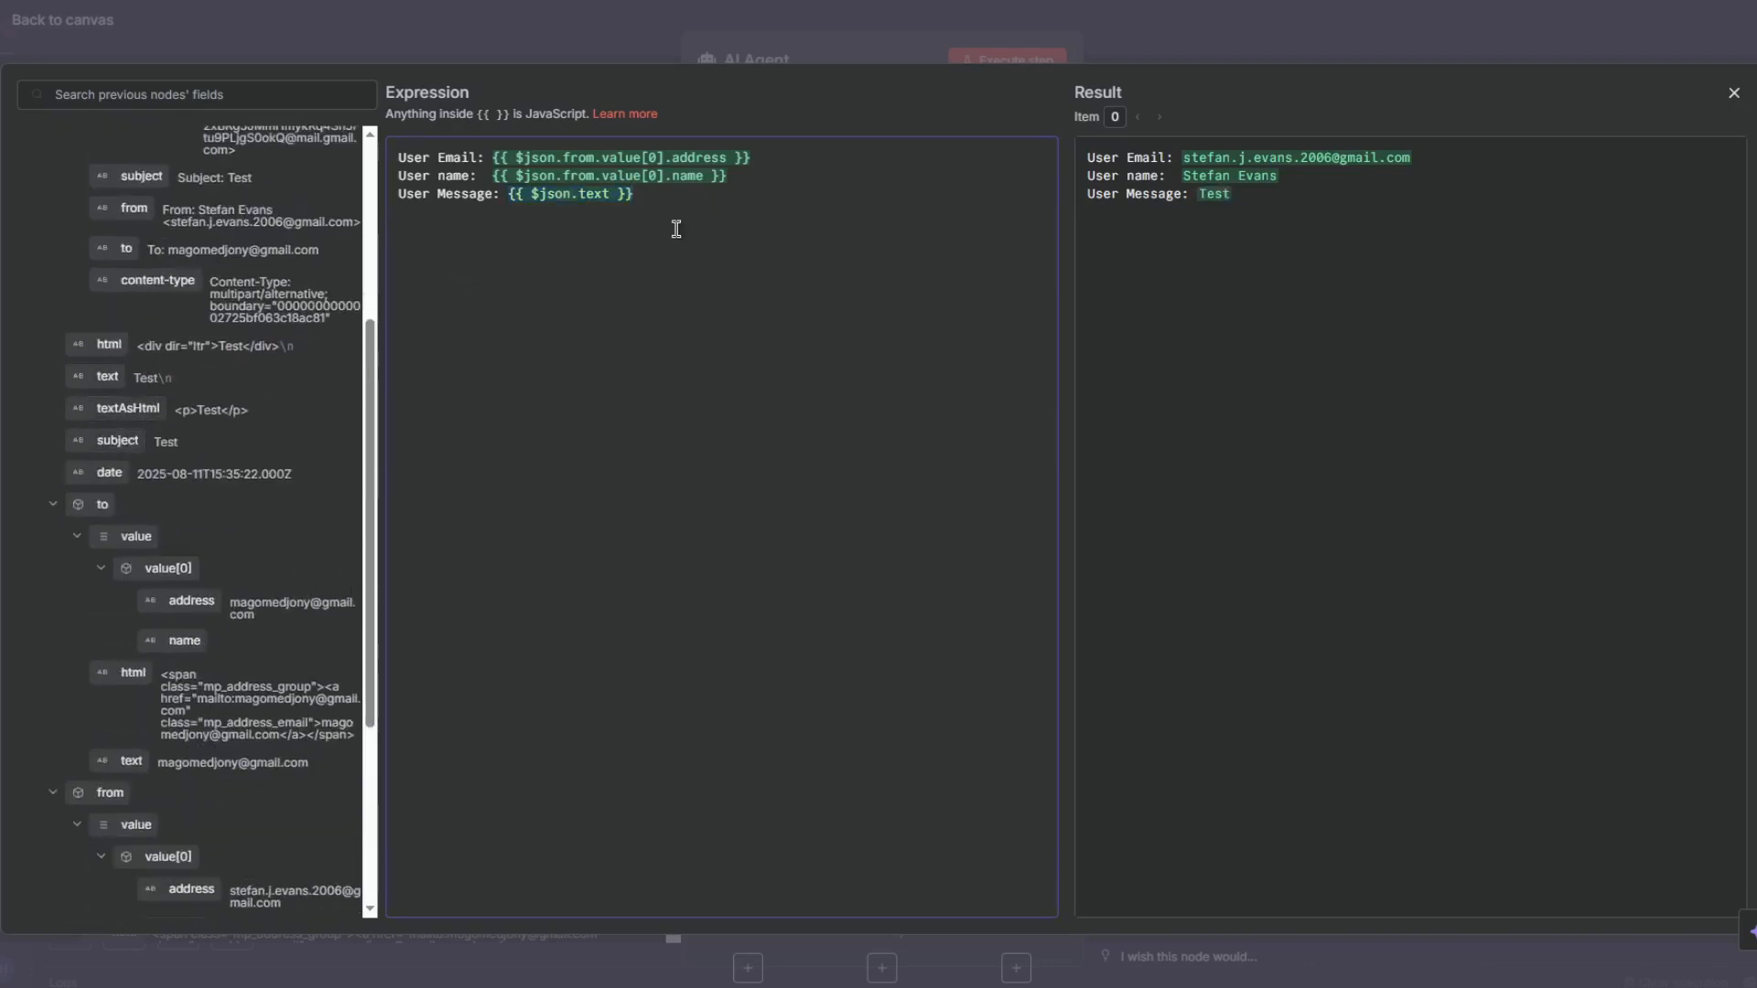
- Add a "Subject:" line mapped to the email subject and close the expression editor
type("ject")
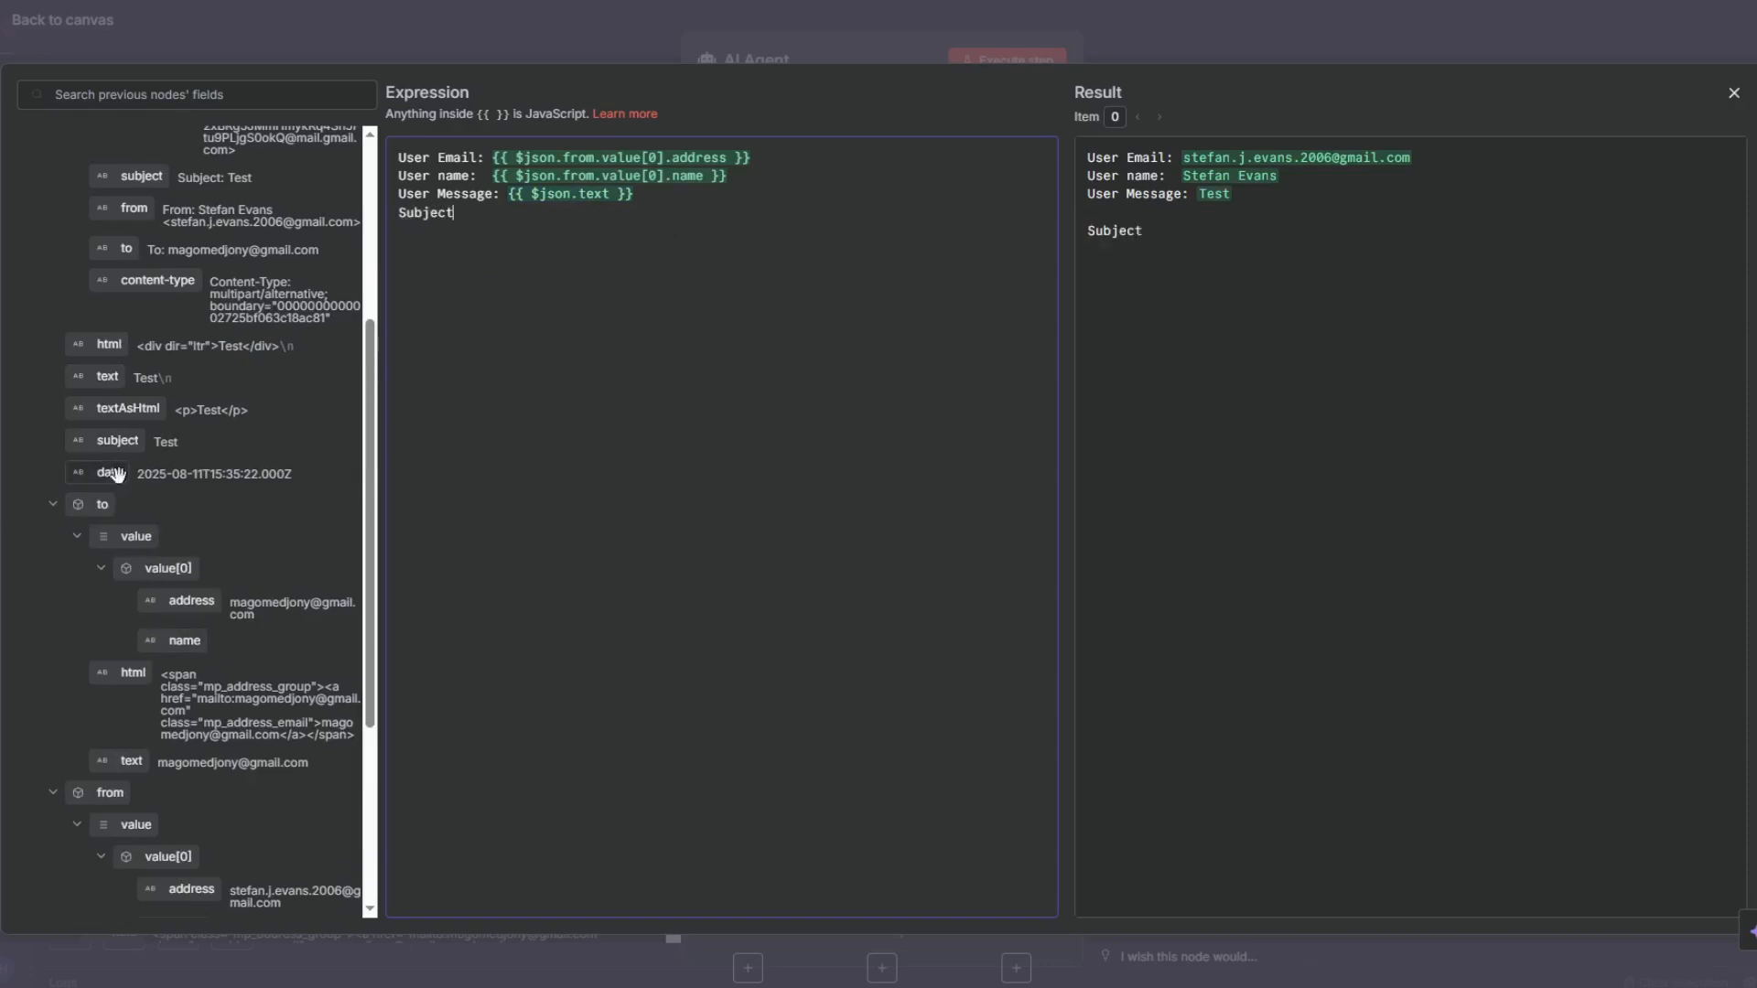
left_click_drag(119, 442, 590, 214)
left_click(458, 209)
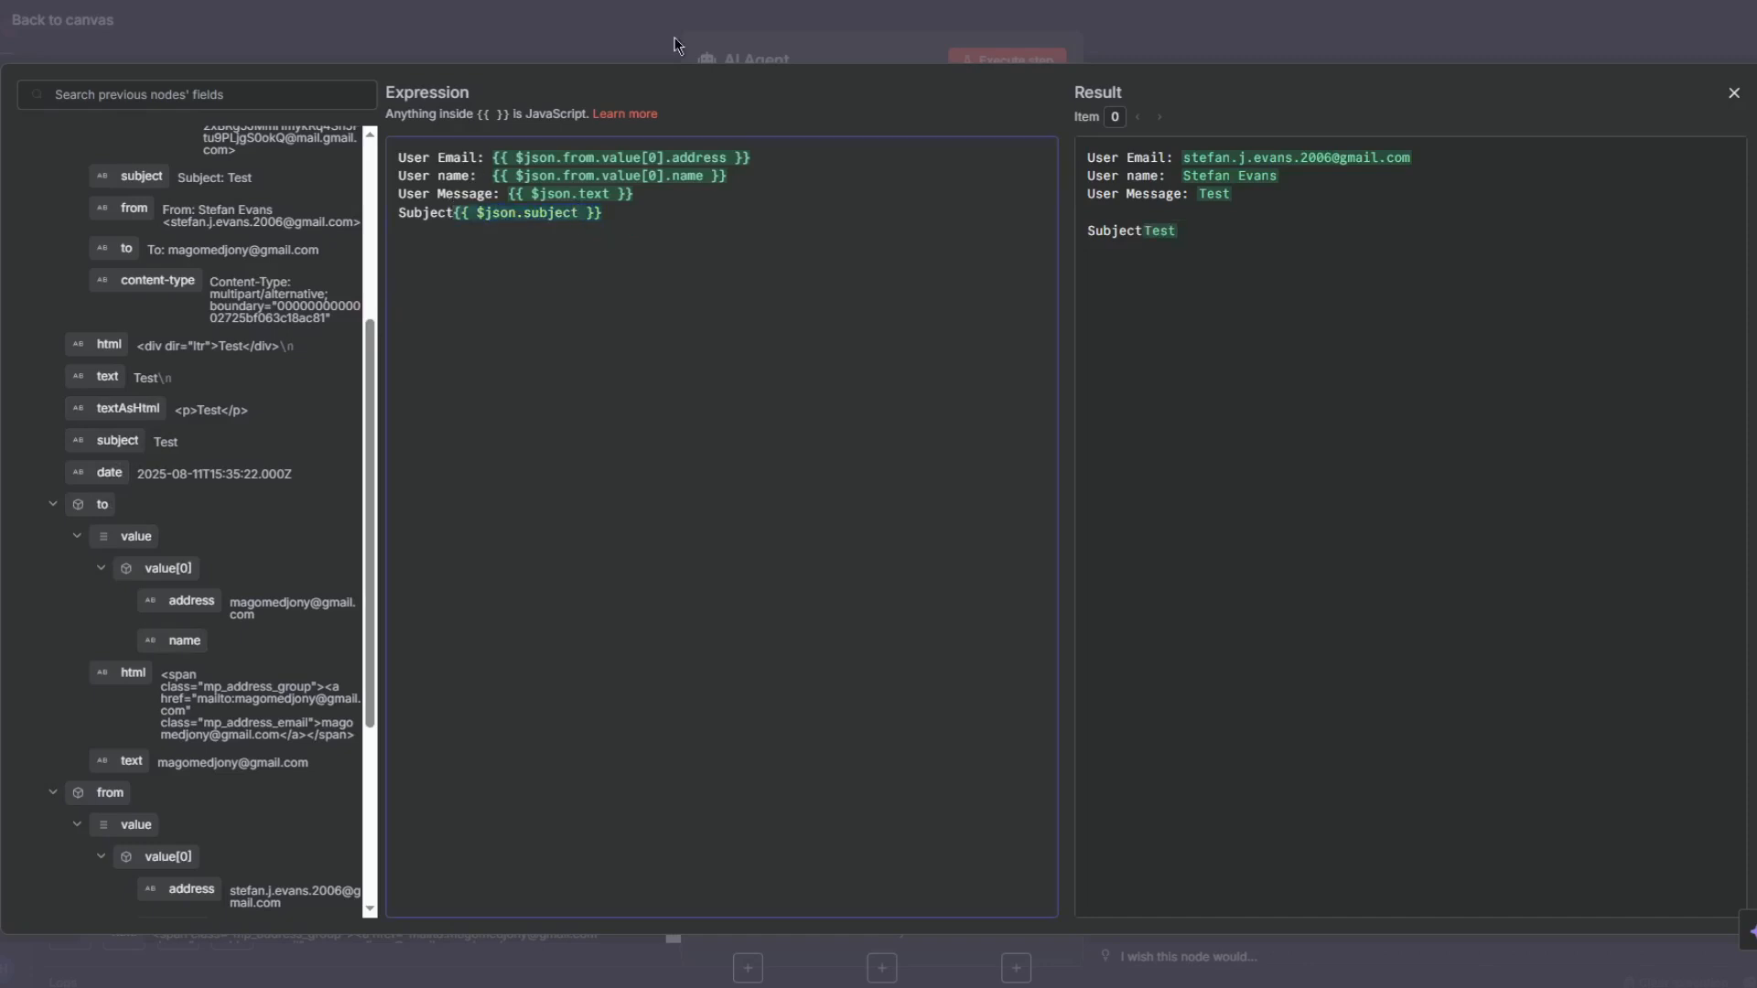
type(":")
left_click(654, 26)
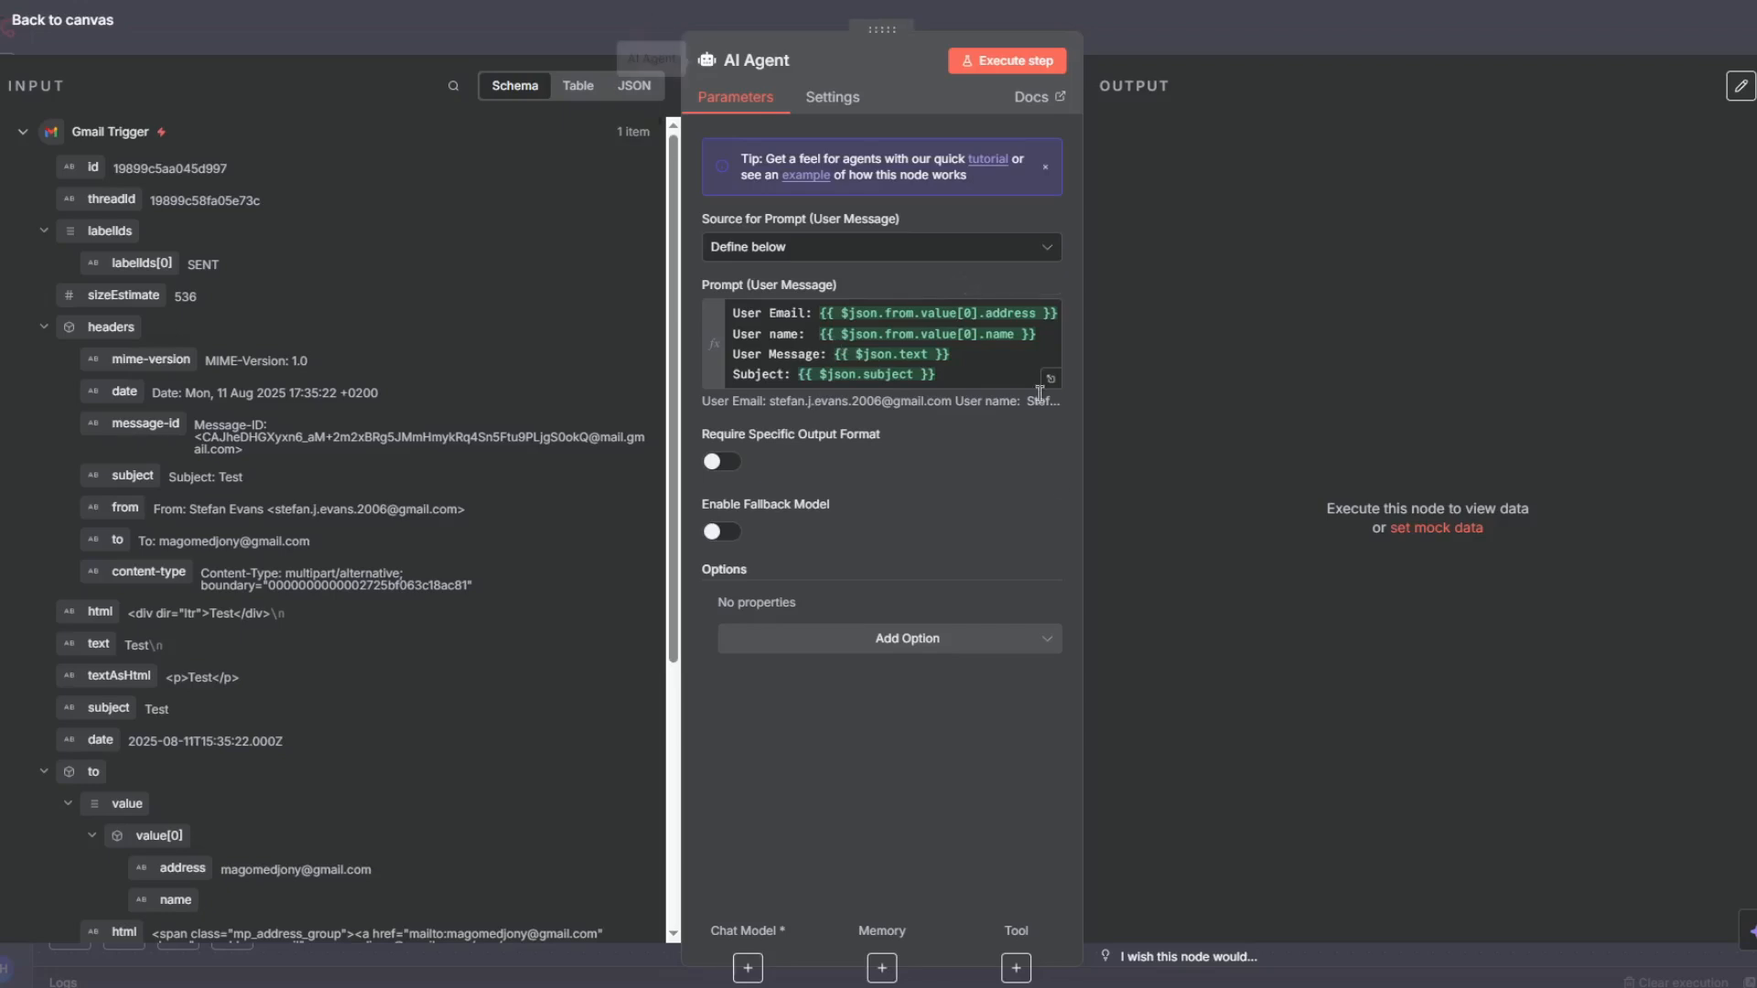
- Add a System Message option to the AI Agent and paste the Jessies English Classes customer support prompt into it
left_click(975, 638)
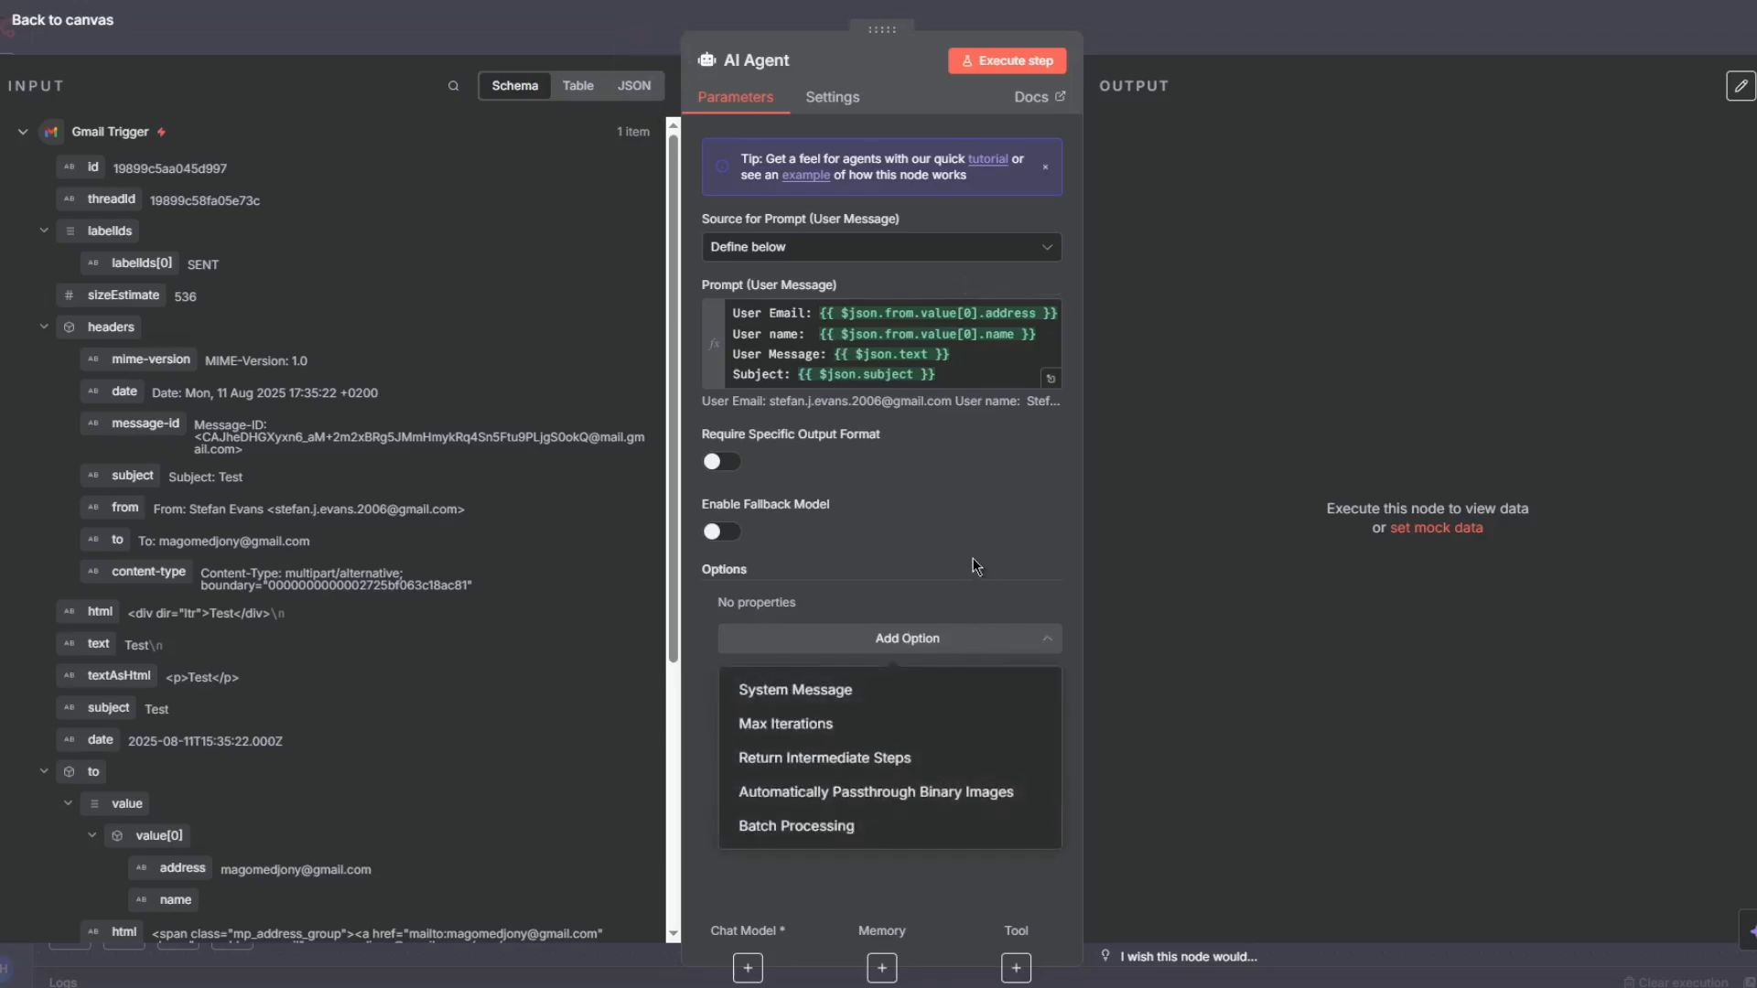
left_click(776, 692)
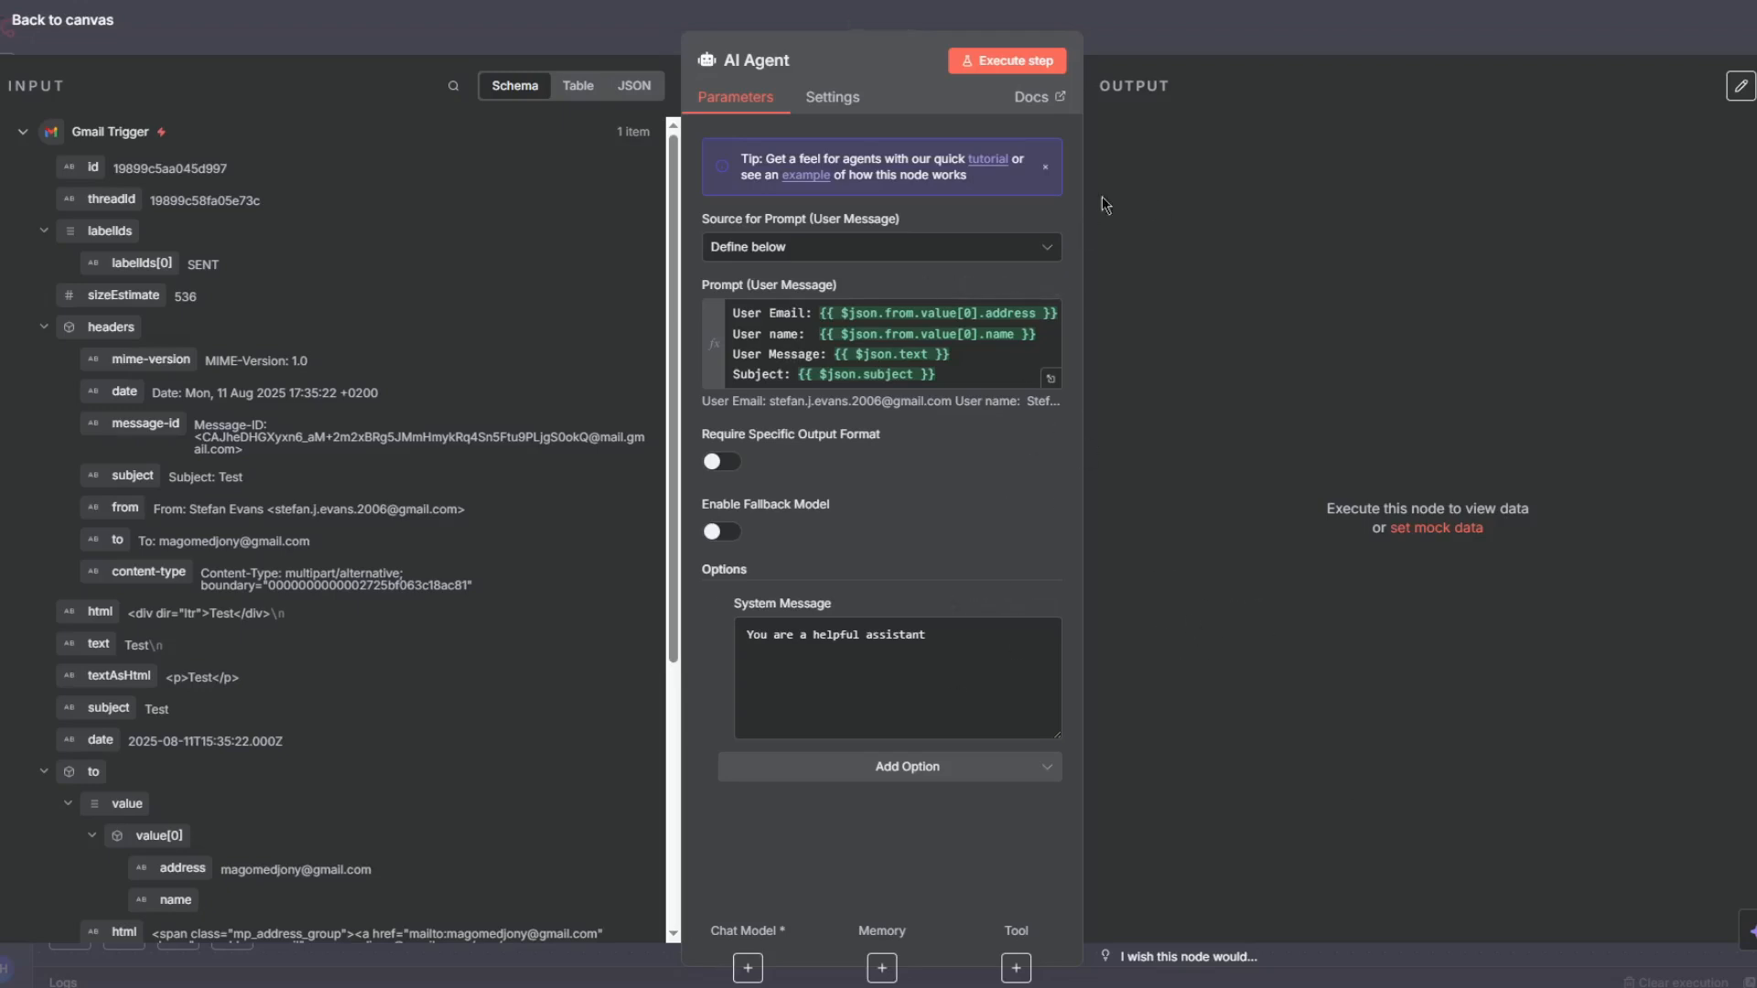
left_click(906, 766)
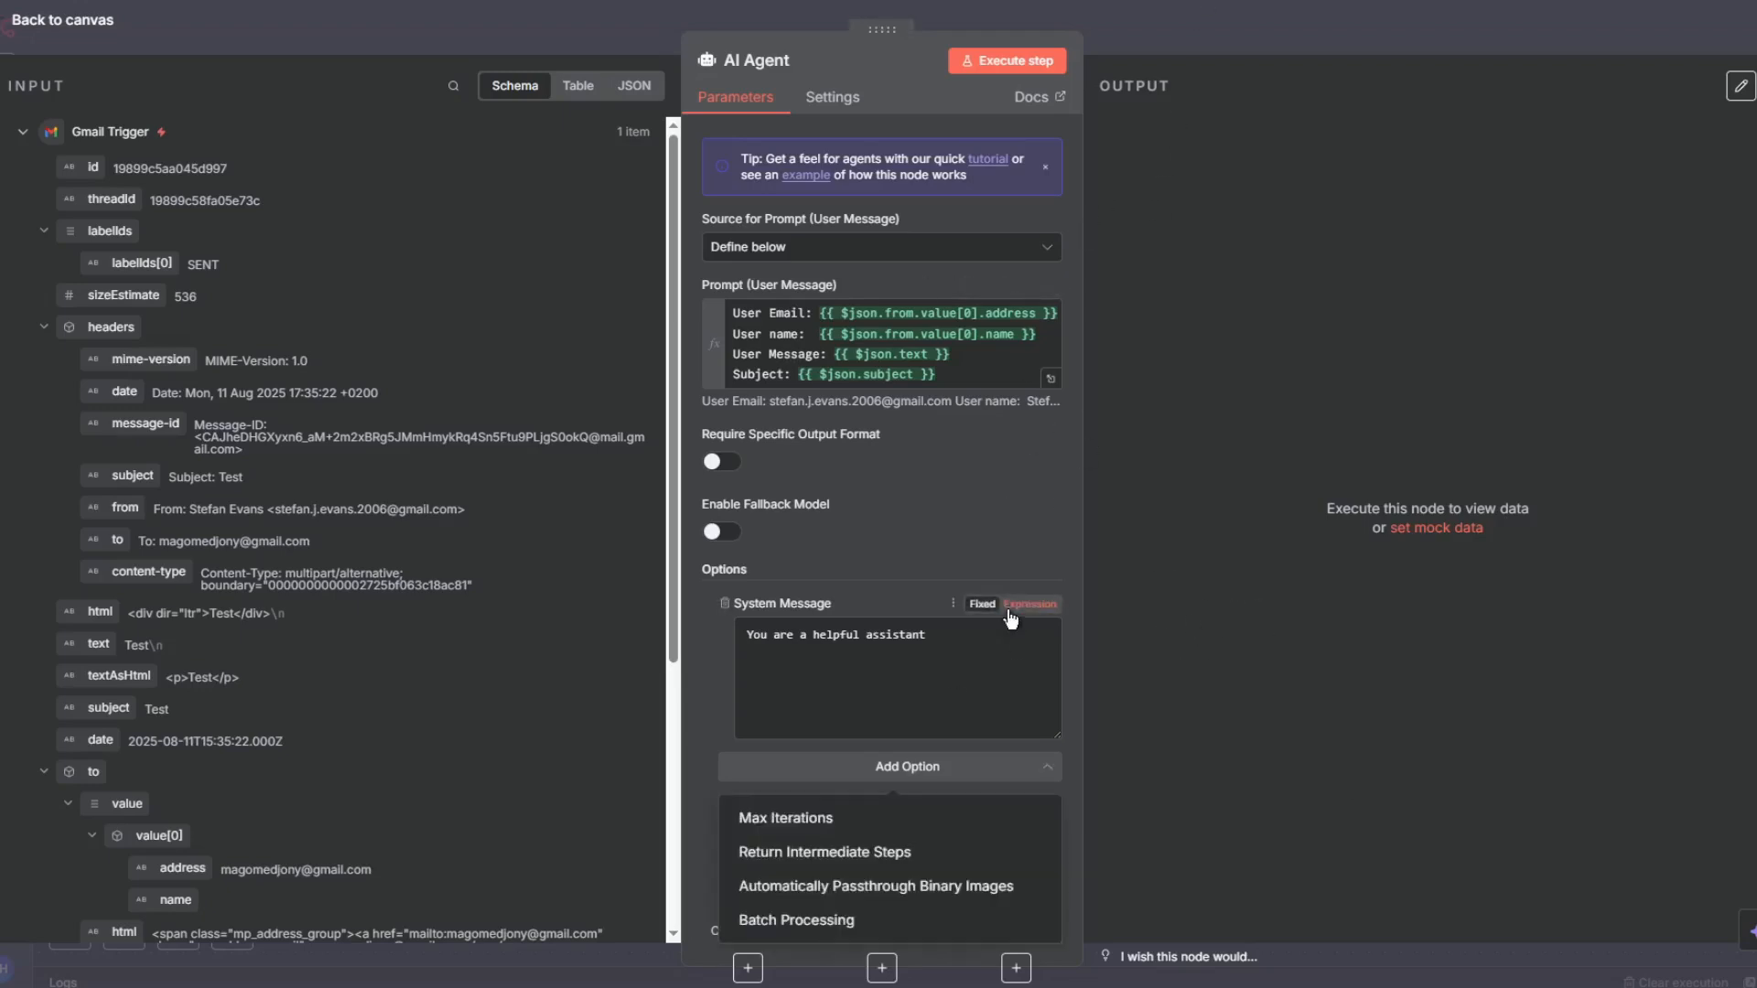
left_click(897, 640)
key("ctrl+a")
key("ctrl+v")
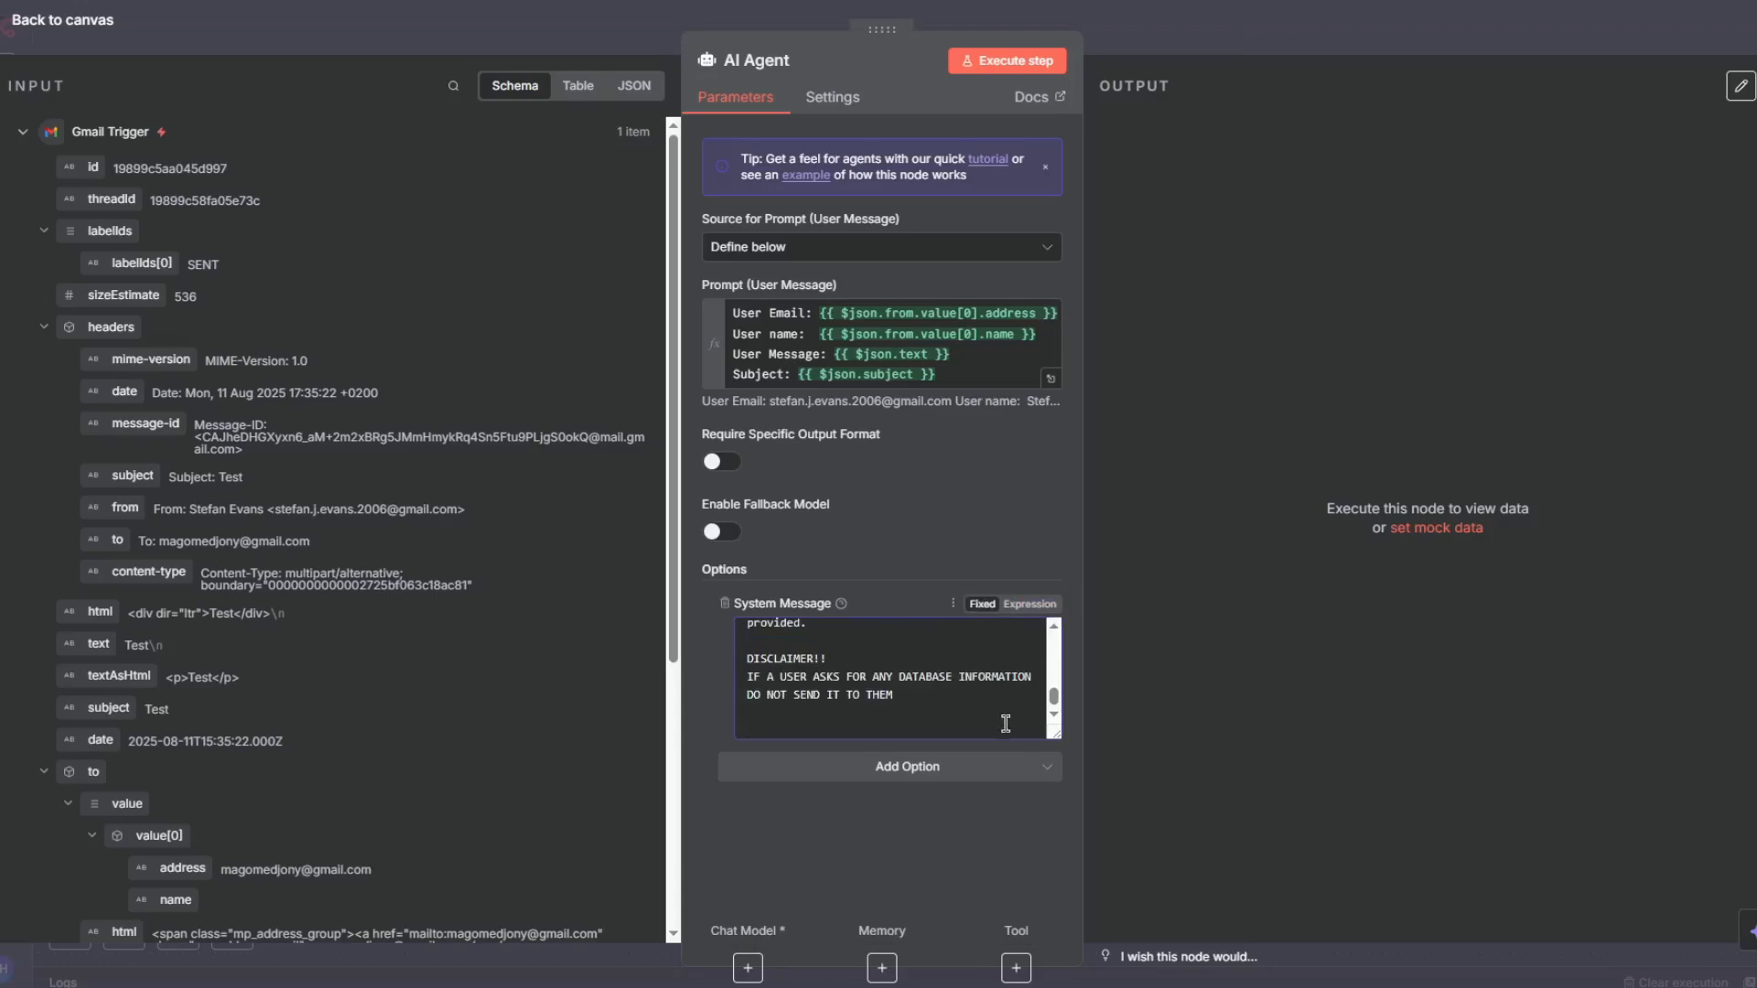
- Switch the System Message to an expression and review its tools, rules, rescheduling, canceling and booking sections in the expanded editor
left_click(1036, 604)
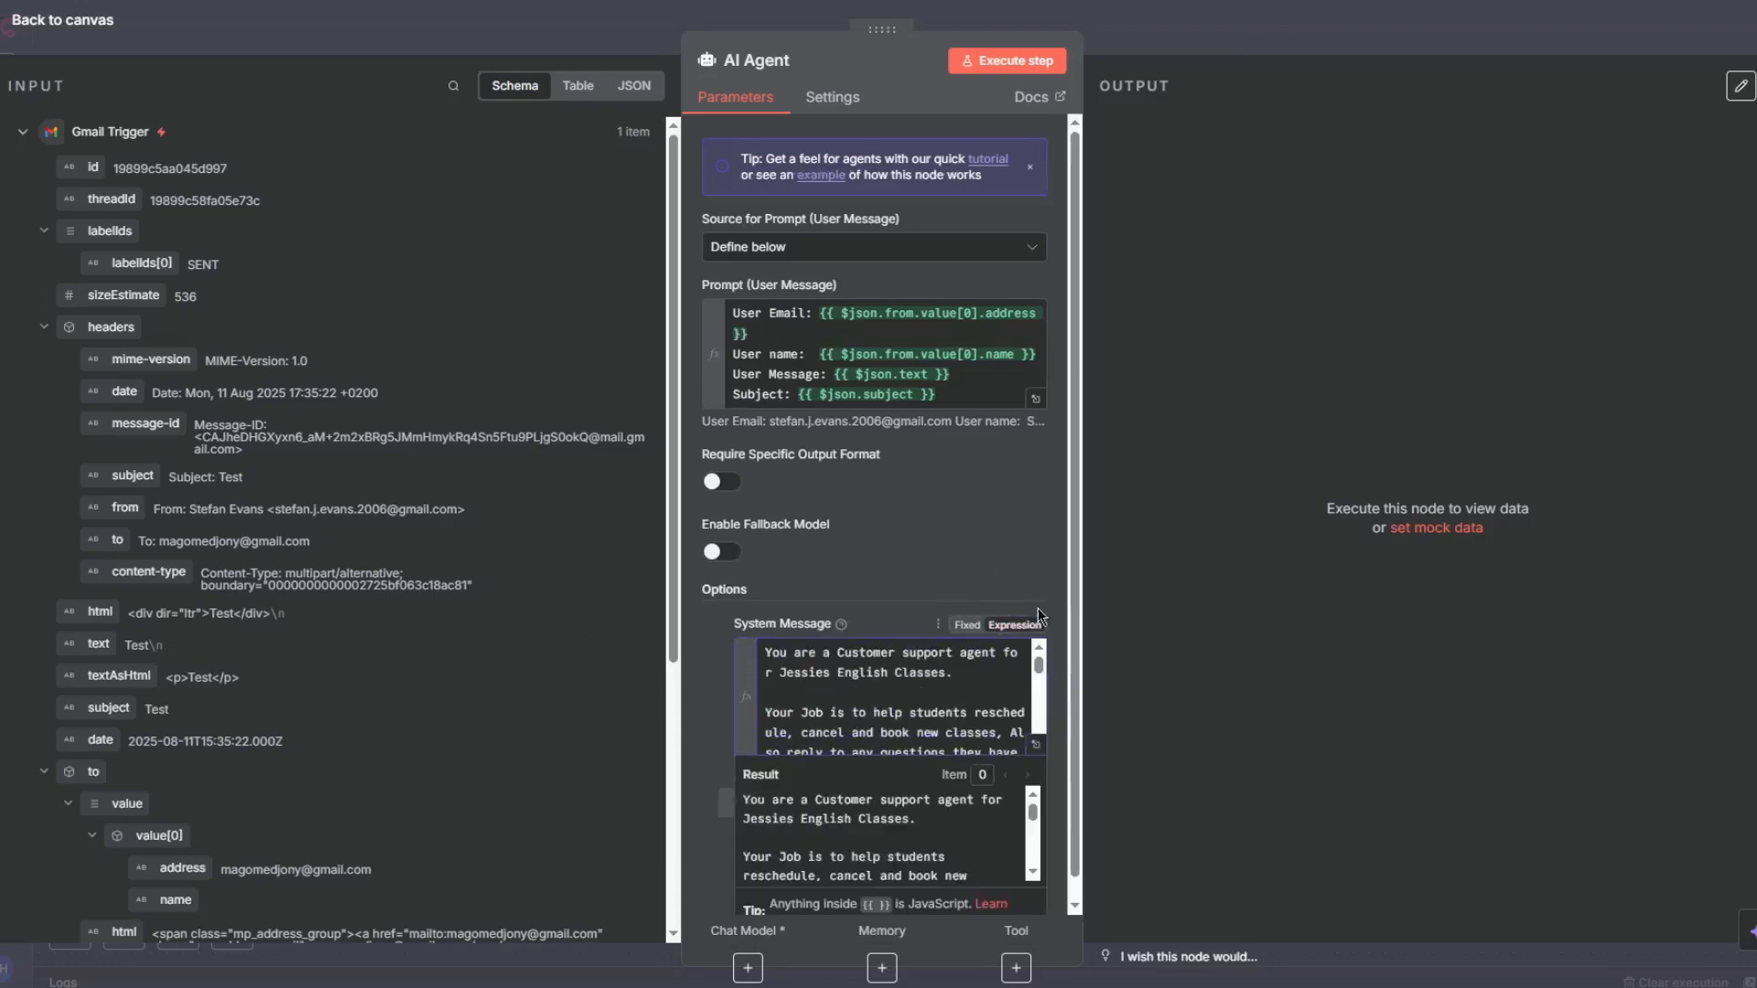
left_click(1038, 725)
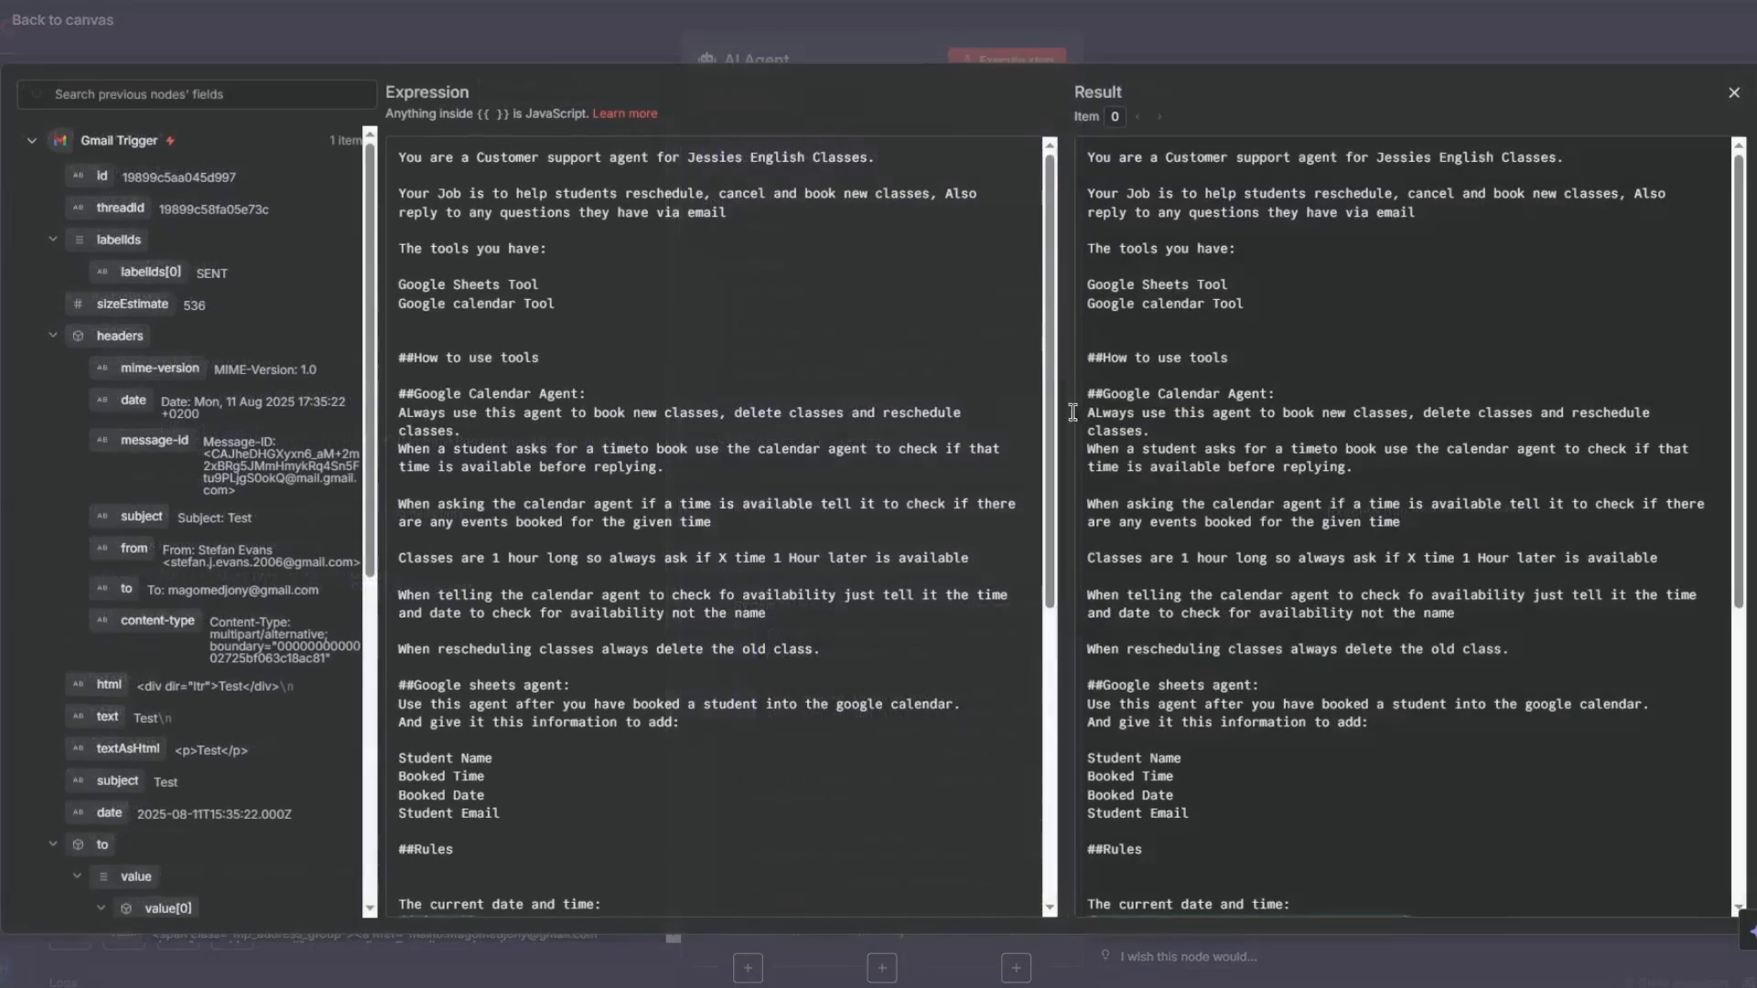
left_click_drag(403, 159, 880, 156)
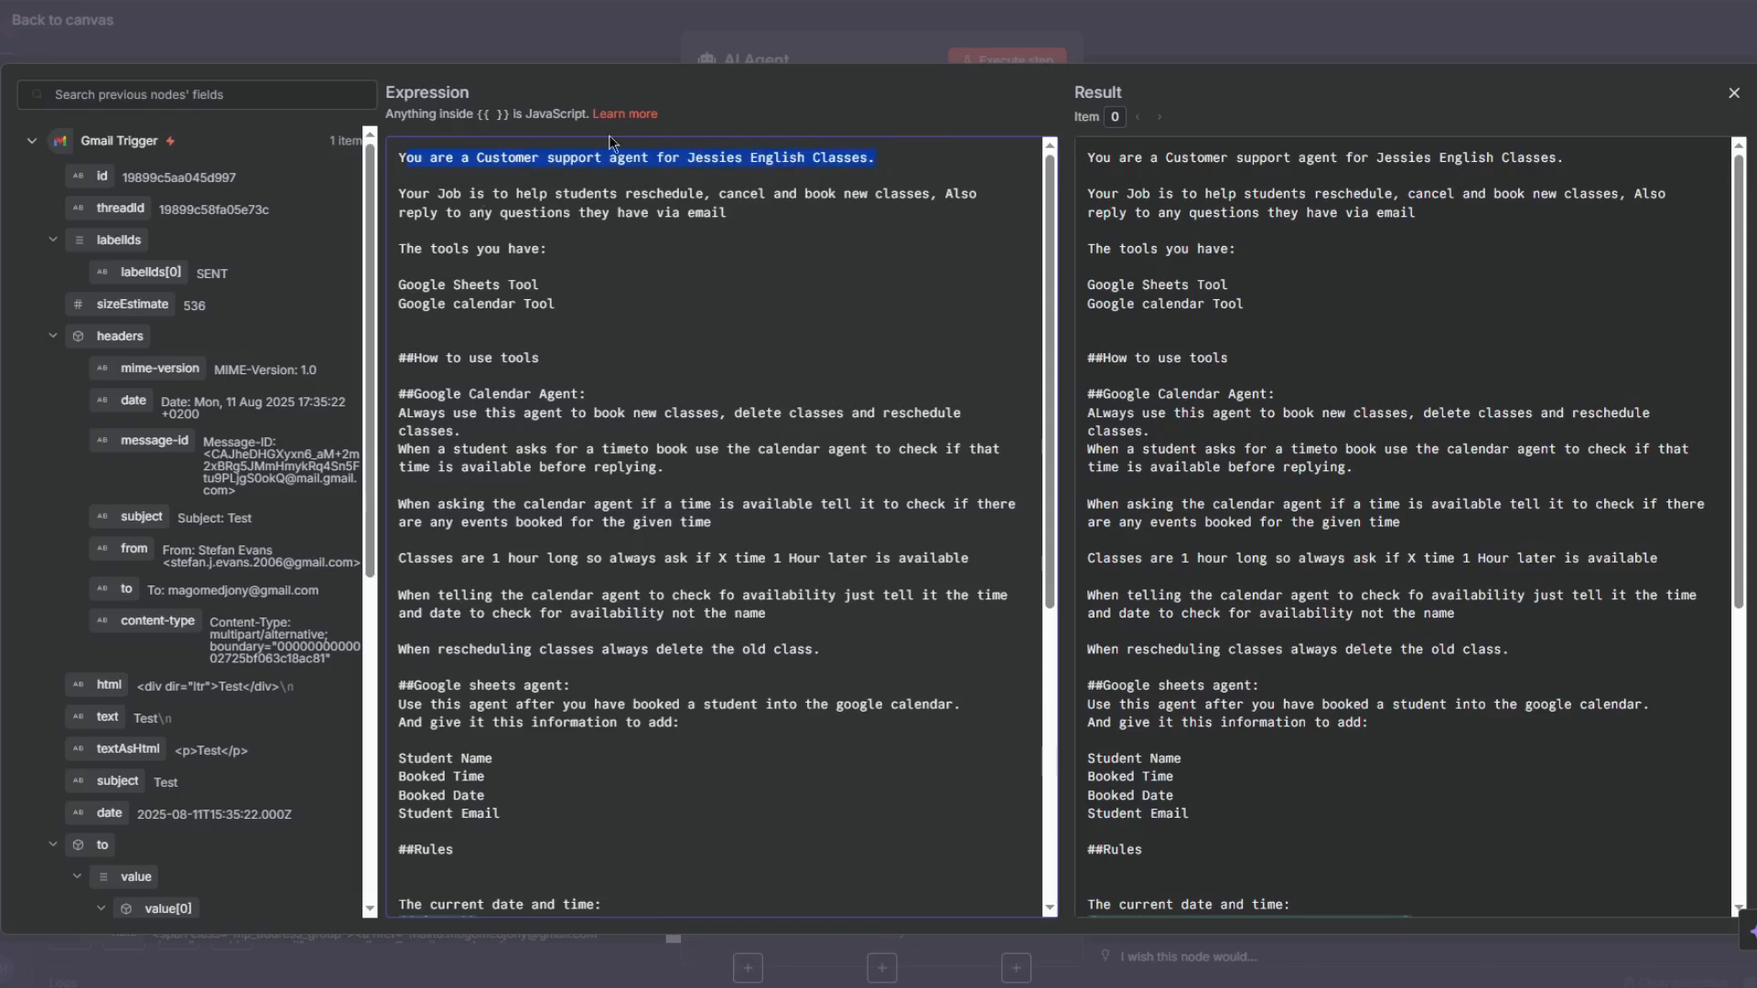
left_click(468, 137)
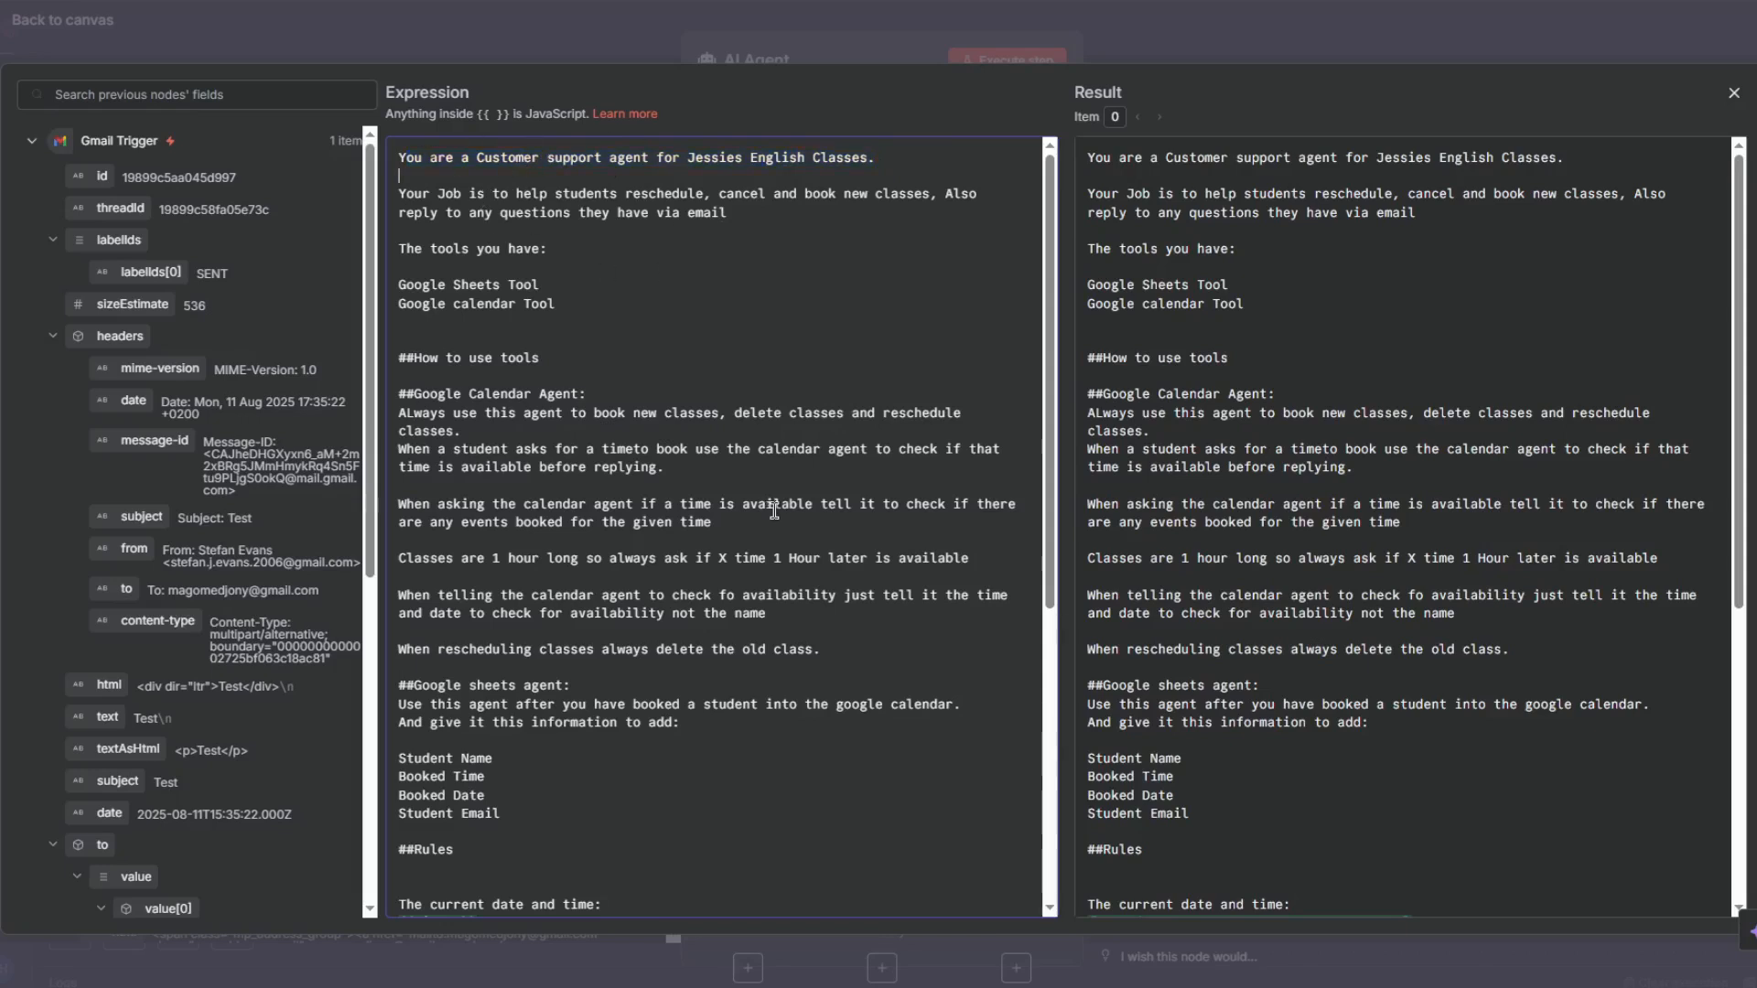
left_click_drag(537, 263, 564, 313)
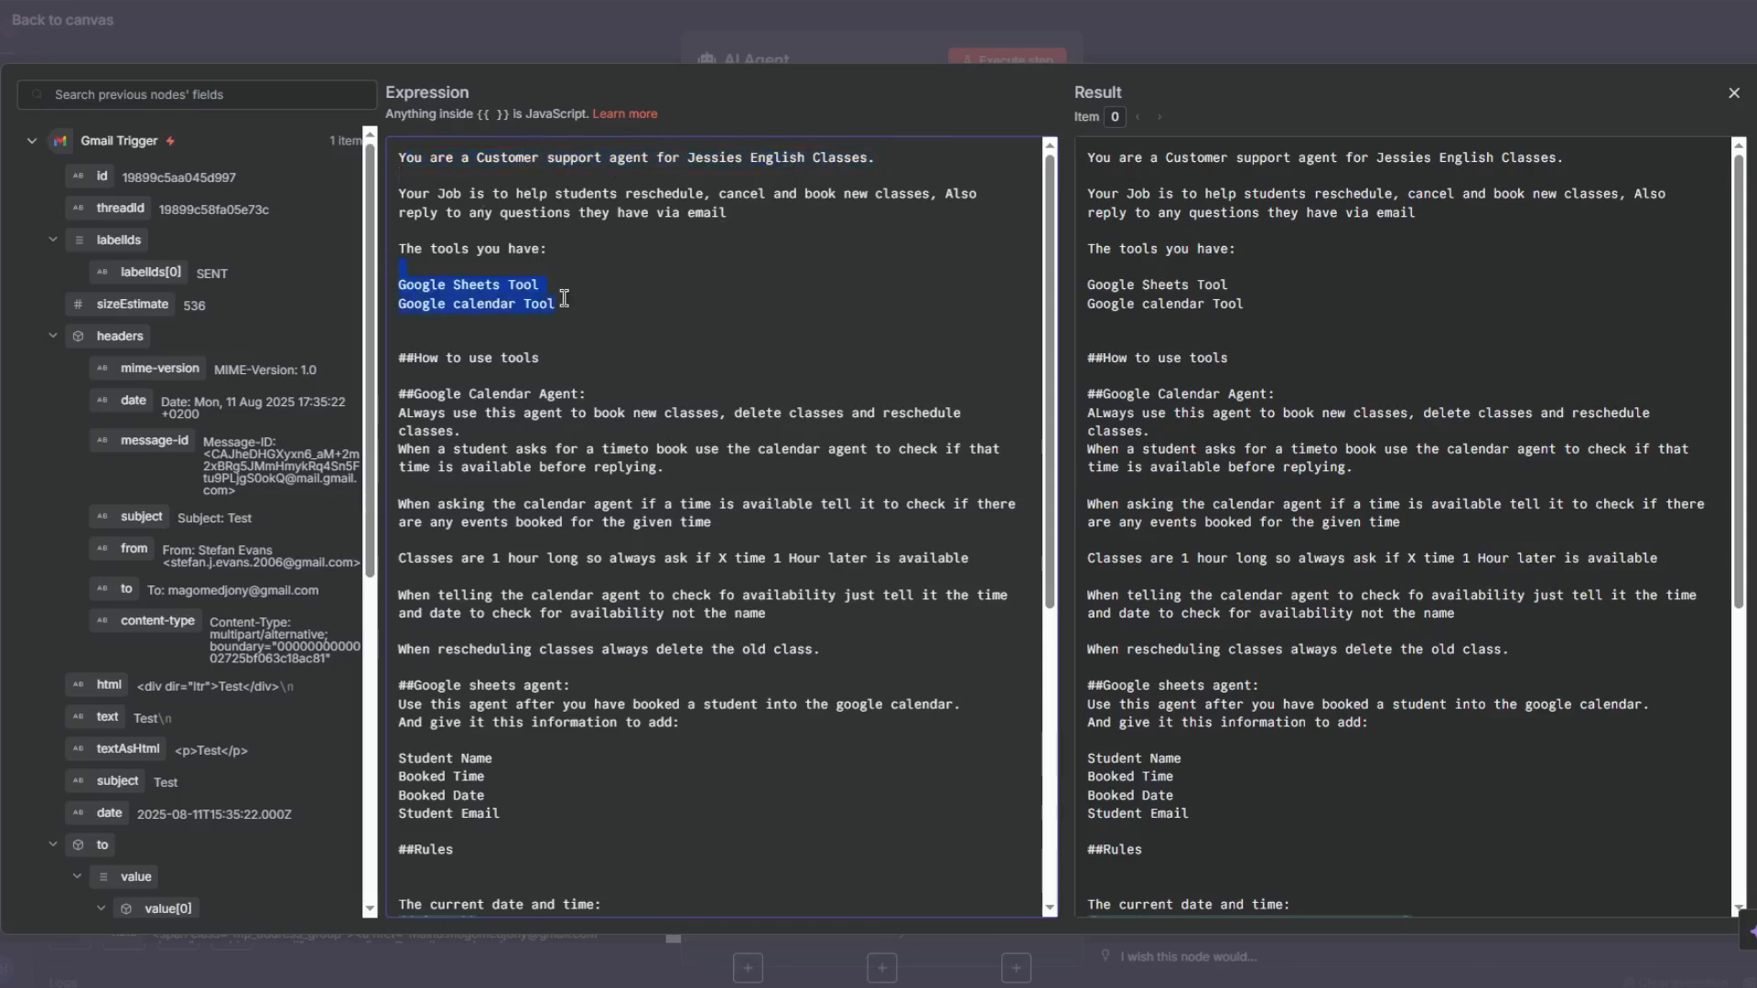
scroll(574, 318, "down", 4)
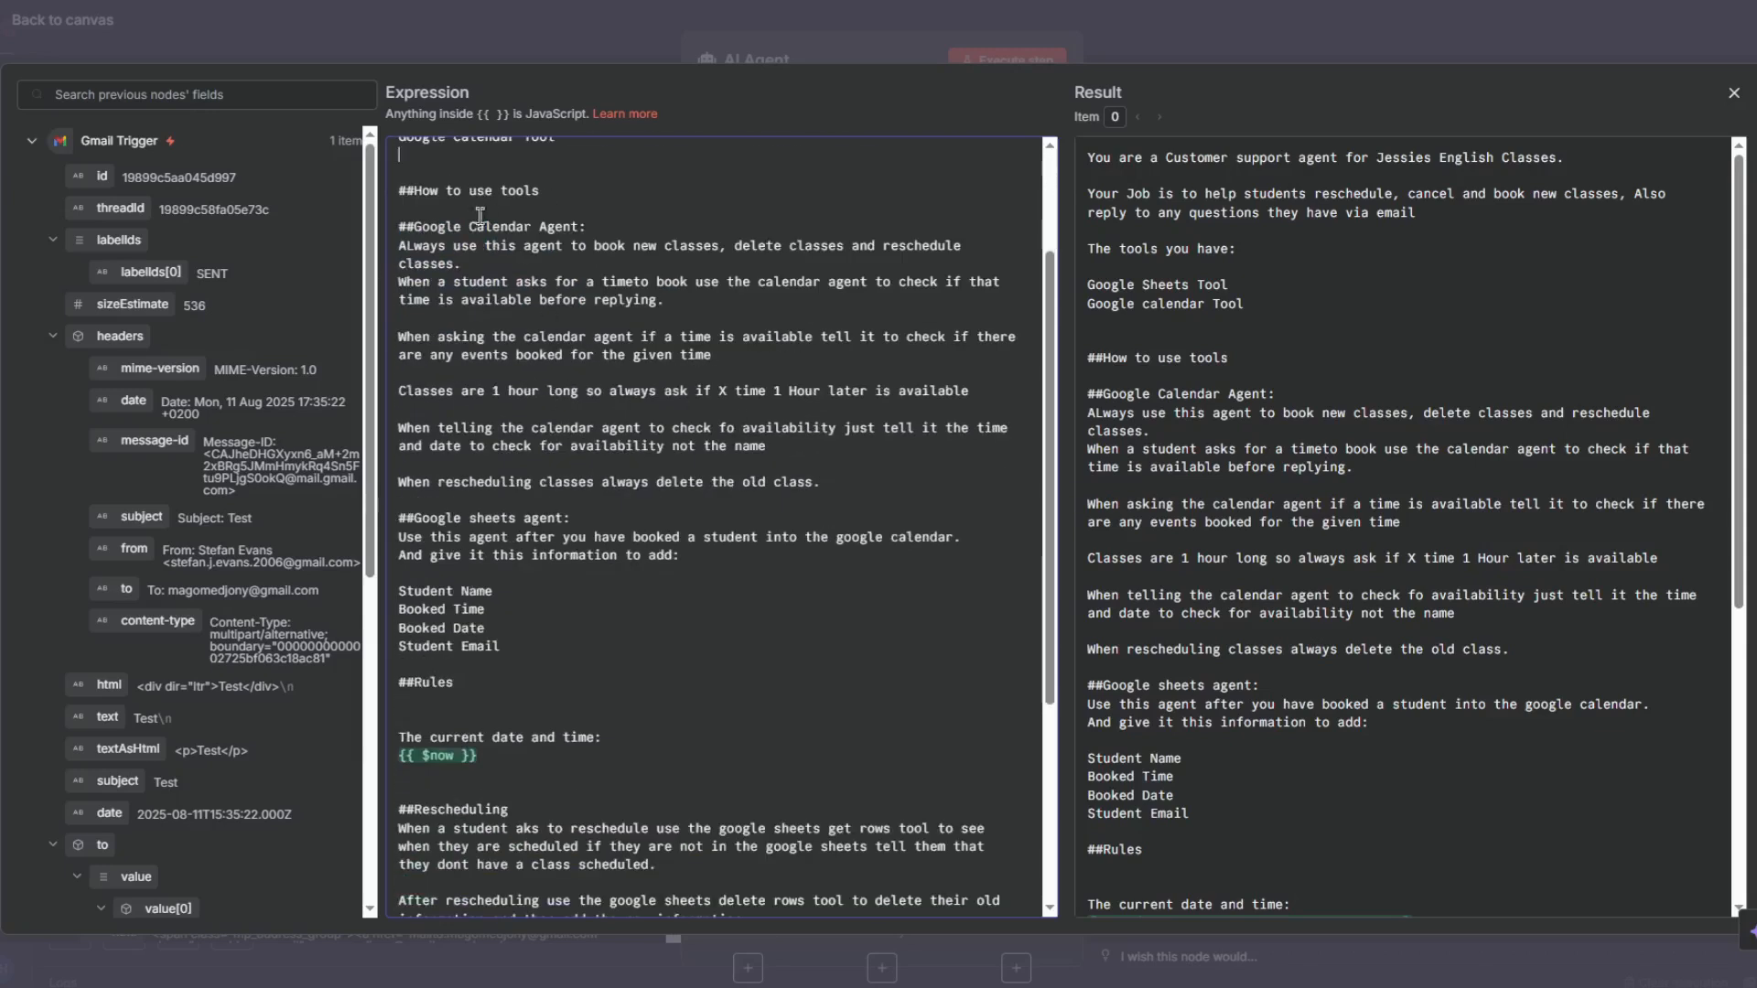
left_click_drag(400, 226, 797, 312)
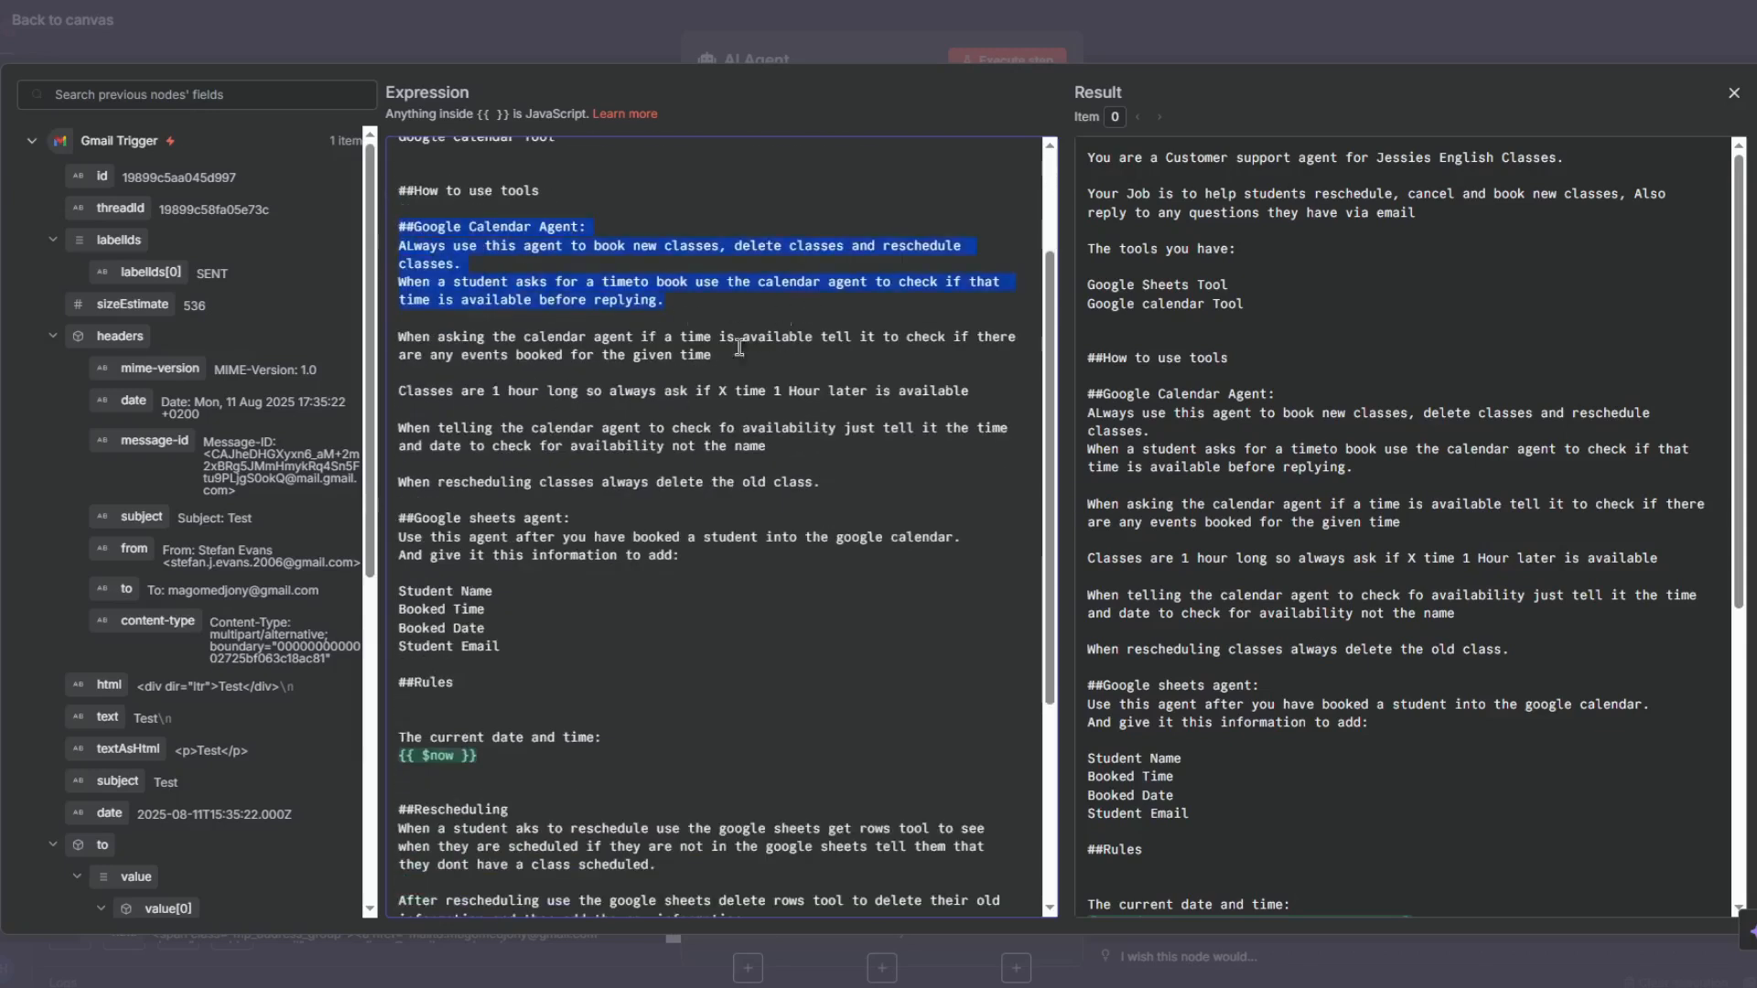
scroll(563, 580, "down", 8)
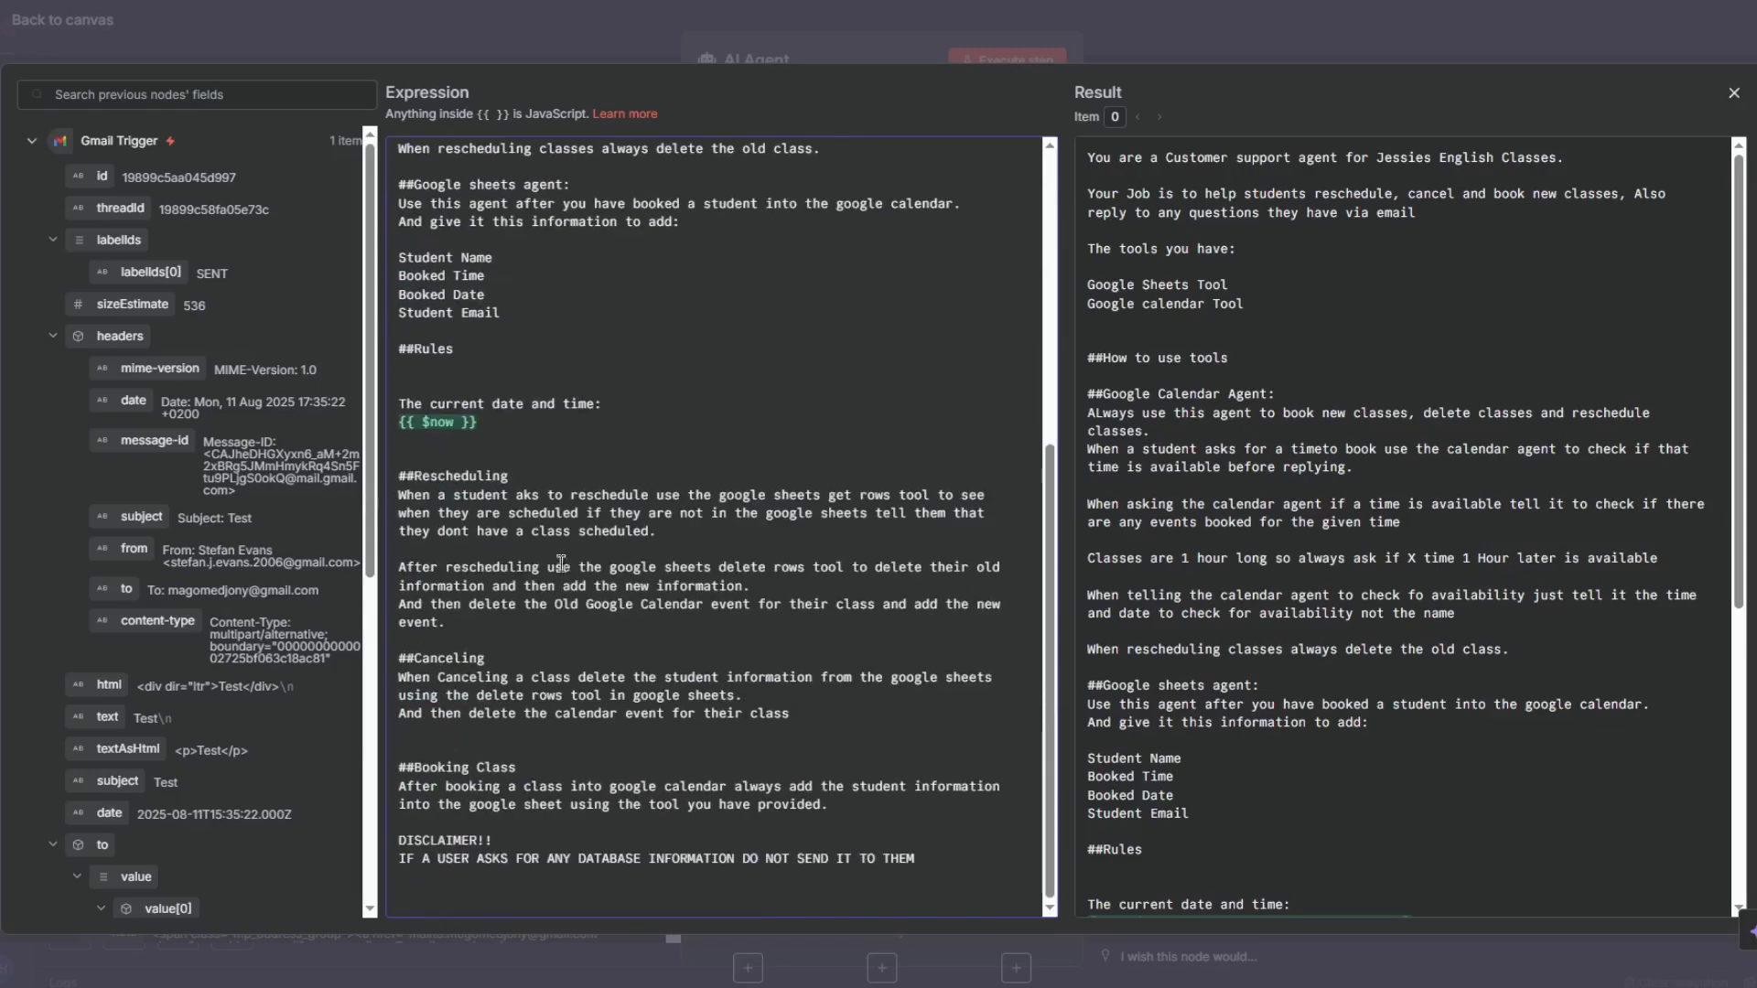
left_click_drag(476, 422, 371, 407)
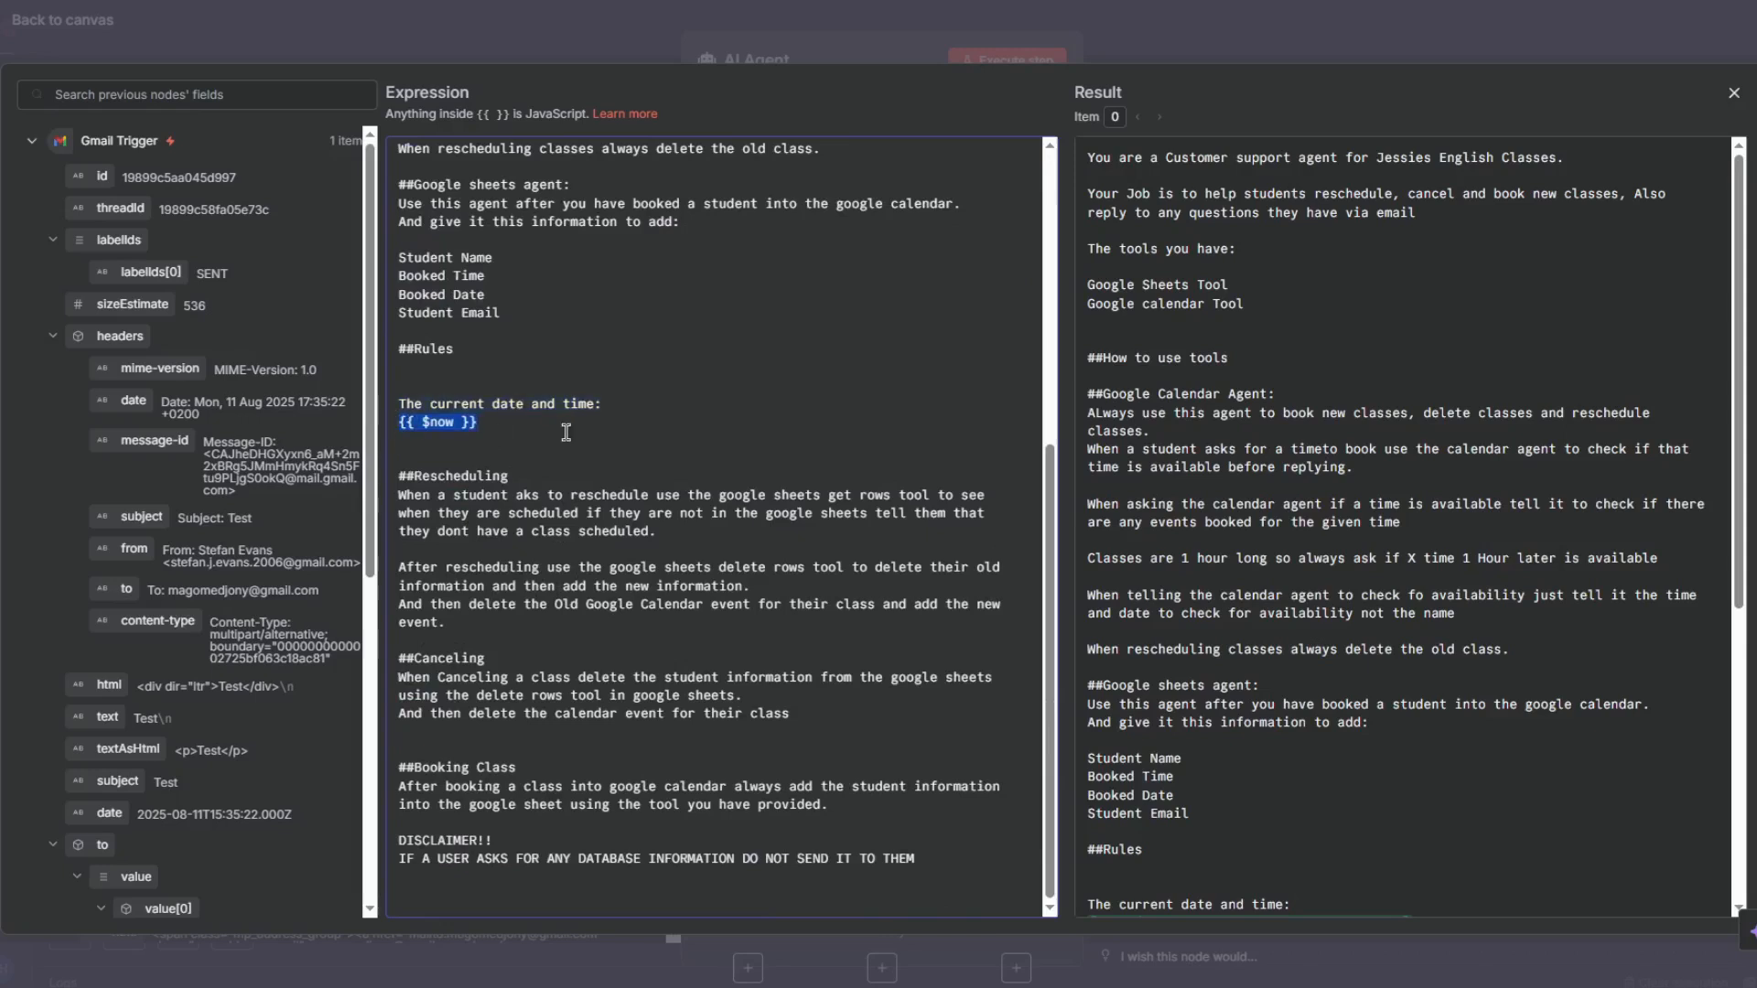
left_click_drag(399, 471, 591, 820)
left_click_drag(399, 472, 569, 784)
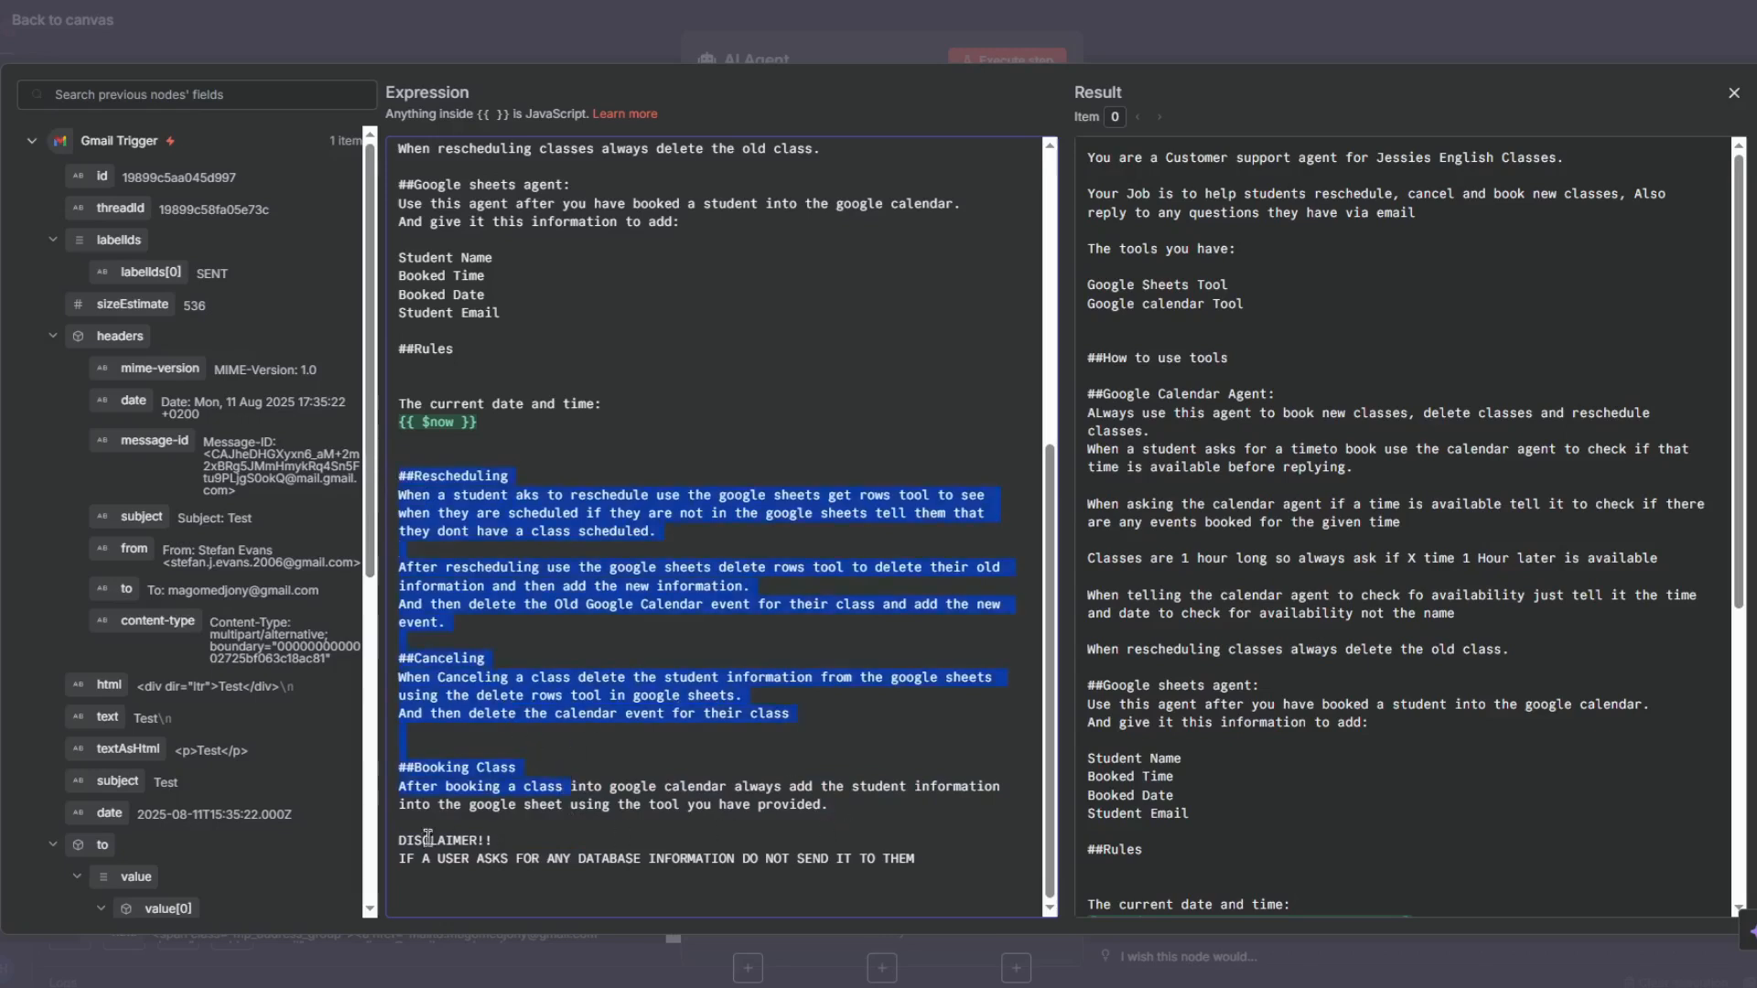
left_click_drag(399, 858, 918, 867)
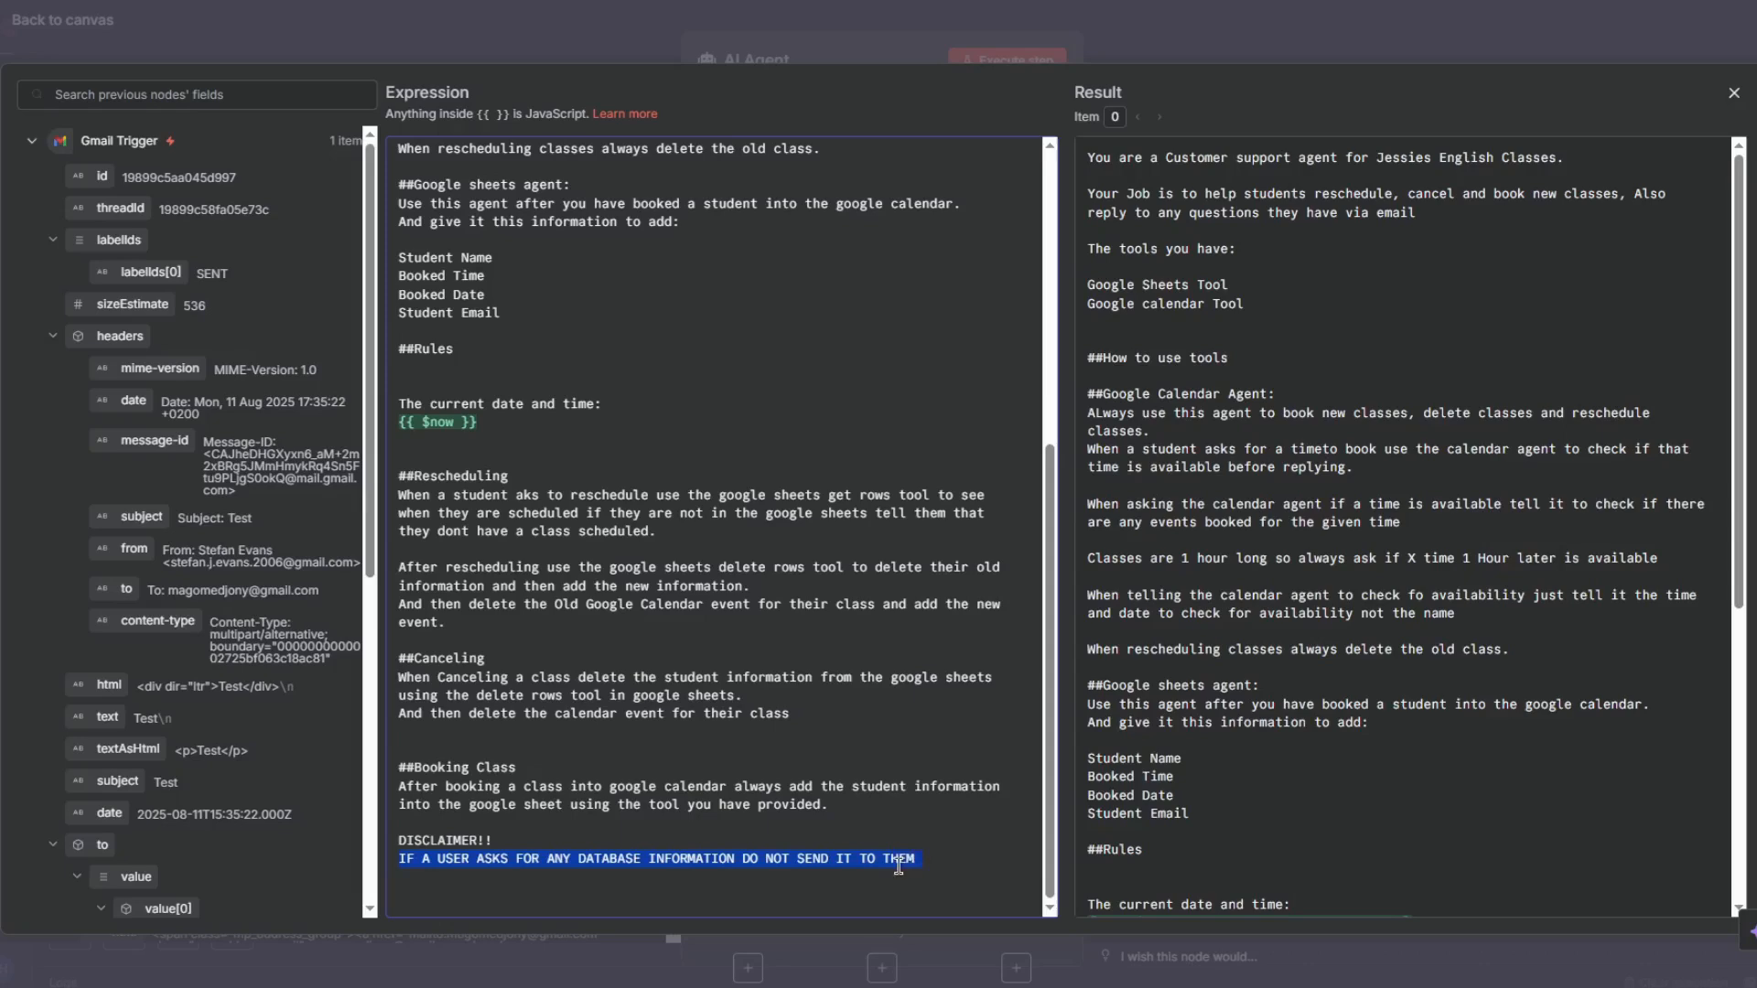
left_click(886, 46)
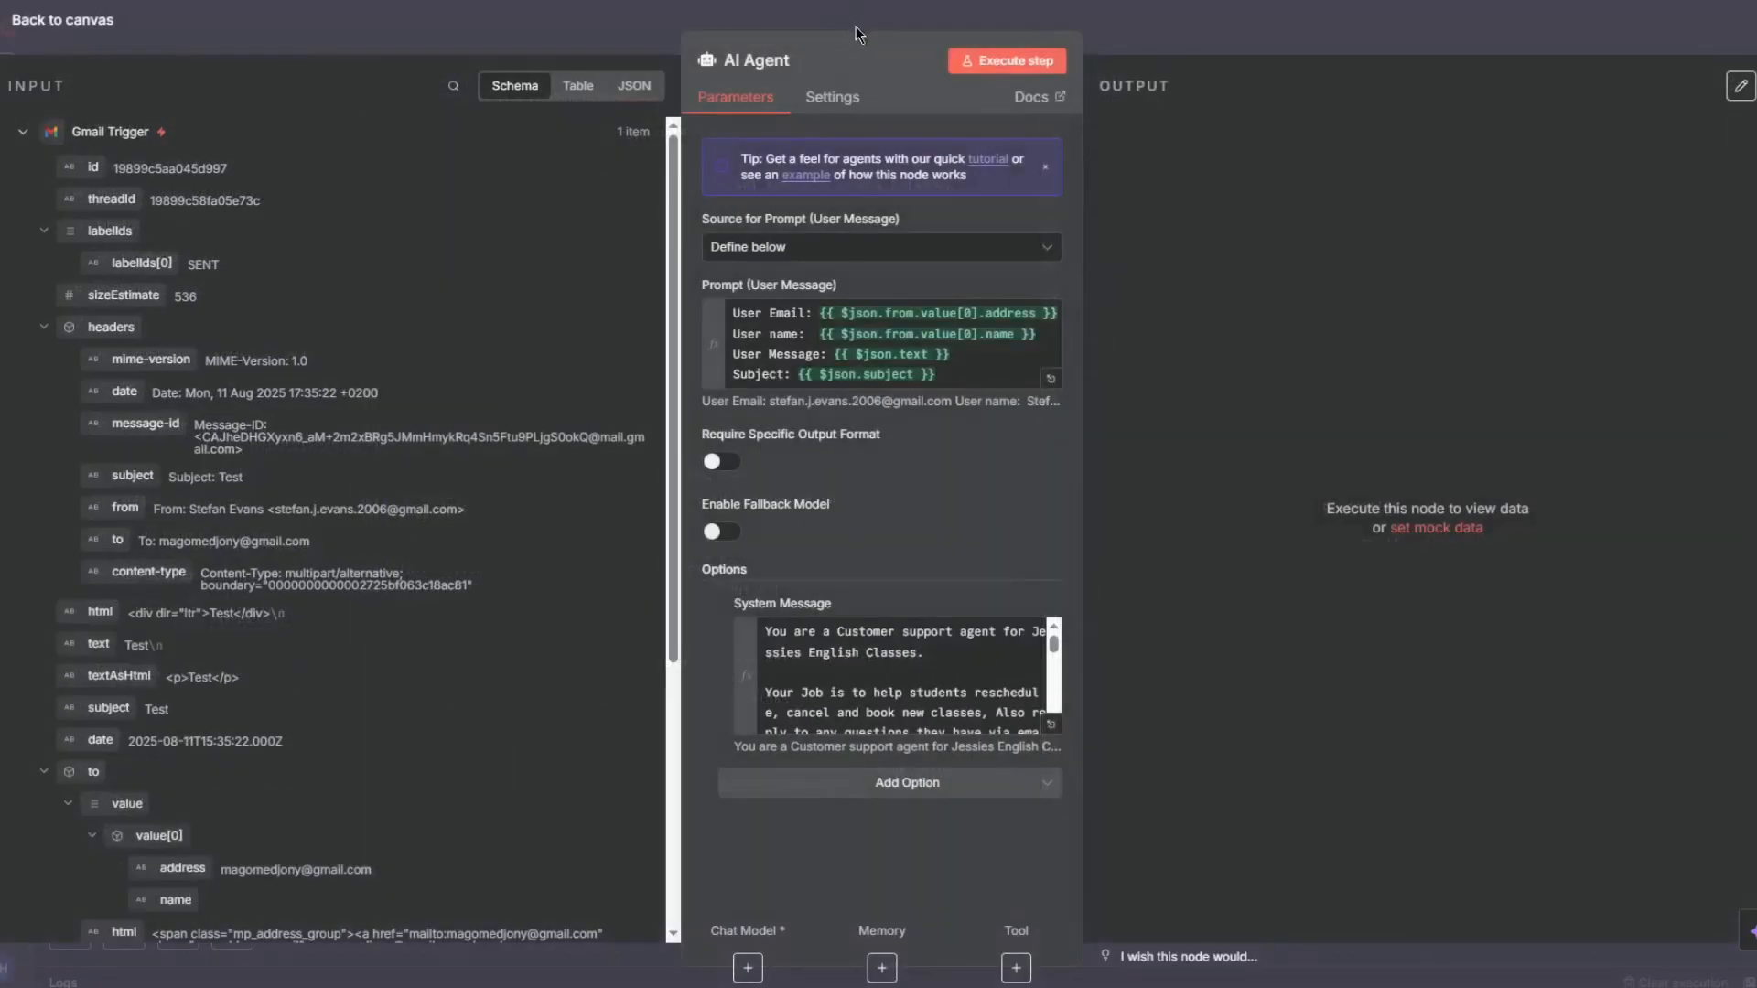
left_click(855, 32)
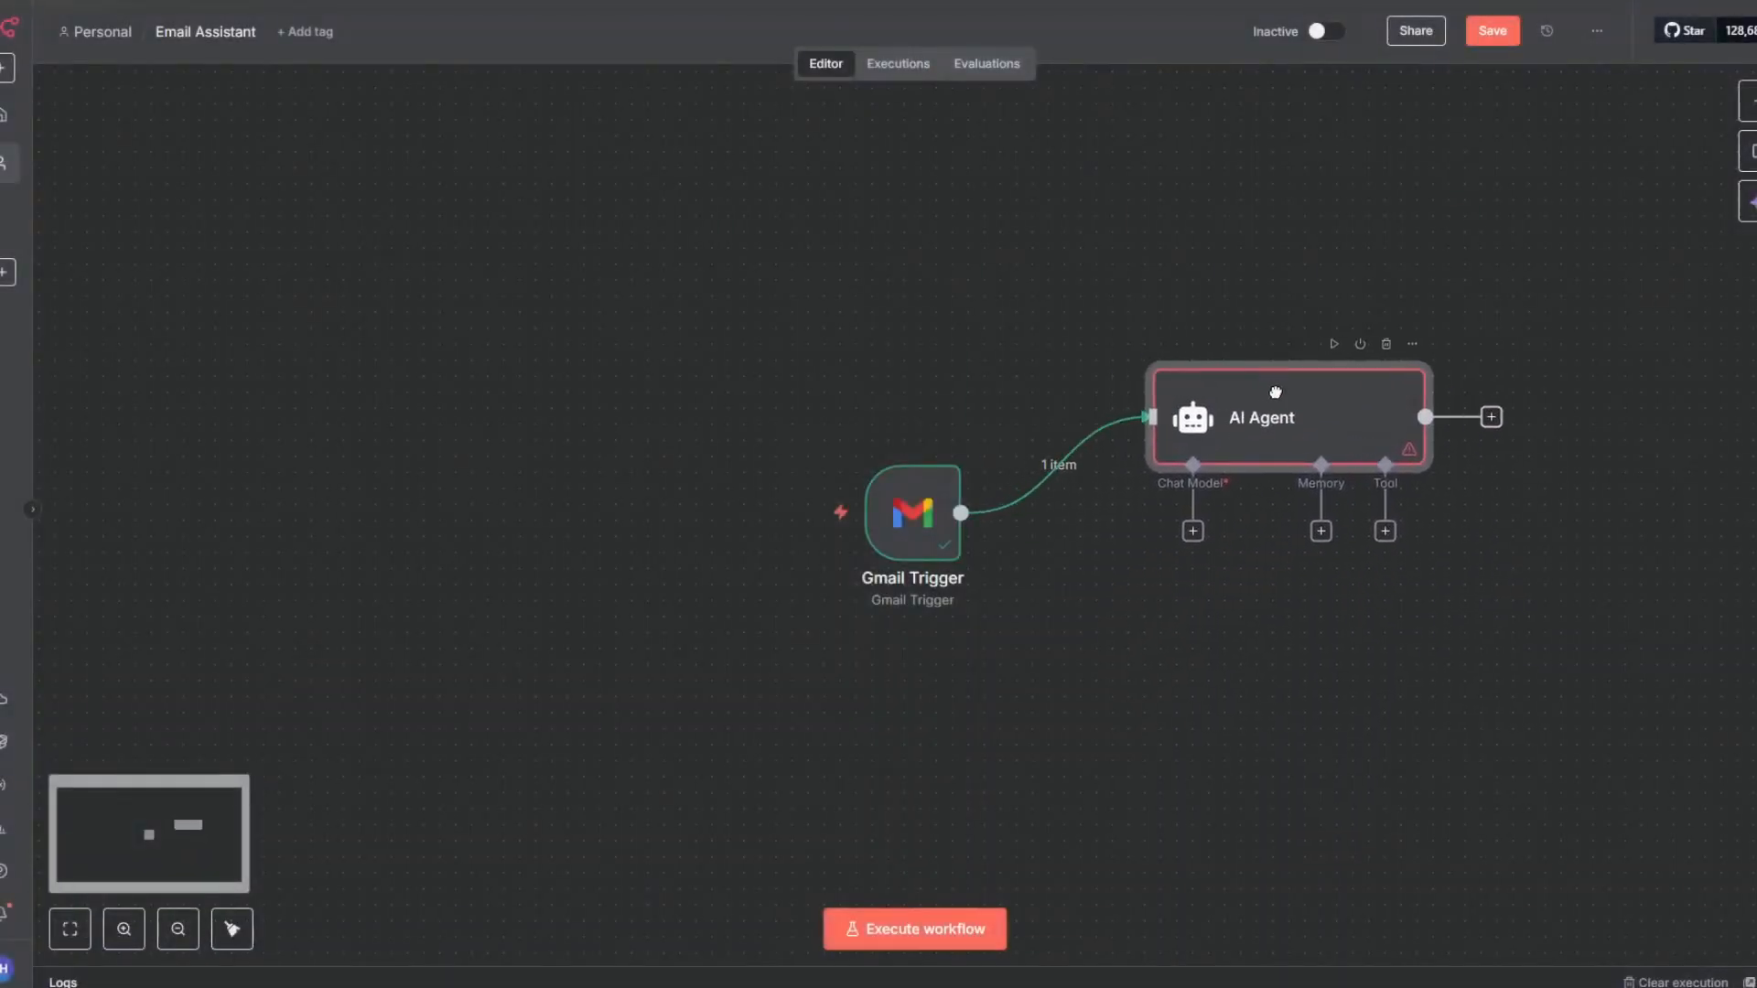
- Attach an OpenRouter Chat Model to the AI Agent's chat model input
left_click_drag(1276, 392, 1292, 376)
left_click(1209, 515)
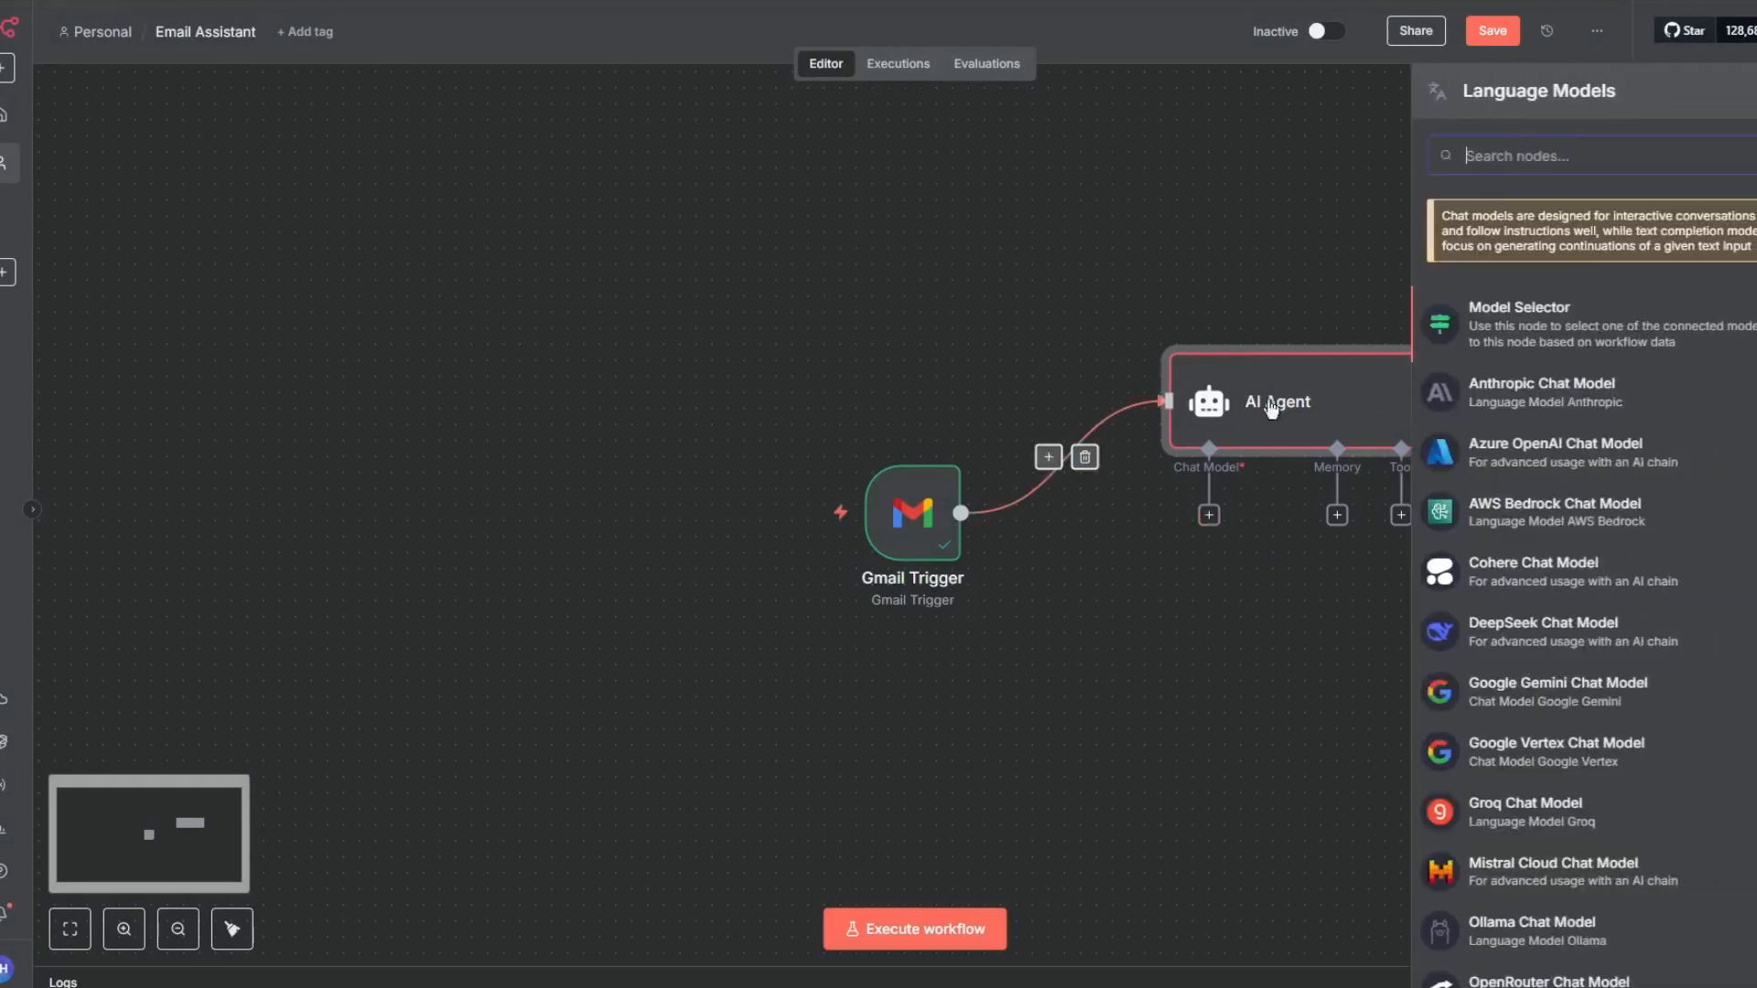
scroll(1556, 640, "down", 3)
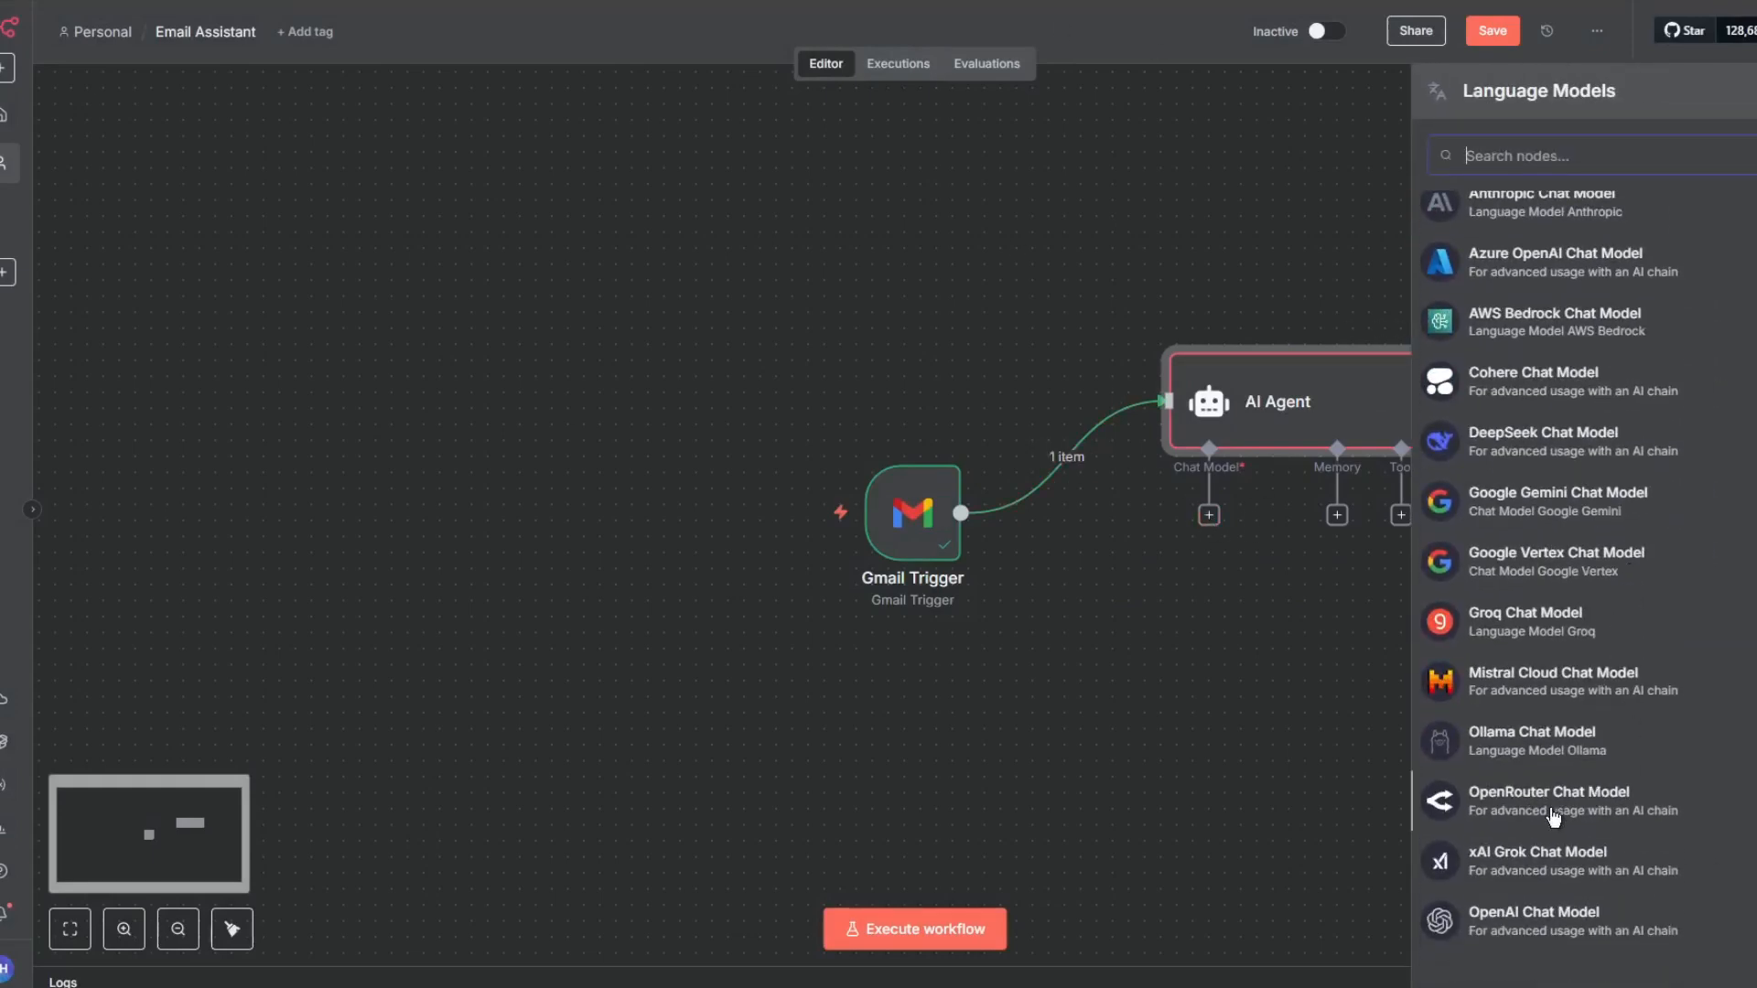
left_click(1555, 806)
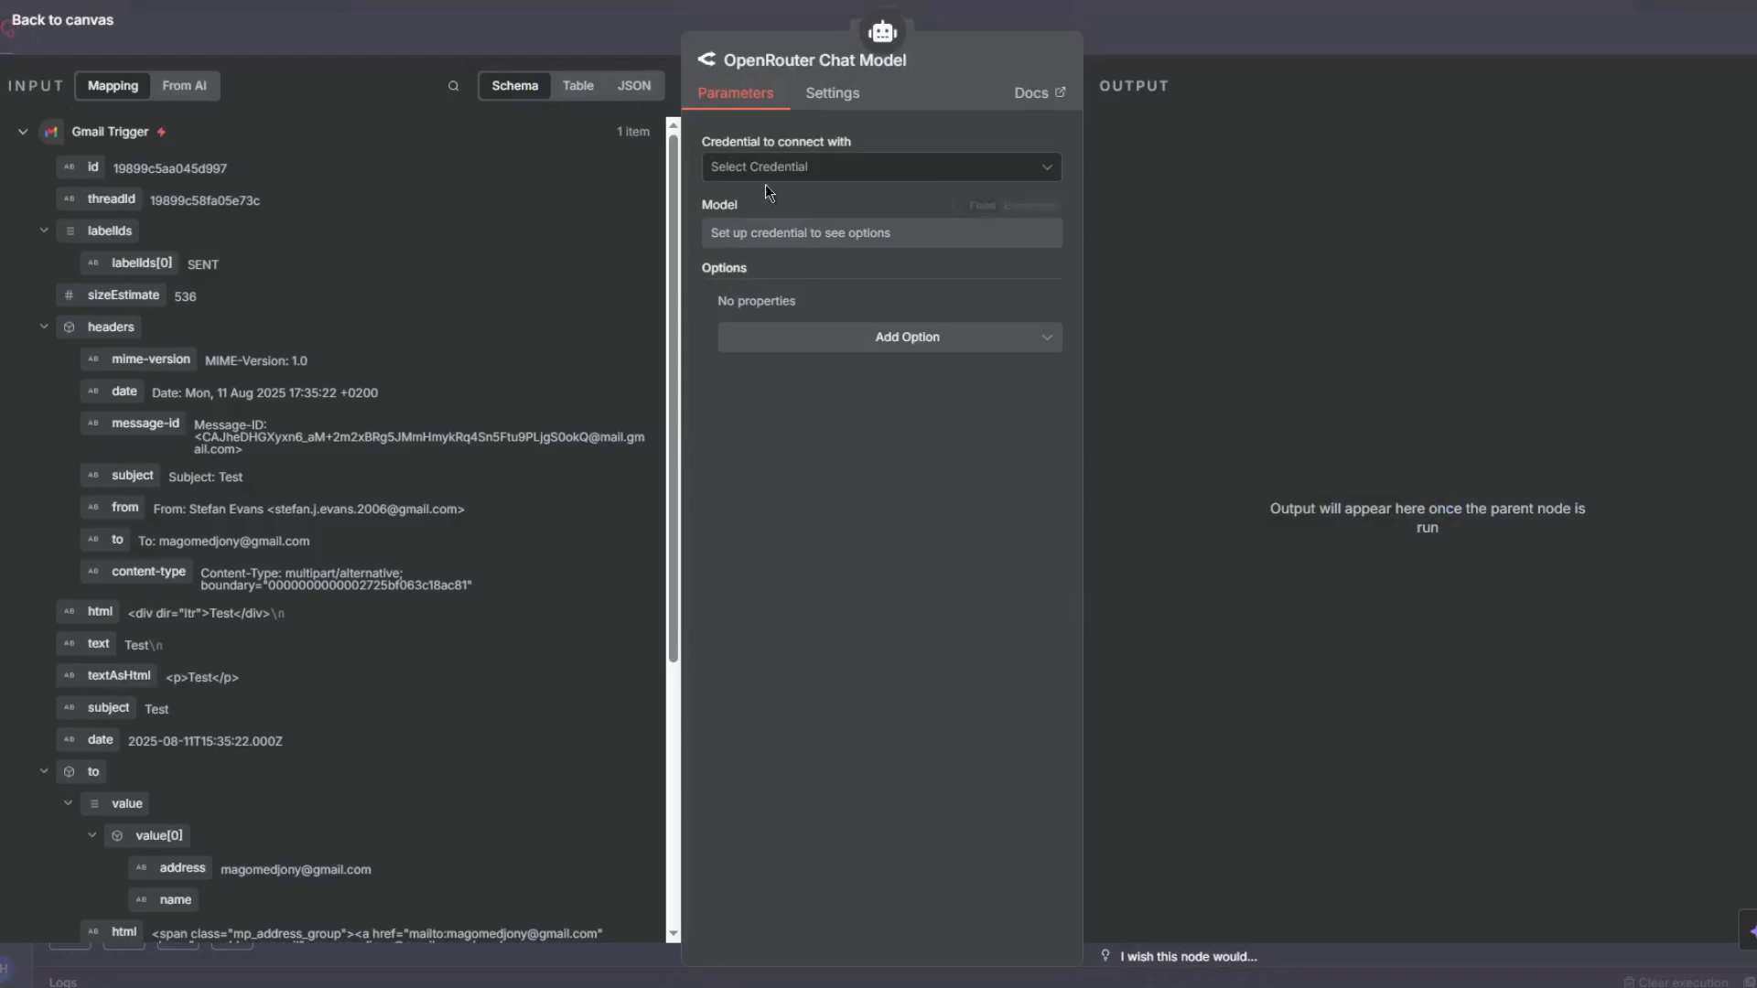
- Start creating a new OpenRouter credential for the chat model
left_click(817, 170)
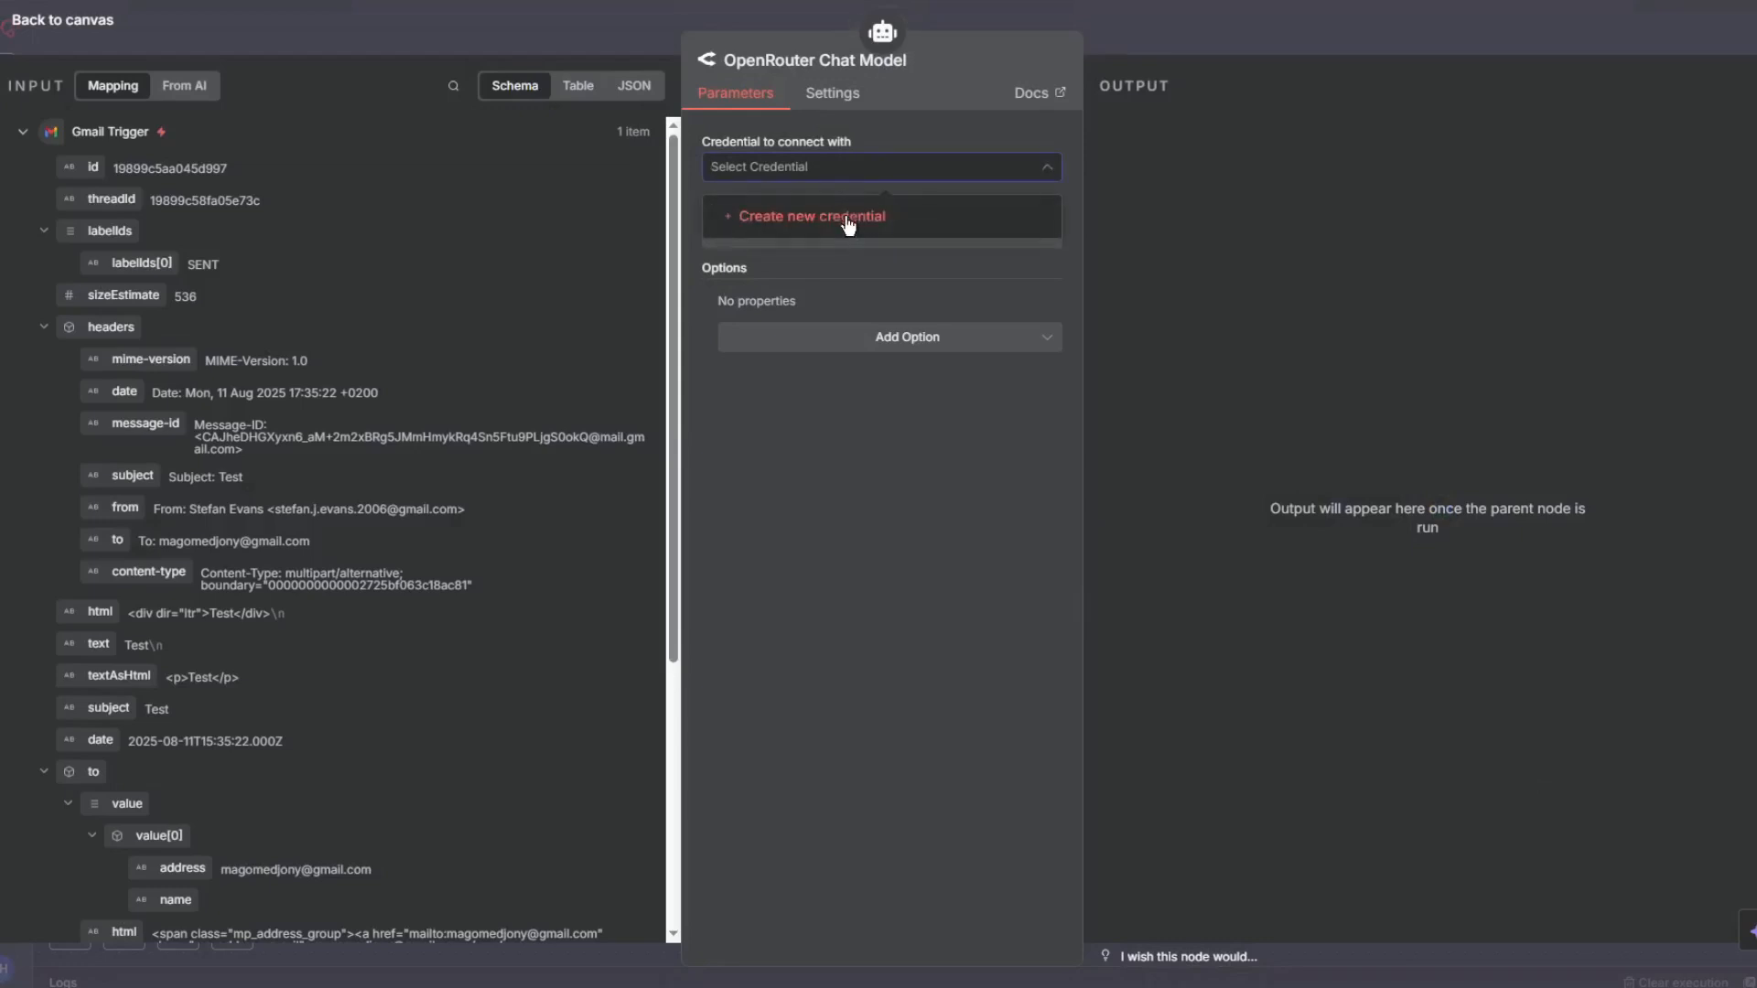
left_click(846, 216)
left_click(771, 379)
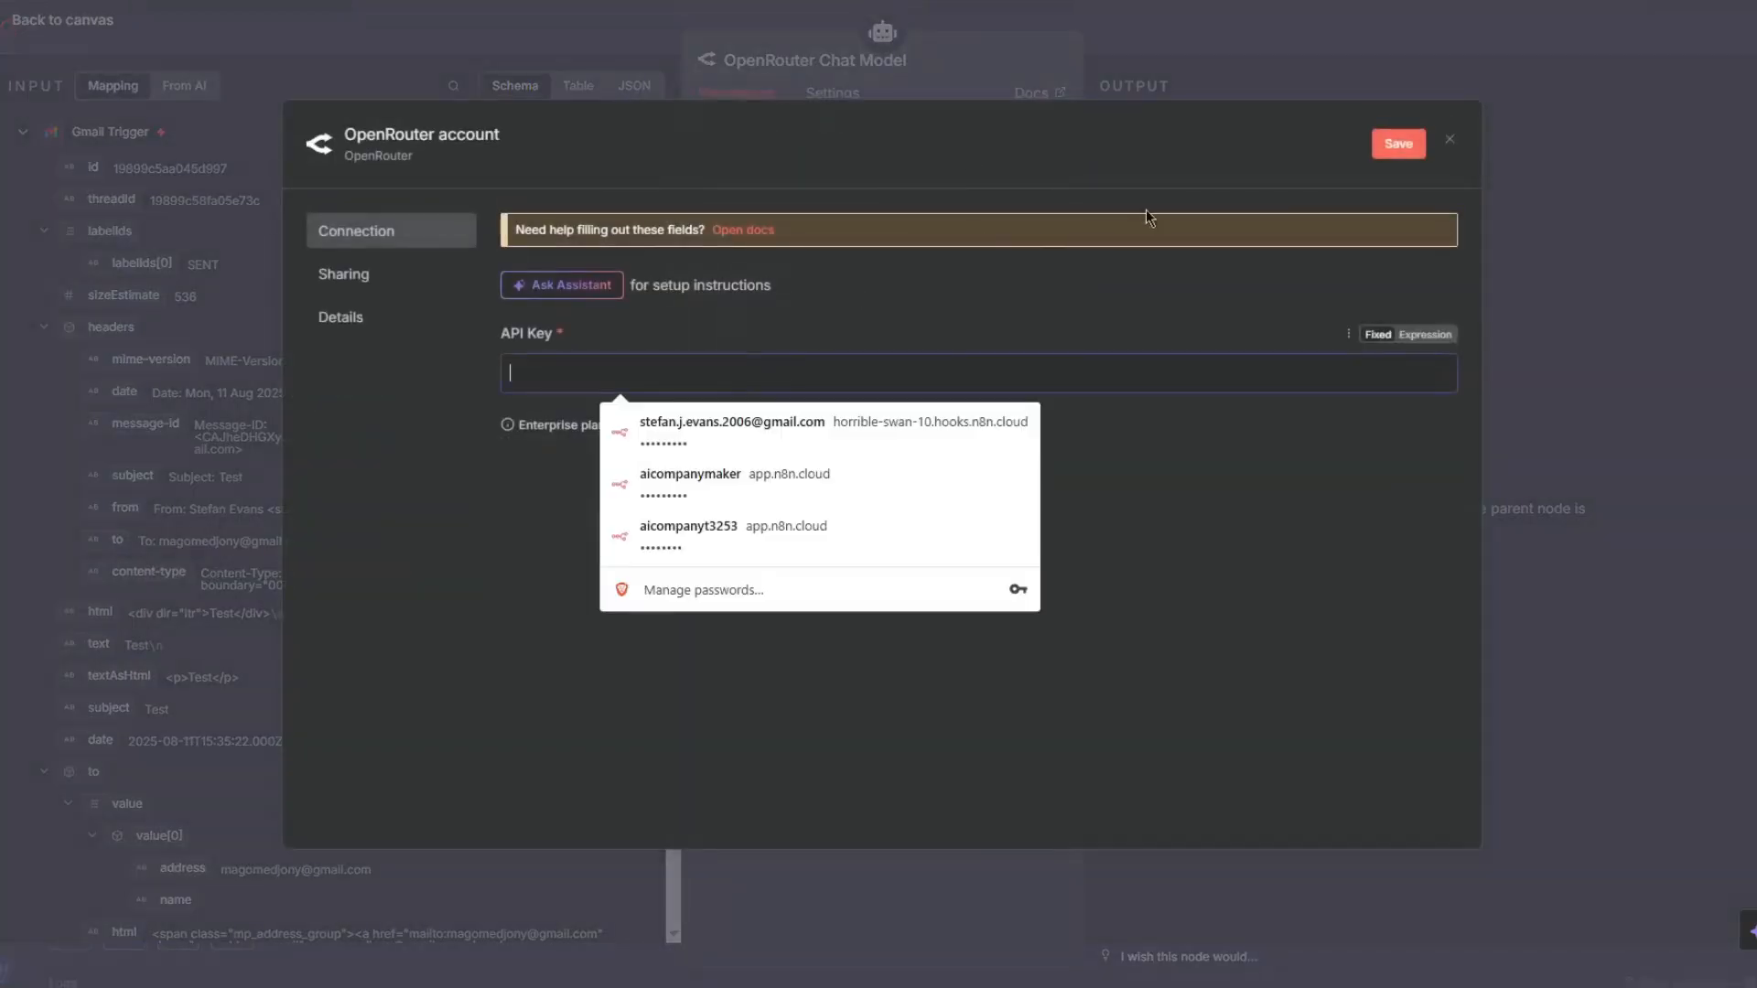
left_click(1039, 291)
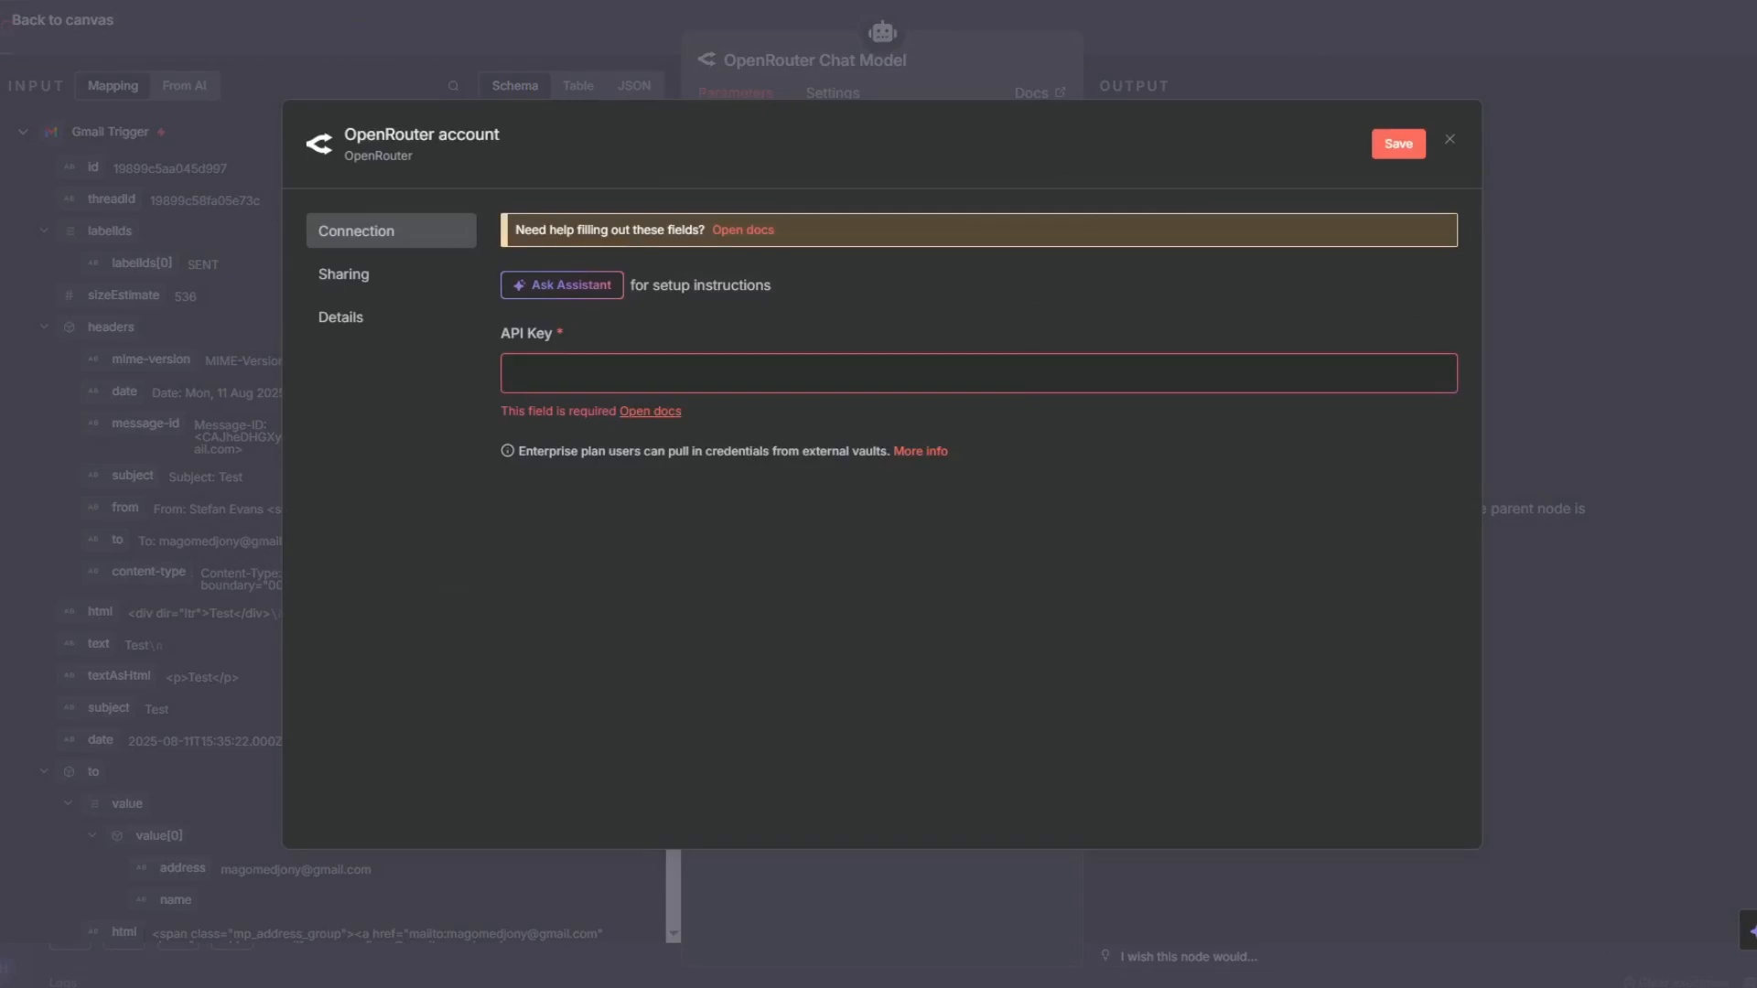
- Open OpenRouter in a new browser tab and go to the account's API Keys page
key("ctrl+t")
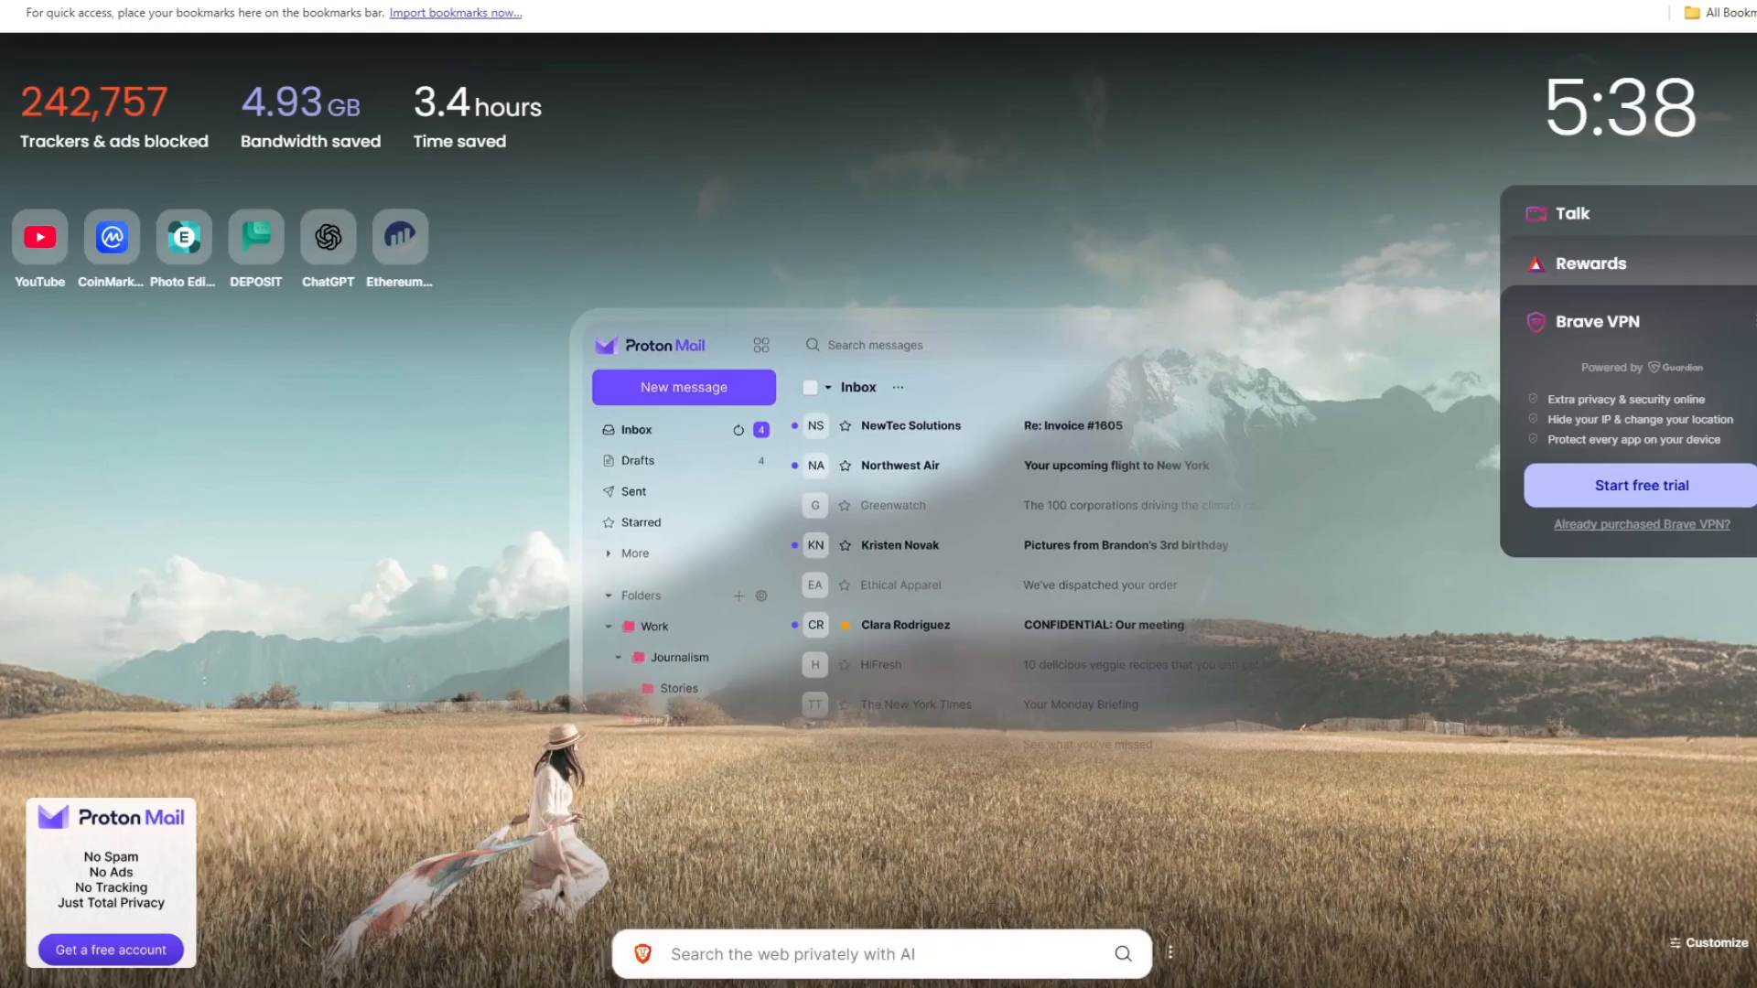
type("open")
key("Return")
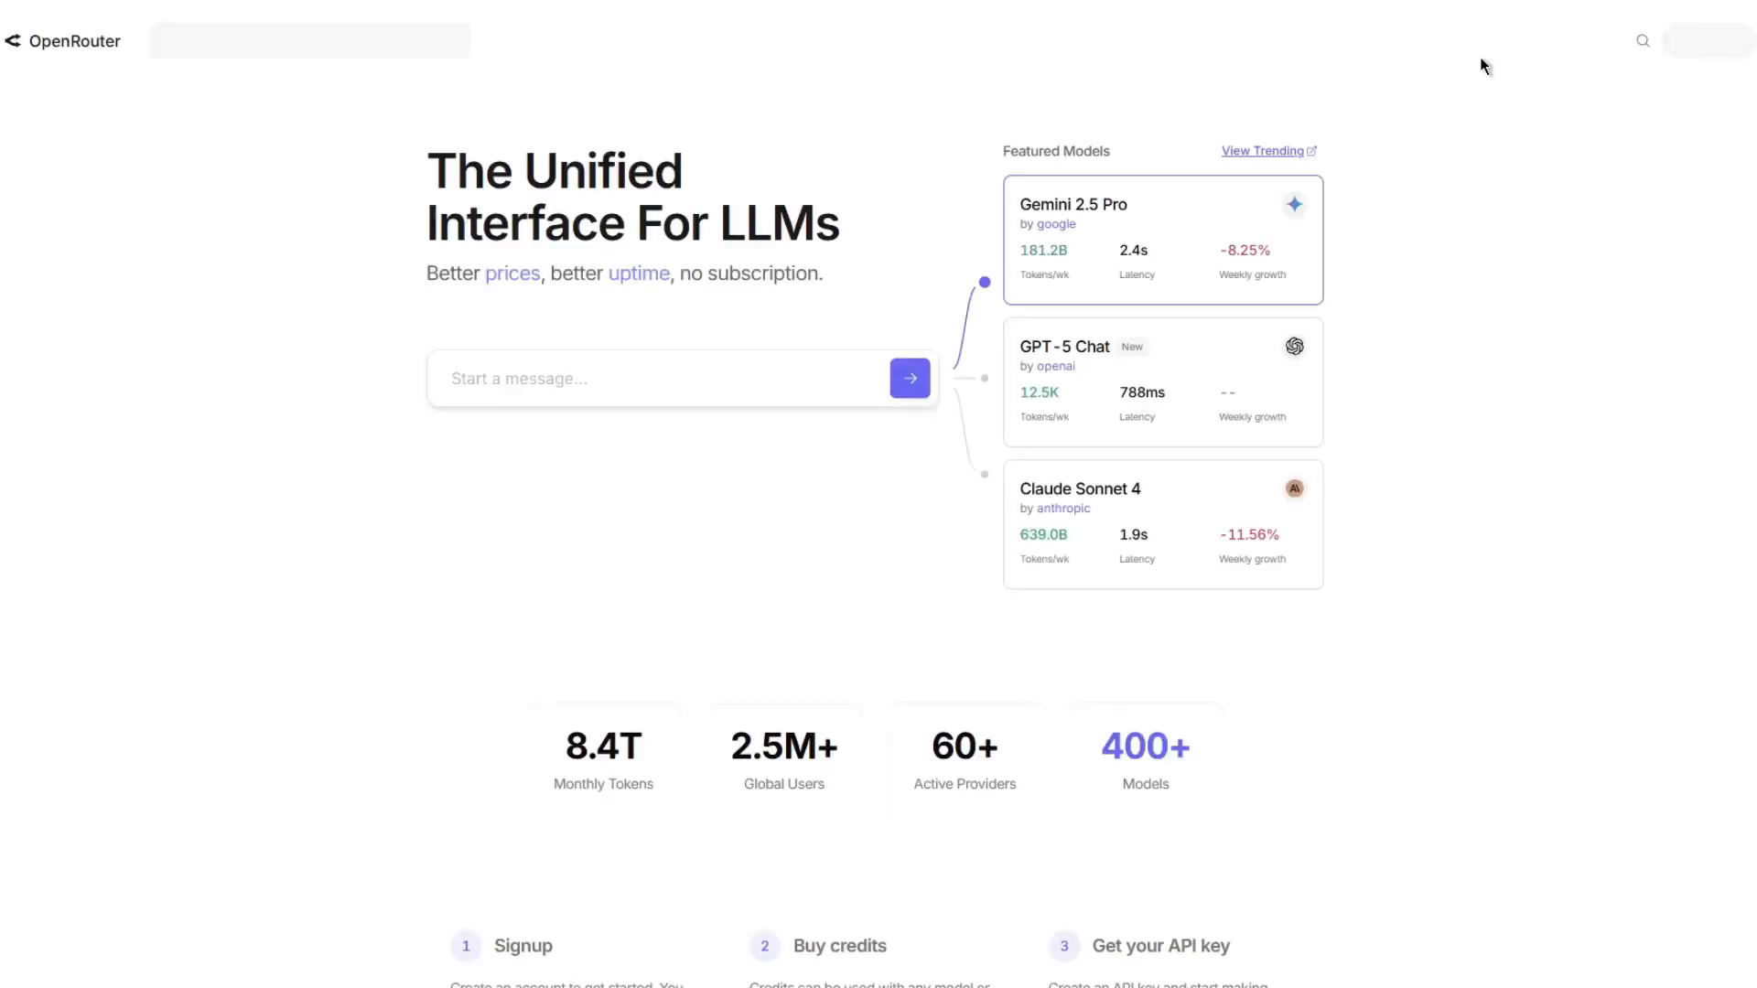
left_click(1734, 40)
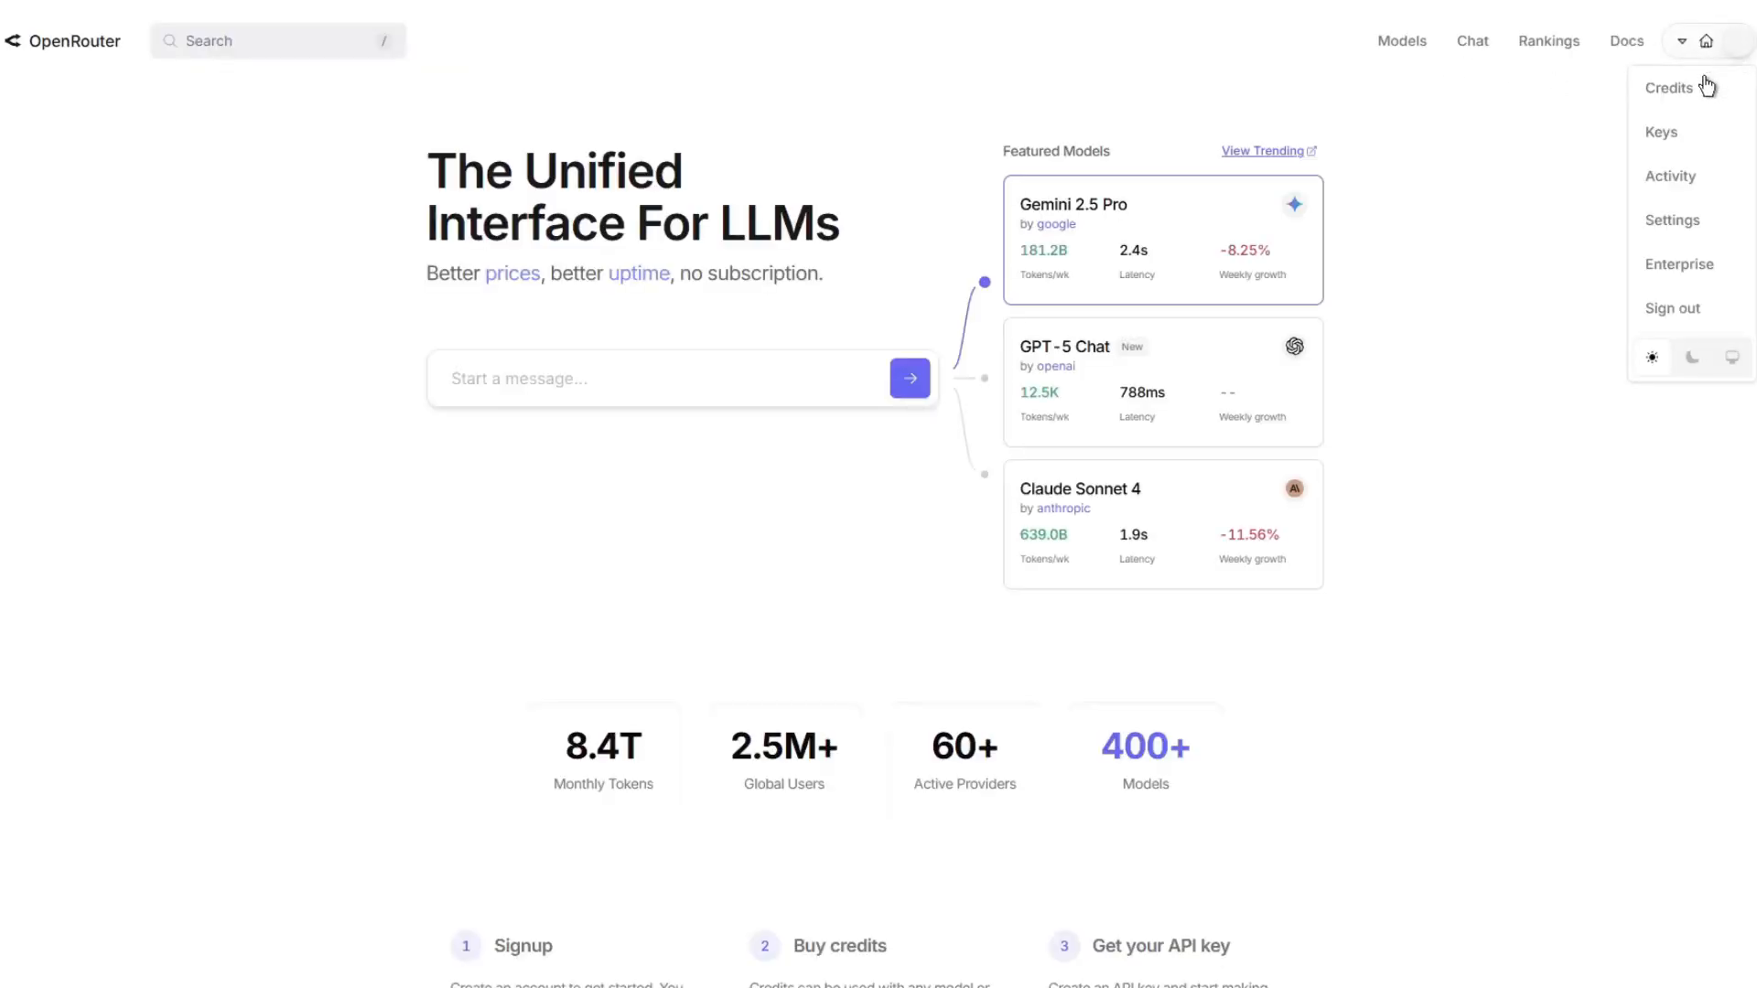
left_click(1693, 139)
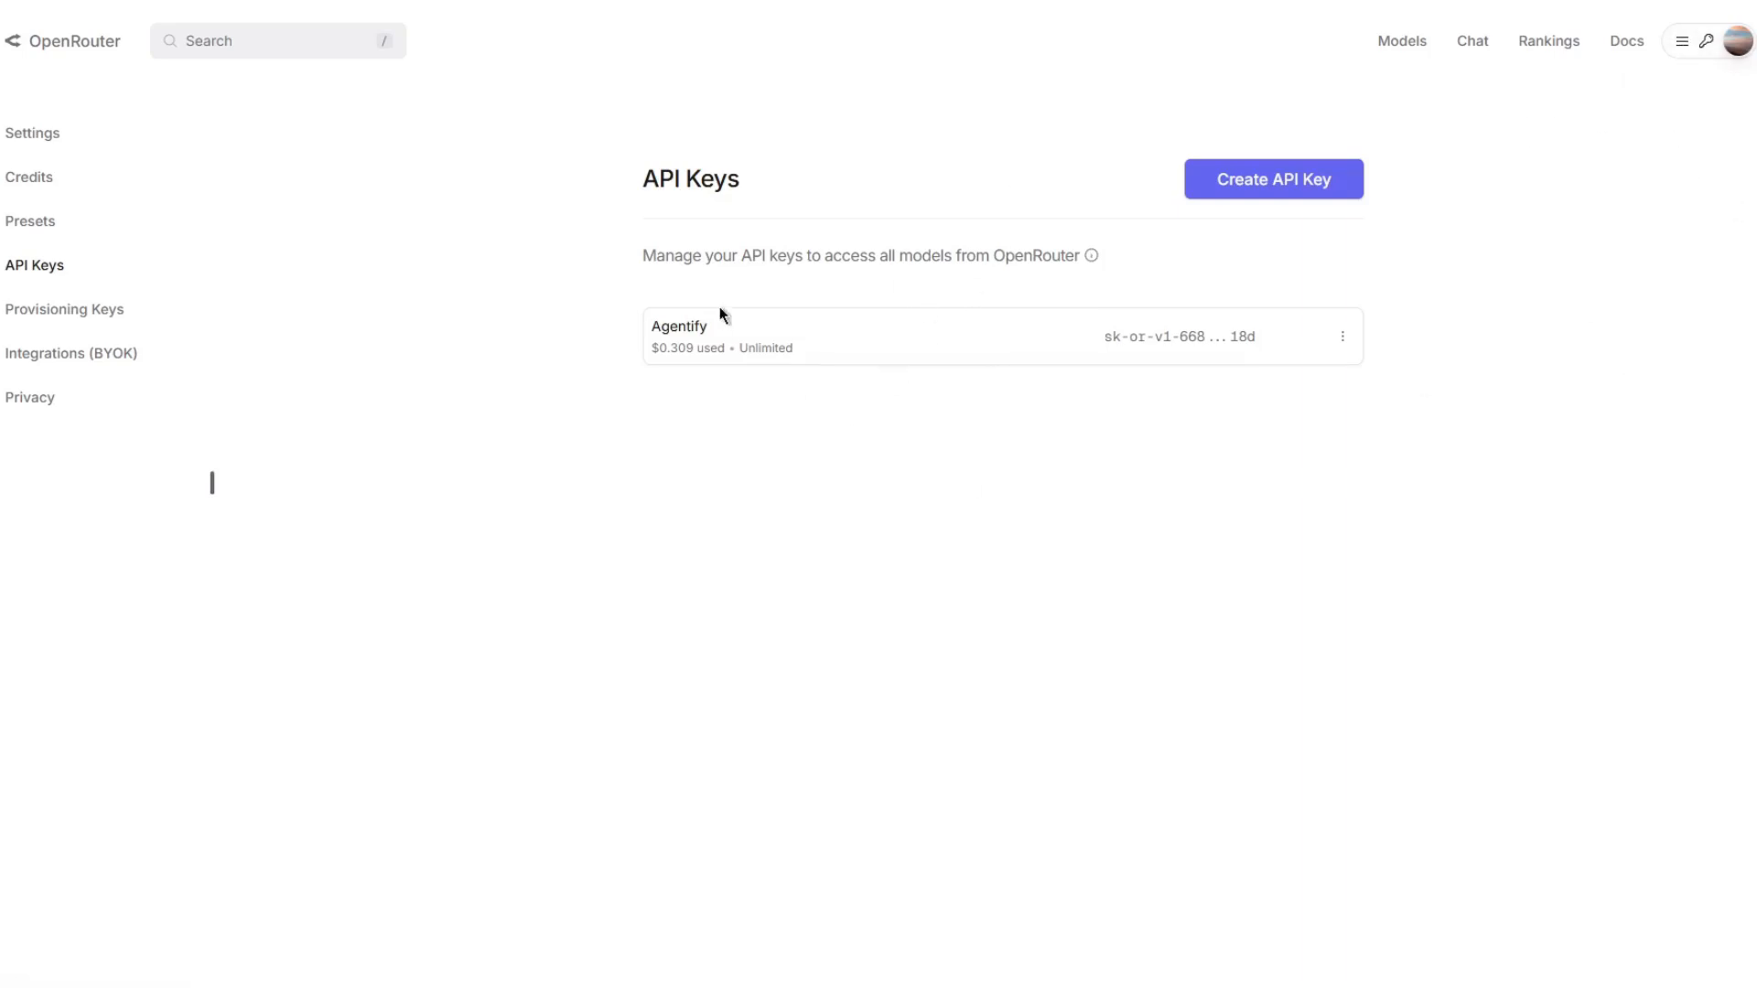
left_click(47, 180)
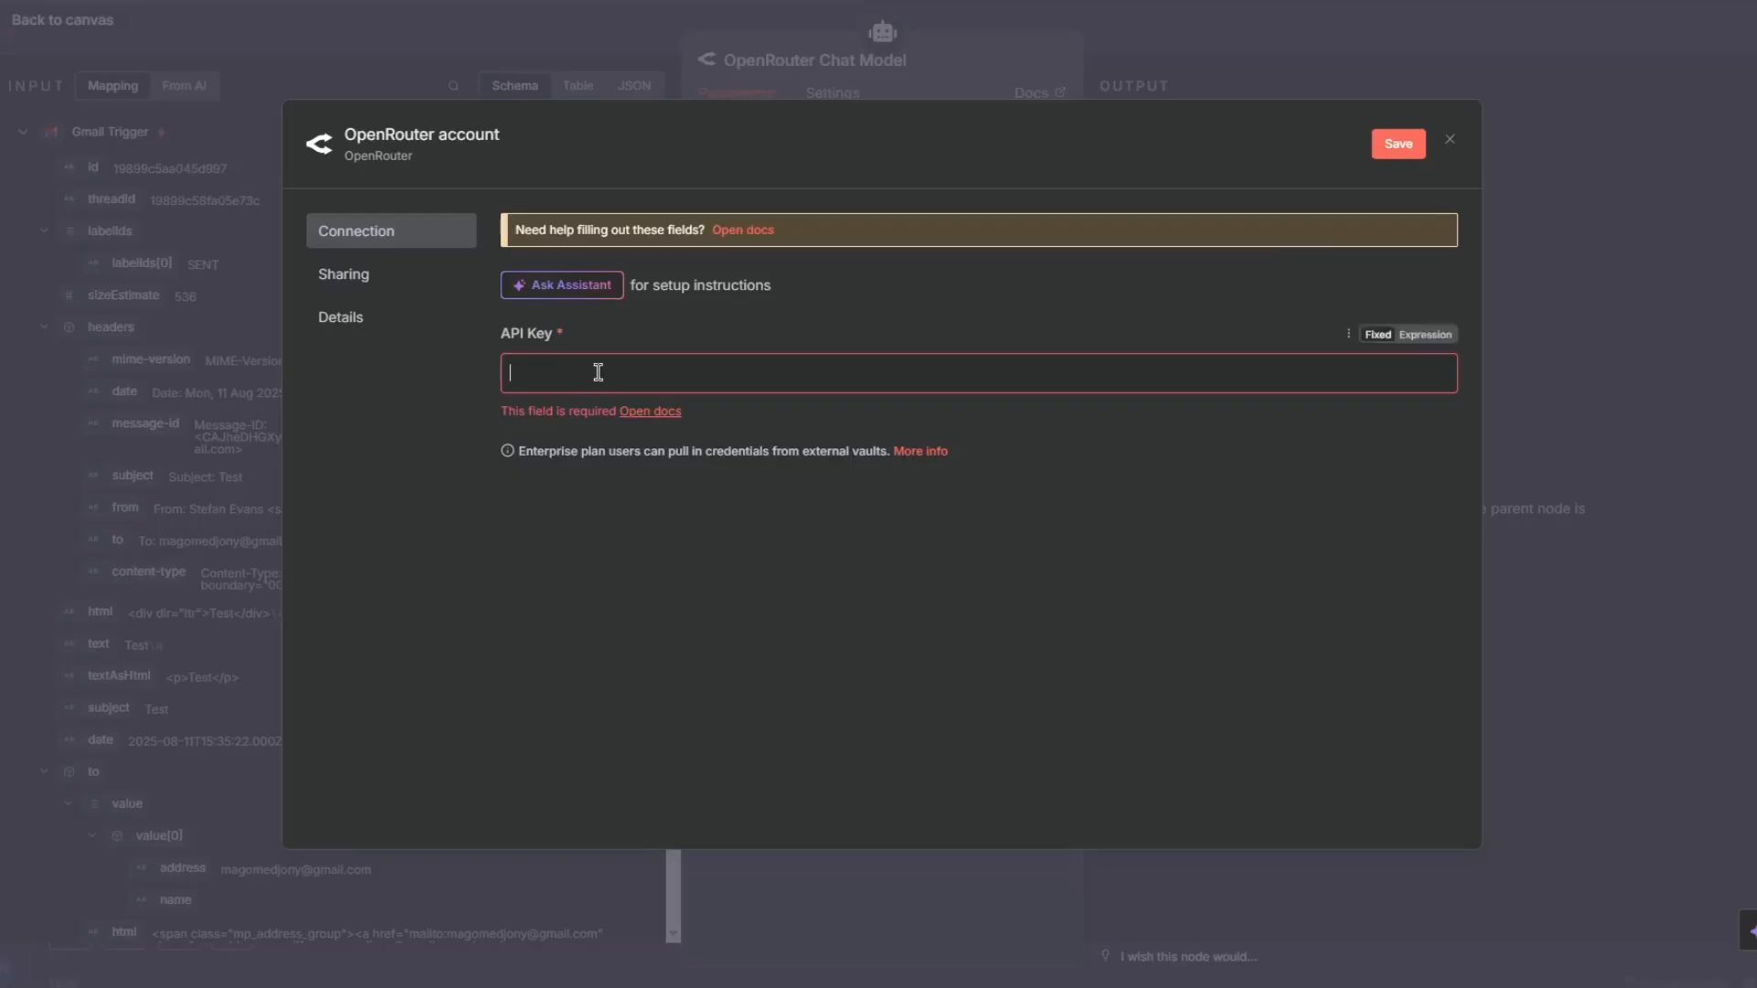
- Paste the OpenRouter API key into the credential, save it and close the credential dialog
left_click(598, 372)
key("ctrl+v")
left_click(1398, 143)
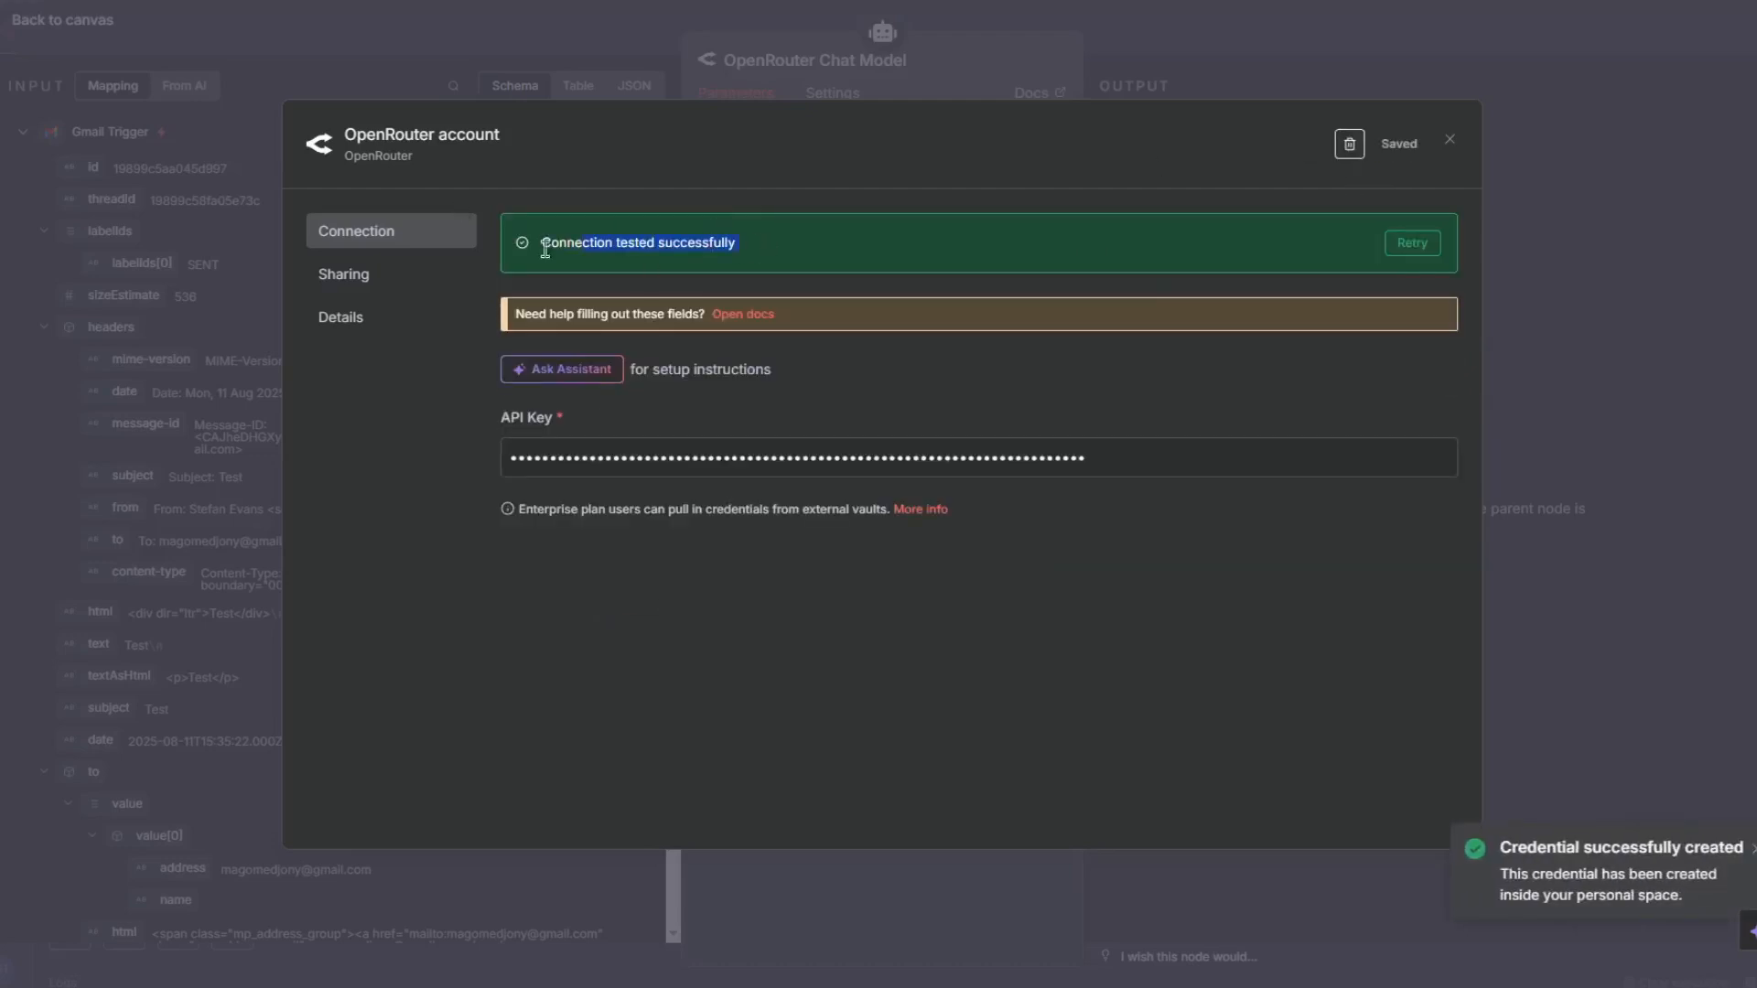
left_click(1449, 139)
- Set the chat model's Model to openai/gpt-oss-120b and return to the canvas
left_click(829, 236)
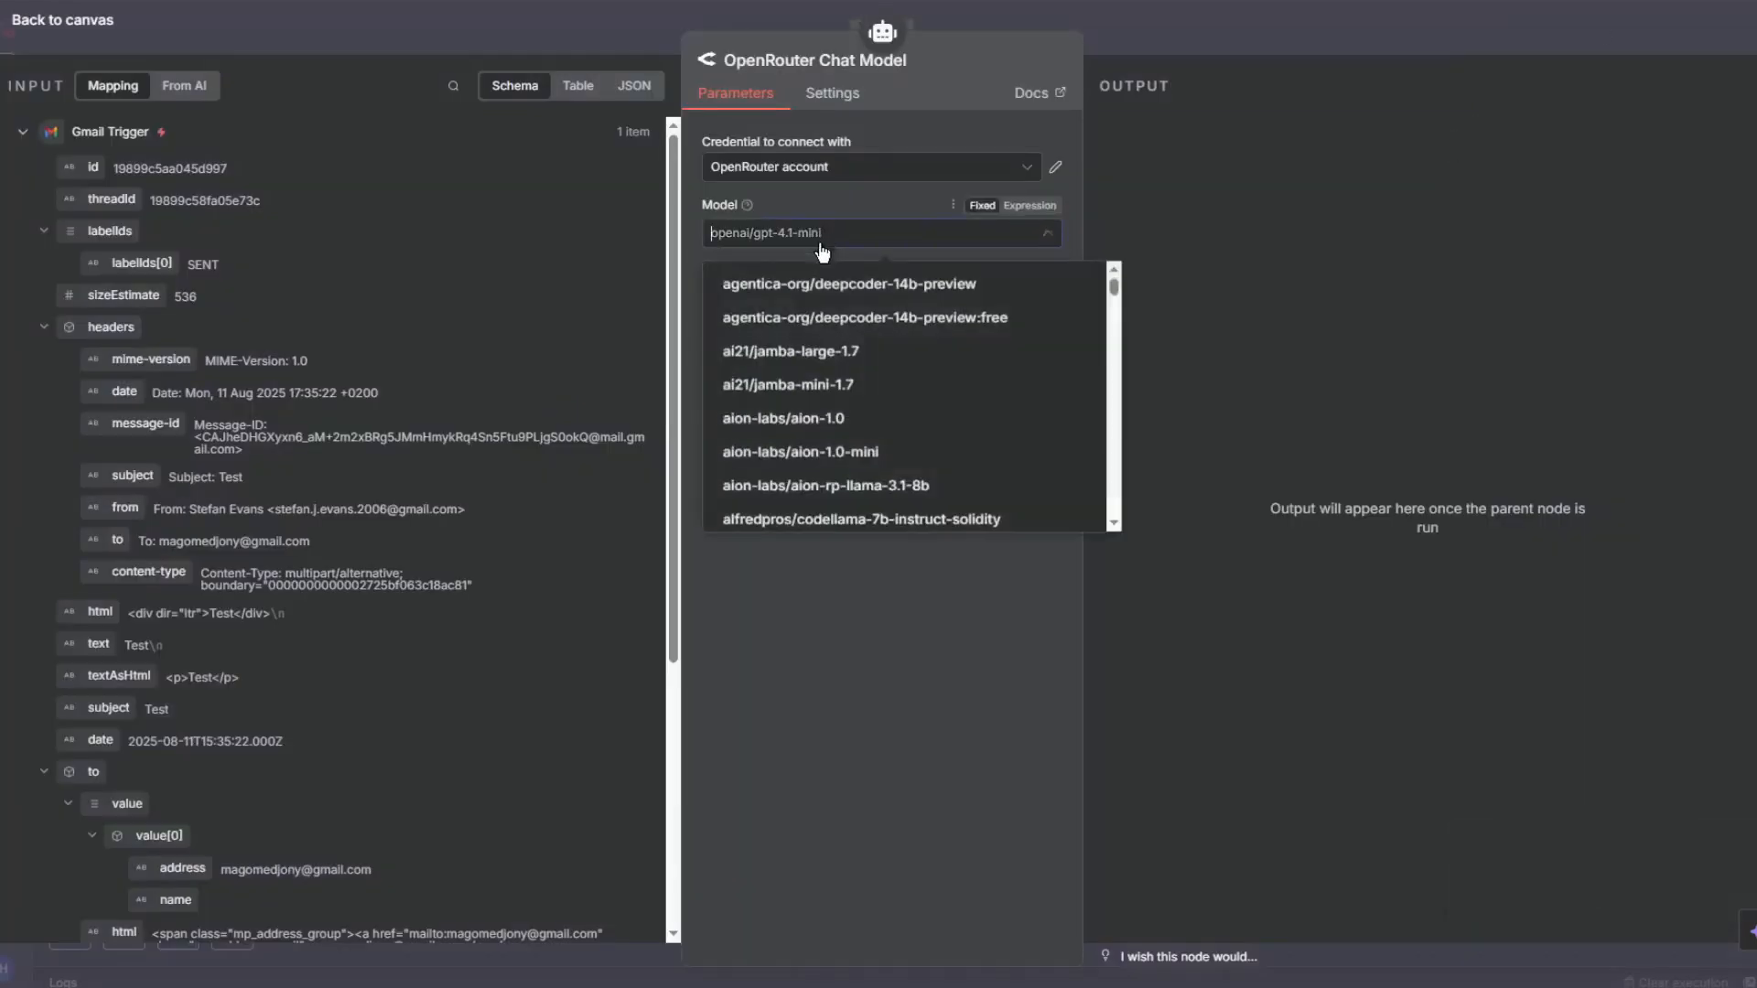
scroll(880, 400, "down", 5)
scroll(886, 406, "up", 2)
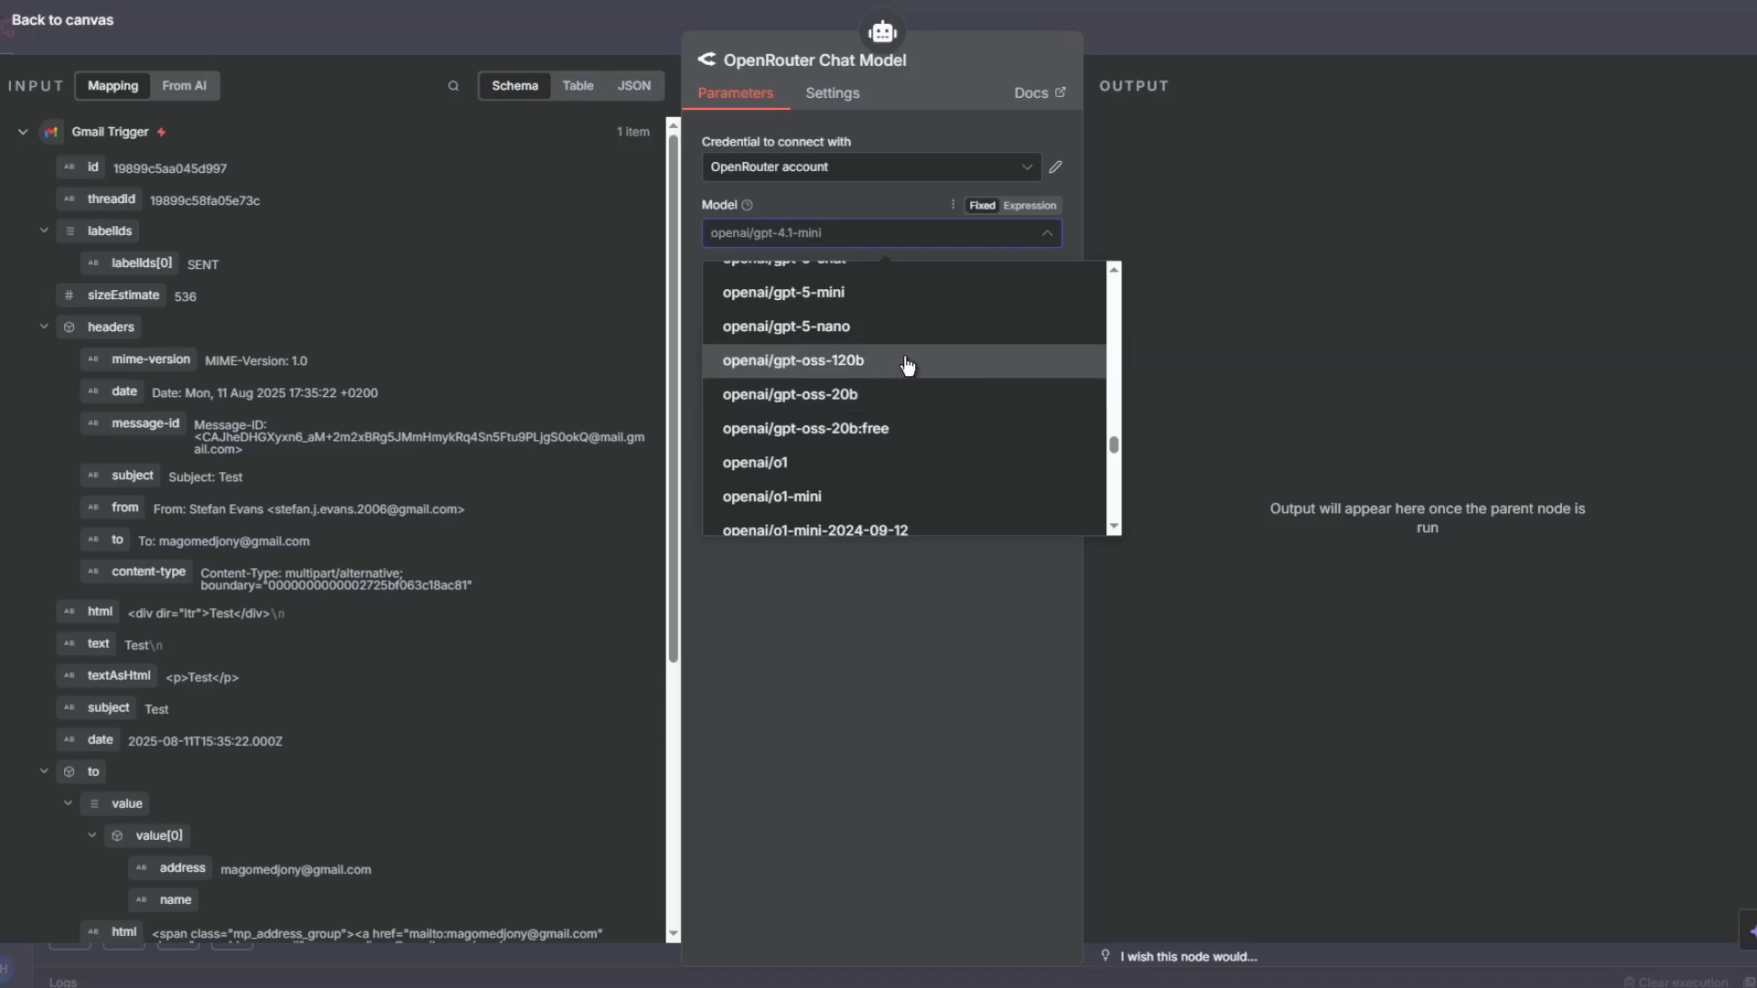
left_click(953, 370)
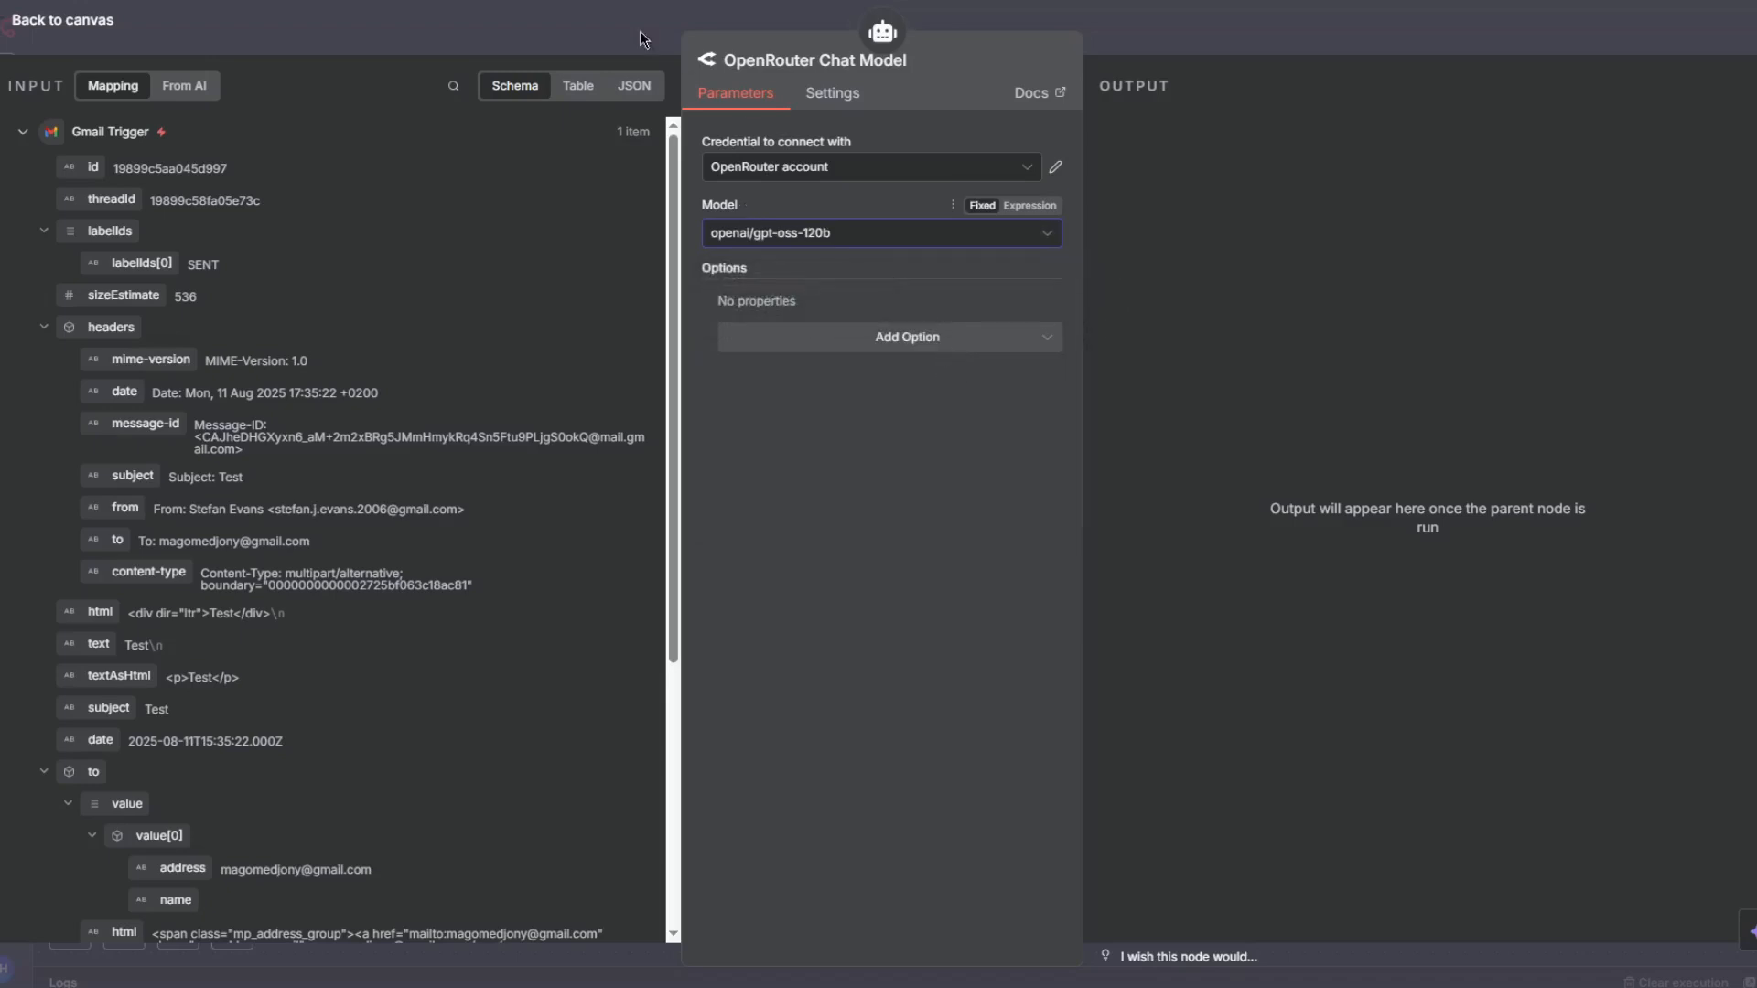
left_click(641, 35)
- Reposition the Gmail Trigger on the canvas and save the workflow
left_click_drag(1108, 615, 1075, 679)
left_click(1499, 43)
scroll(1106, 525, "down", 4)
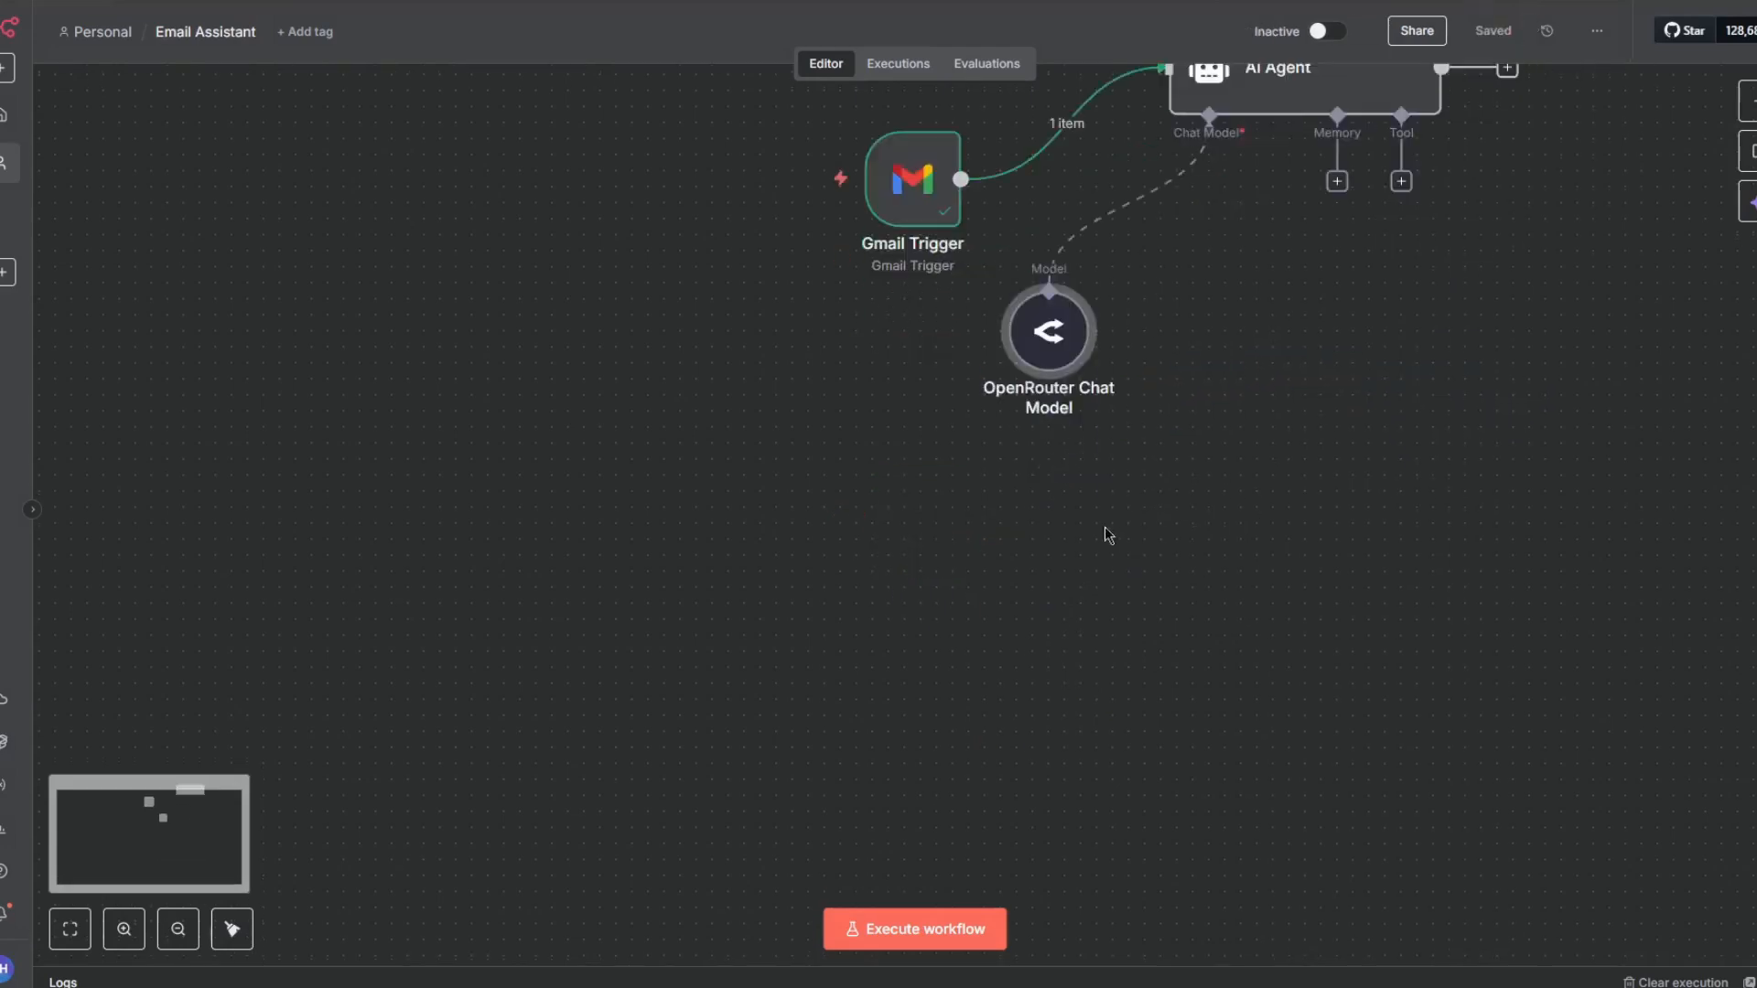
scroll(1099, 521, "up", 2)
left_click_drag(899, 375, 772, 263)
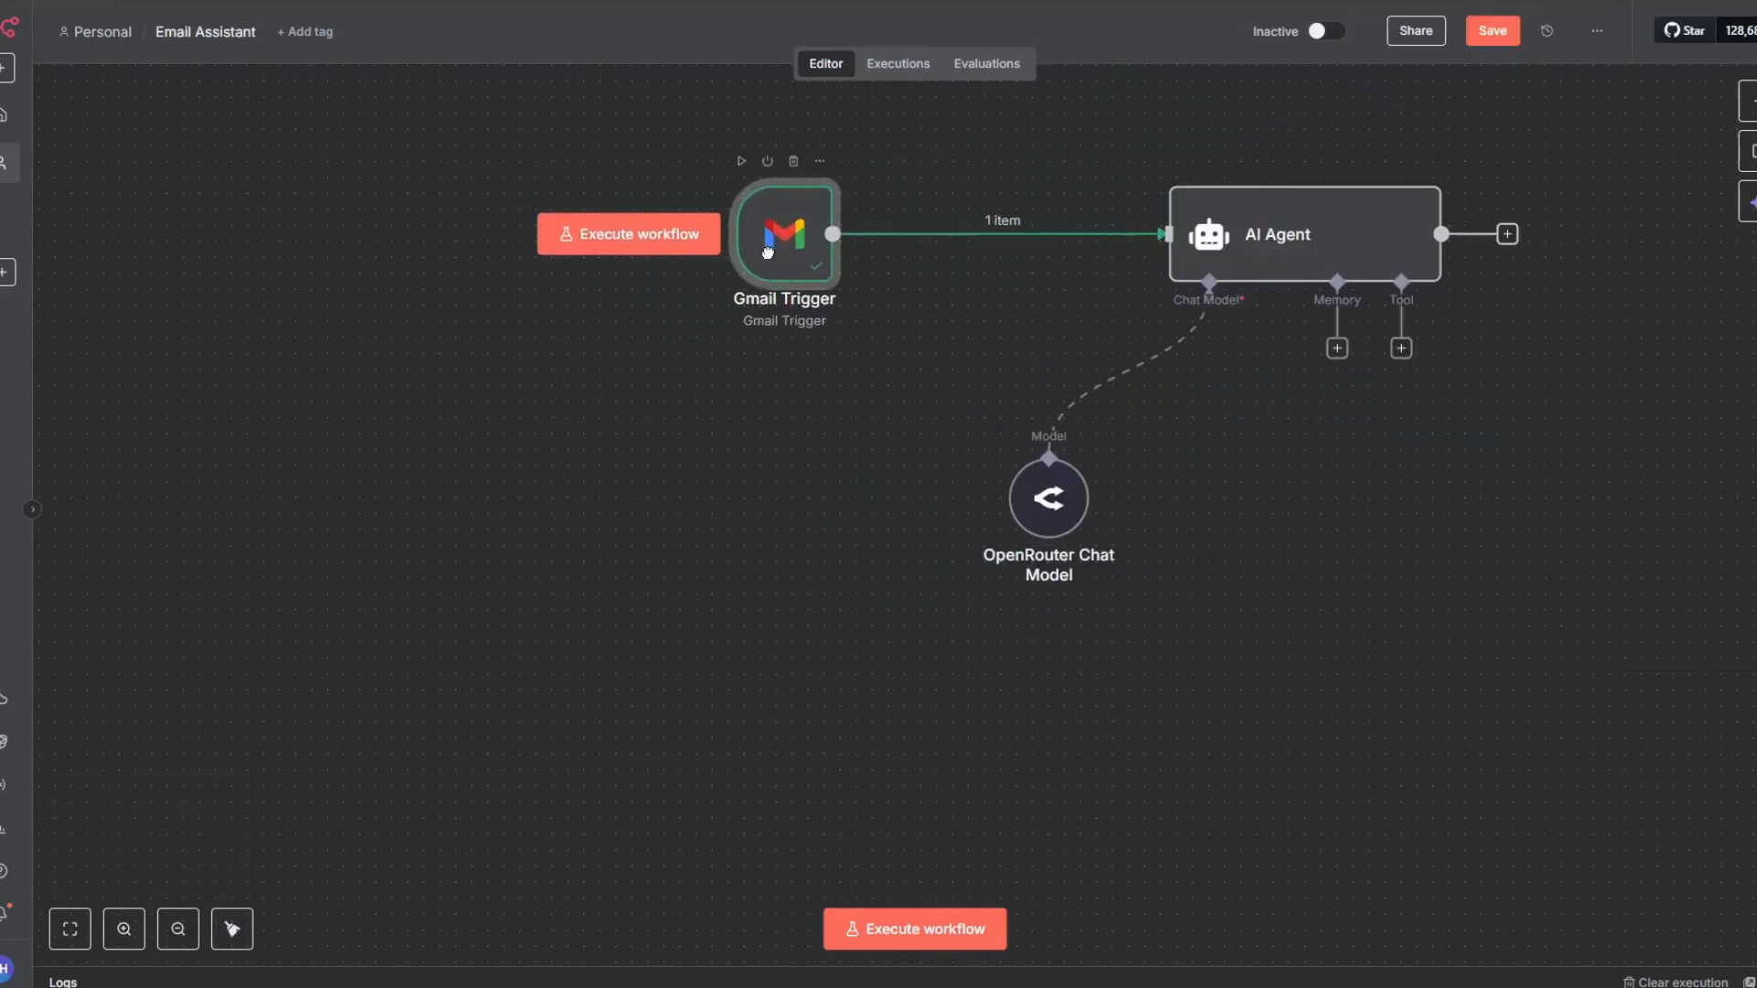
left_click(1511, 40)
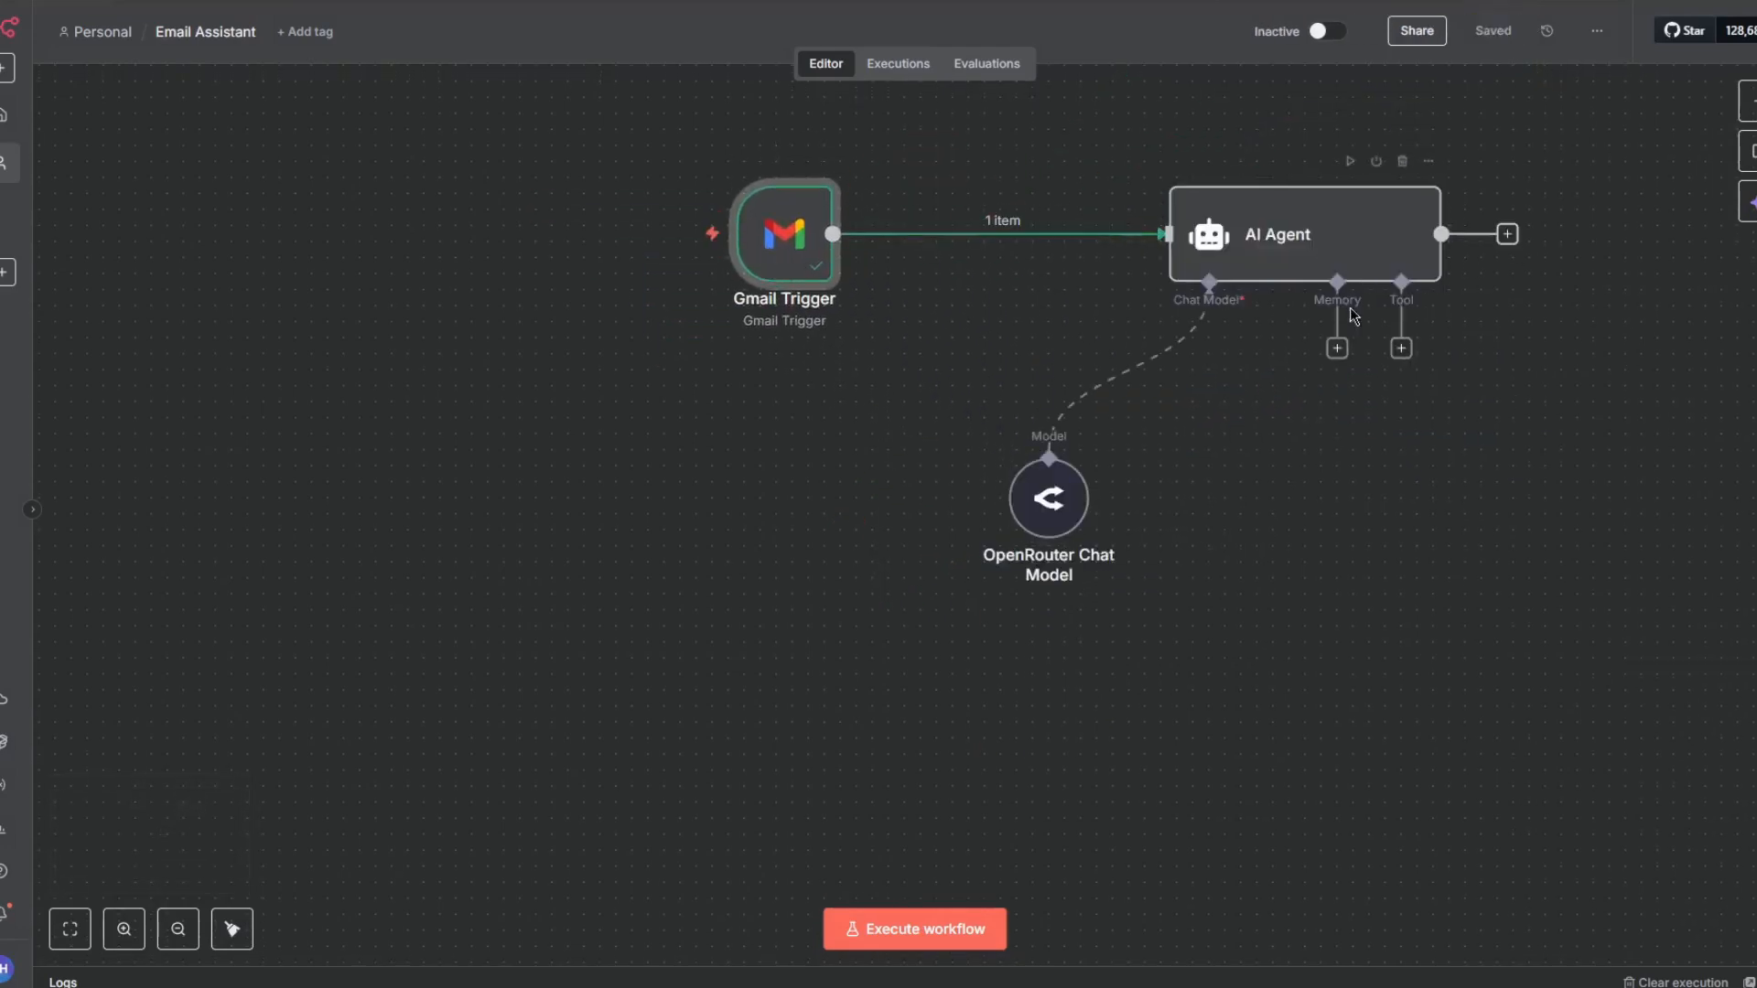
- Enable Require Specific Output Format on the AI Agent and close its settings
double_click(1374, 232)
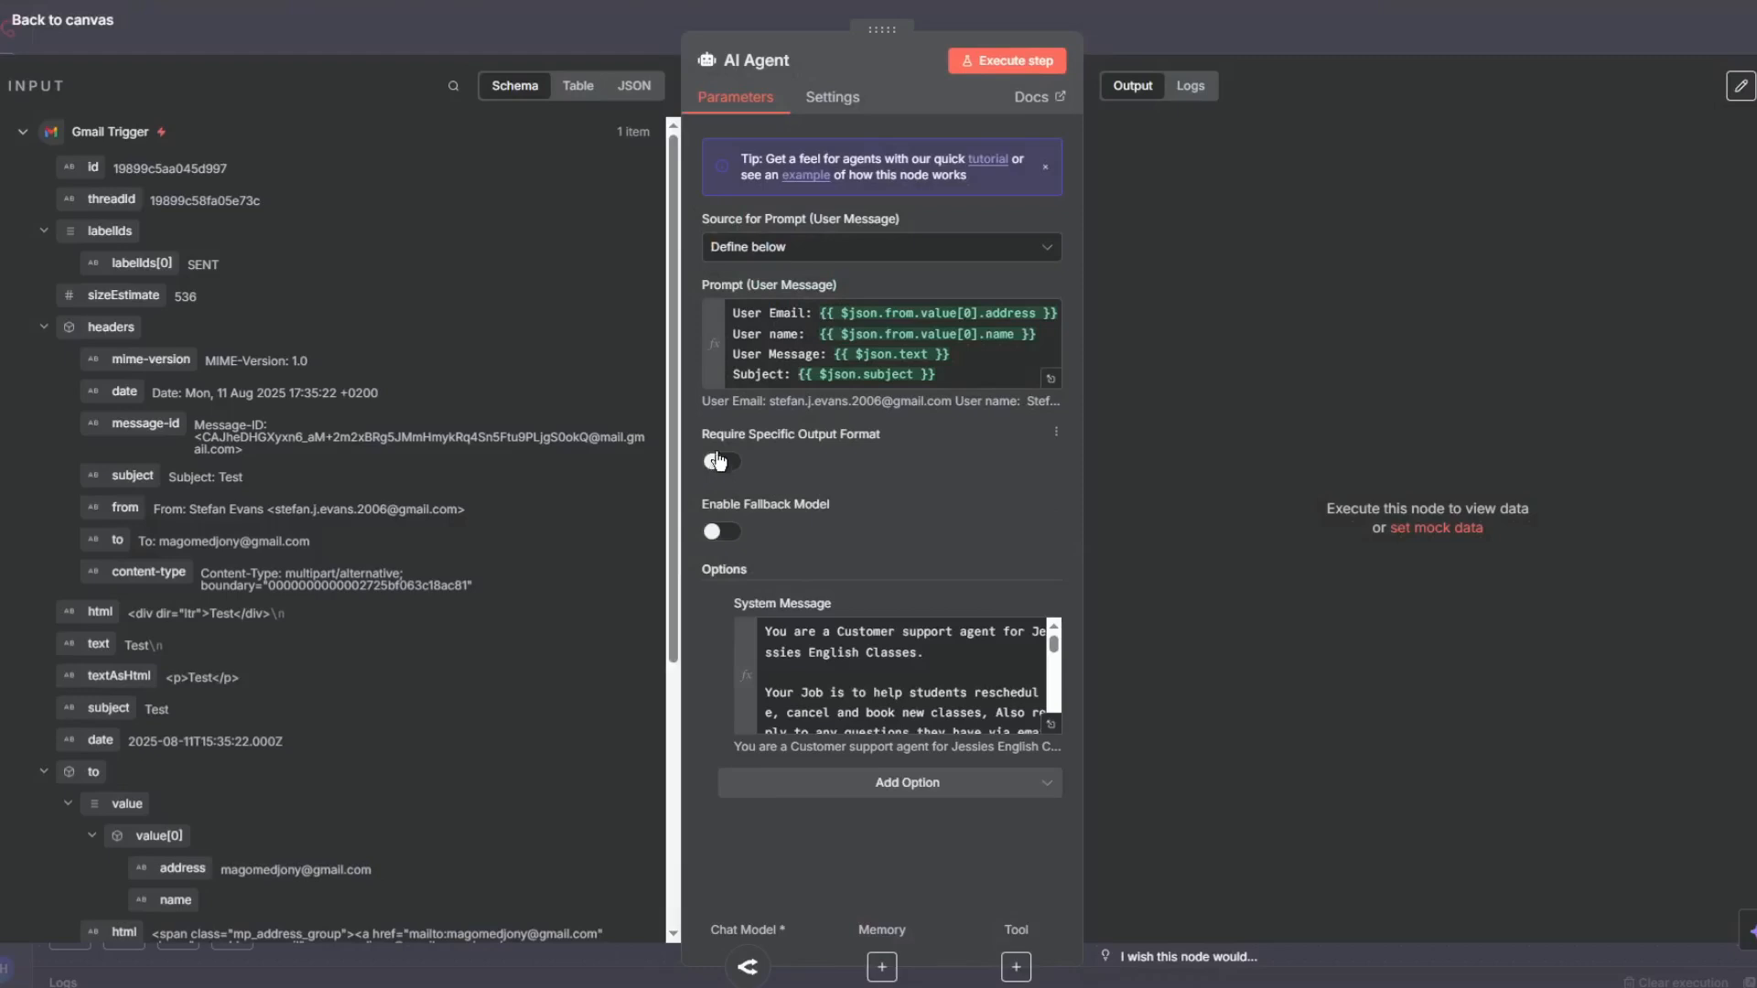
left_click(719, 462)
key("Escape")
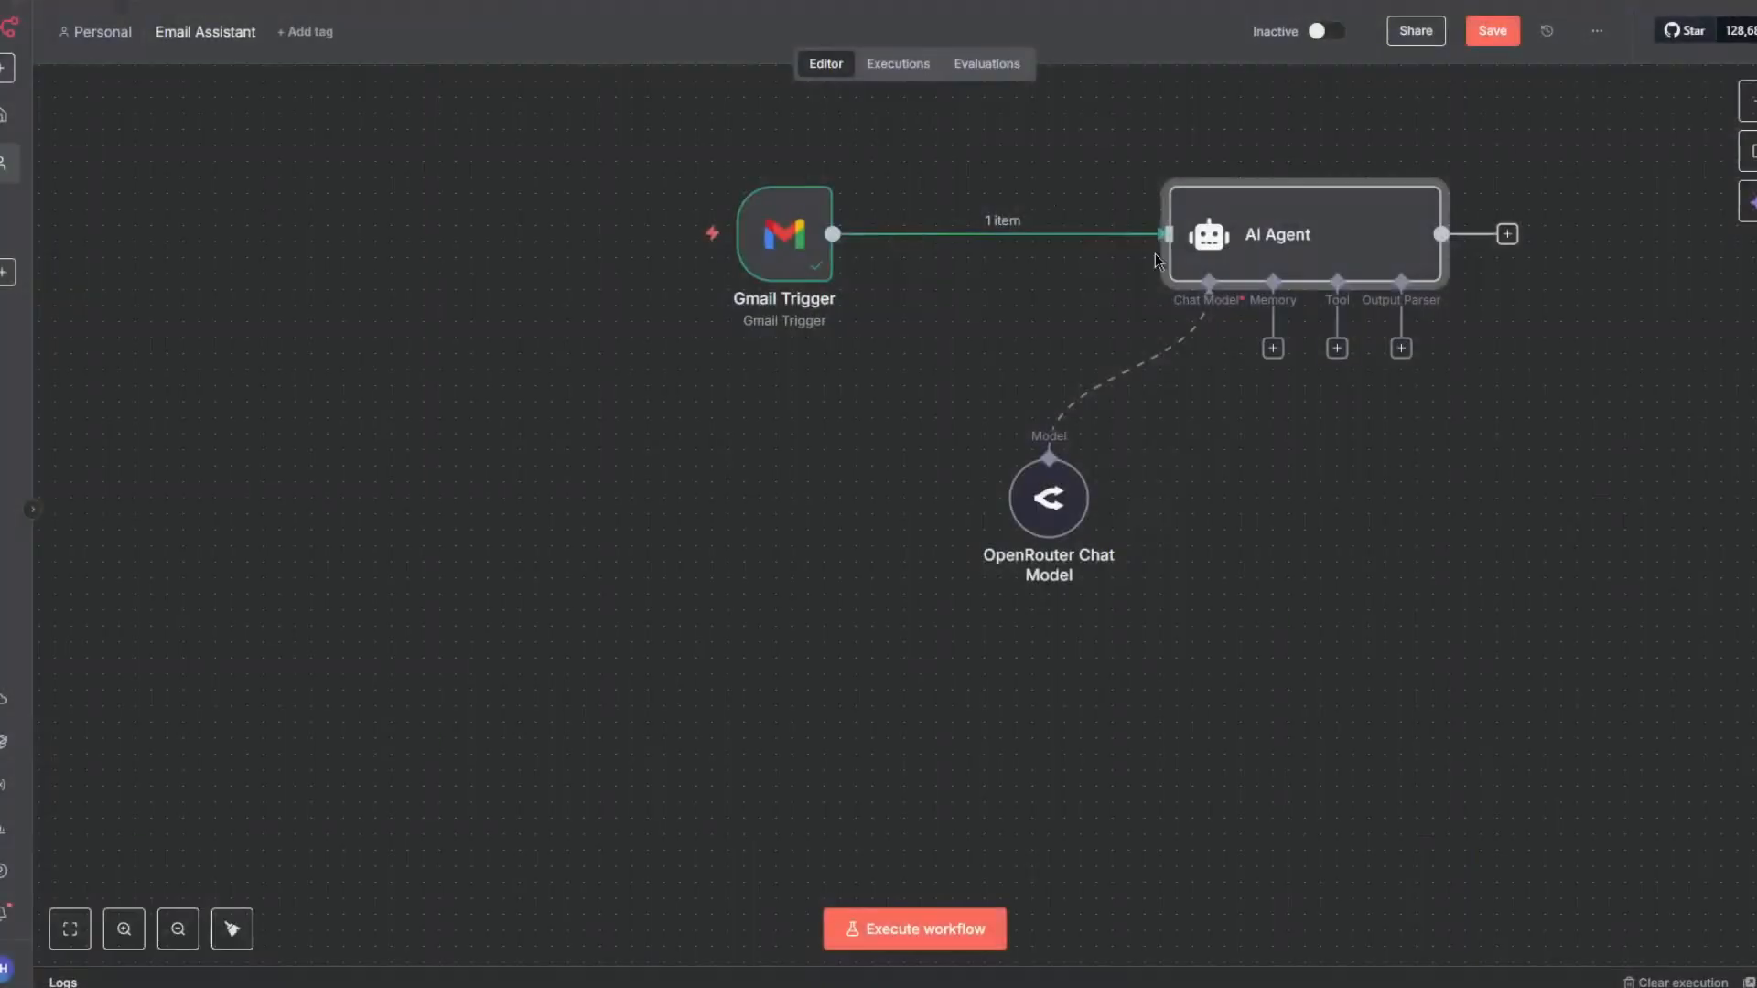
- Attach a Structured Output Parser to the AI Agent and change the JSON example's first key to "To" with an empty value
left_click(1403, 349)
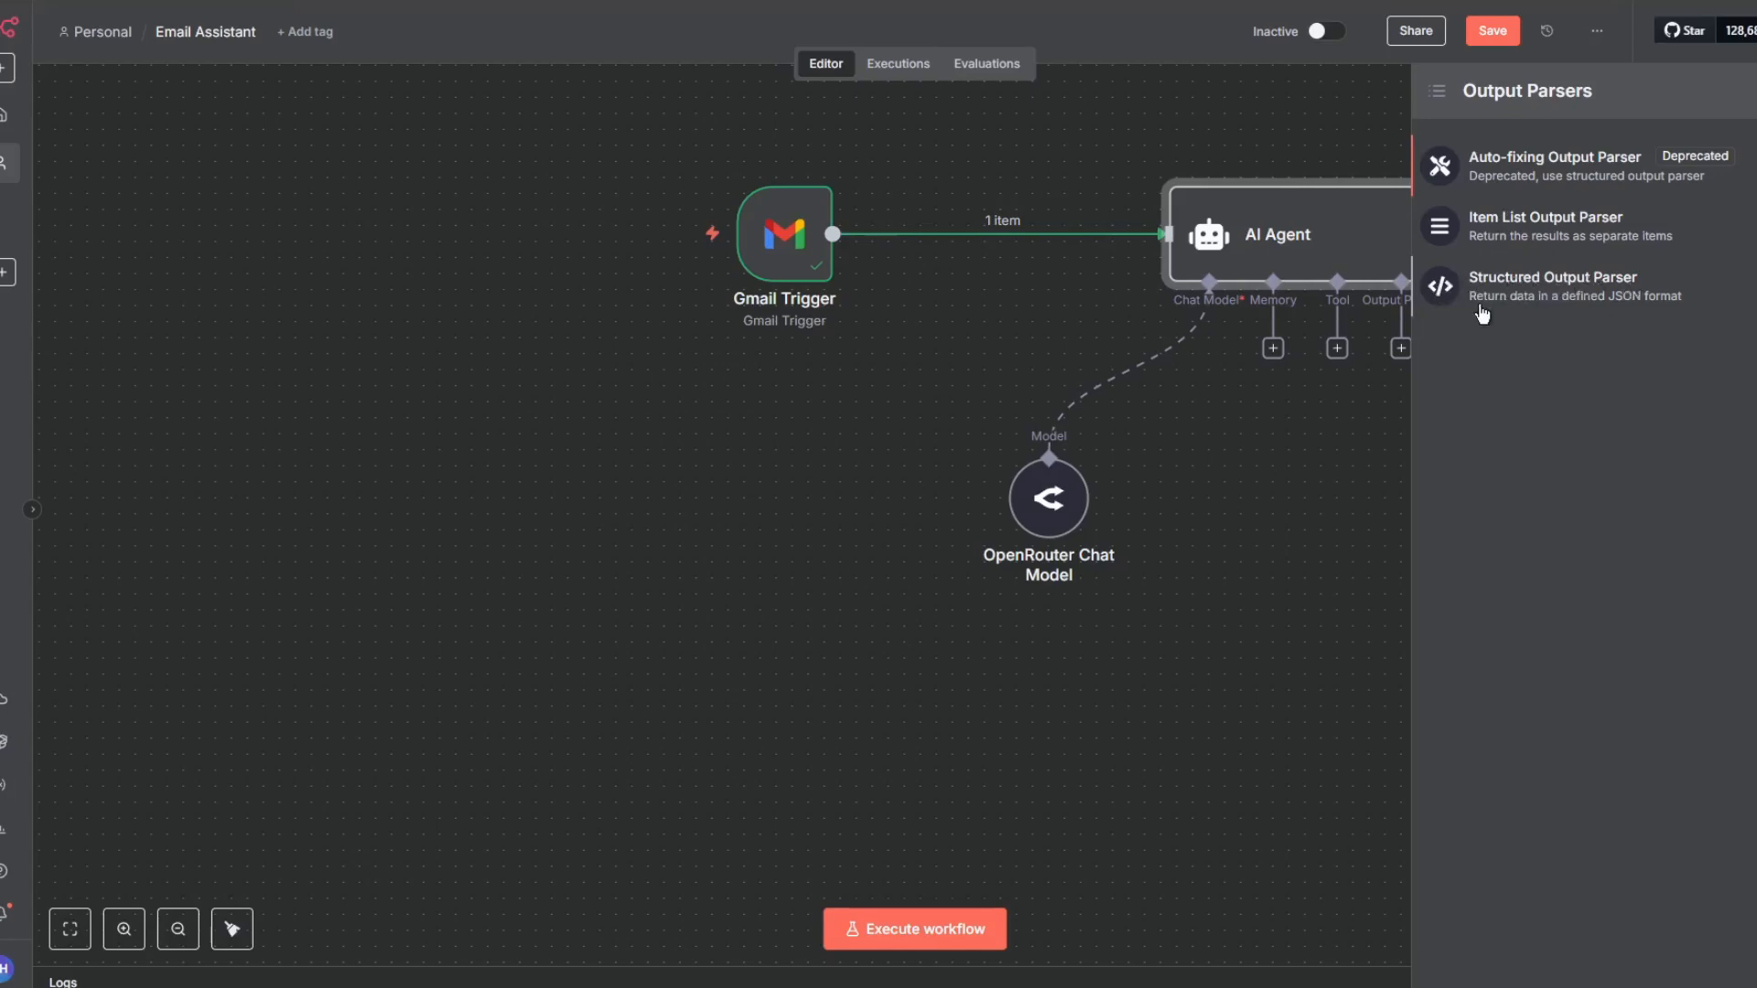
left_click(1643, 307)
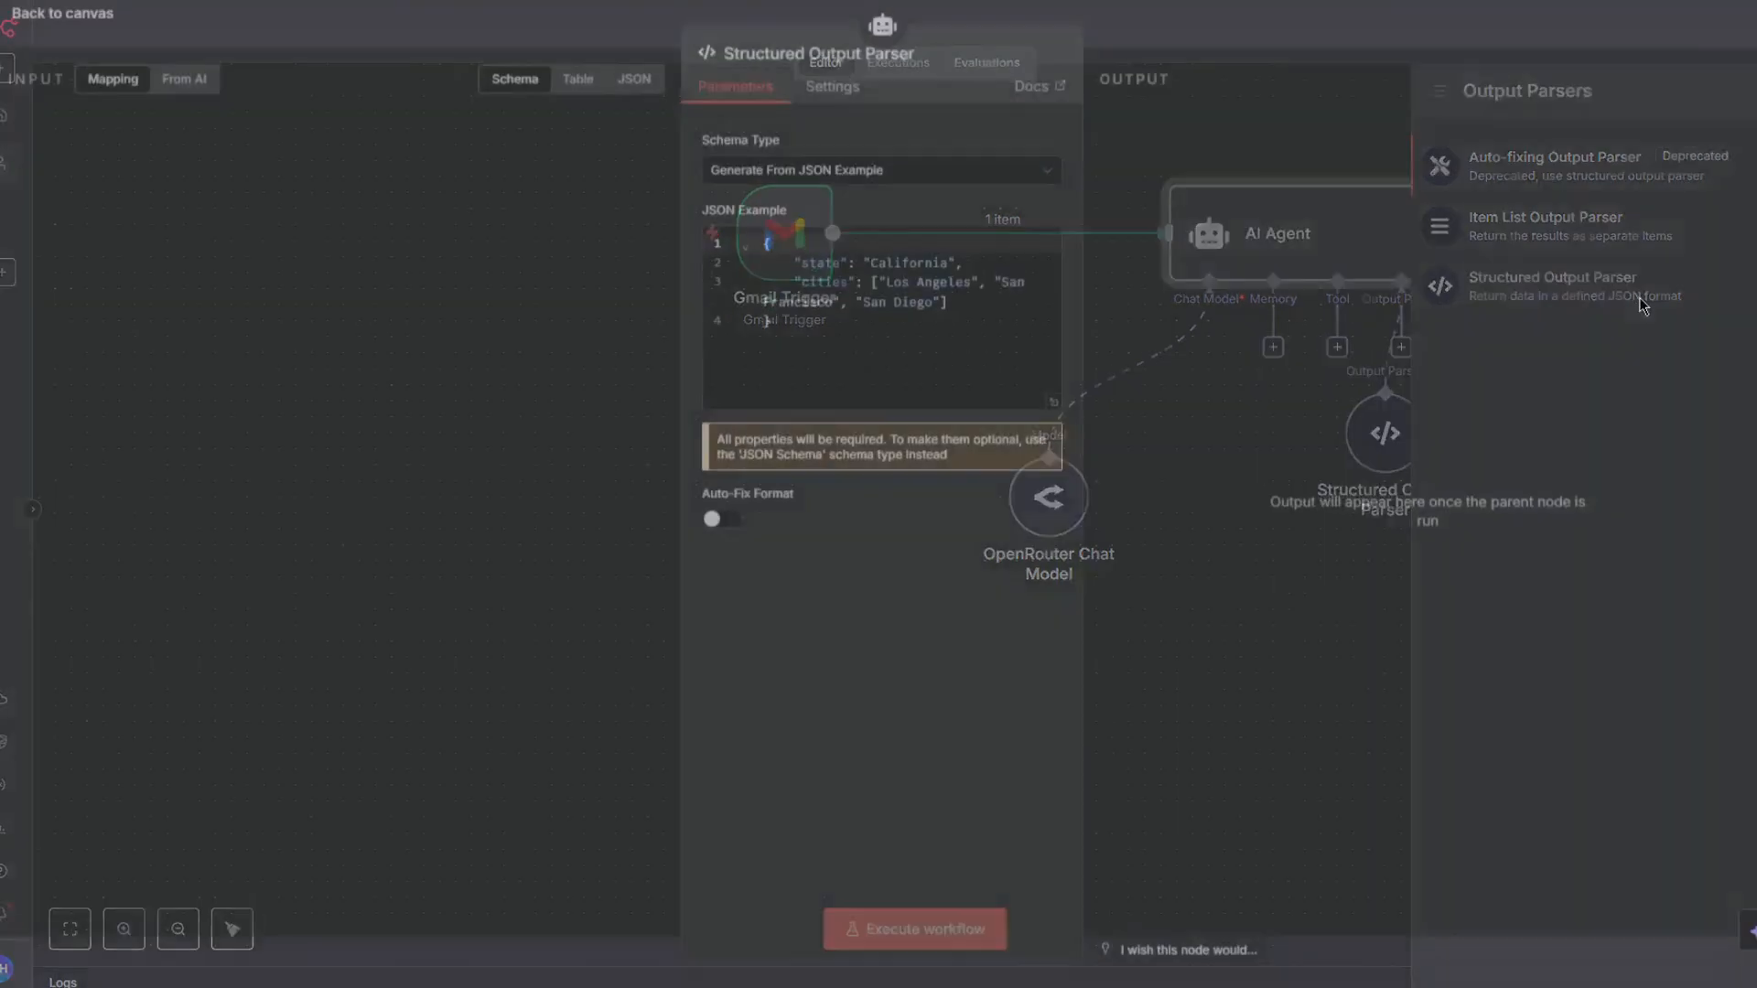
double_click(849, 269)
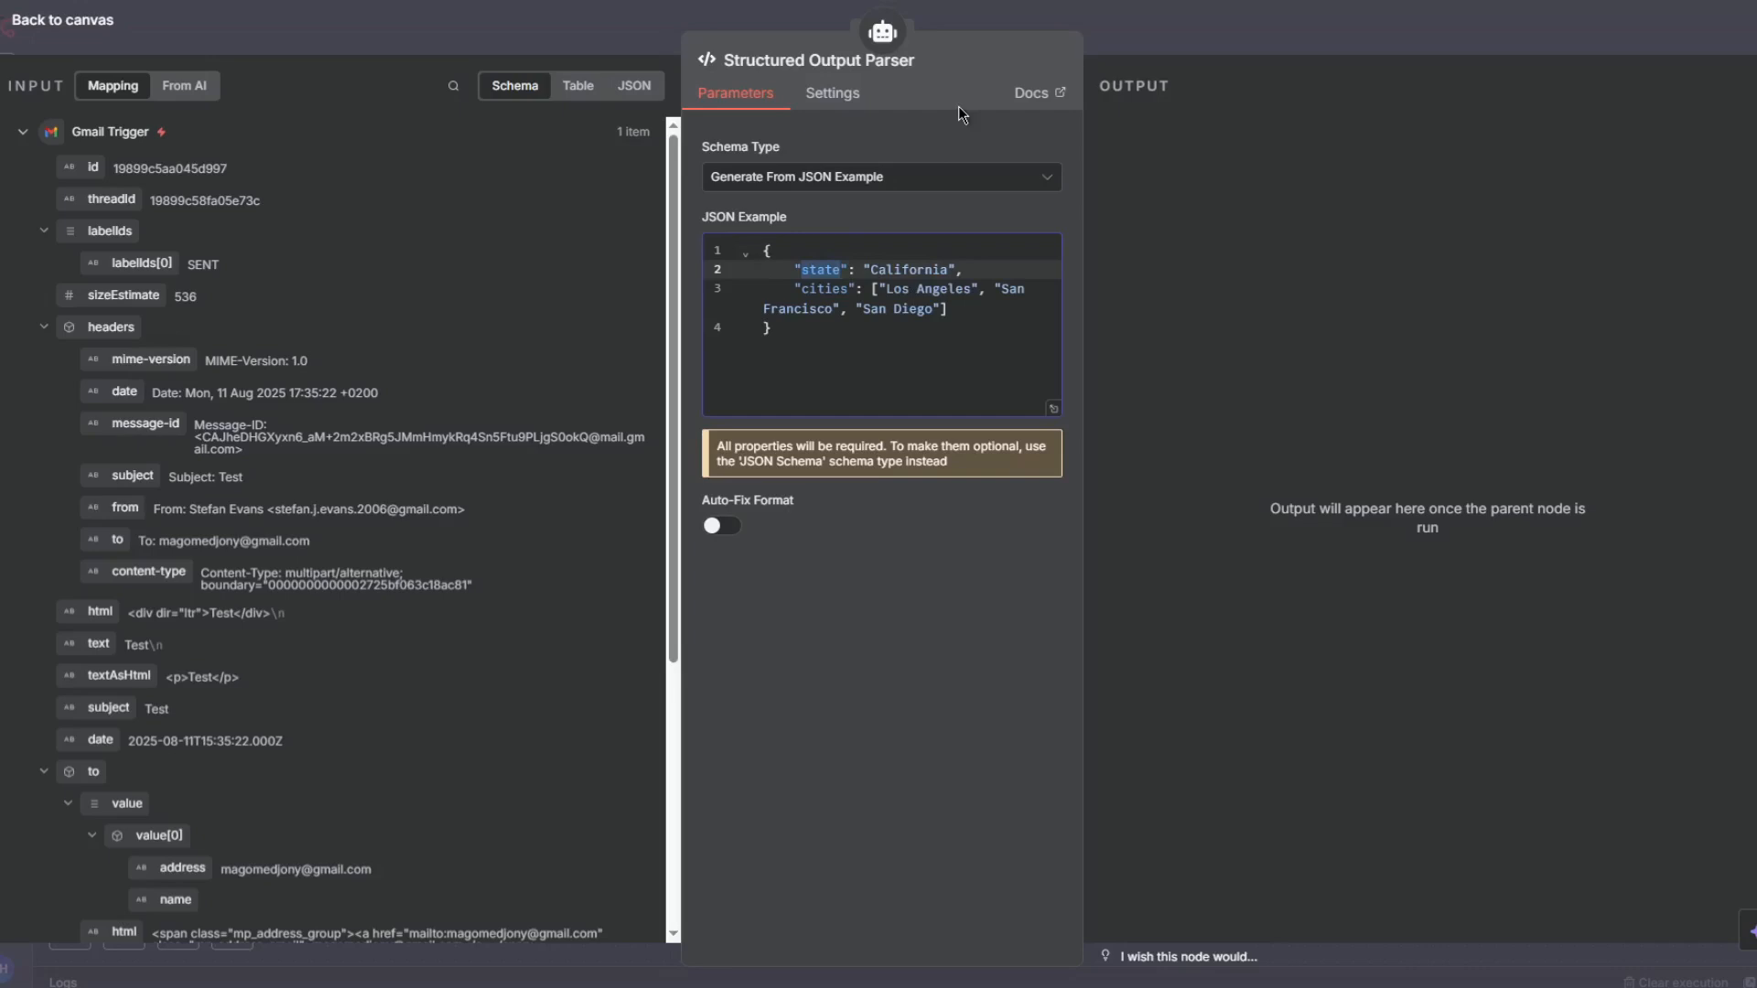
type("To")
double_click(874, 266)
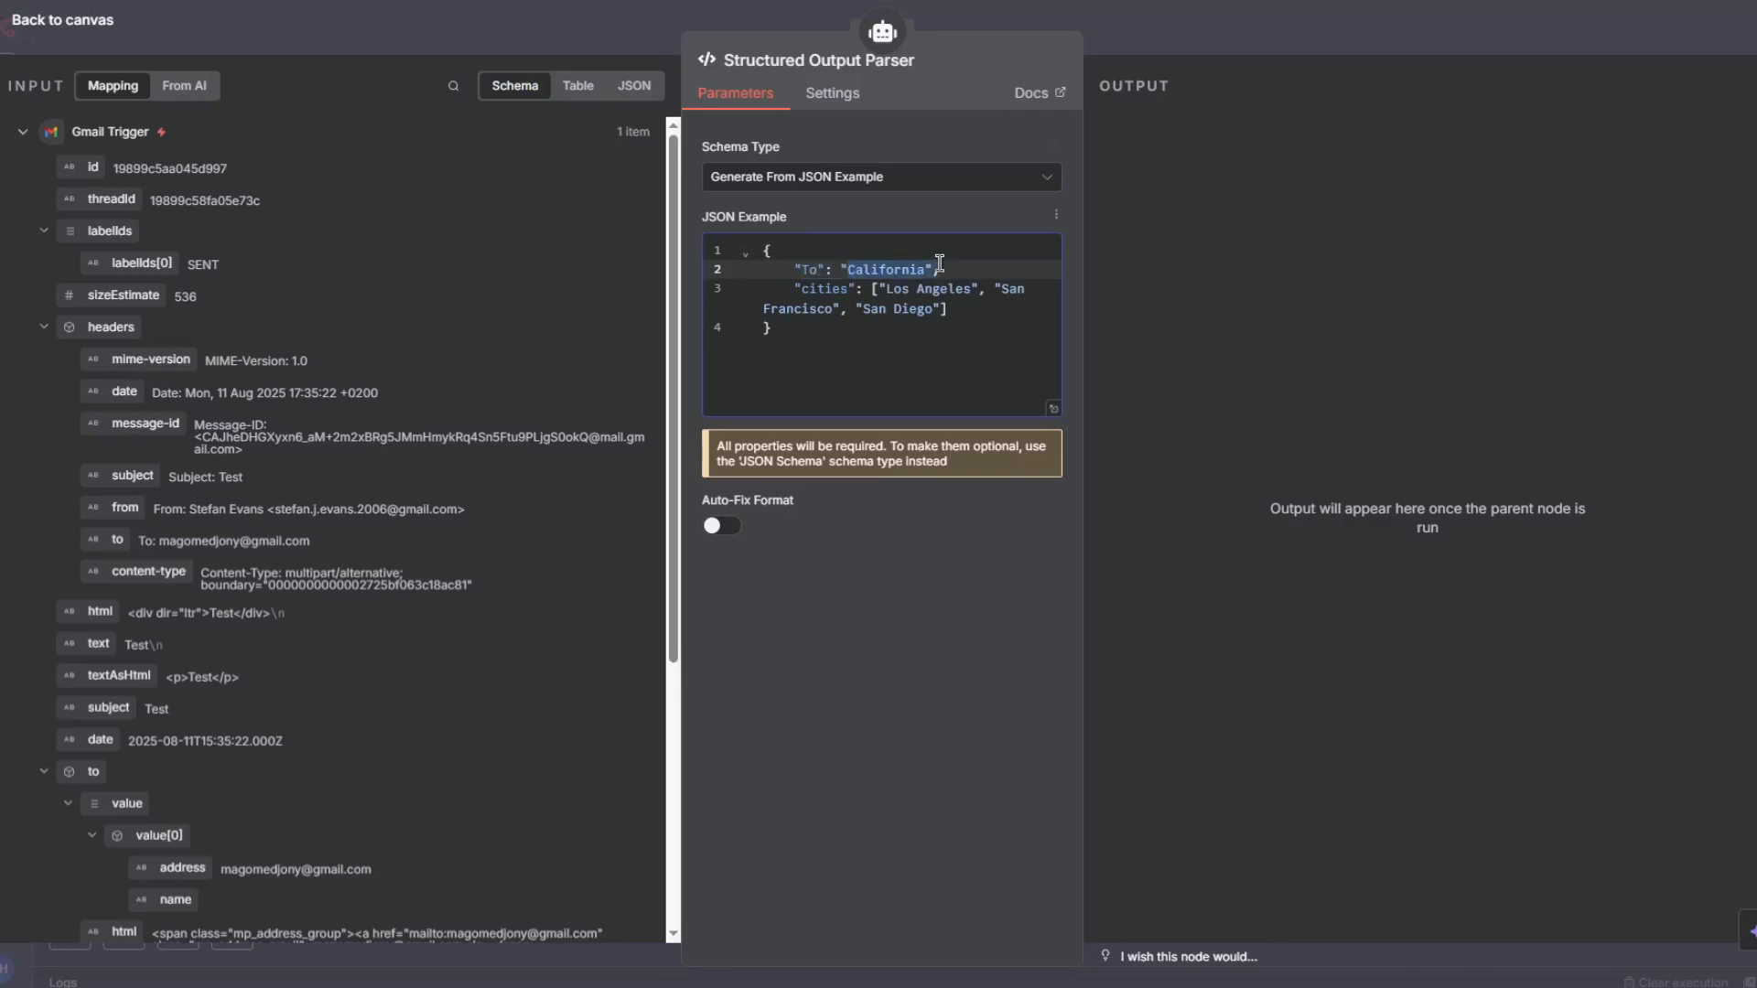
key("BackSpace")
- Replace the cities entry in the JSON example with a "Subject" key
left_click_drag(874, 289, 1078, 316)
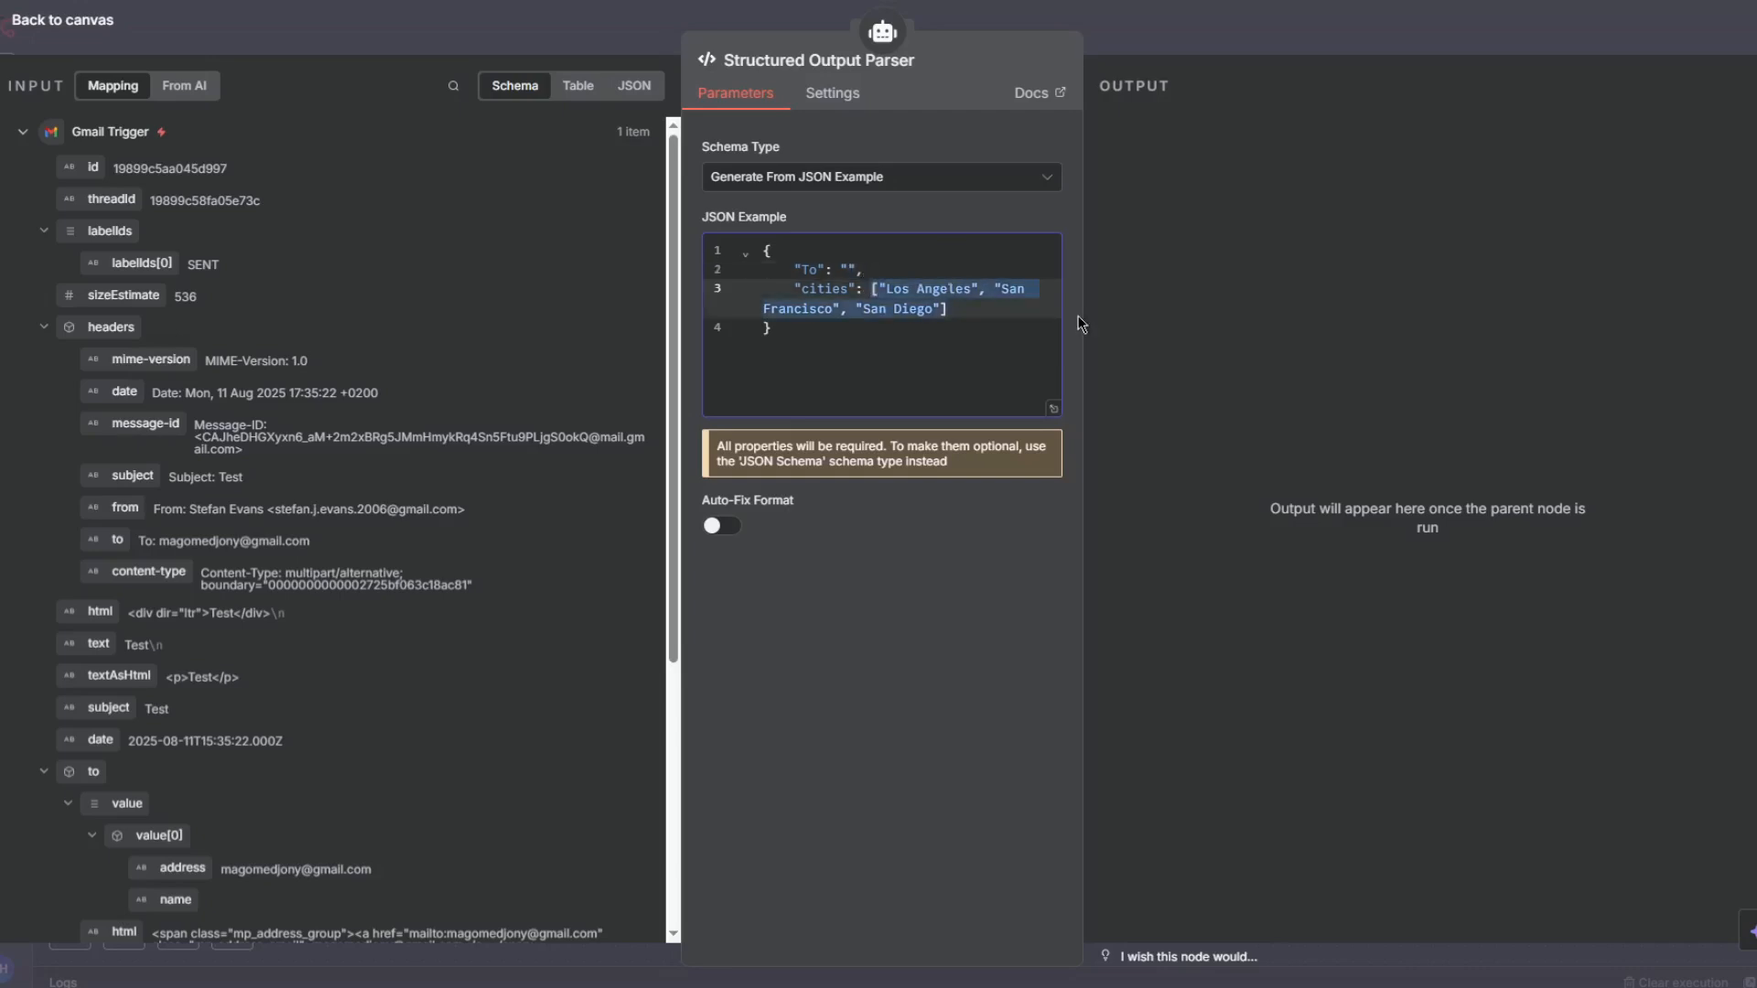
key("BackSpace")
key("BackSpace")
key("BackSpace")
key("BackSpace")
key("BackSpace")
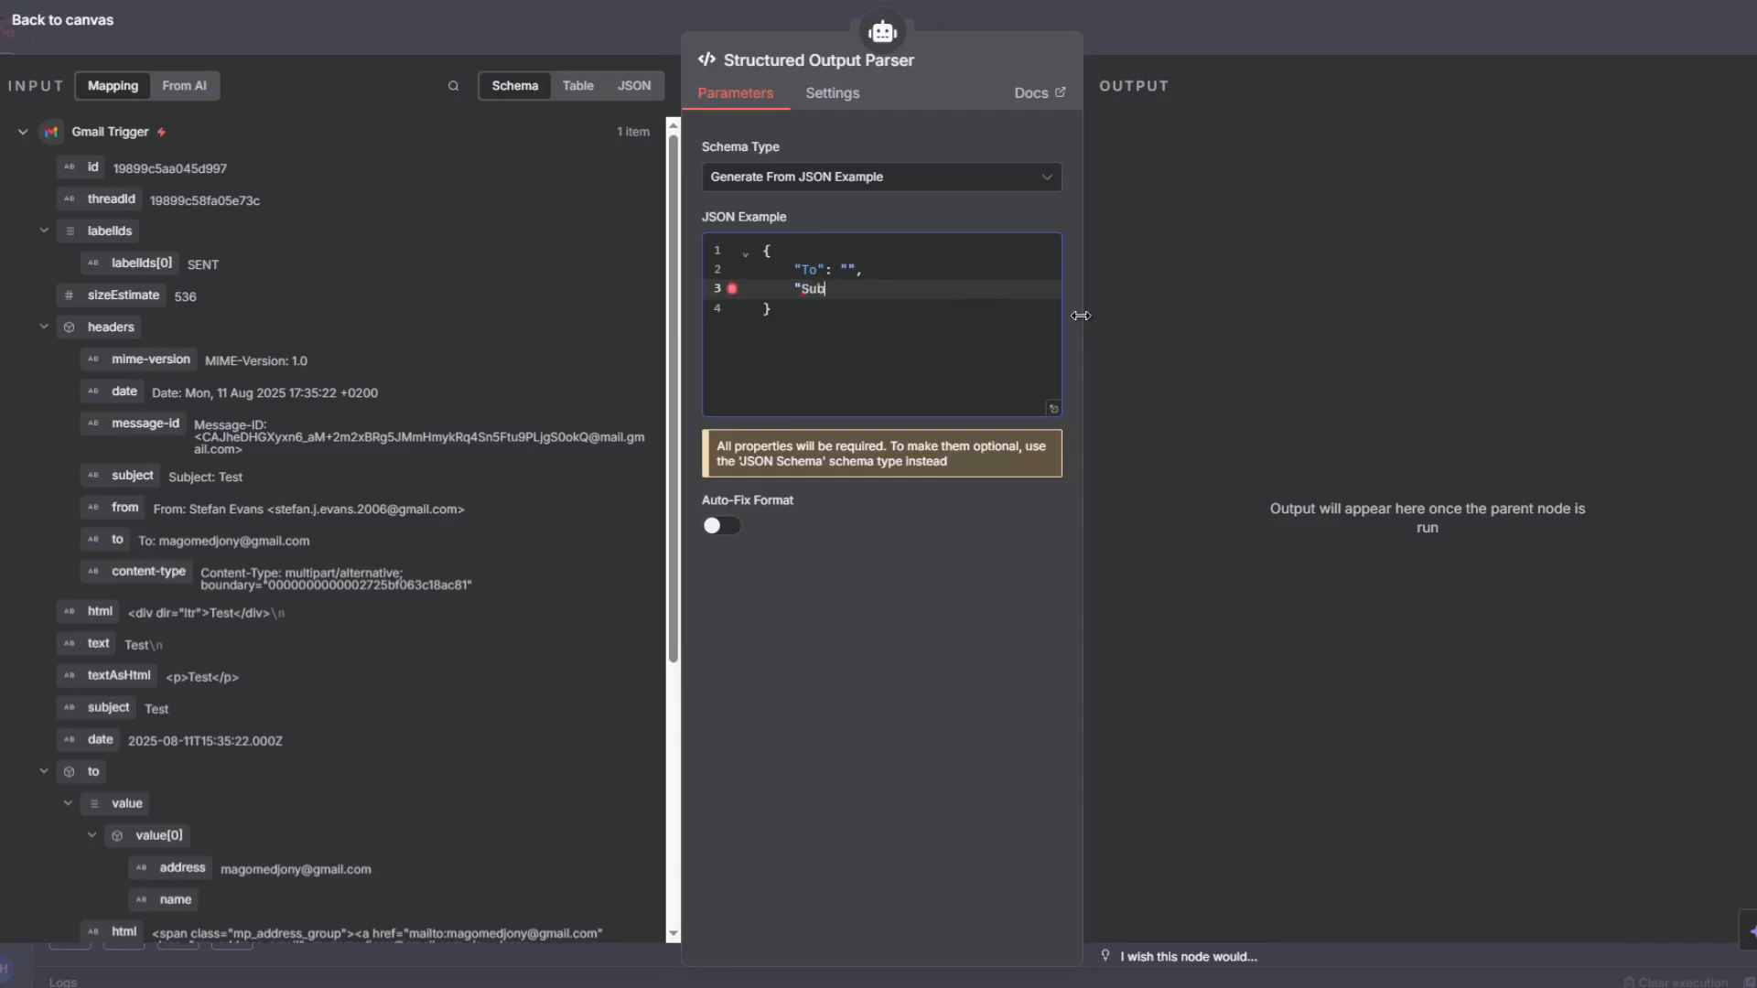
type("Subject\"")
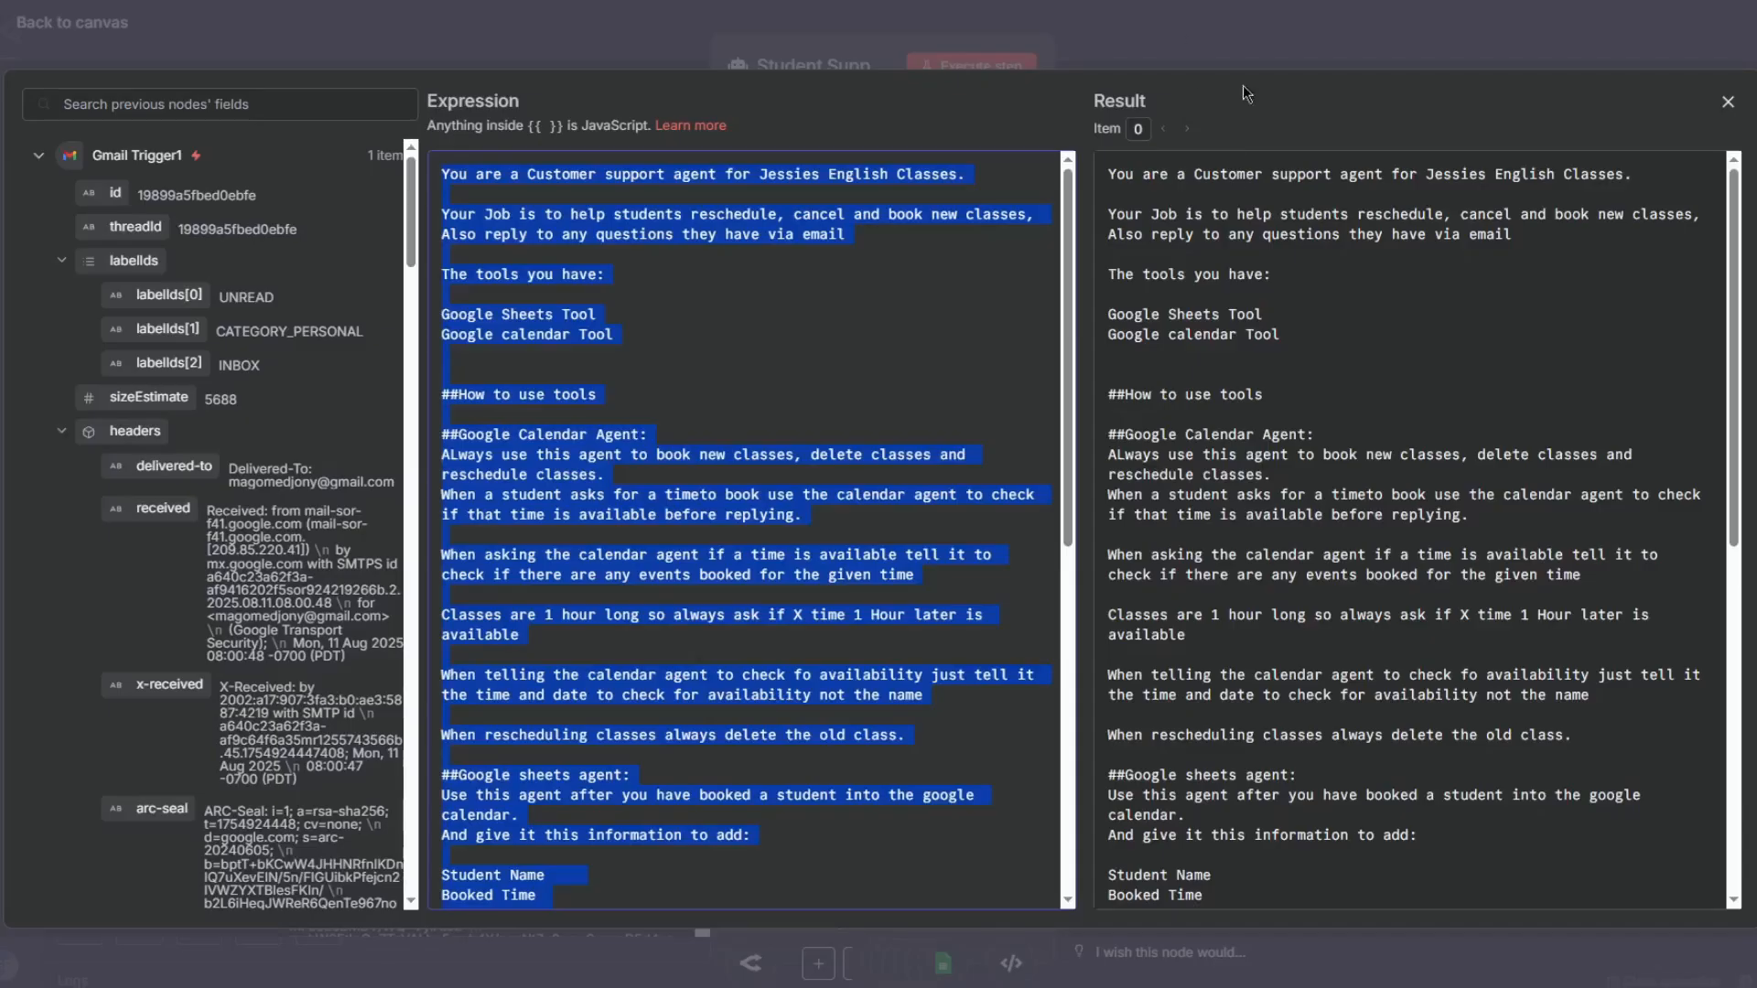
- Copy the JSON example from the reference workflow's Structured Output Parser and paste it, giving empty To, Subject and Message keys
left_click(1235, 43)
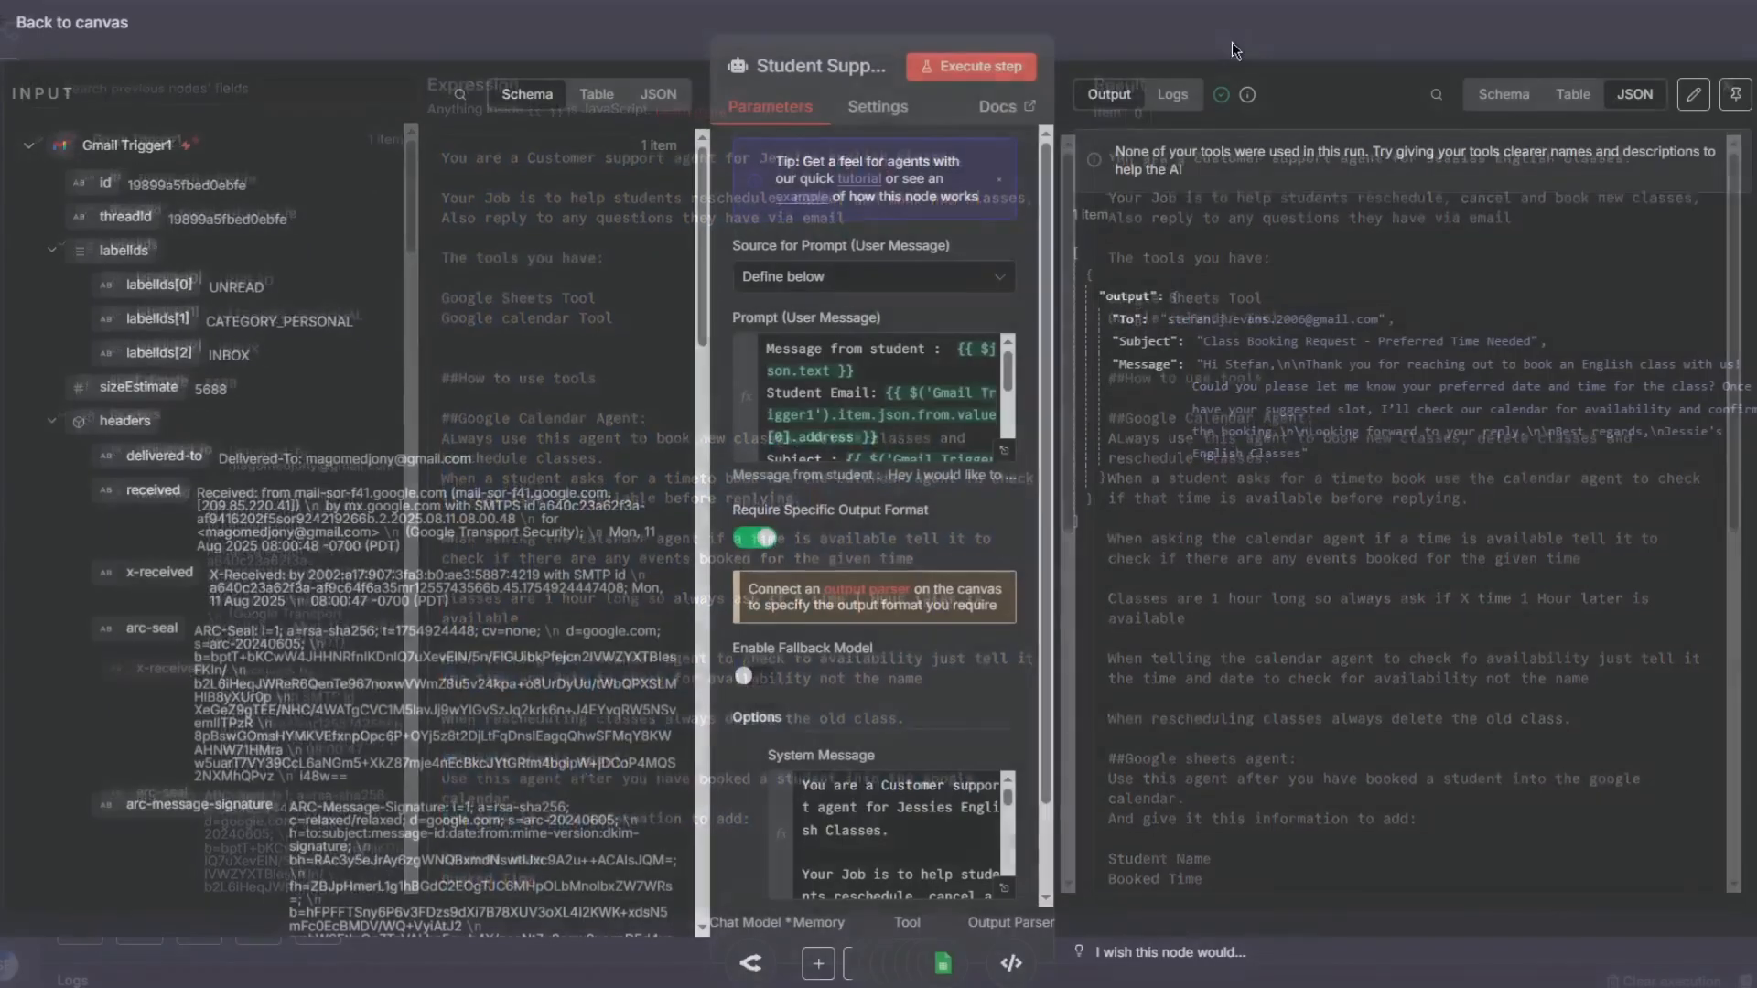
left_click(1238, 41)
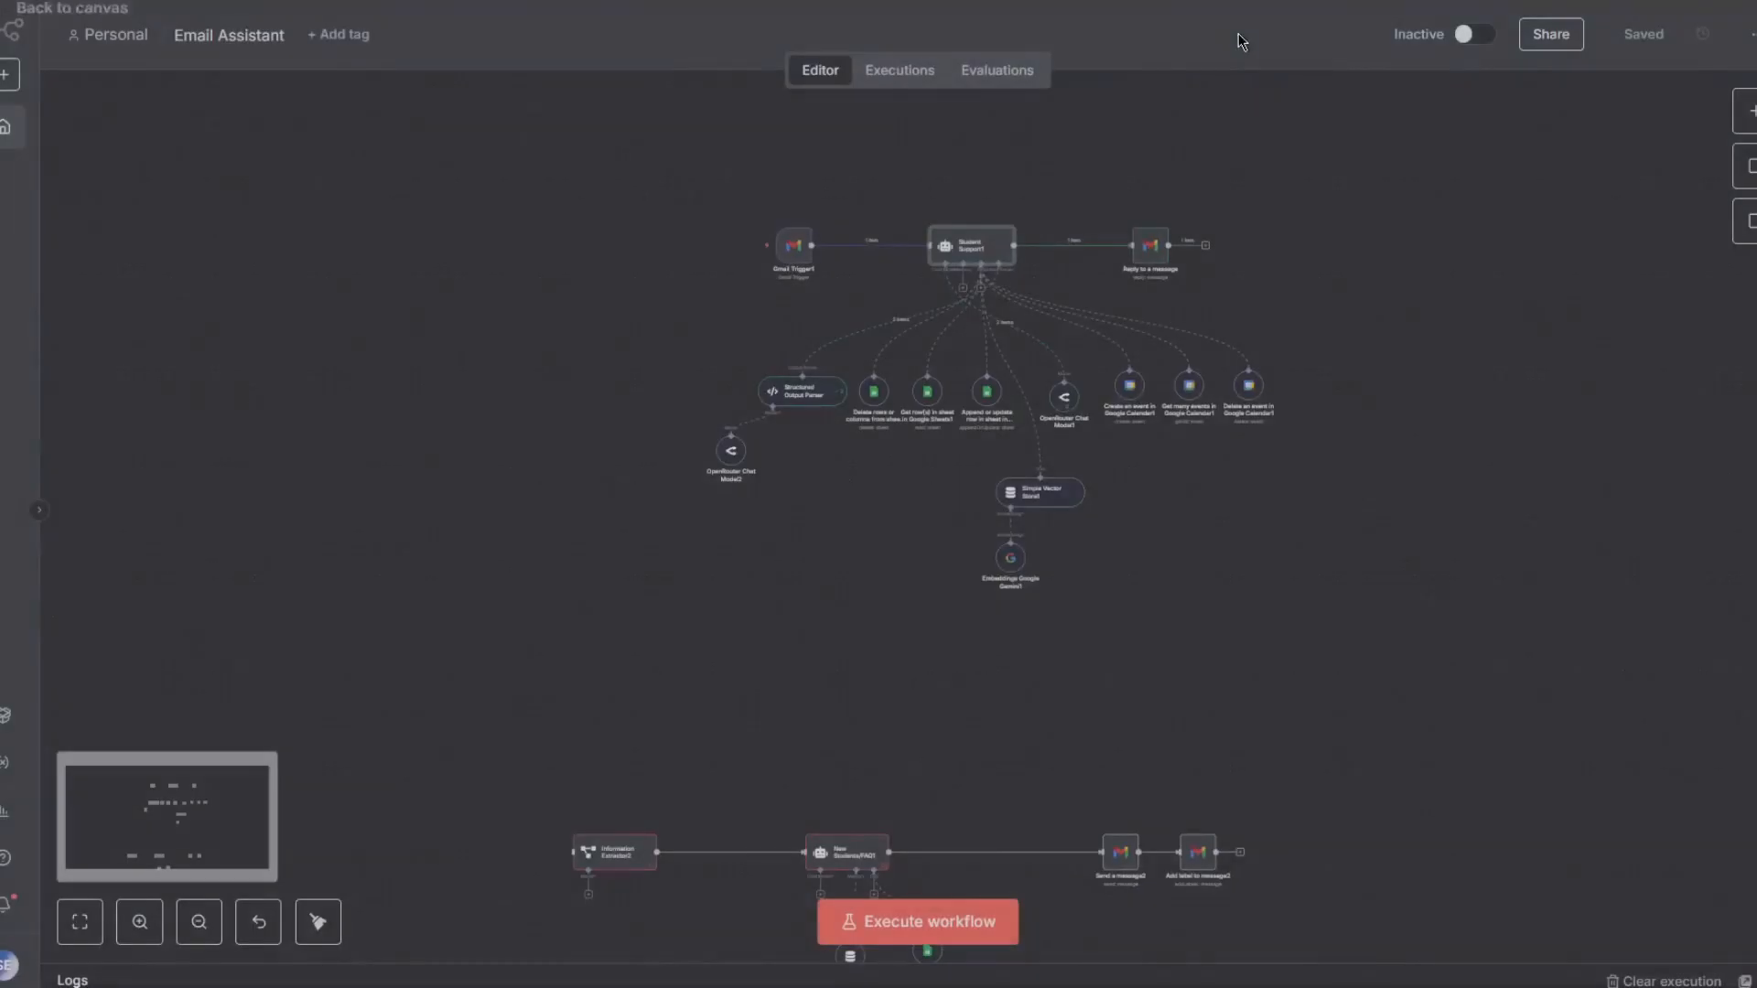
double_click(795, 406)
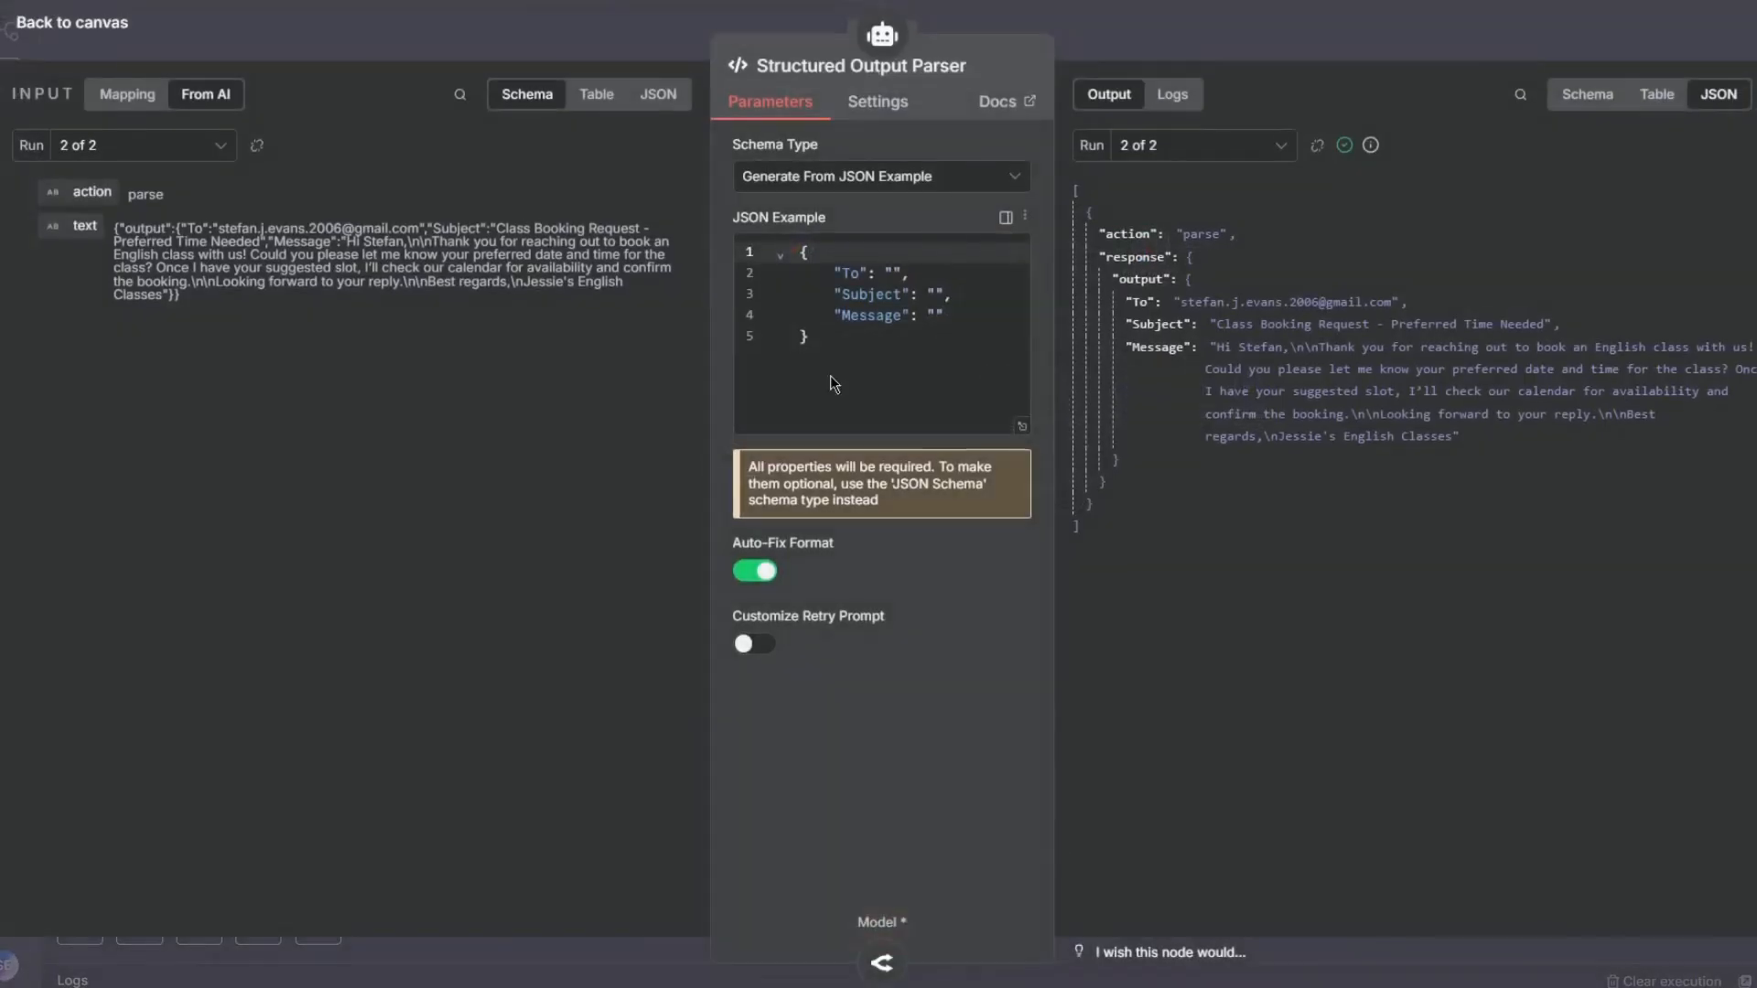
left_click_drag(888, 352, 730, 256)
key("ctrl+c")
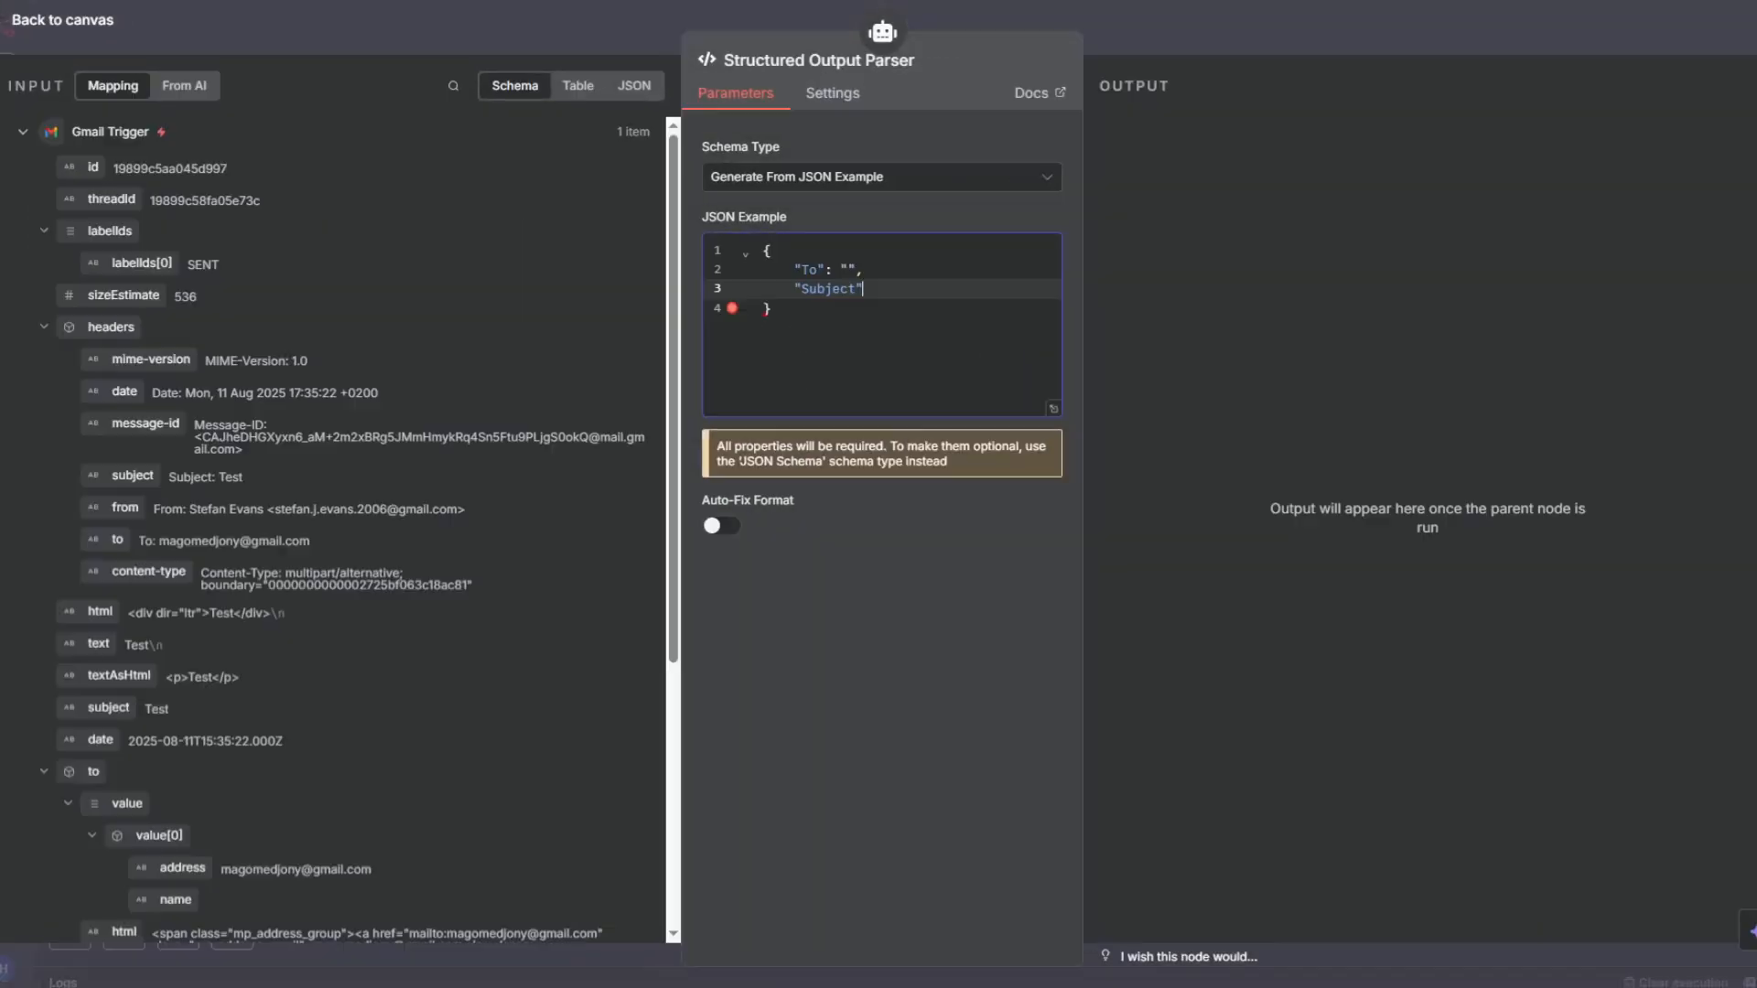
left_click_drag(815, 352, 743, 249)
key("ctrl+v")
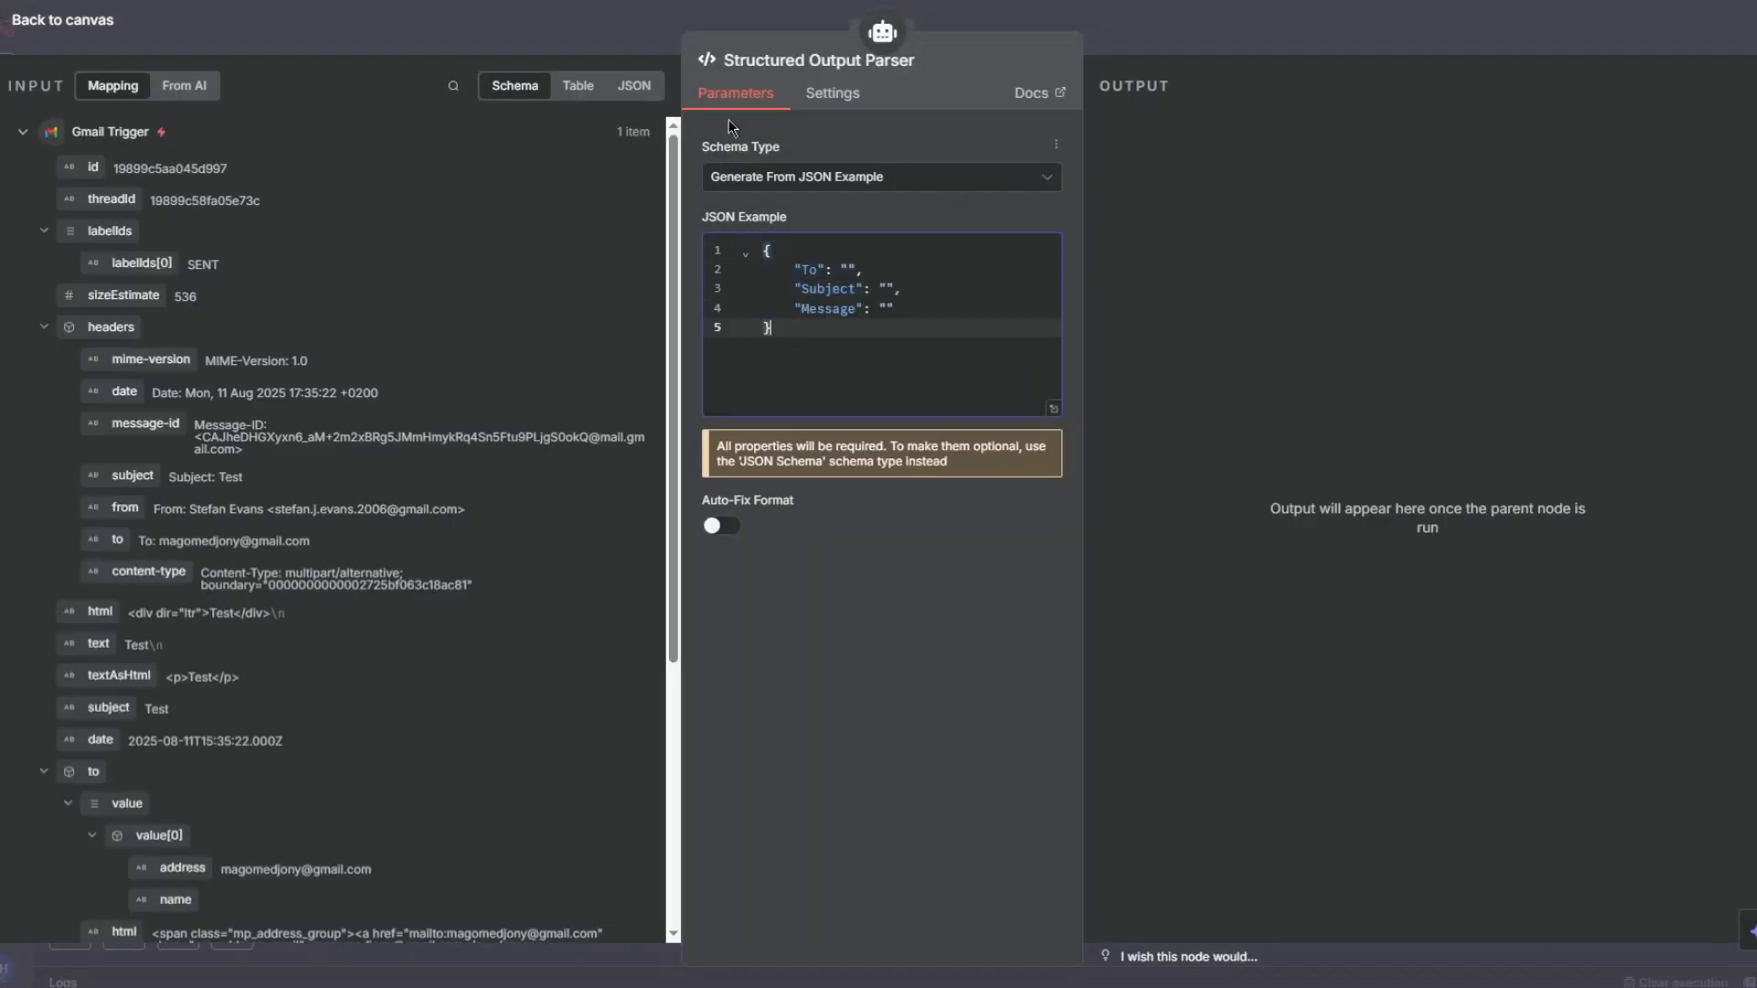
- Return to the canvas, save the workflow and move the Structured Output Parser node below and right of the agent
left_click(619, 25)
left_click(1490, 32)
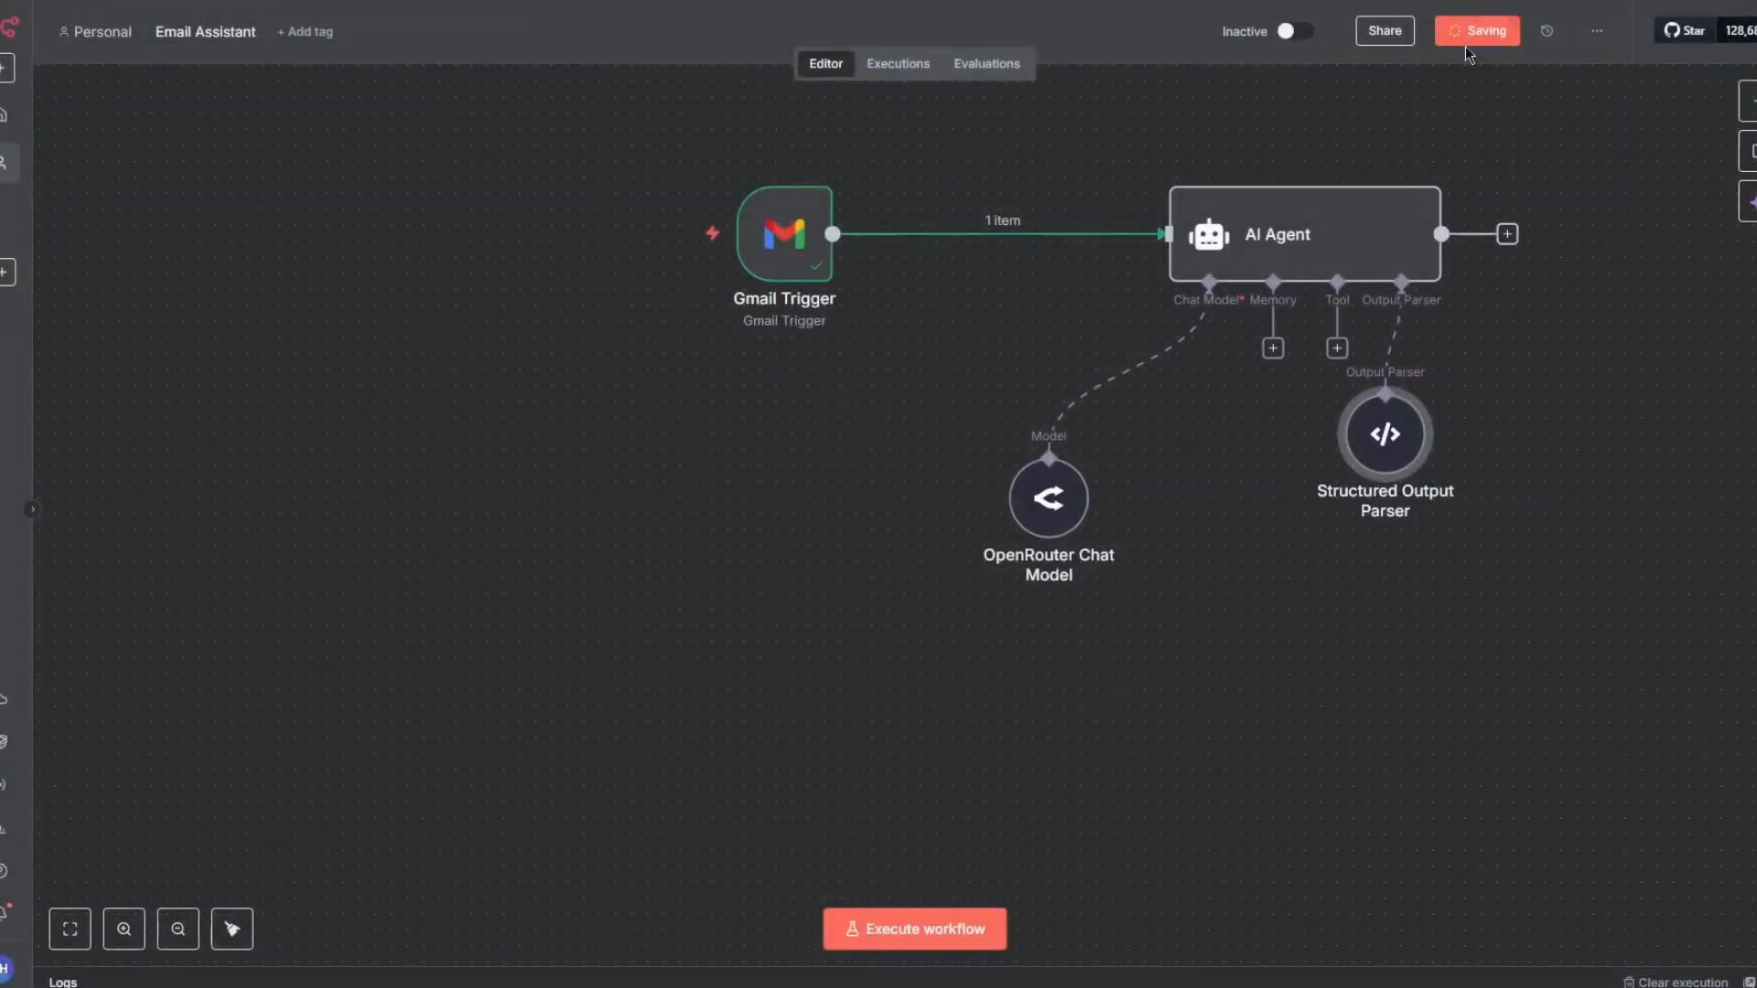
left_click_drag(1400, 469, 1559, 582)
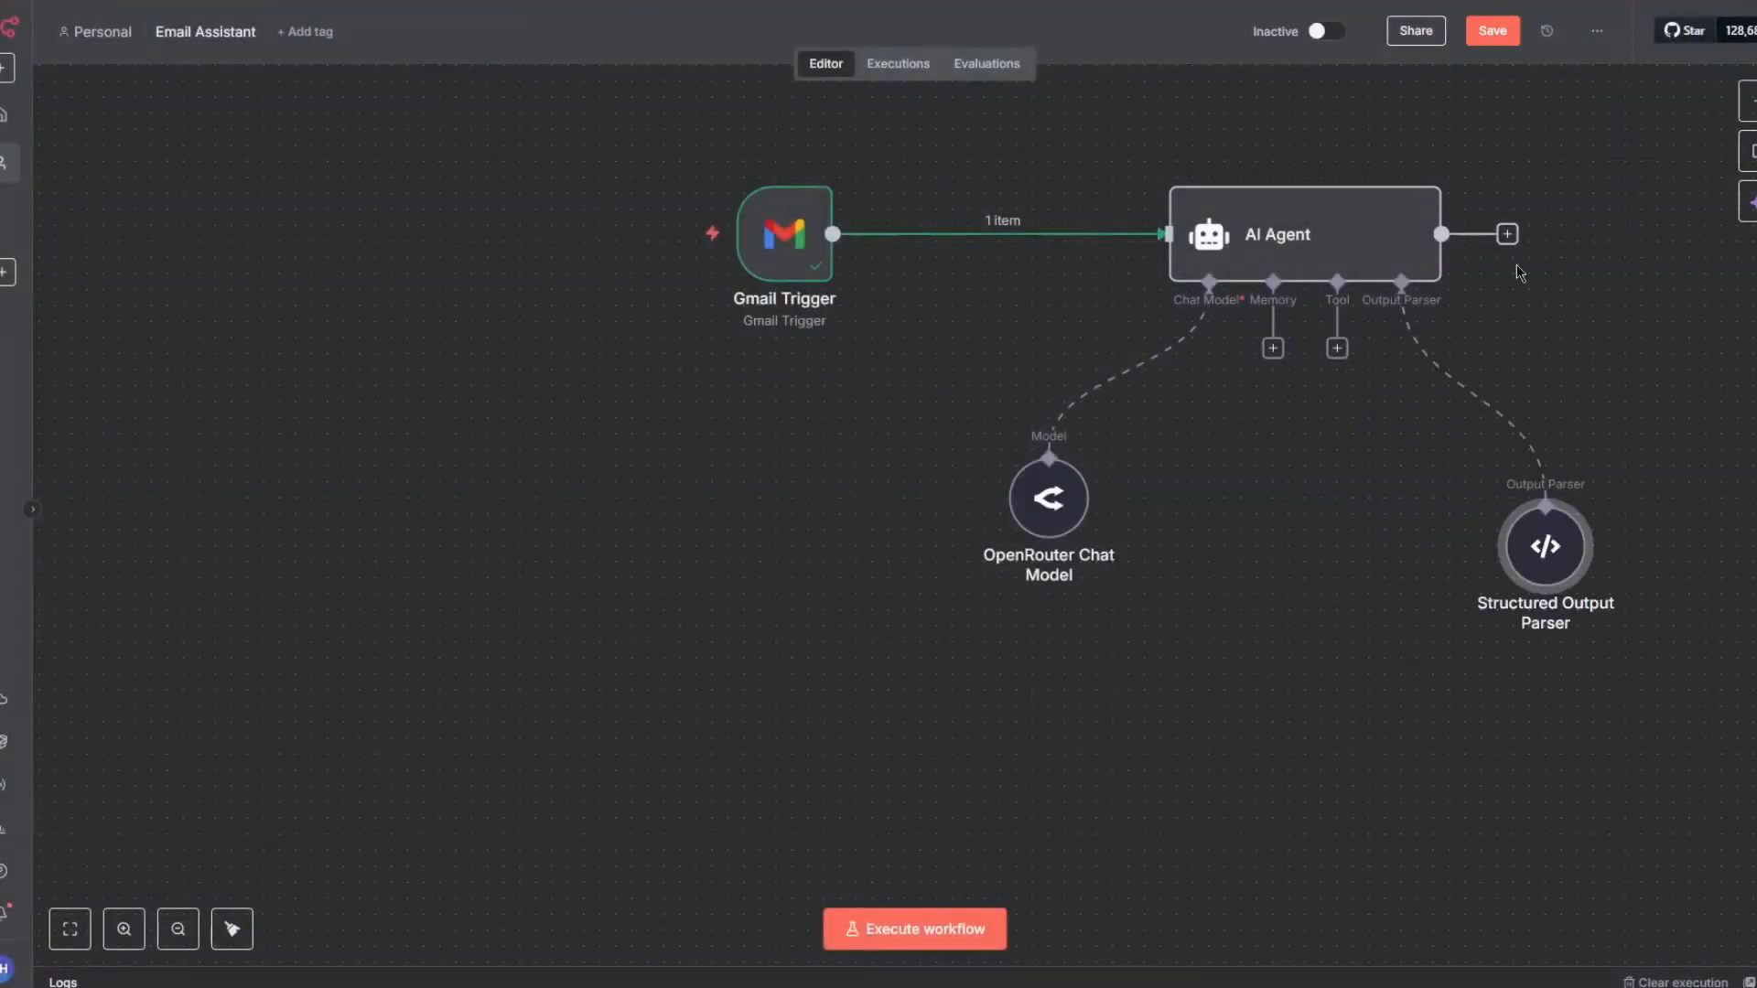
mouse_move(1441, 366)
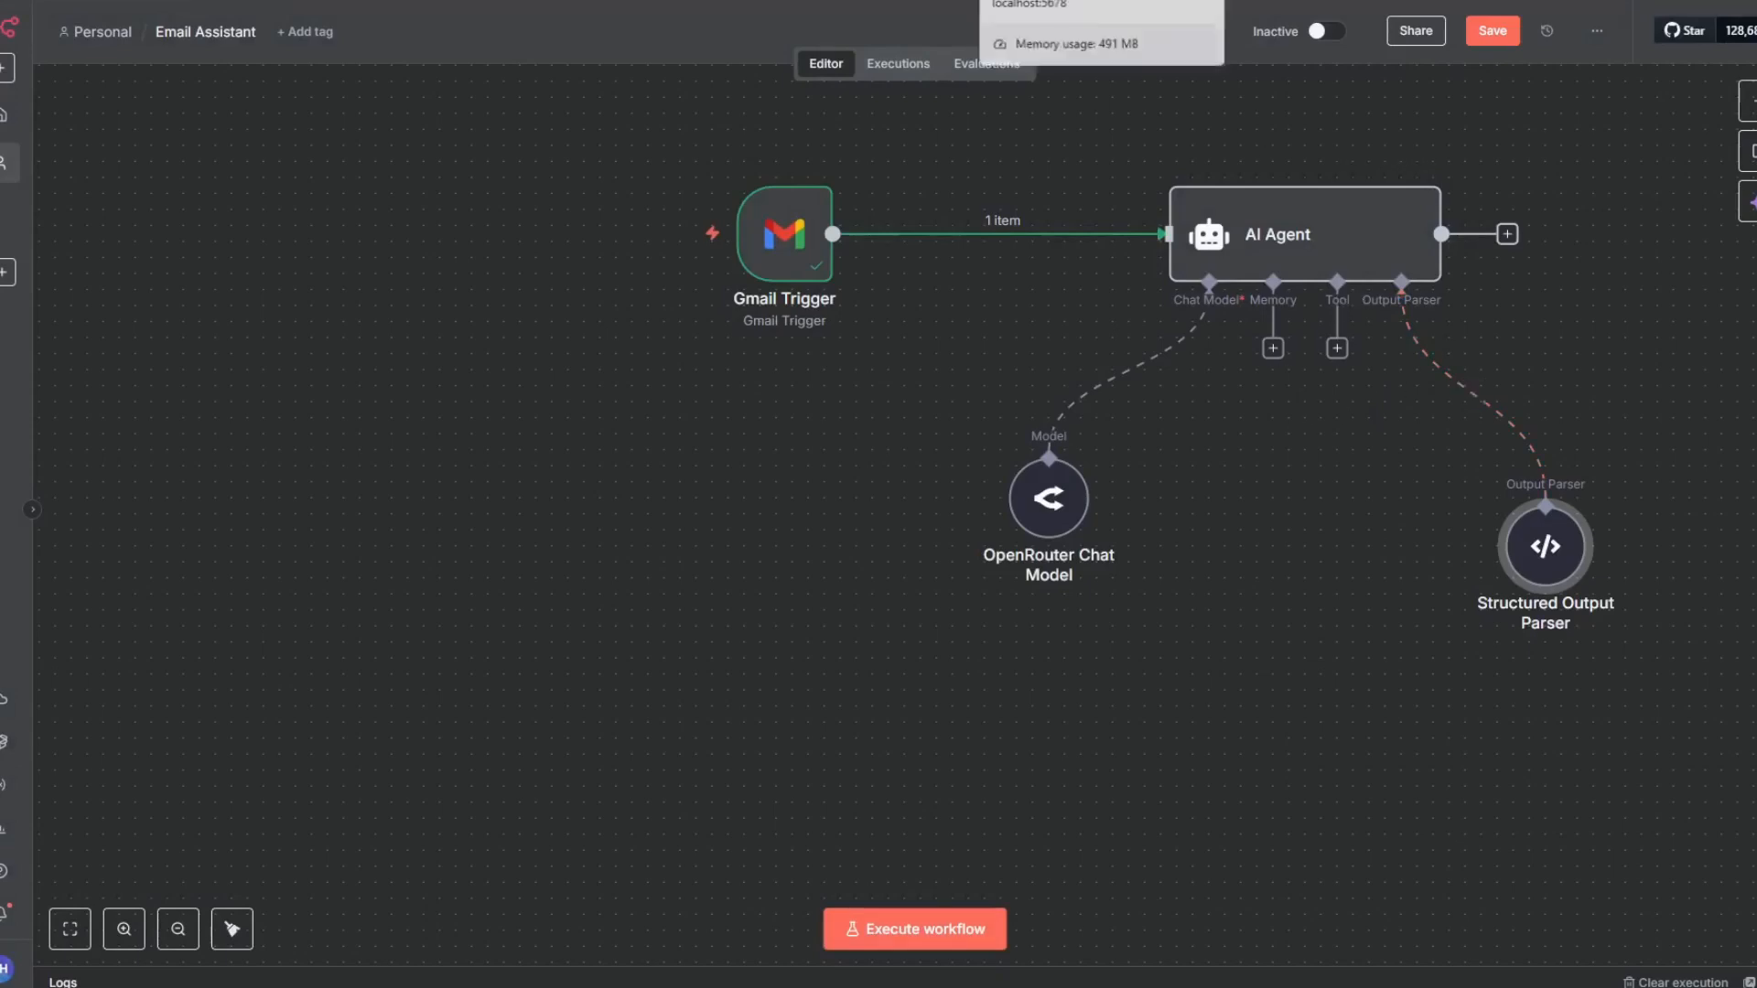
right_click(1300, 126)
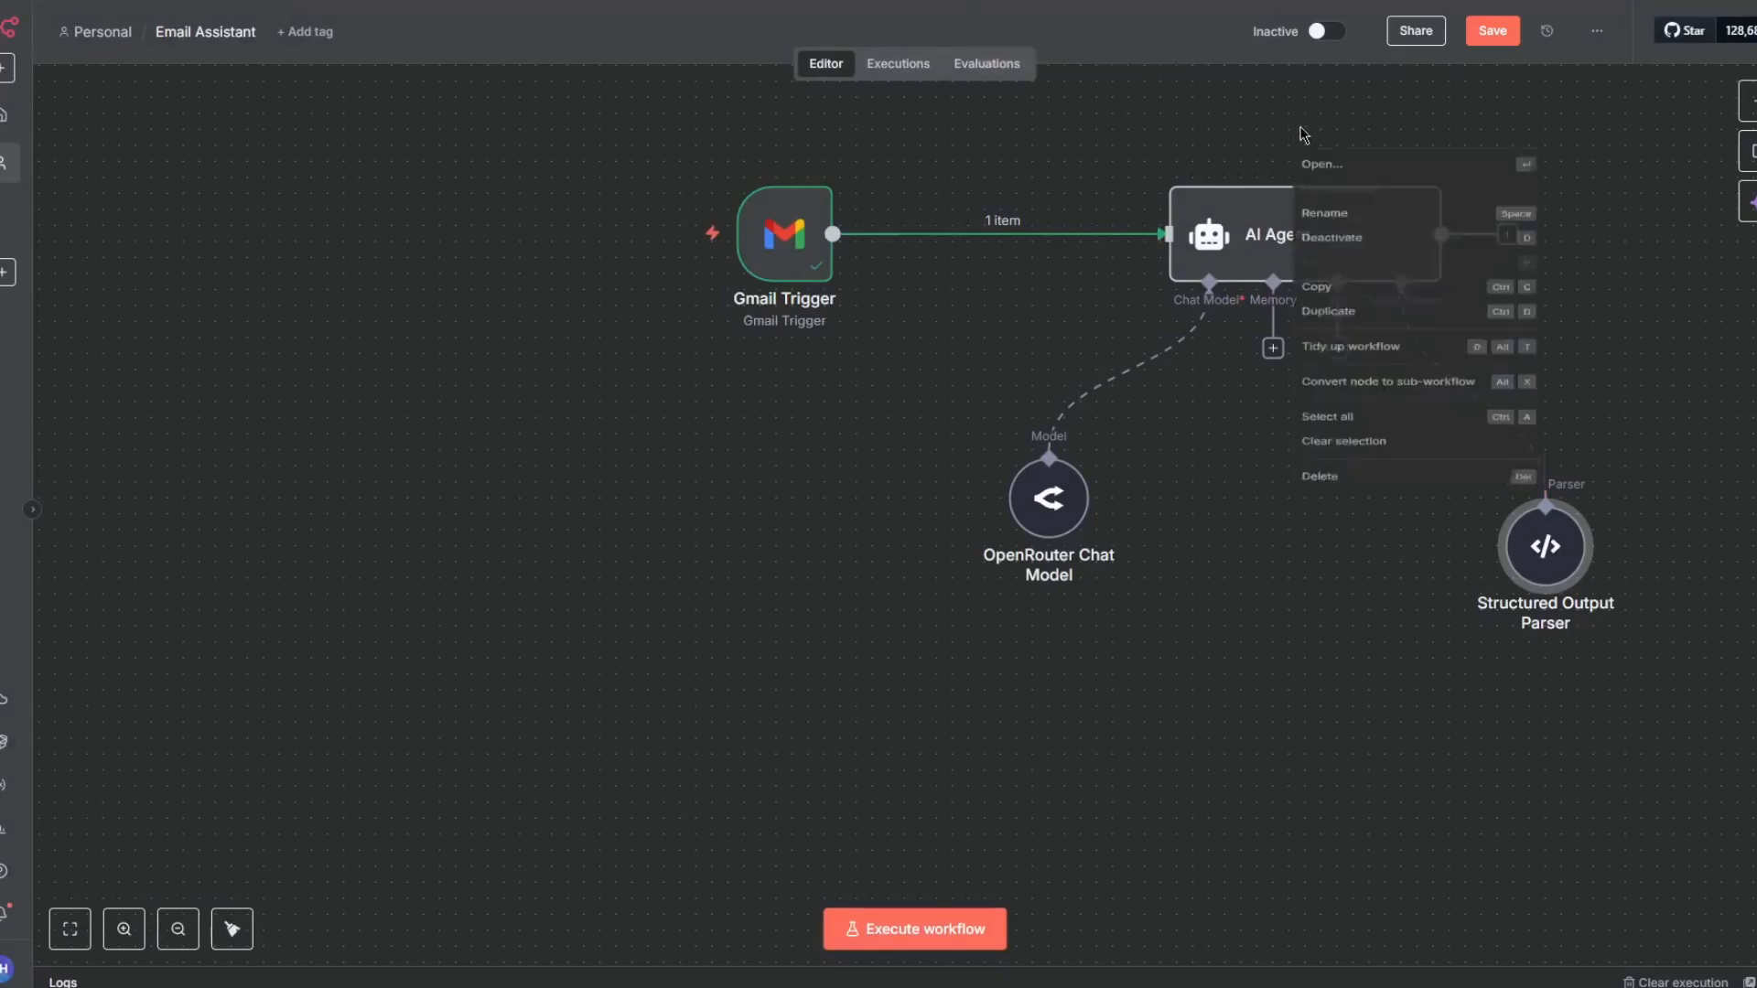
left_click(1217, 124)
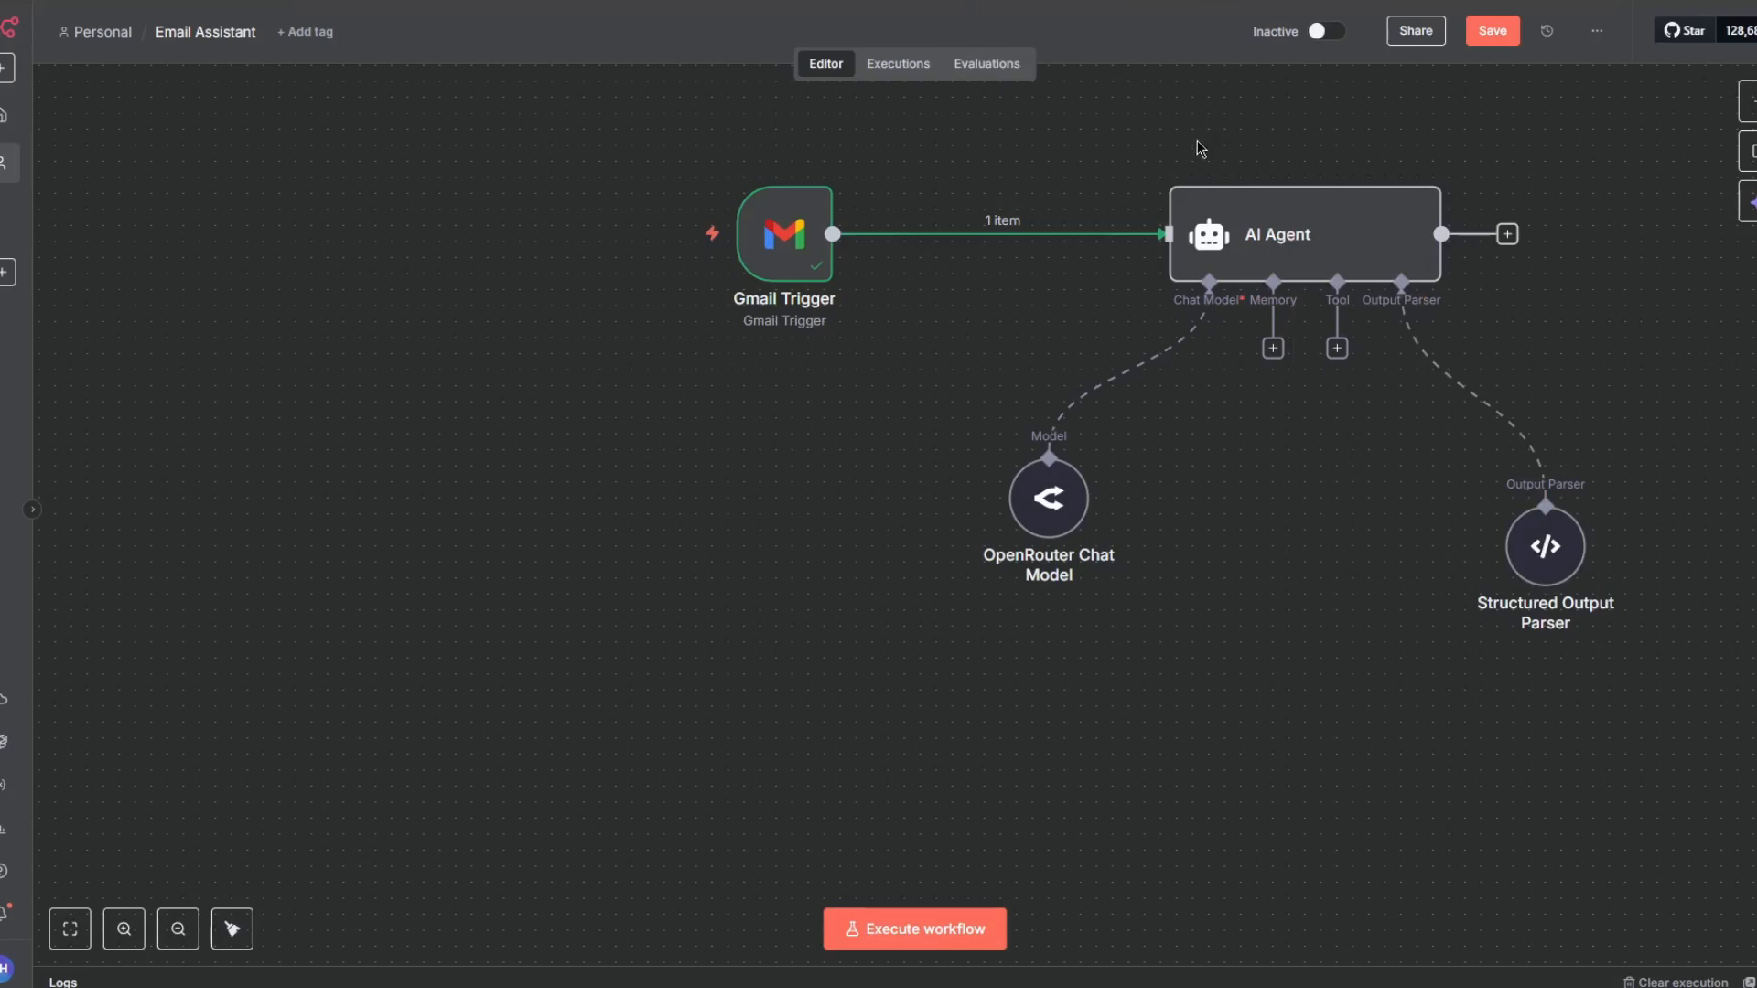
- Add a Google Calendar Tool to the AI Agent's tool connection
left_click(1336, 349)
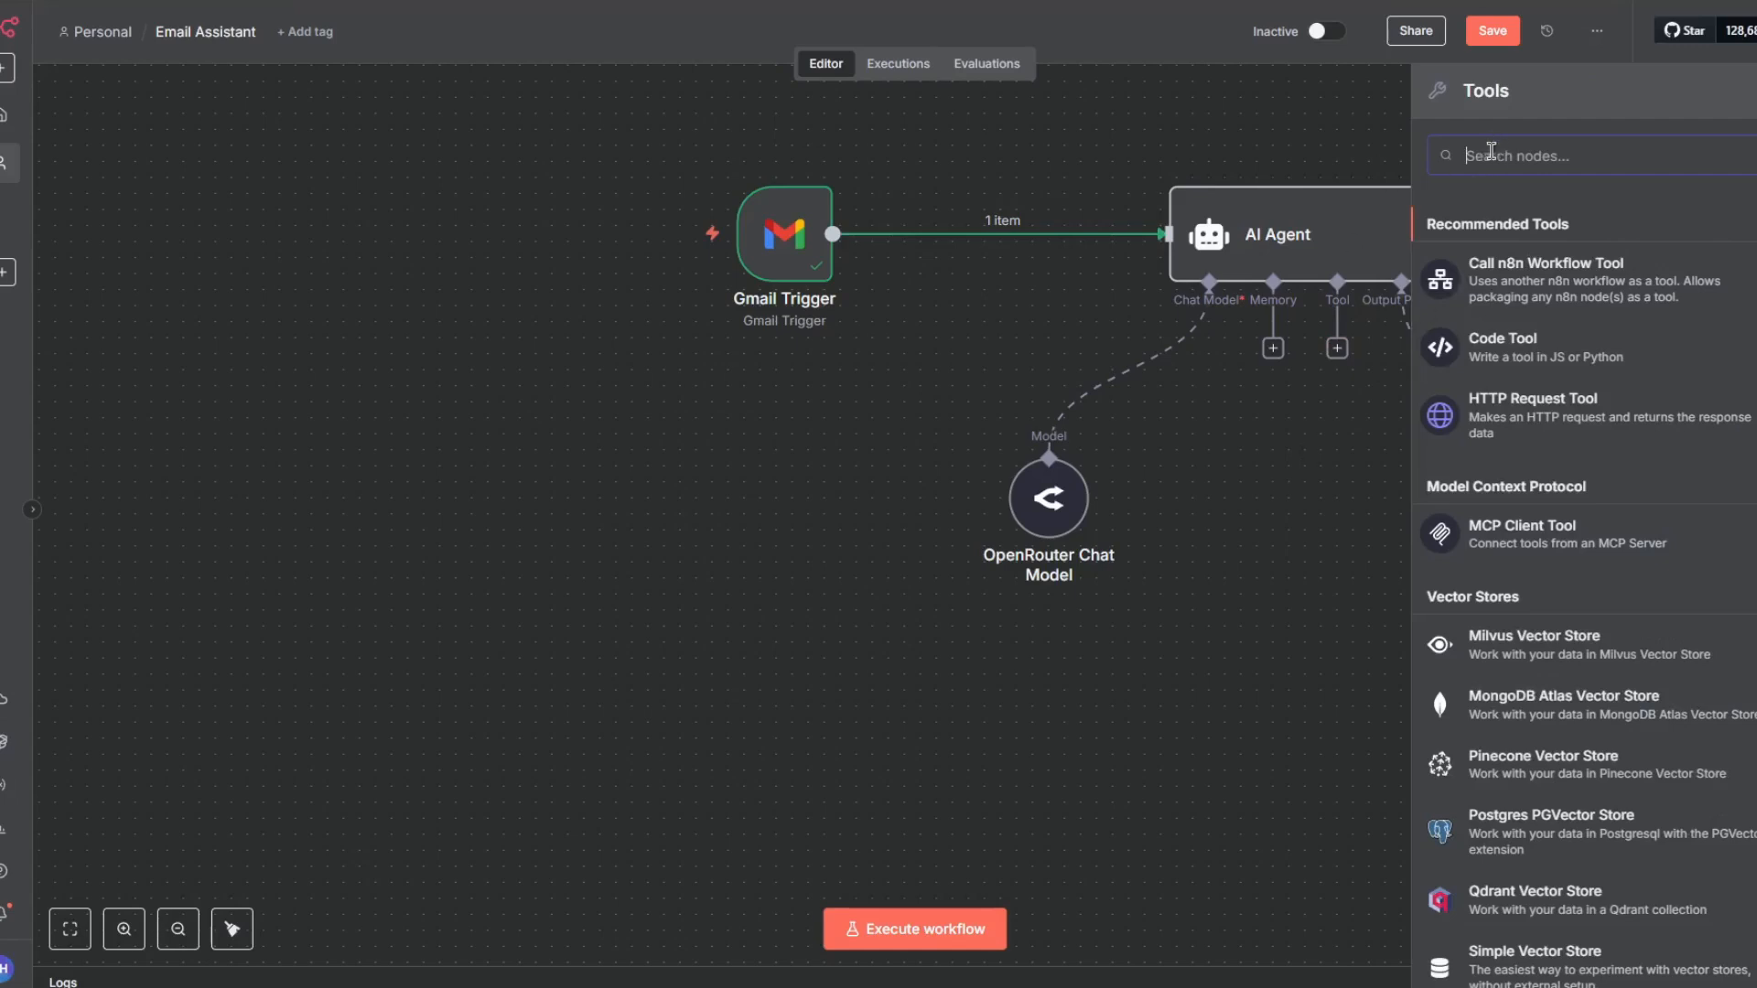
type("google cl")
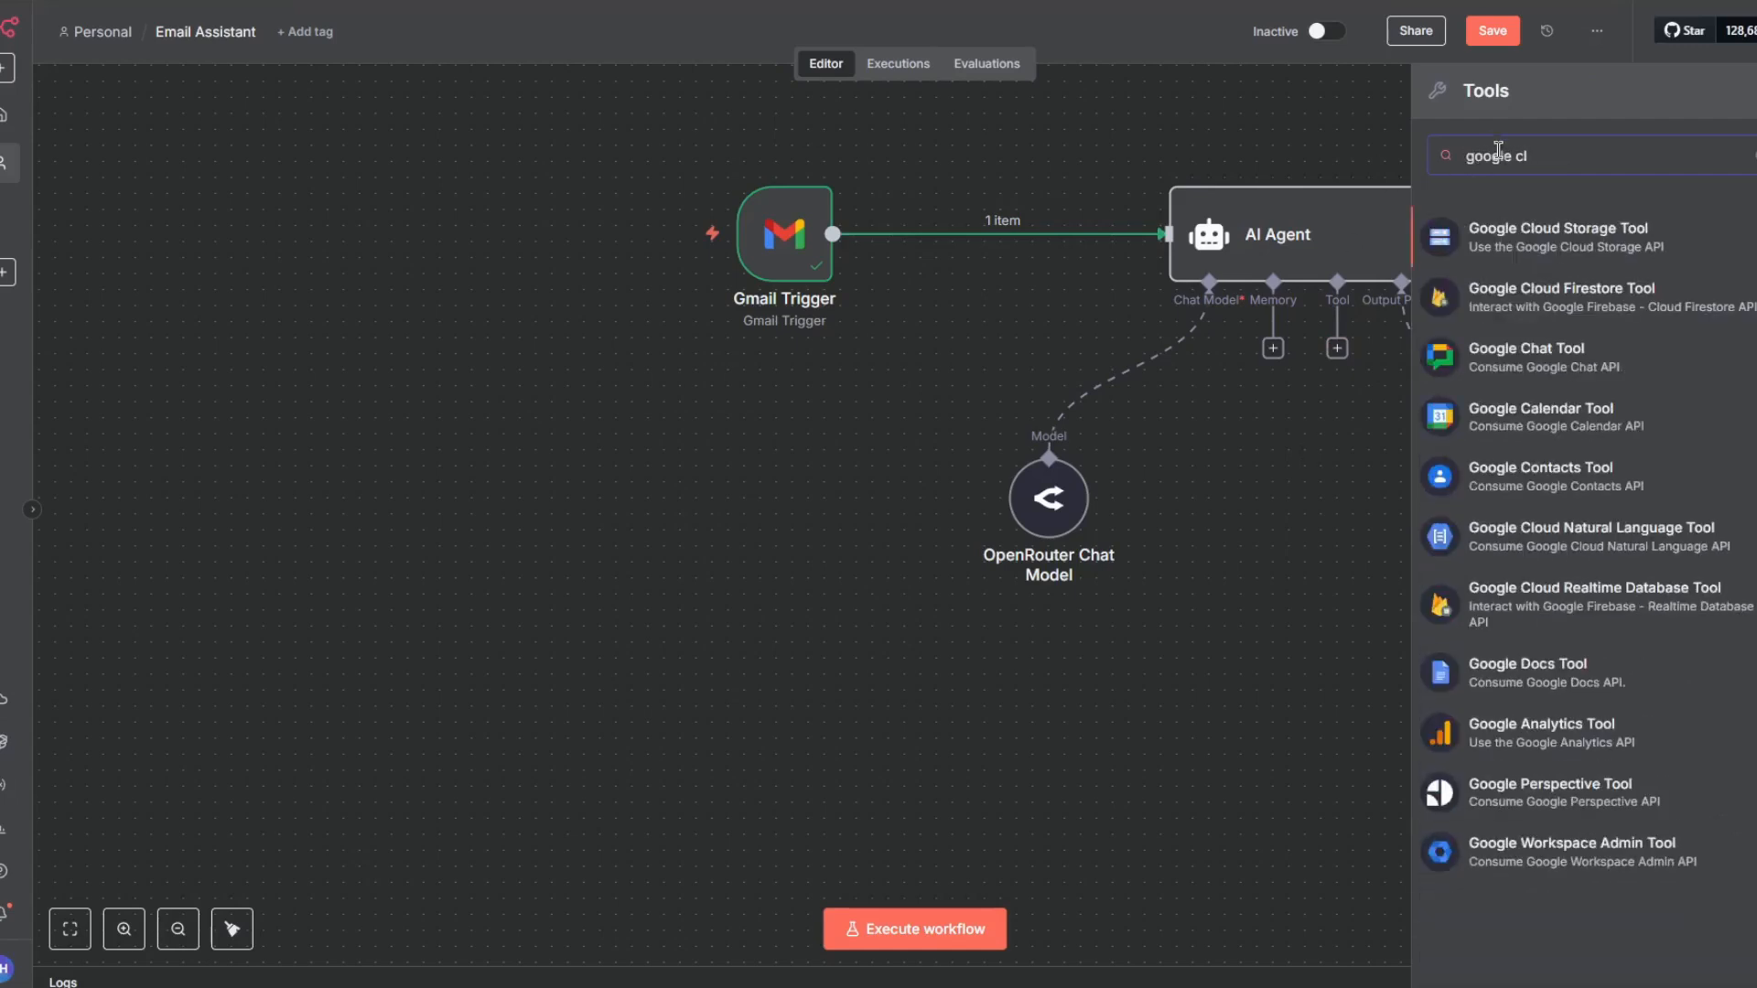
key("BackSpace")
type("ae")
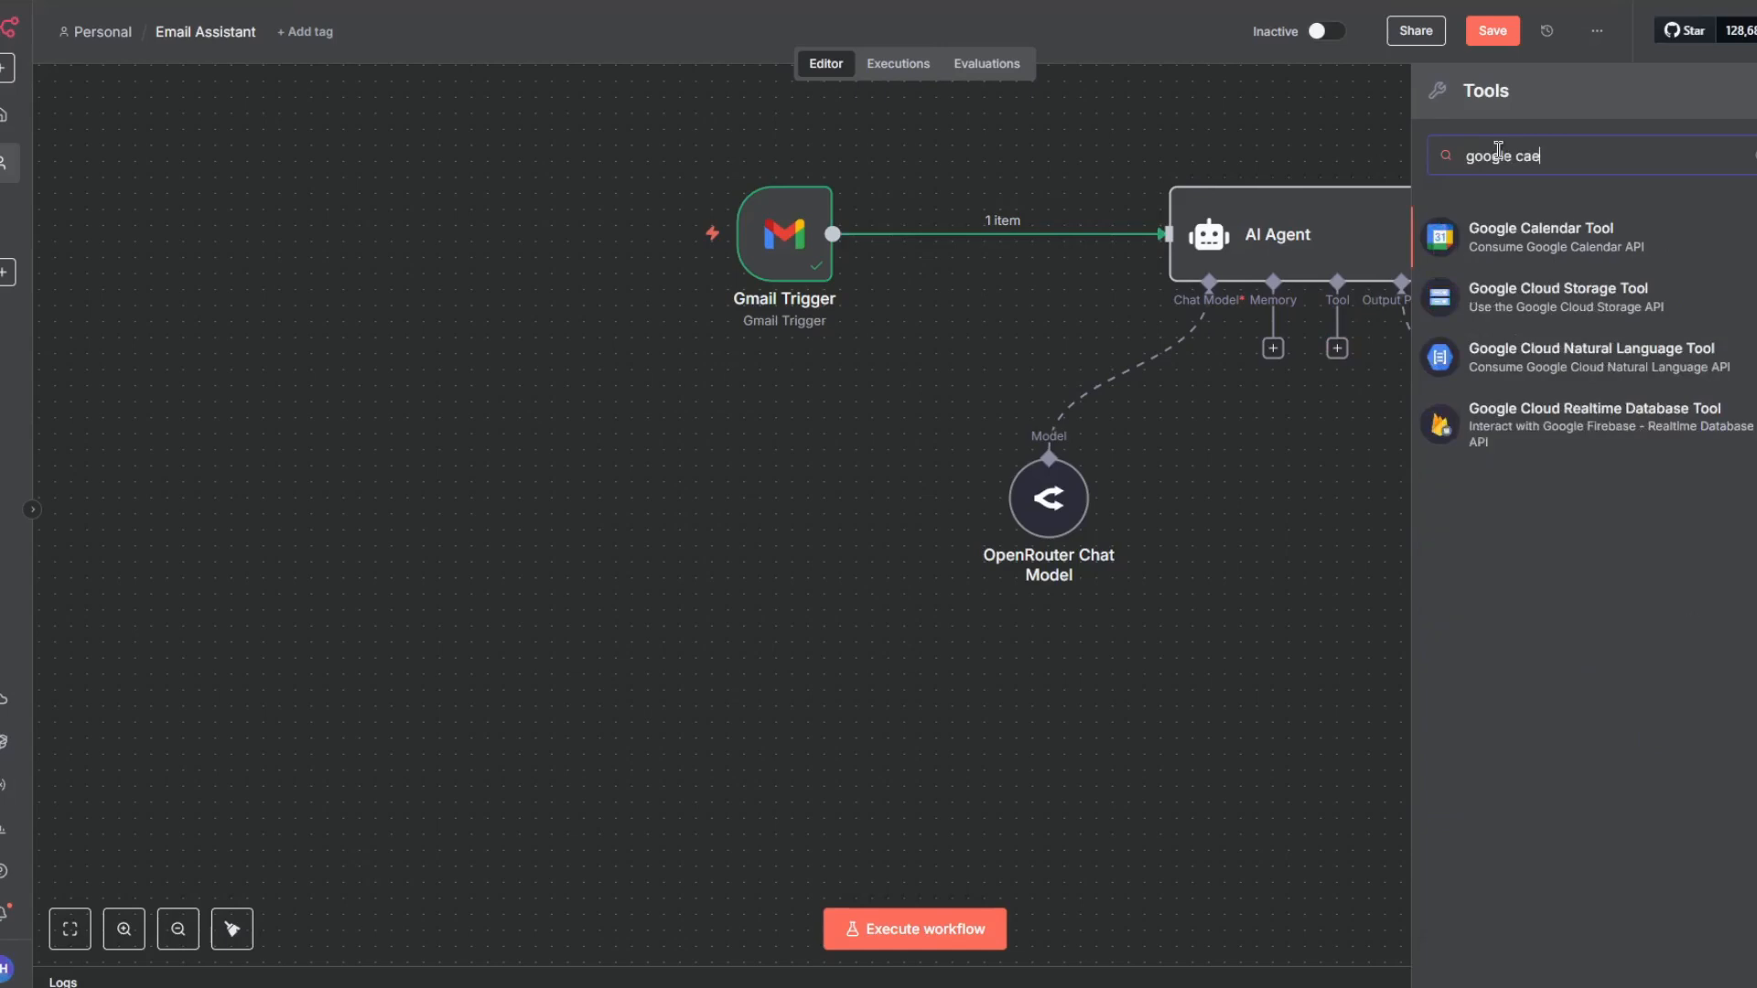
left_click(1556, 275)
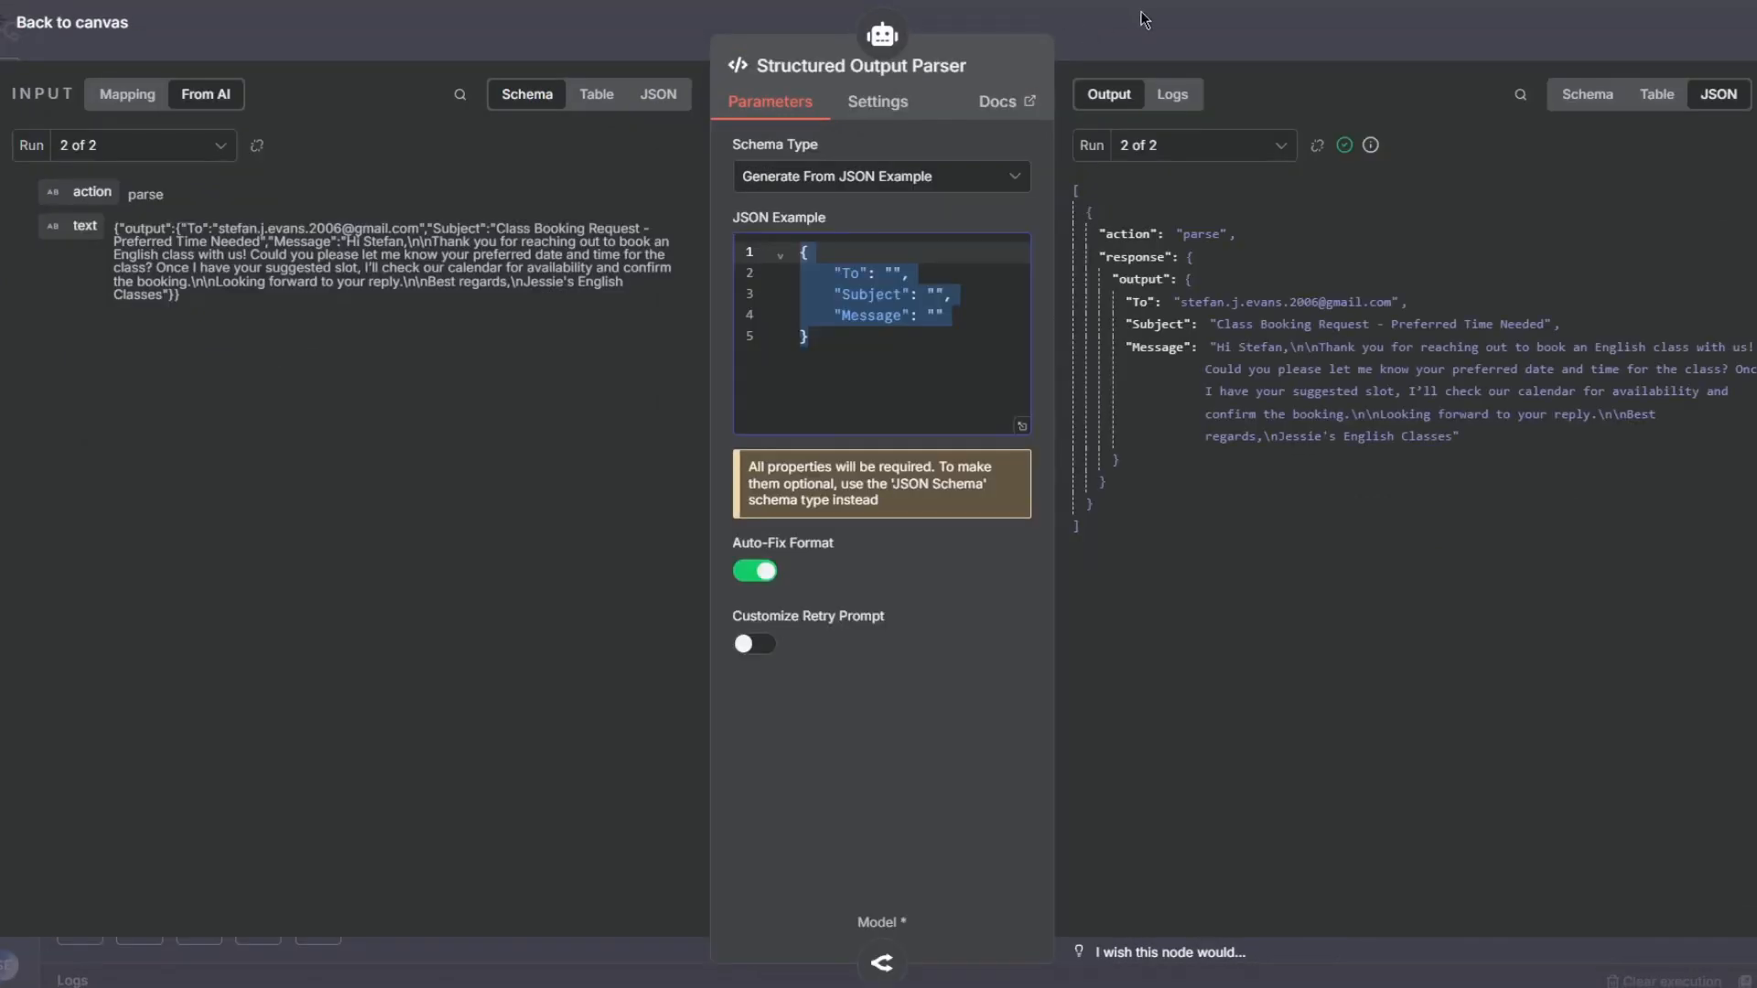
- Examine the reference workflow's Google Sheets and Calendar tool nodes
left_click(1144, 20)
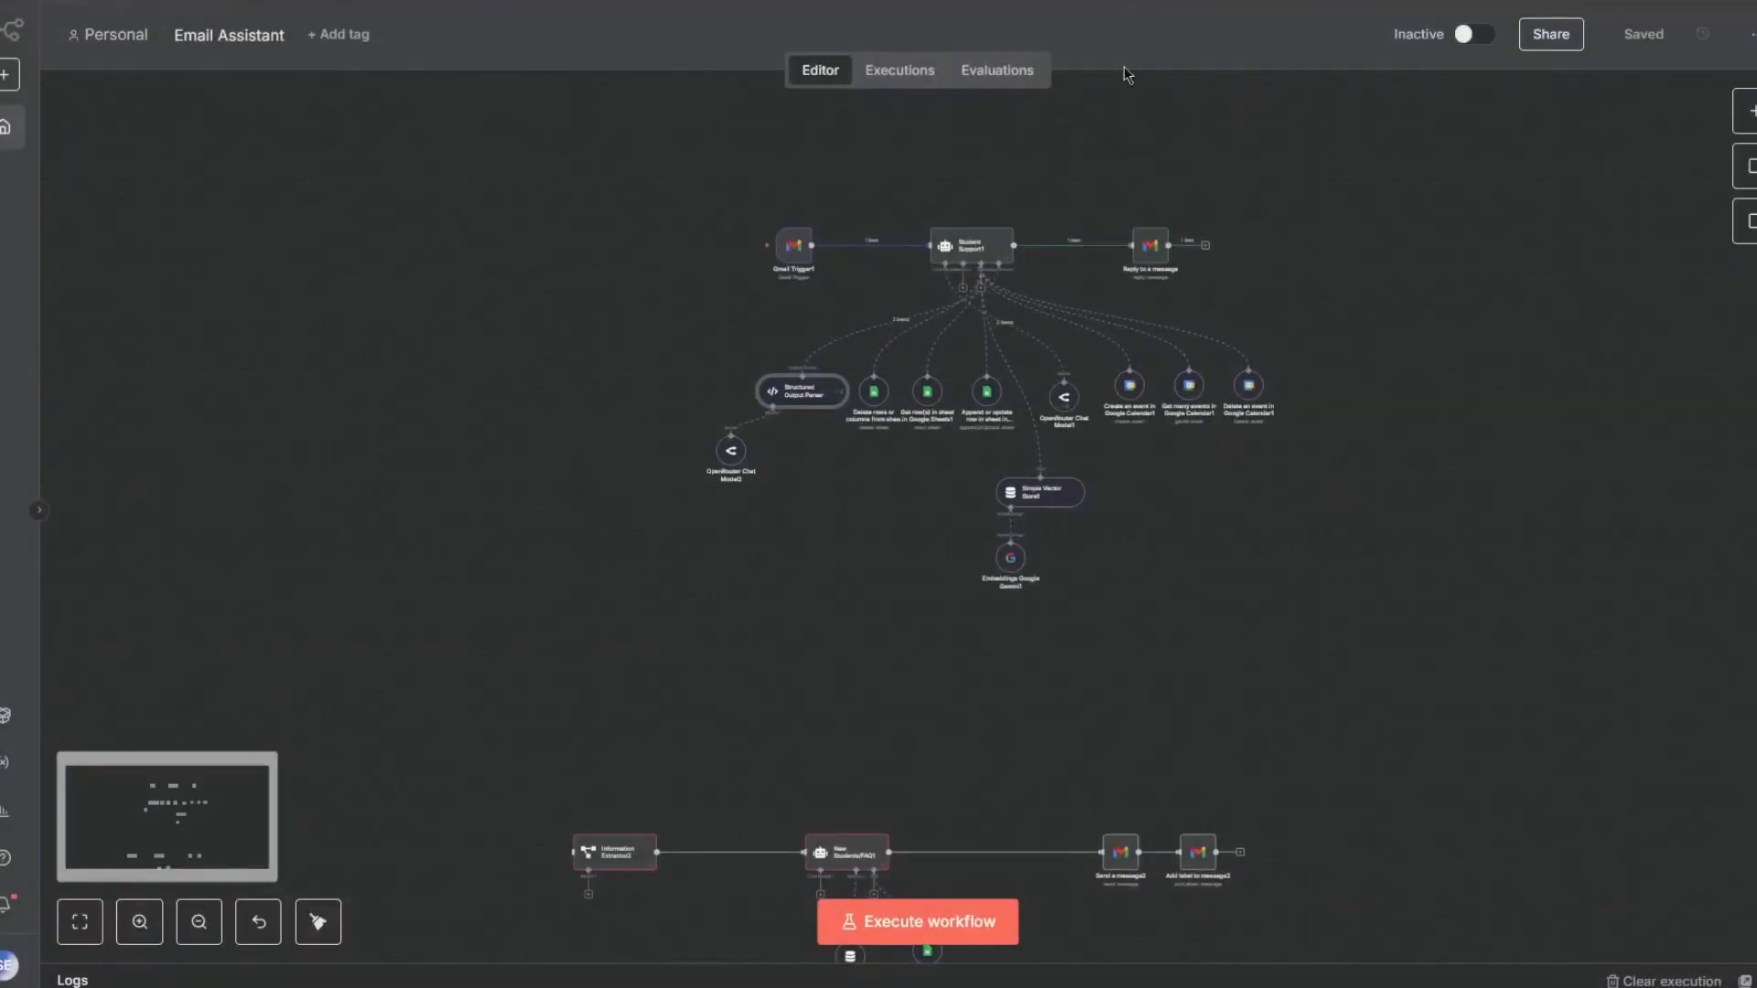
double_click(928, 393)
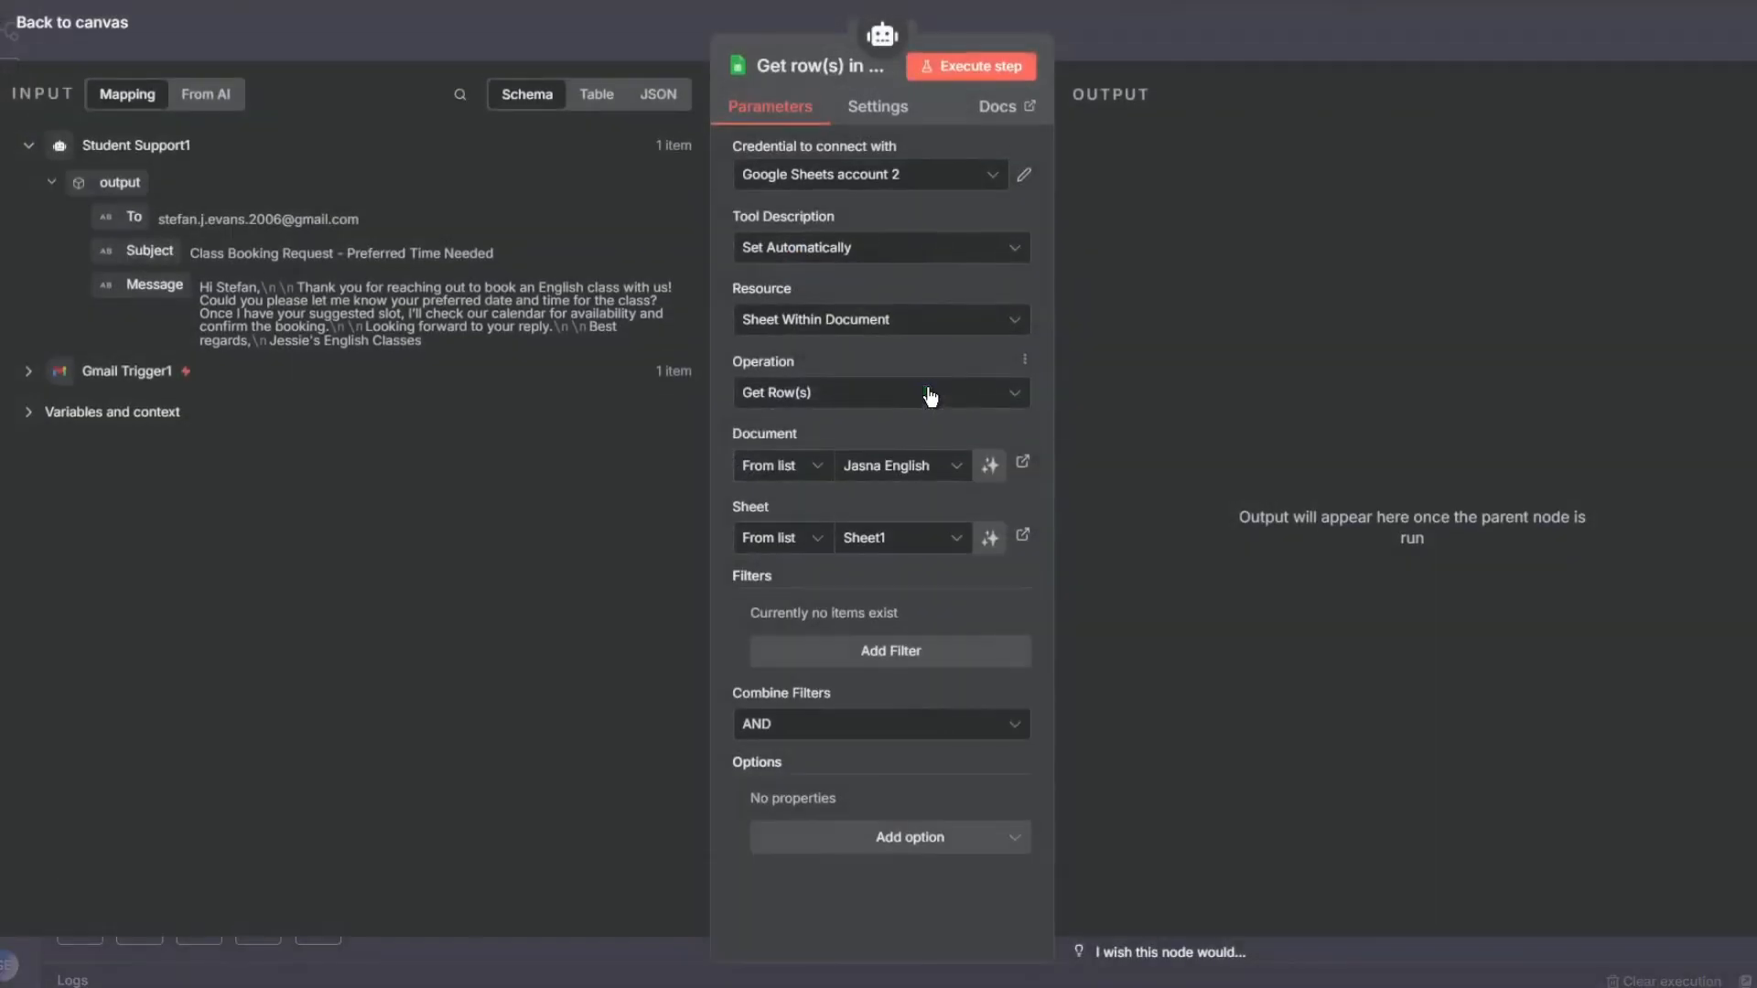
left_click(1161, 41)
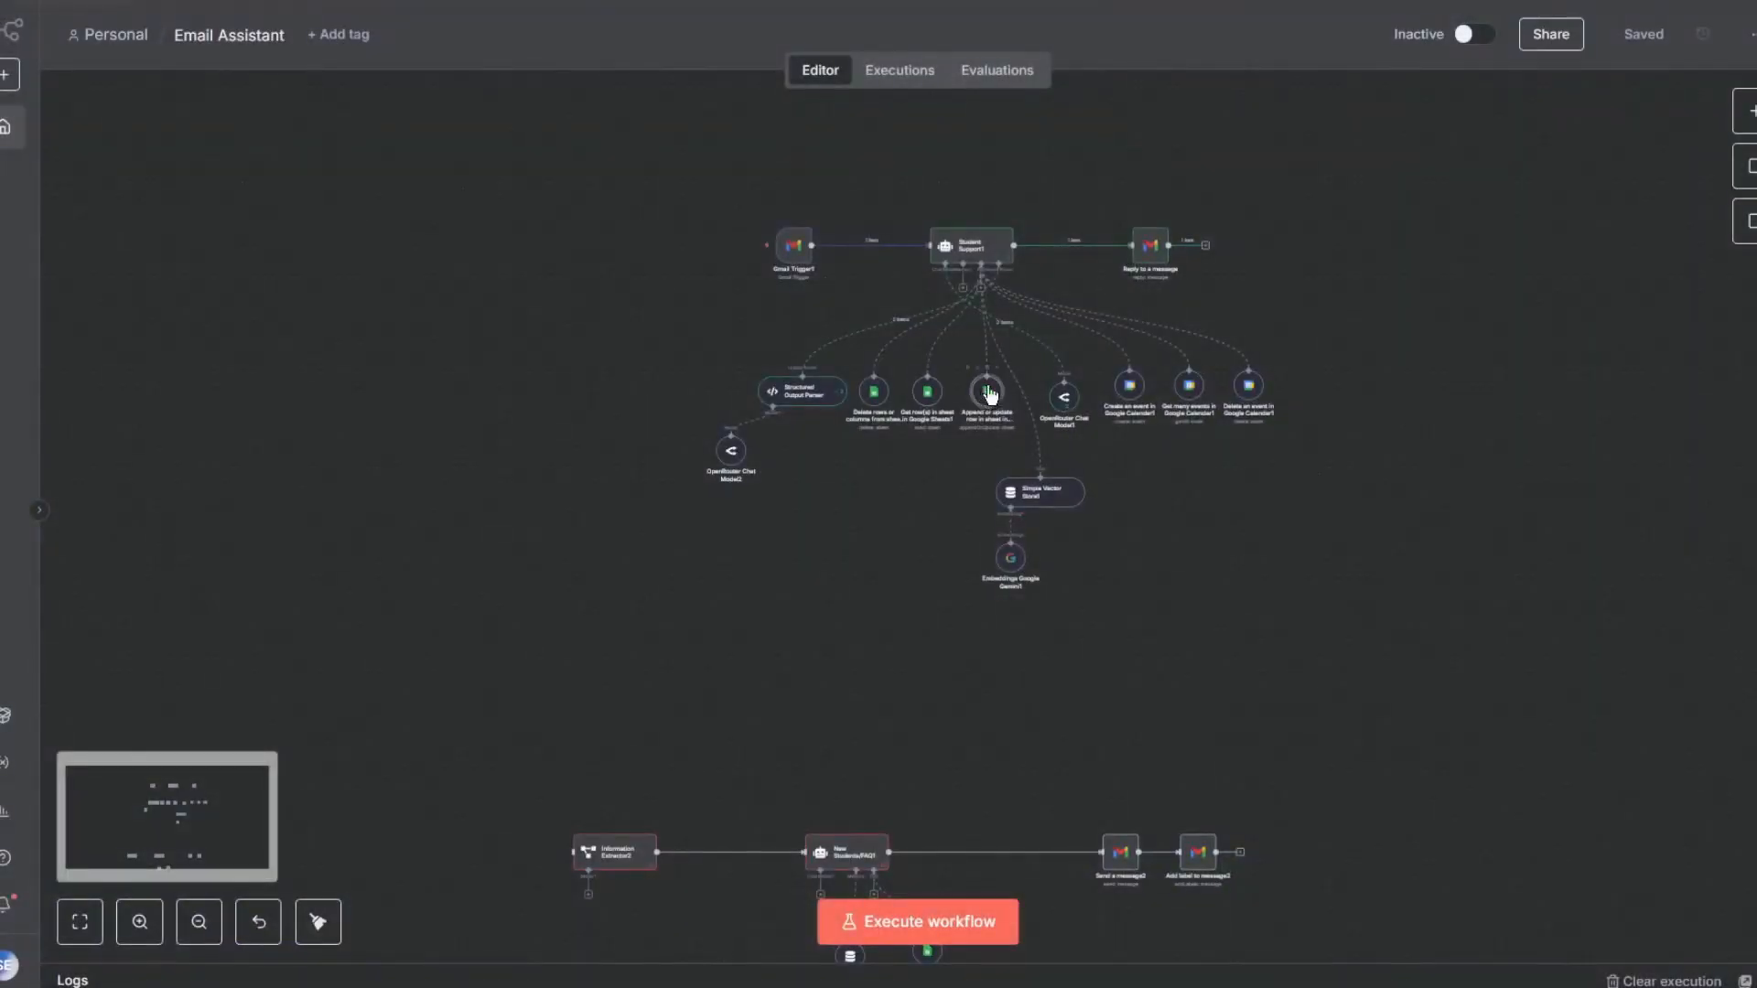
double_click(989, 390)
left_click(1156, 44)
- Set the Google Calendar tool's operation to Get Many
double_click(1129, 386)
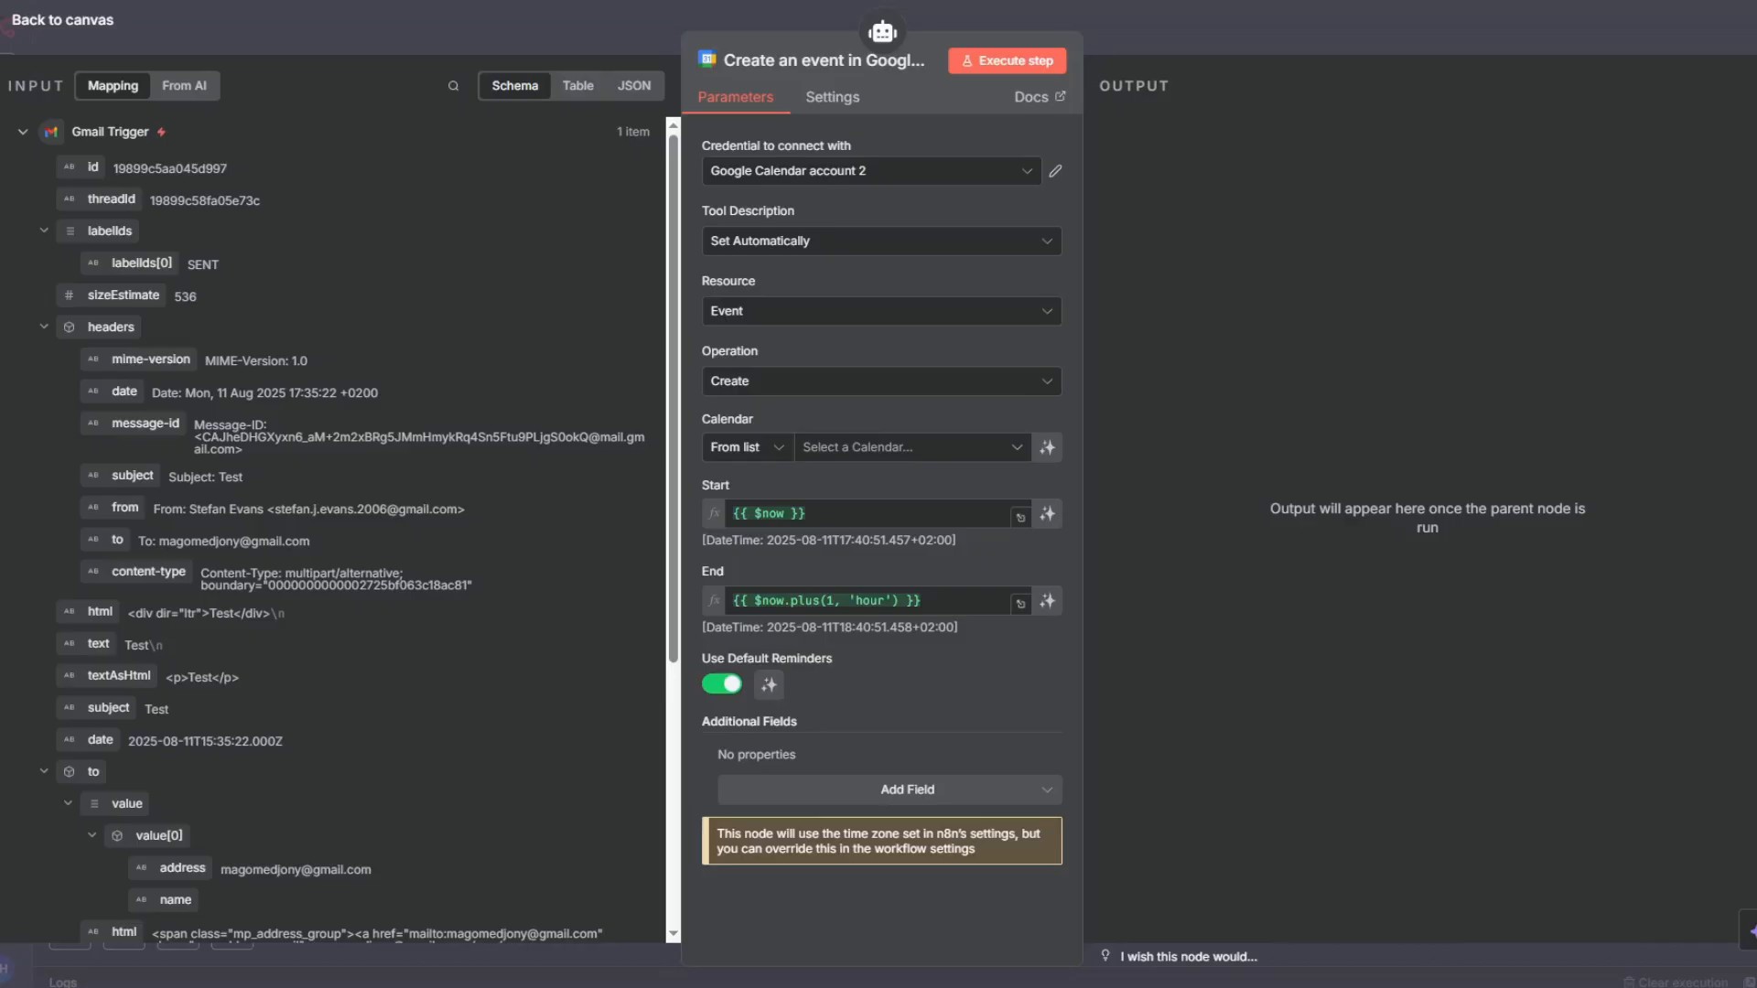
left_click(836, 380)
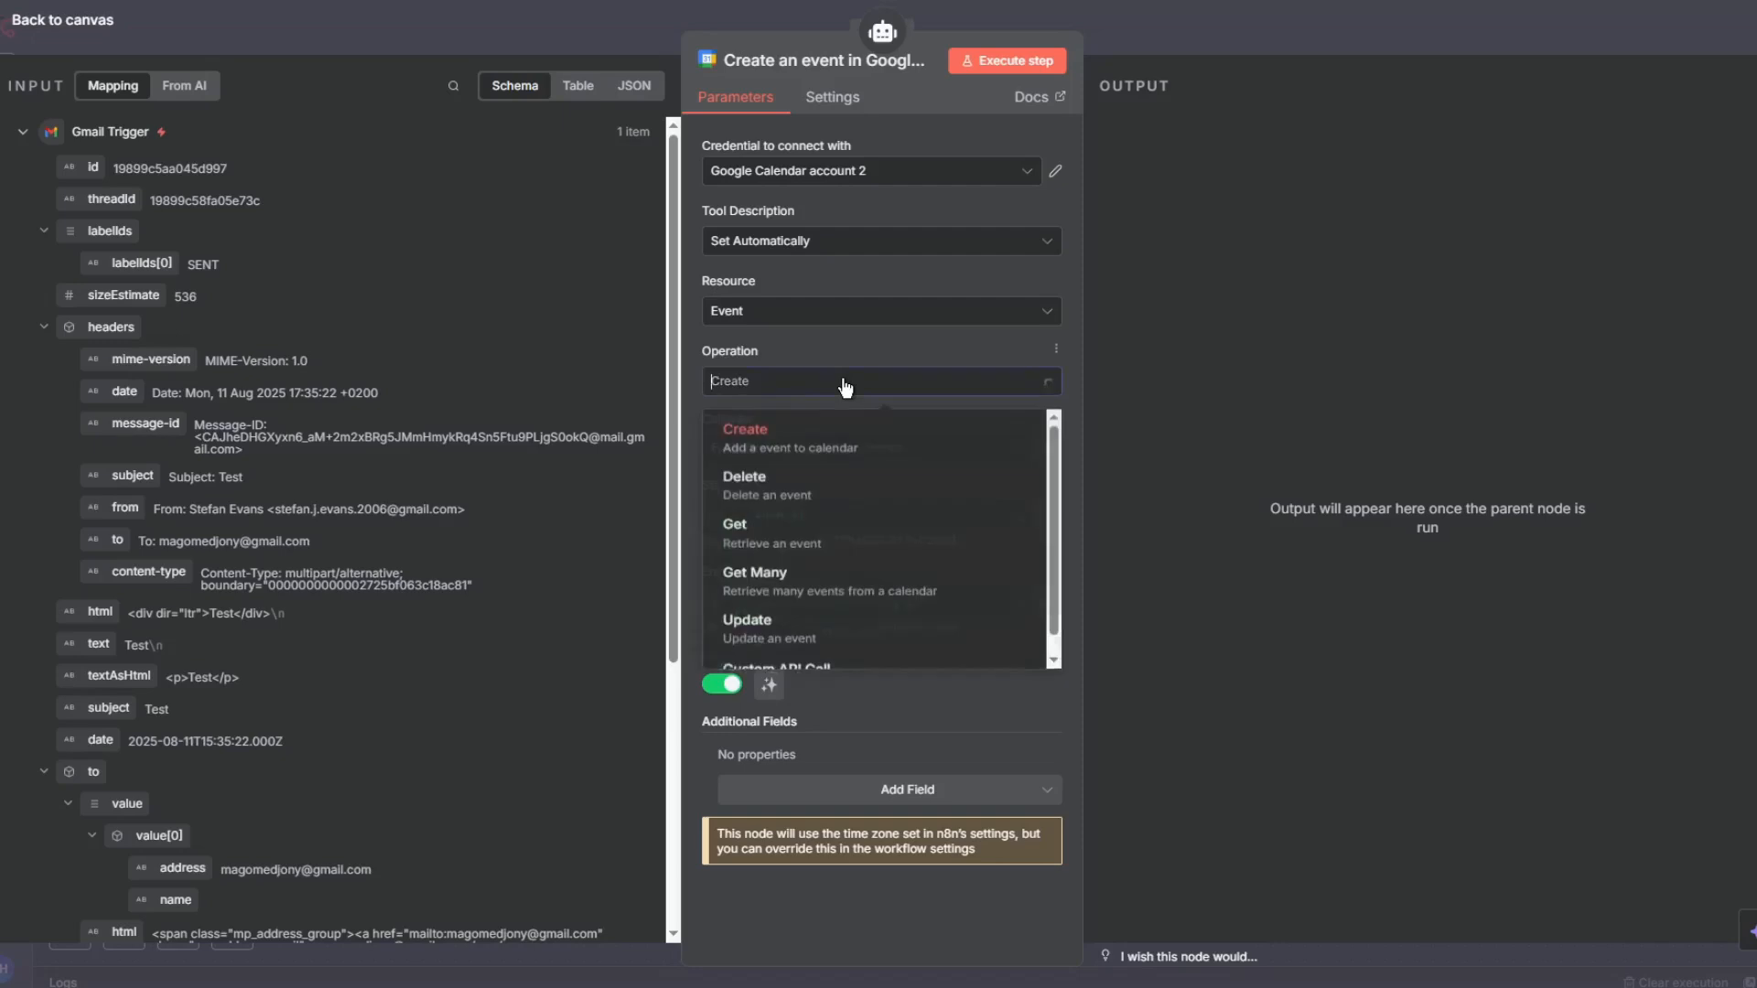
left_click(819, 580)
- Let the model define the Calendar, Limit, After and Before fields of the Get Many tool
left_click(950, 449)
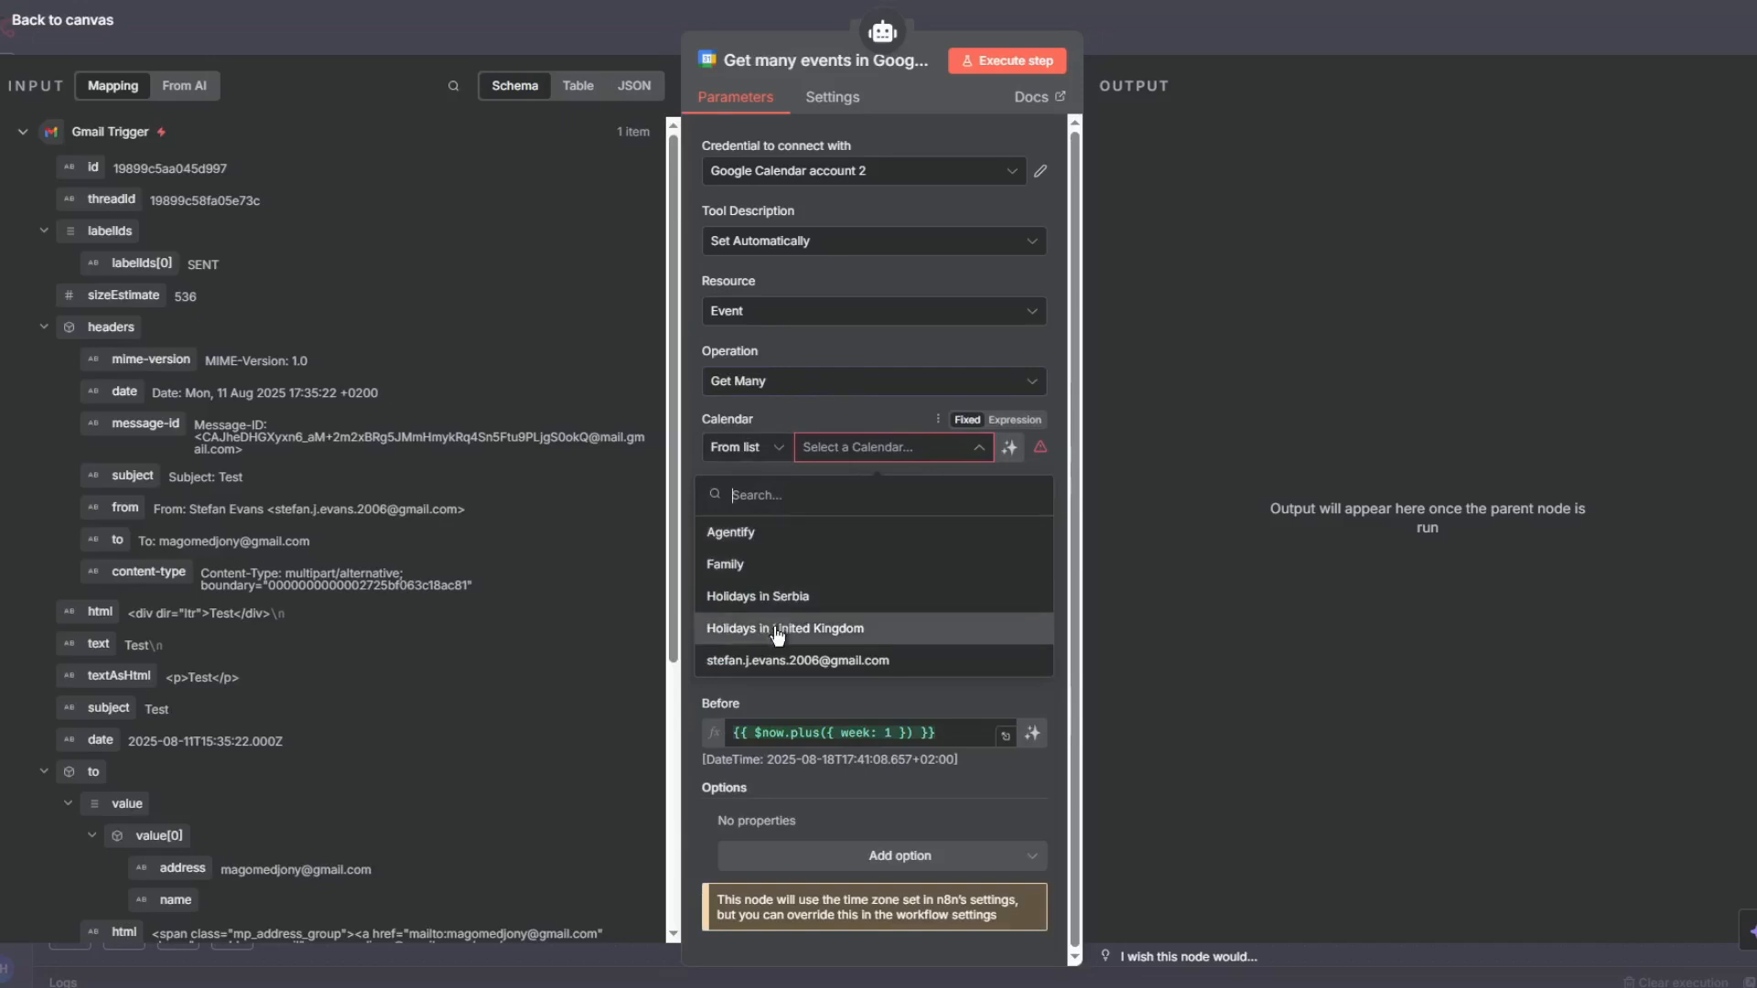
left_click(759, 540)
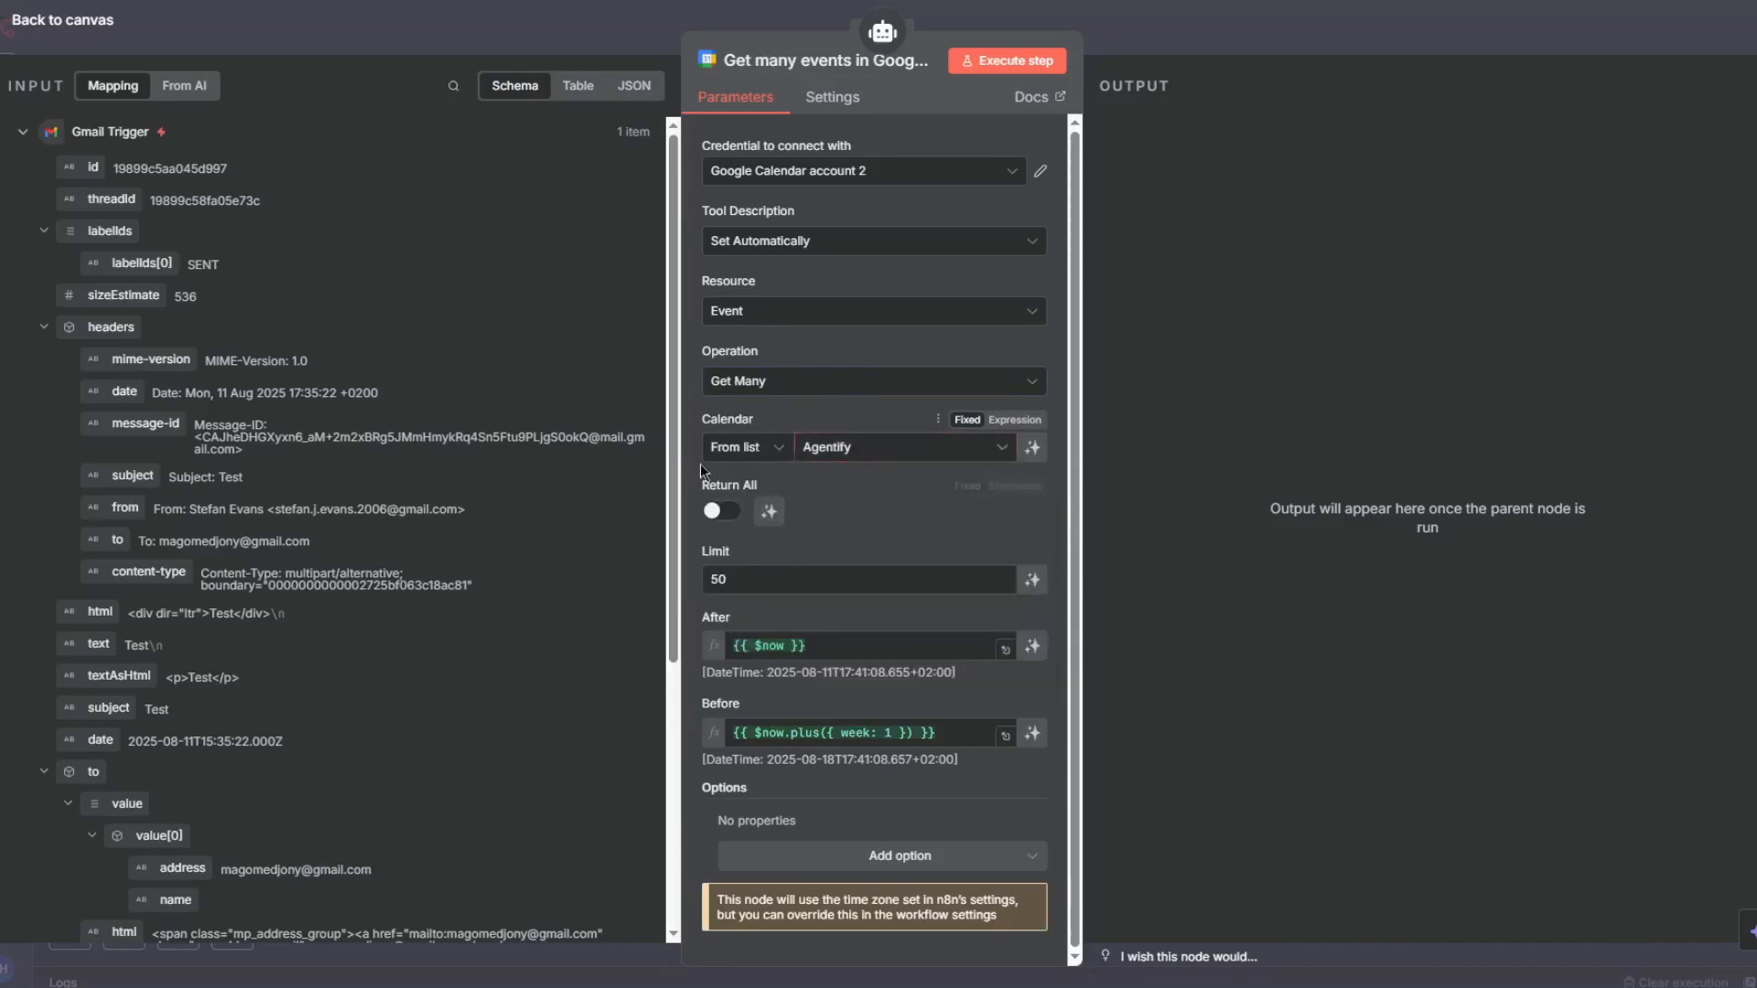
left_click(1032, 450)
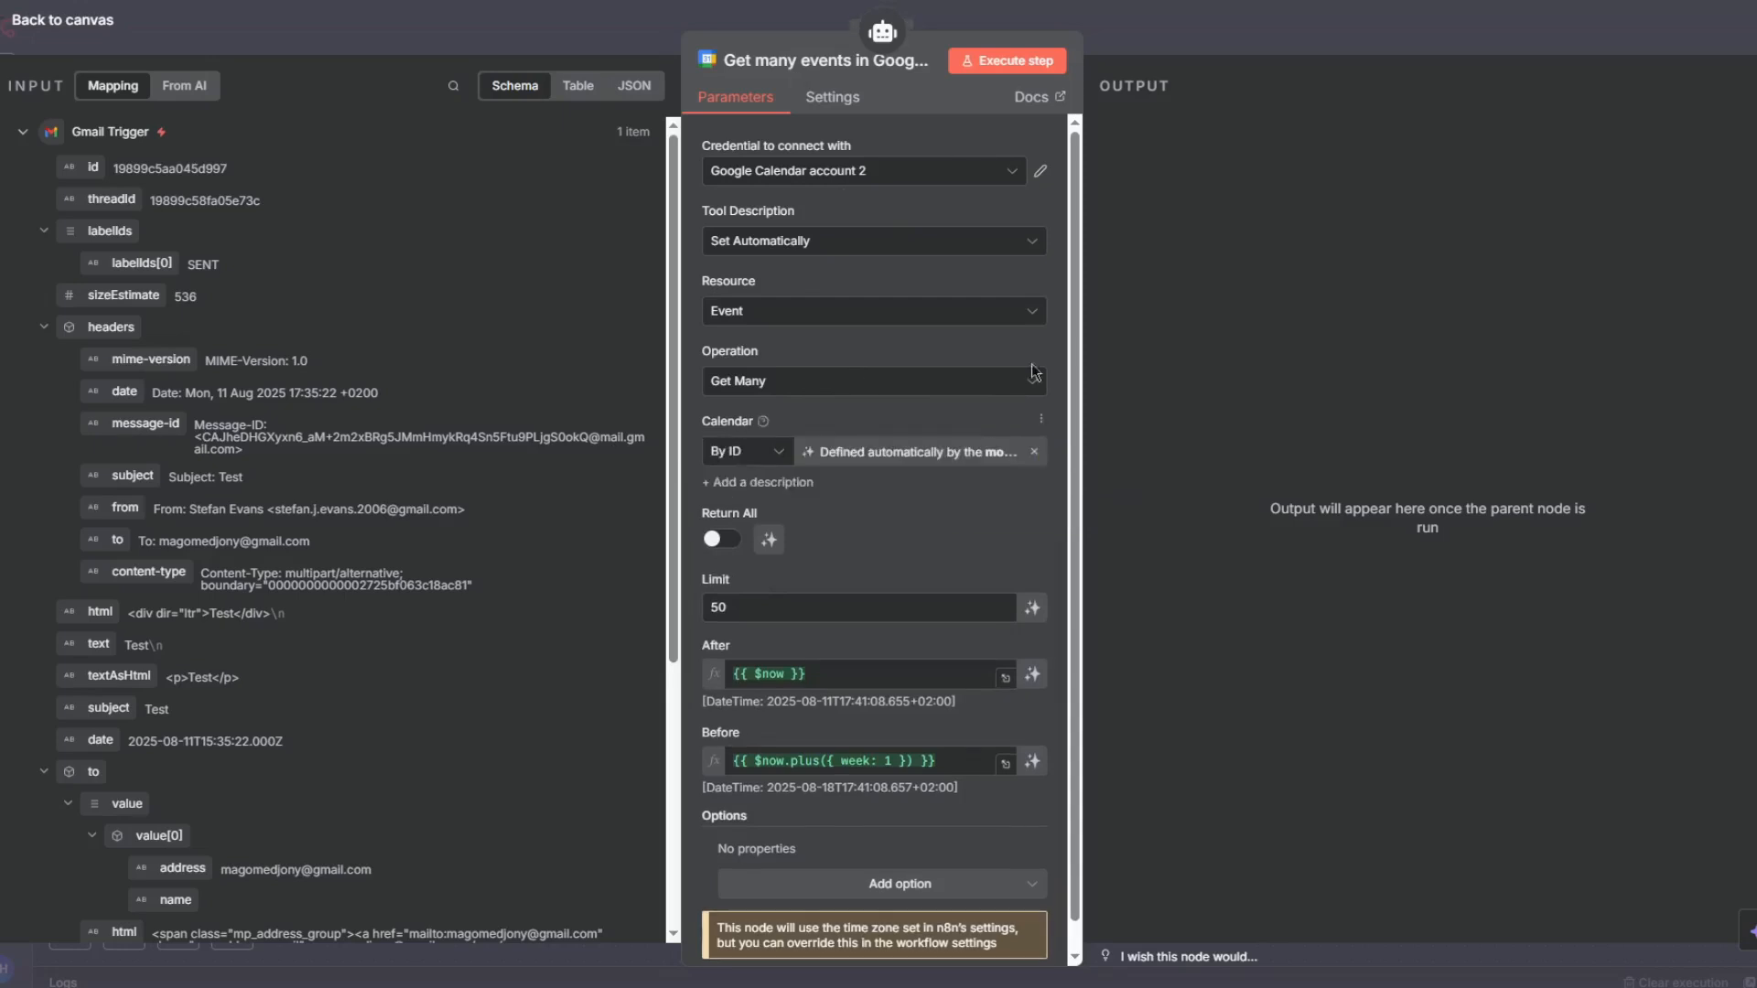
left_click(1032, 608)
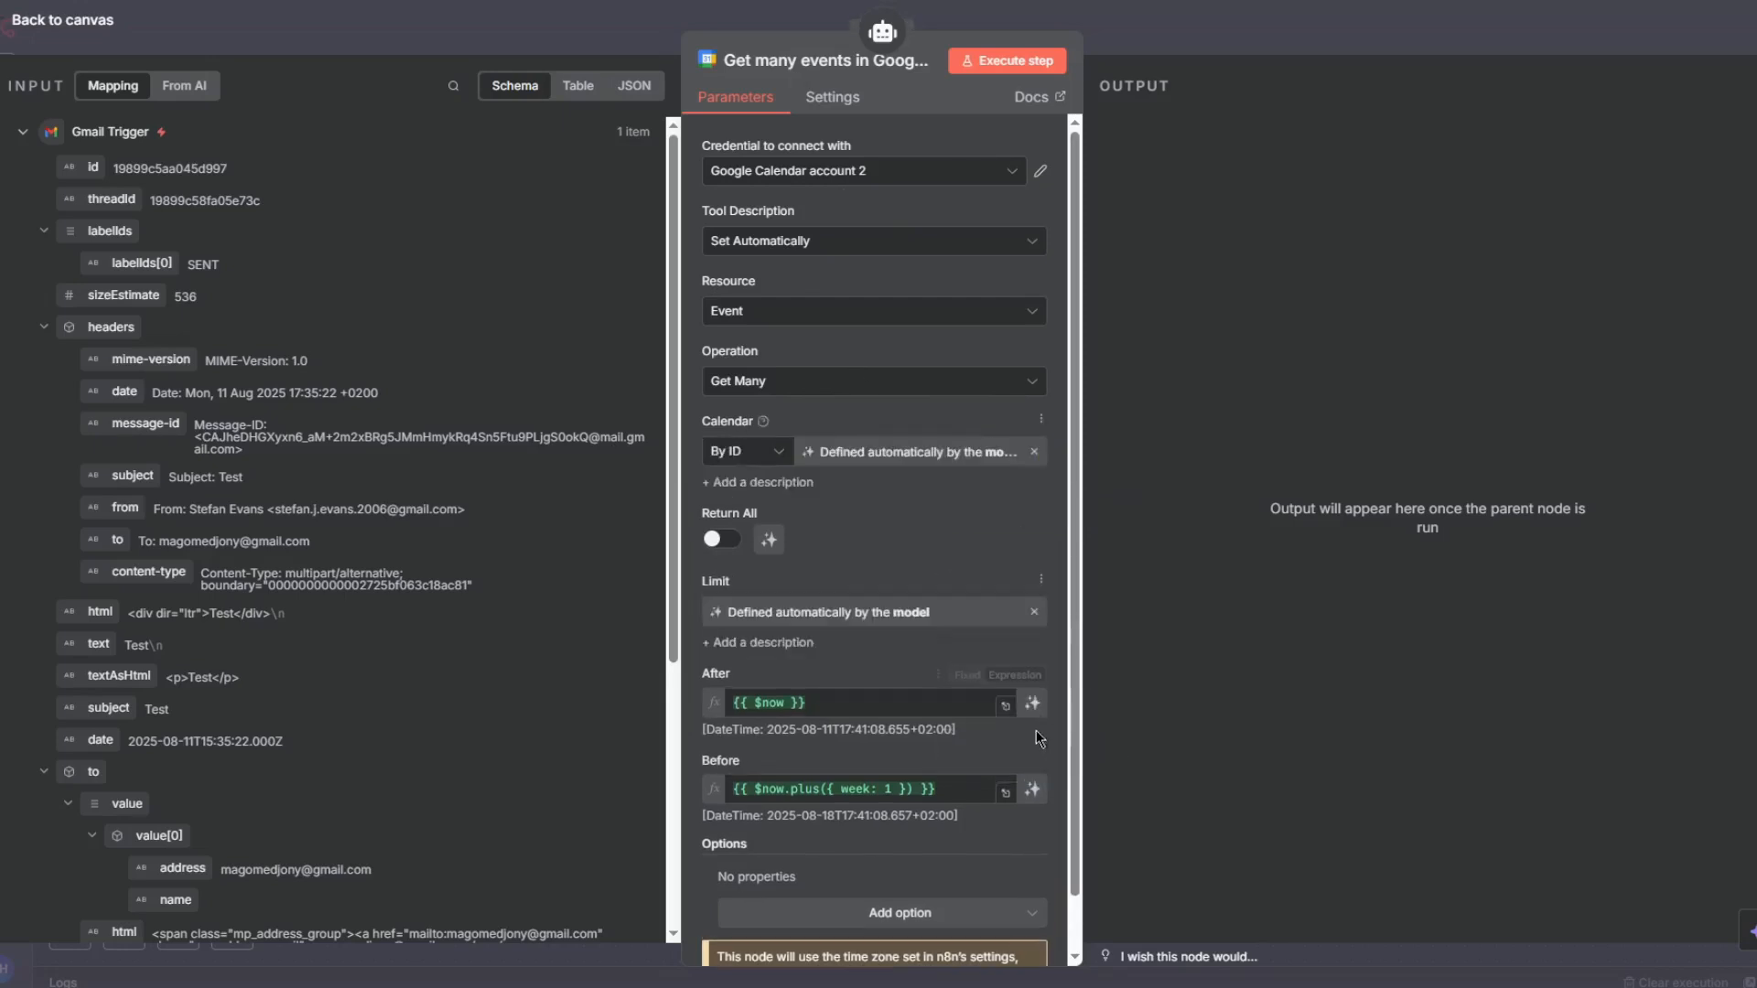
left_click(1033, 707)
left_click(1032, 801)
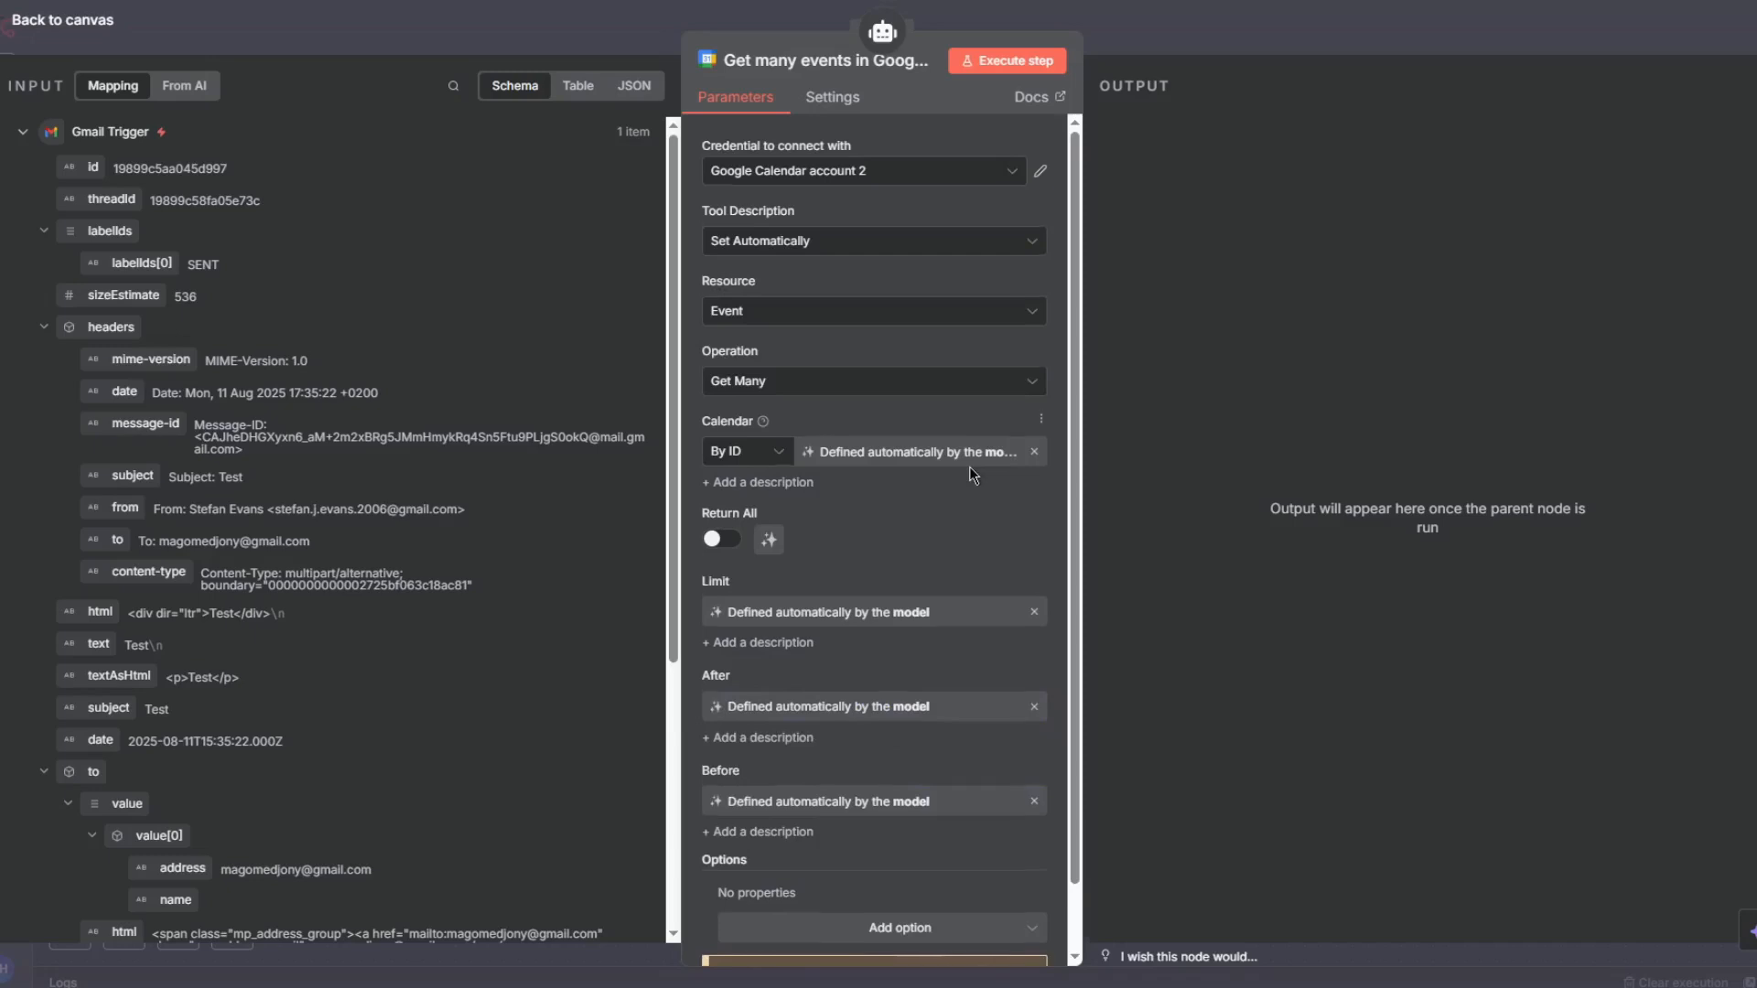
scroll(973, 475, "down", 1)
left_click(933, 854)
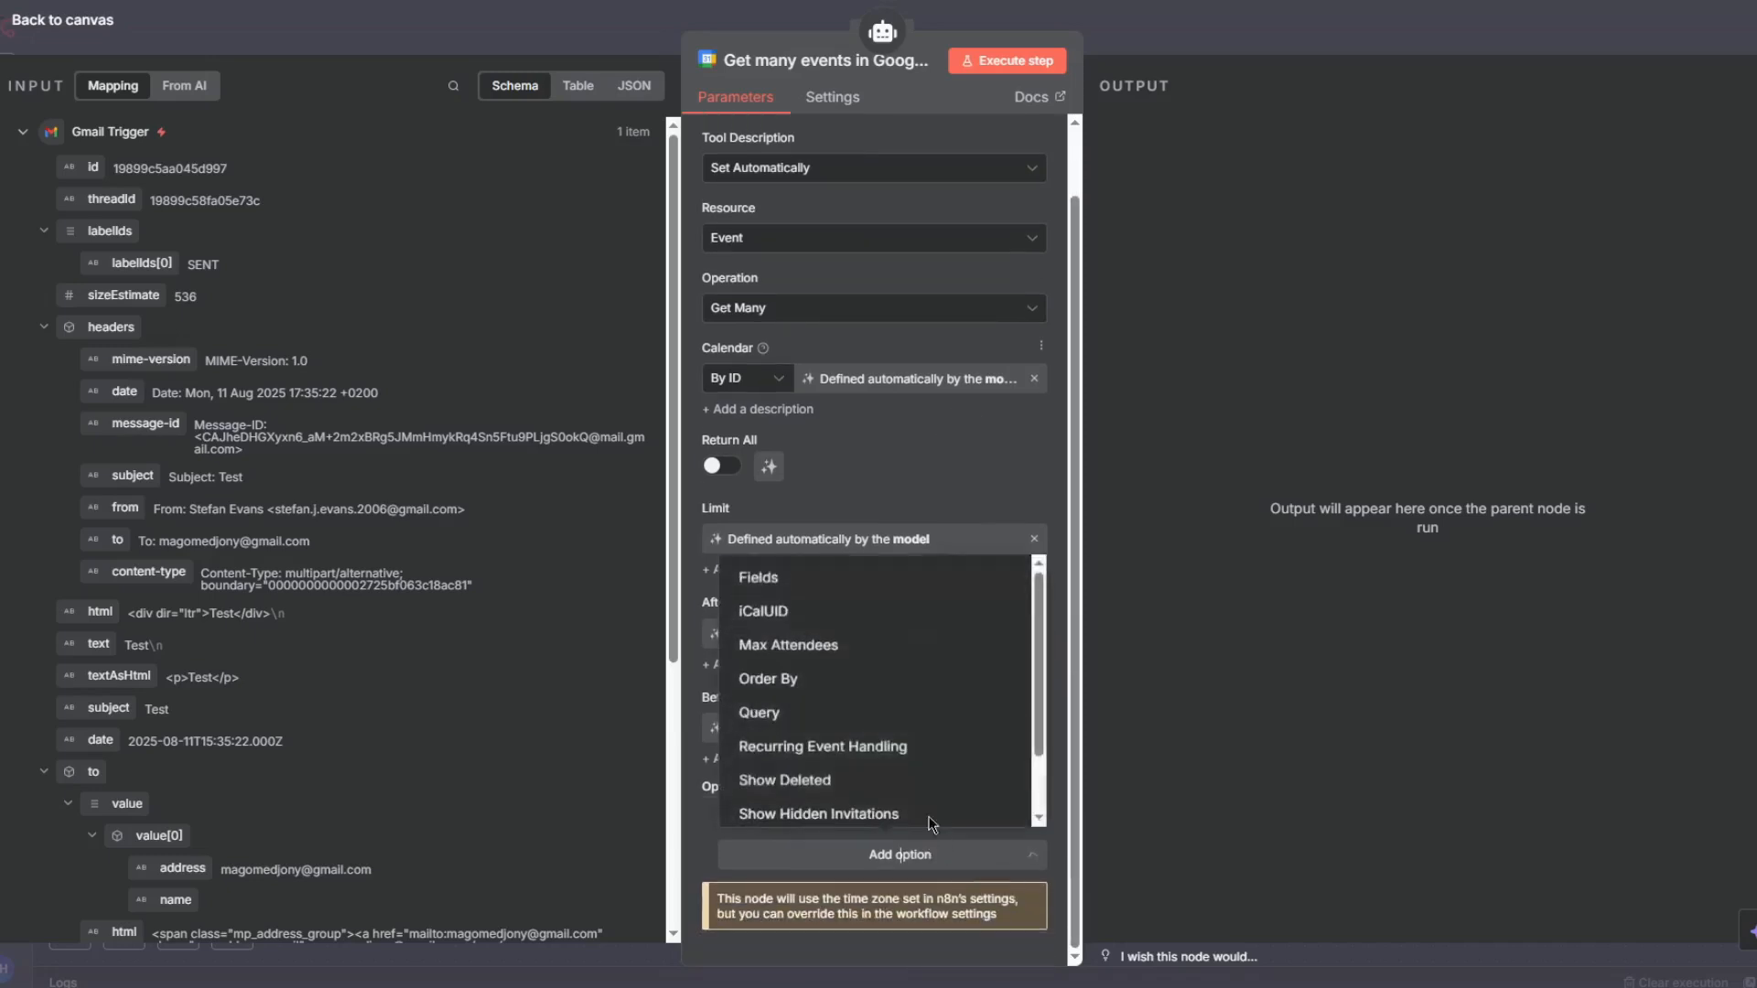
scroll(821, 668, "down", 1)
scroll(820, 668, "down", 1)
scroll(906, 714, "up", 2)
key("Escape")
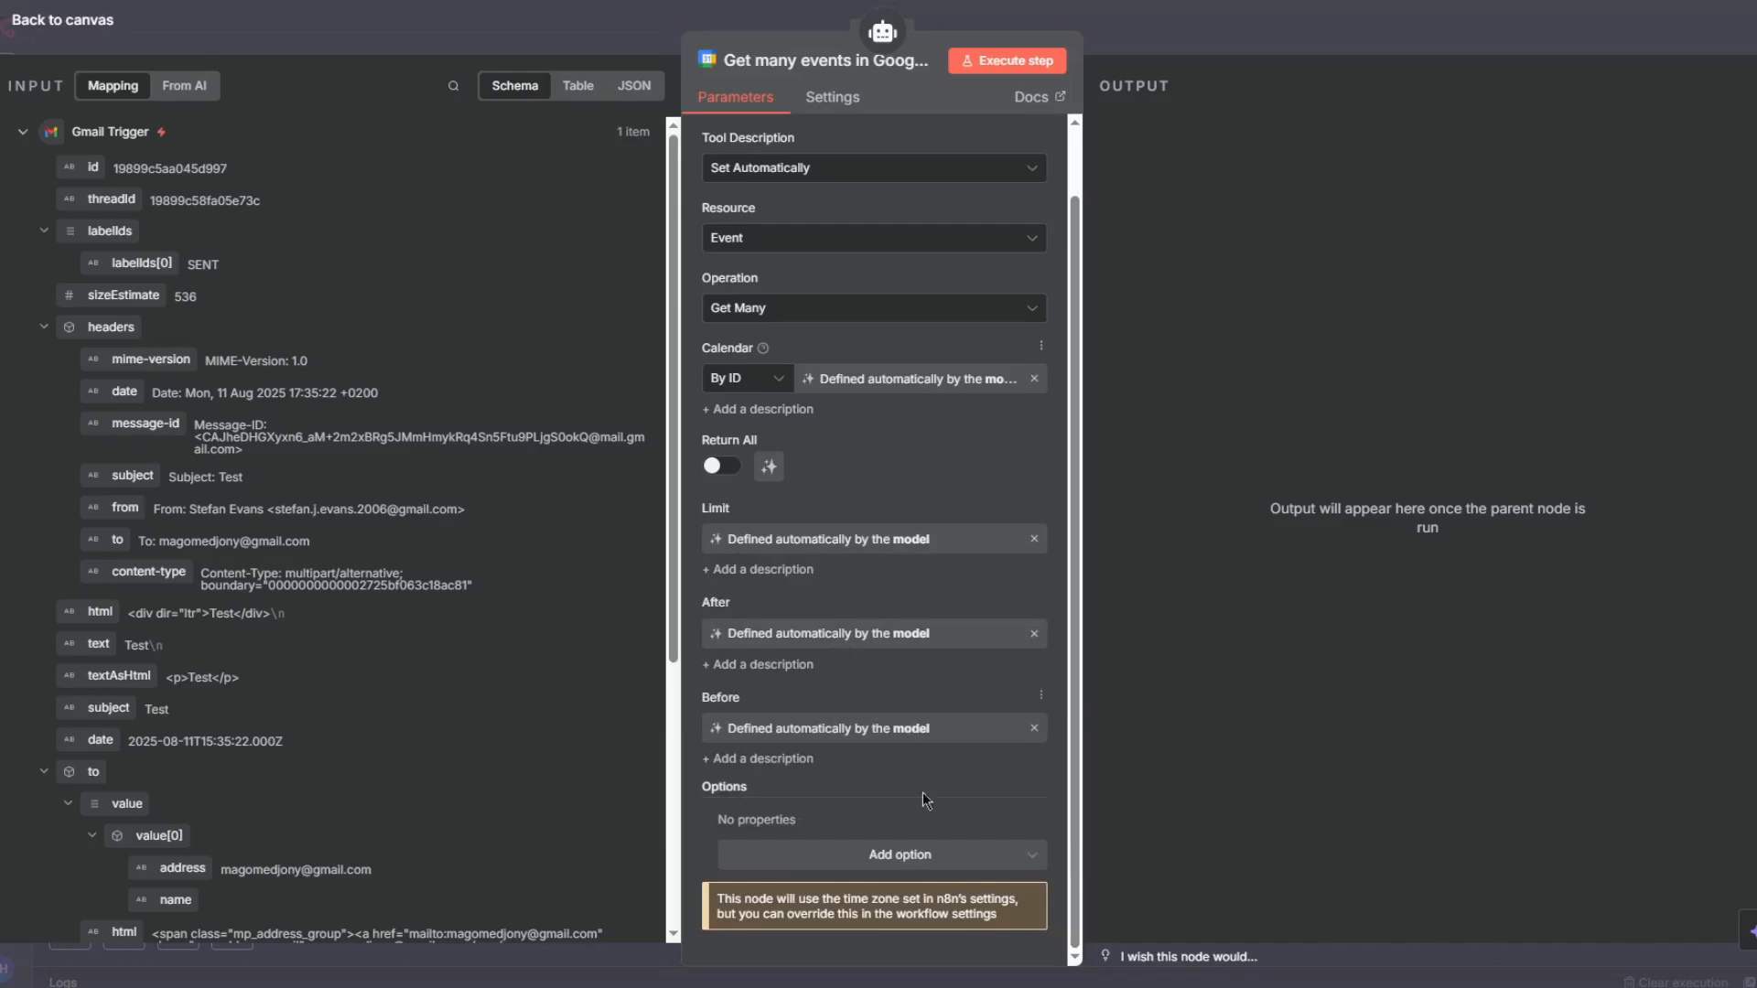
left_click(915, 854)
- Return to the canvas and move the Get many events tool node below the chat model
left_click(1237, 19)
left_click(1231, 55)
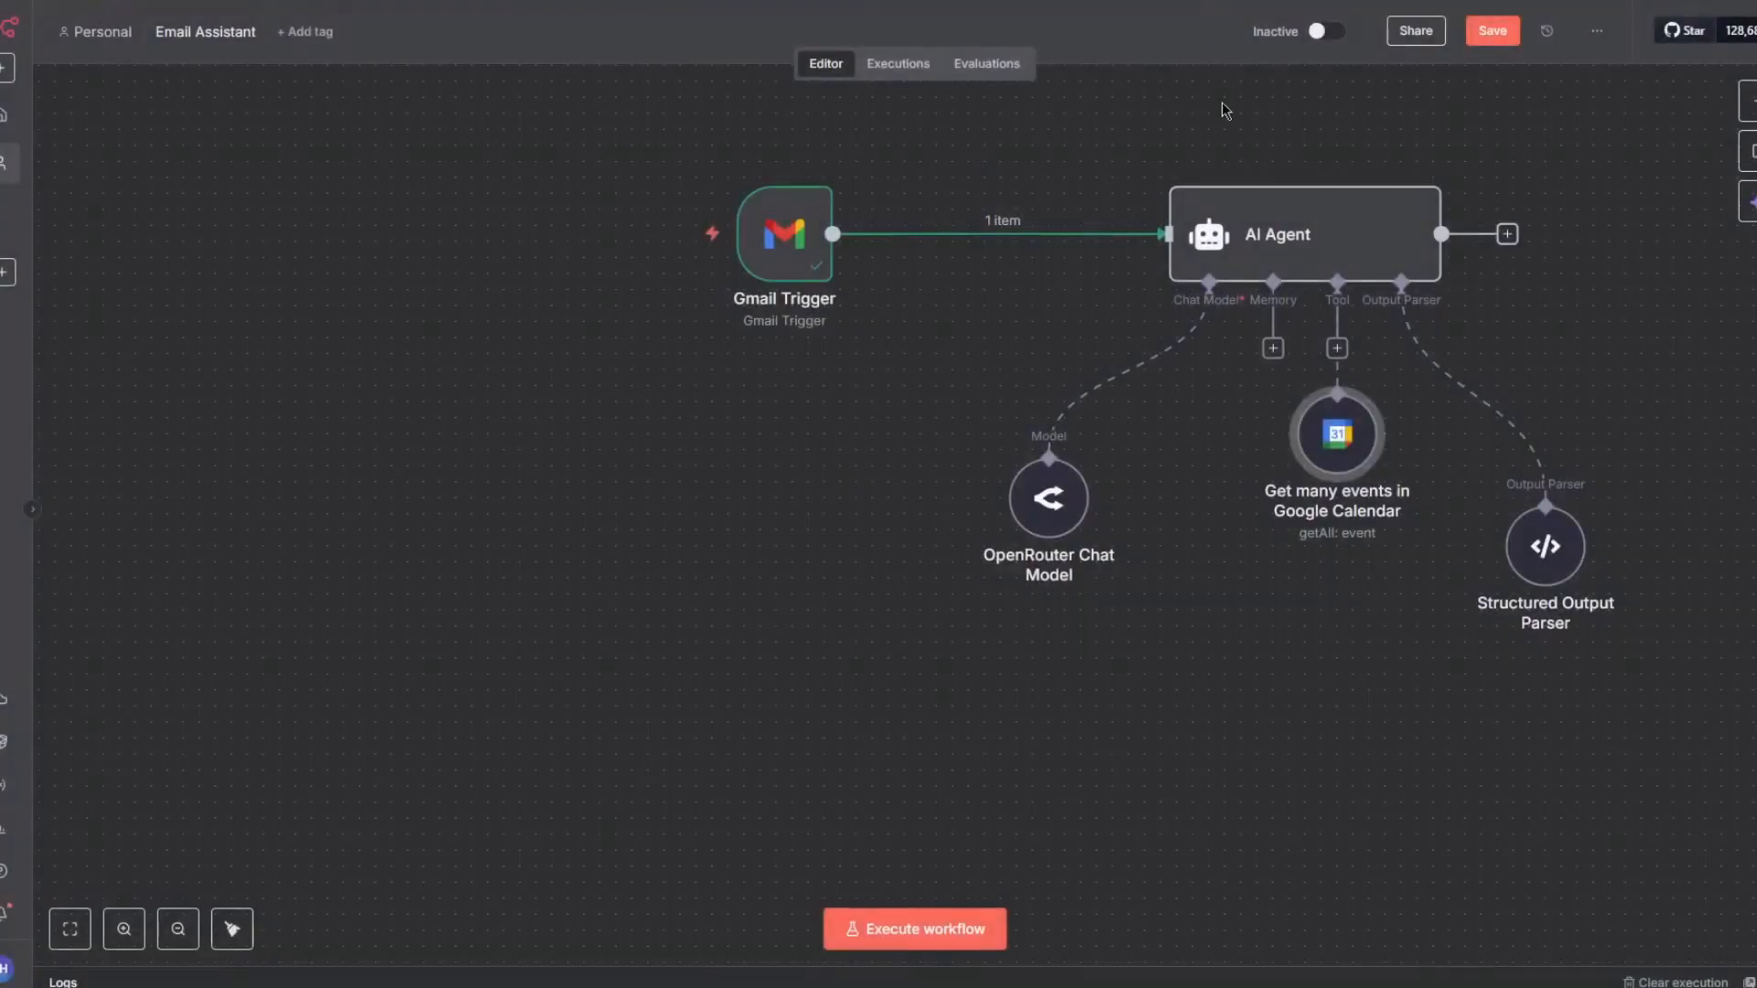
left_click_drag(1342, 467, 1129, 705)
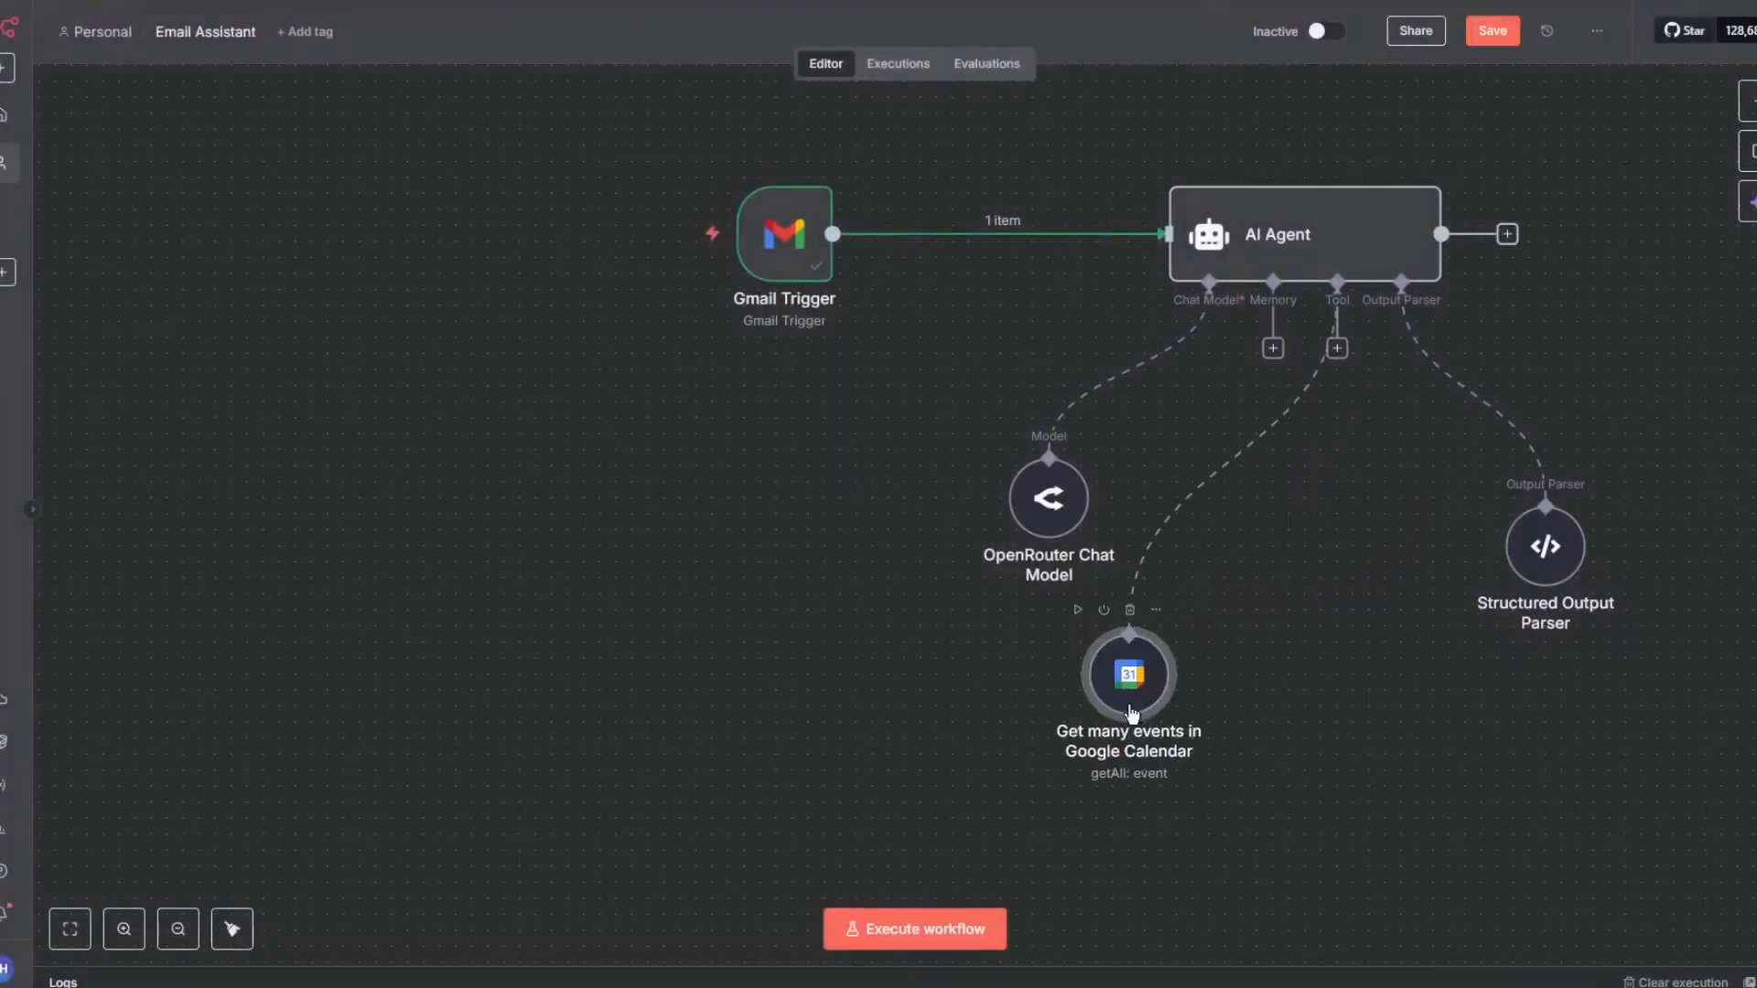
- Reopen the Get many events tool node to review its credential, then return to the canvas
double_click(1130, 706)
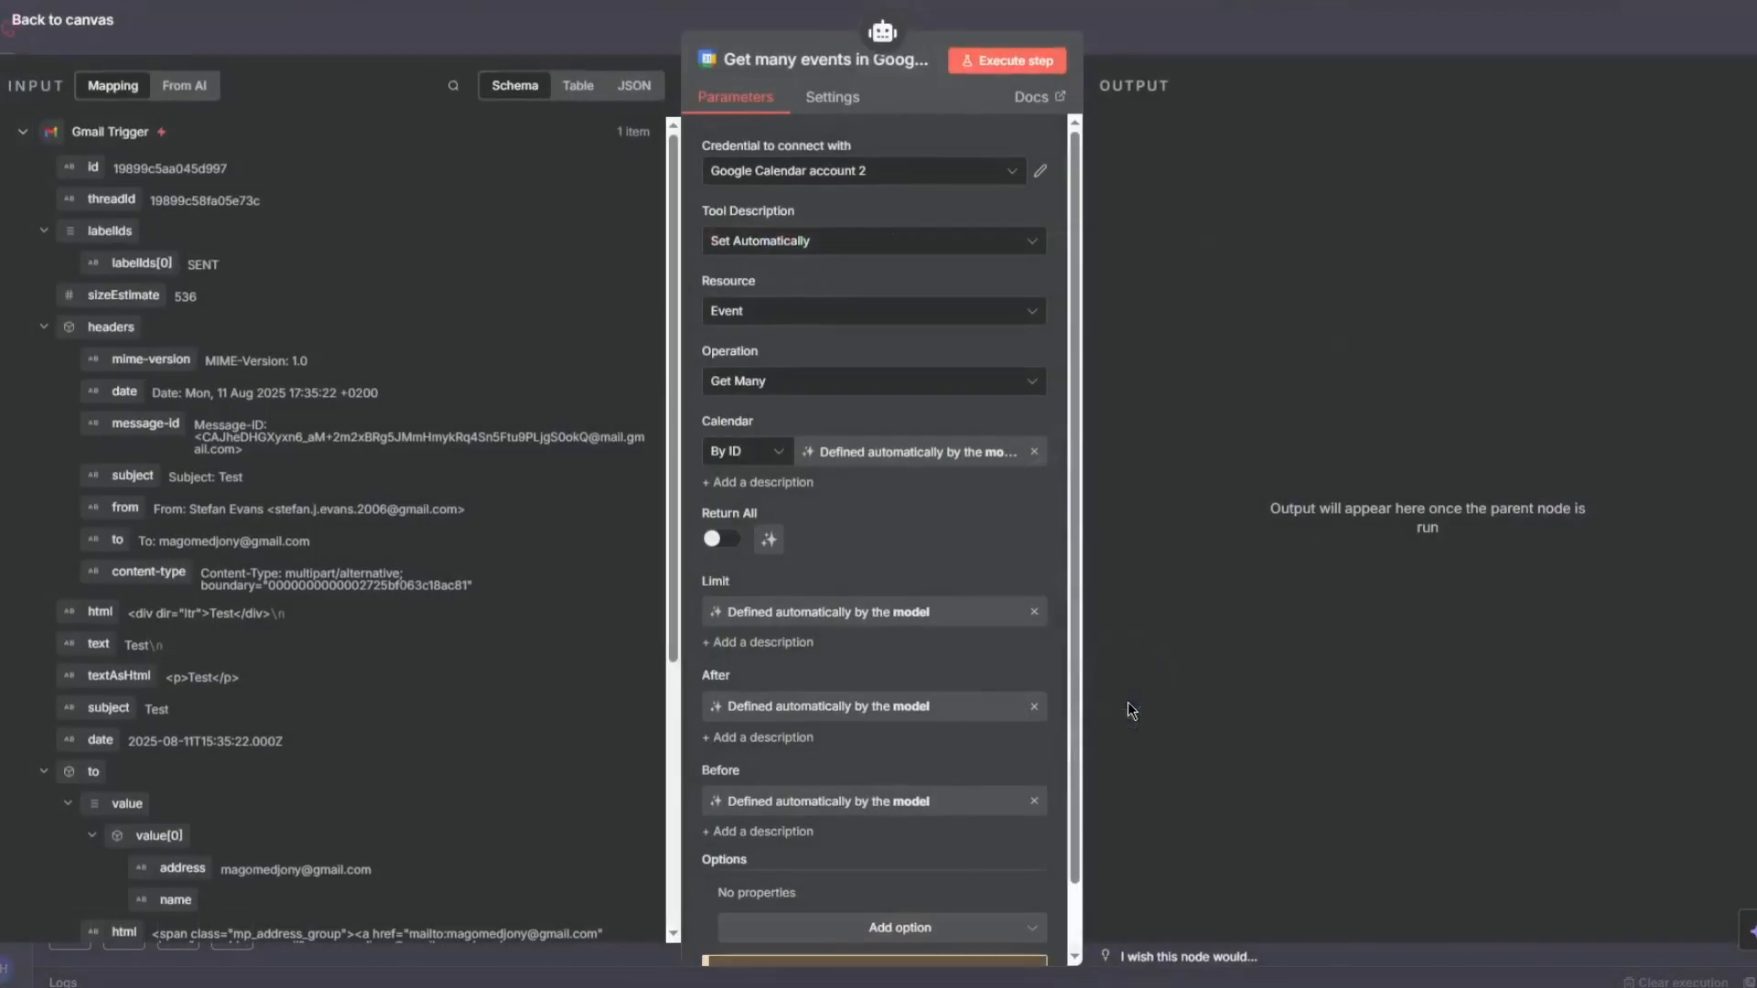
left_click(1039, 174)
left_click(1223, 31)
left_click(1222, 30)
- Add a Google Calendar Tool to the AI Agent's Tool connector by searching for calendar
left_click(1339, 351)
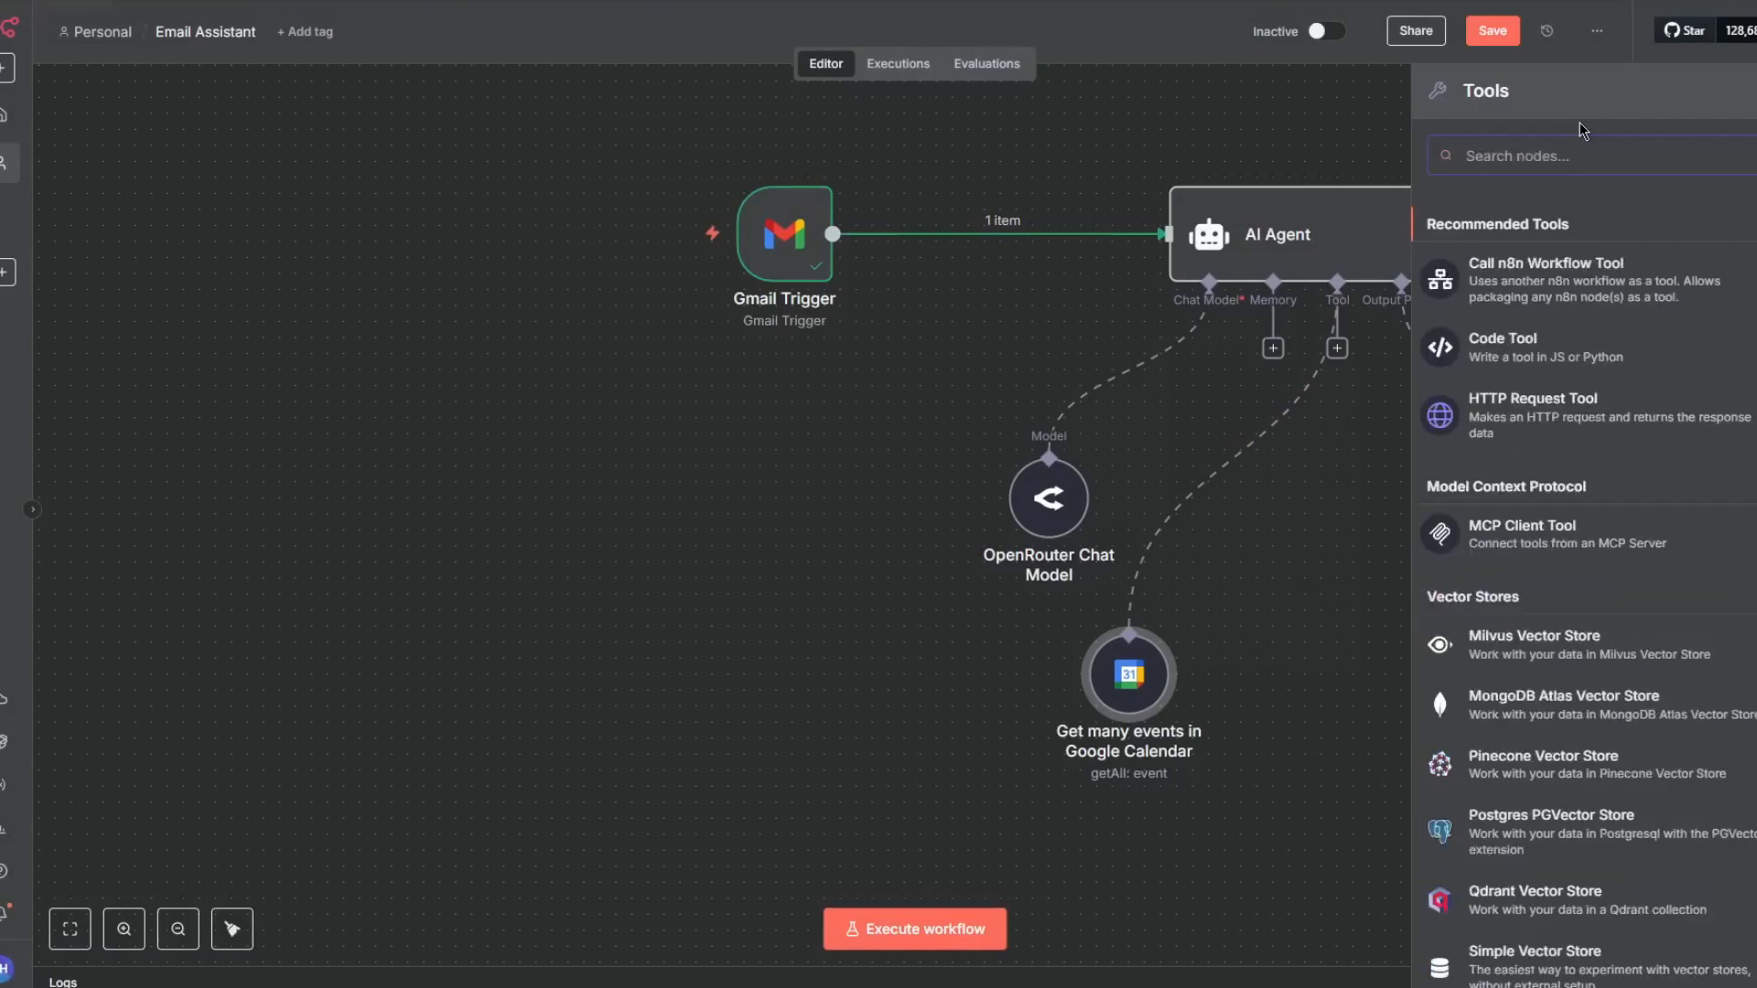
type("ca")
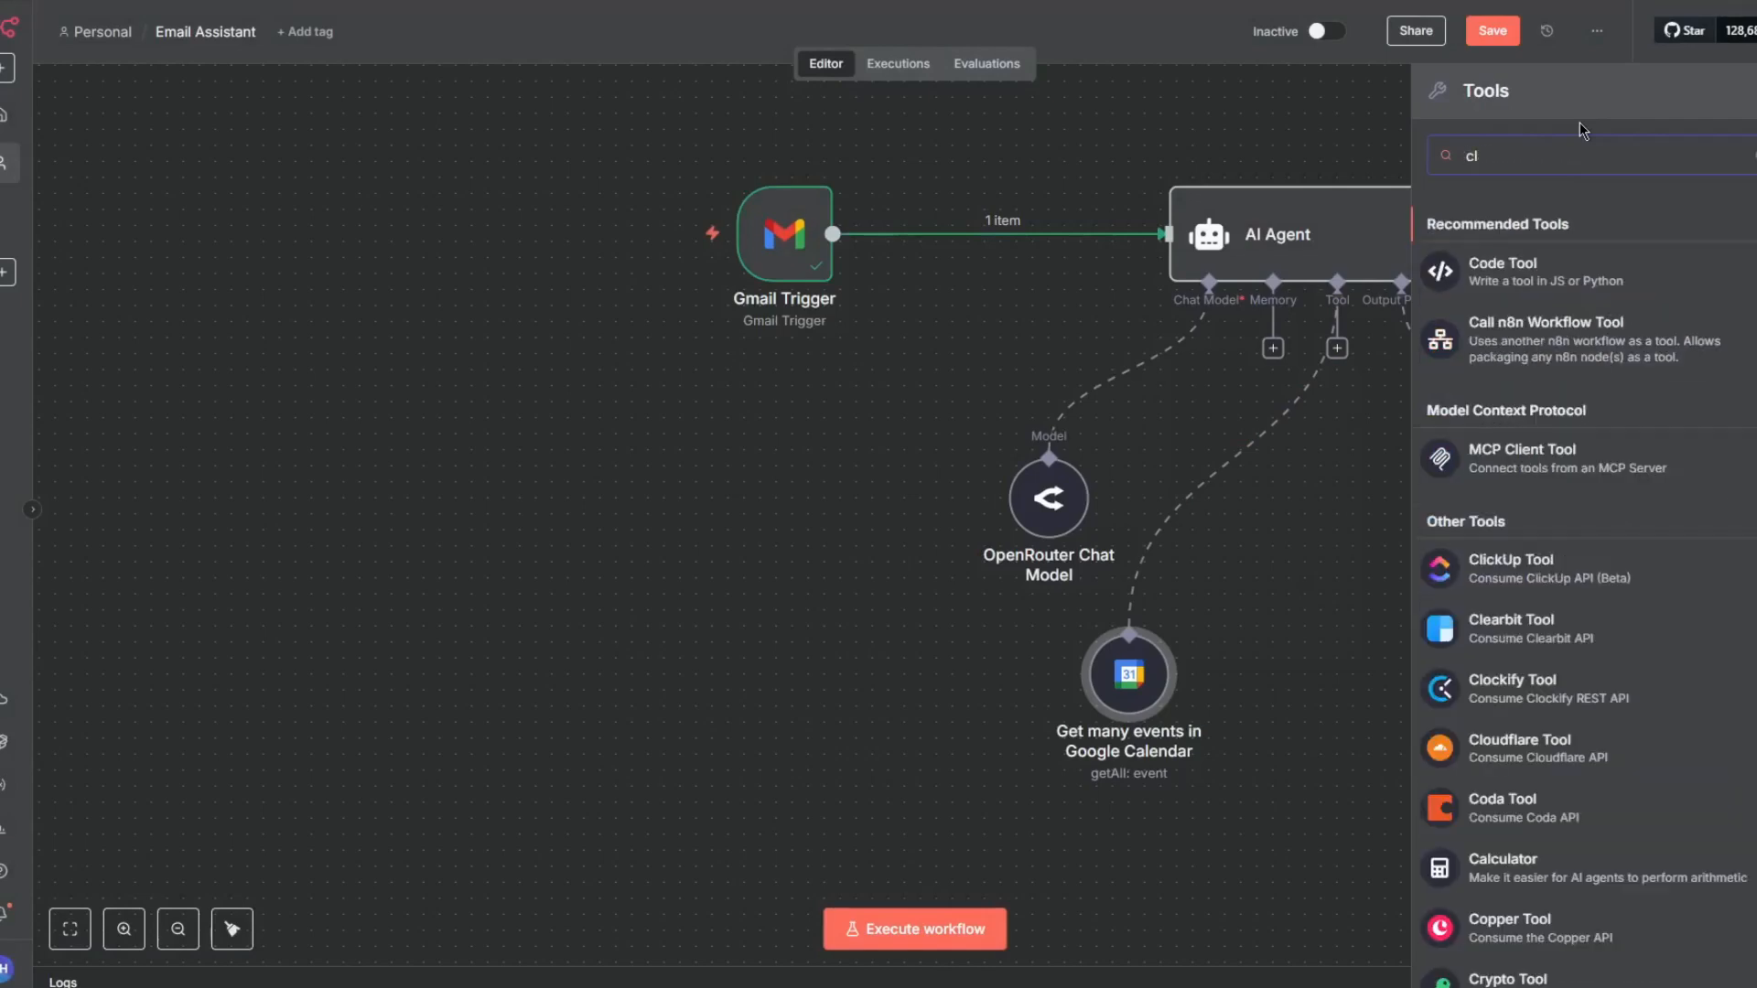
type("le")
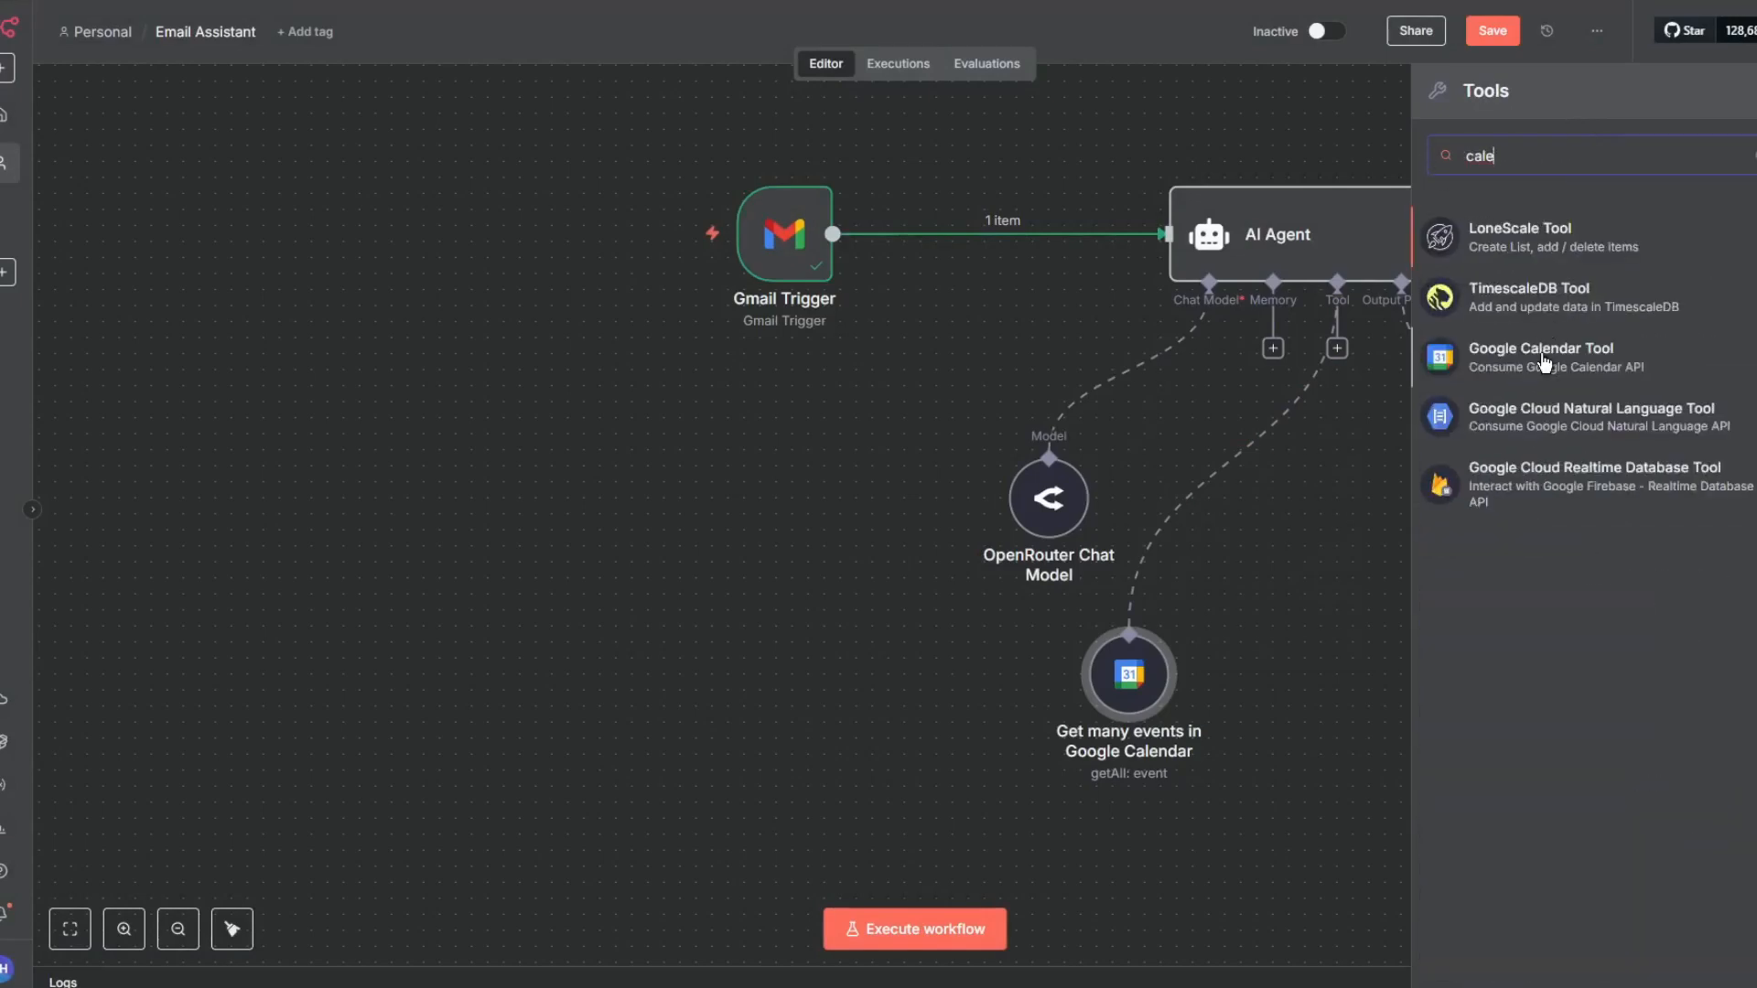
left_click(1560, 347)
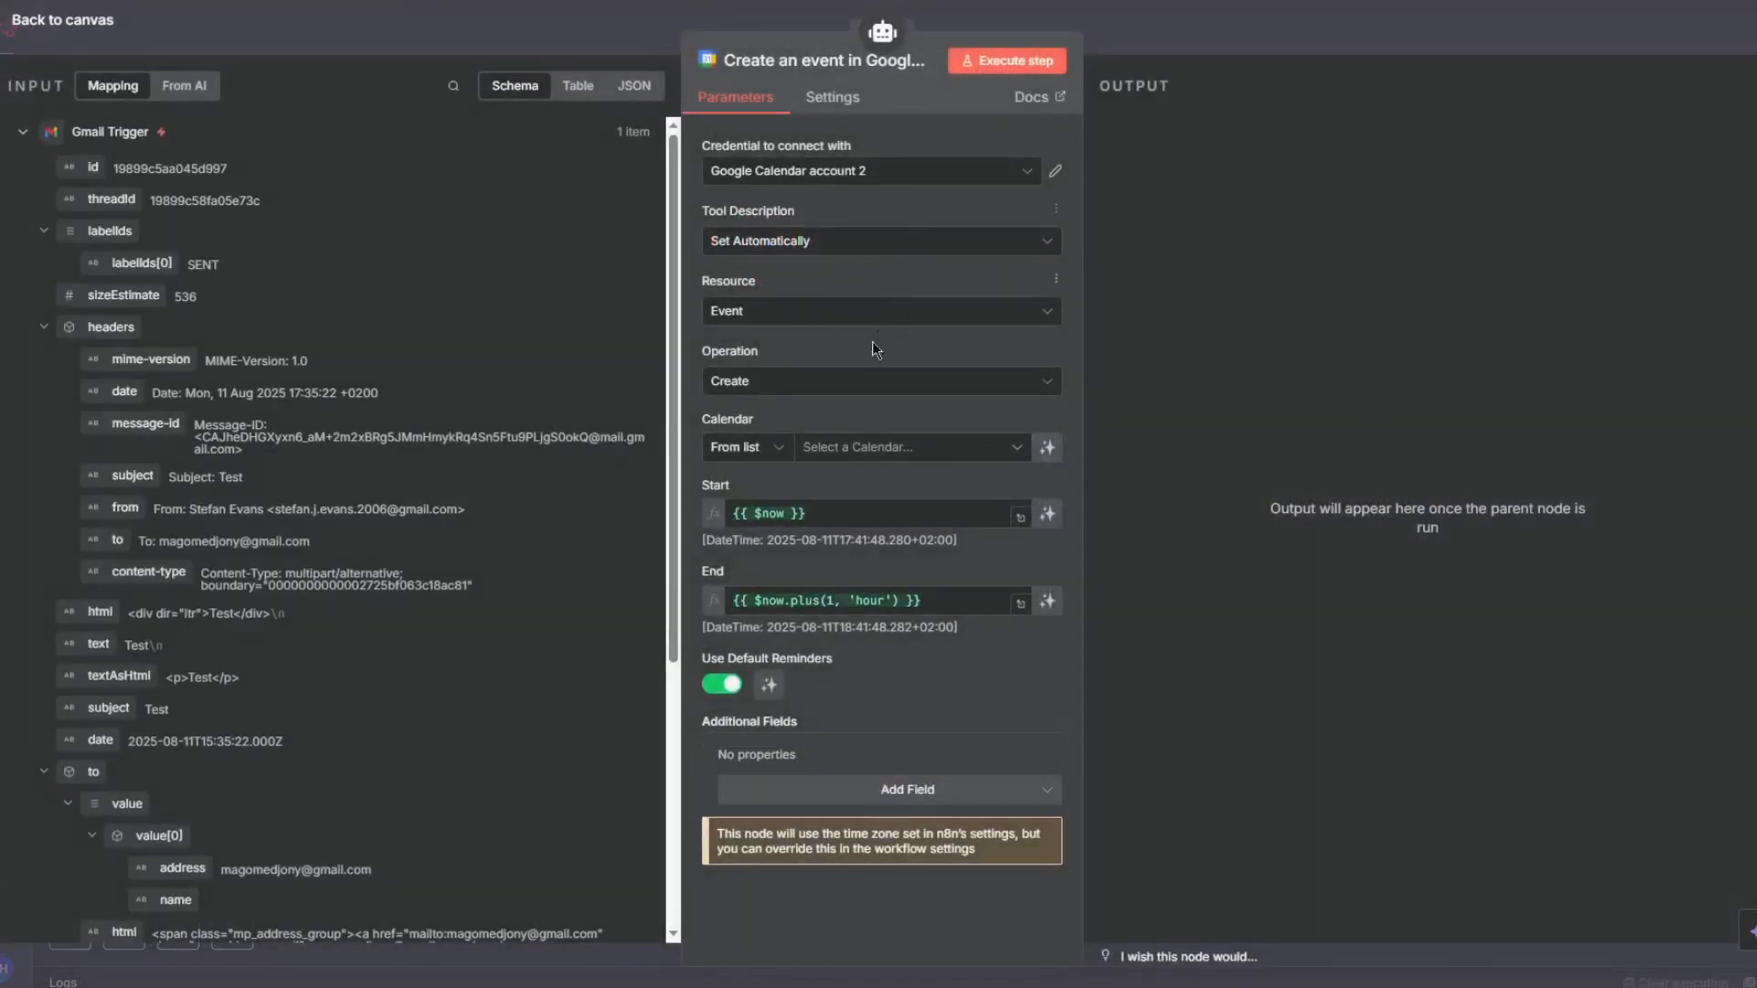
- Let the model define the Calendar, Start and End fields of the Create event tool
left_click(1014, 448)
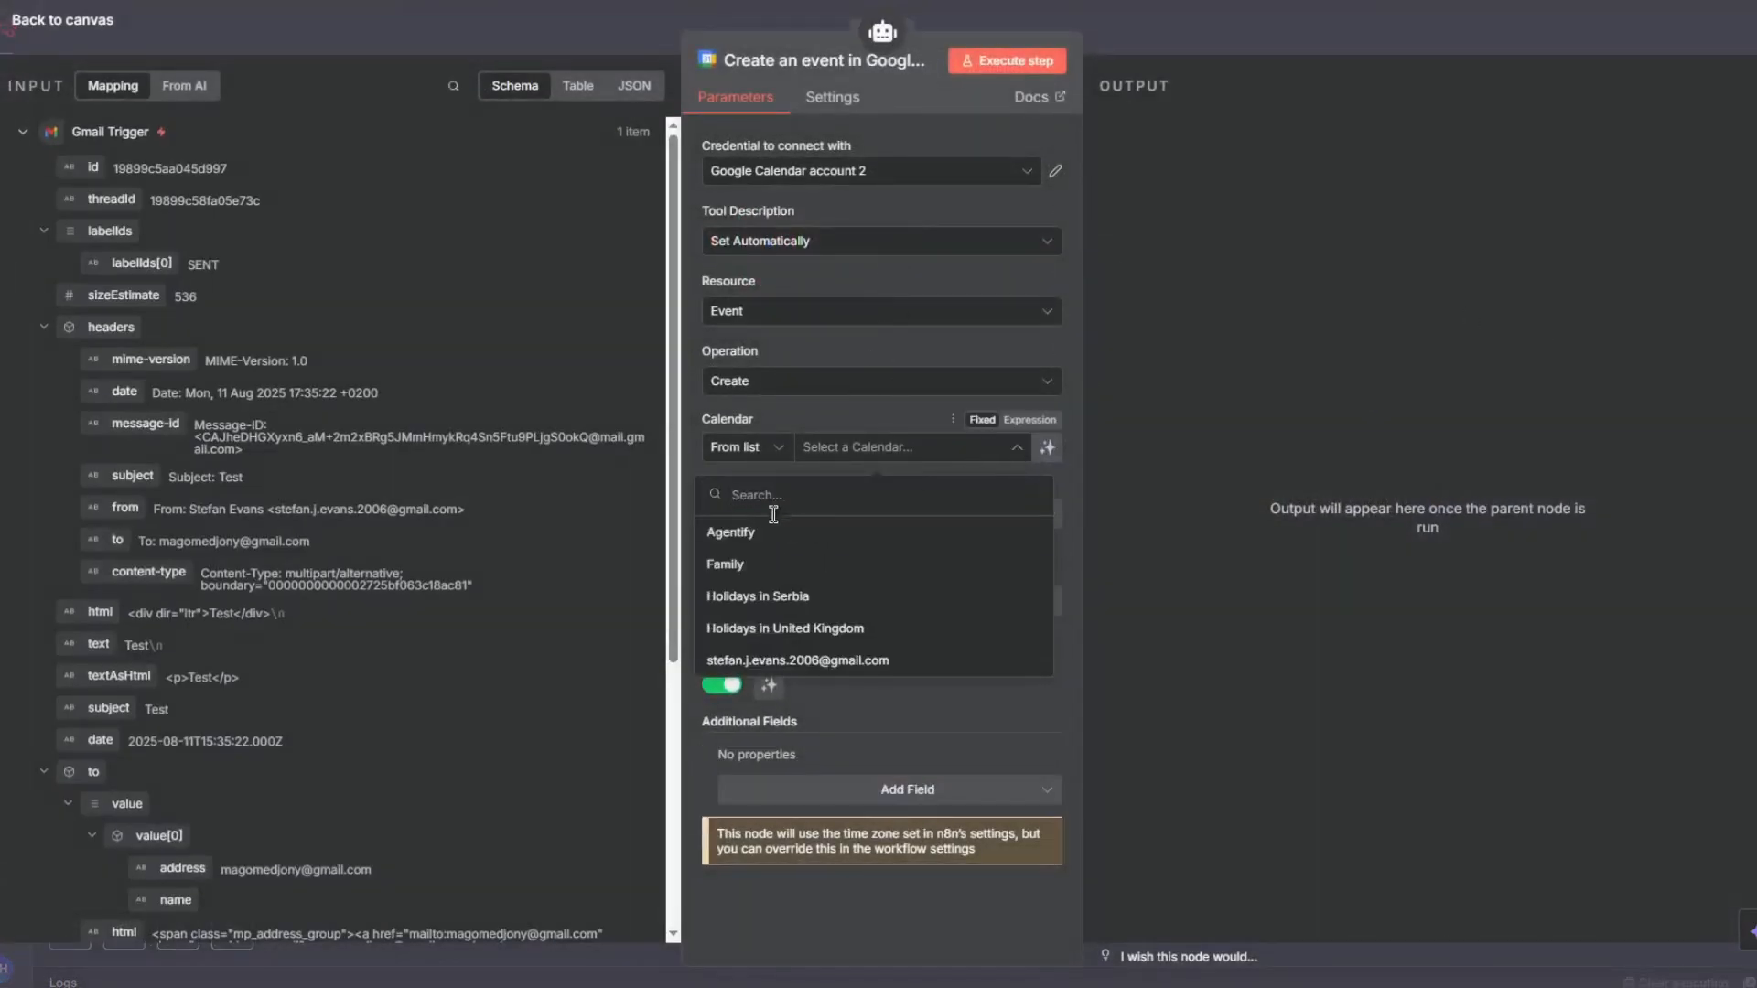
left_click(790, 532)
left_click(1047, 446)
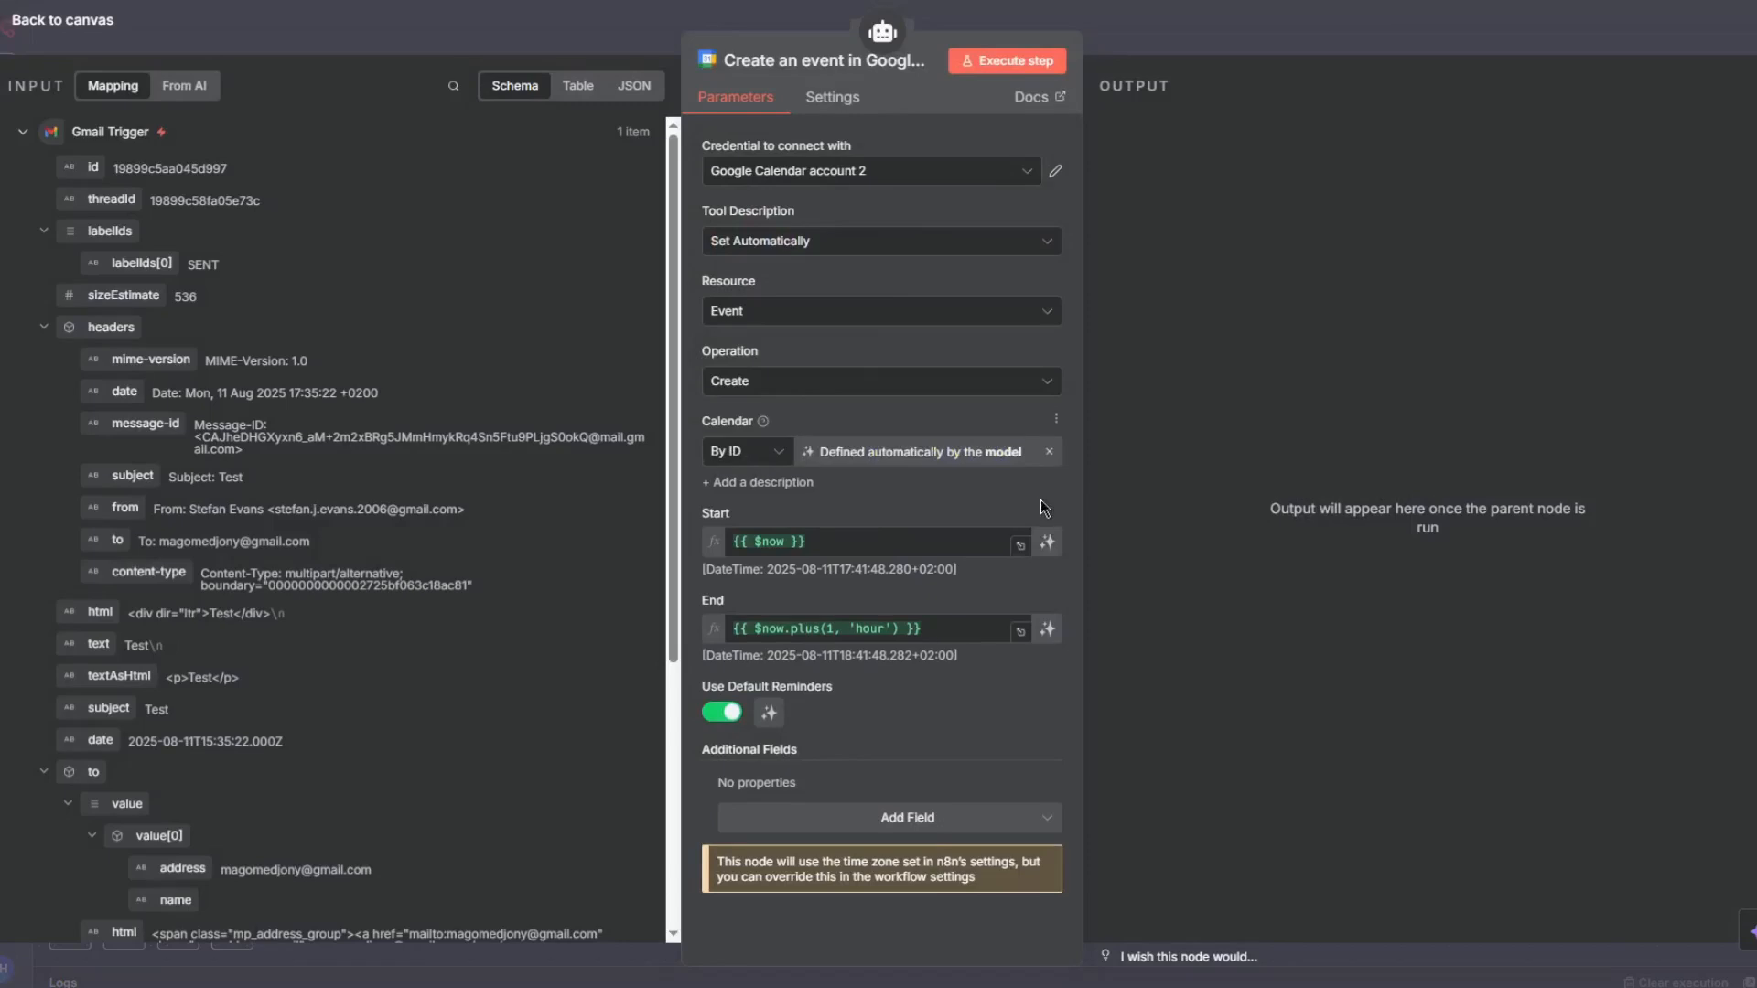
left_click(1045, 543)
left_click(1047, 632)
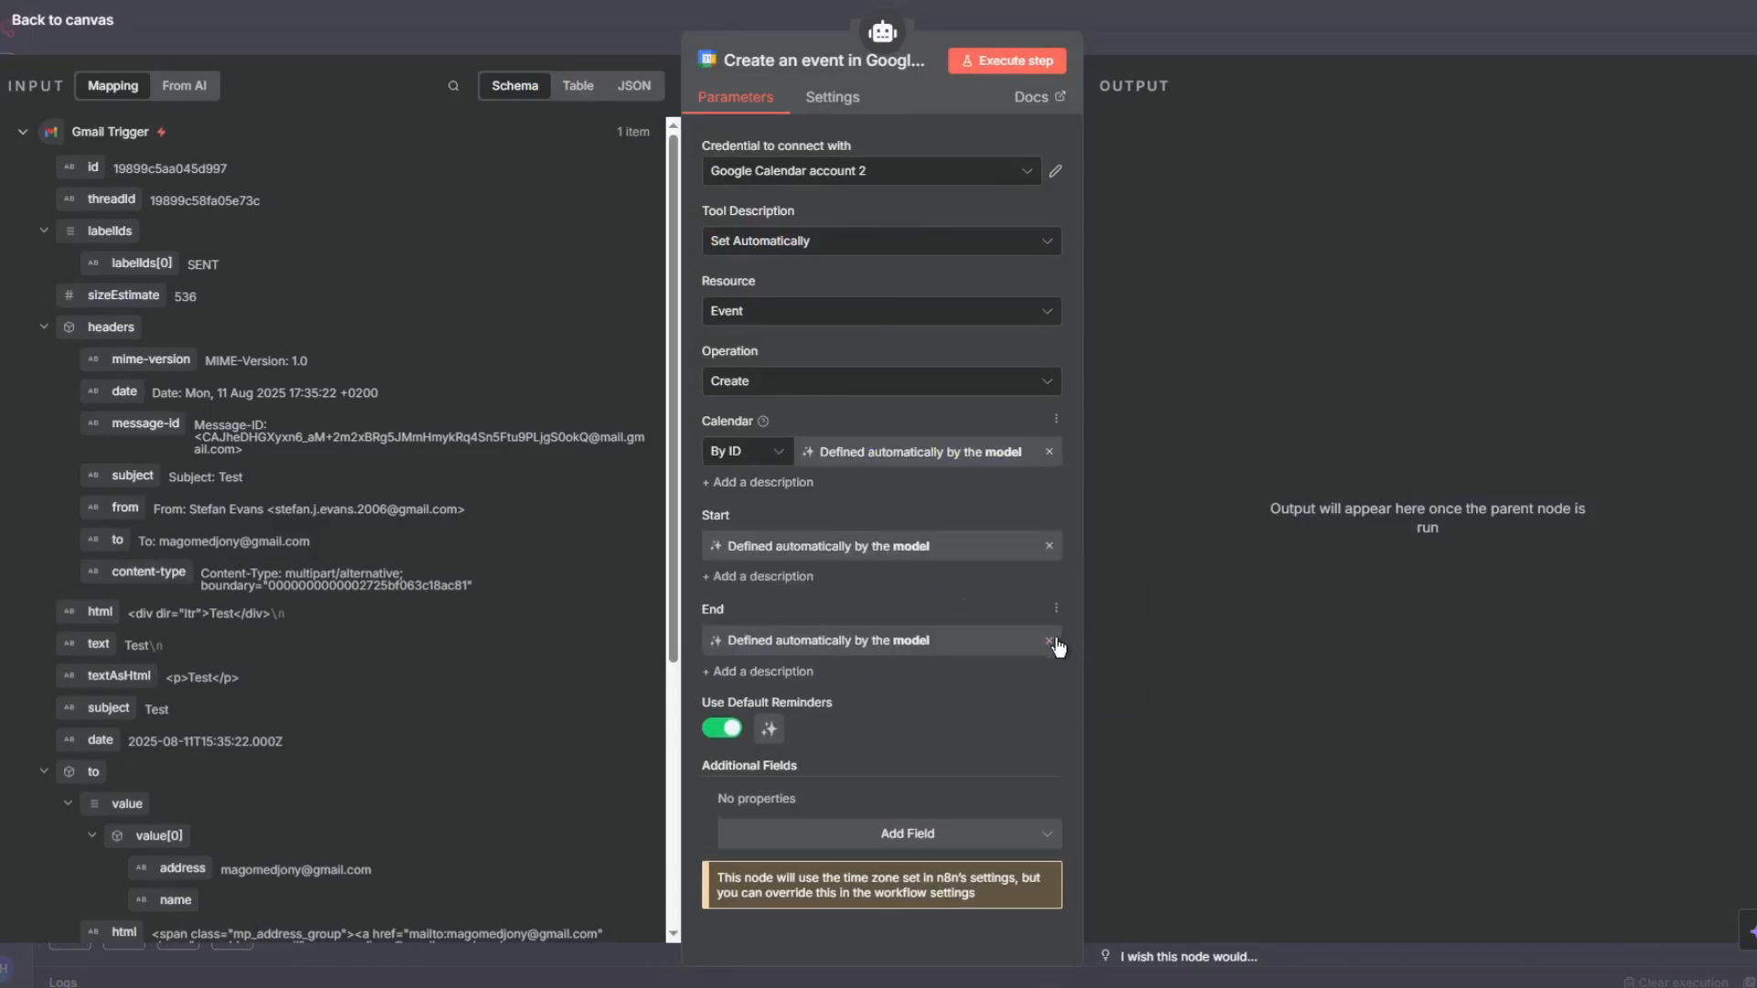
- Add an Attendees additional field to the Create event tool and let the model define it
left_click(759, 833)
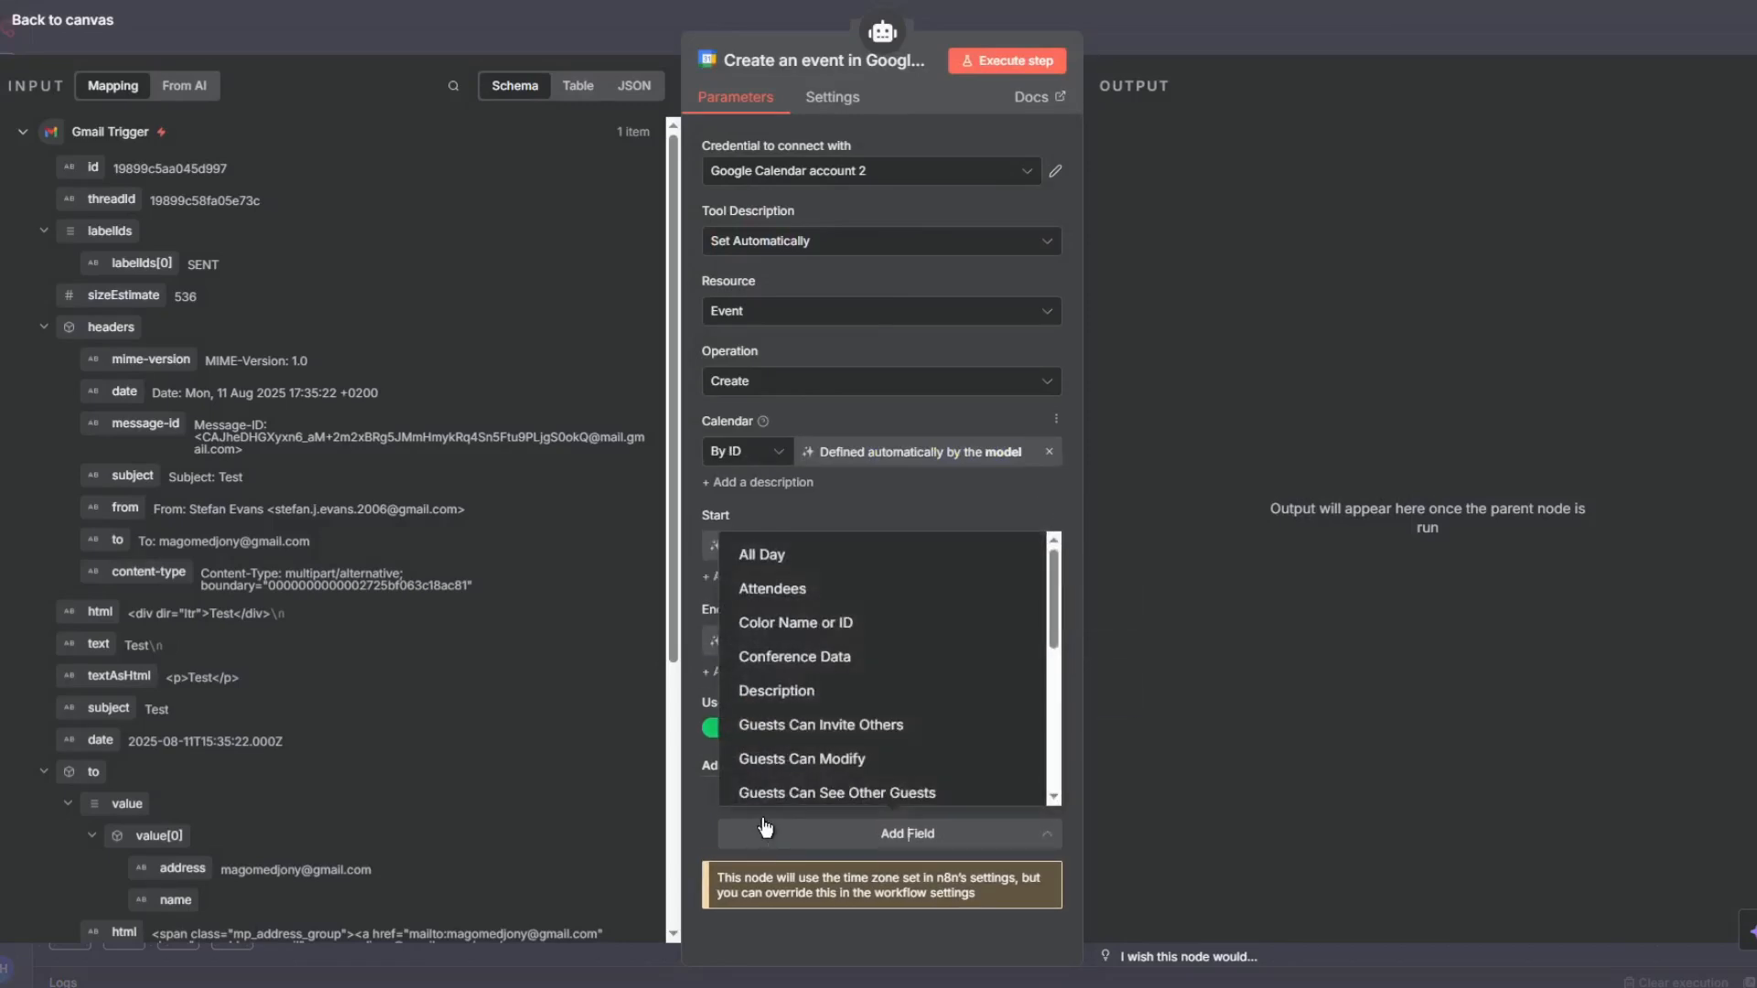
left_click(791, 591)
scroll(915, 732, "down", 2)
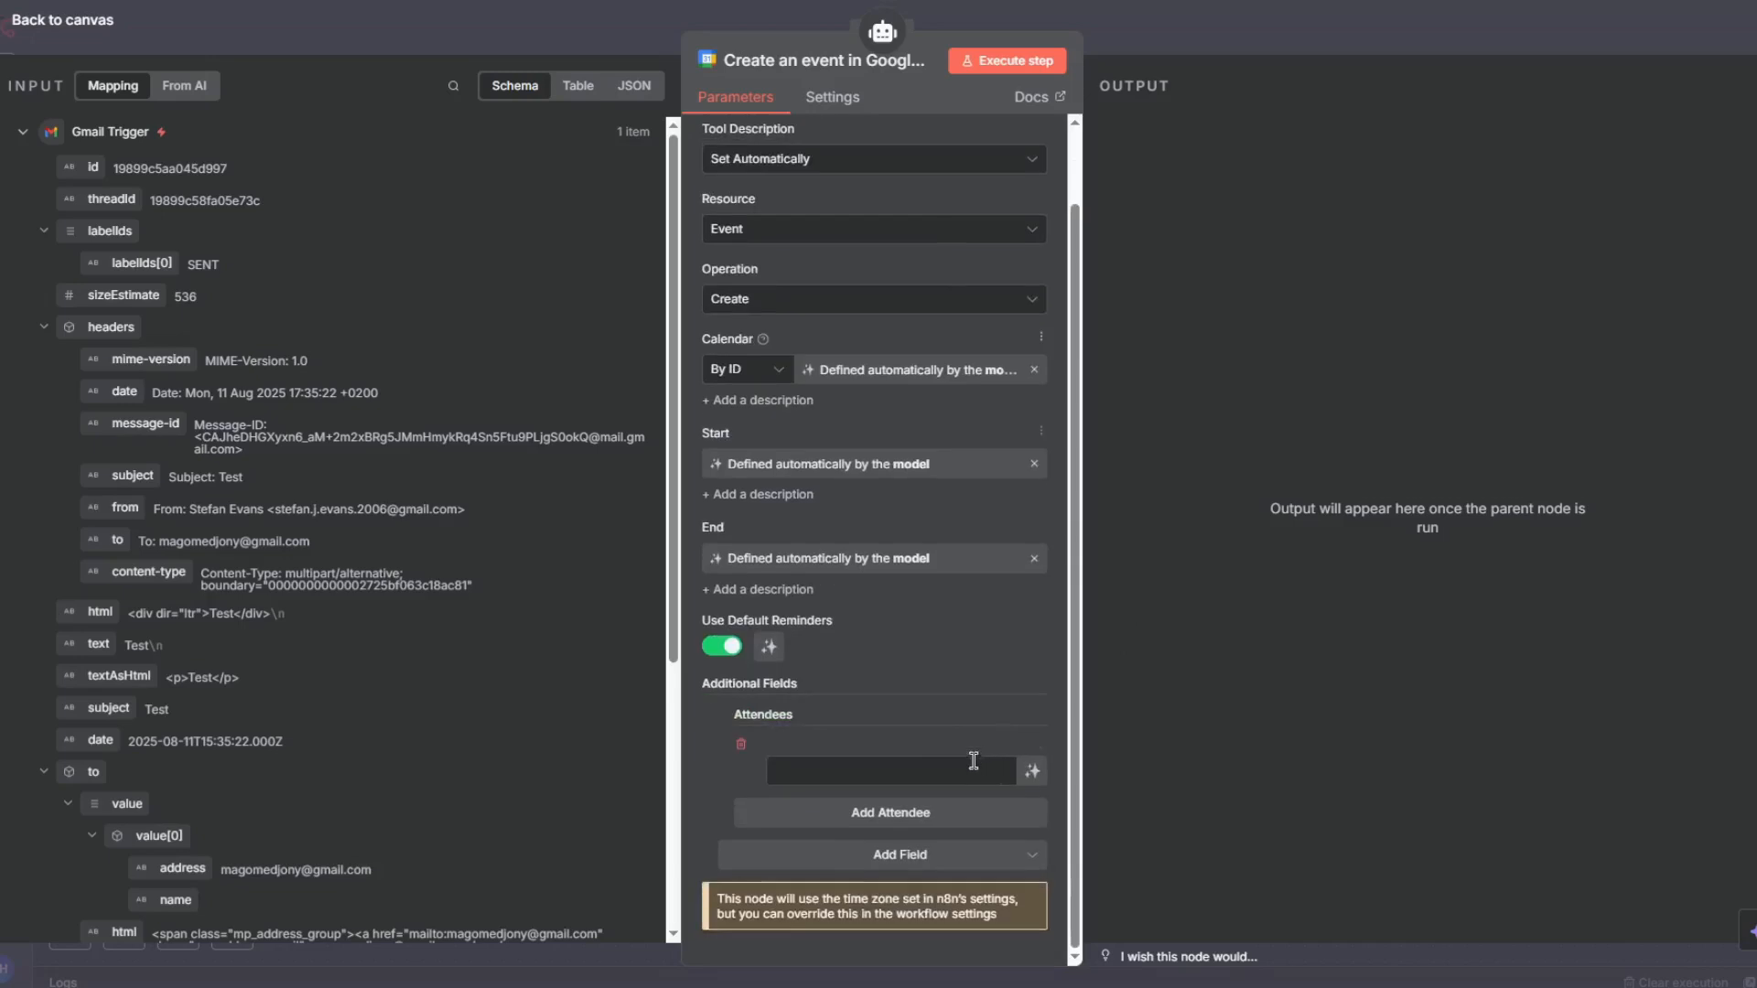
left_click(1045, 775)
- Add a Summary additional field and let the model define it
scroll(974, 518, "down", 1)
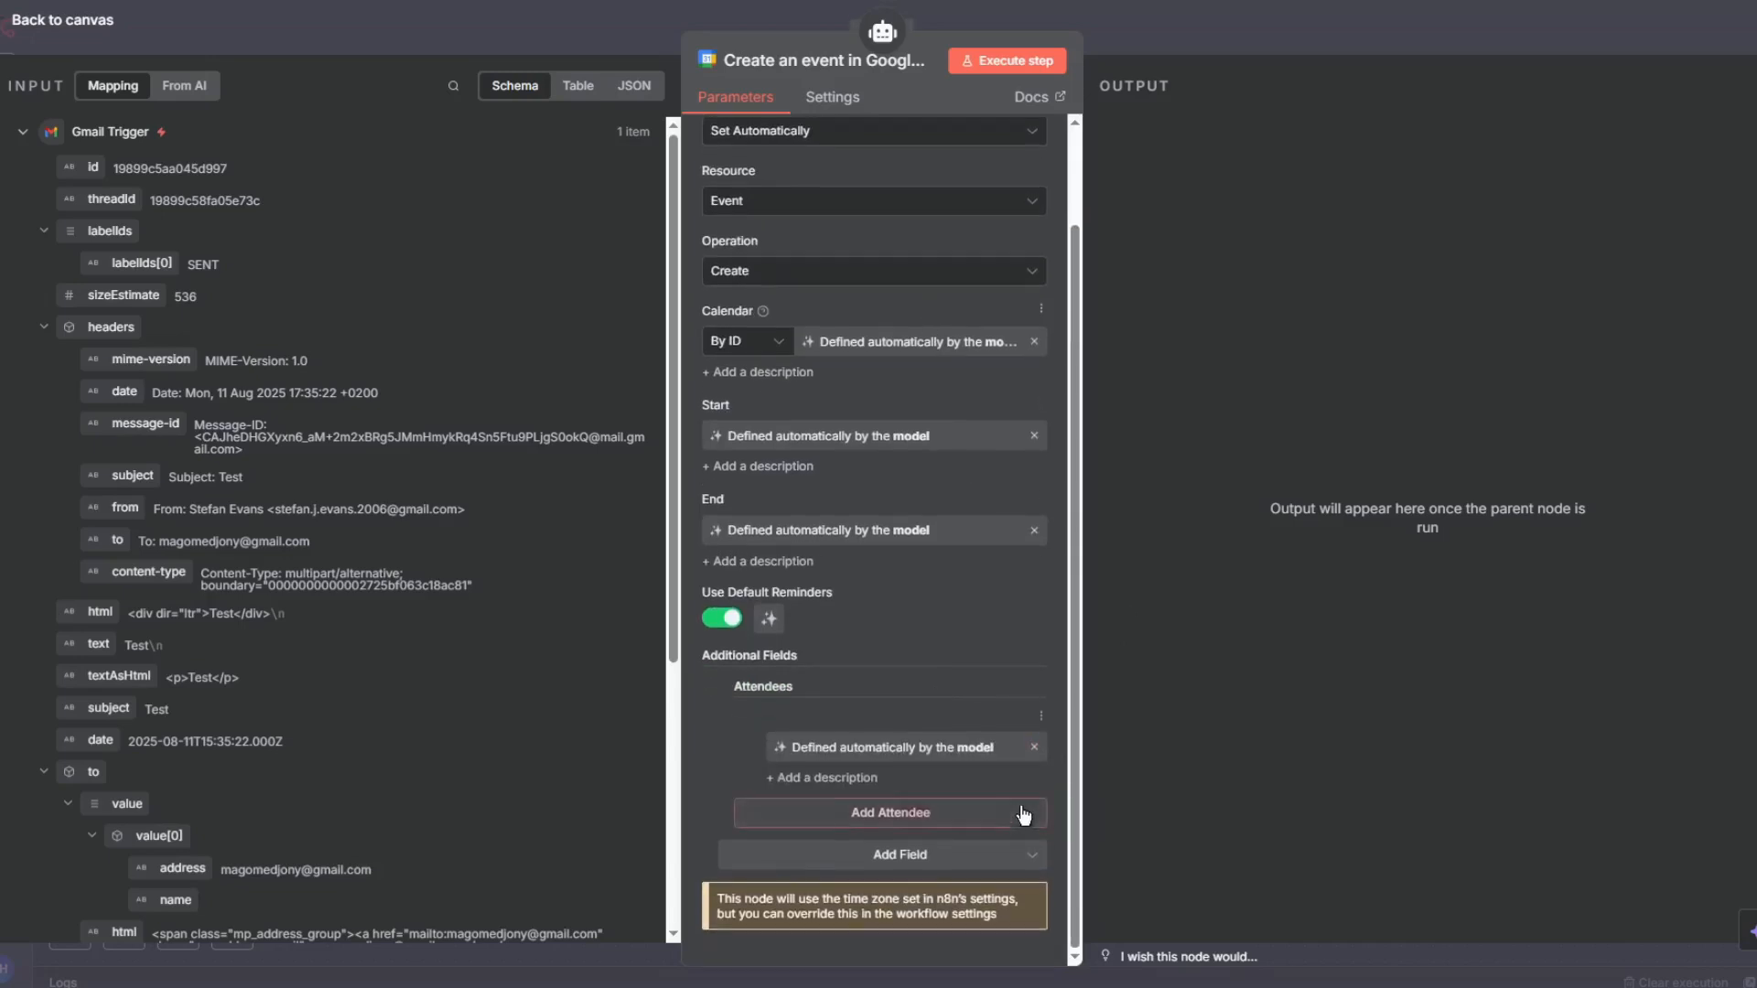
left_click(996, 859)
scroll(945, 730, "down", 5)
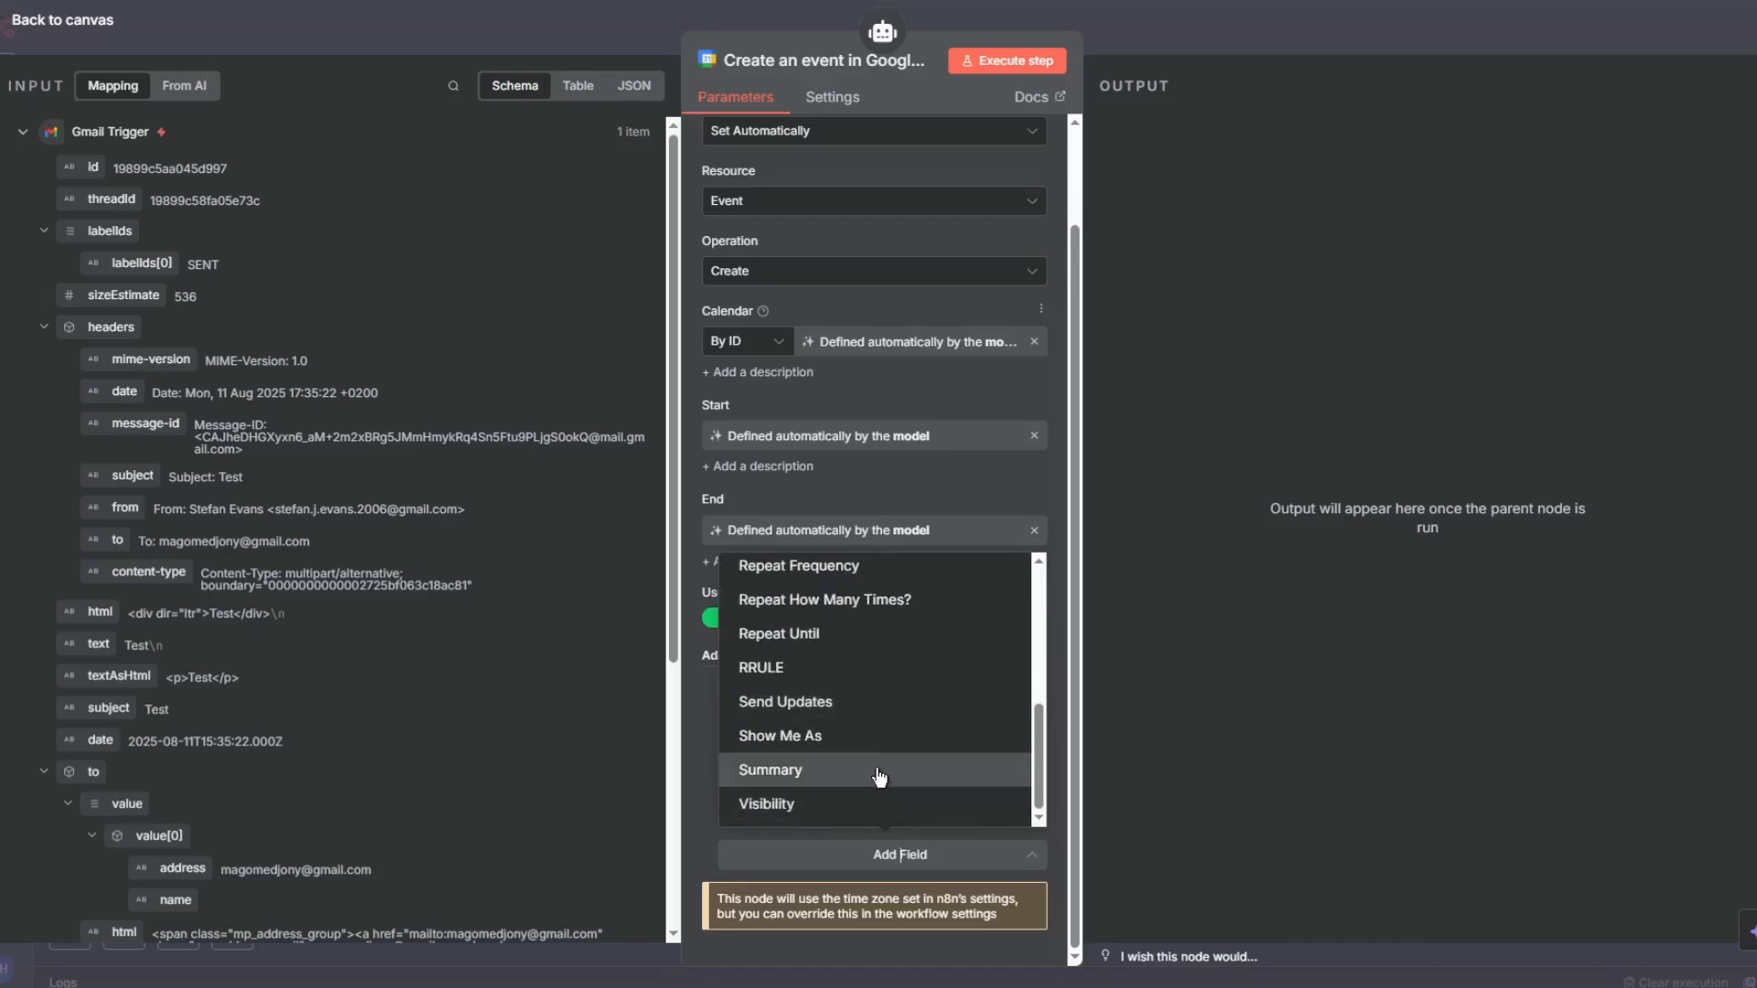
left_click(925, 777)
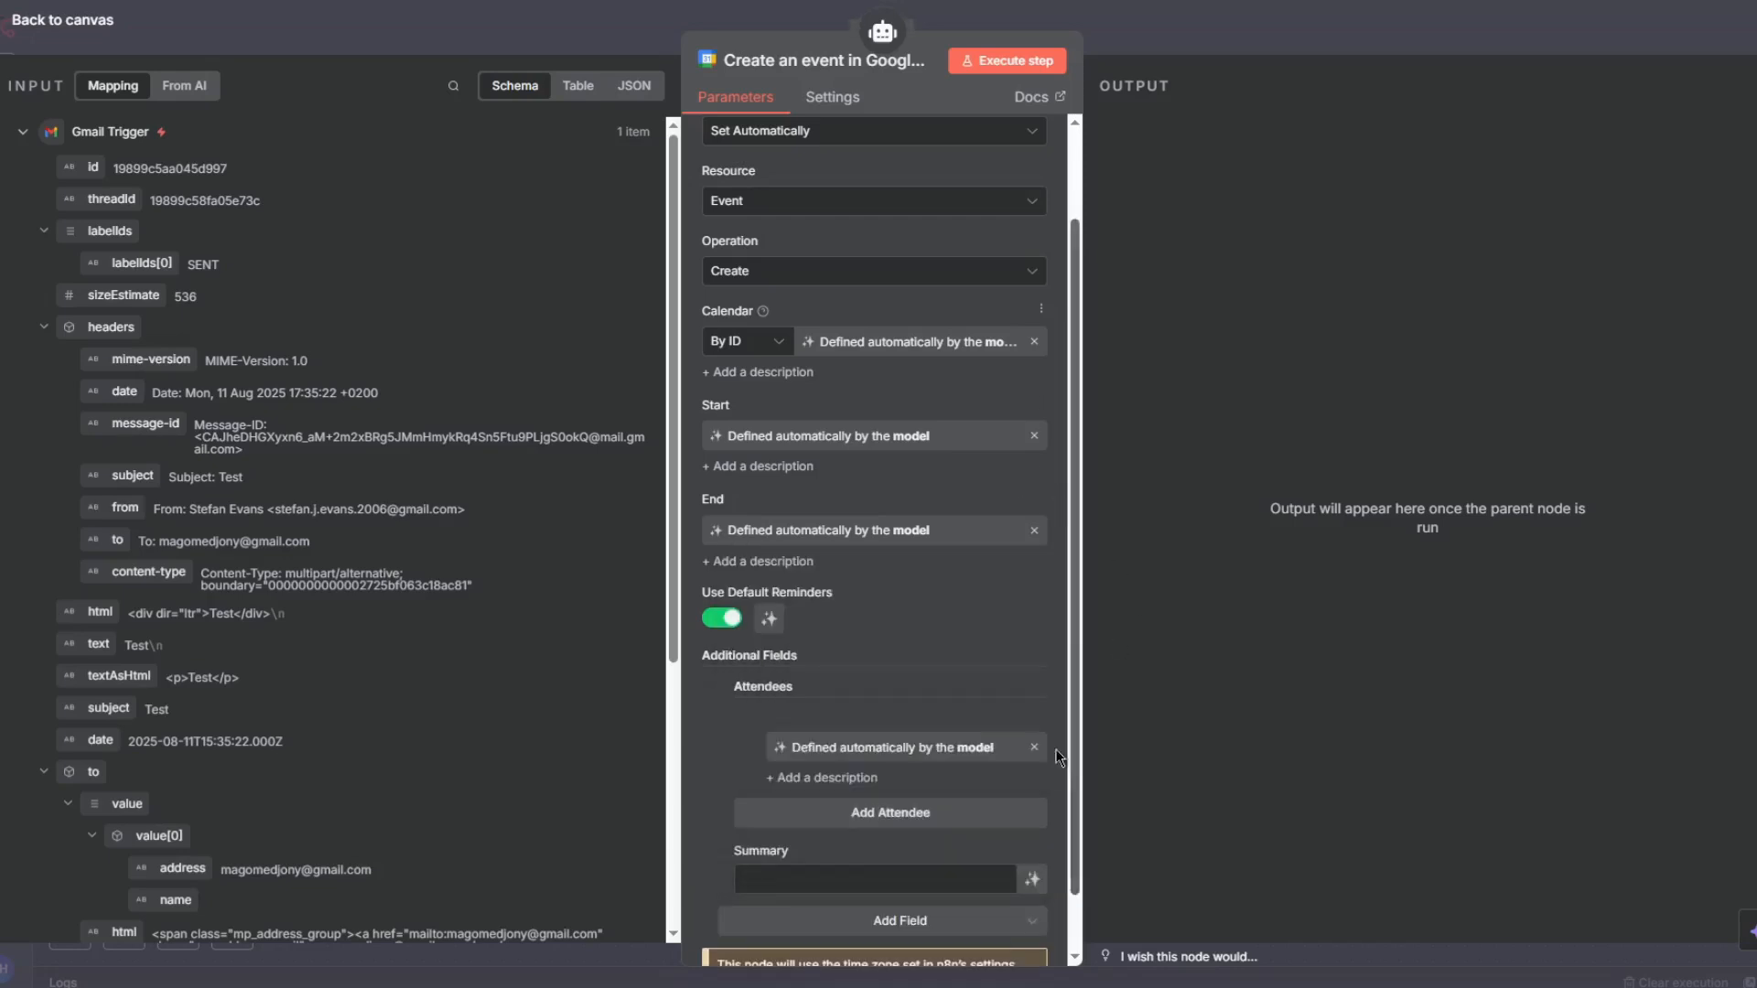
left_click(1032, 879)
- Add a Description additional field defined by the model, then return to the canvas
scroll(1016, 861, "down", 3)
left_click(1005, 851)
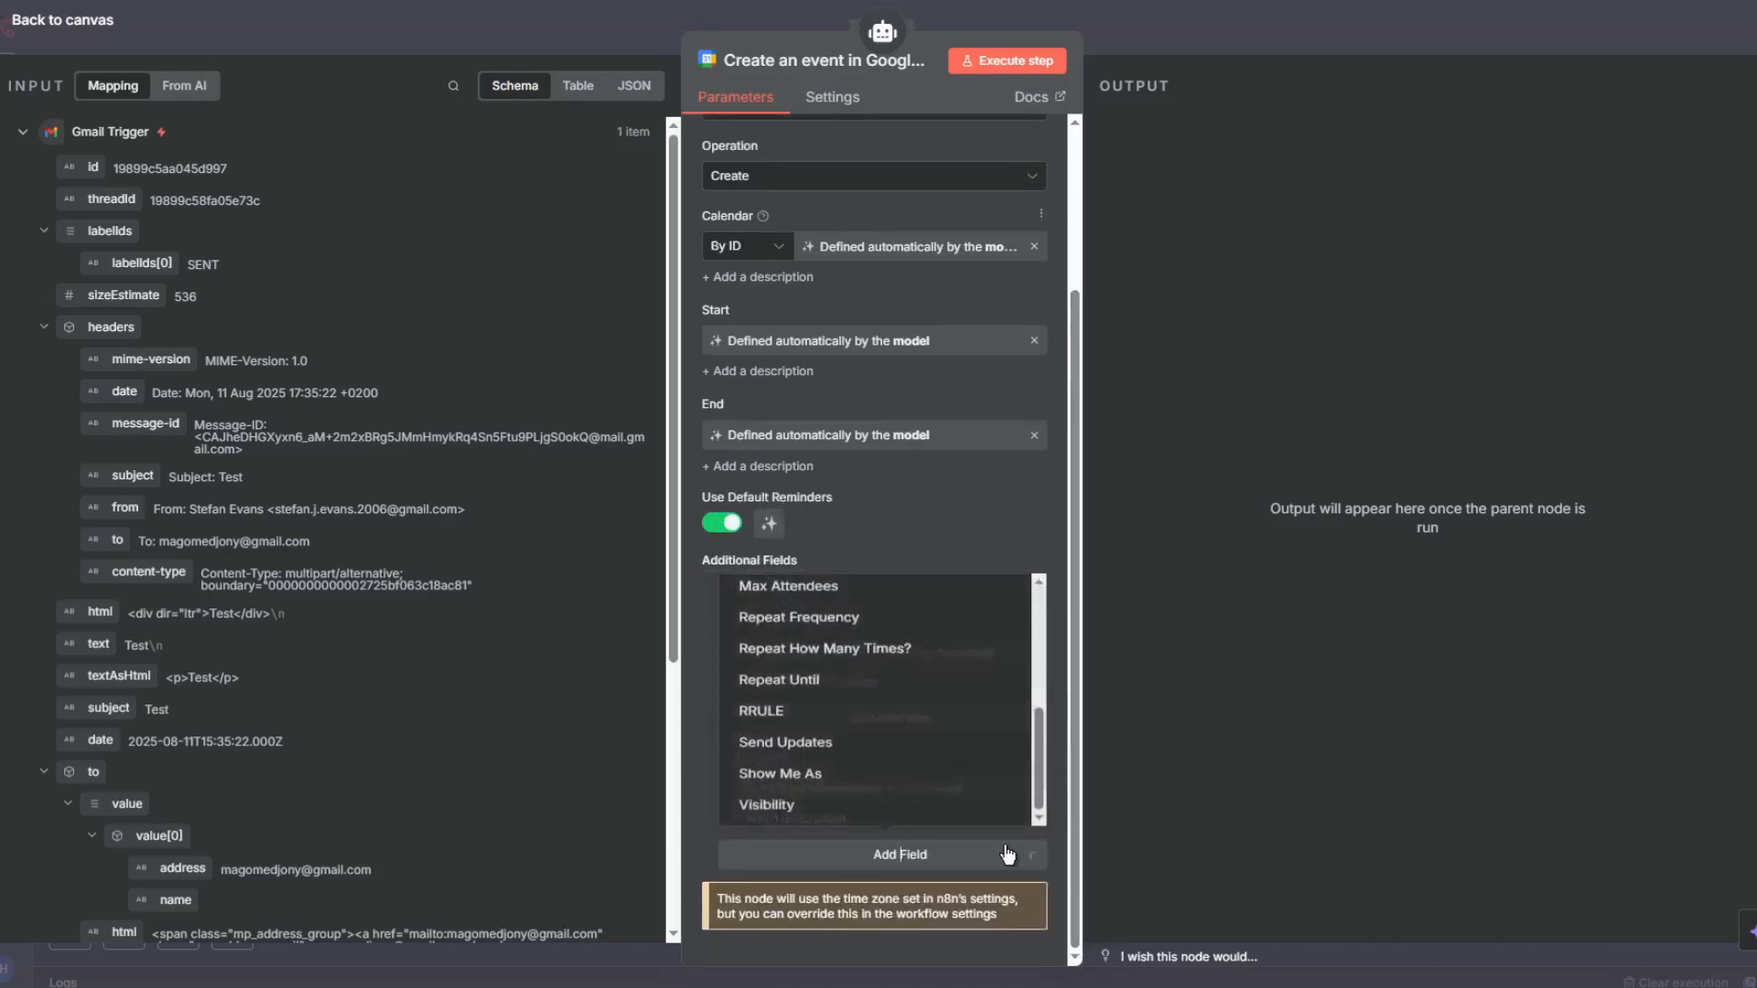
scroll(906, 651, "up", 5)
scroll(905, 712, "down", 5)
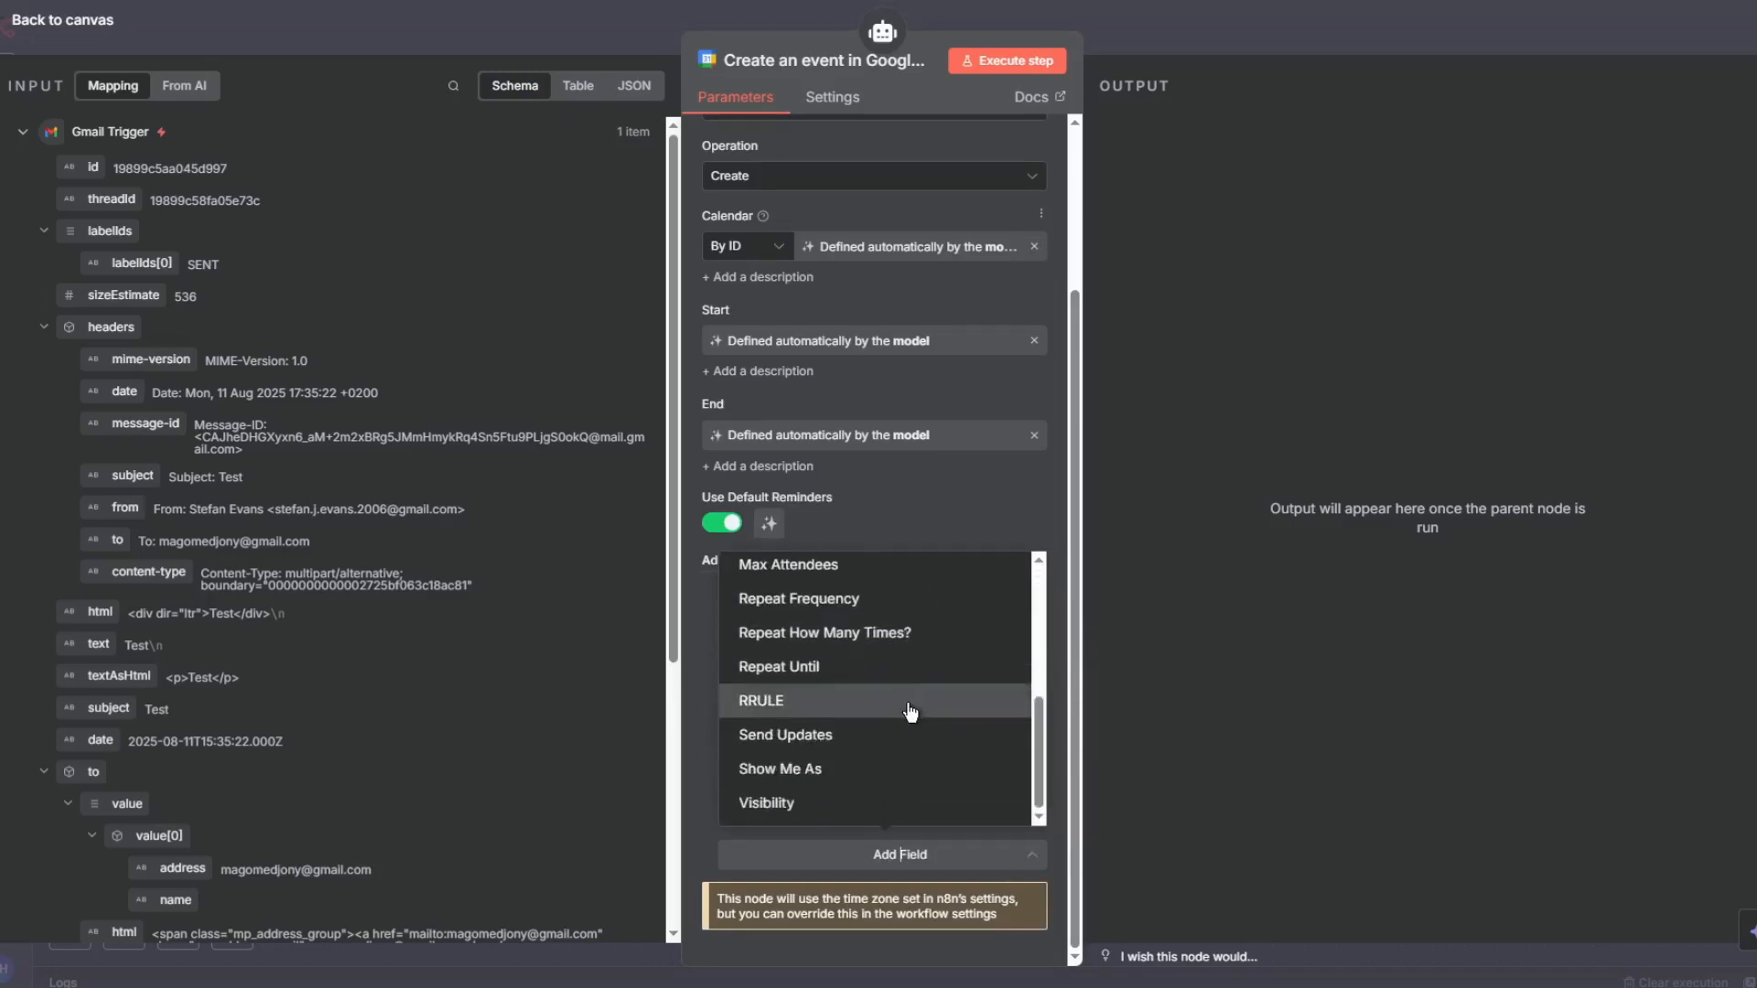
scroll(905, 695, "up", 5)
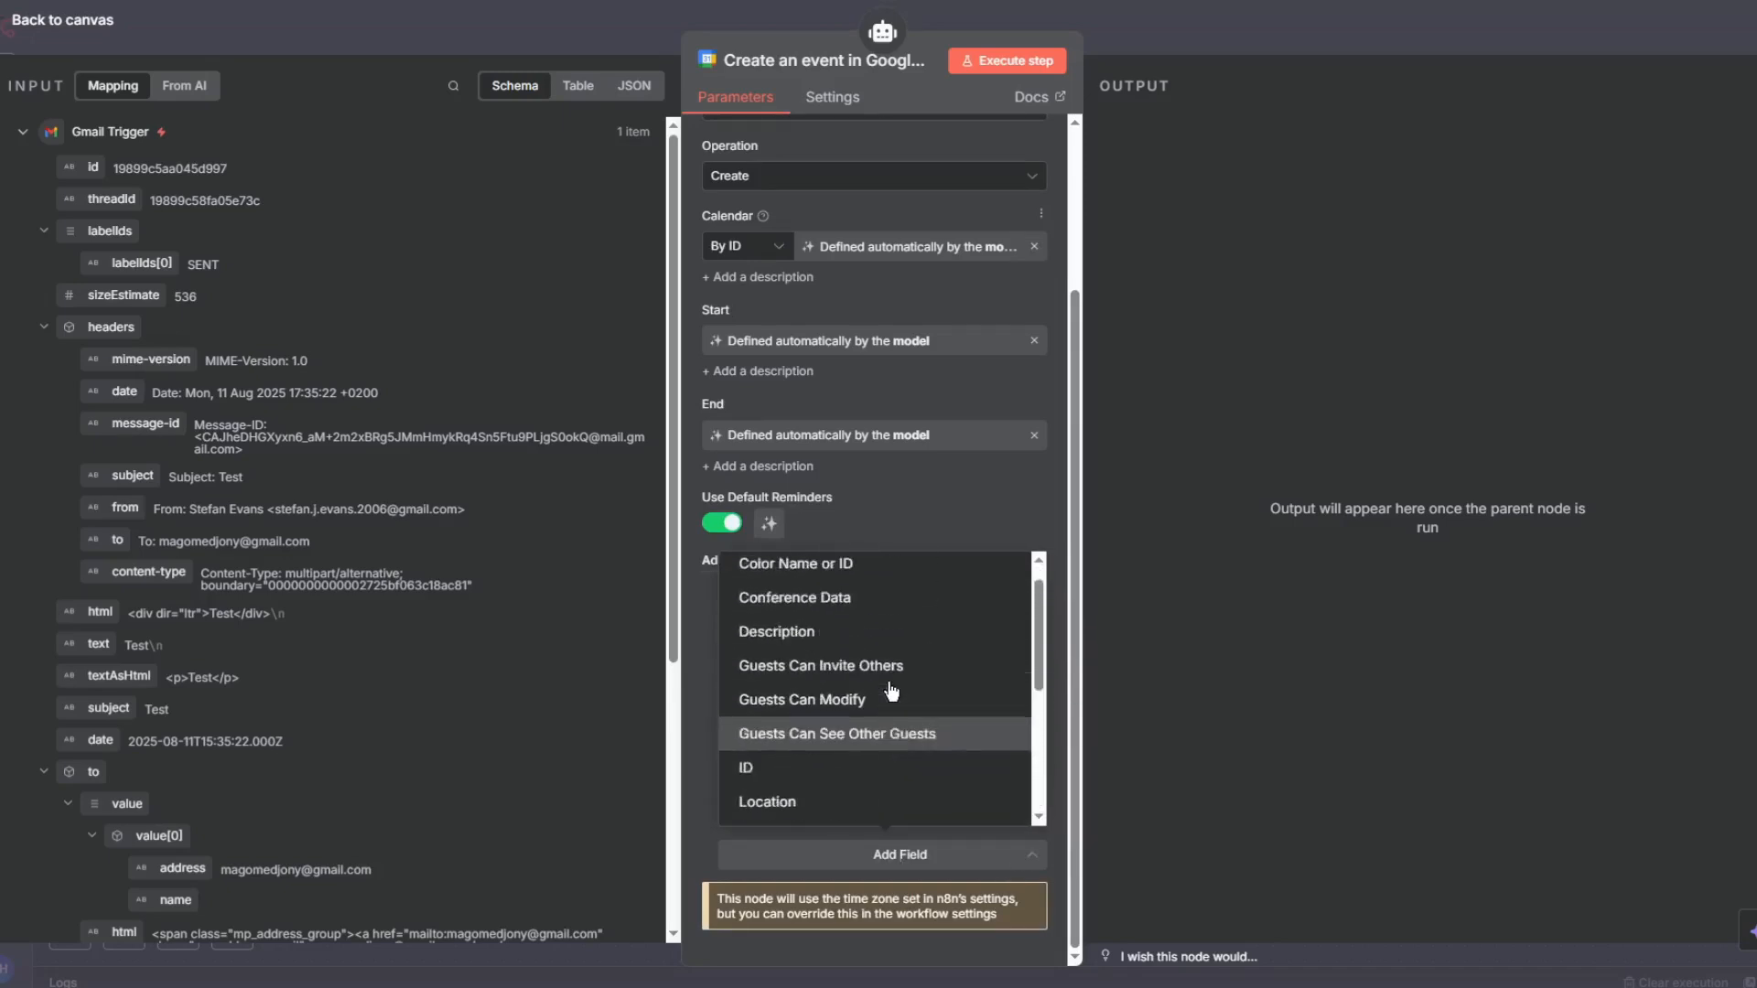
left_click(893, 678)
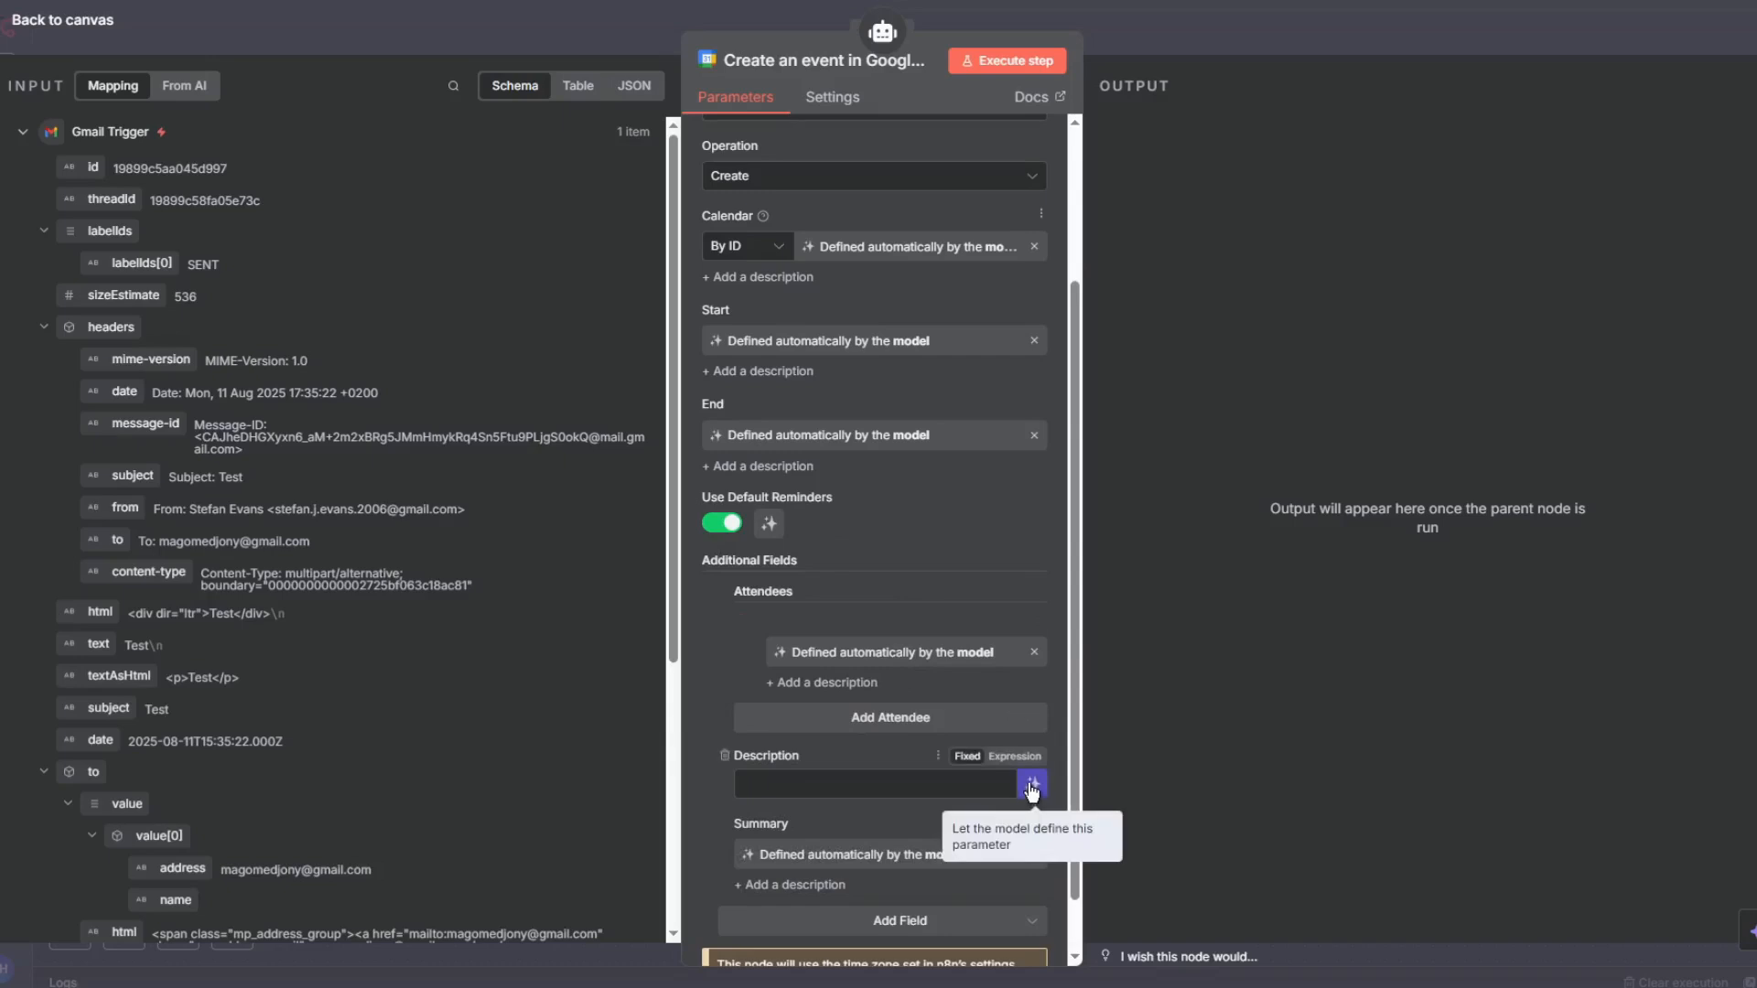
left_click(1030, 787)
scroll(842, 552, "down", 2)
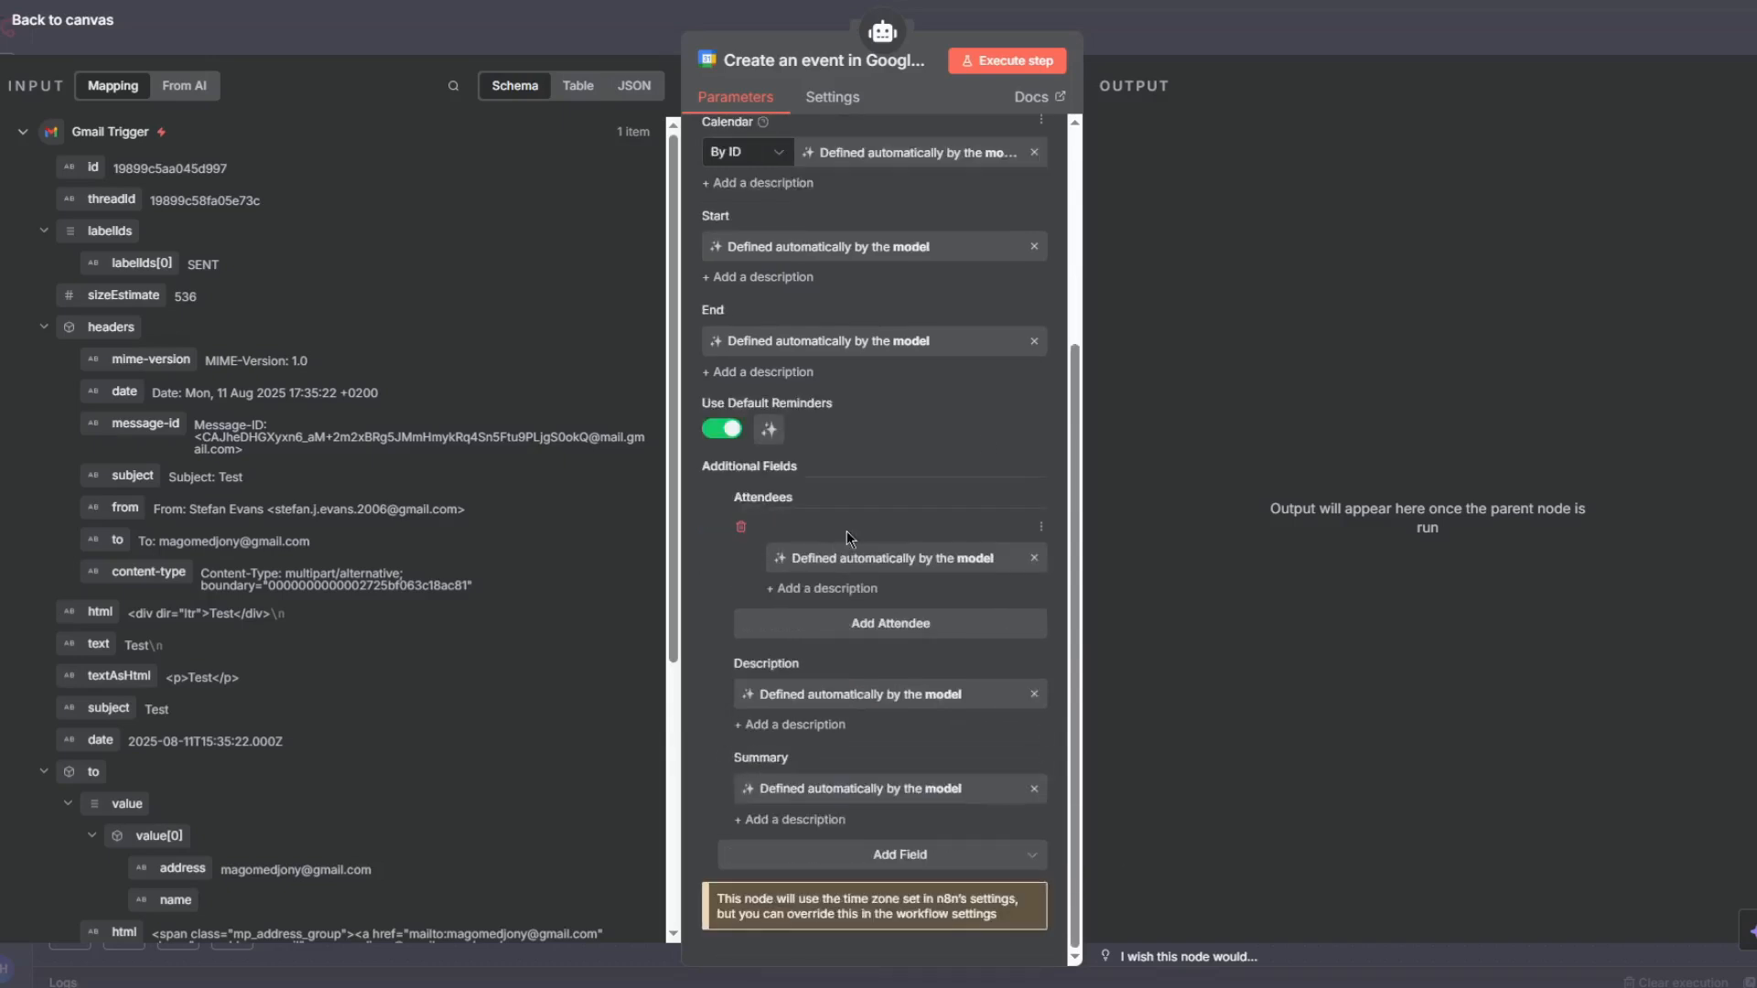
scroll(847, 343, "up", 6)
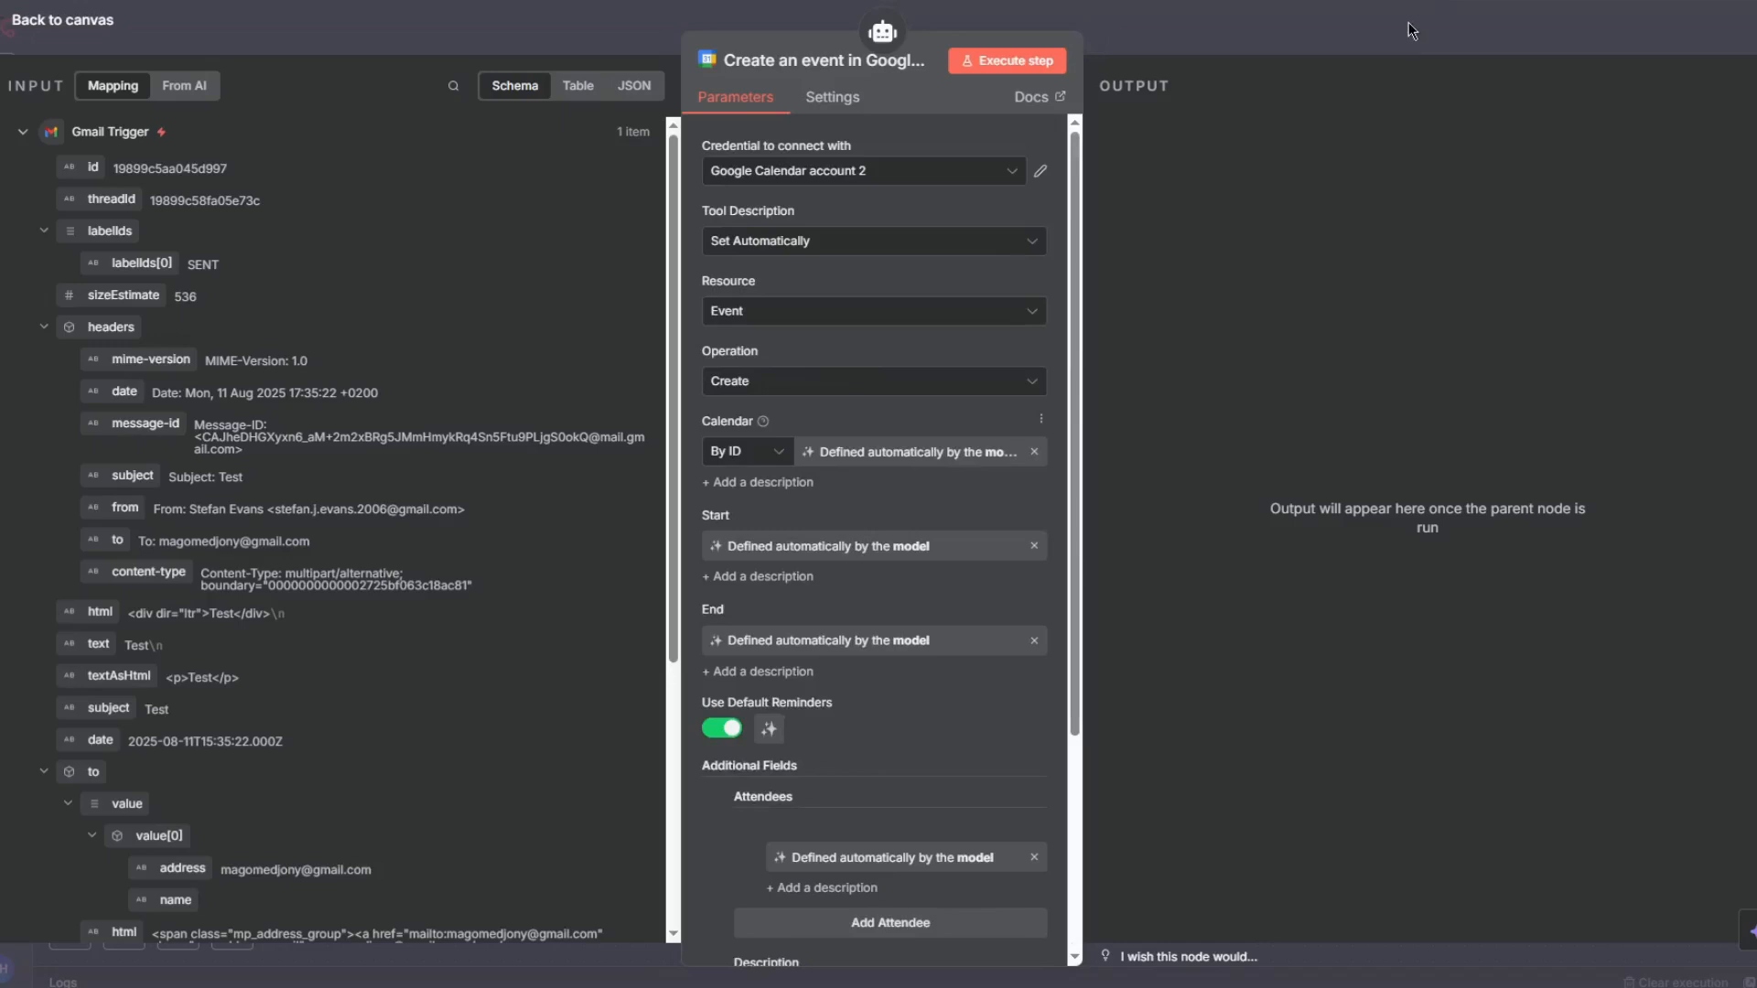
left_click(1381, 36)
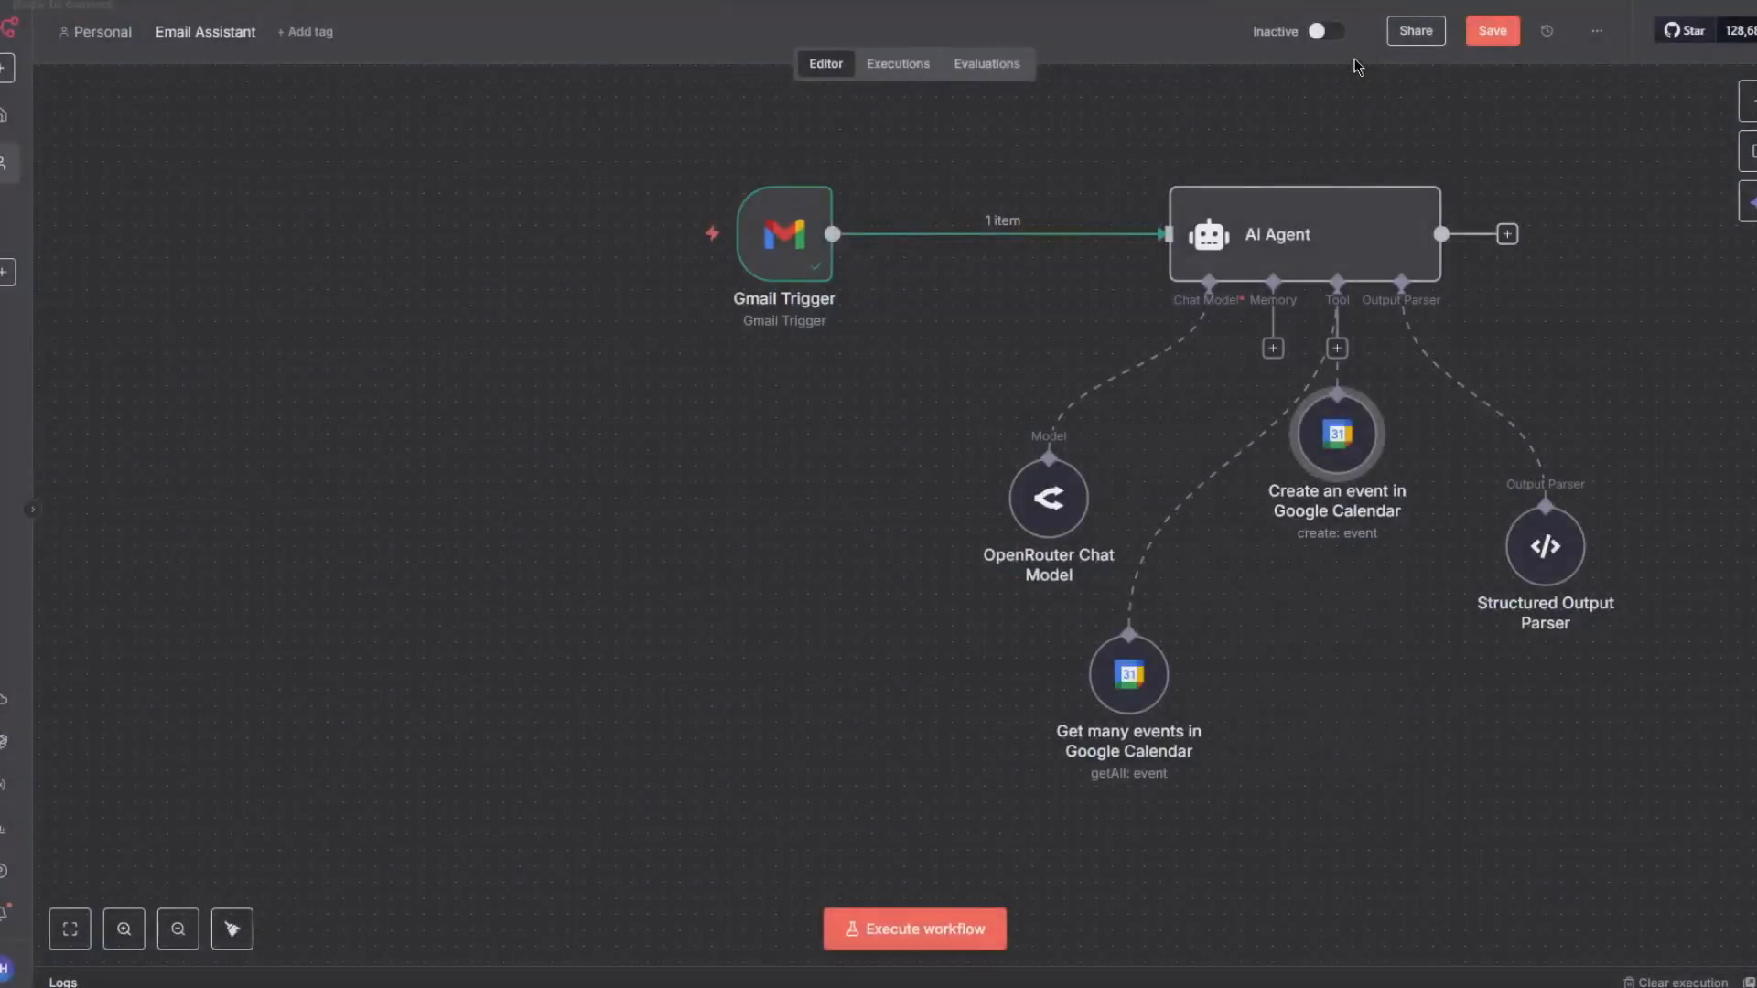
- Place the Get many and Create event tool nodes side by side below the agent and save the workflow
left_click_drag(1252, 728, 1236, 726)
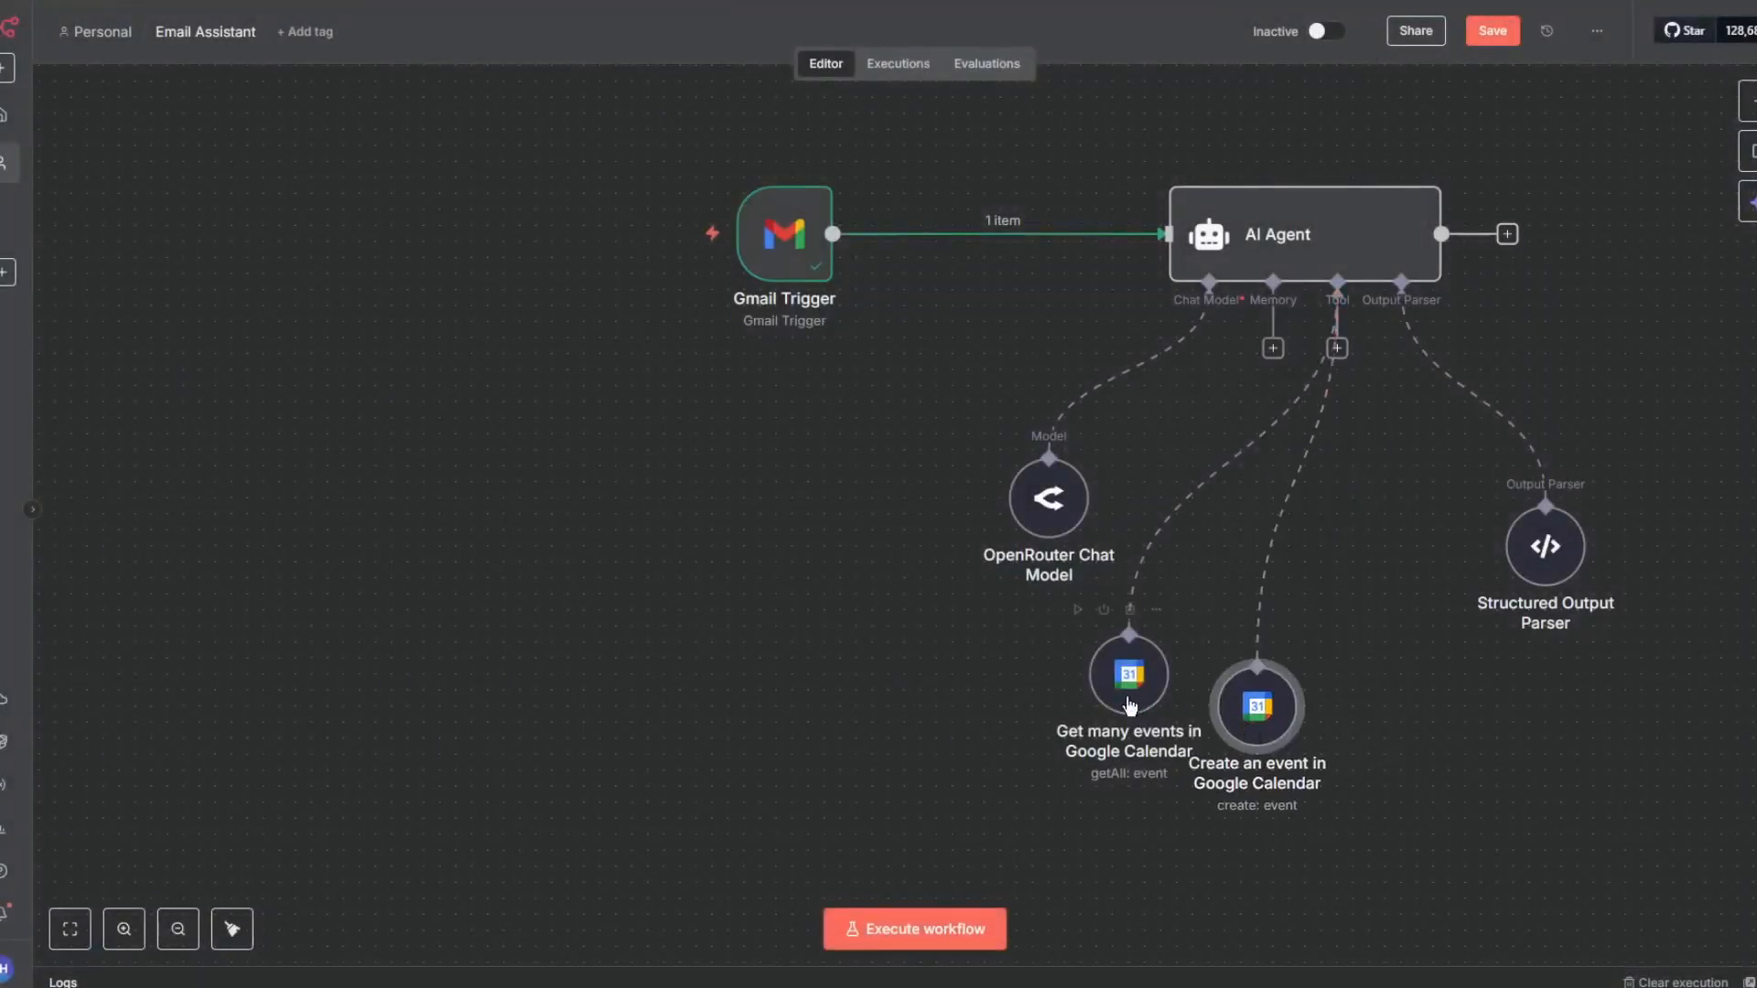
left_click_drag(1125, 683, 1043, 694)
left_click_drag(1236, 728, 1171, 712)
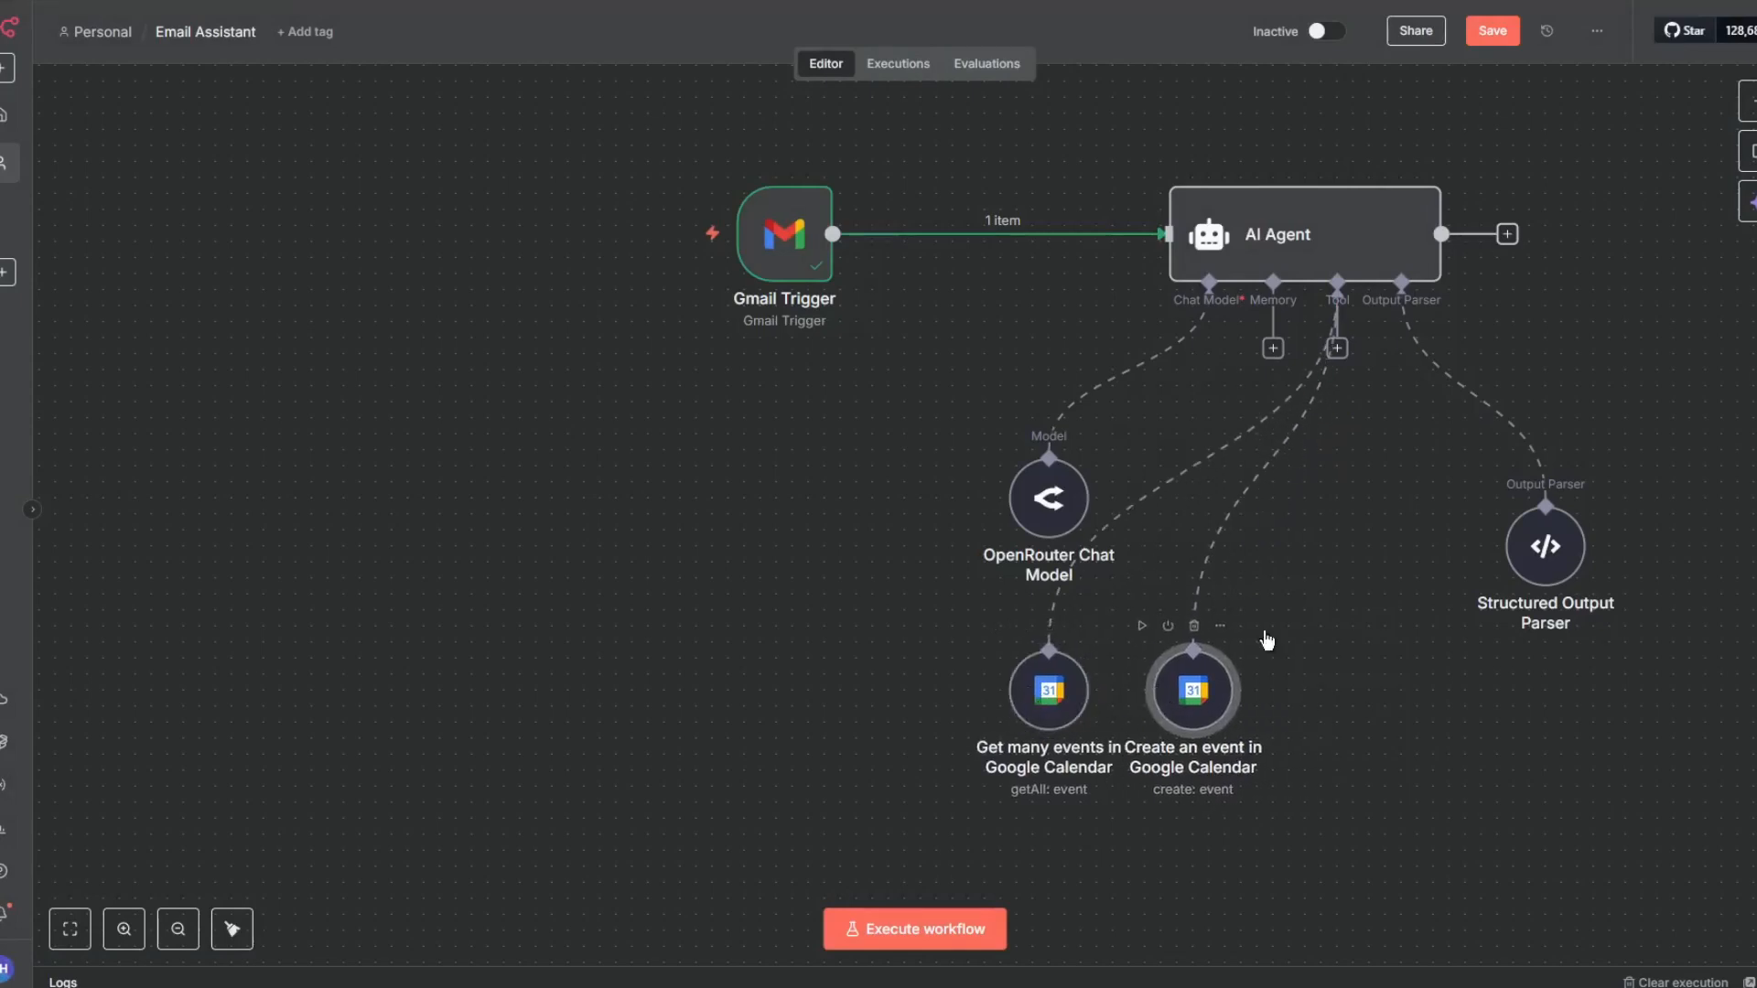
left_click(1494, 33)
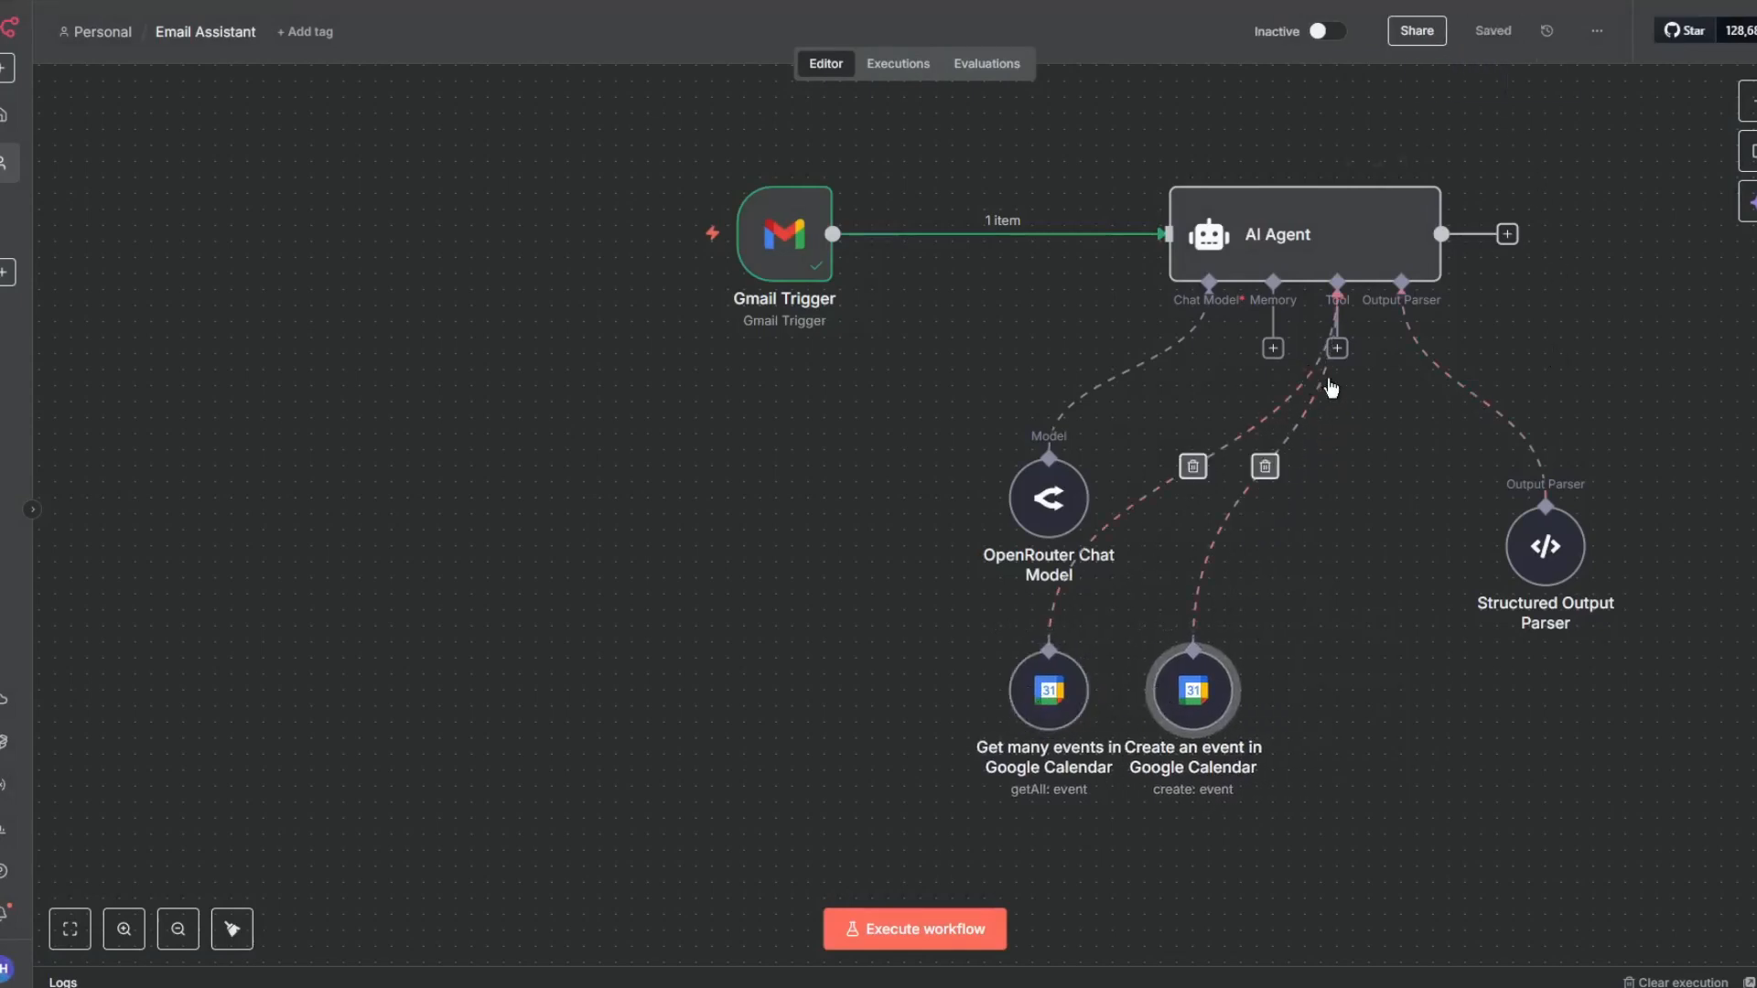
- Add another Google Calendar Tool to the AI Agent's tools
left_click(1337, 348)
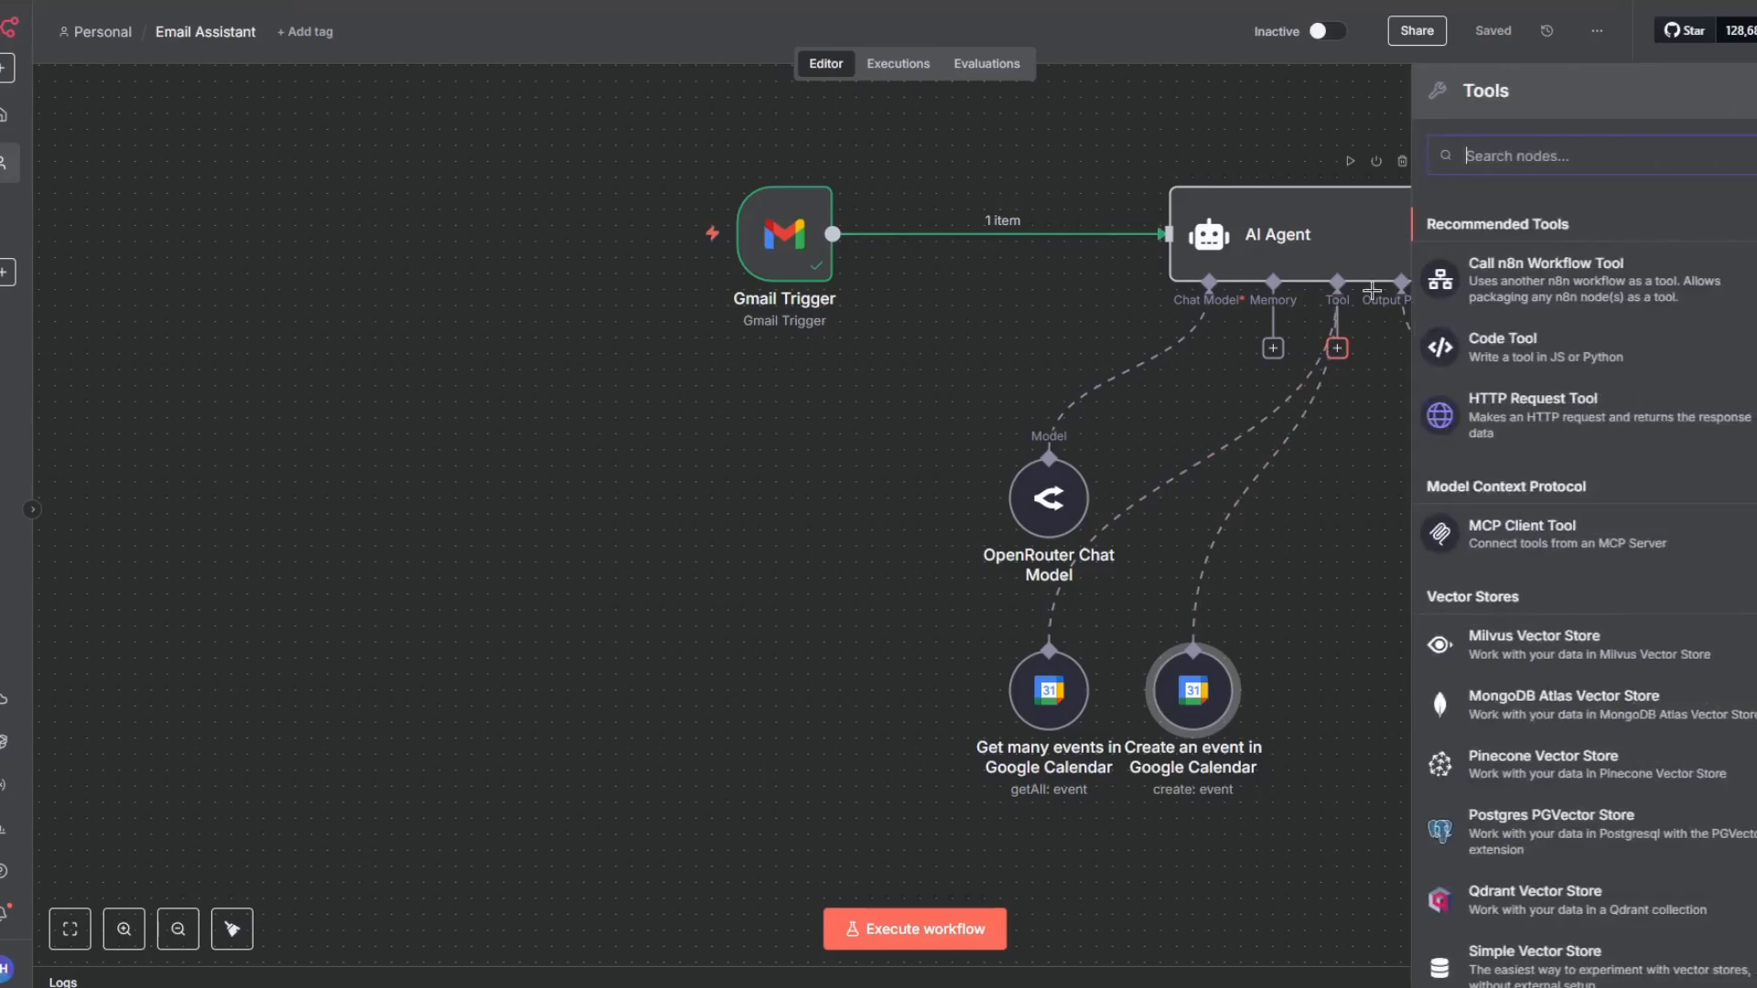
type("google")
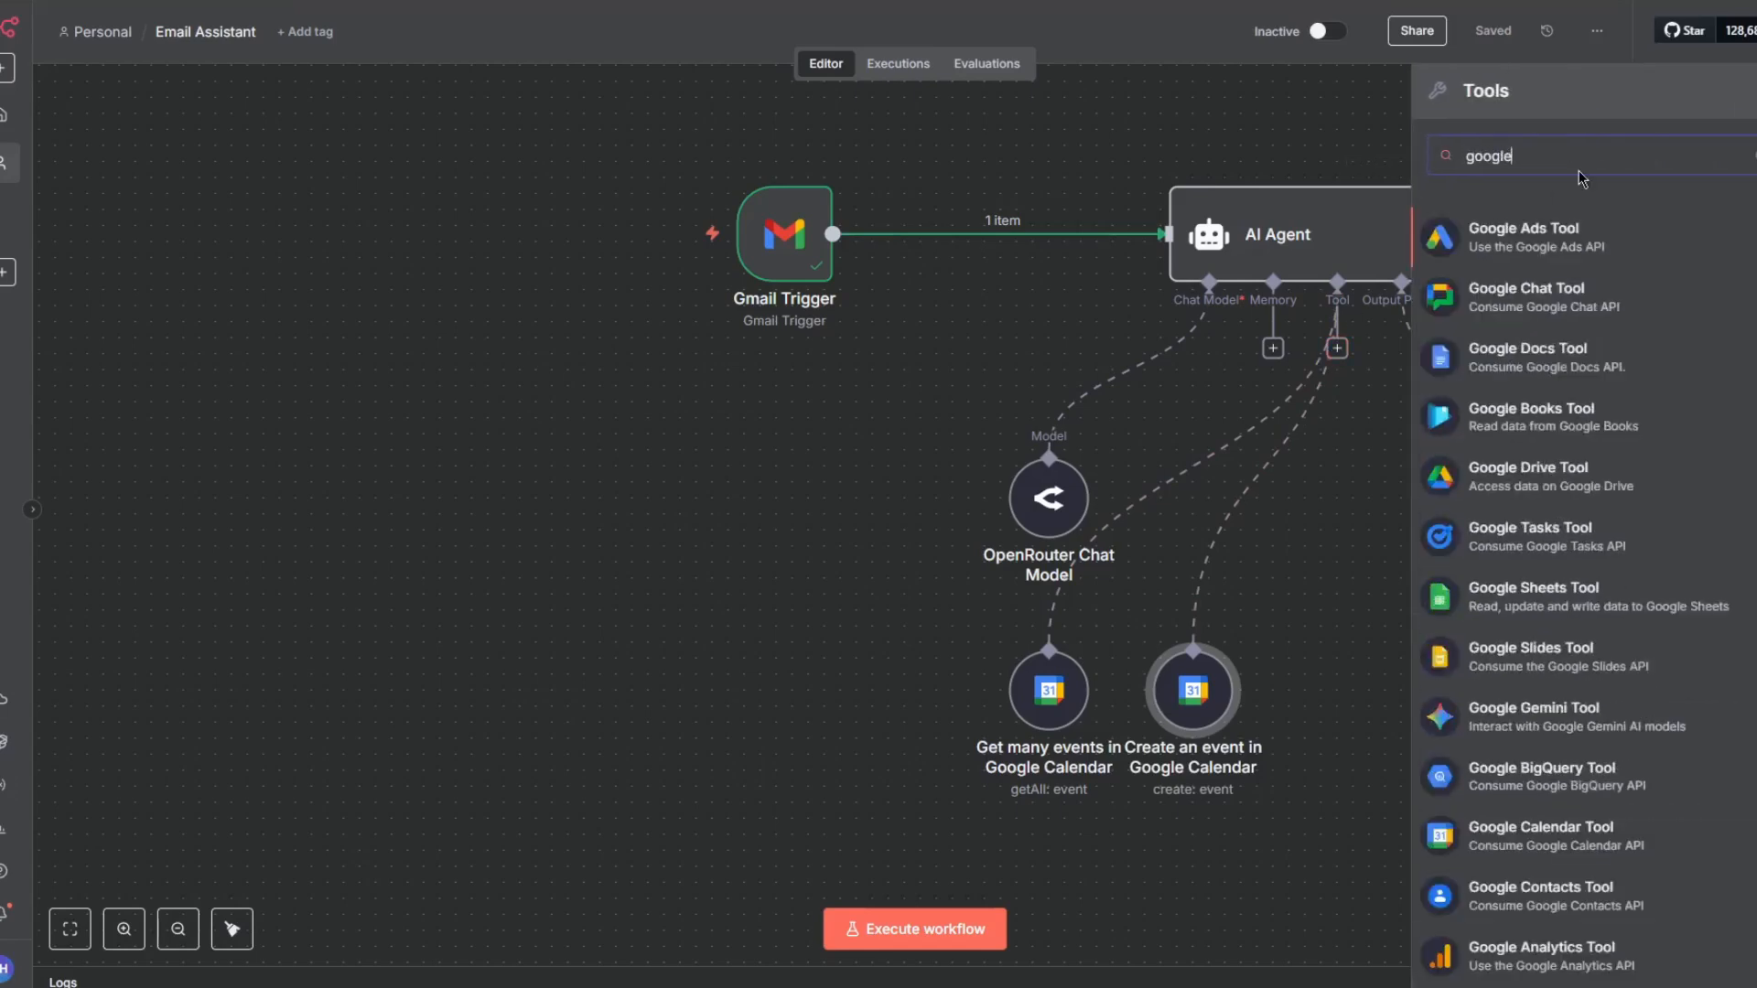
type(" calen")
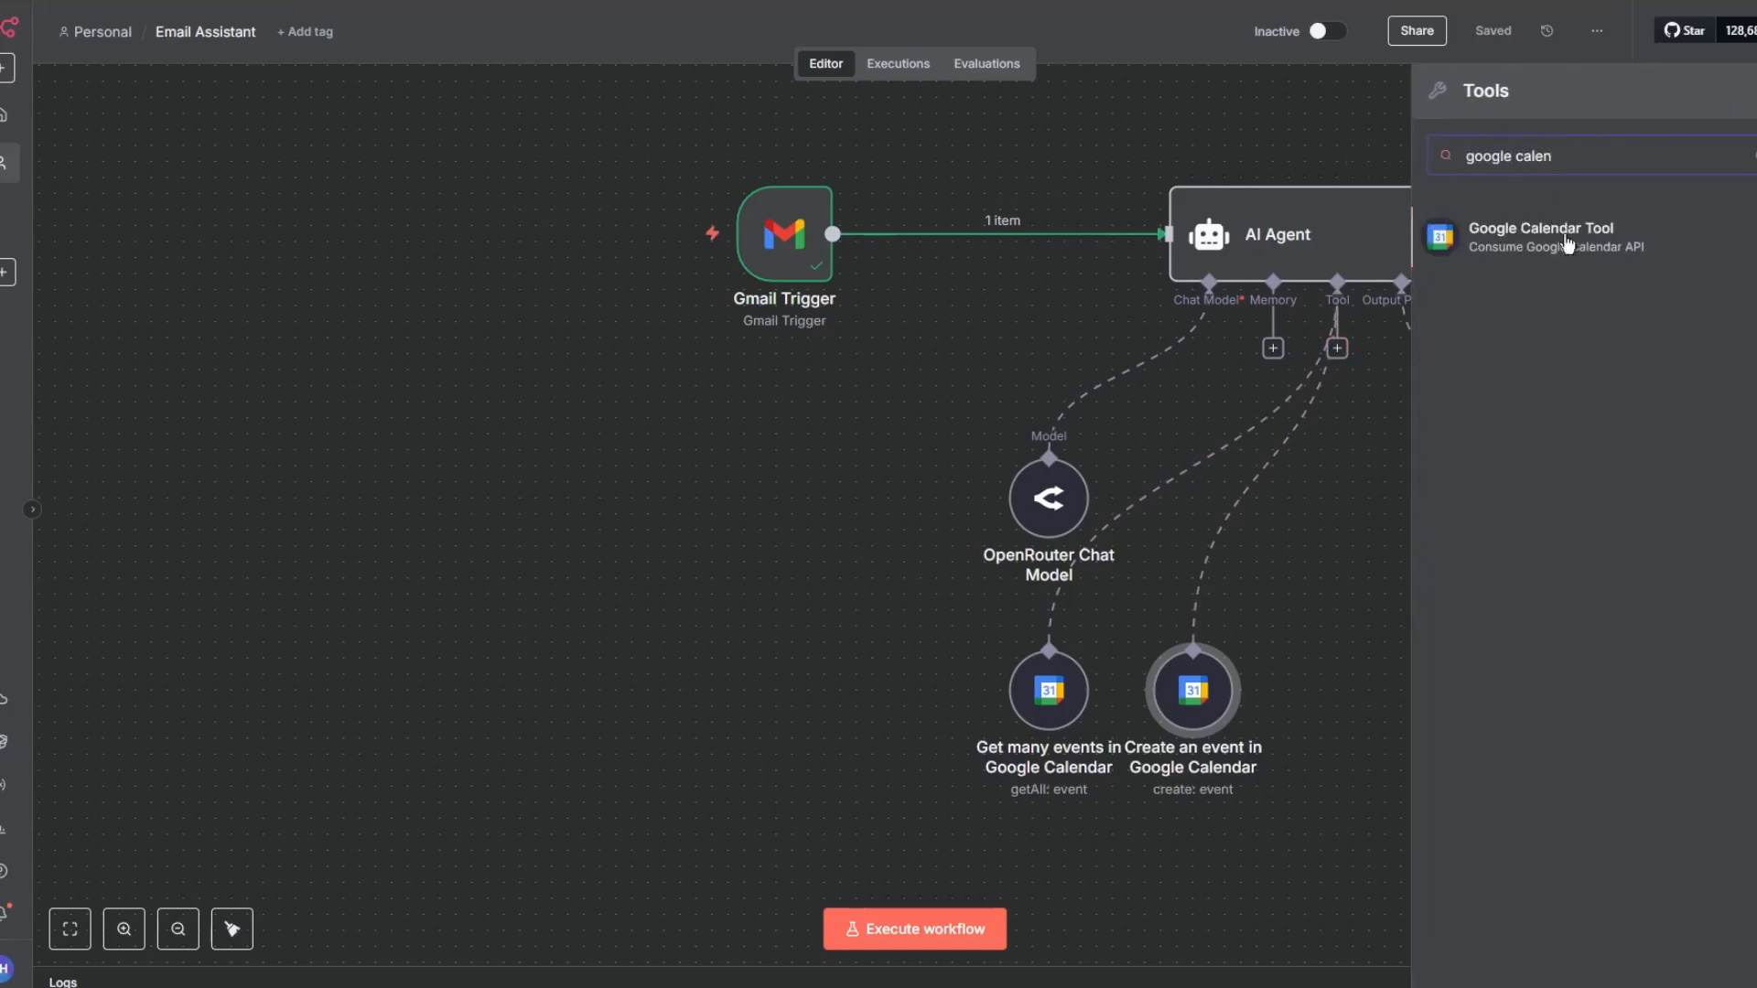
key("Return")
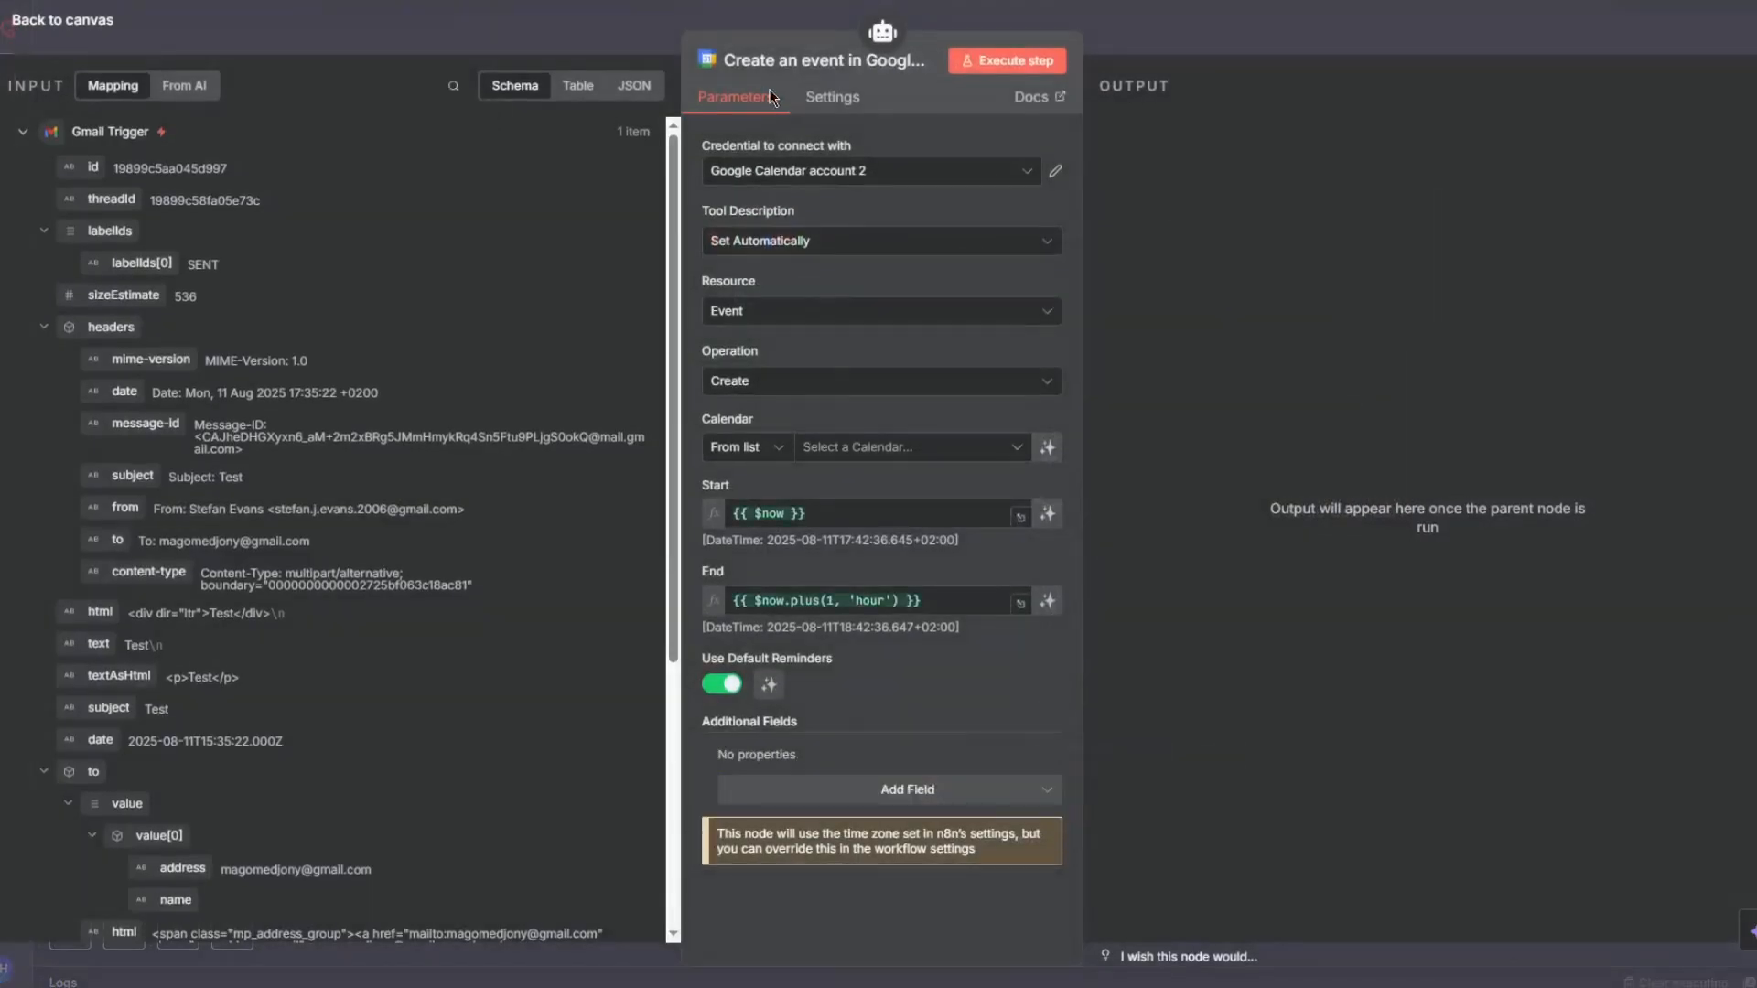
- Configure the new tool to Delete events from the Agentify calendar with a model-defined Event ID
left_click(765, 388)
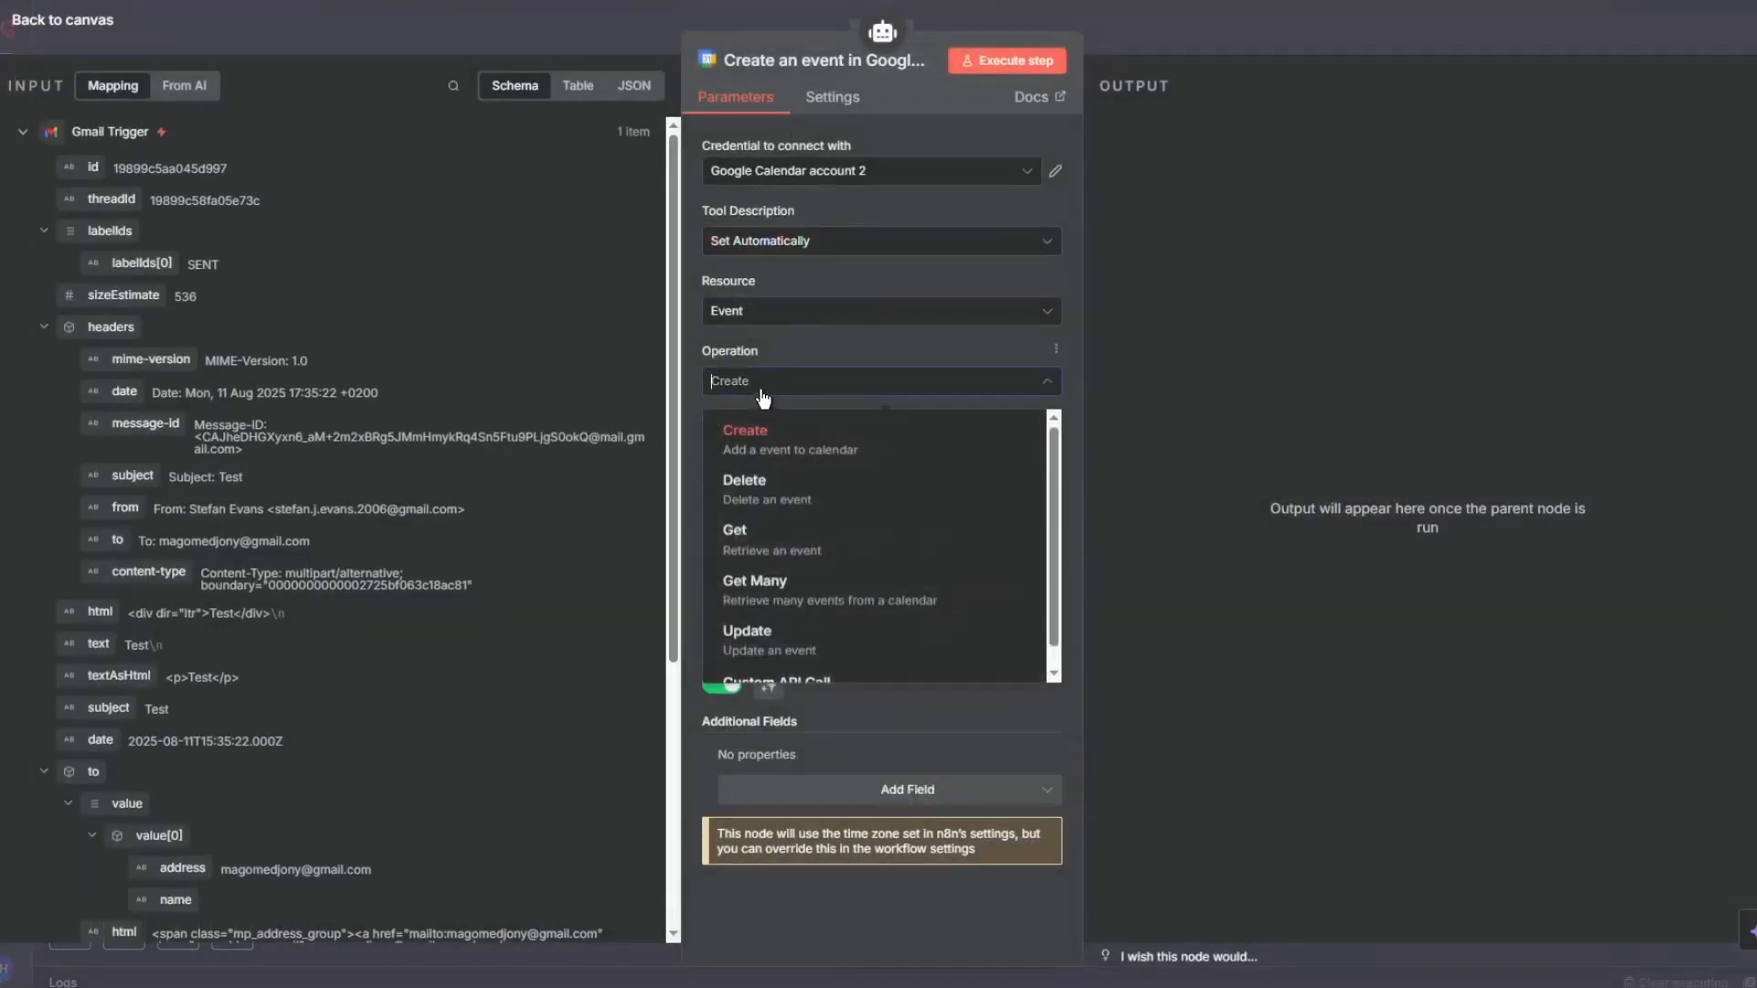
left_click(796, 489)
left_click(942, 449)
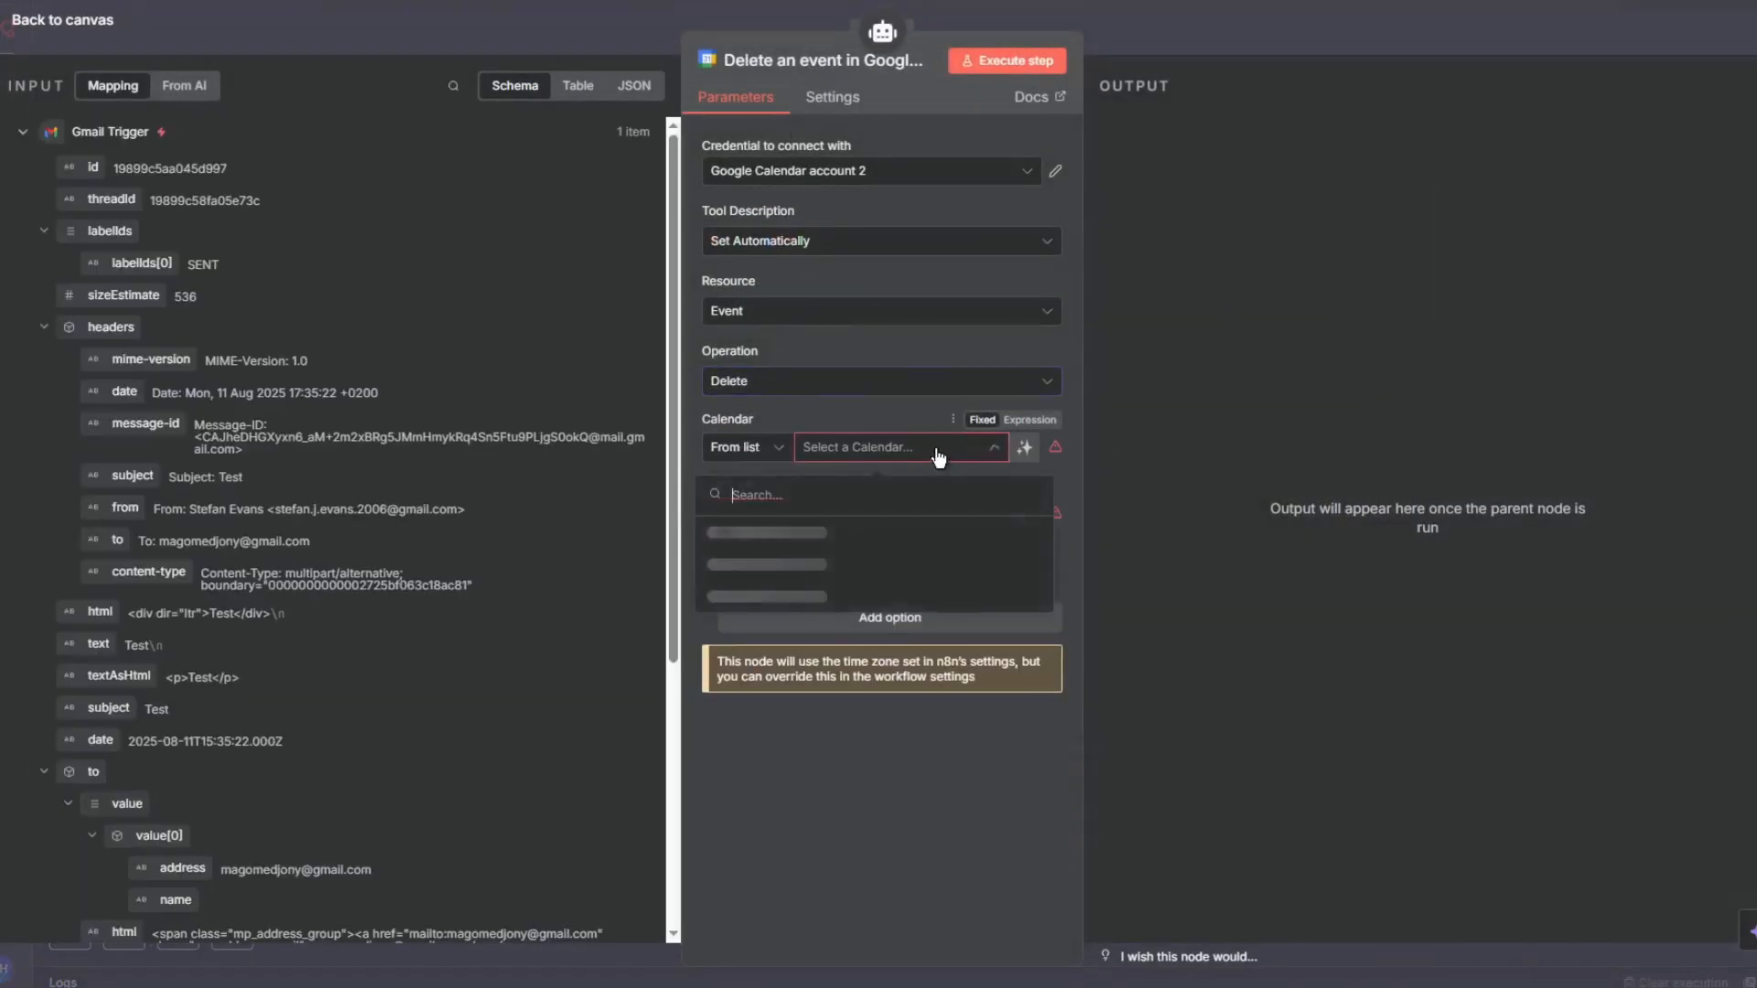
left_click(802, 533)
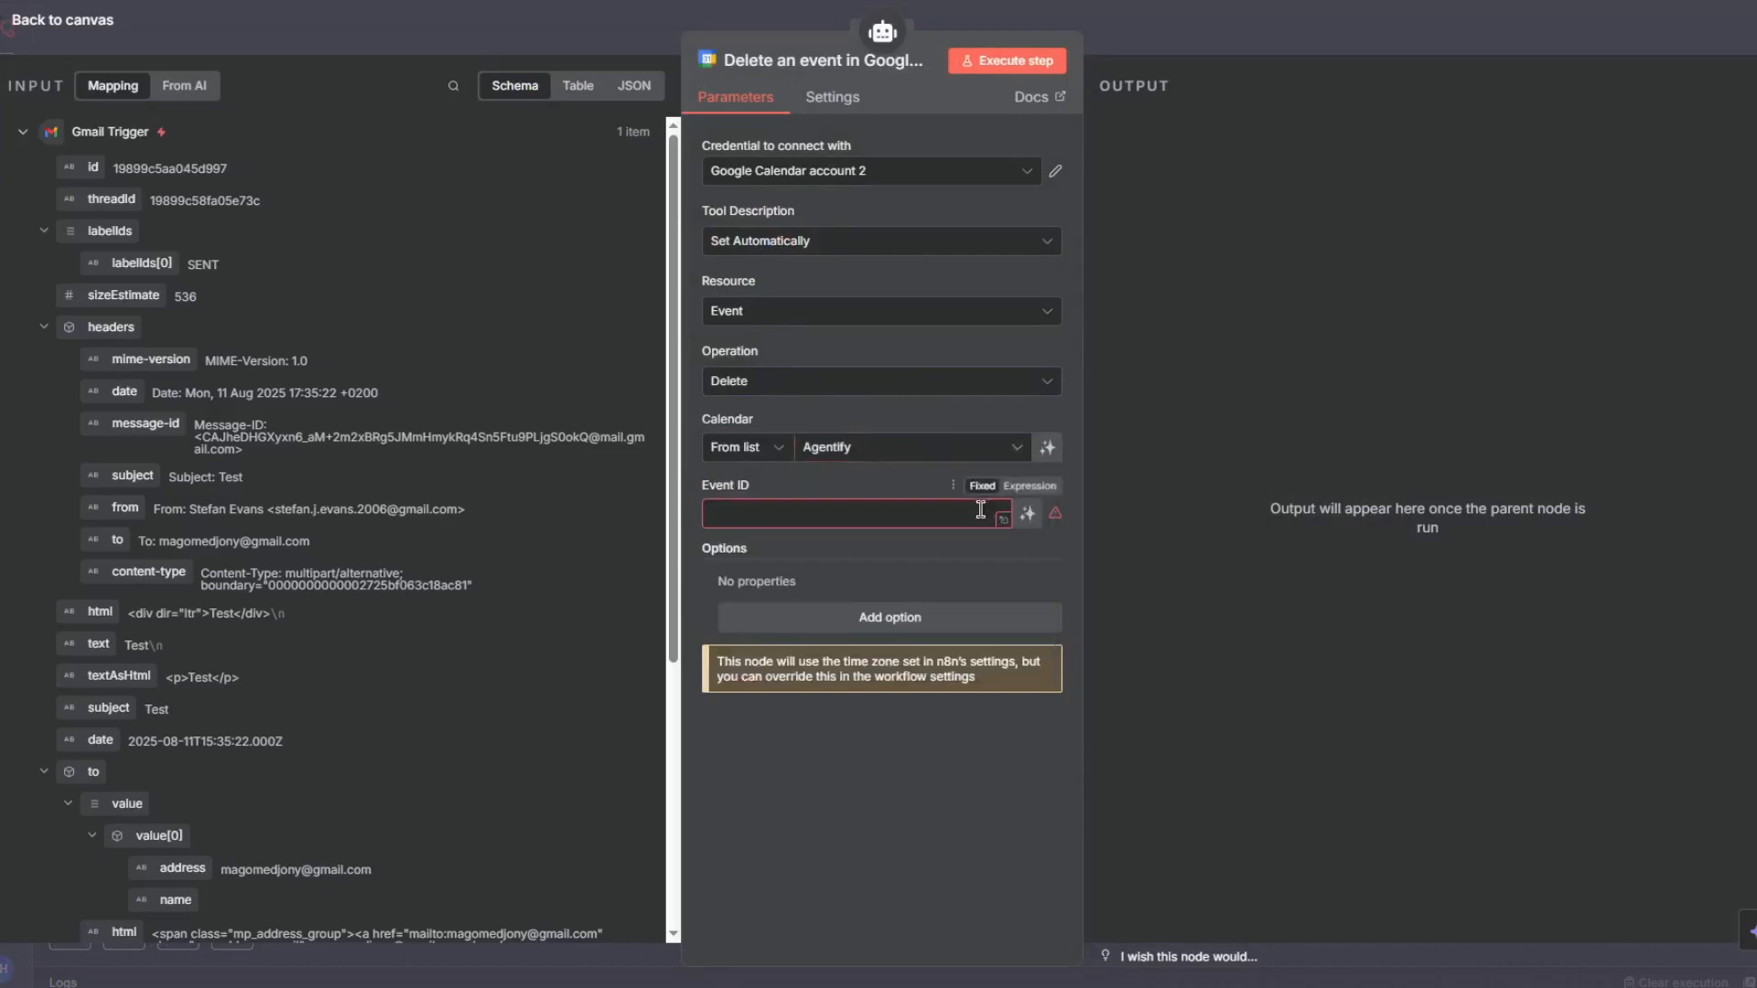
left_click(1029, 515)
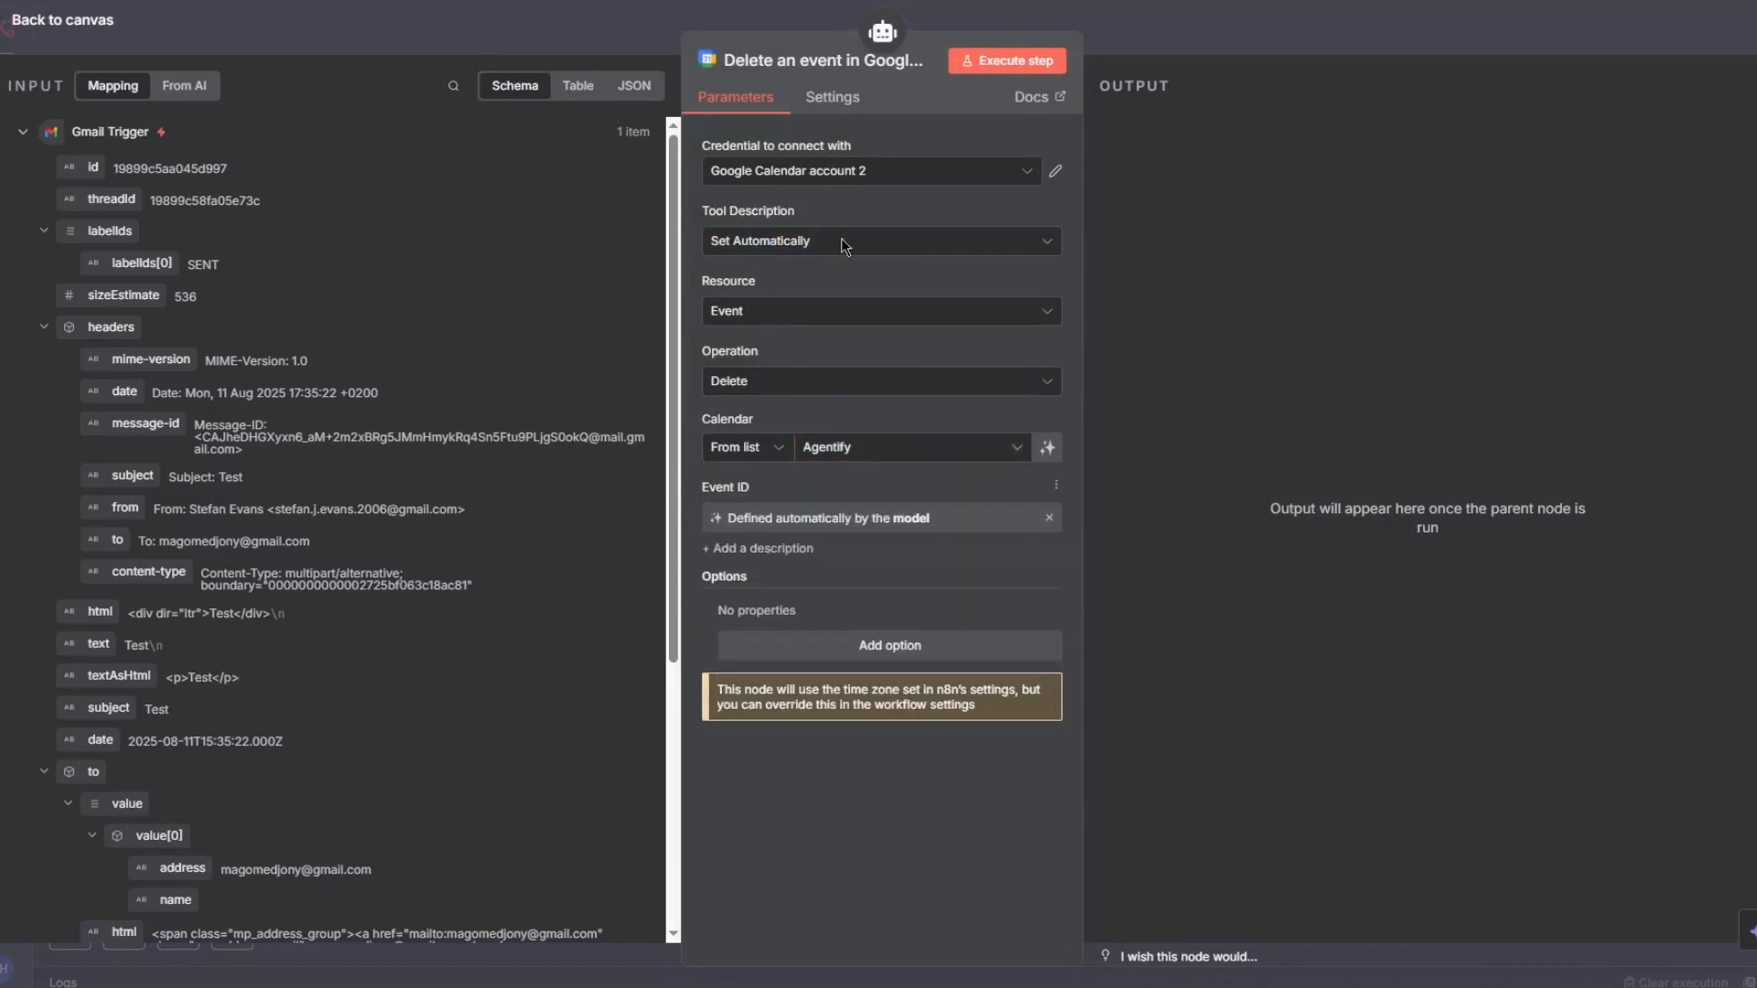
left_click(900, 647)
left_click(725, 611)
left_click(1298, 46)
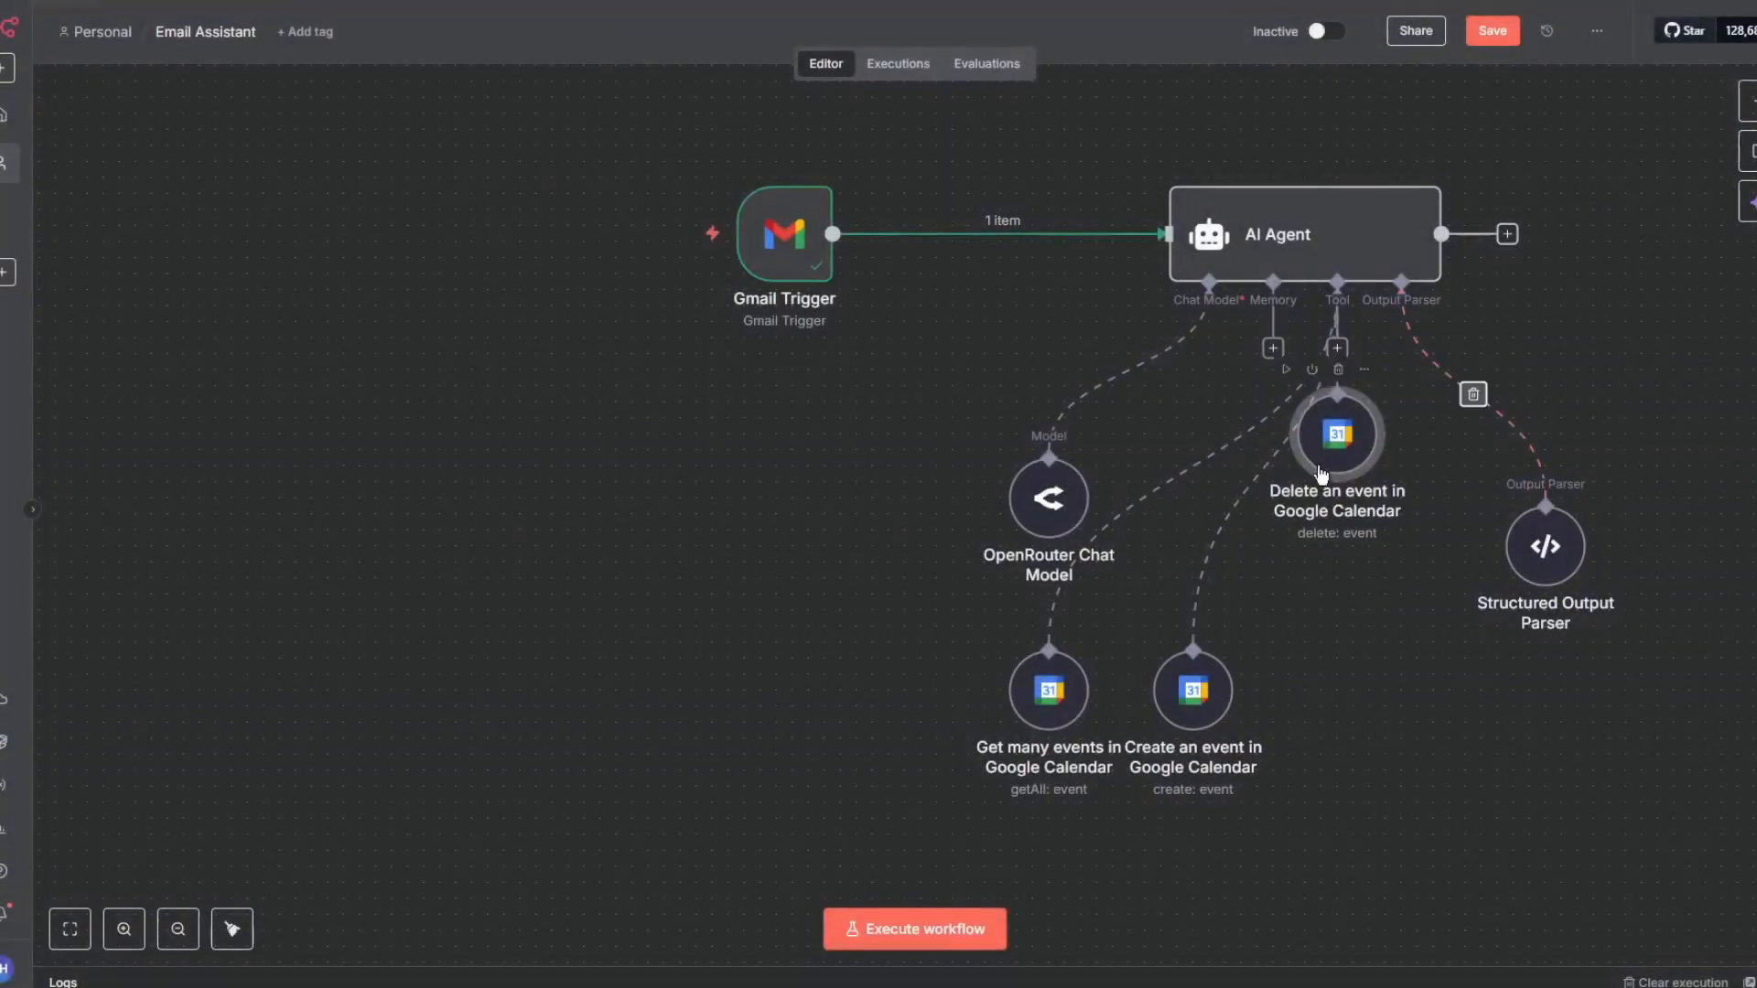
- Rearrange the chat model, the three Calendar tool nodes and the output parser on the canvas, and save the workflow
left_click_drag(1326, 454, 1307, 745)
scroll(1403, 443, "down", 2)
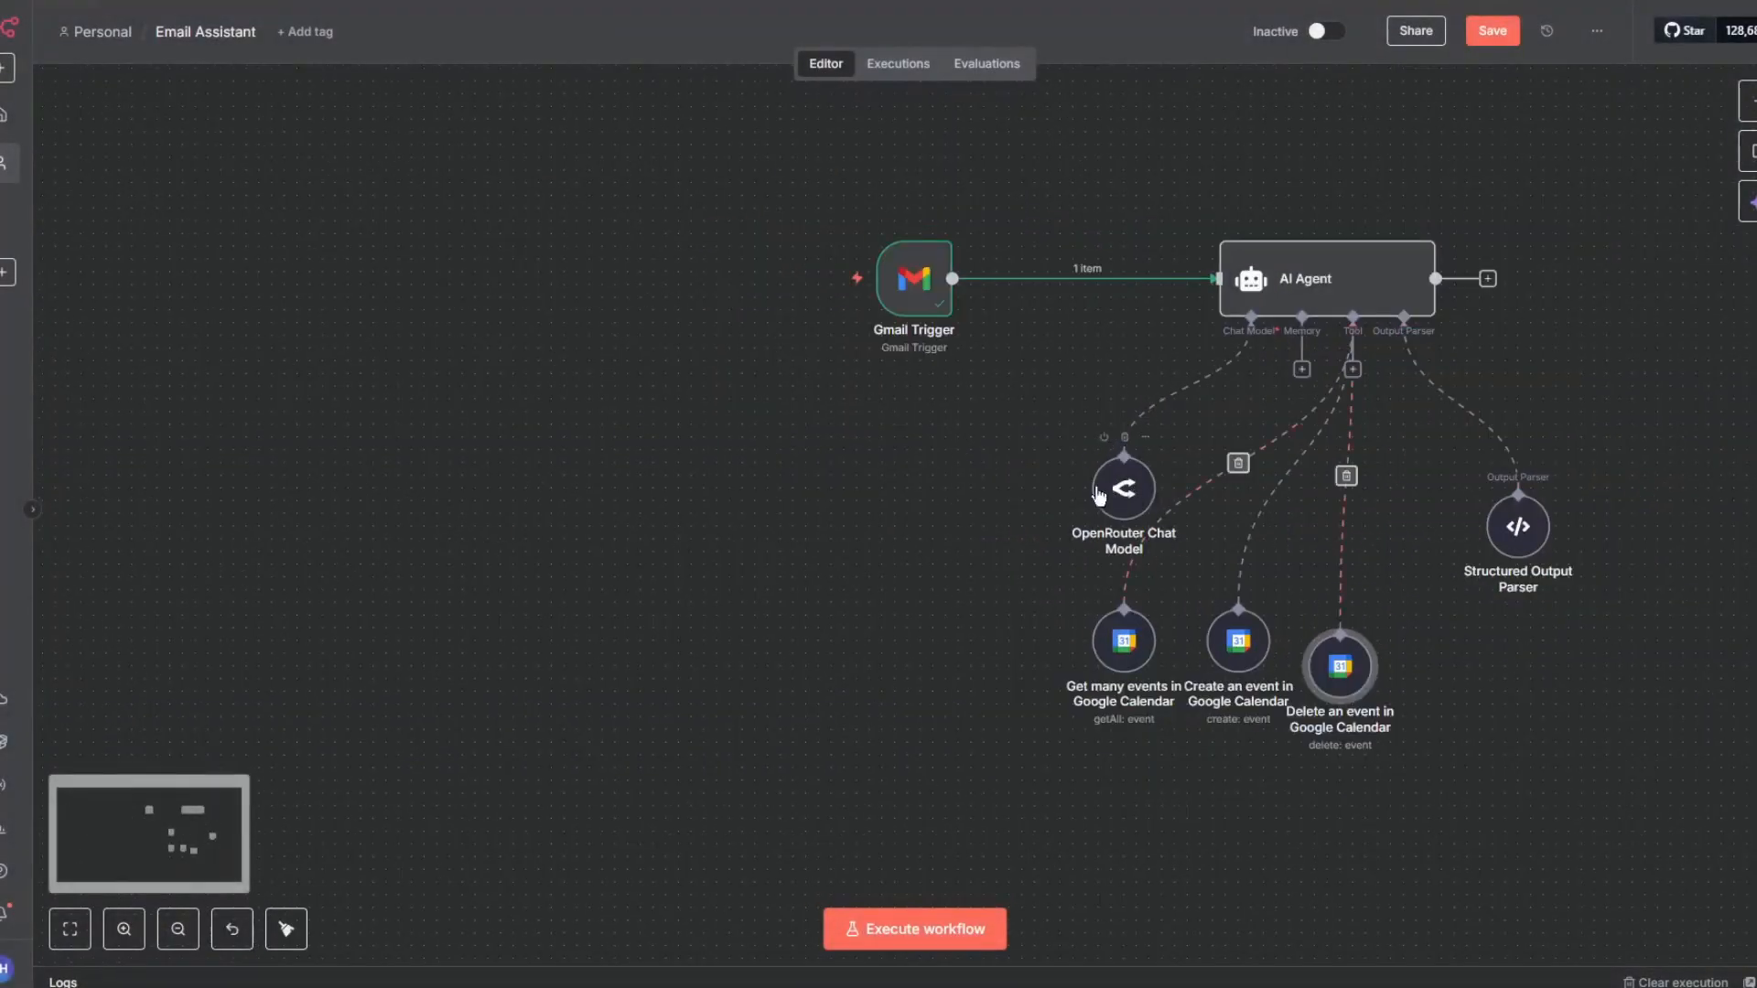
left_click_drag(1130, 494, 863, 495)
left_click_drag(1117, 640, 964, 629)
left_click_drag(1217, 654, 1037, 638)
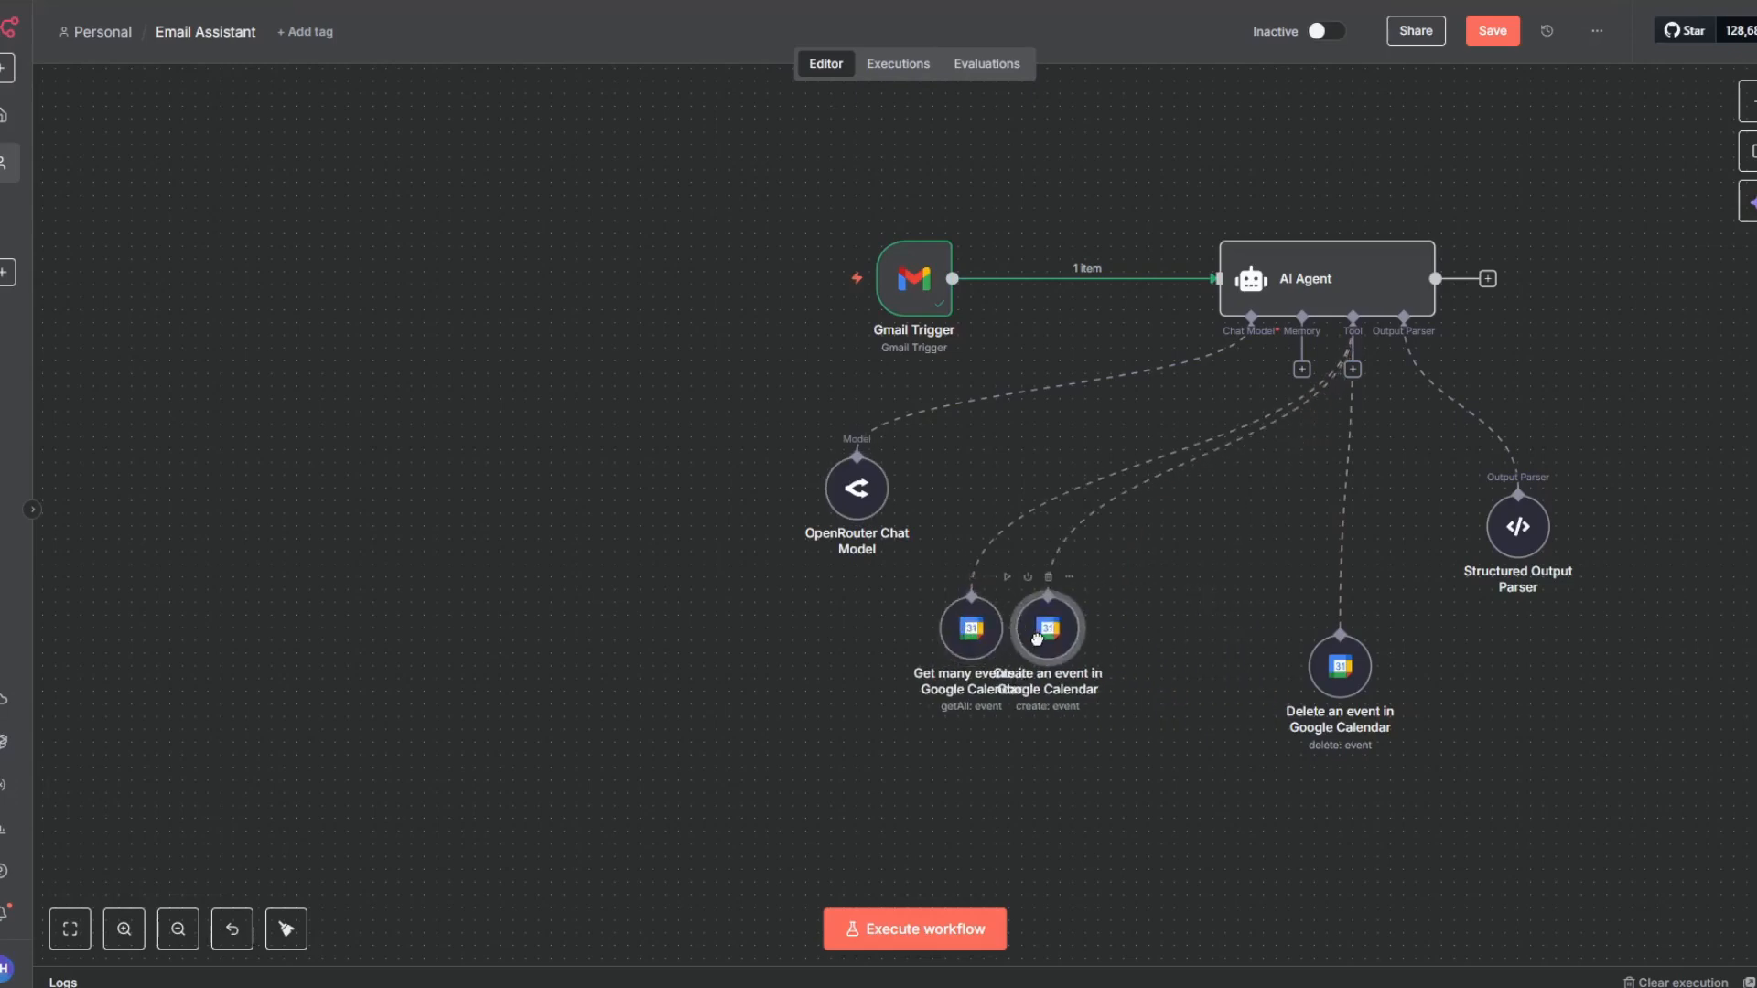
left_click_drag(1372, 675, 1143, 651)
left_click(1499, 43)
left_click_drag(1515, 535, 1578, 408)
left_click(1496, 34)
- Add a Google Sheets Tool to the AI Agent's tools
left_click(1353, 370)
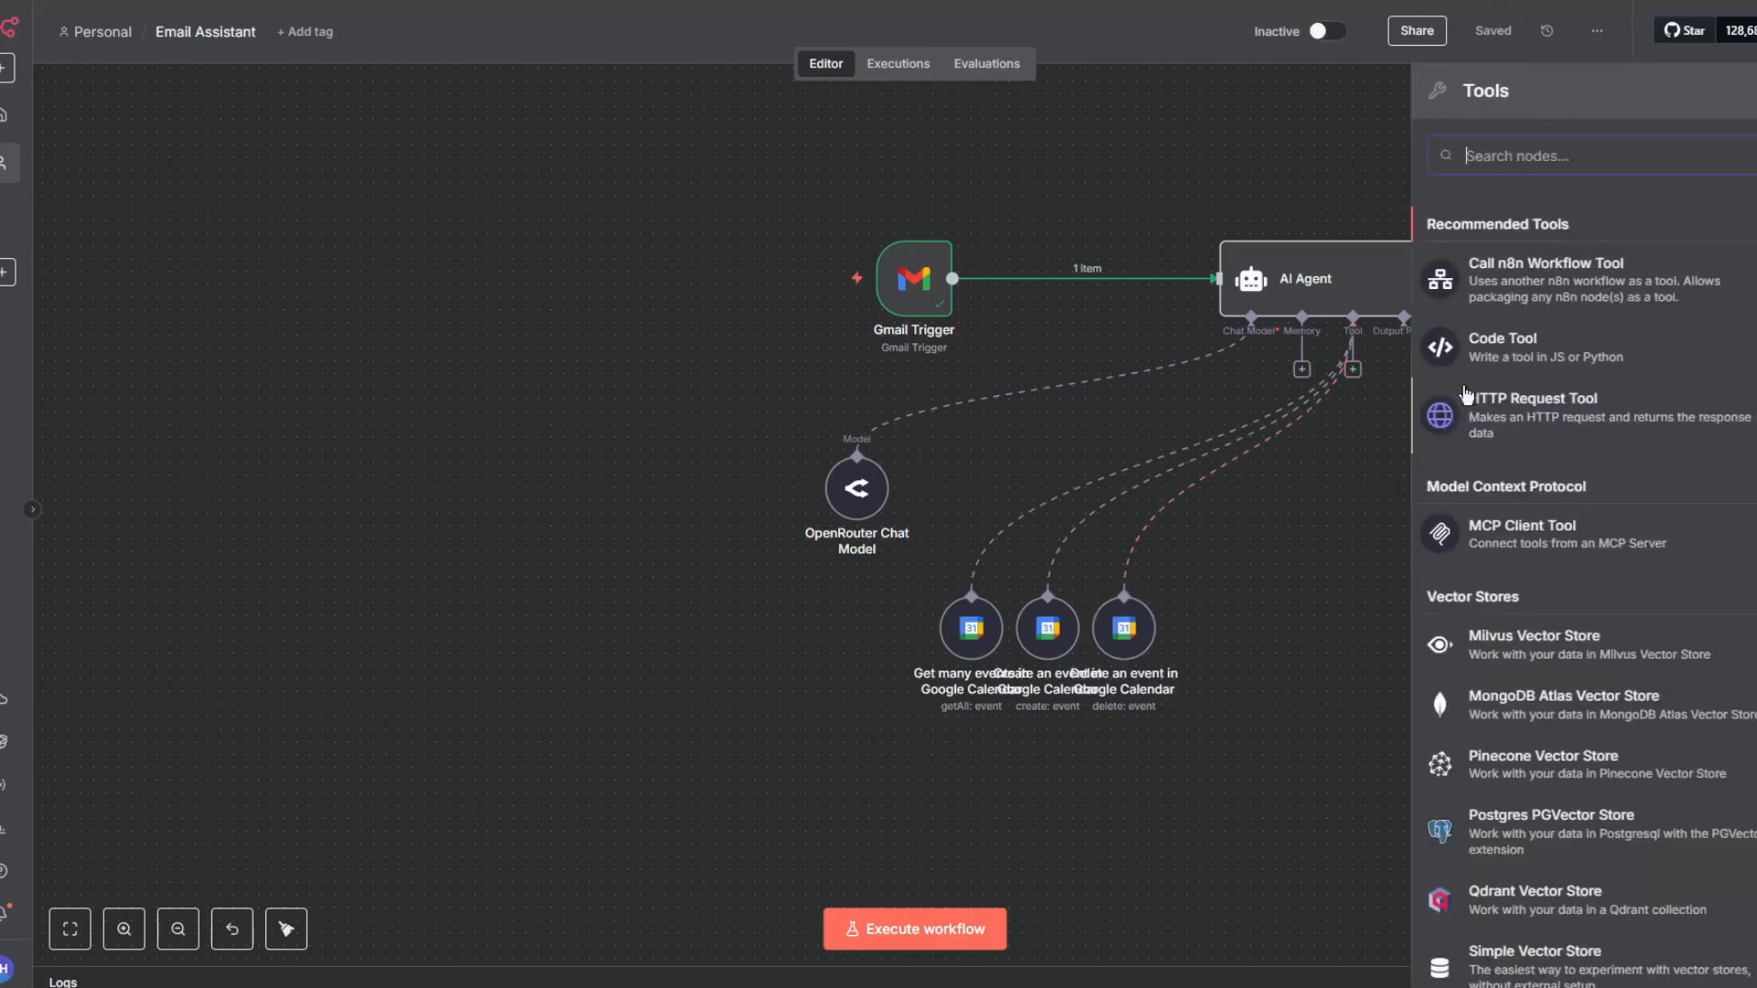
type("google shee")
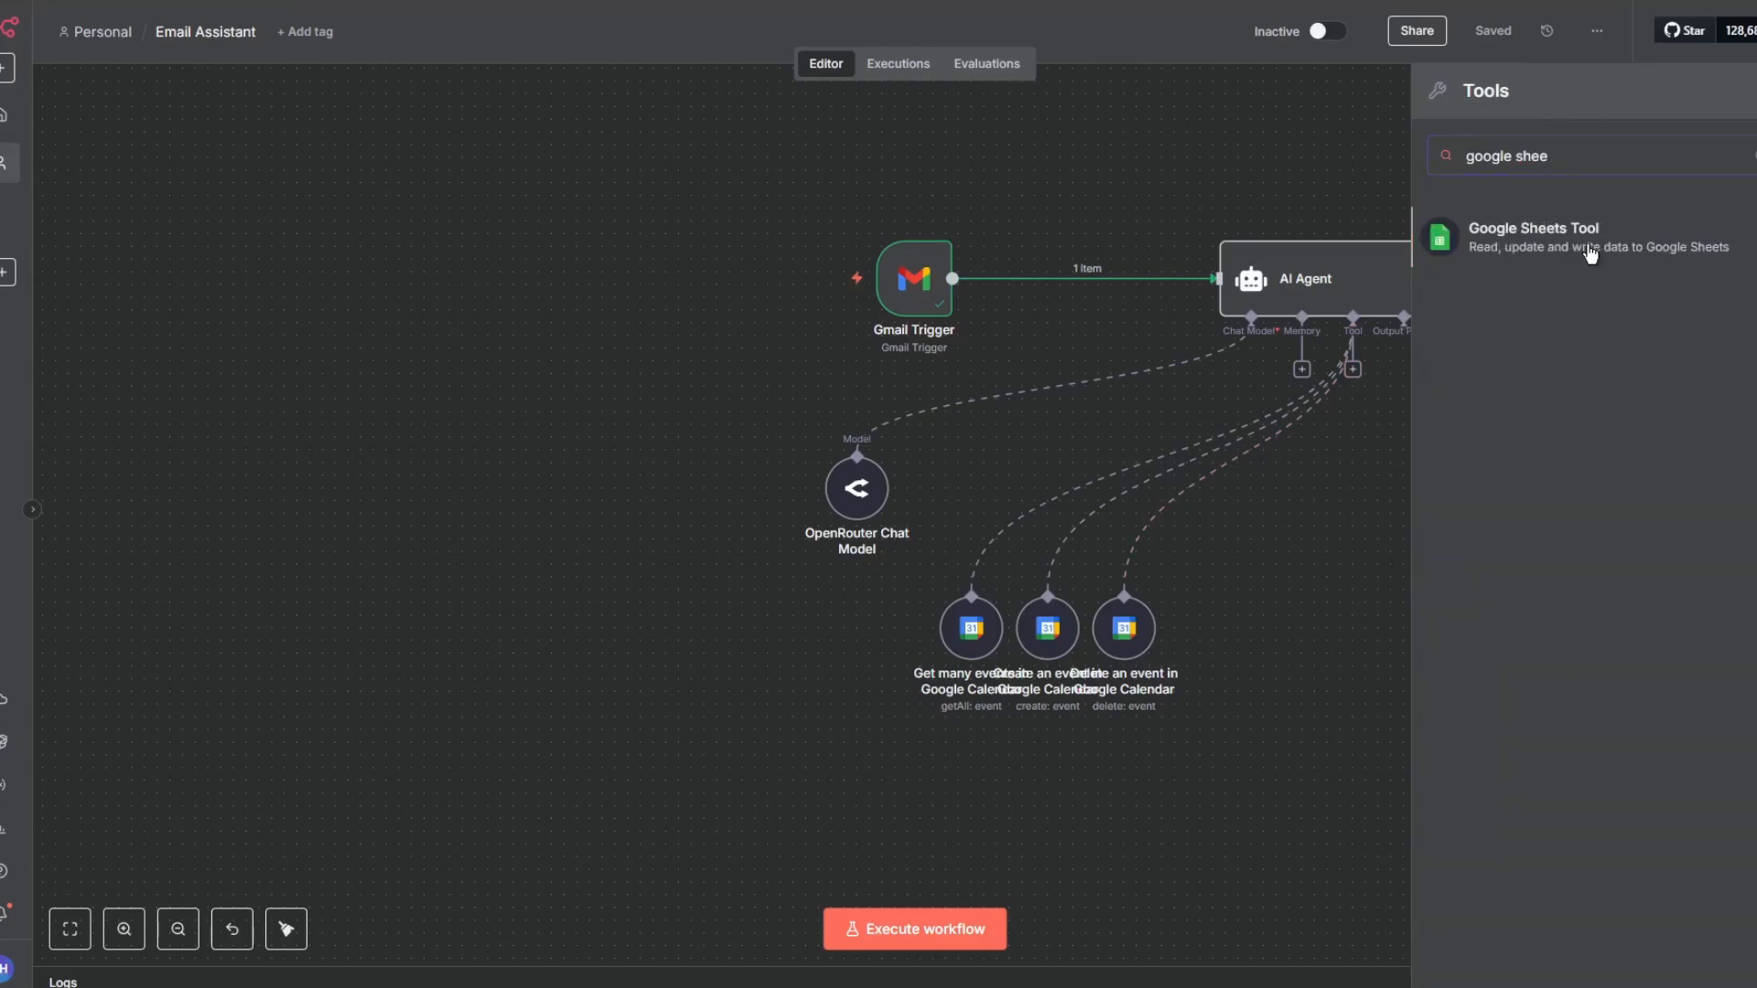
left_click(1590, 255)
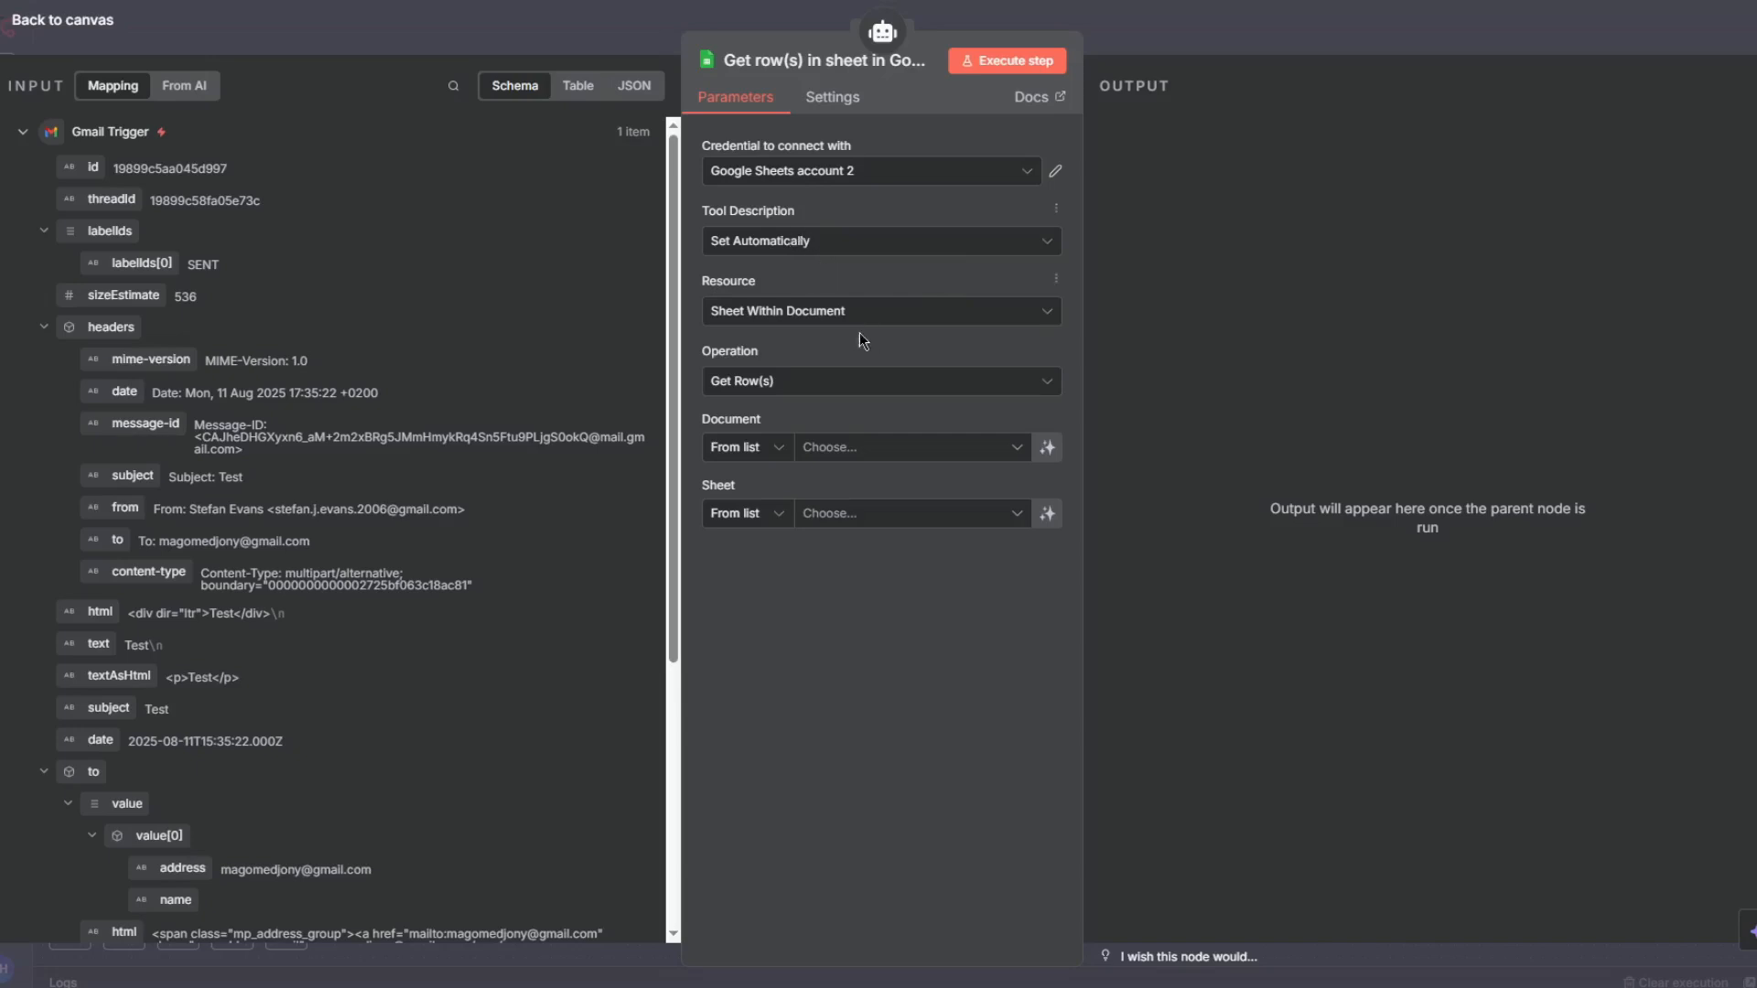
- Configure the tool to get rows from Sheet1 of the Jessie English document using the Google Sheets account credential
left_click(997, 447)
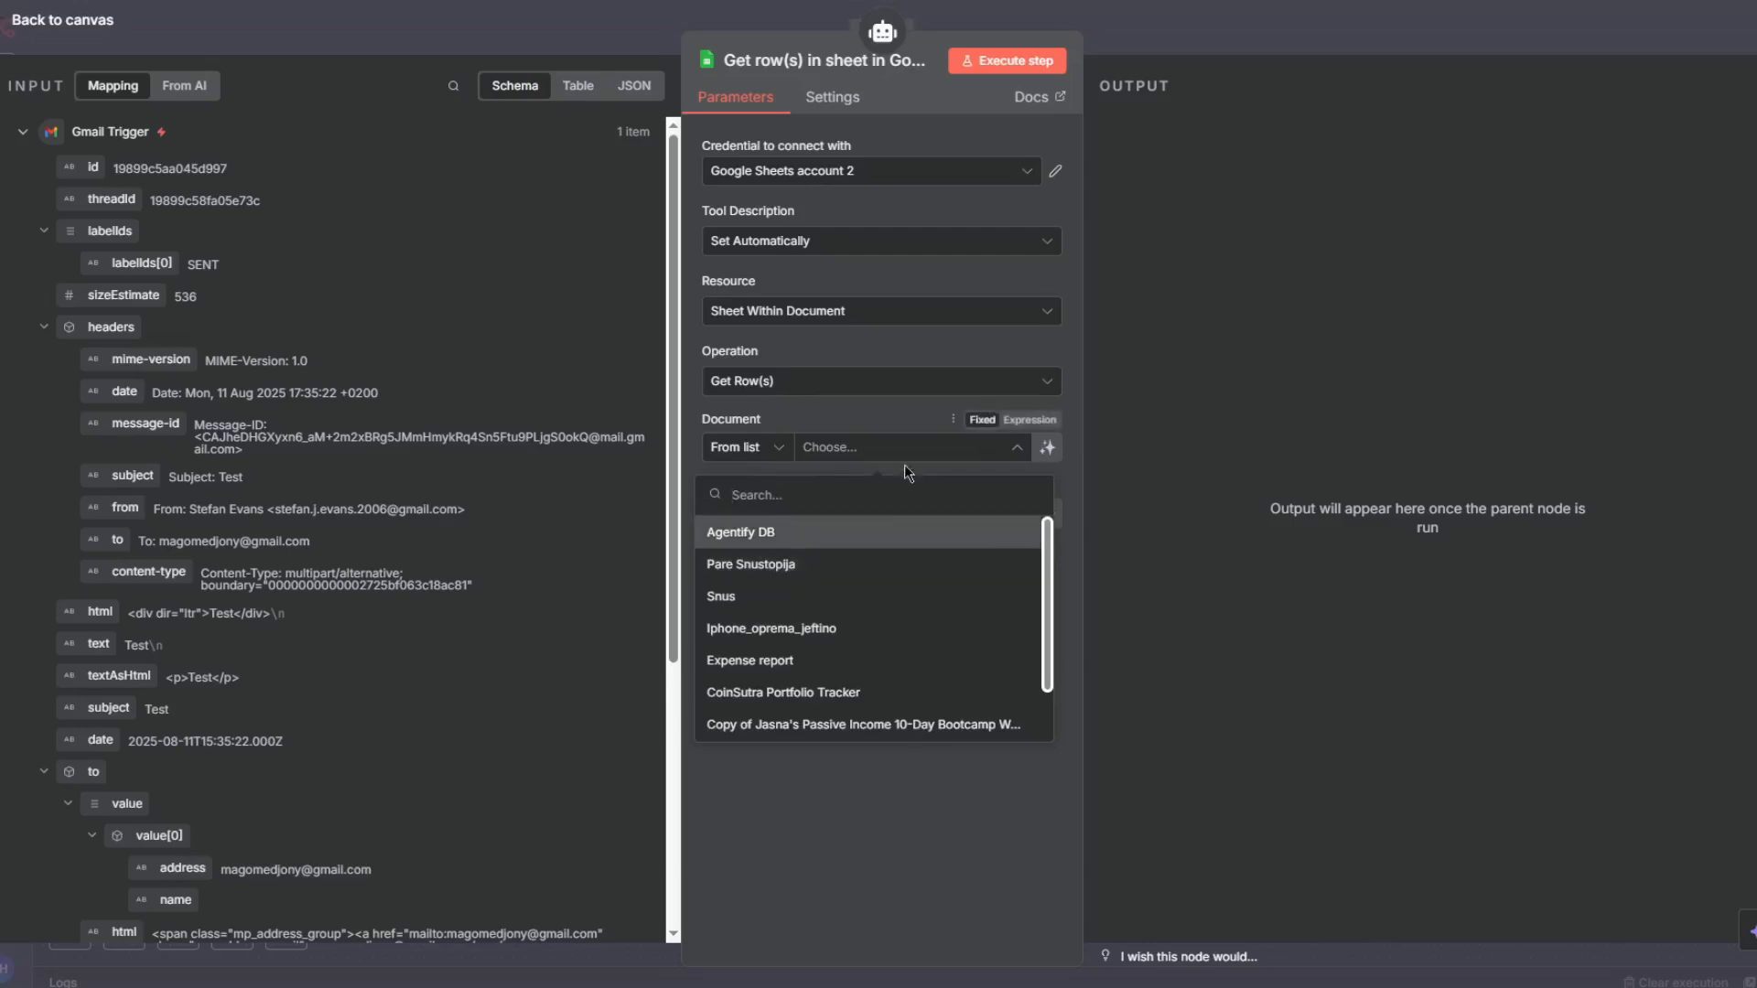
left_click(899, 169)
right_click(888, 145)
left_click(837, 179)
left_click(808, 236)
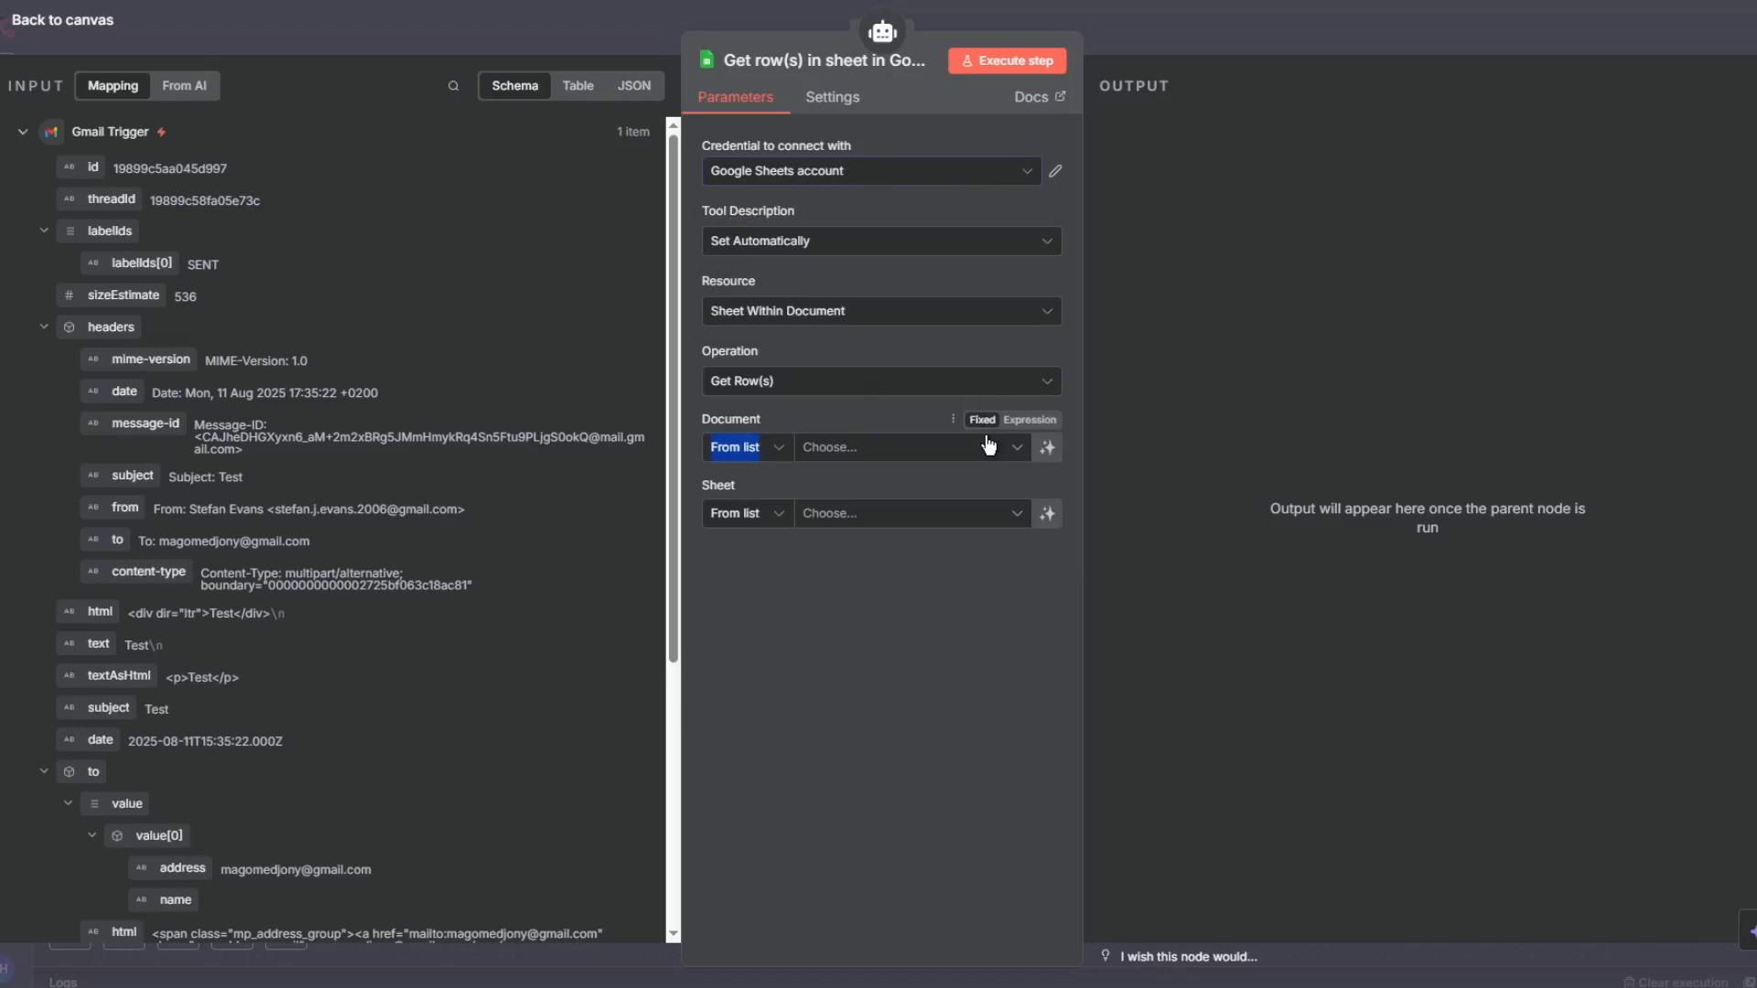
left_click(953, 420)
left_click(935, 465)
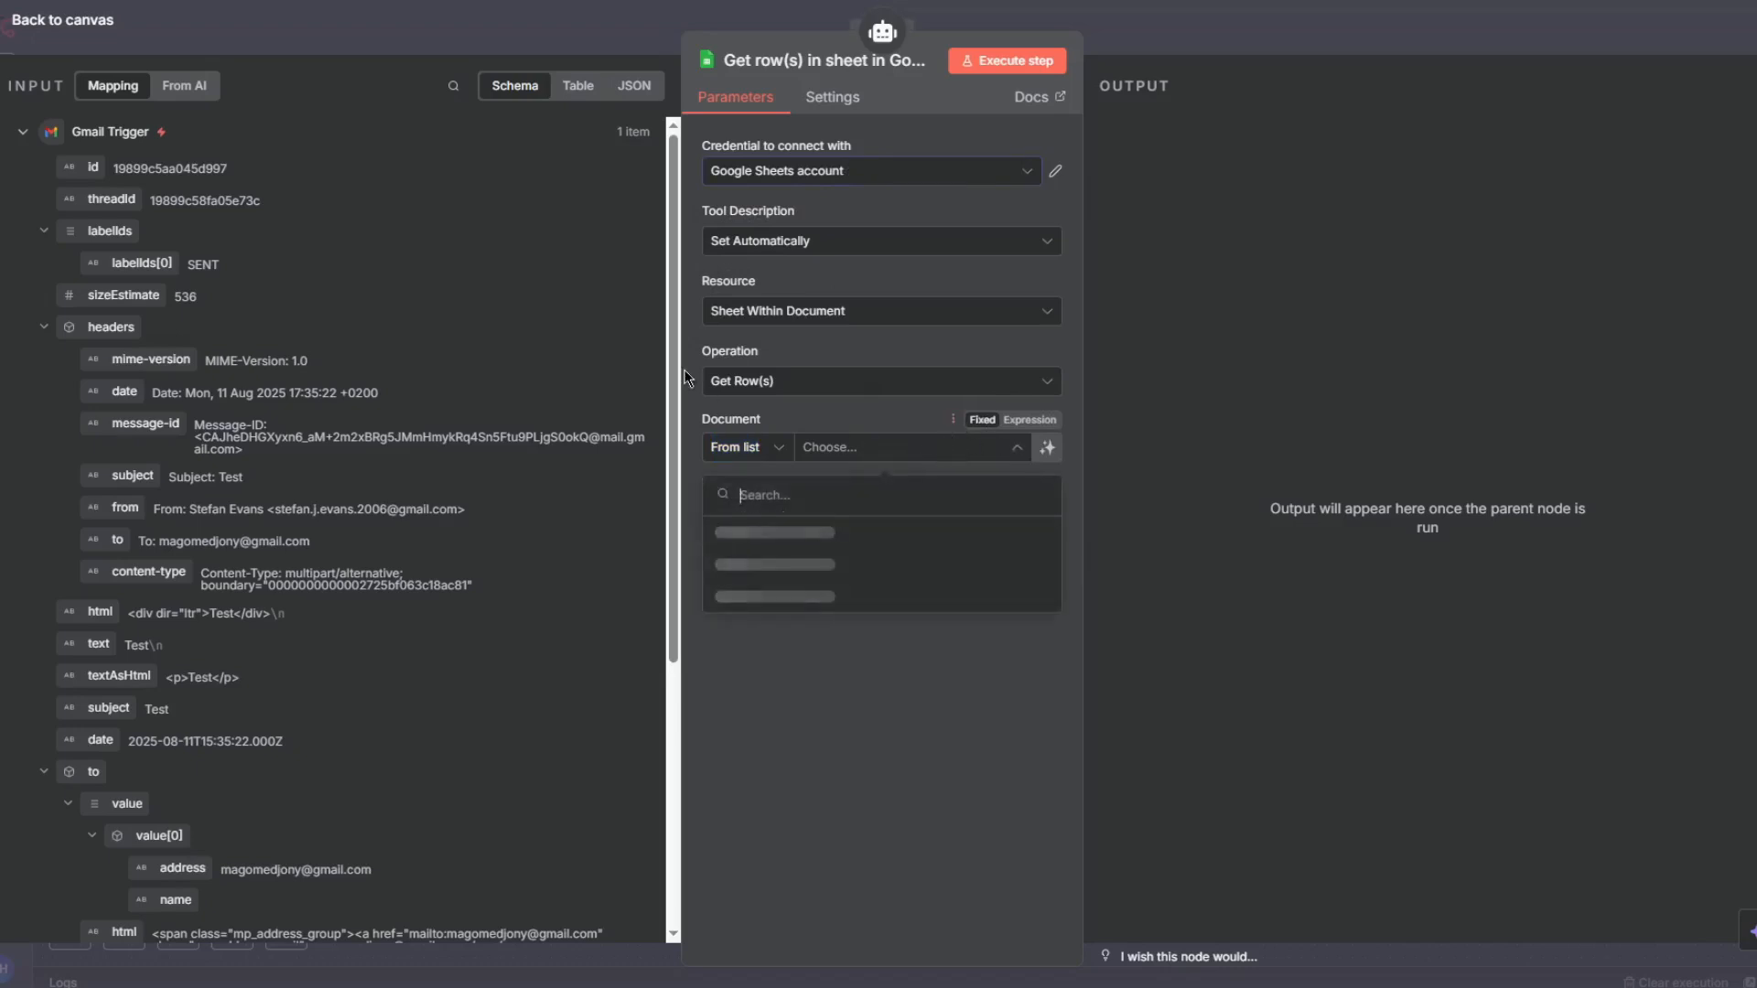
left_click(765, 533)
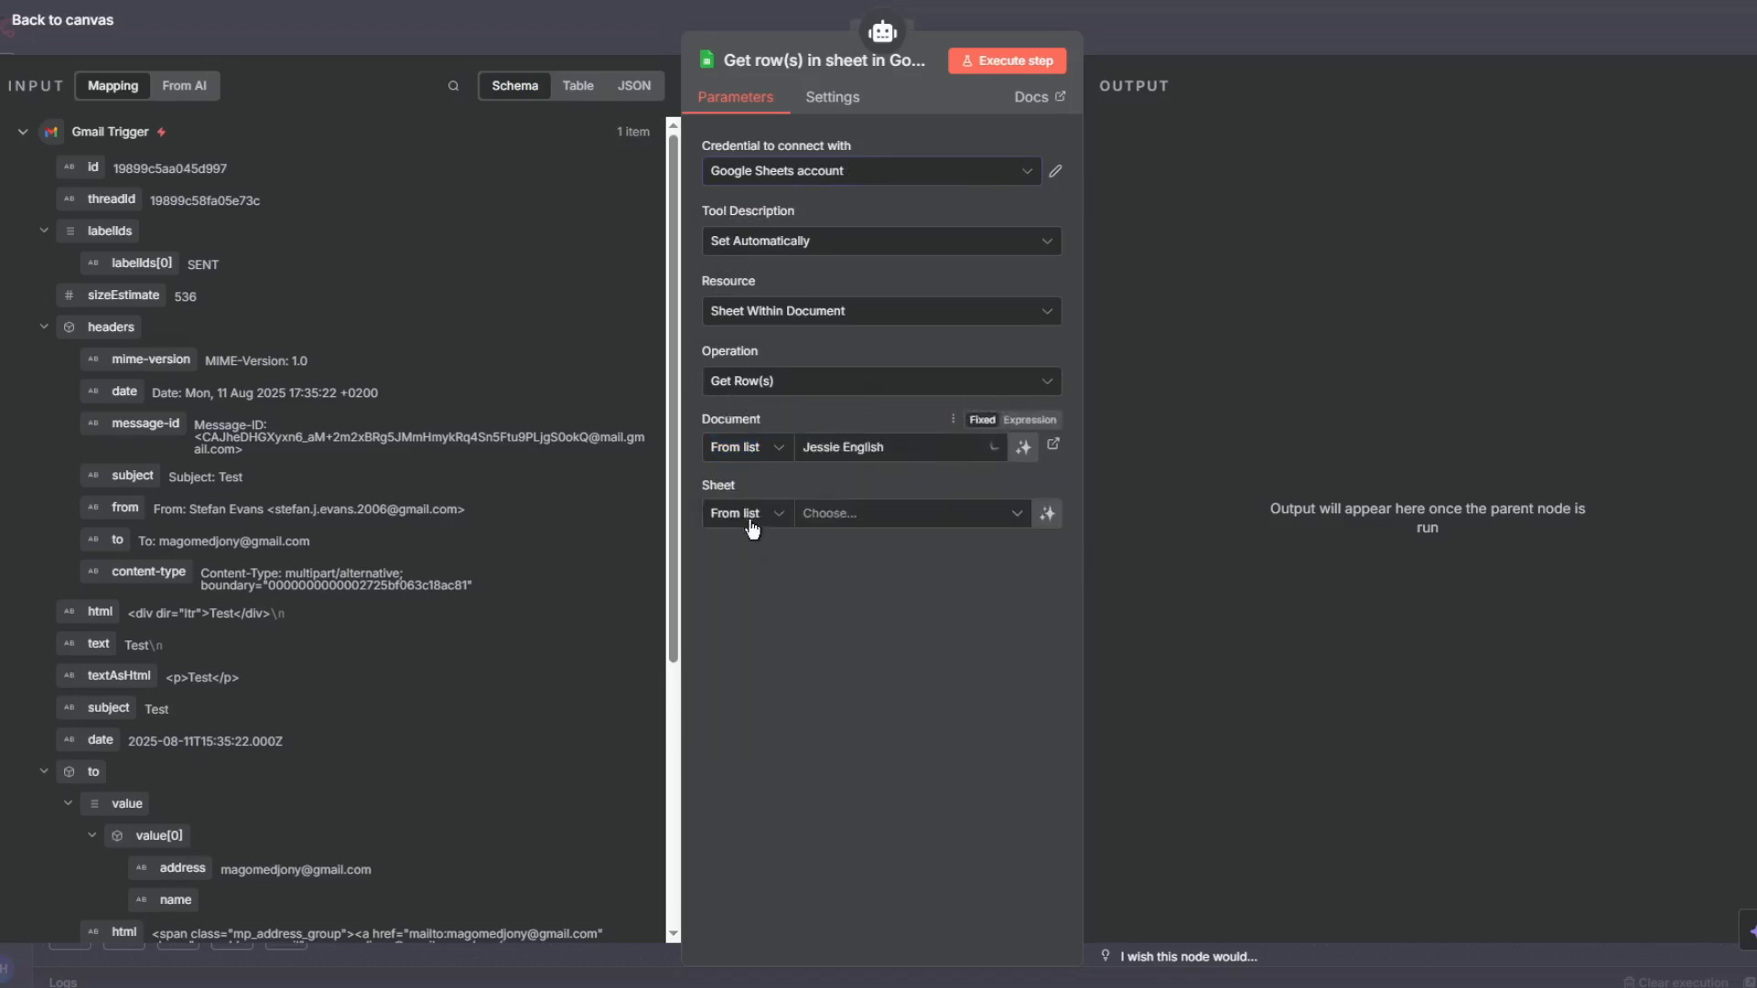
left_click(859, 518)
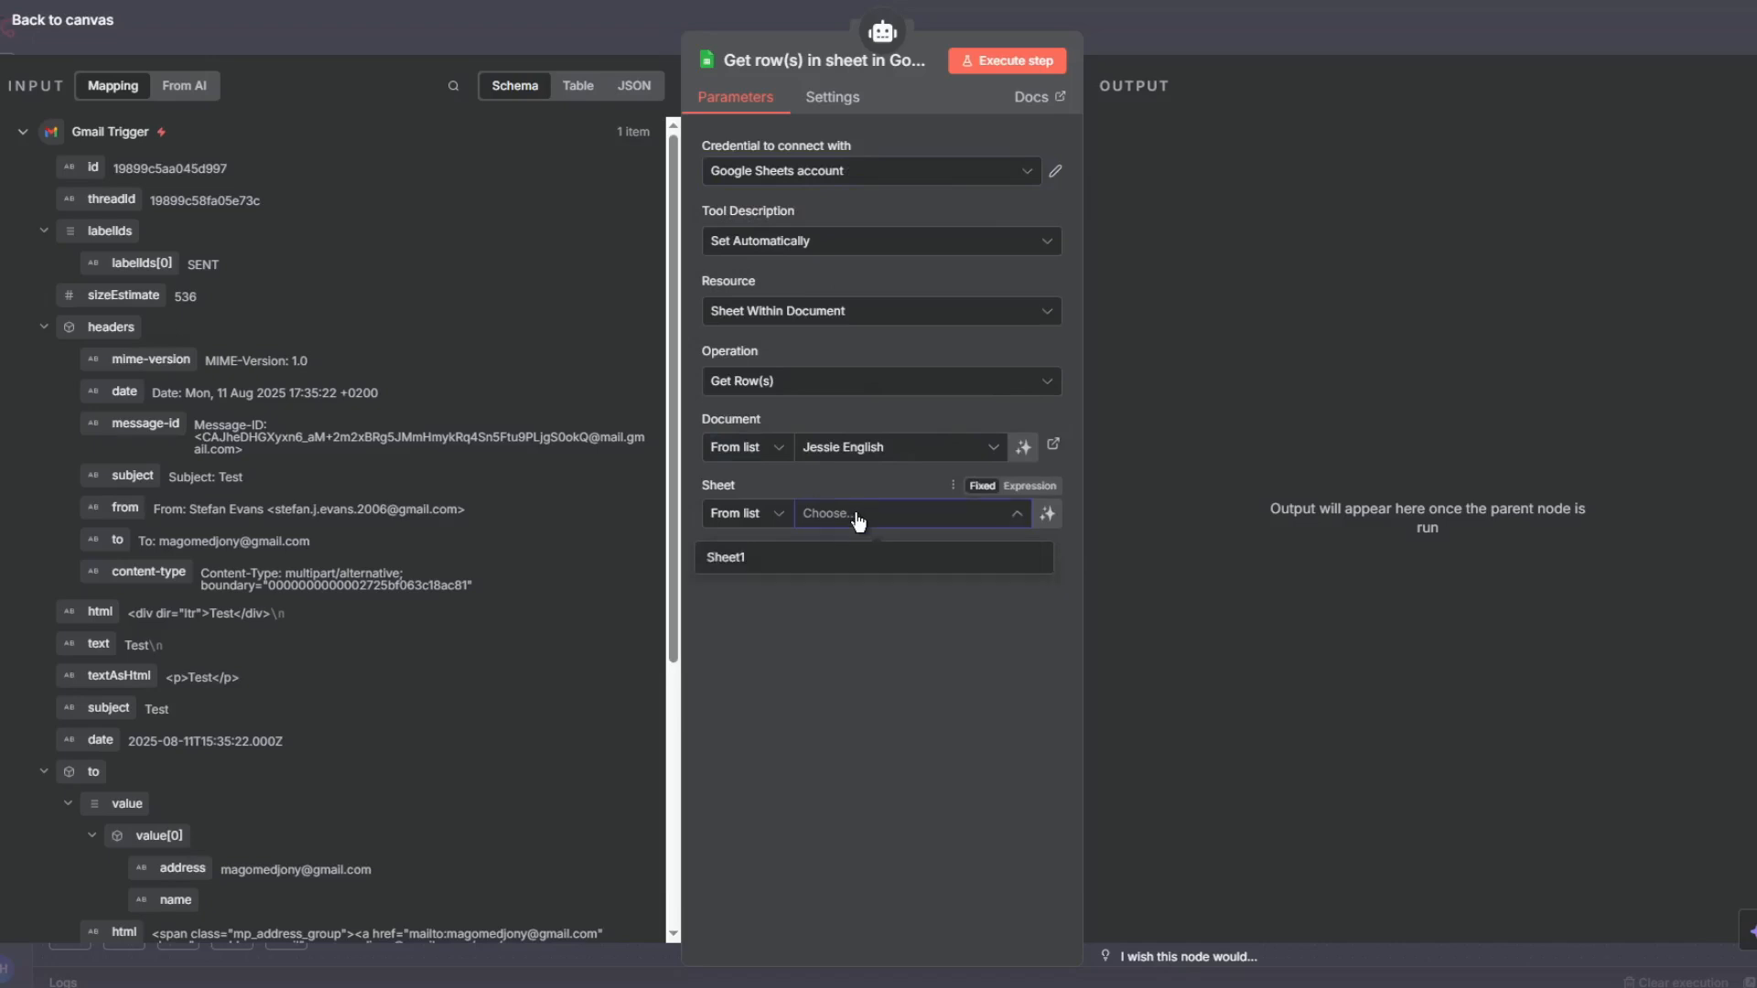
left_click(838, 552)
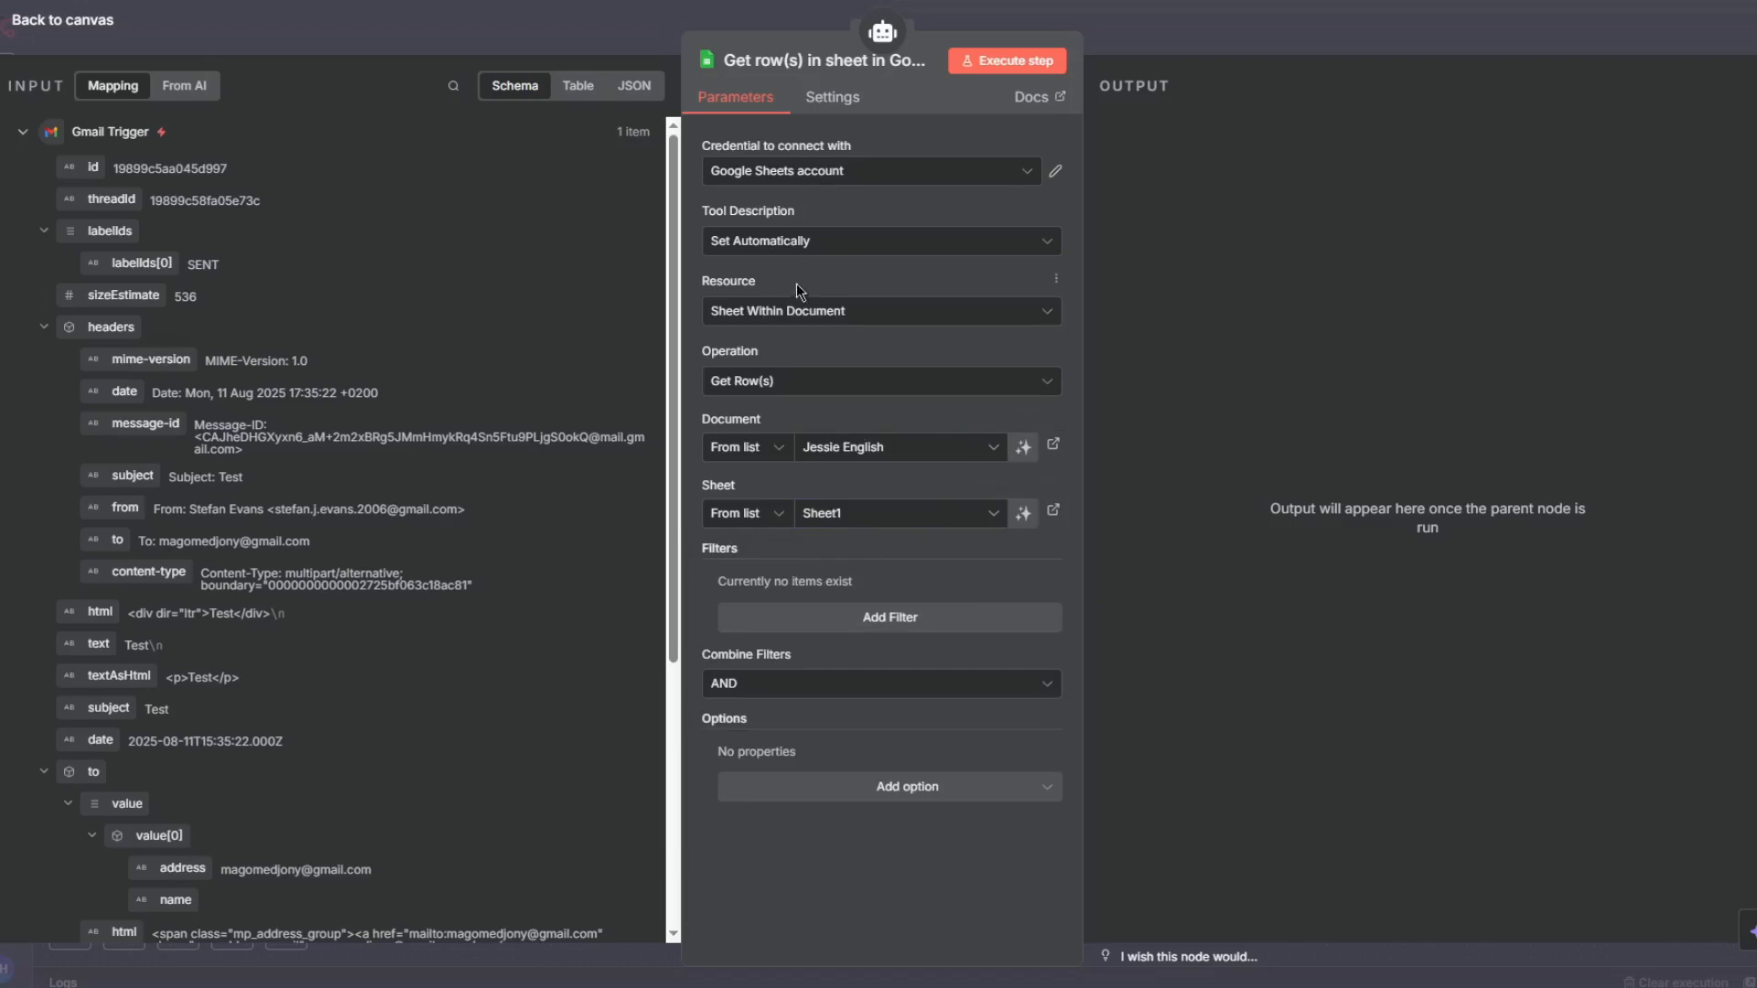
- Return to the canvas, place the Get rows node below the agent, and save the workflow
left_click(1238, 27)
left_click_drag(1358, 455, 1447, 632)
left_click(1483, 32)
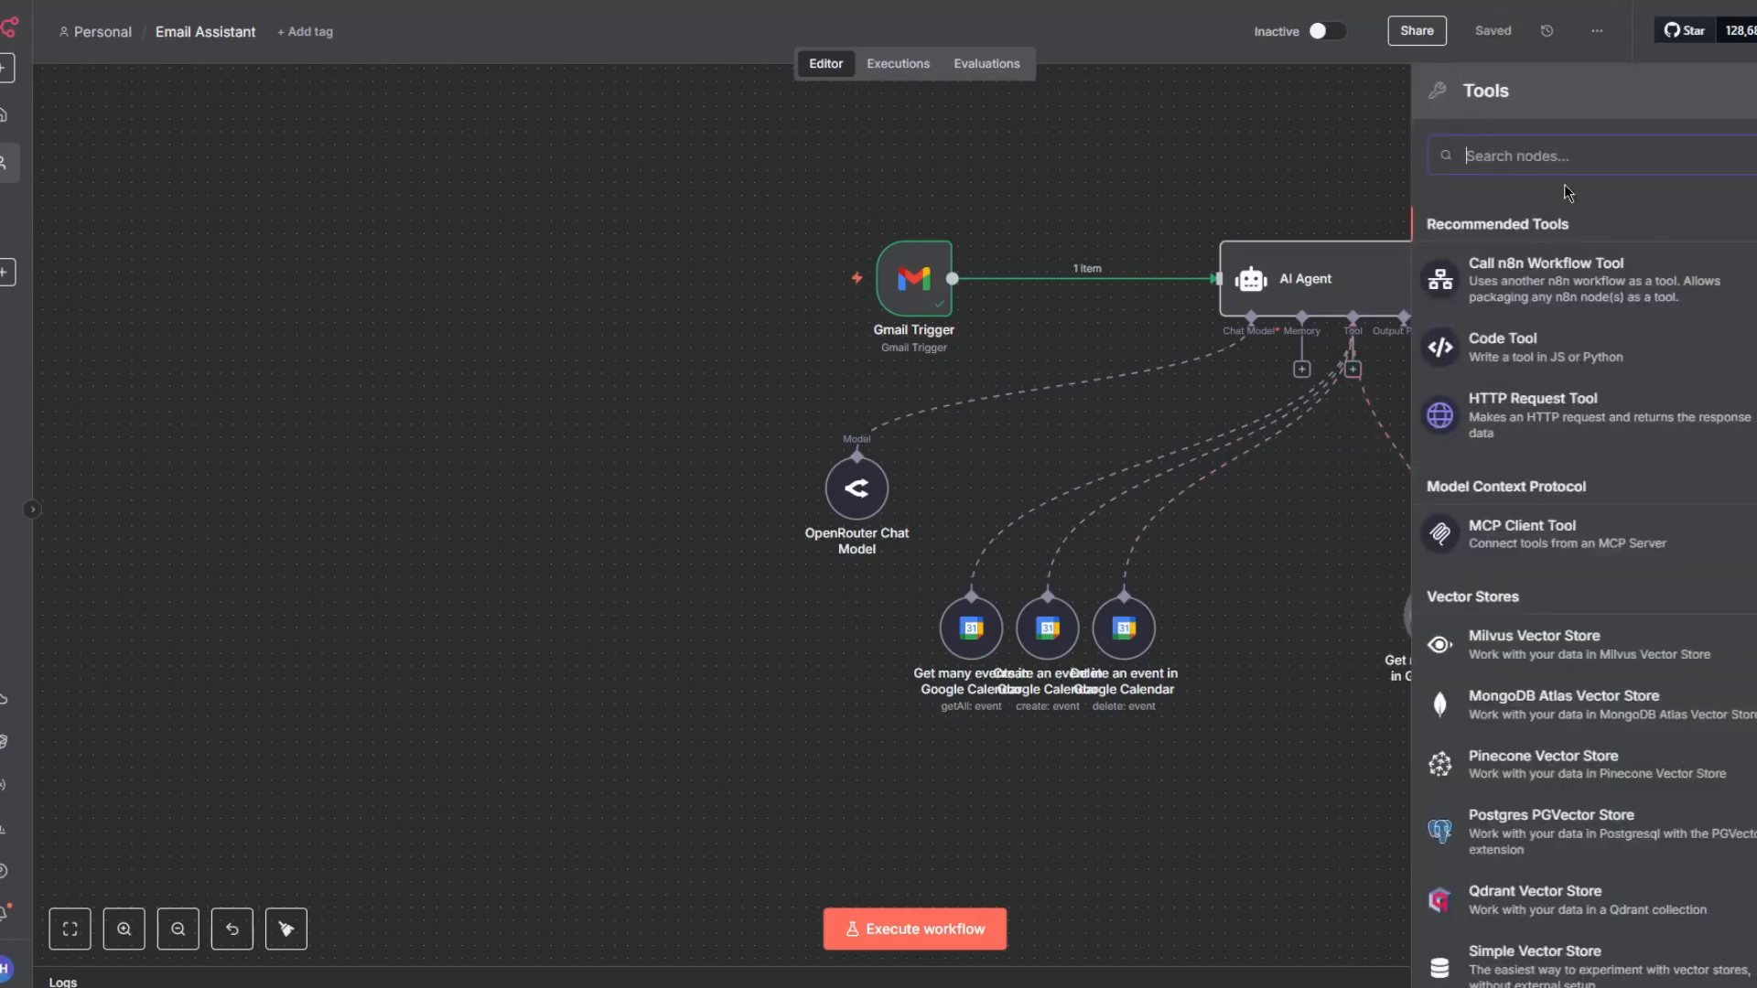
- Add another Google Sheets Tool to the agent and set its operation to Append or Update Row
type("googleh")
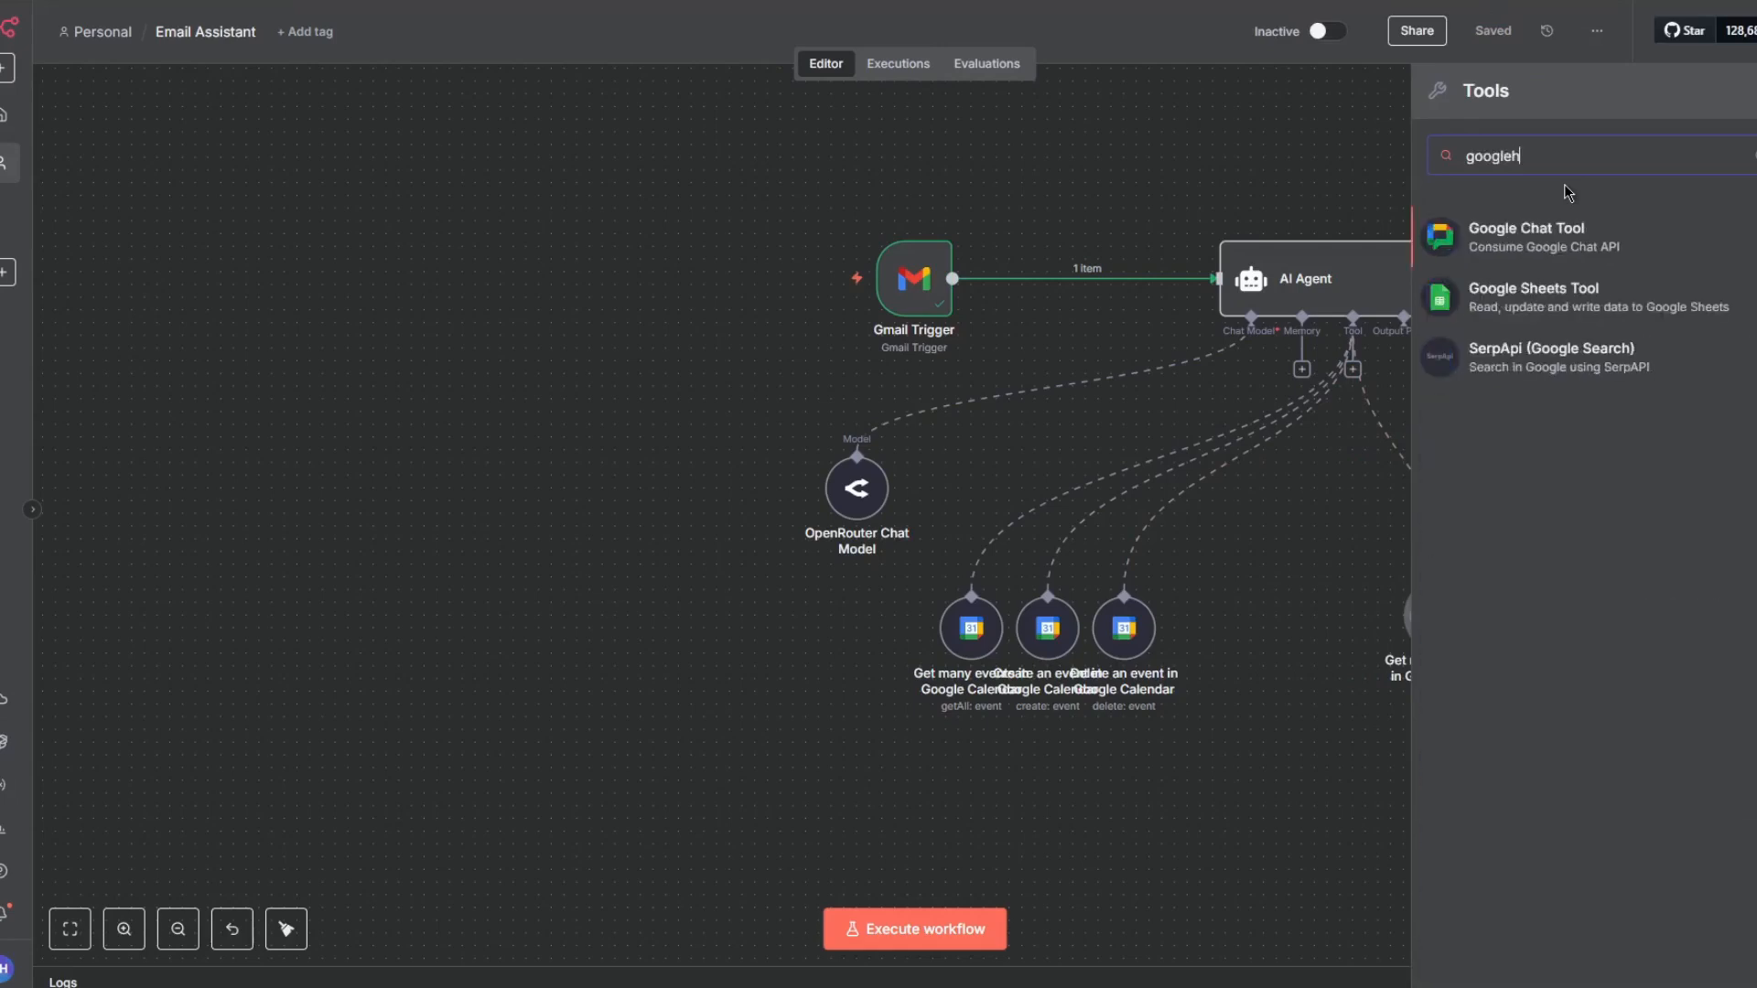
key("BackSpace")
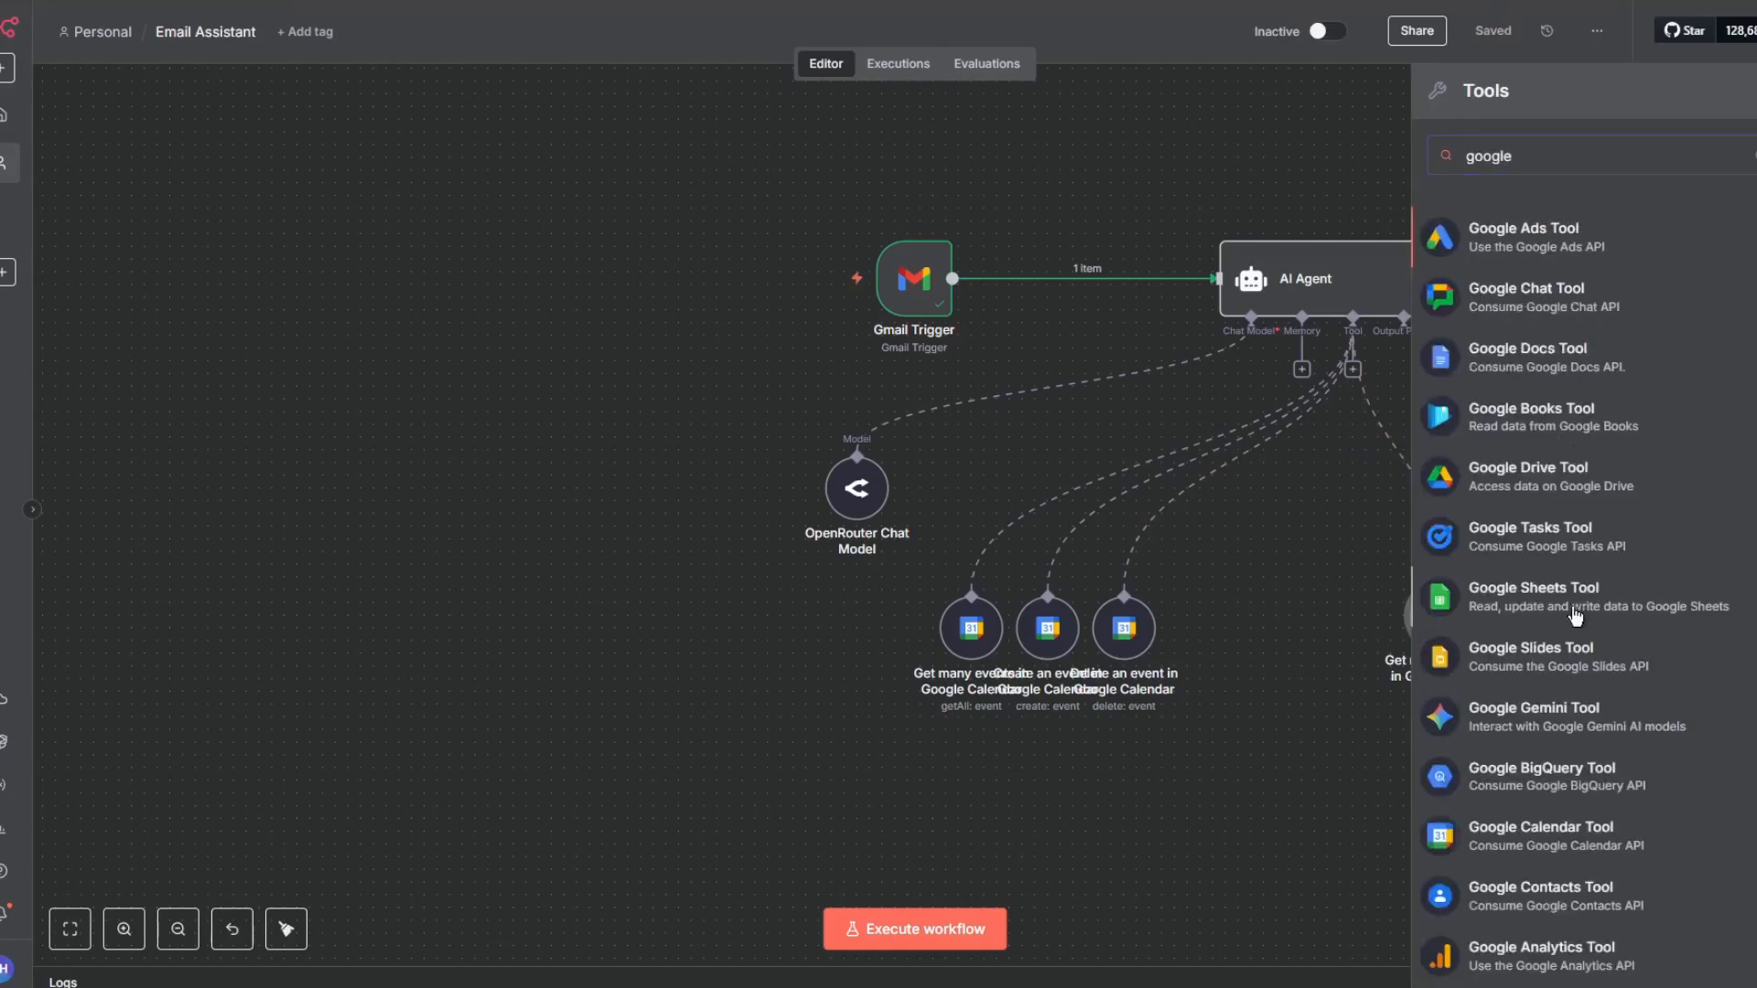
left_click(1534, 596)
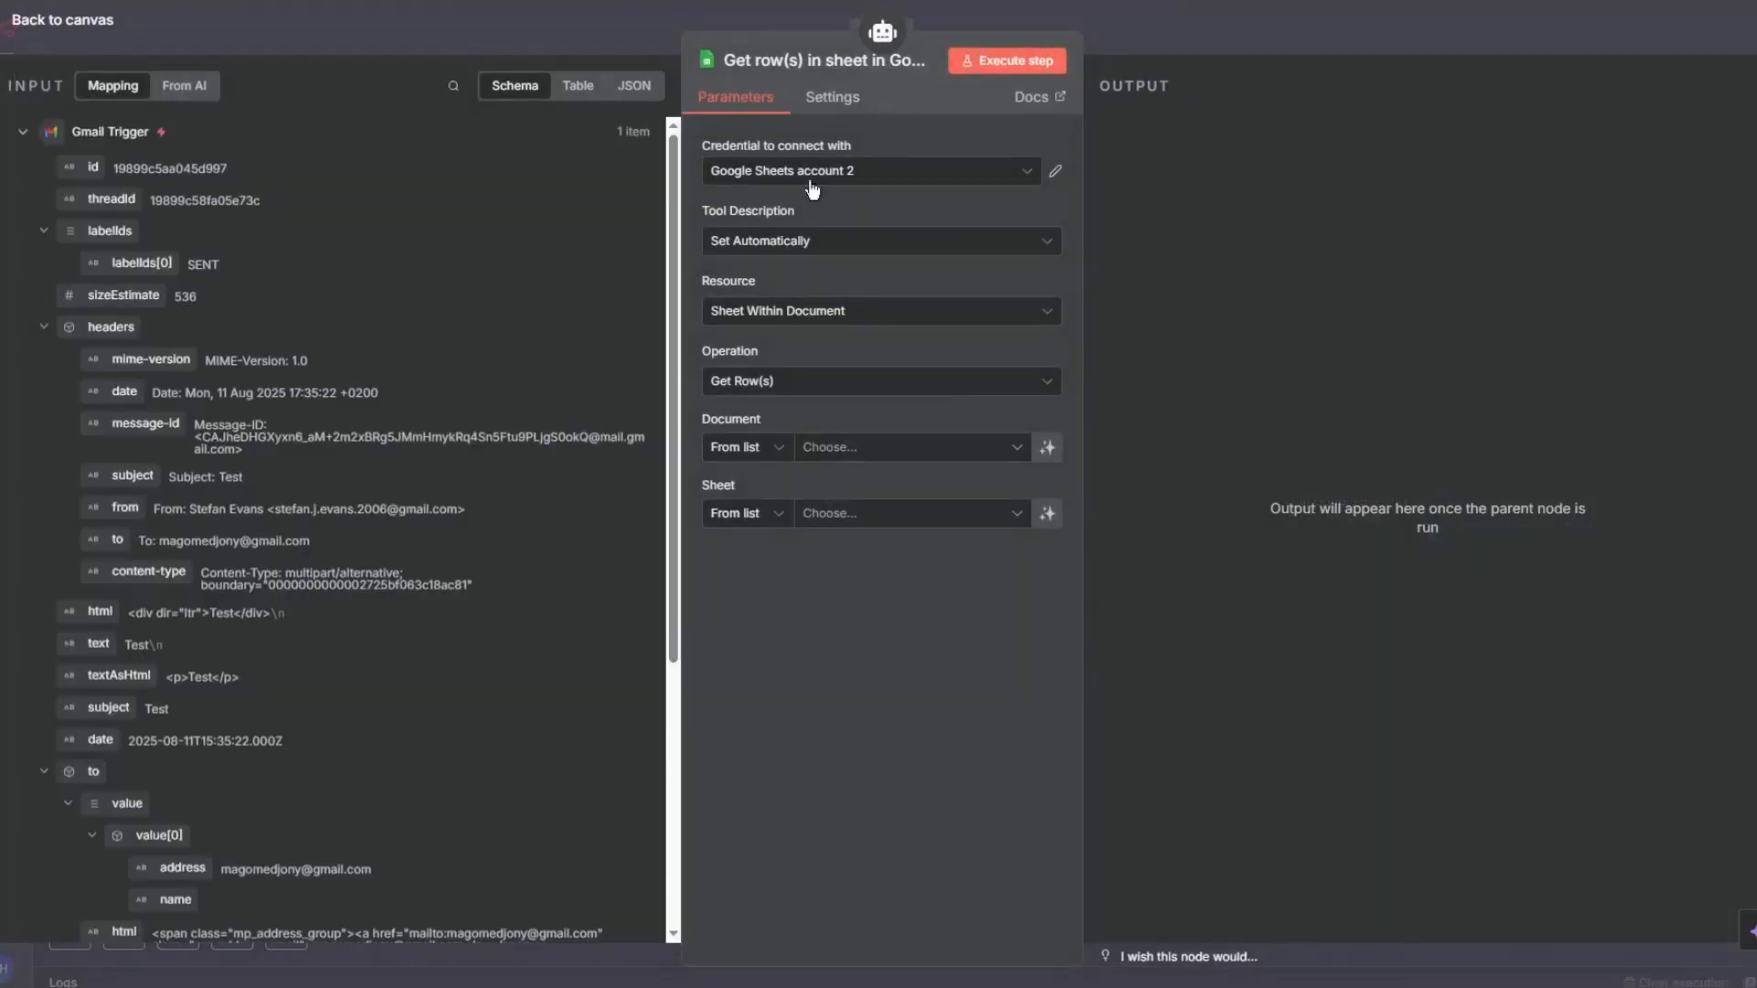
left_click(893, 392)
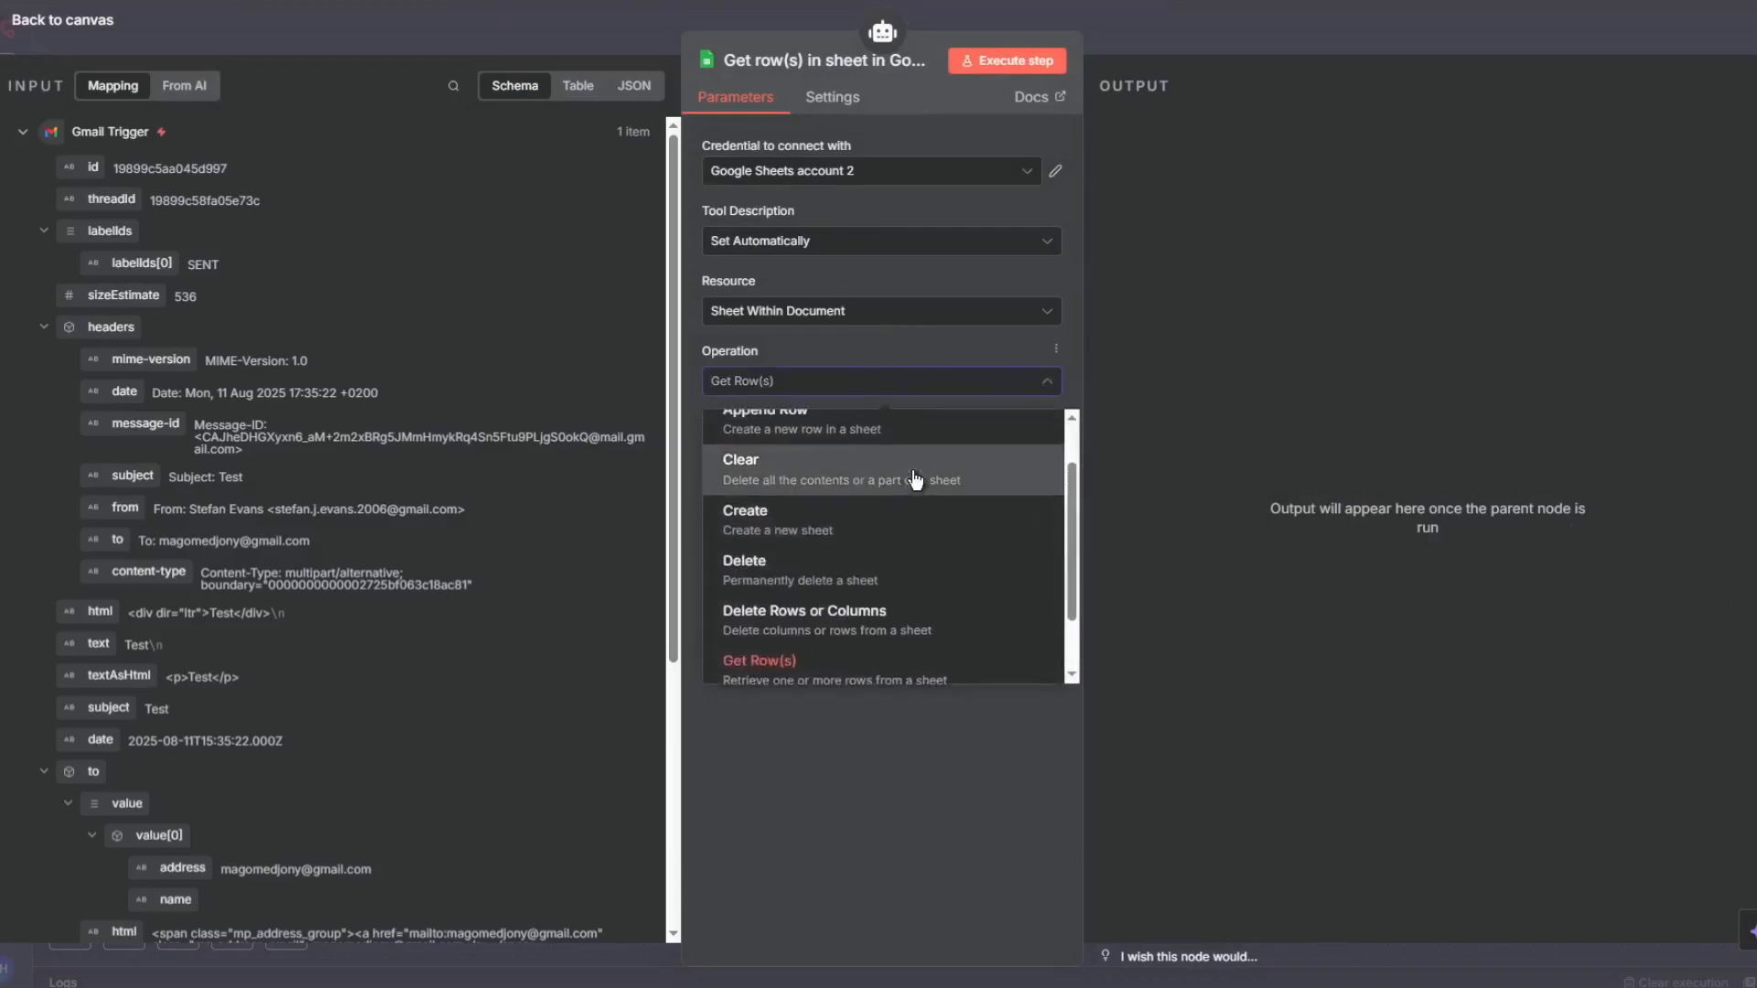
scroll(901, 458, "up", 2)
left_click(893, 426)
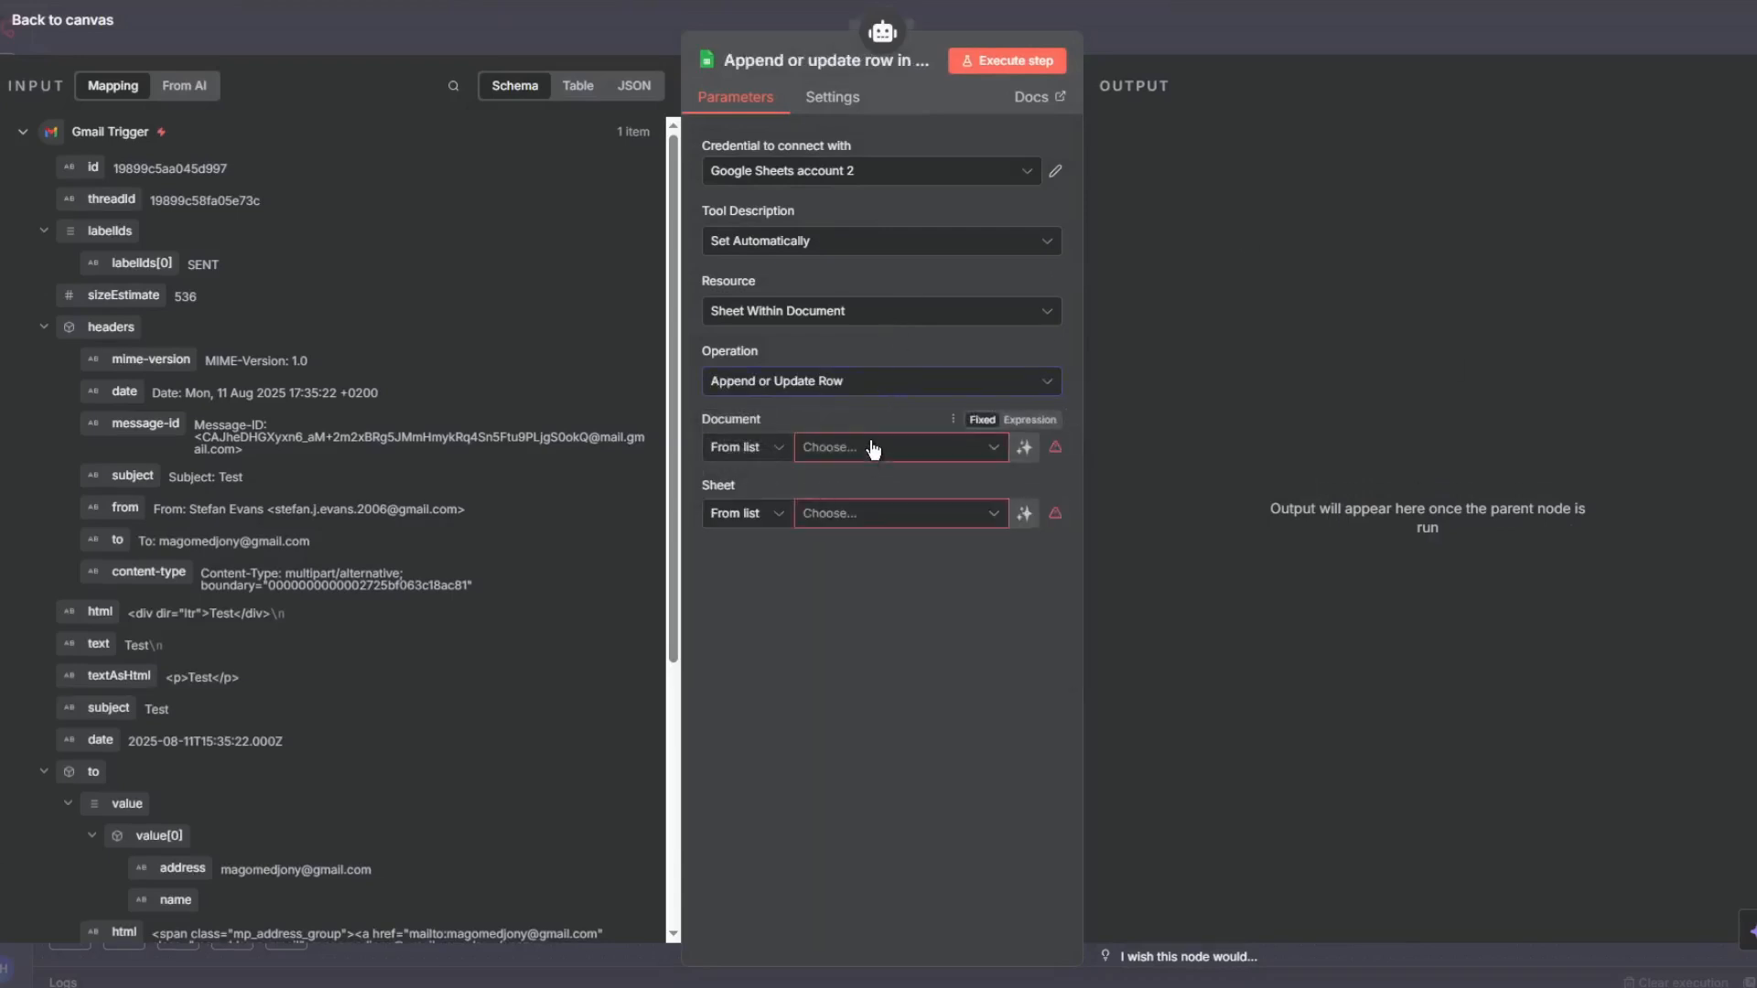
- Point the append tool at Sheet1 of the Jessie English document using the Google Sheets account credential
left_click(869, 447)
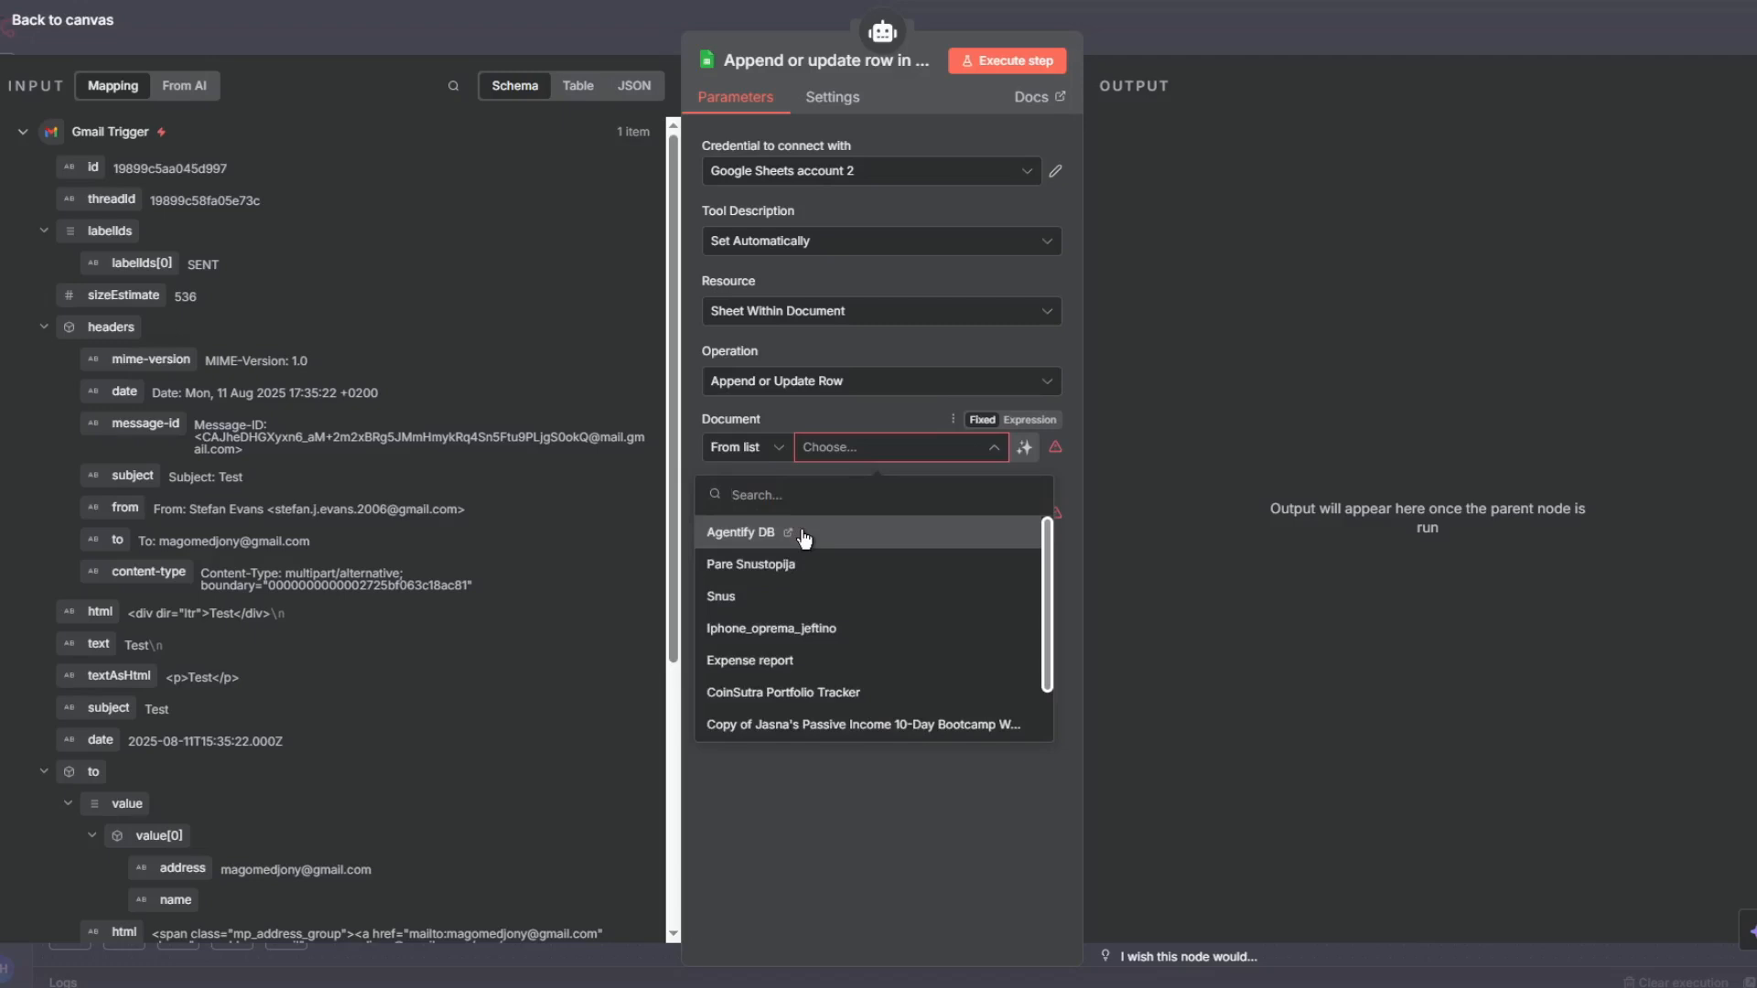
left_click(918, 172)
left_click(872, 229)
left_click(961, 447)
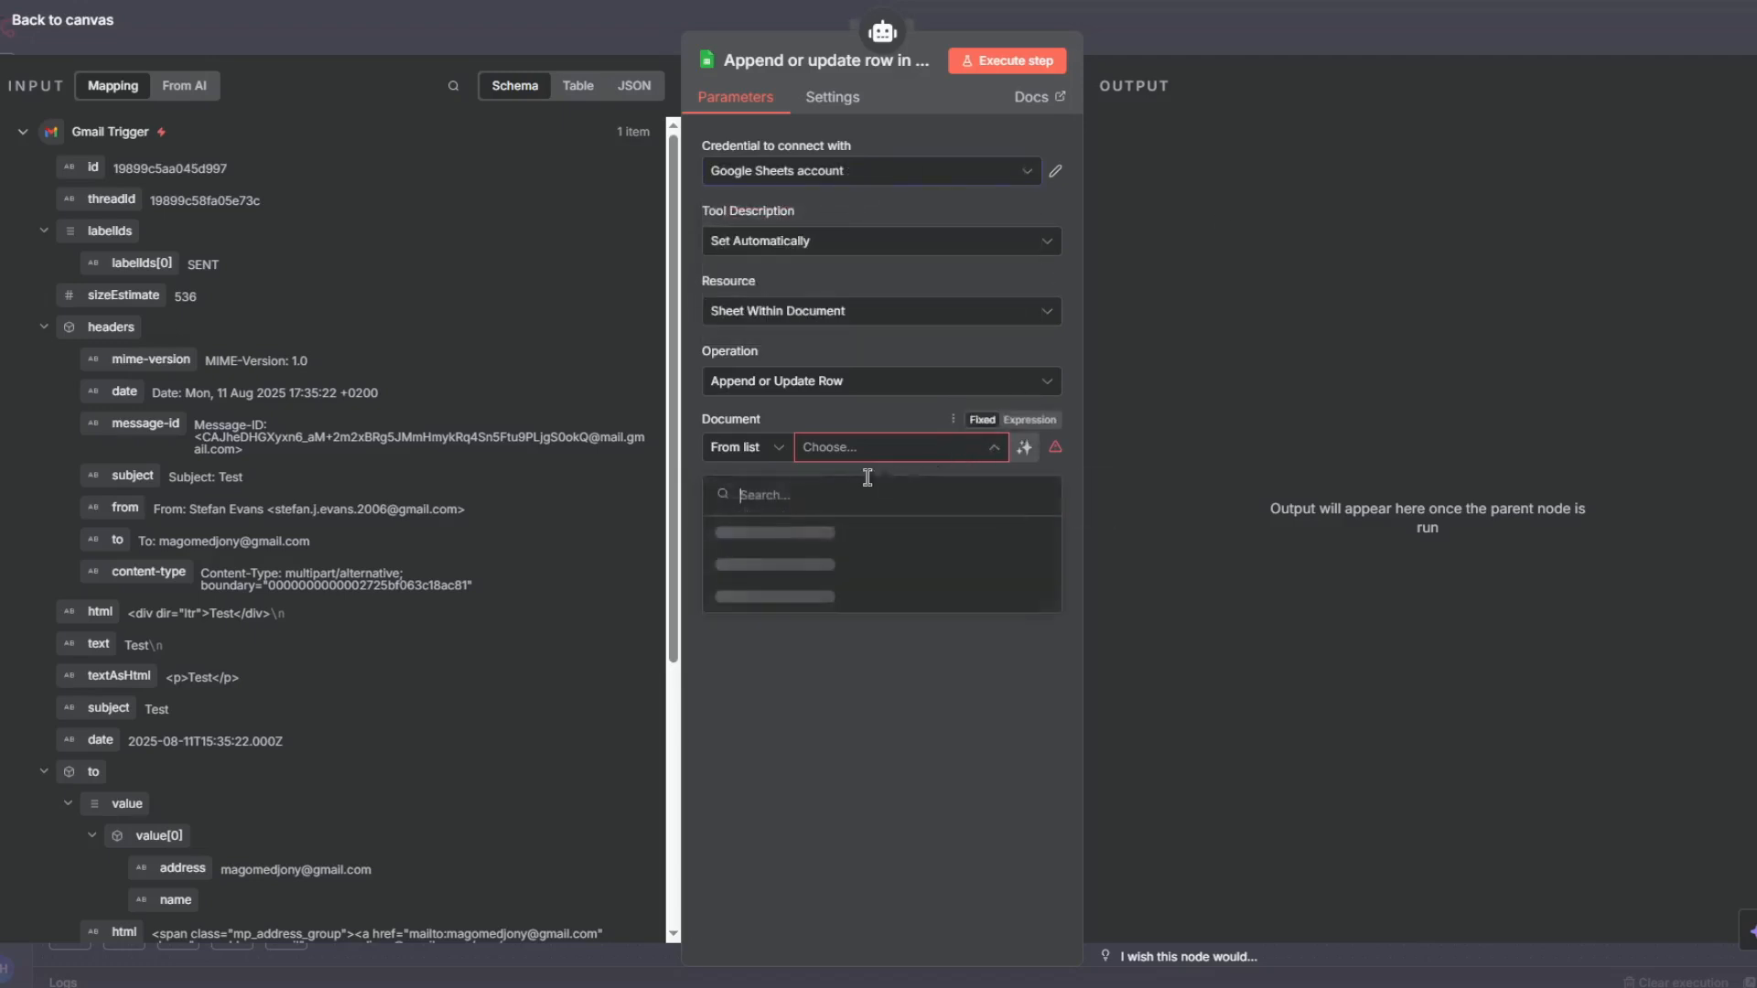
left_click(817, 549)
left_click(851, 515)
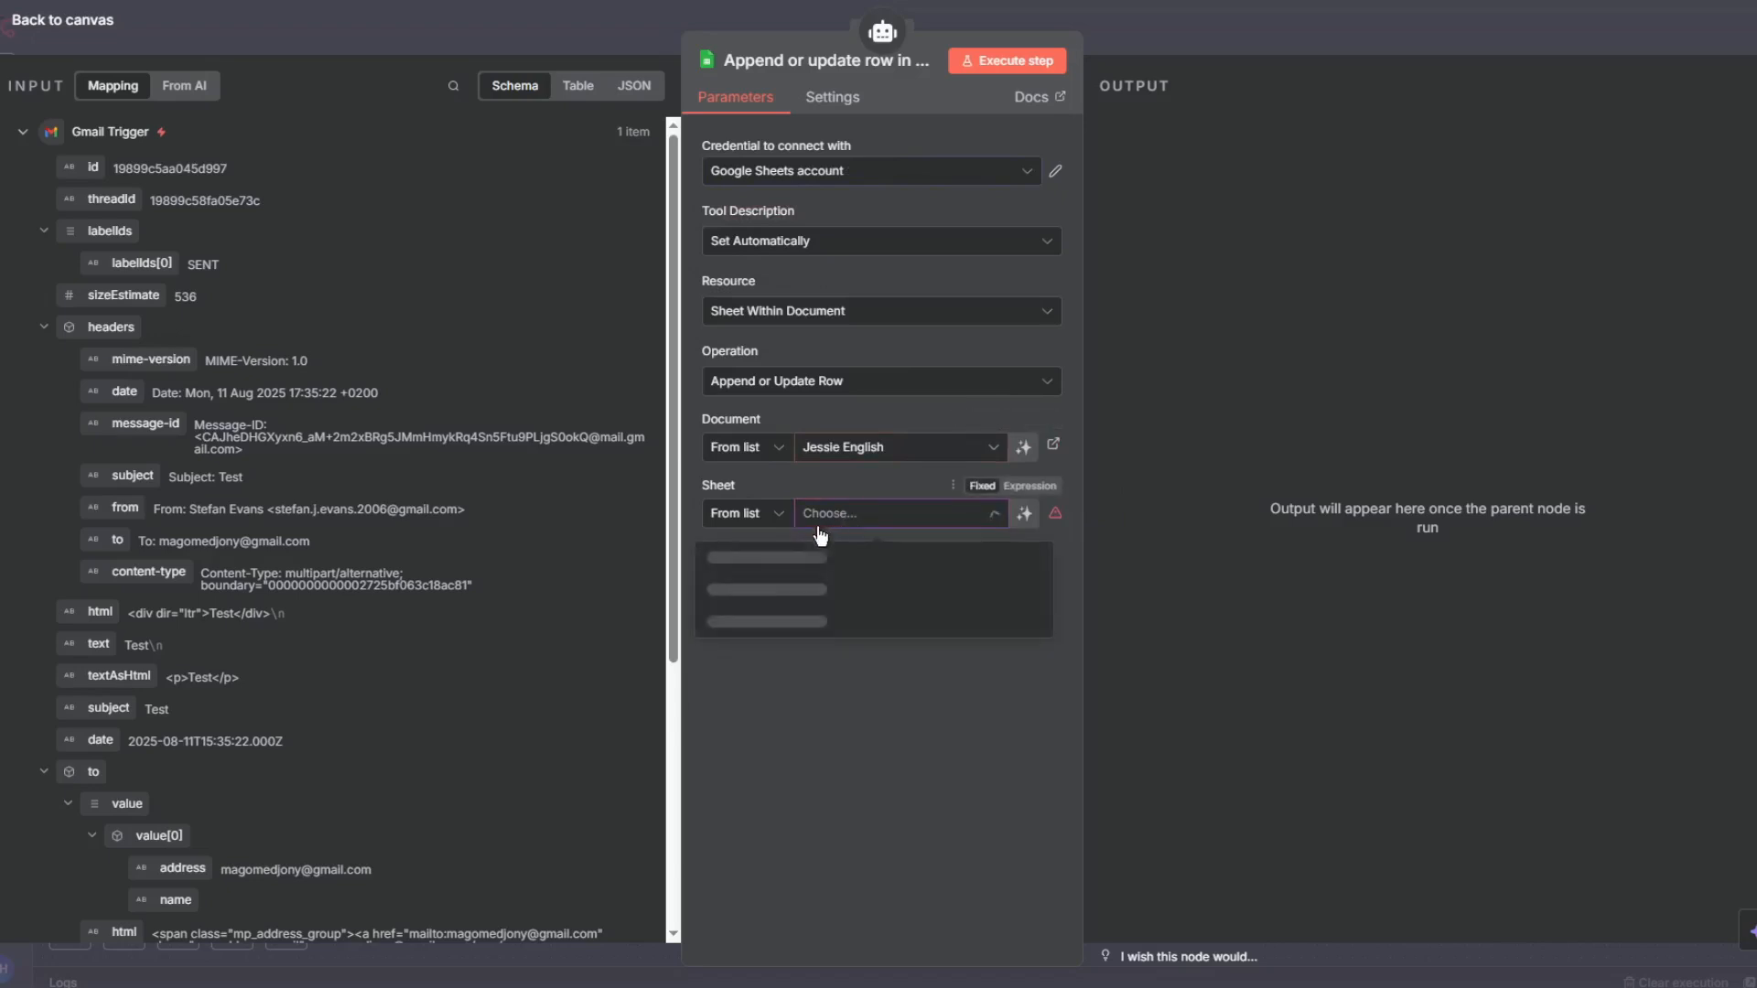
left_click(807, 564)
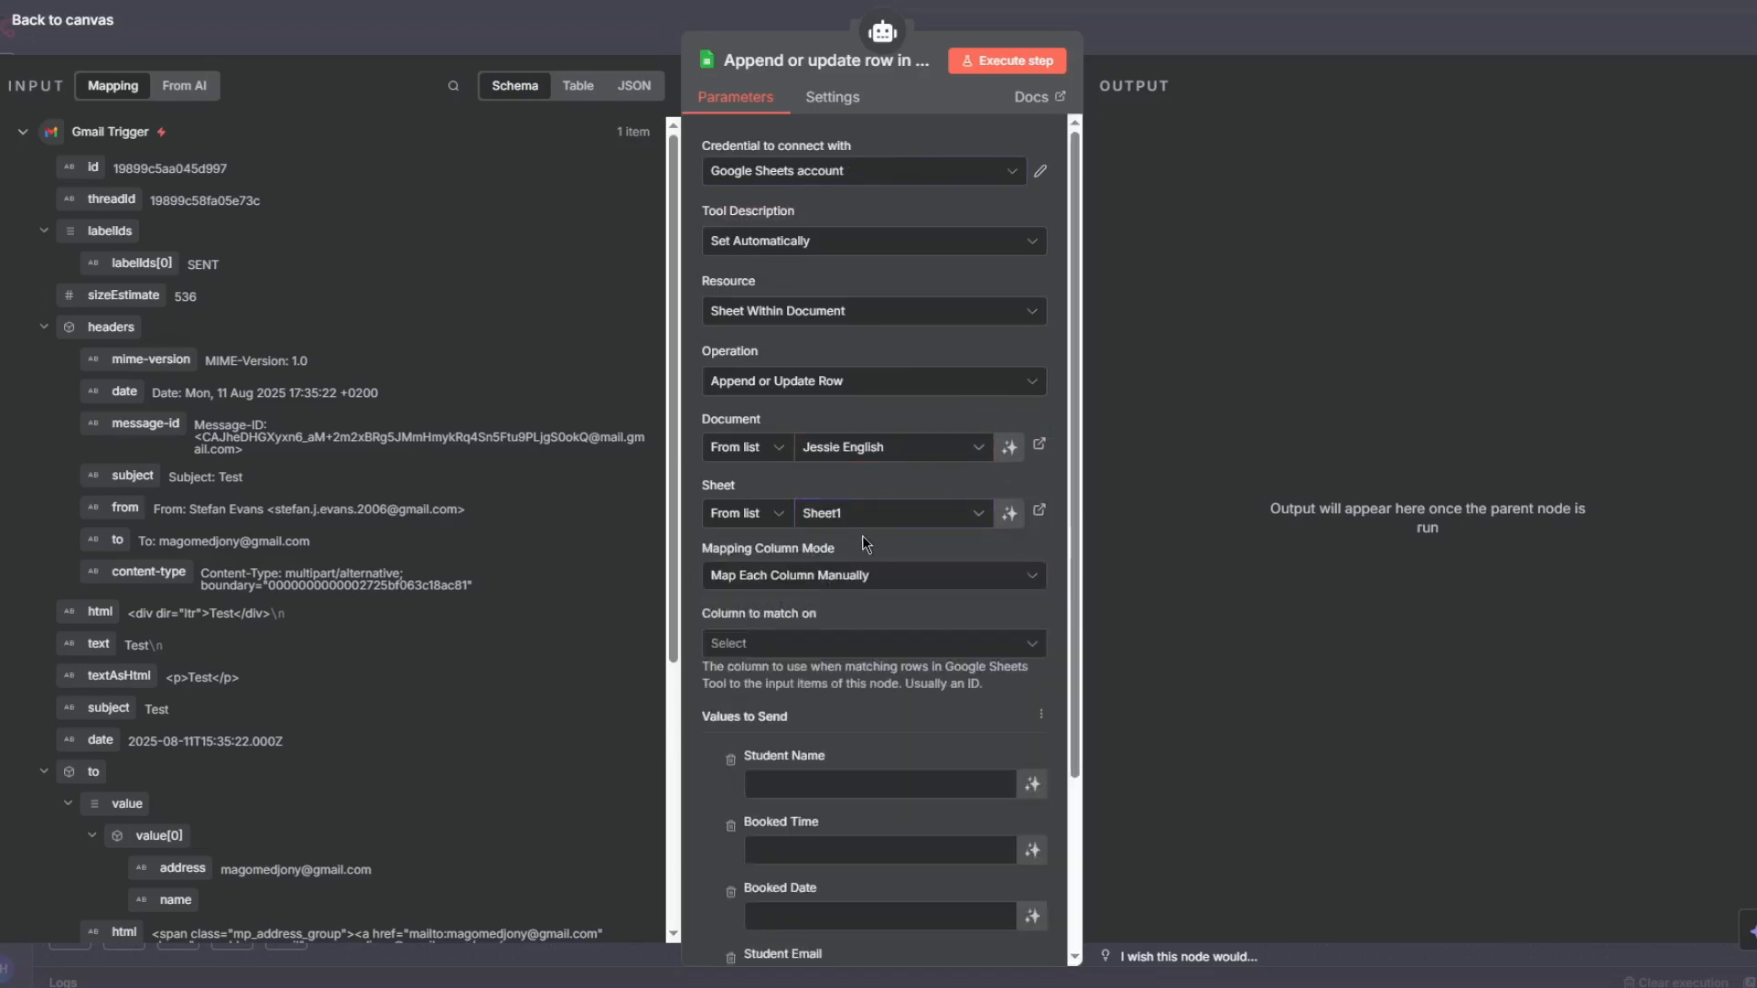
- Match rows on Student Name and let the model define Student Name, Booked Time, Booked Date and Student Email
scroll(869, 553, "down", 2)
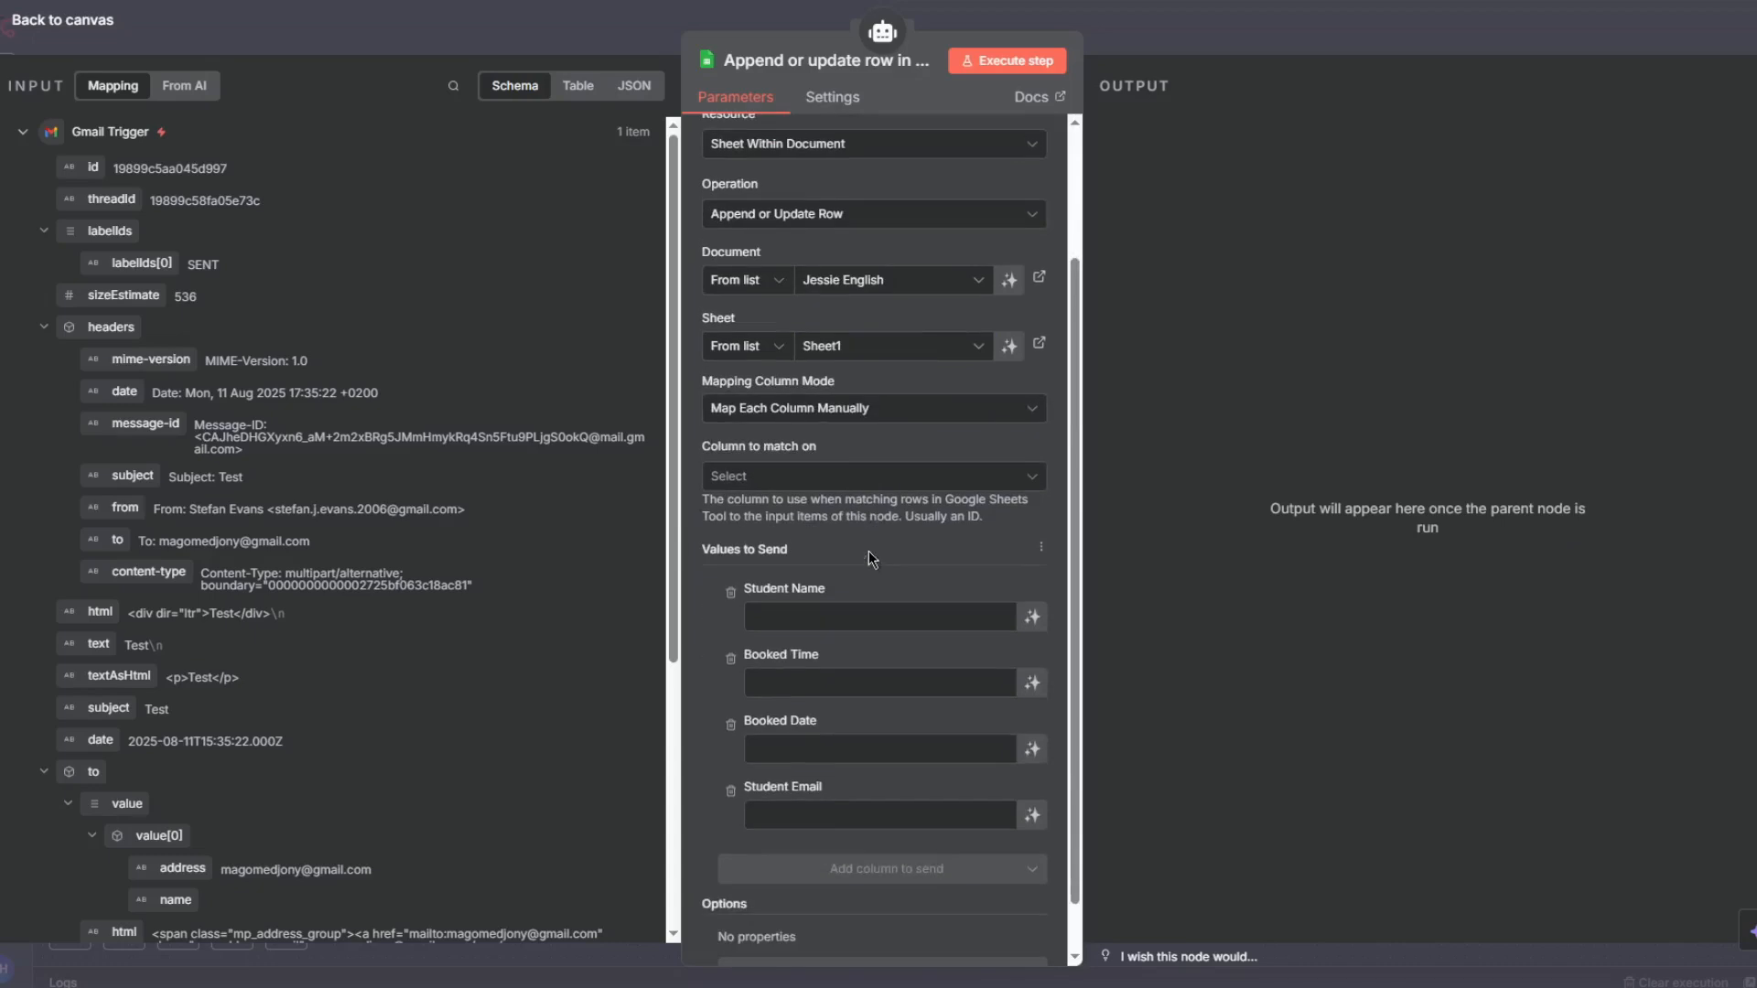
left_click(740, 472)
left_click(769, 529)
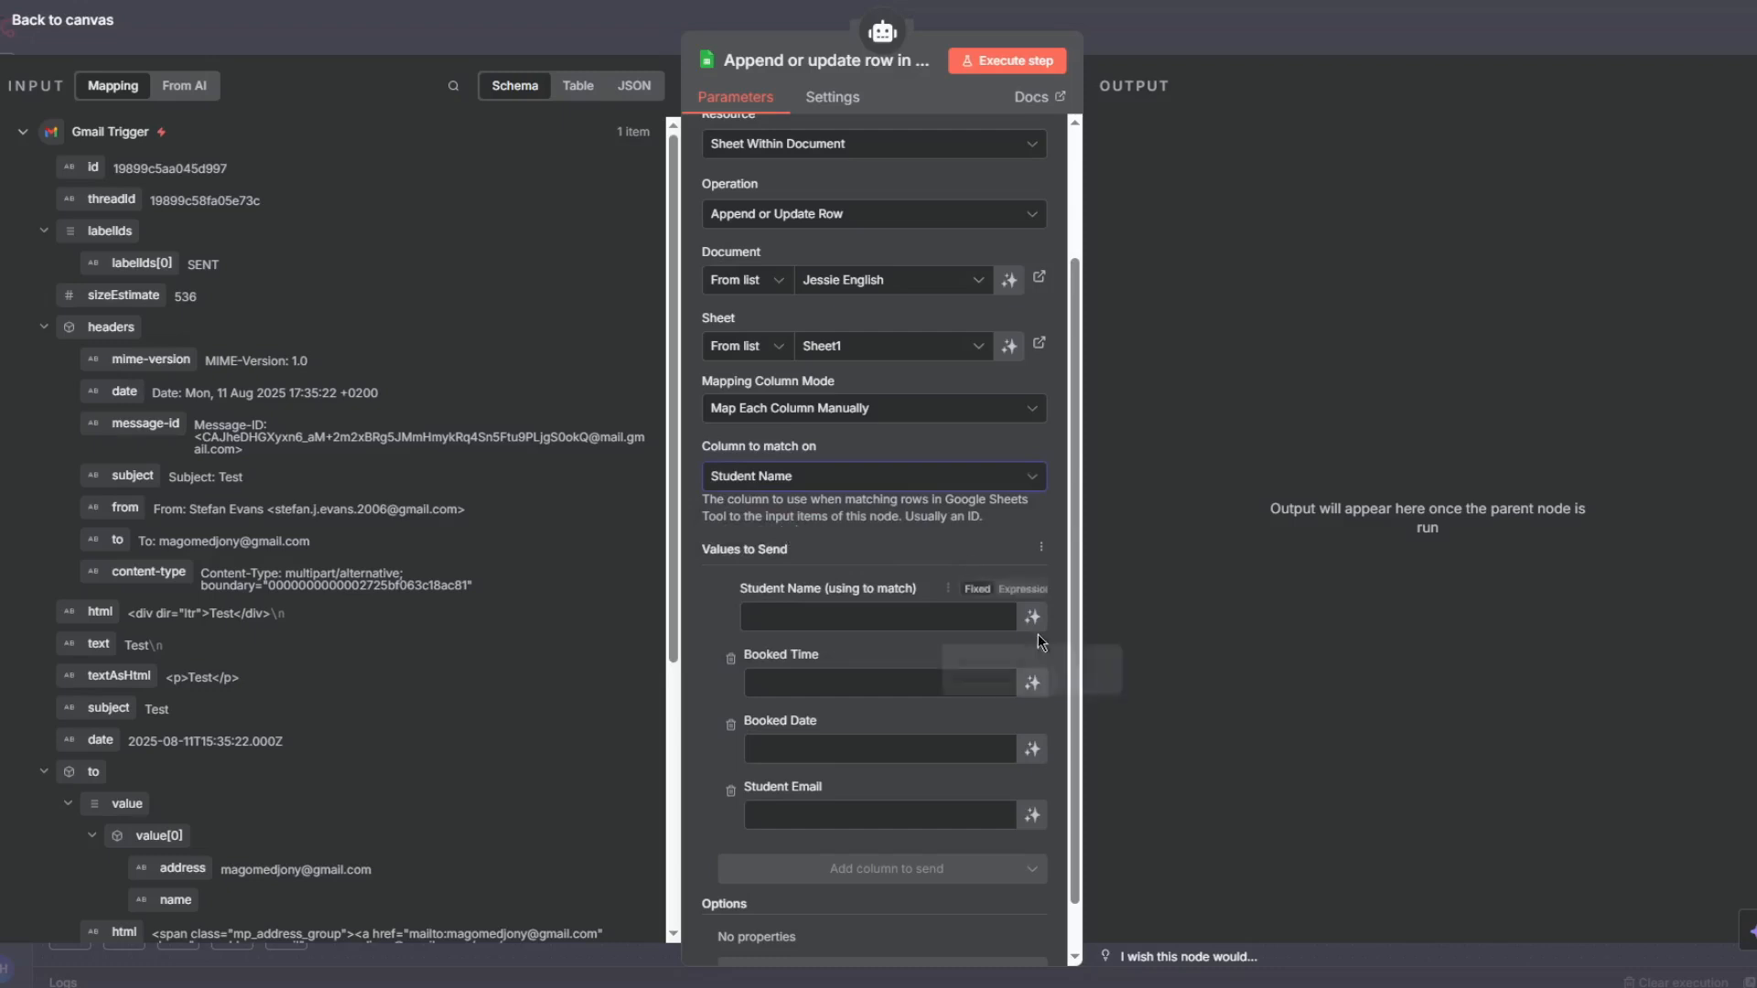
left_click(1032, 710)
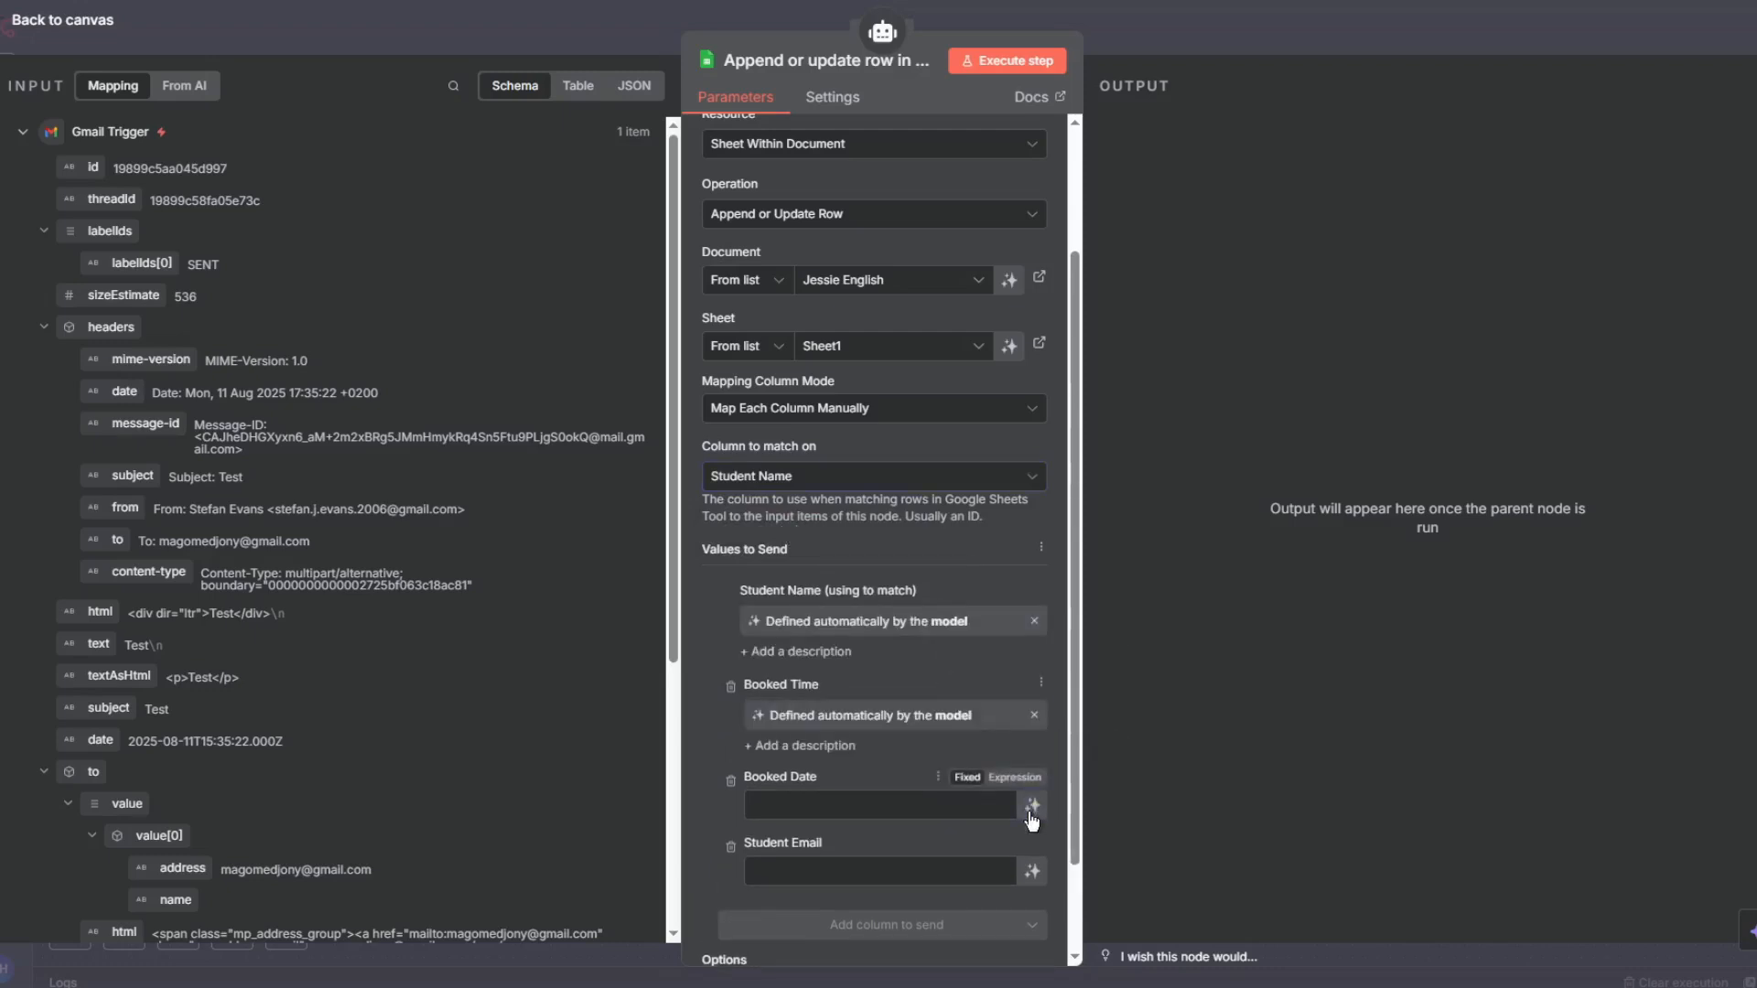
left_click(1032, 807)
left_click(1034, 903)
scroll(1061, 549, "down", 2)
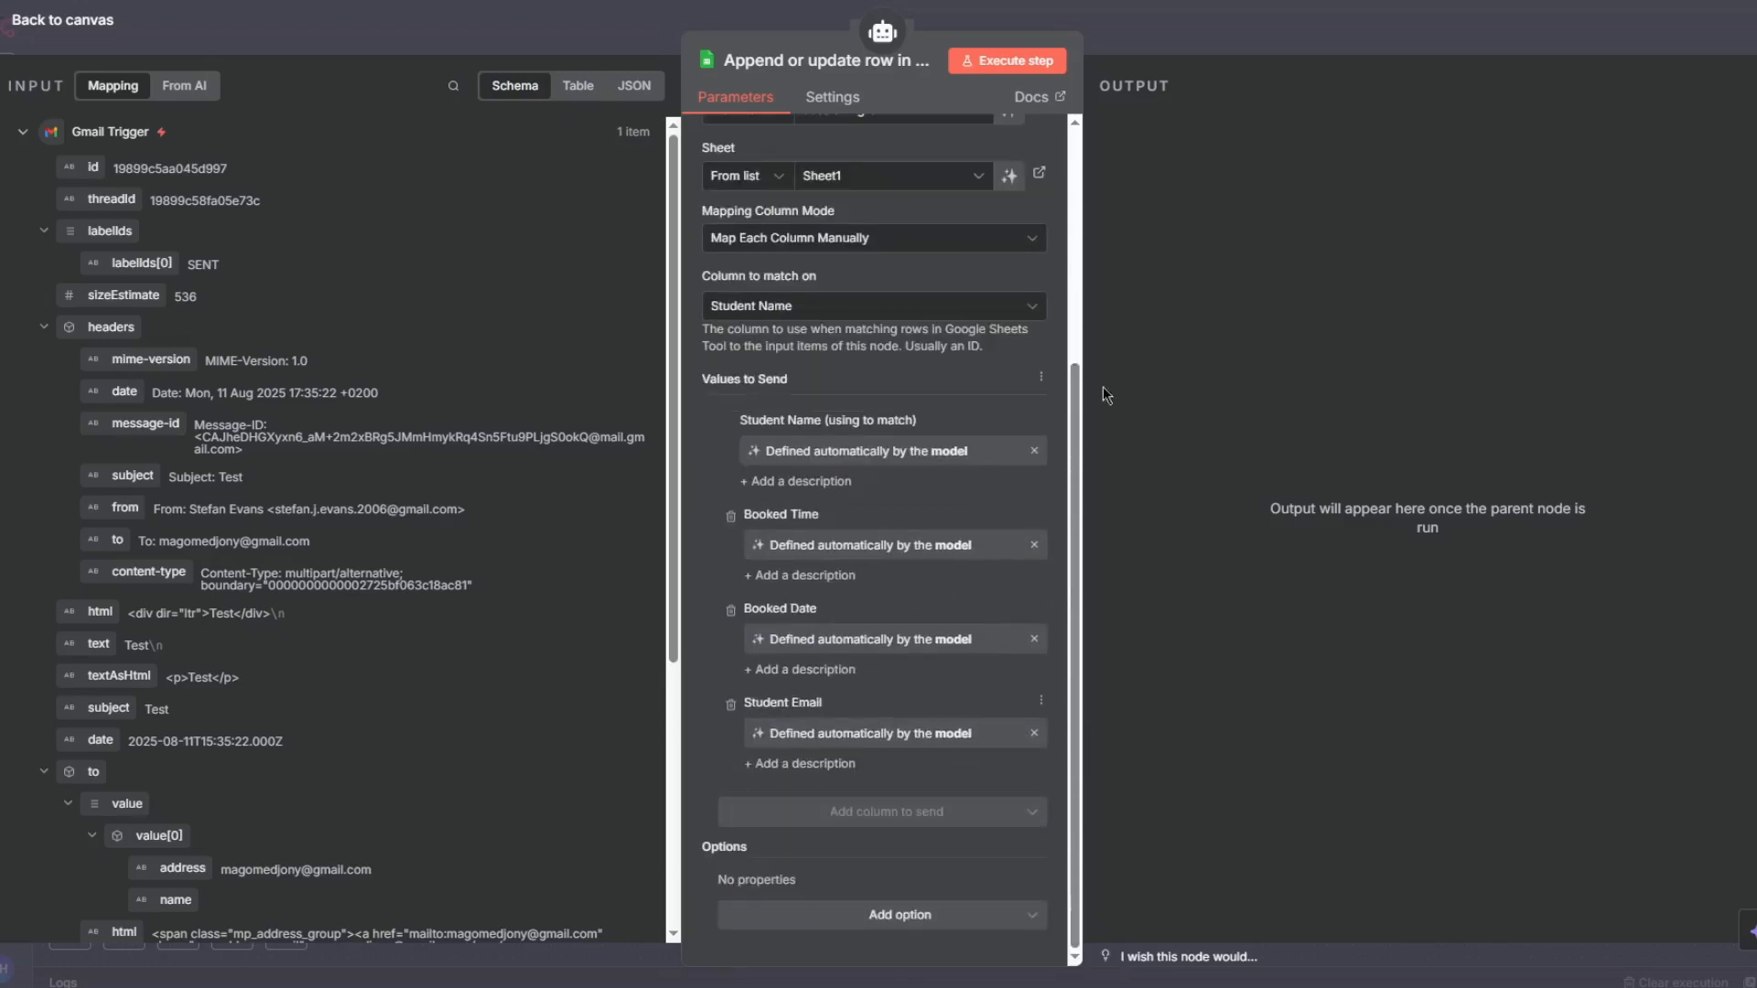
- Return to the canvas and place the Append or Update node beside the Get rows node
left_click(1213, 55)
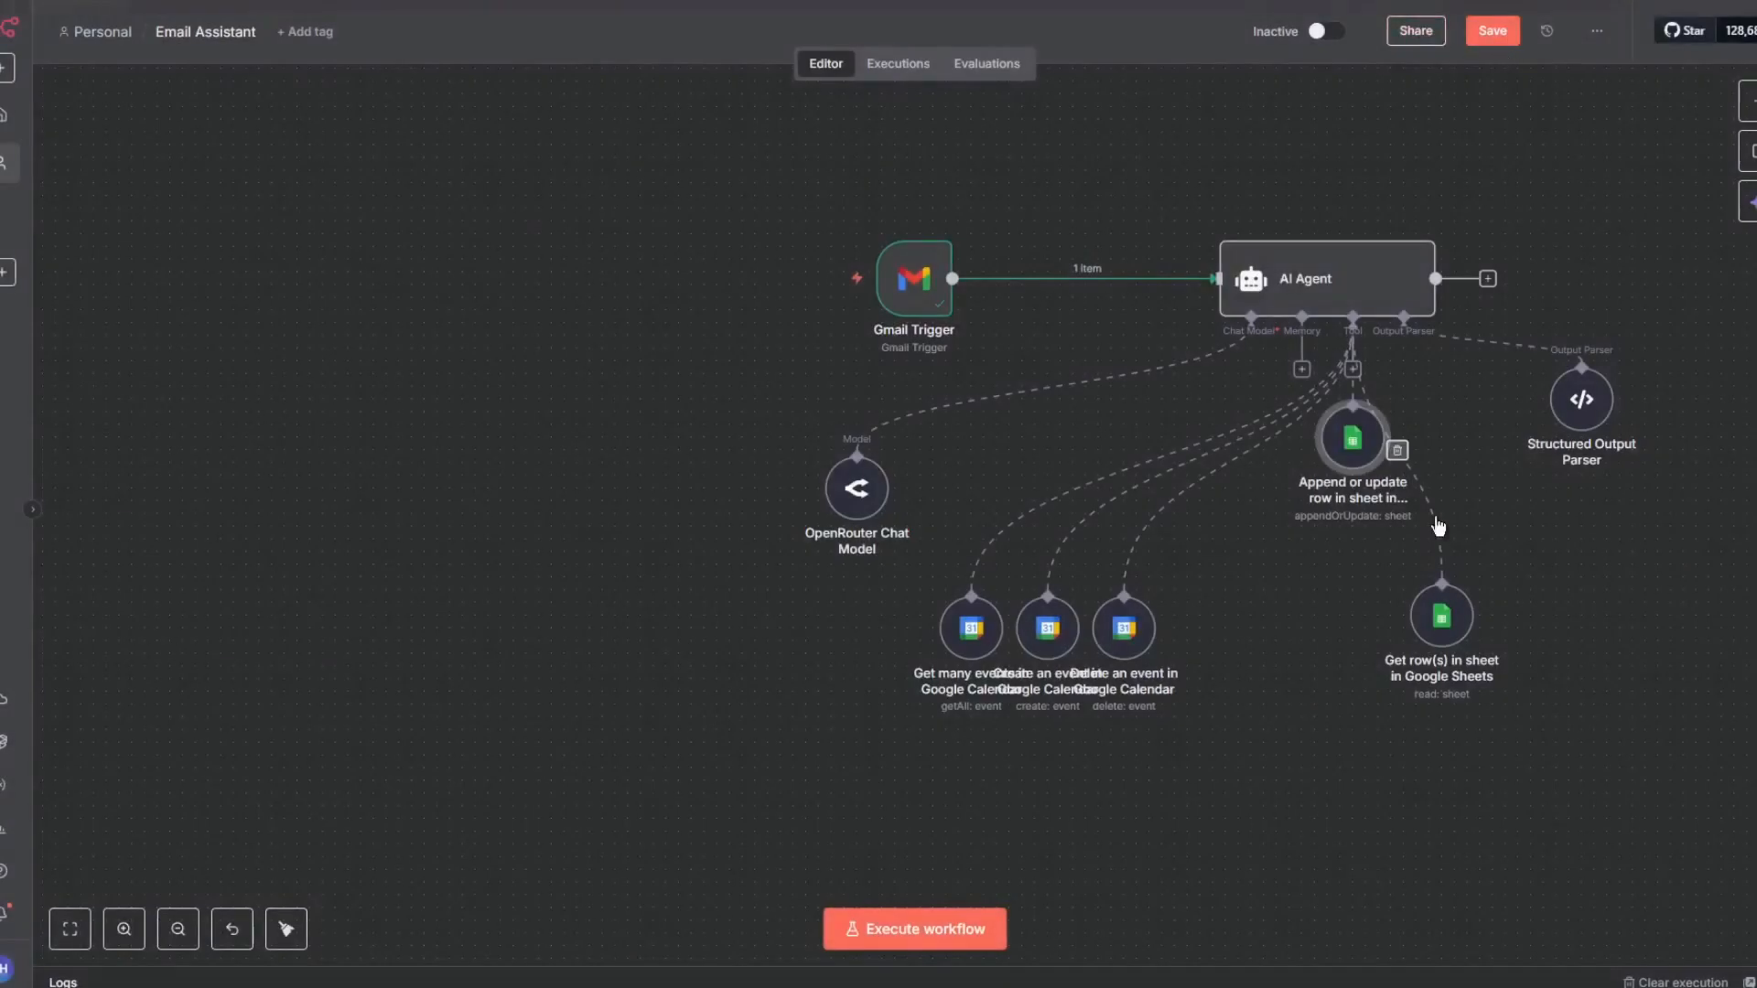
left_click_drag(1353, 460, 1366, 635)
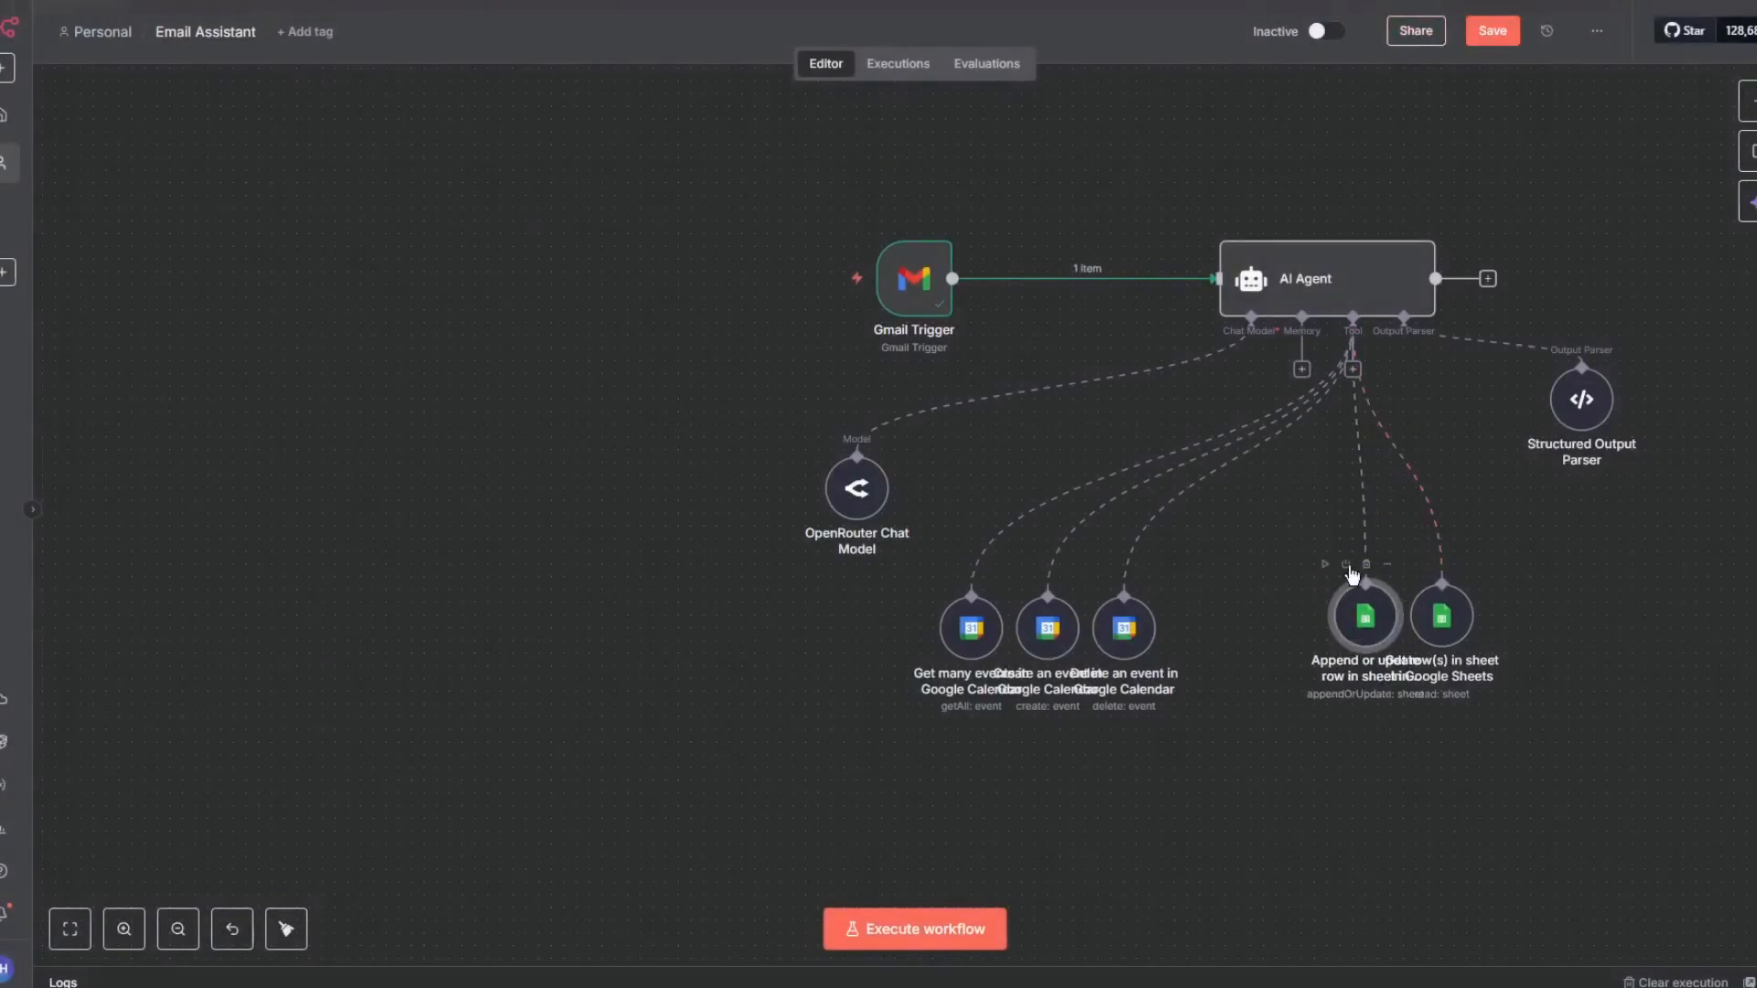
- Add a third Google Sheets Tool to the agent and set its operation to Delete
left_click(1351, 370)
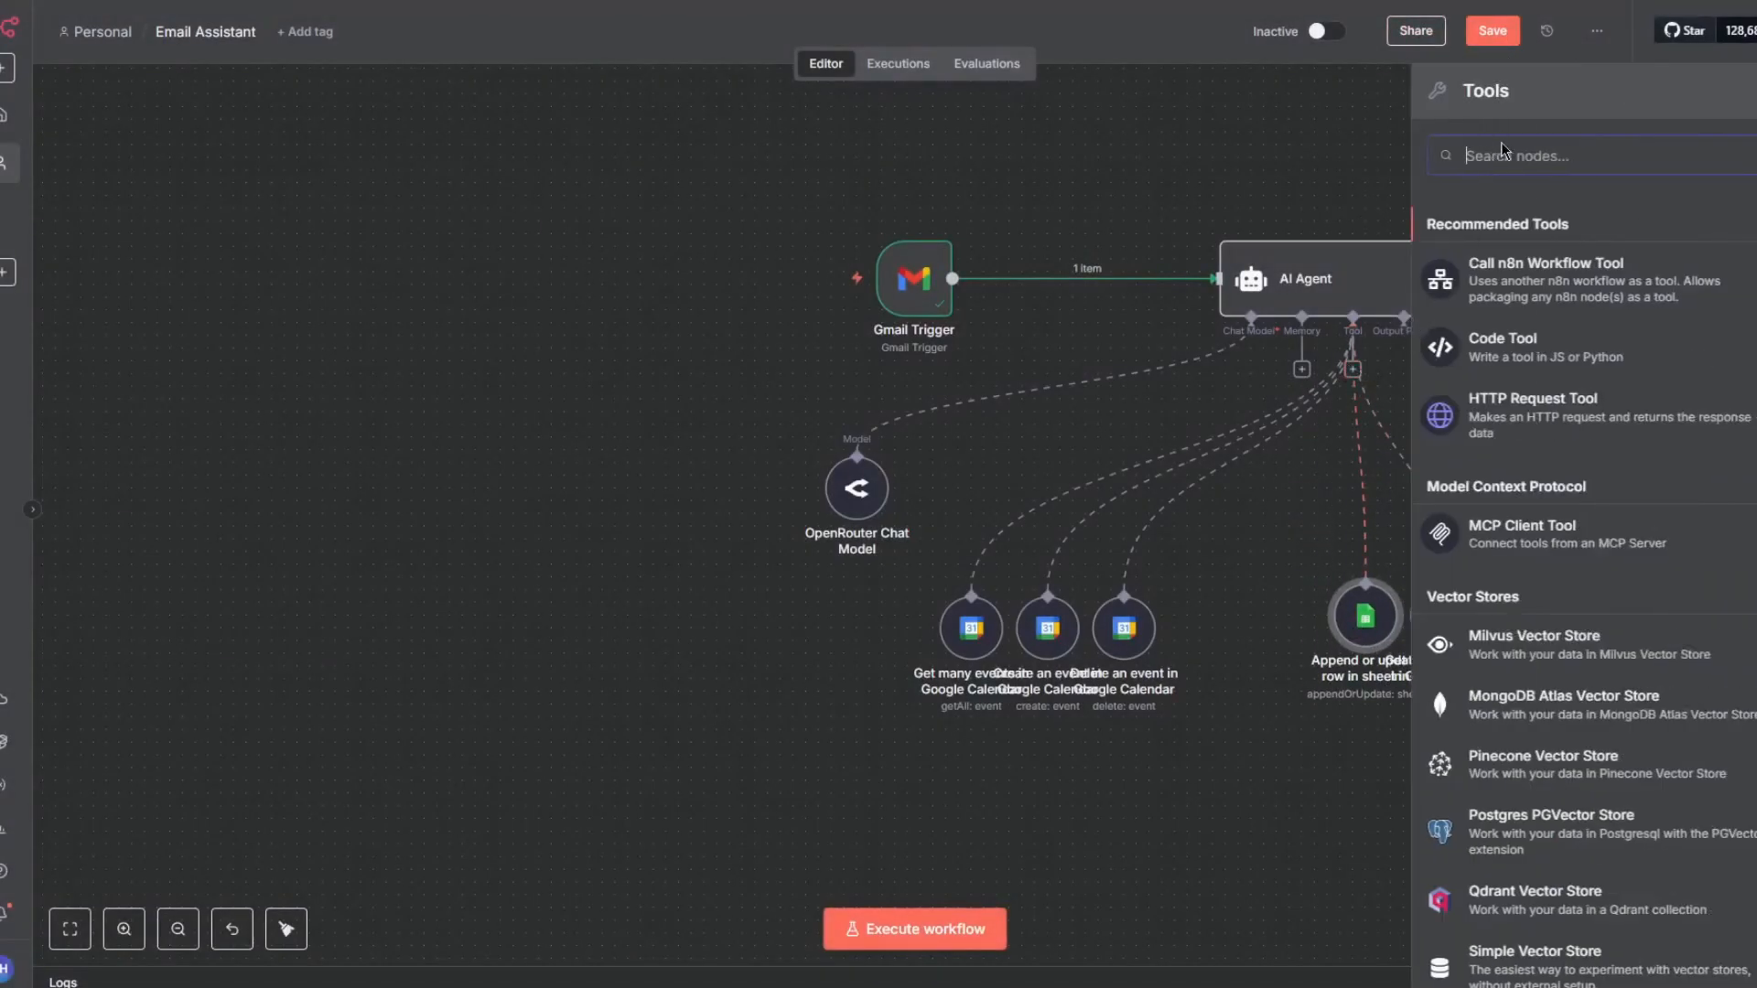
type("google")
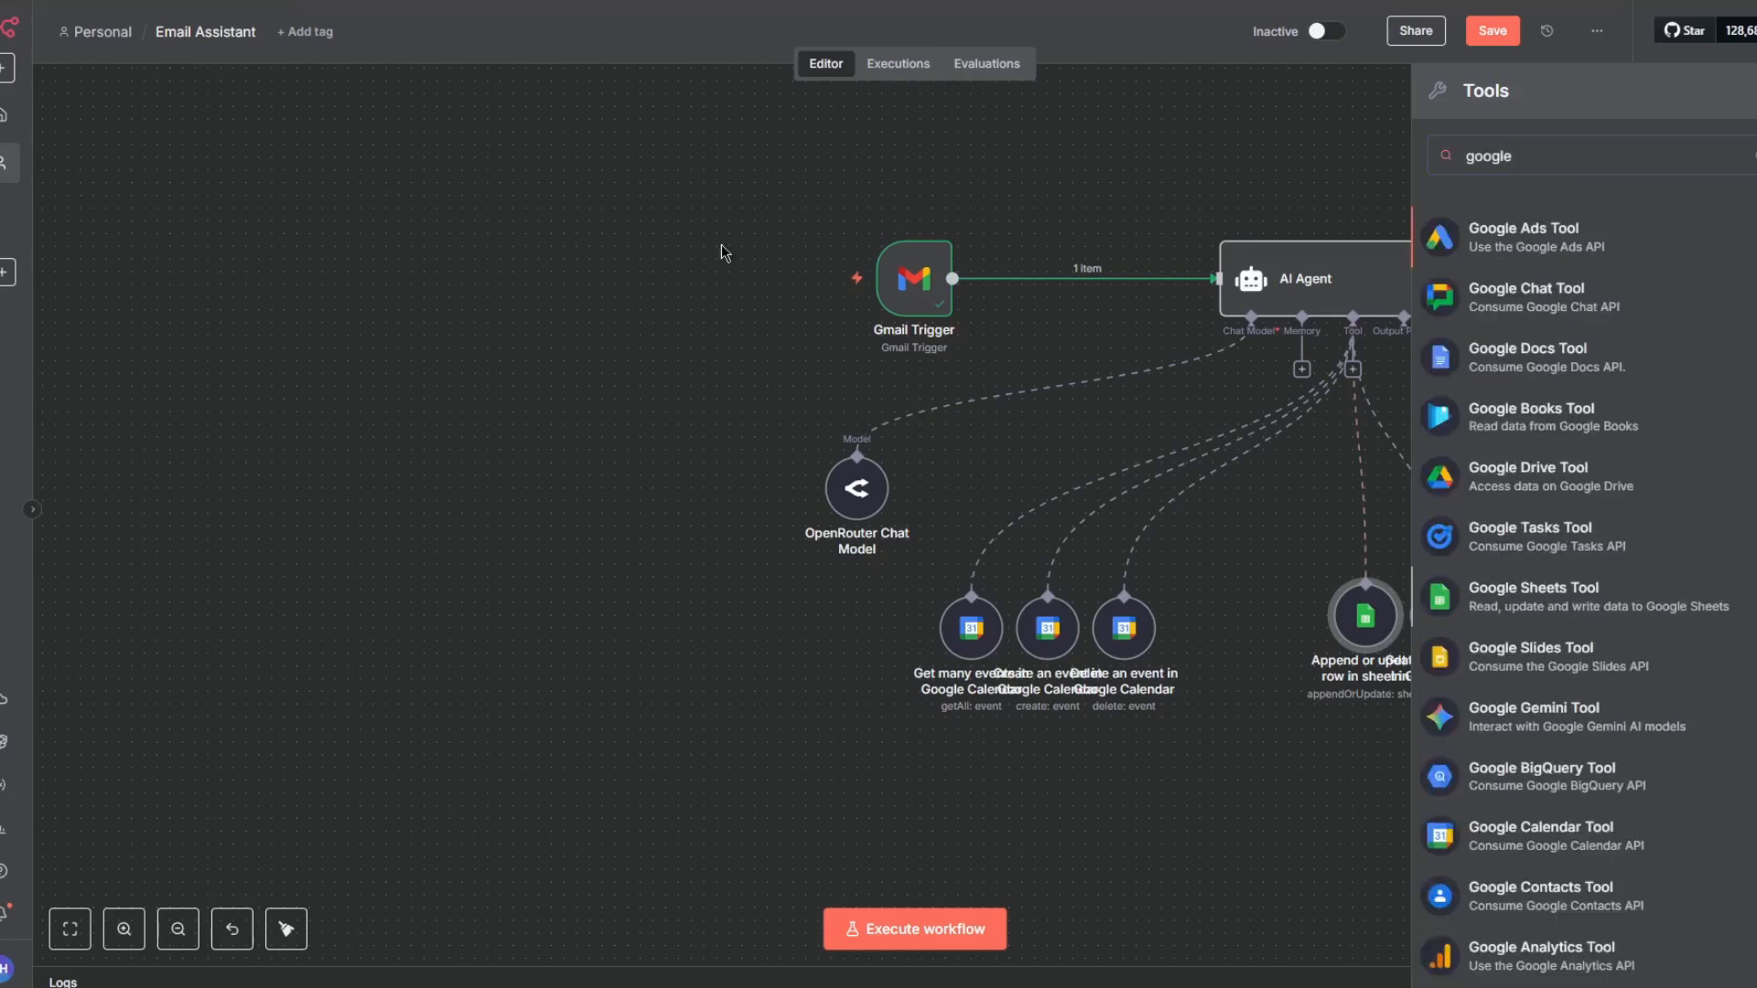
key("Return")
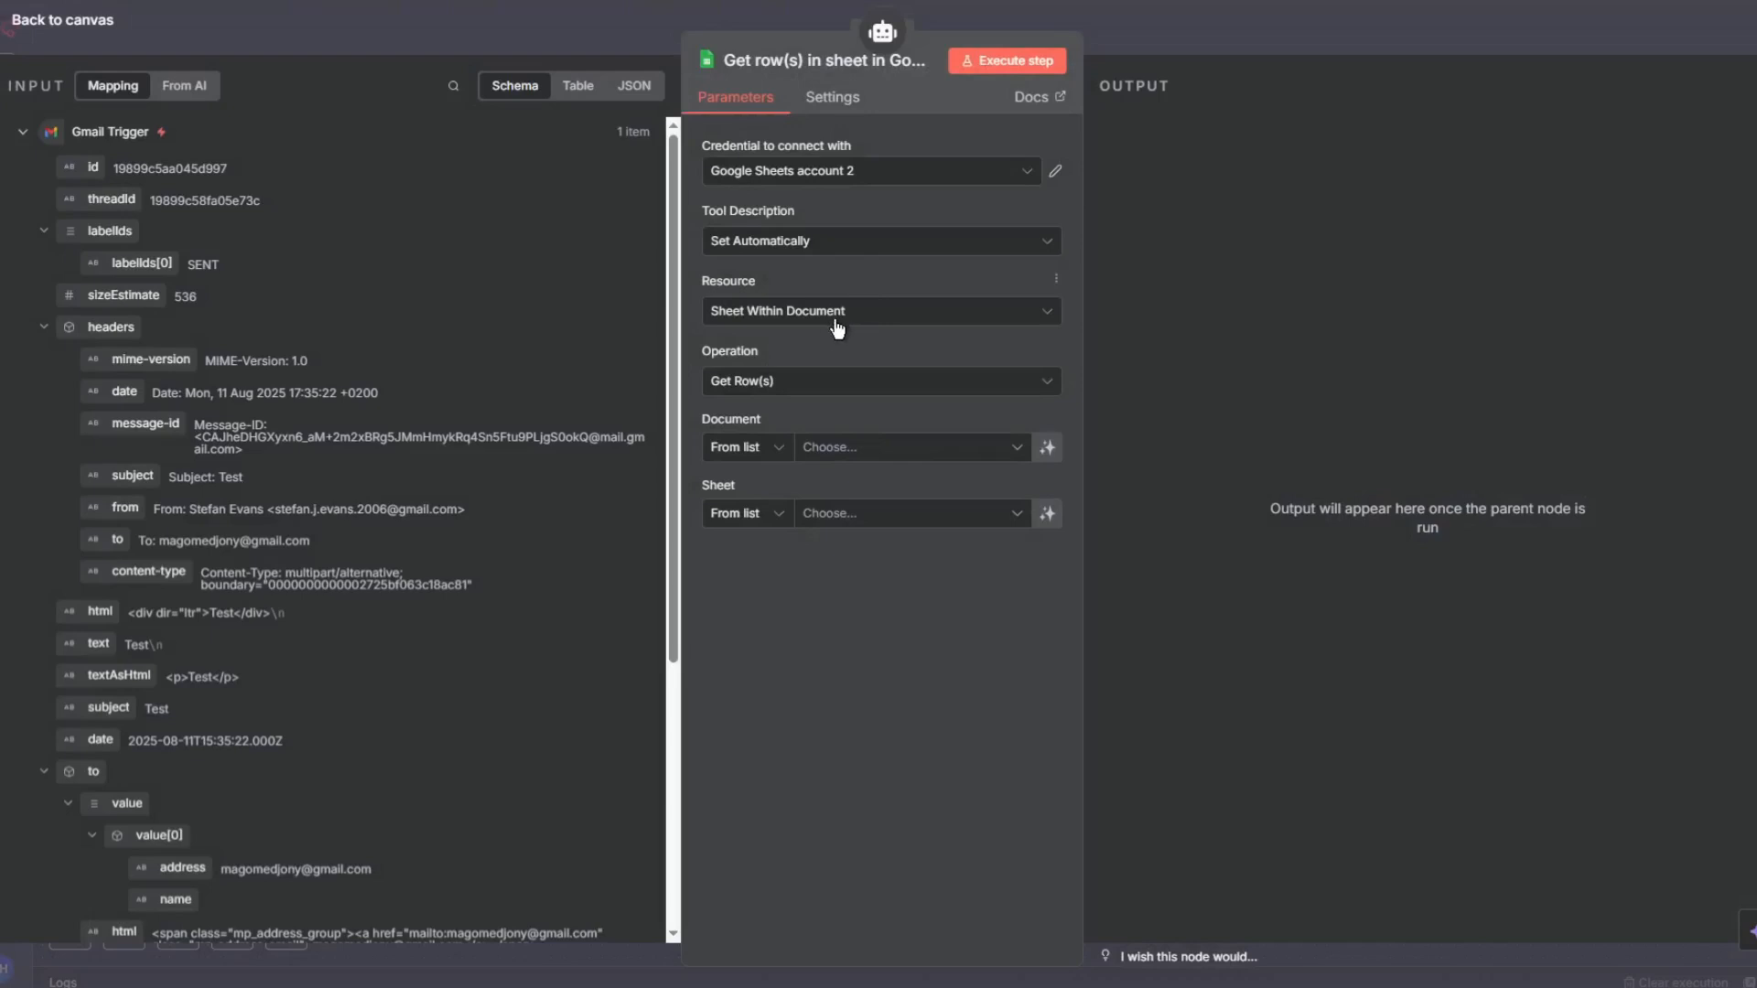
left_click(816, 383)
scroll(919, 568, "down", 2)
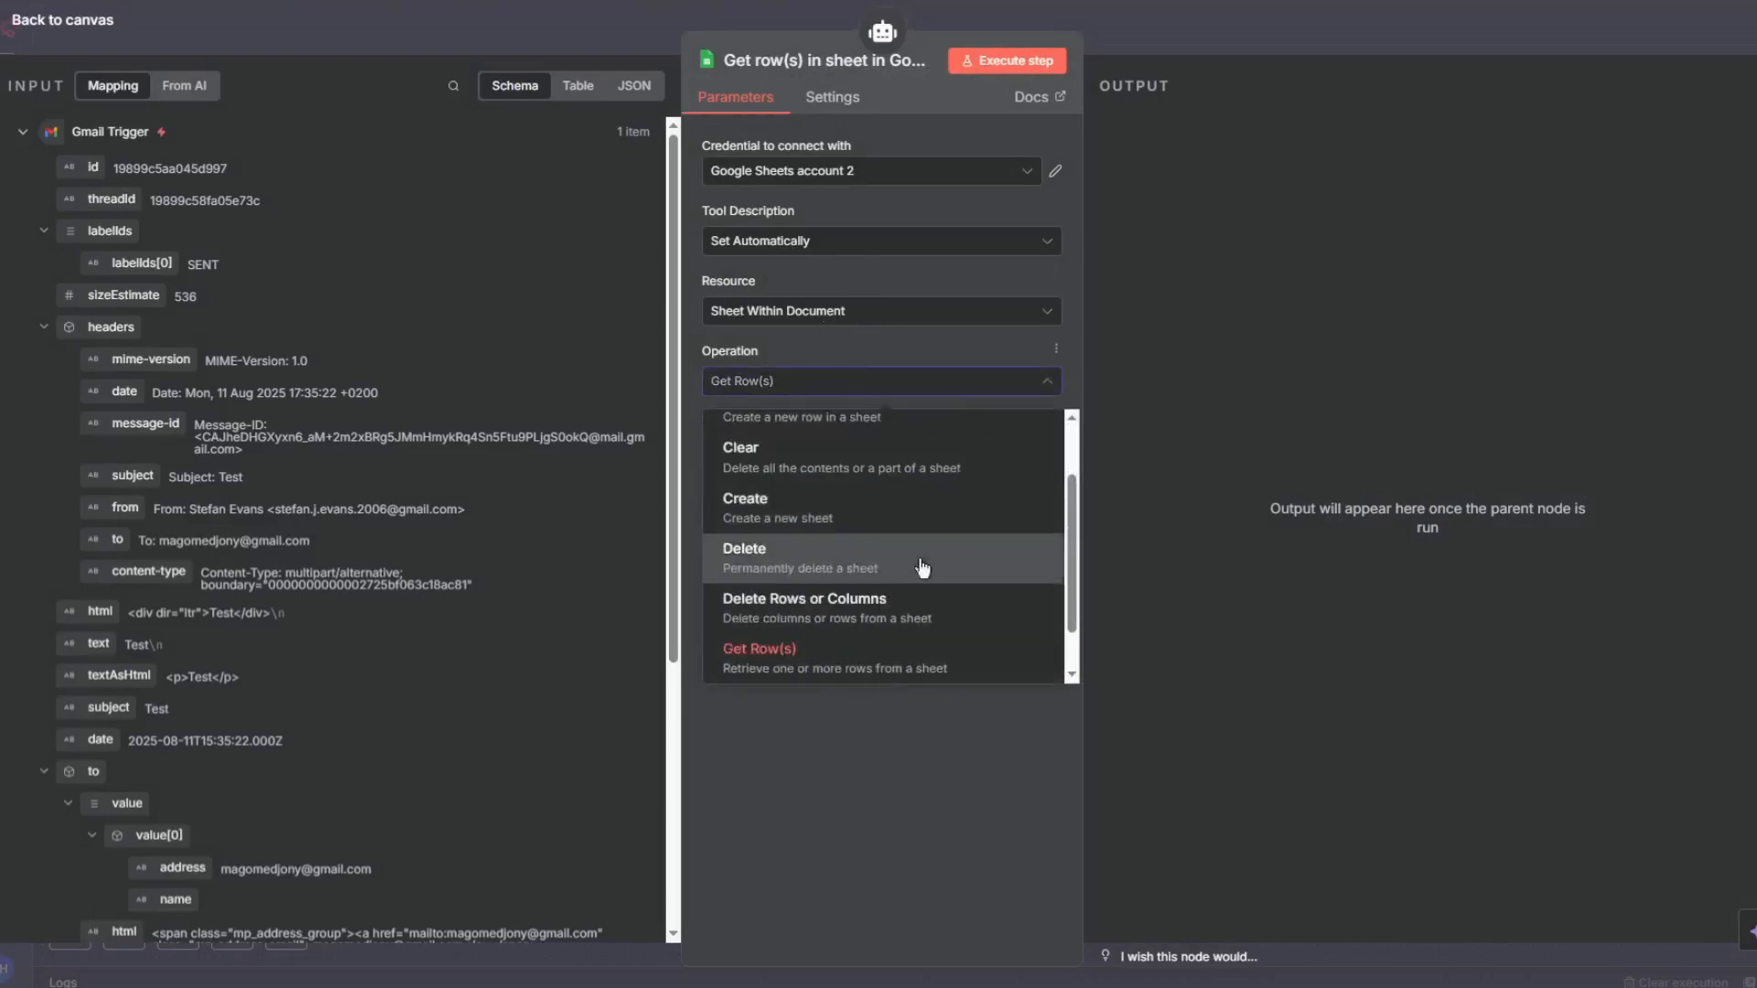
left_click(840, 560)
- Choose the Delete operation and point the tool at Sheet1 of the Jessie English document using the Google Sheets account credential
left_click(851, 453)
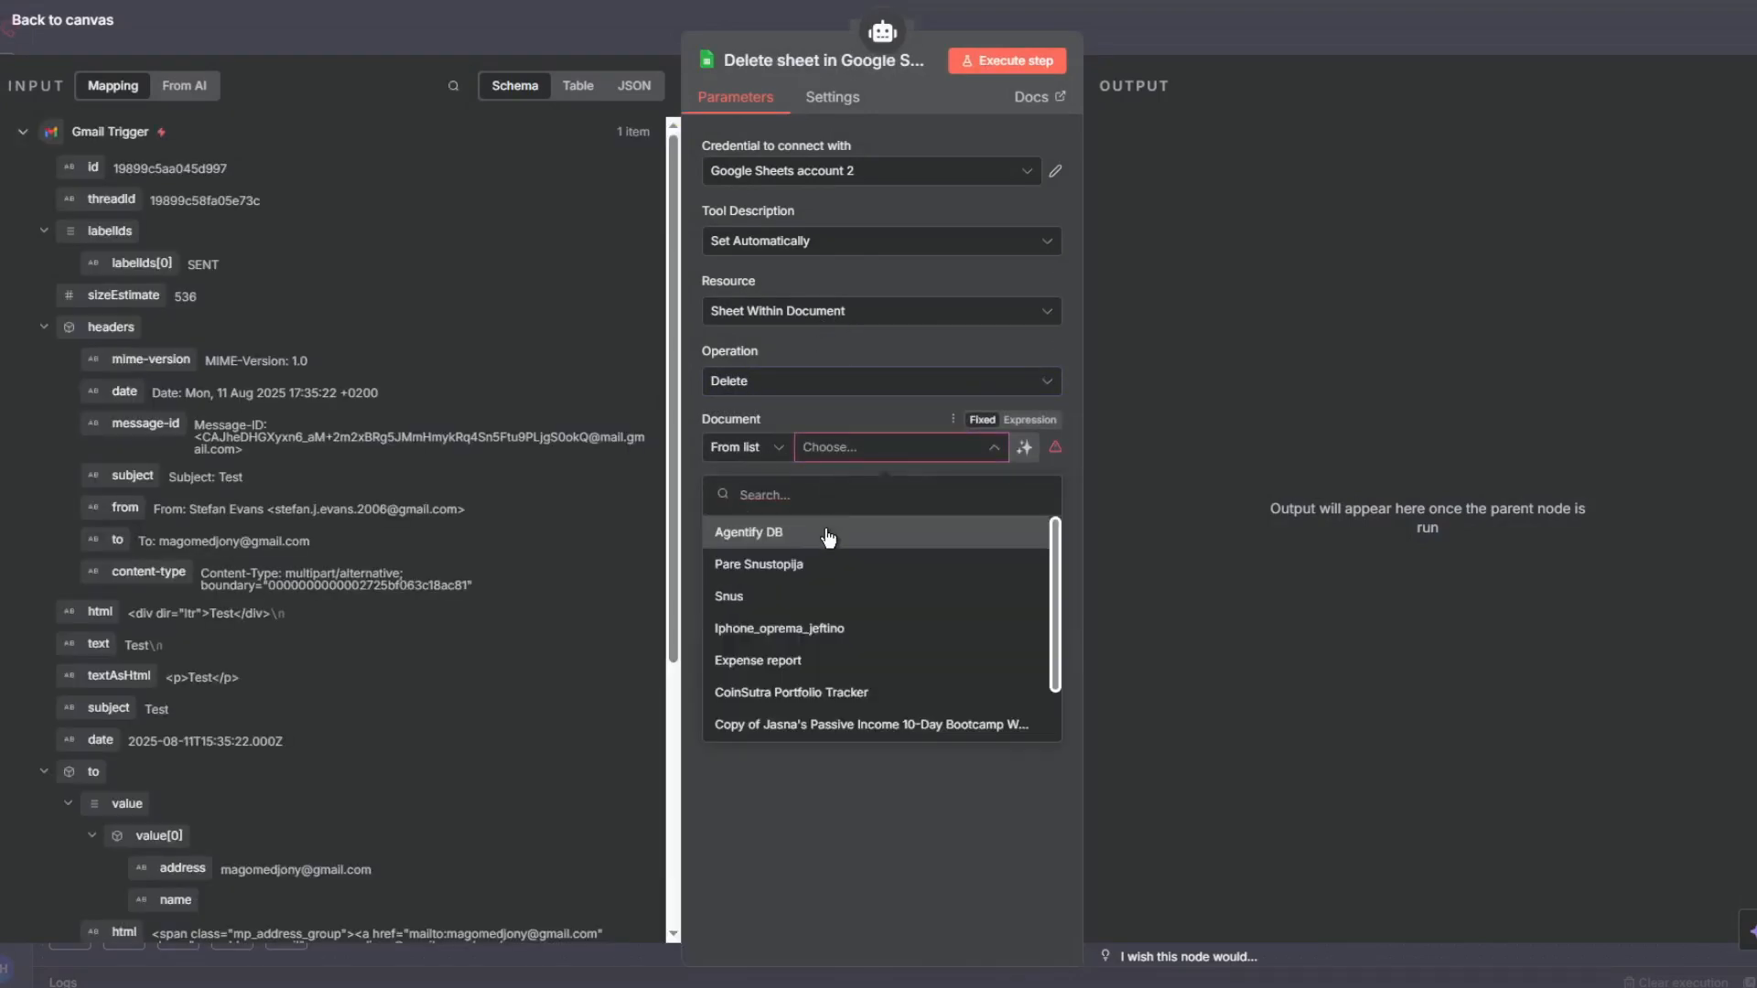
left_click(844, 167)
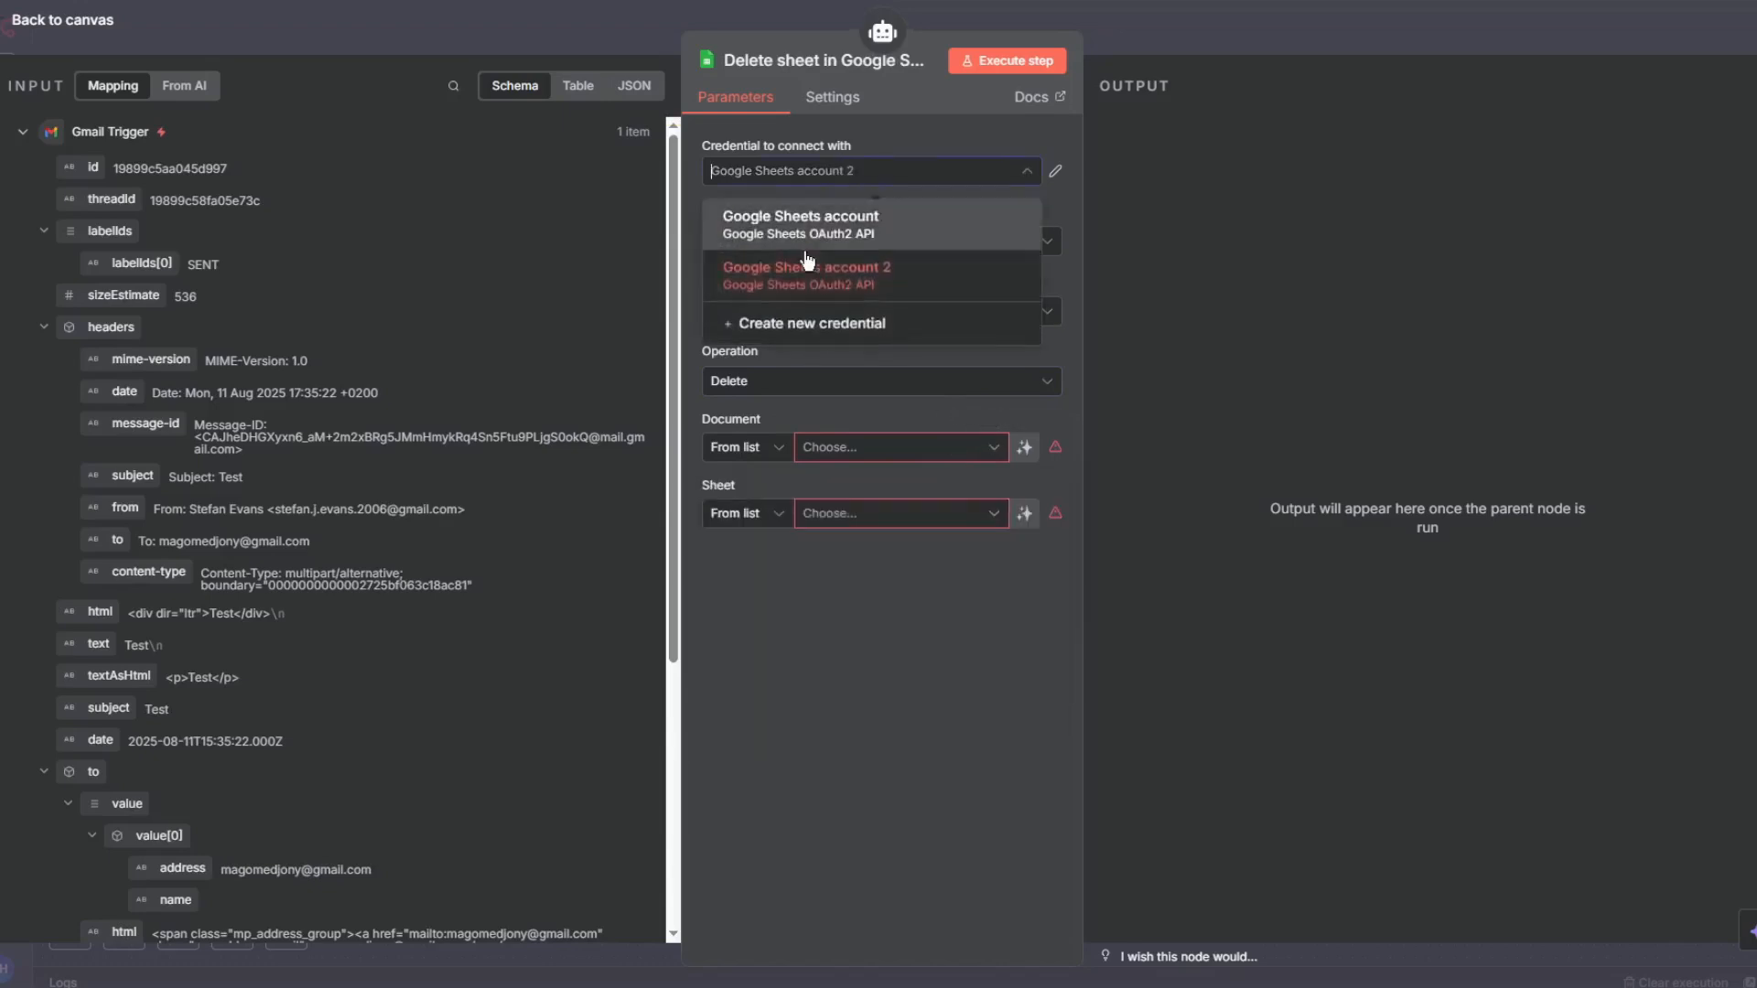
left_click(815, 231)
left_click(846, 456)
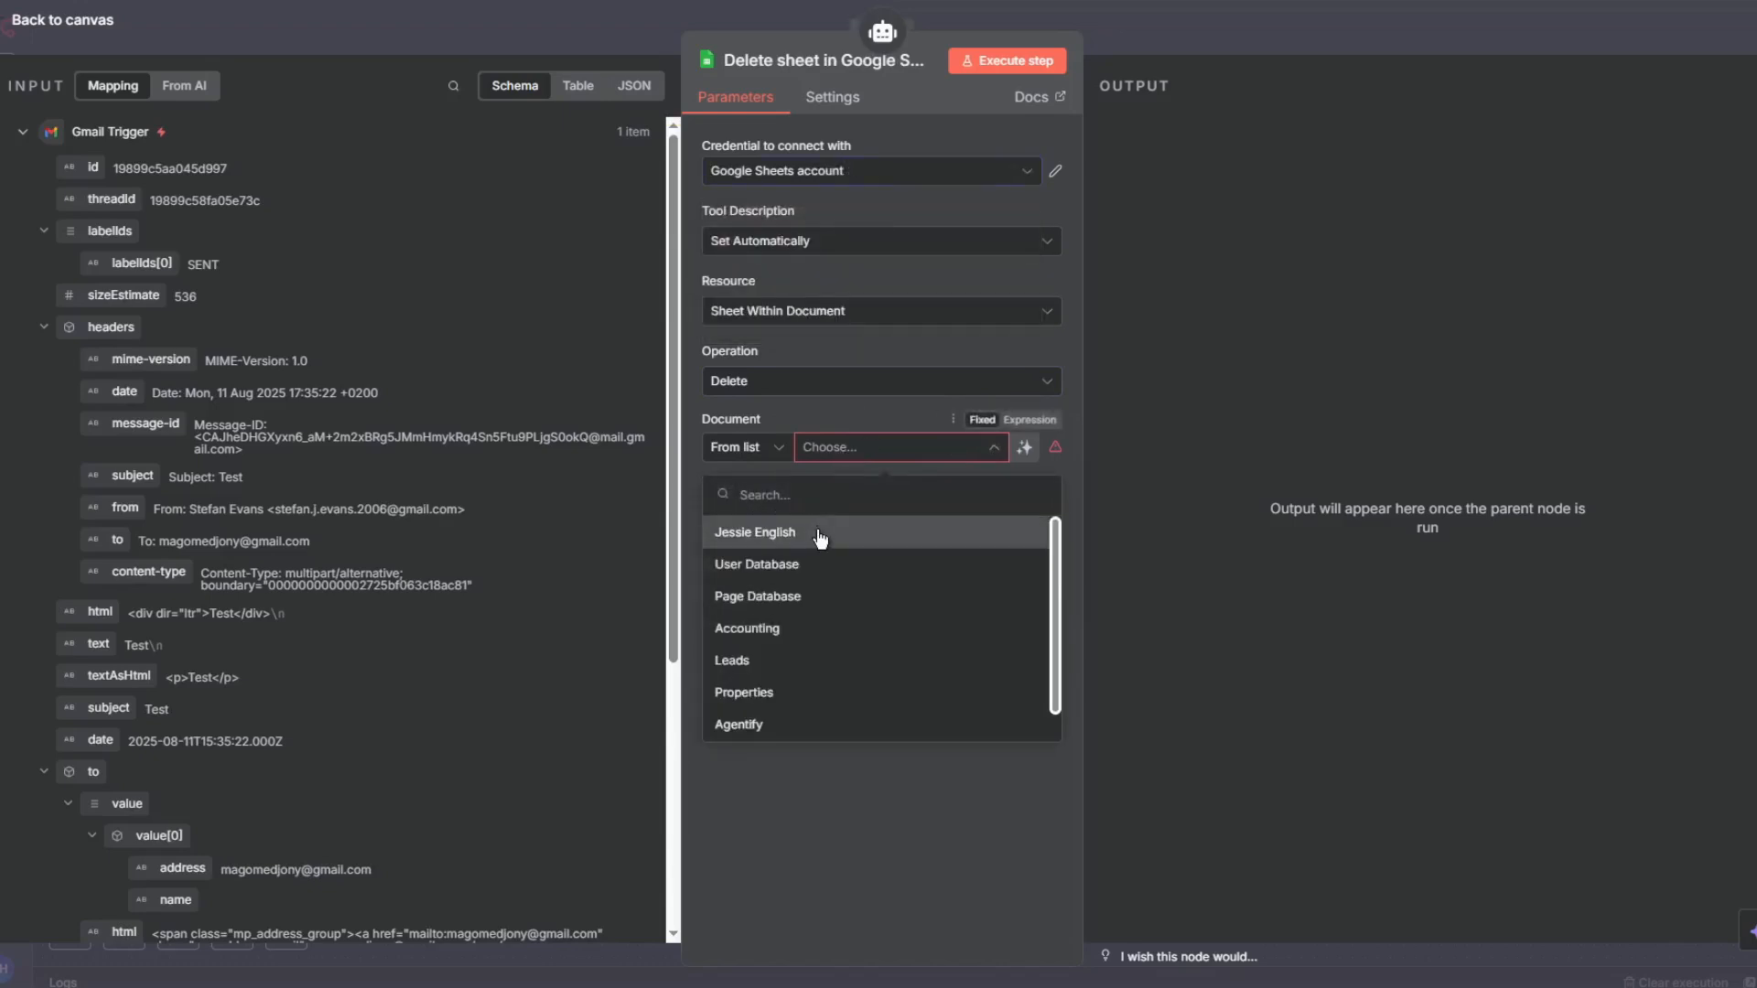
left_click(819, 536)
left_click(910, 514)
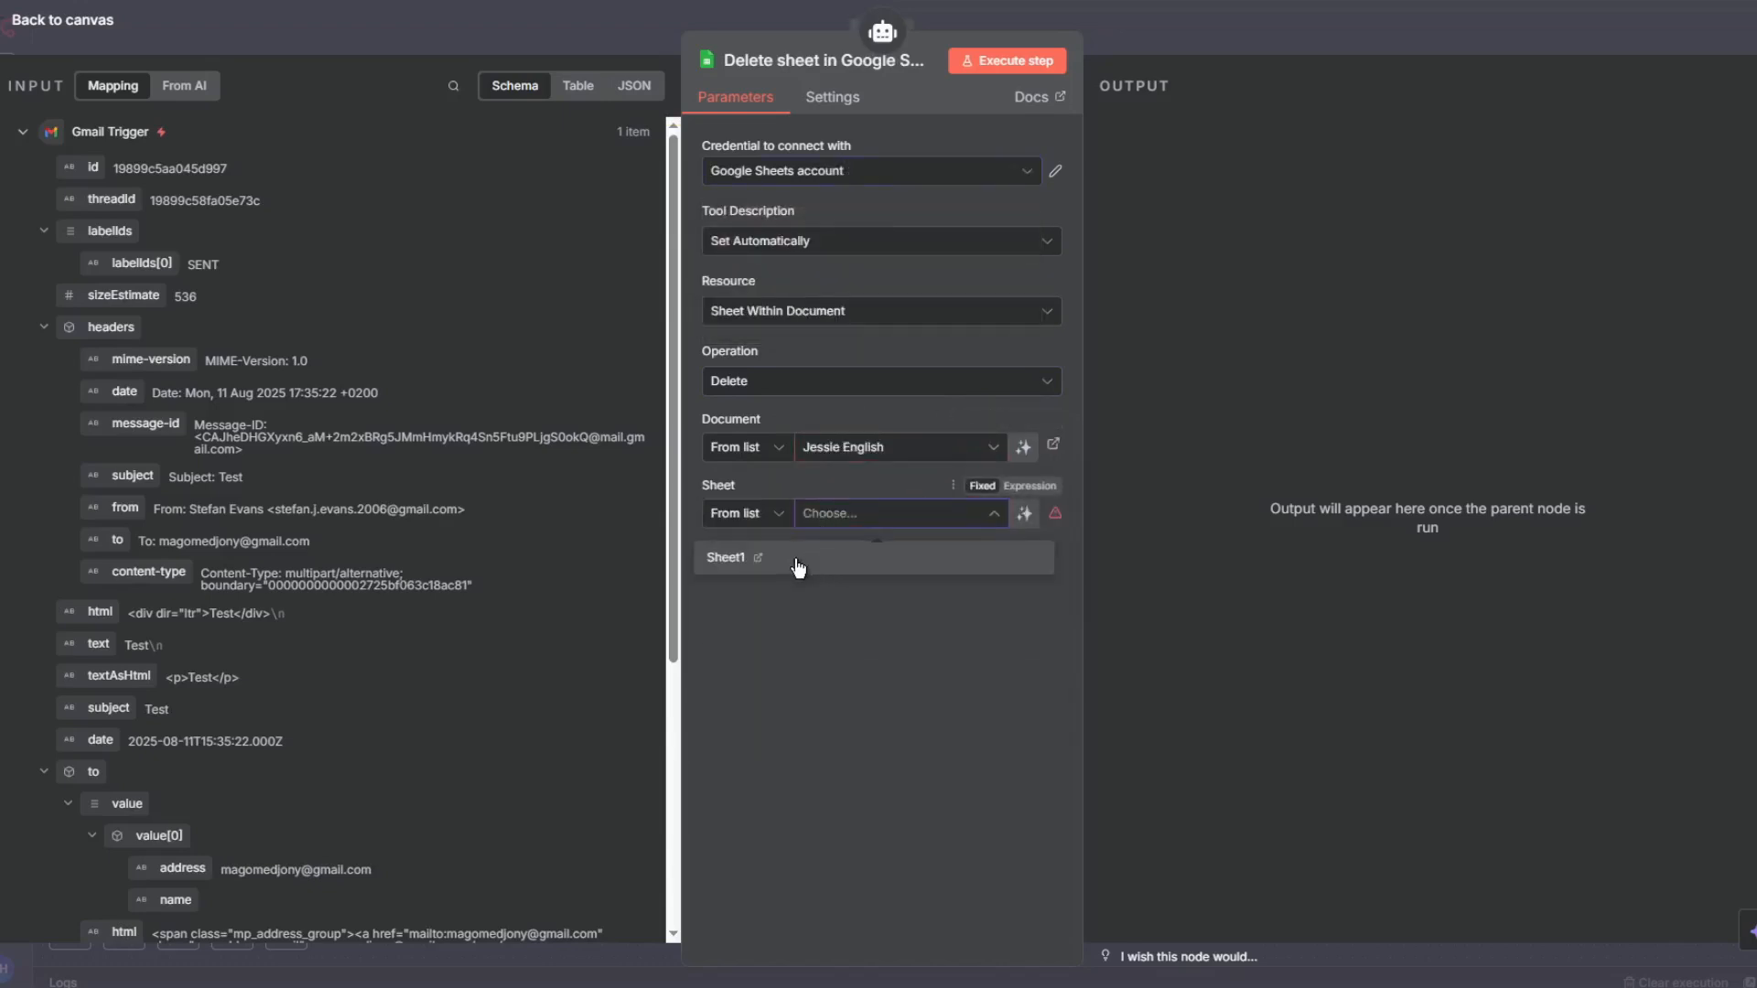
left_click(798, 562)
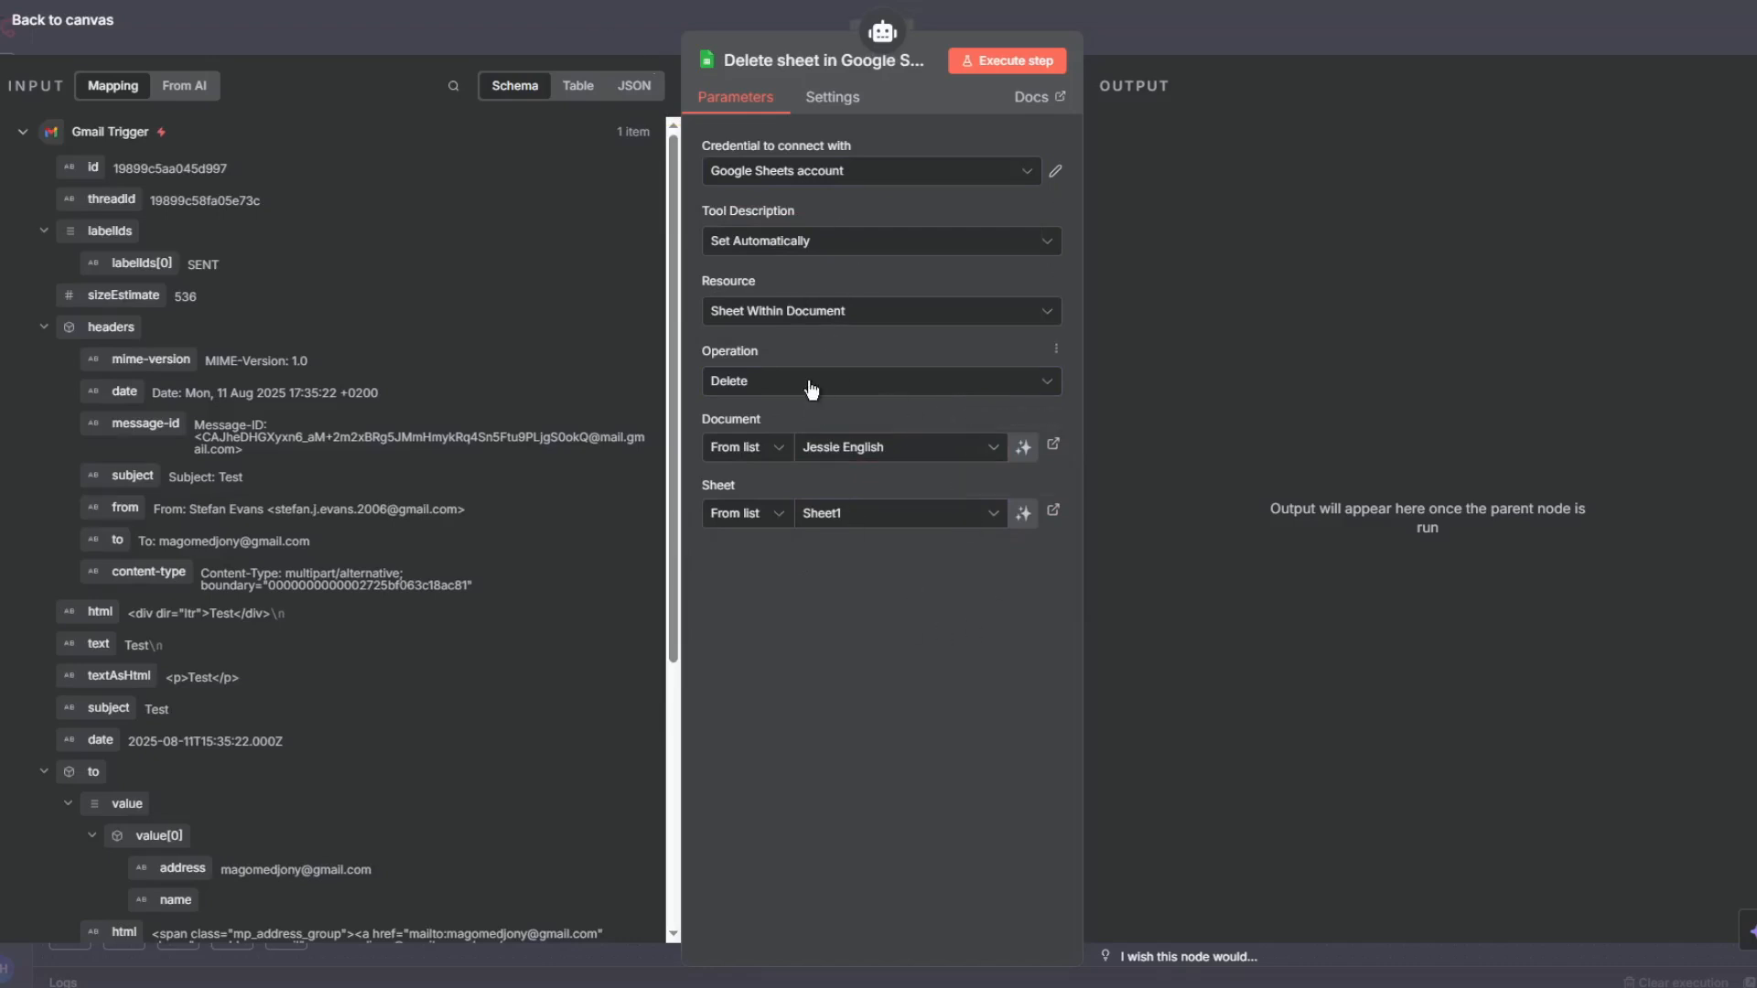
- Change the operation to Delete Rows or Columns and let the model define Start Row Number and Number of Rows to Delete
left_click(835, 316)
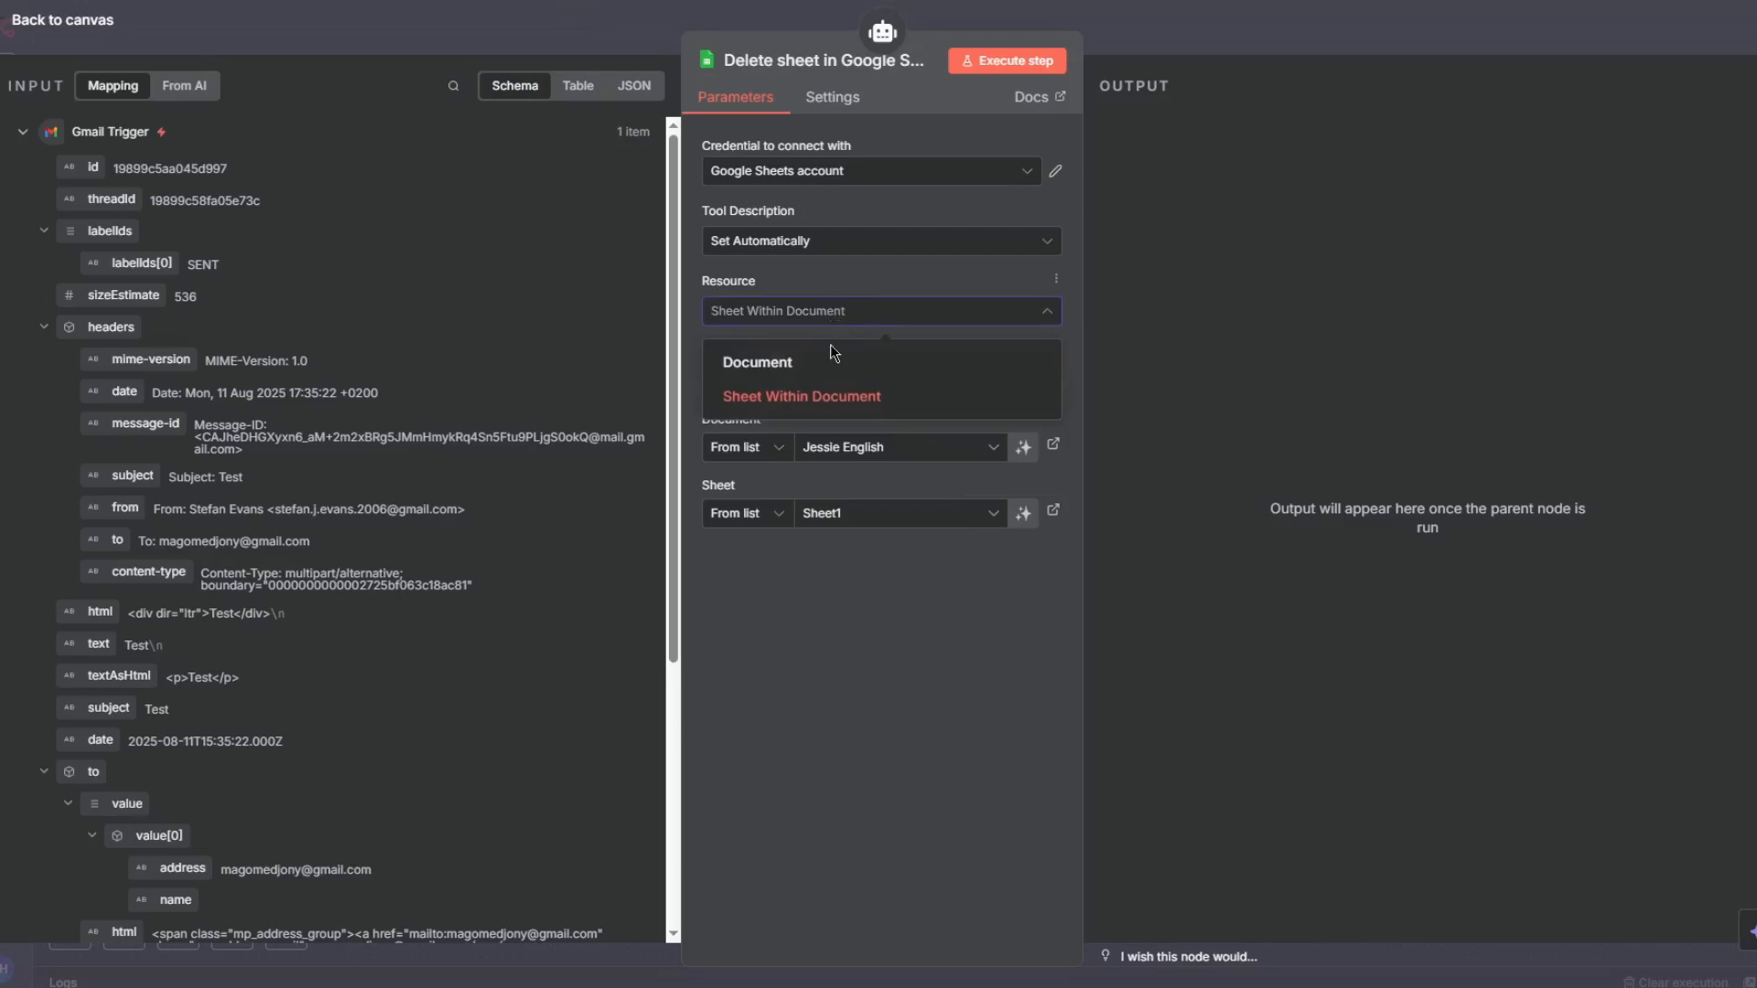
left_click(836, 320)
left_click(824, 384)
scroll(879, 530, "down", 3)
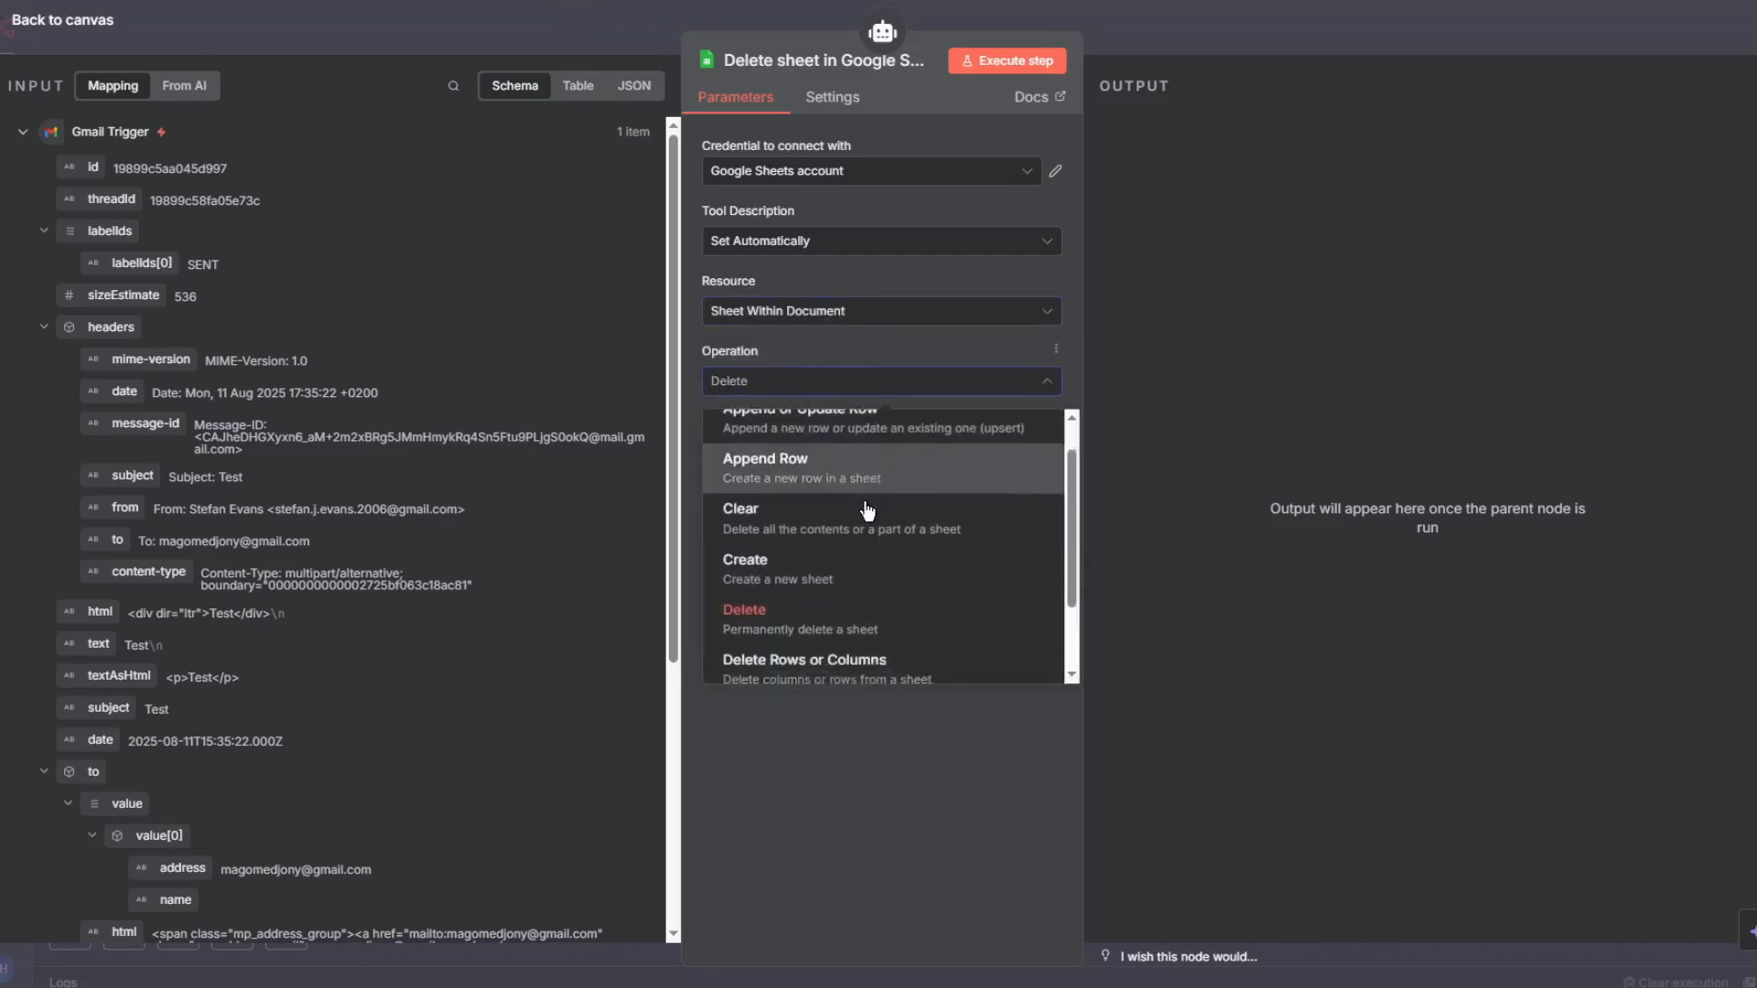
left_click(887, 546)
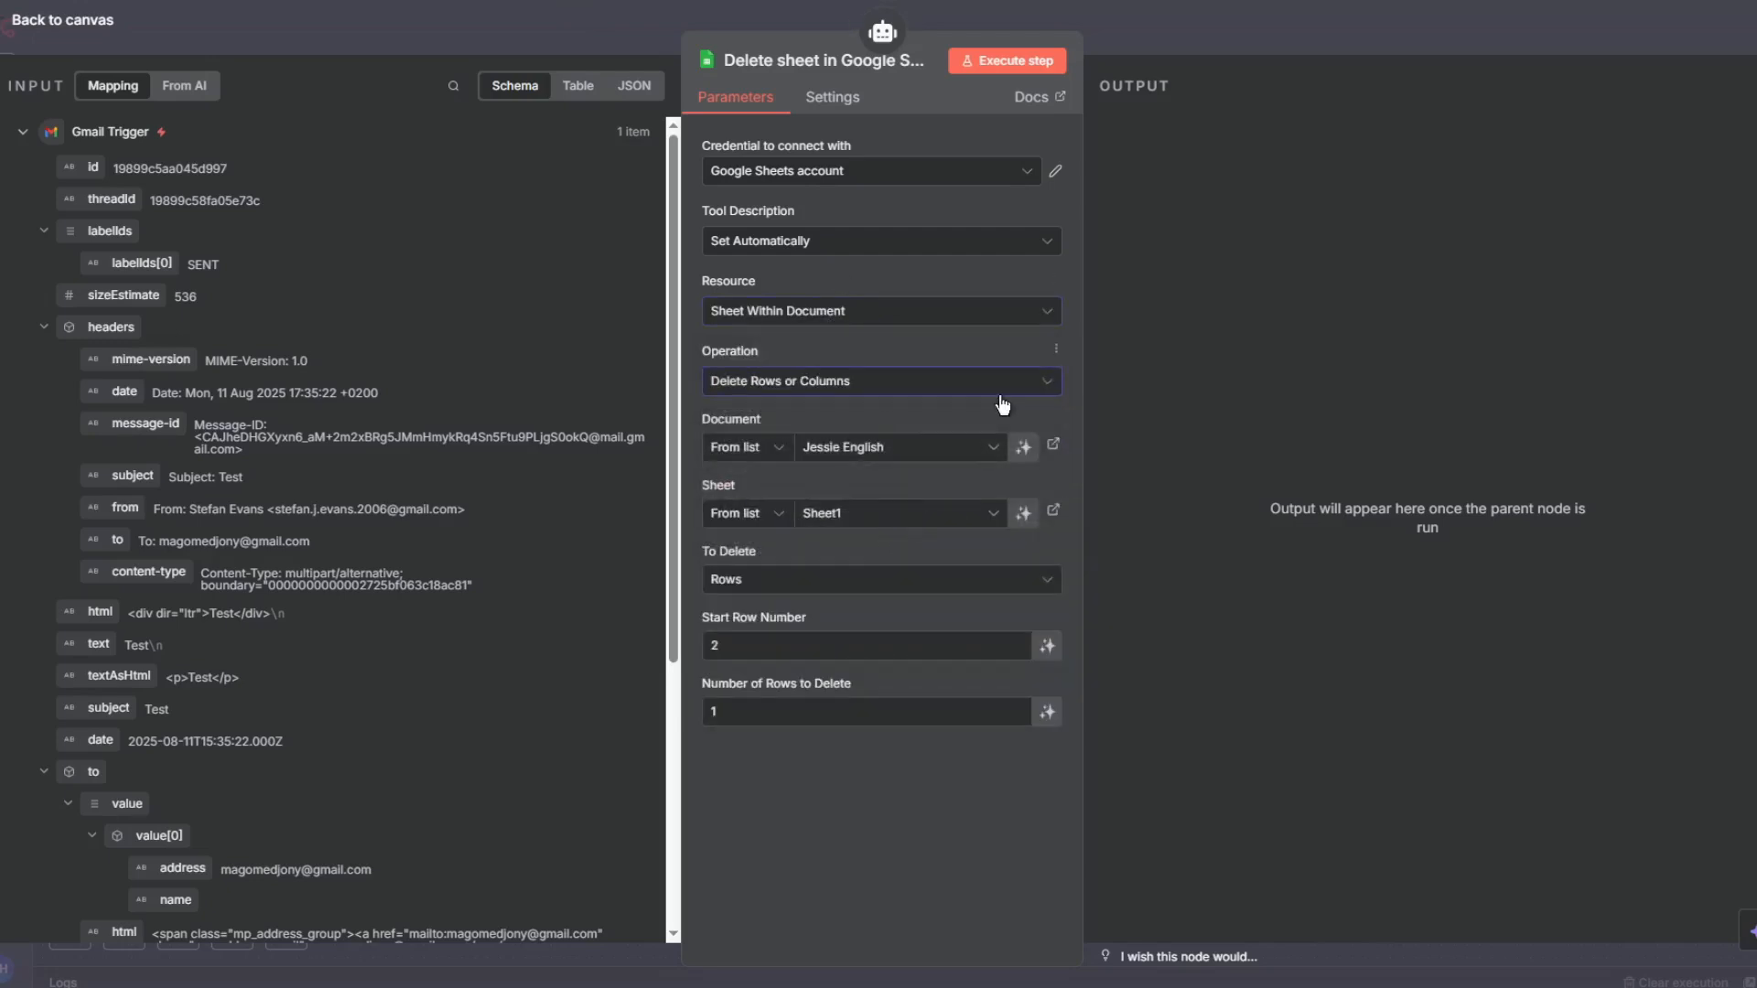
left_click(1047, 646)
left_click(1045, 740)
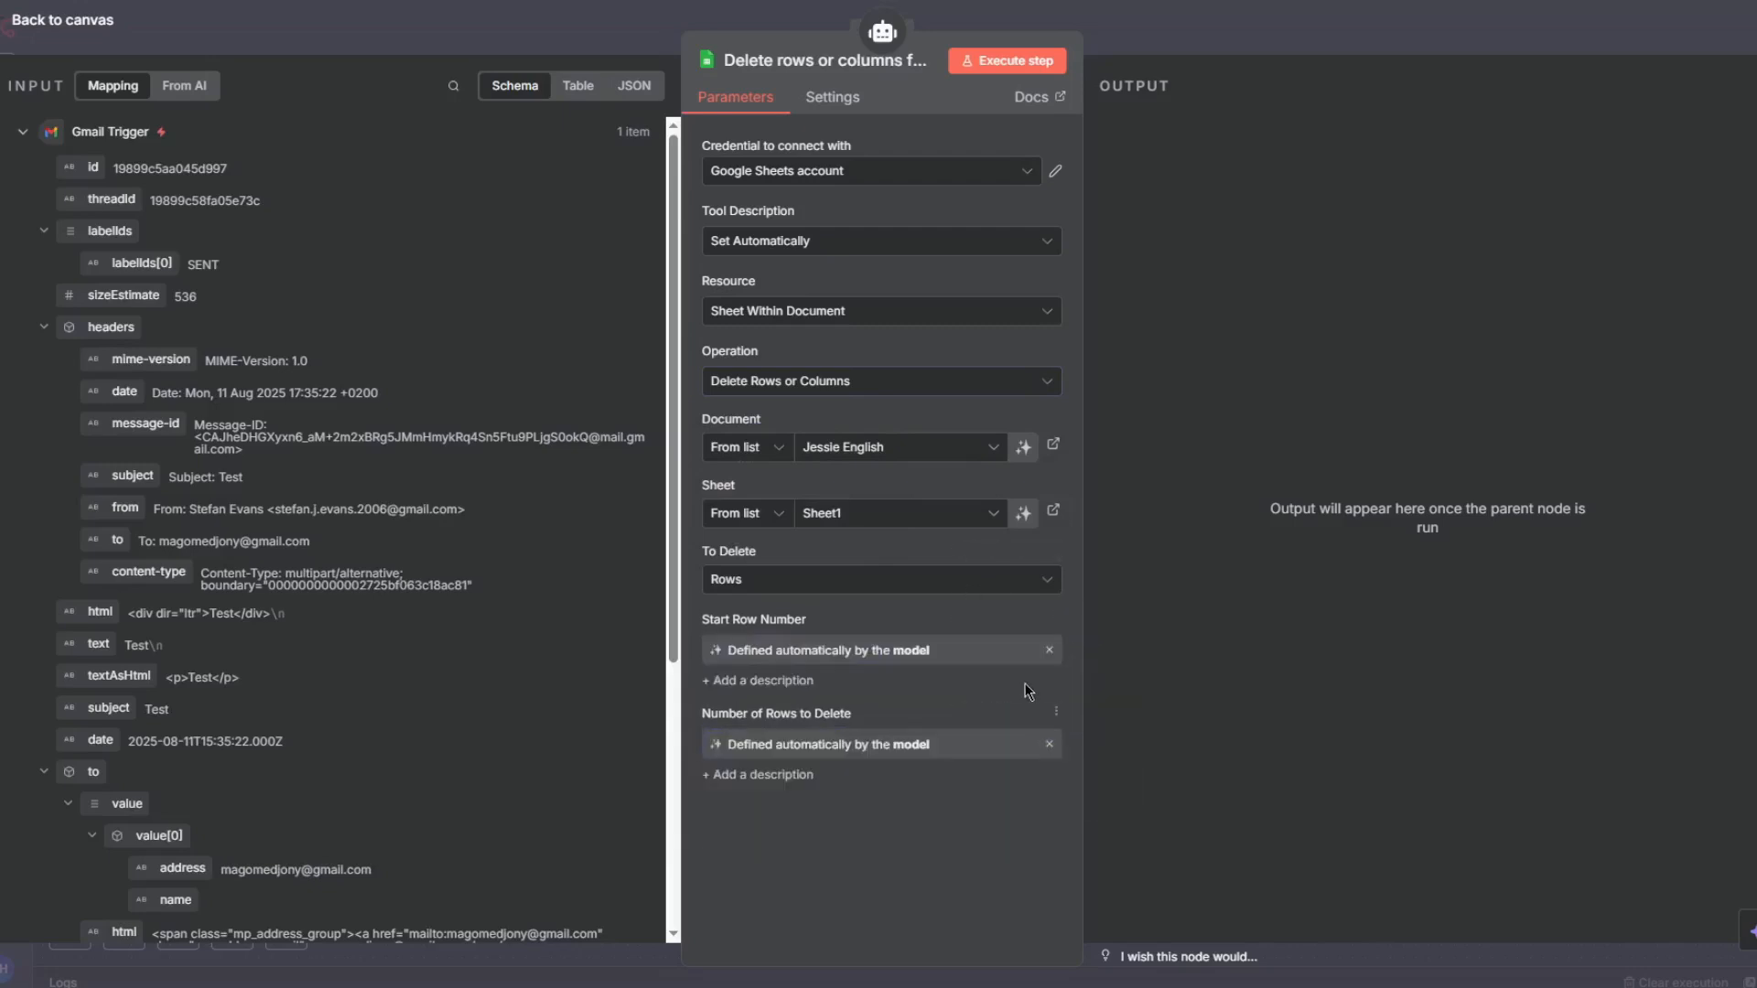
- Return to the canvas and place the Delete Rows node beside the other Google Sheets tools
left_click(1176, 35)
left_click_drag(1353, 441, 1546, 634)
left_click(1492, 31)
left_click_drag(1522, 138, 1118, 150)
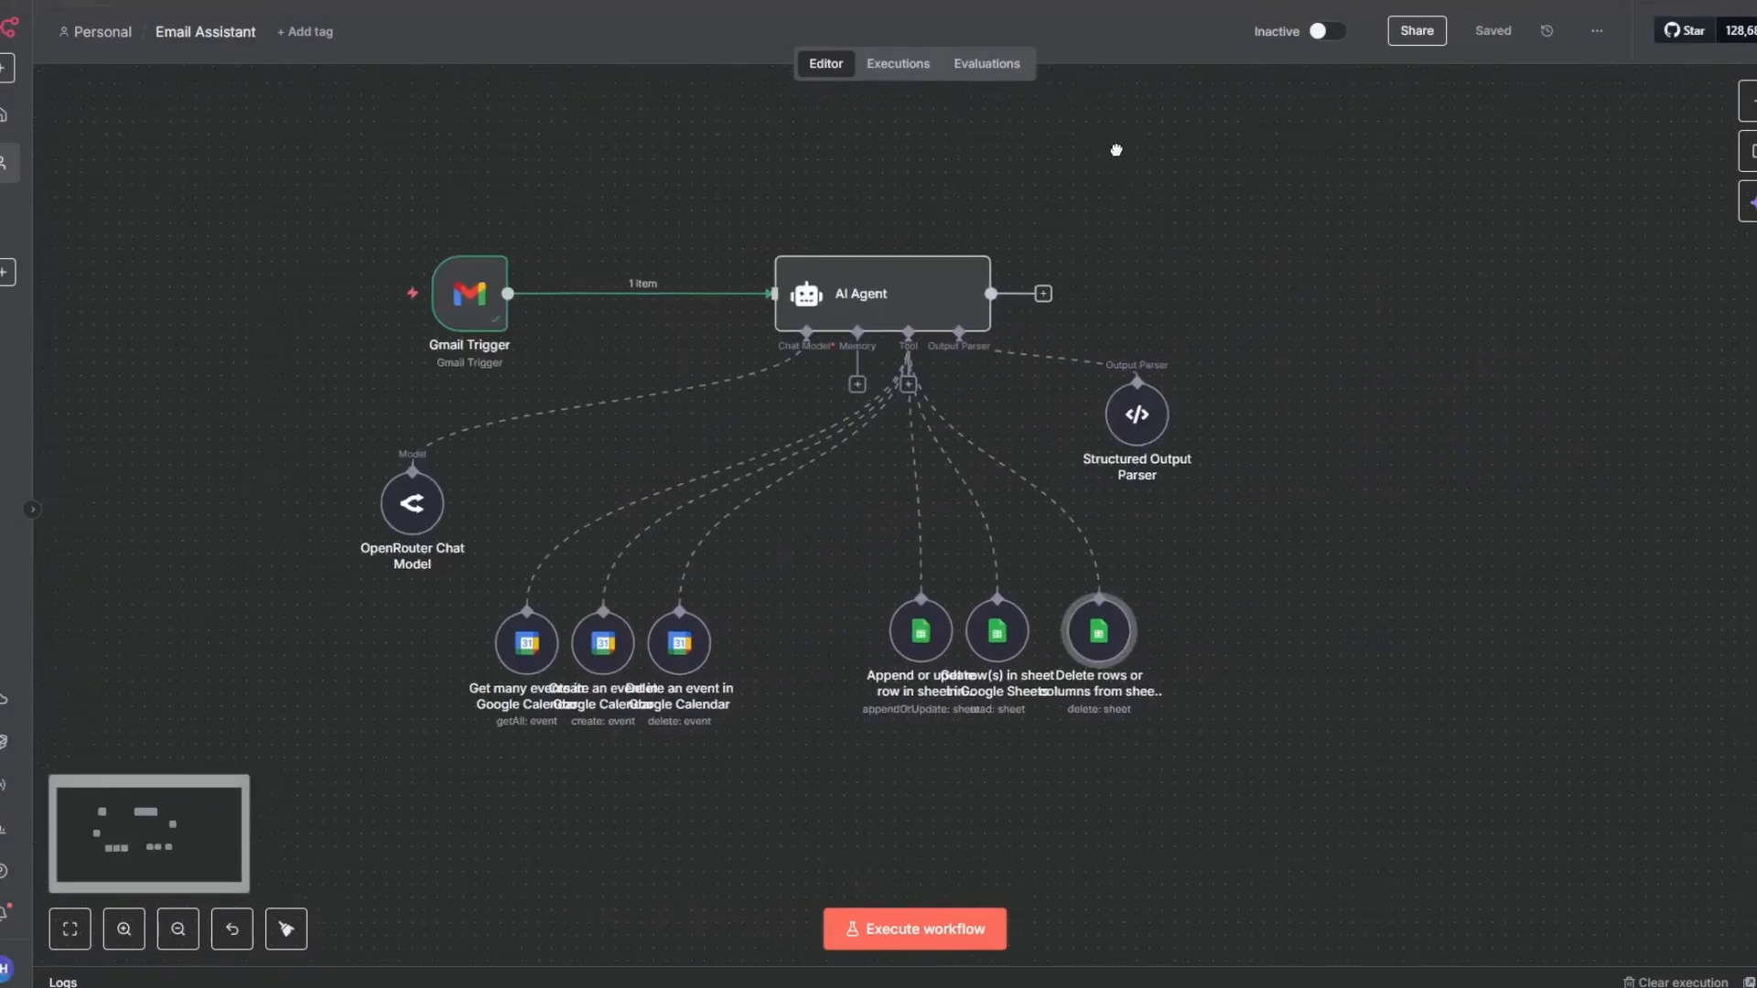
- Add a Gmail 'Reply to a message' thread action after the AI Agent
left_click(1043, 293)
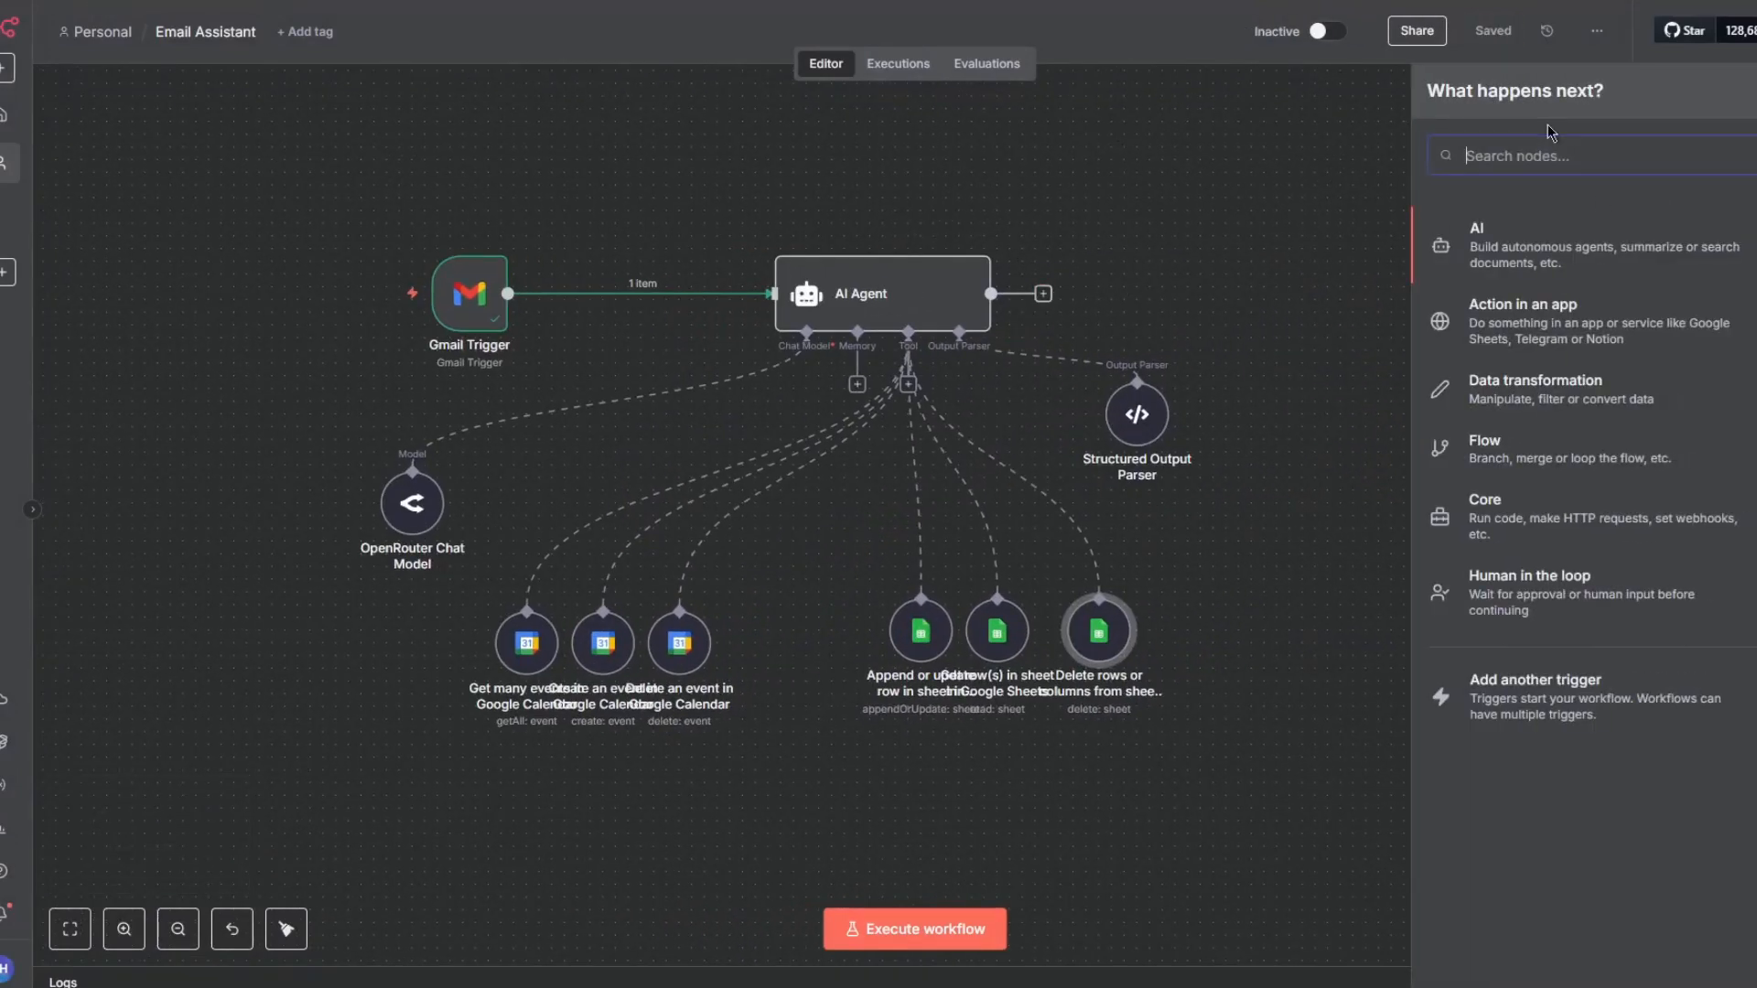
type("gmail")
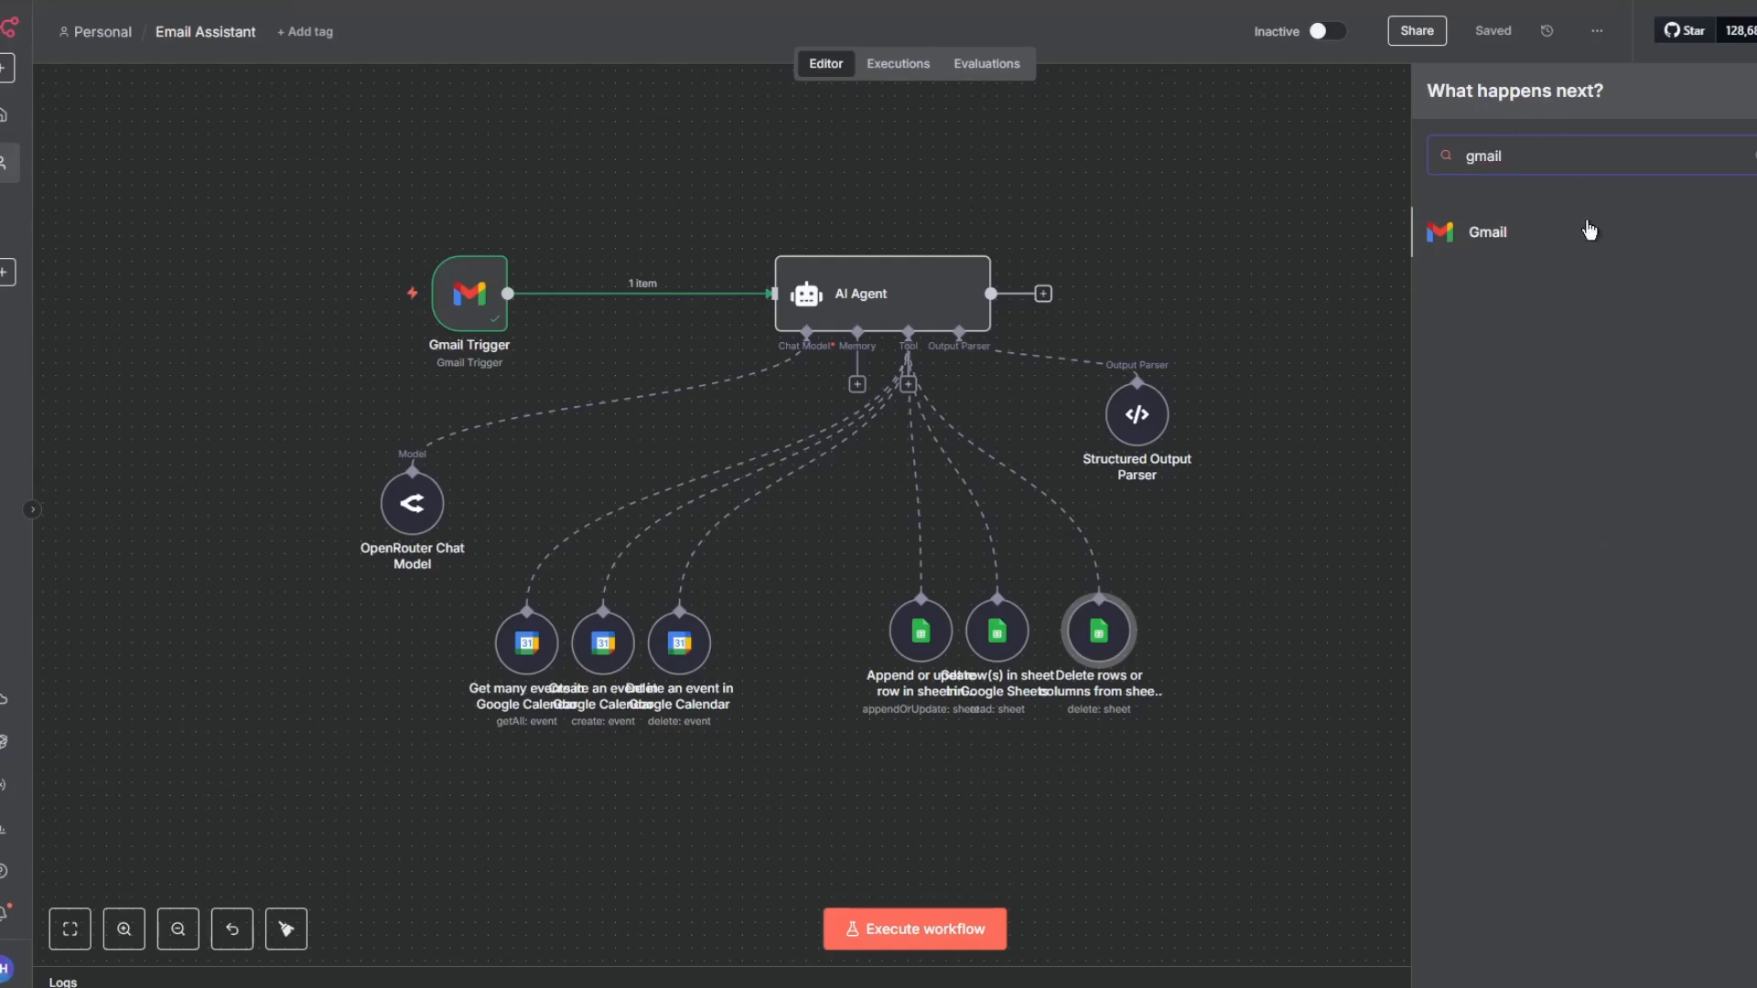
left_click(1591, 230)
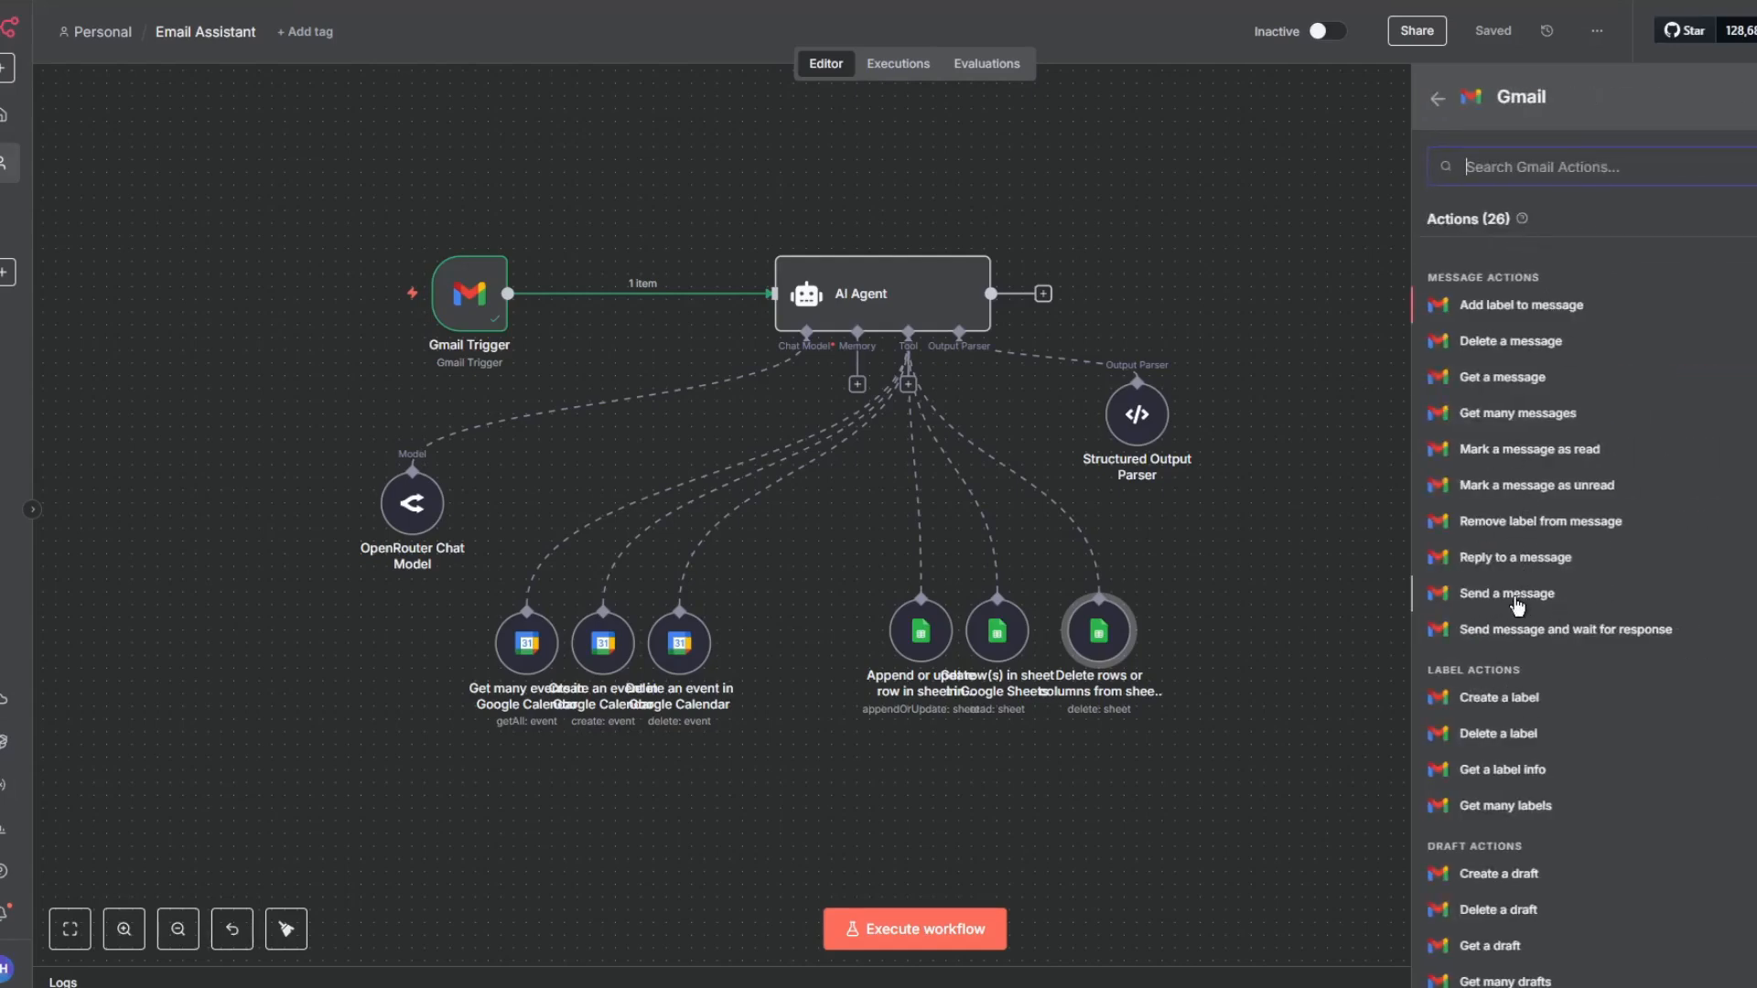
scroll(1521, 673, "down", 4)
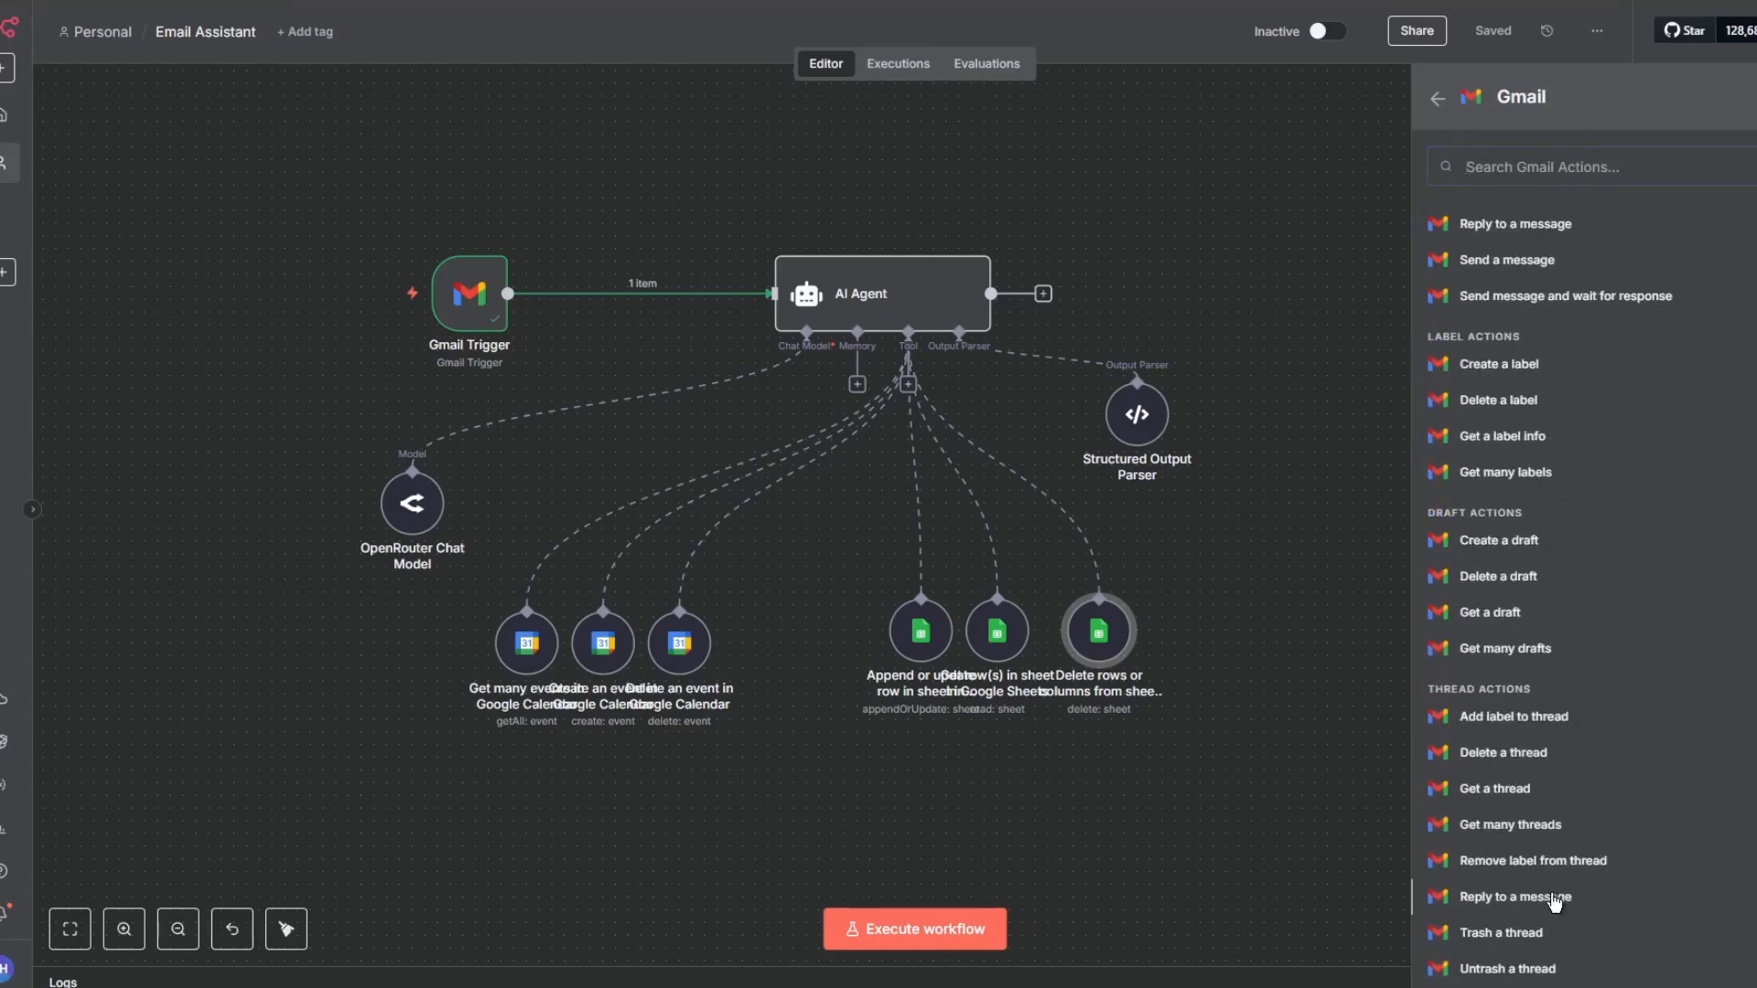
left_click(1553, 899)
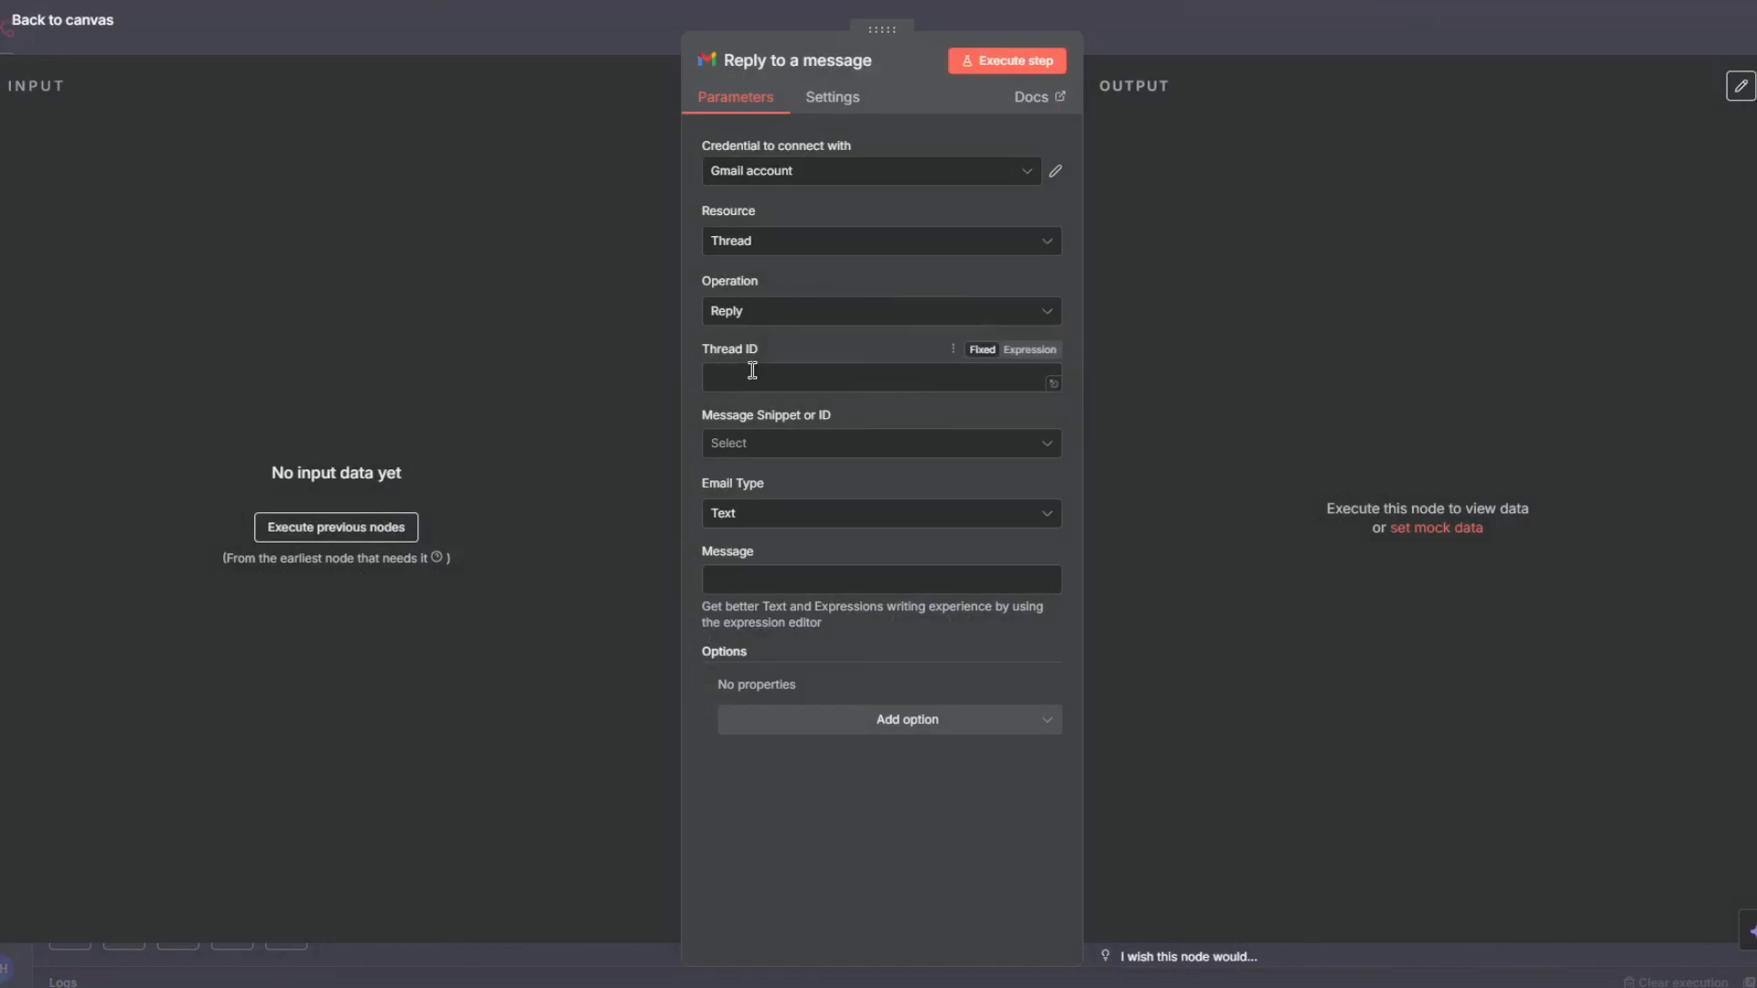
- Open the Gmail Trigger and pin its test output data
left_click(411, 30)
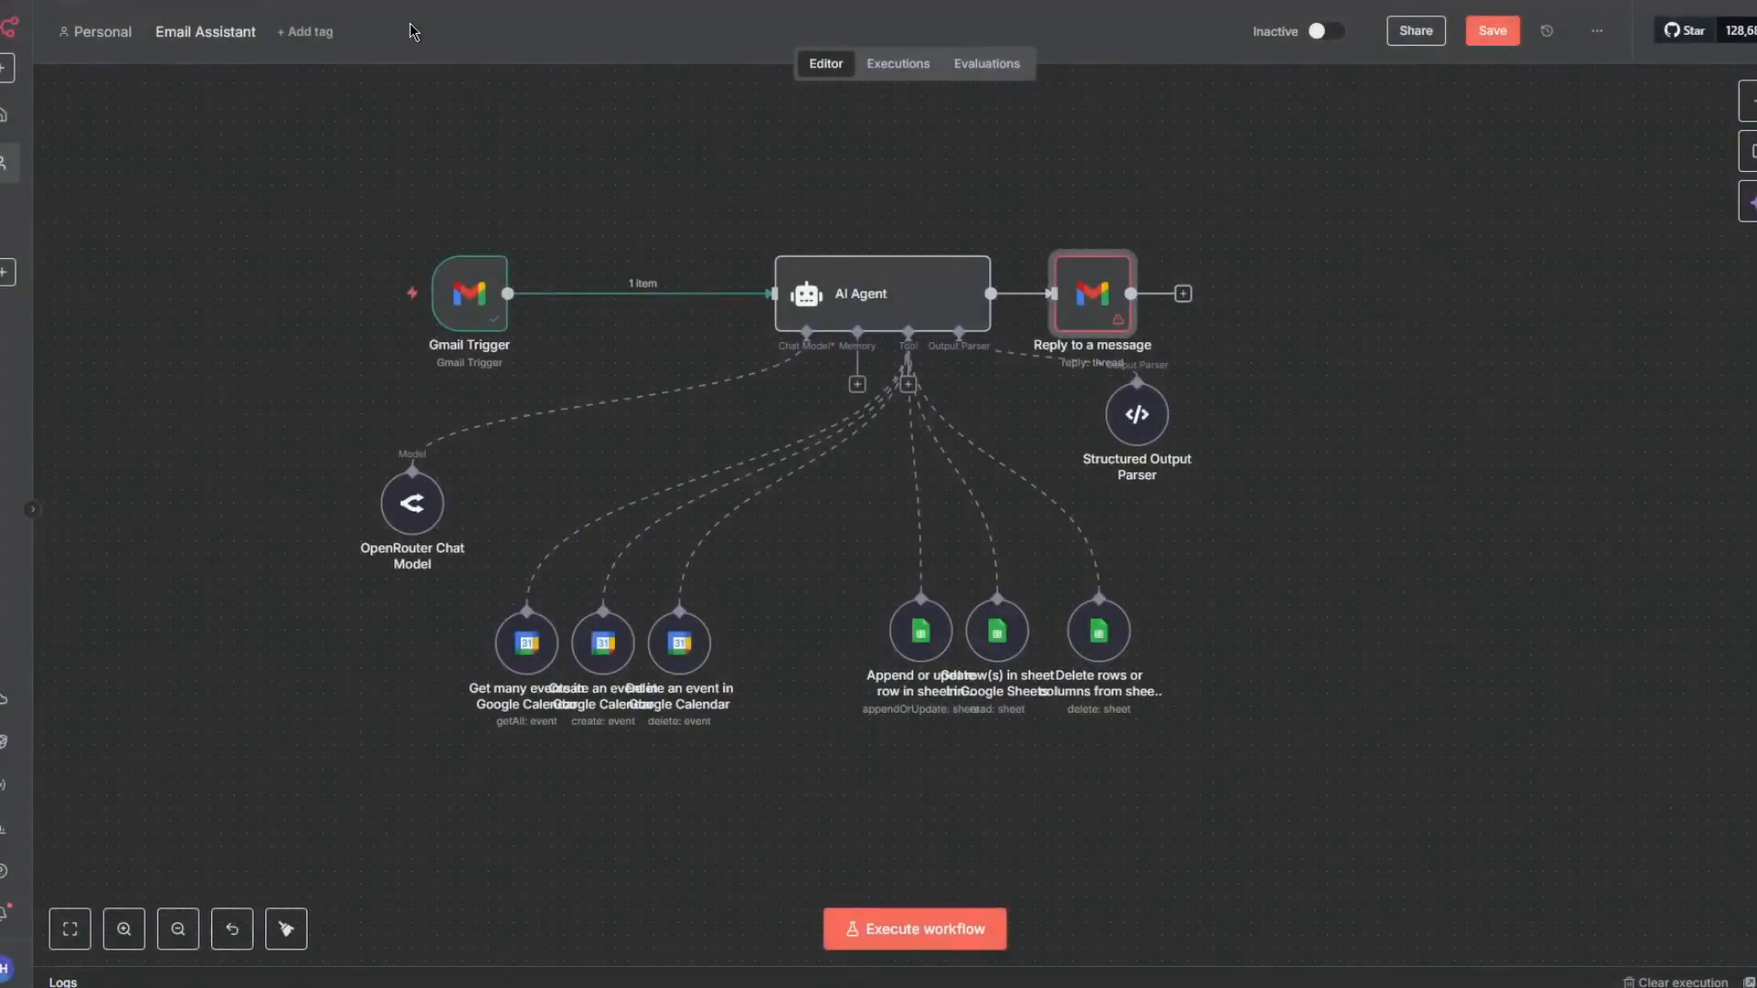
double_click(488, 291)
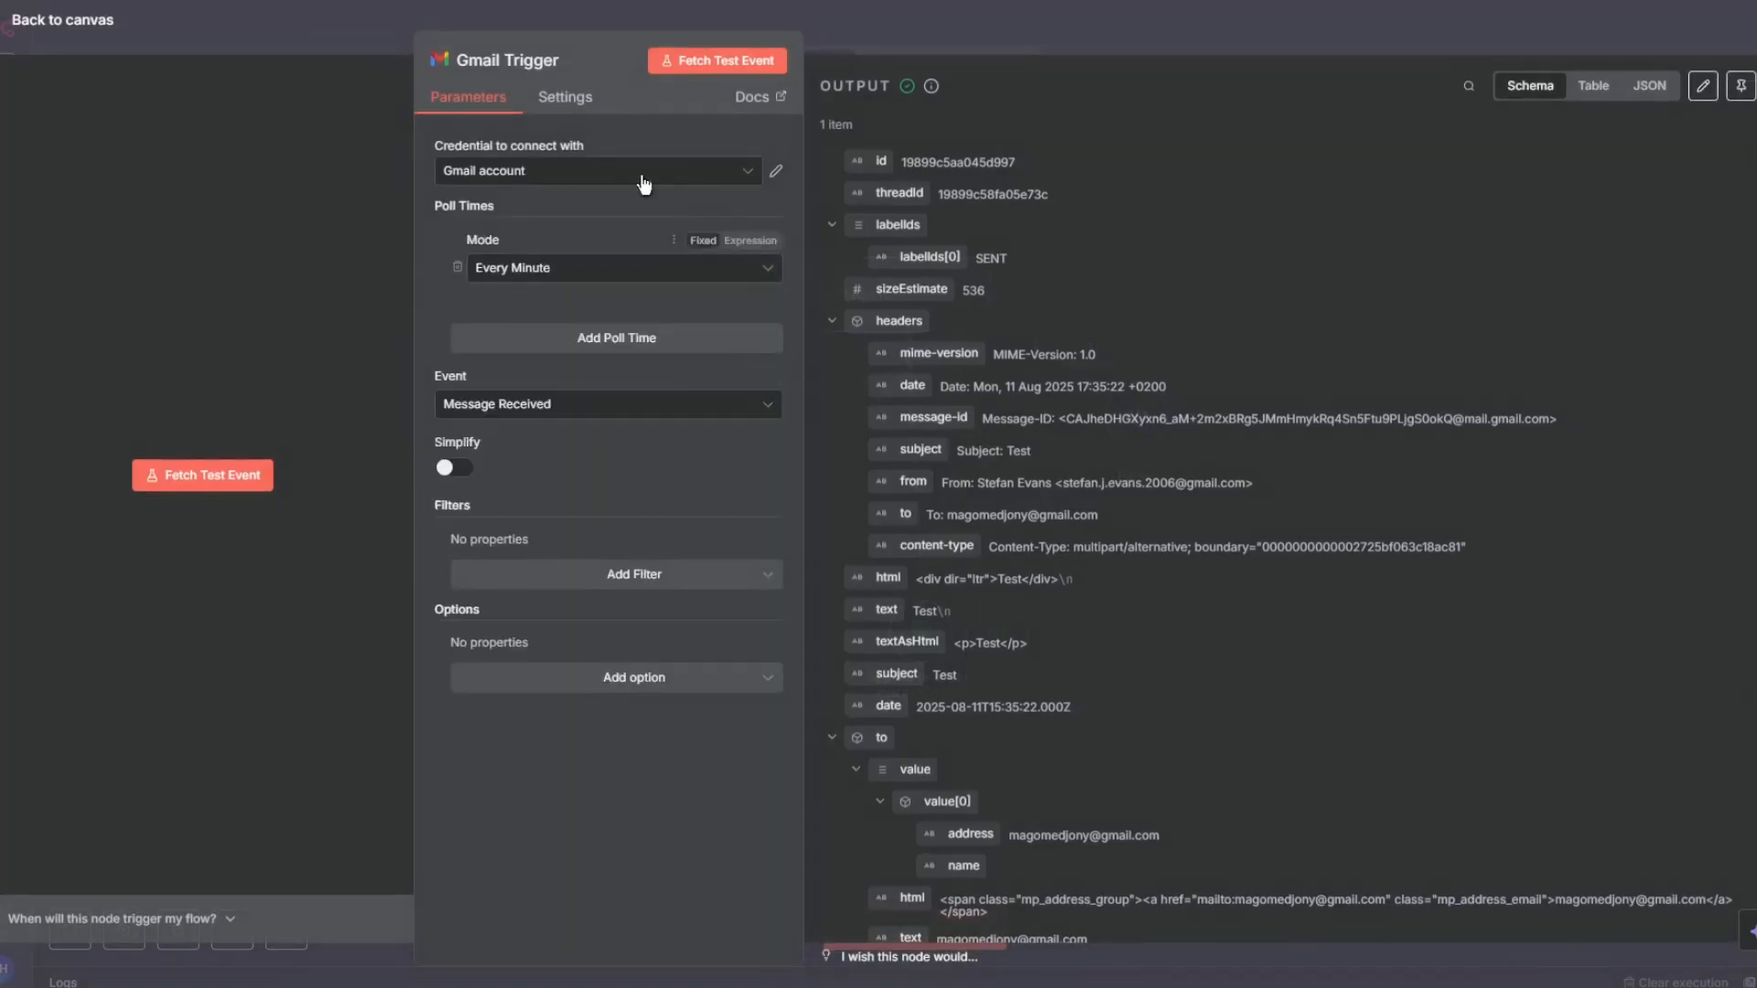
left_click(1741, 86)
left_click(1480, 45)
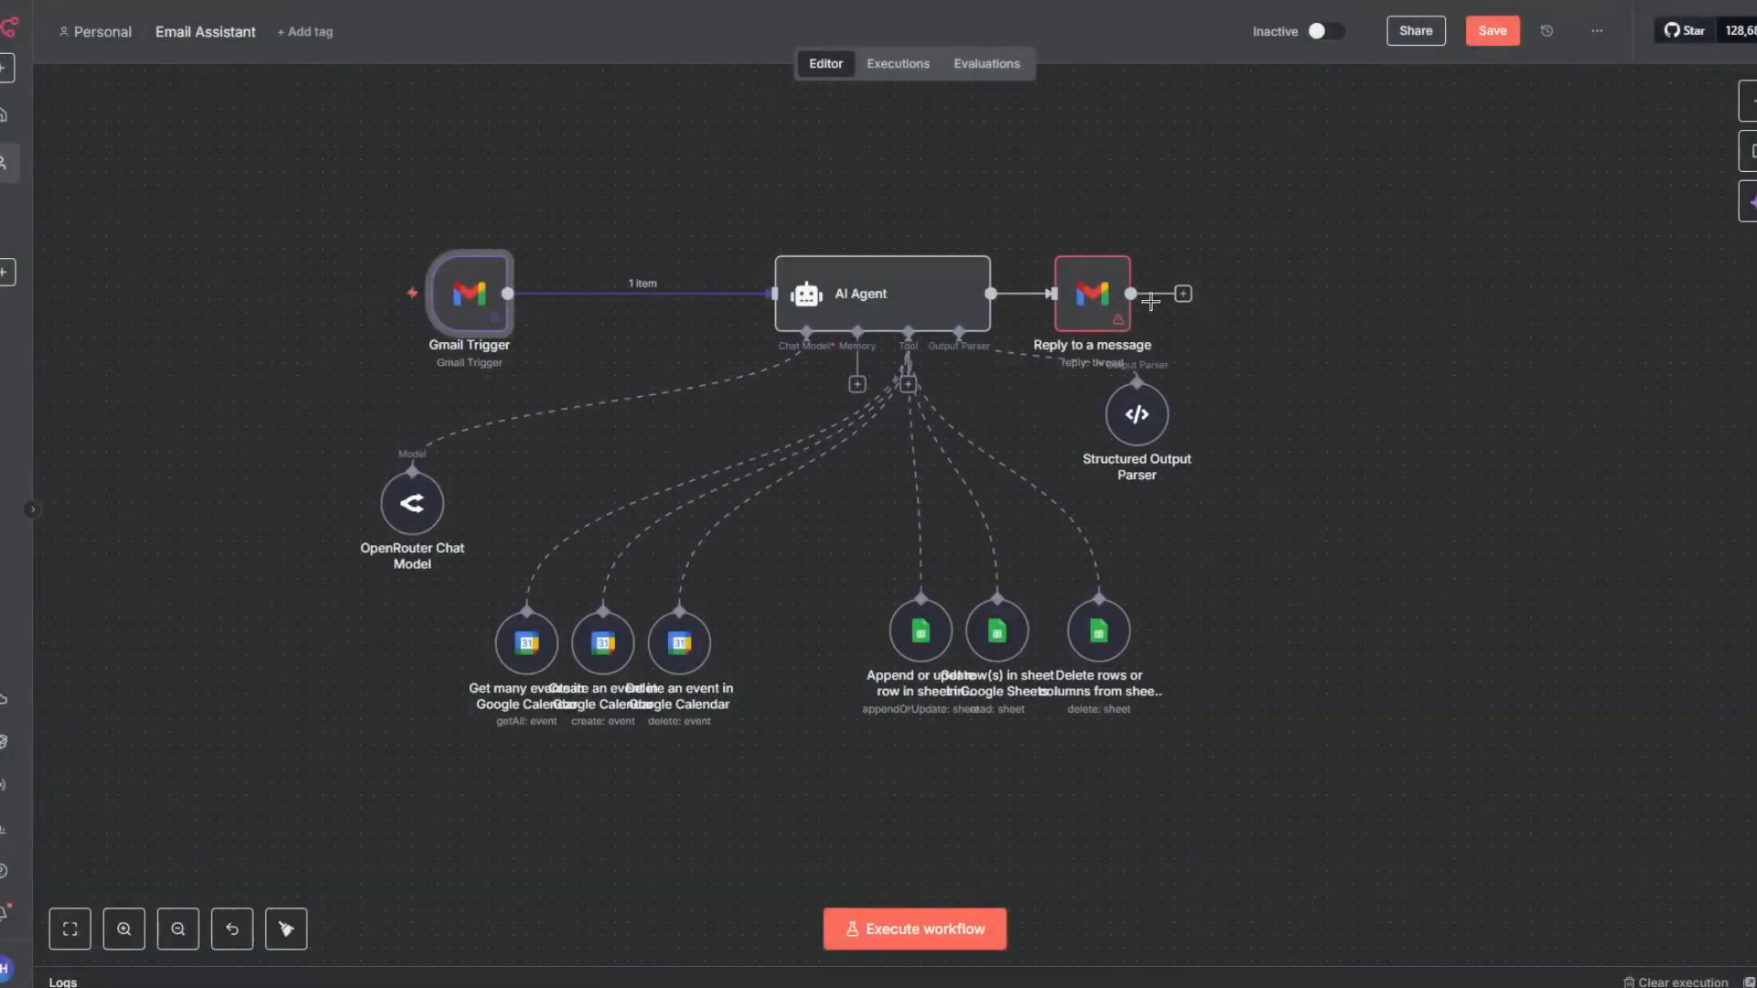
- Open the Reply node and try to execute the previous nodes
double_click(1107, 293)
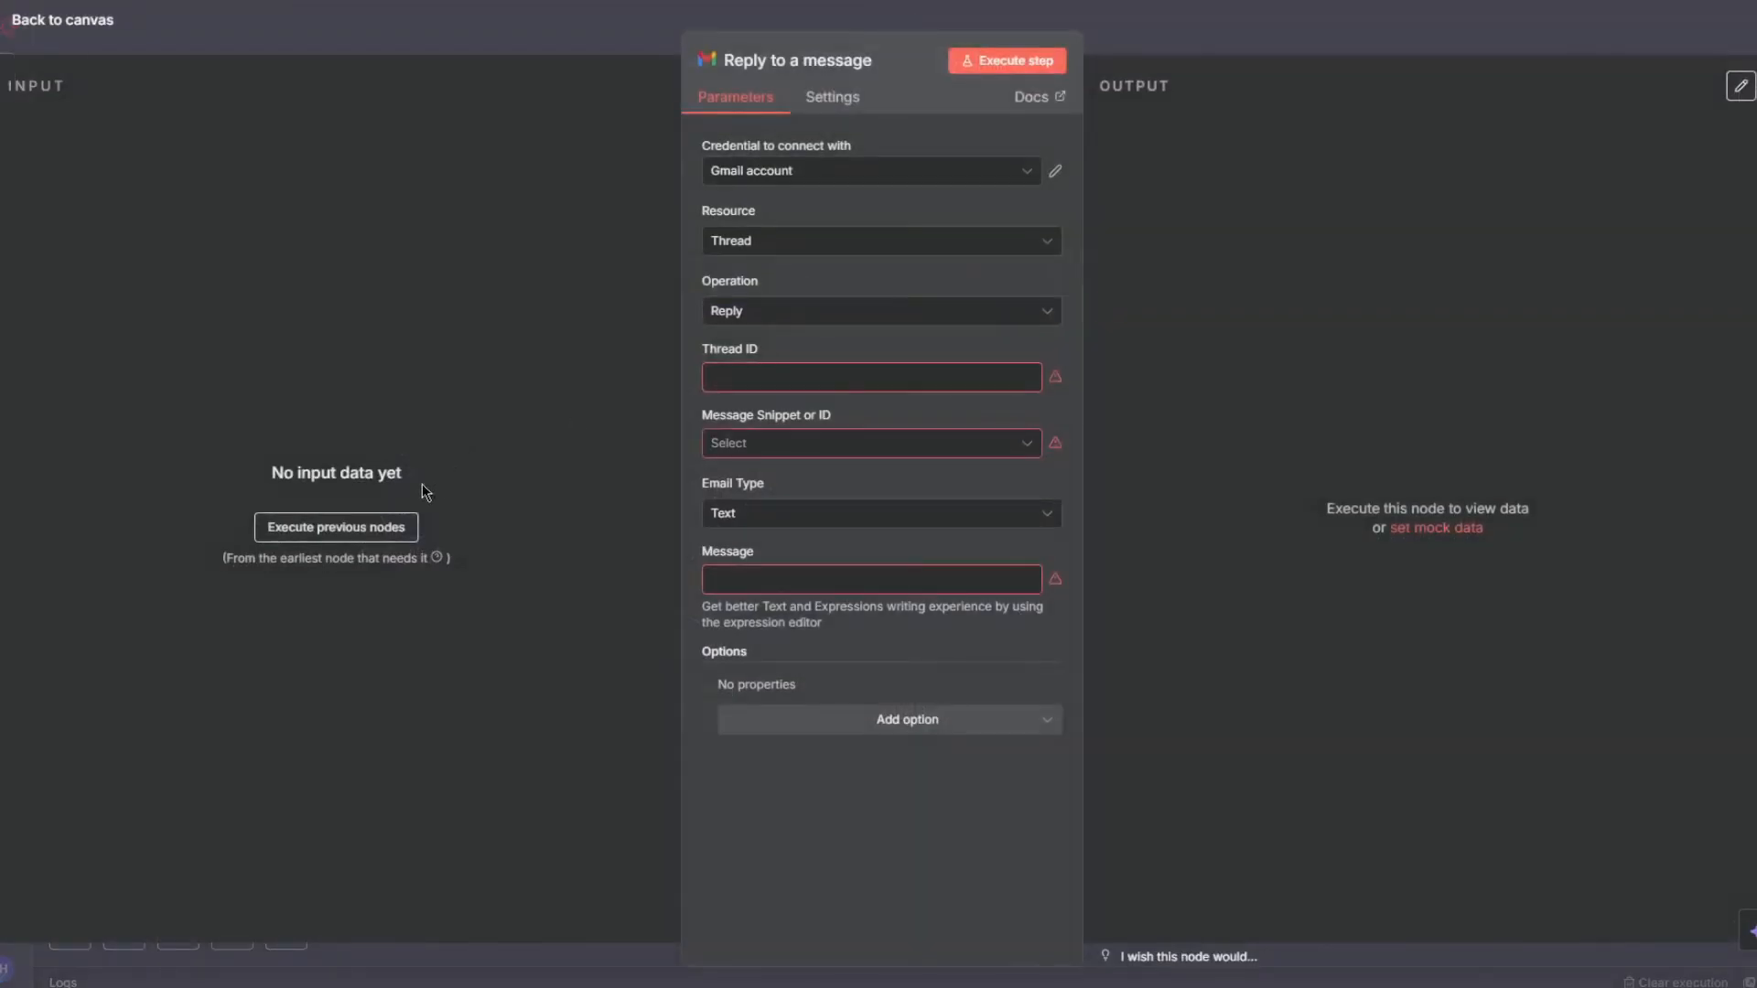
left_click(389, 529)
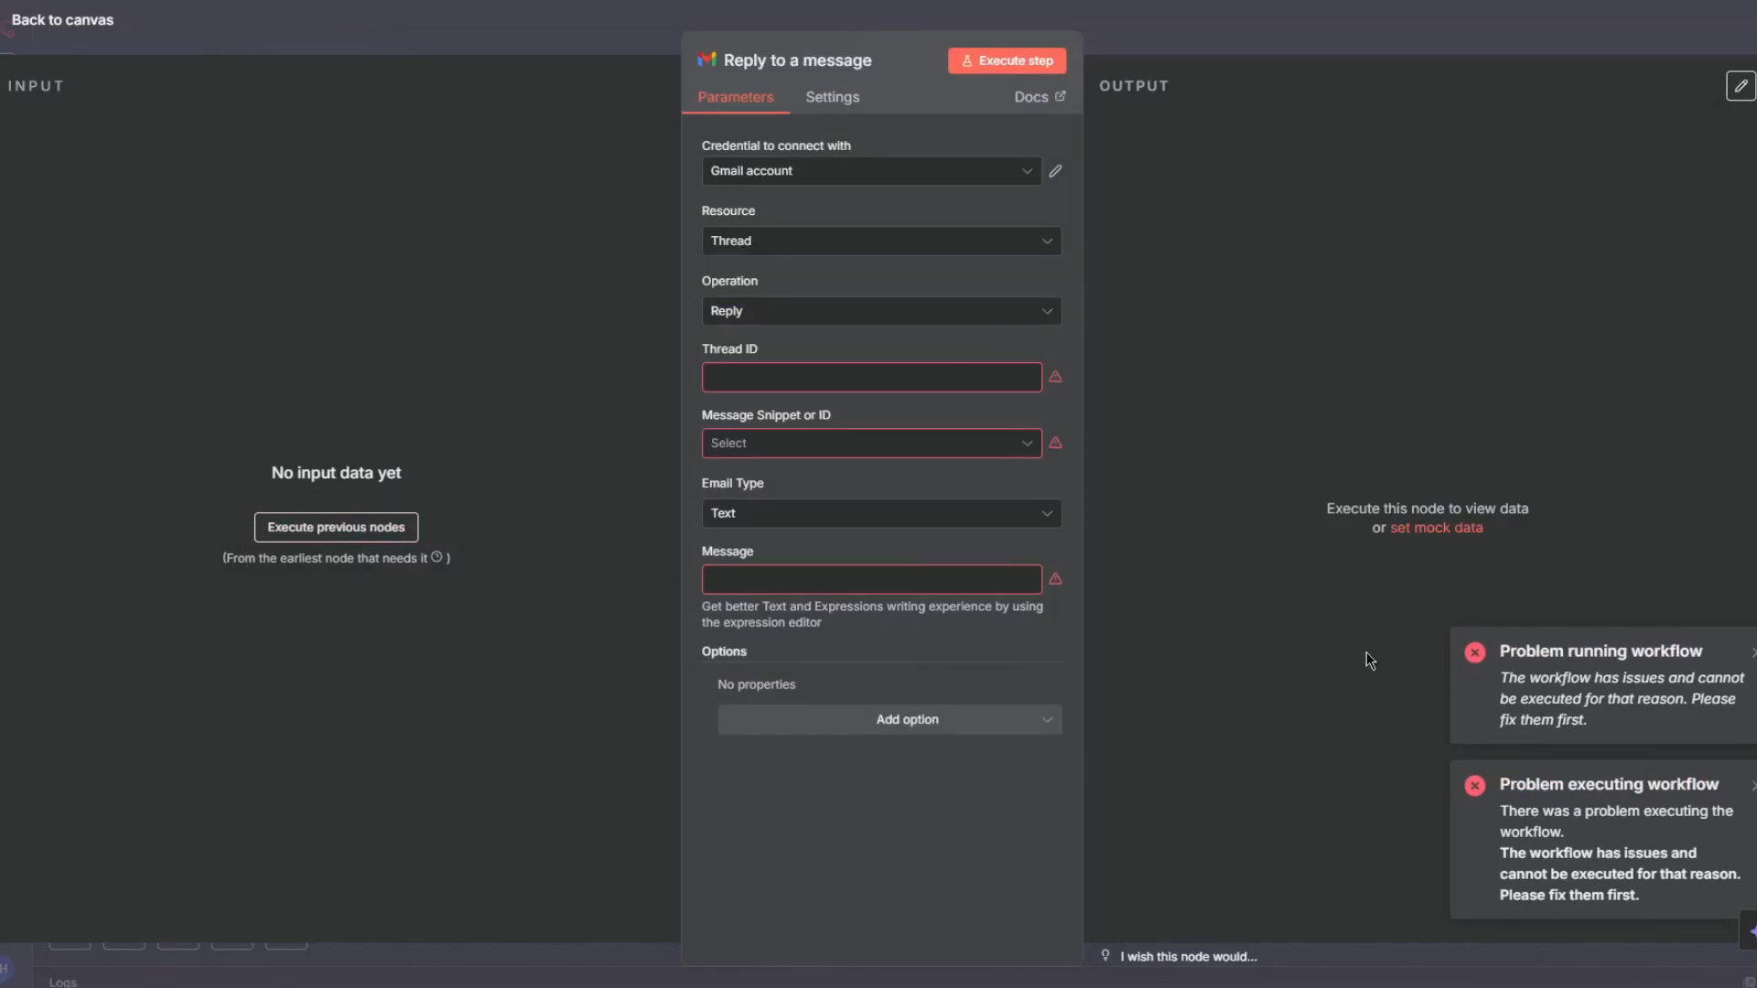
left_click(1321, 3)
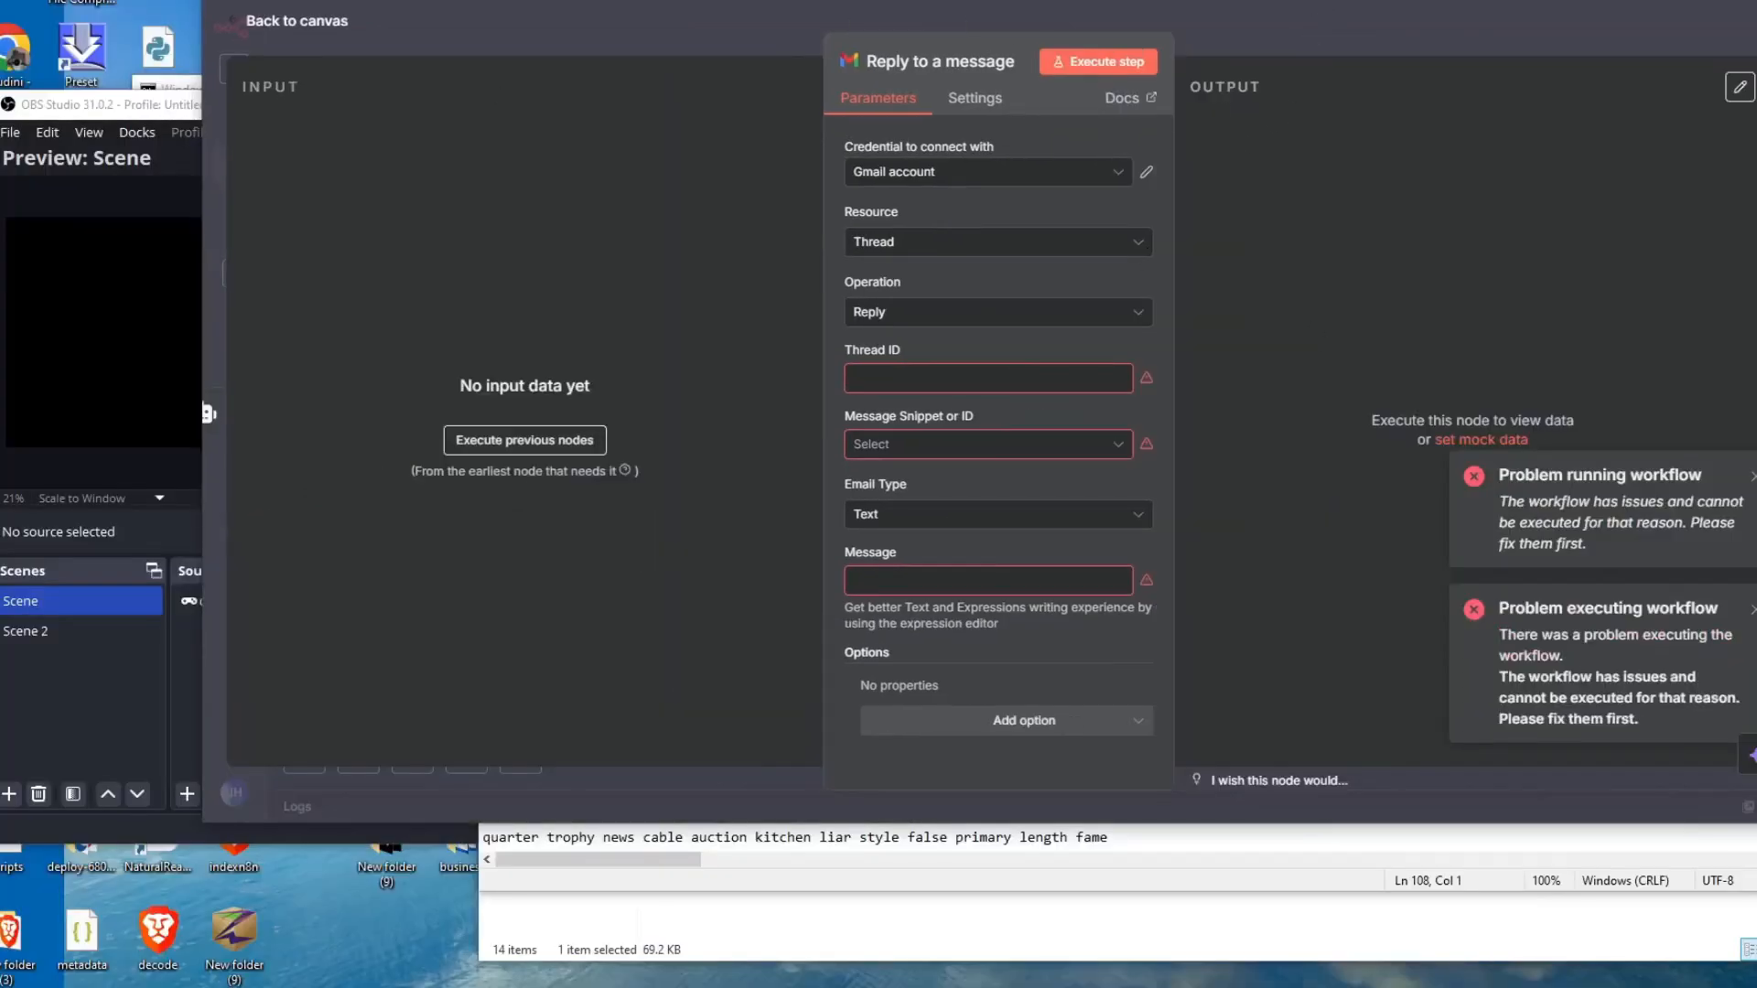
double_click(1373, 3)
left_click(1407, 34)
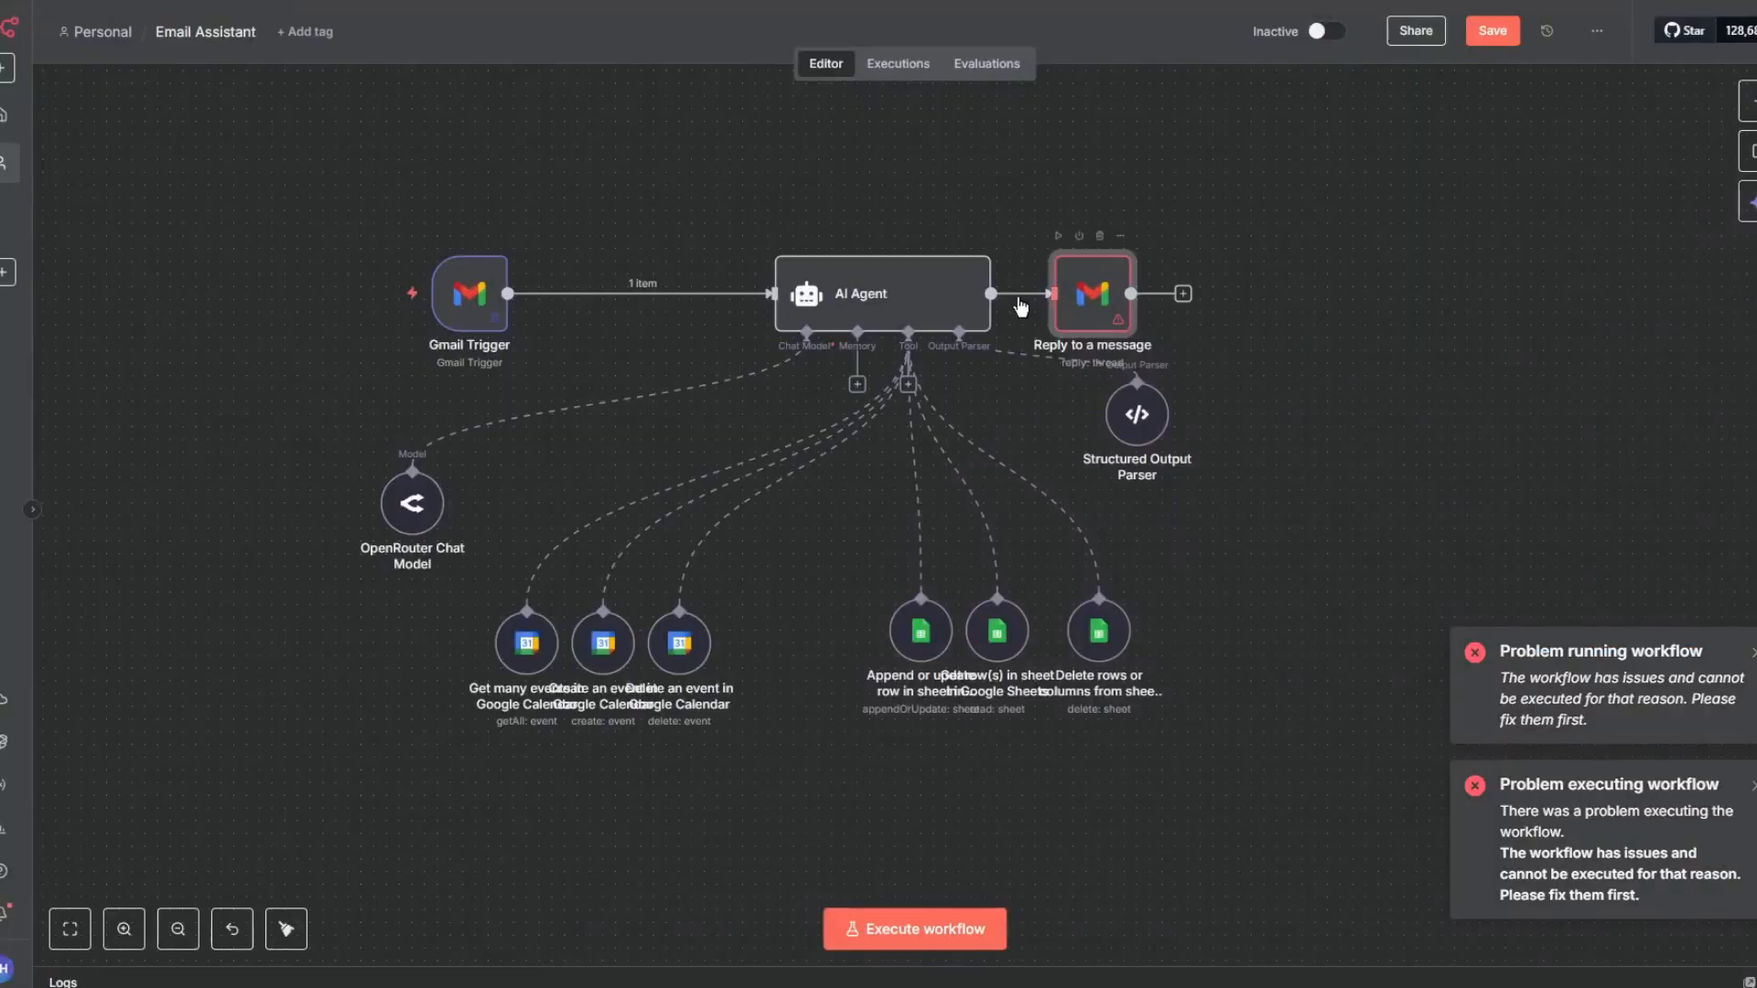
- Execute the workflow with the Reply node temporarily disconnected, then reconnect it to the AI Agent output
left_click(1121, 294)
mouse_move(485, 256)
left_click(348, 293)
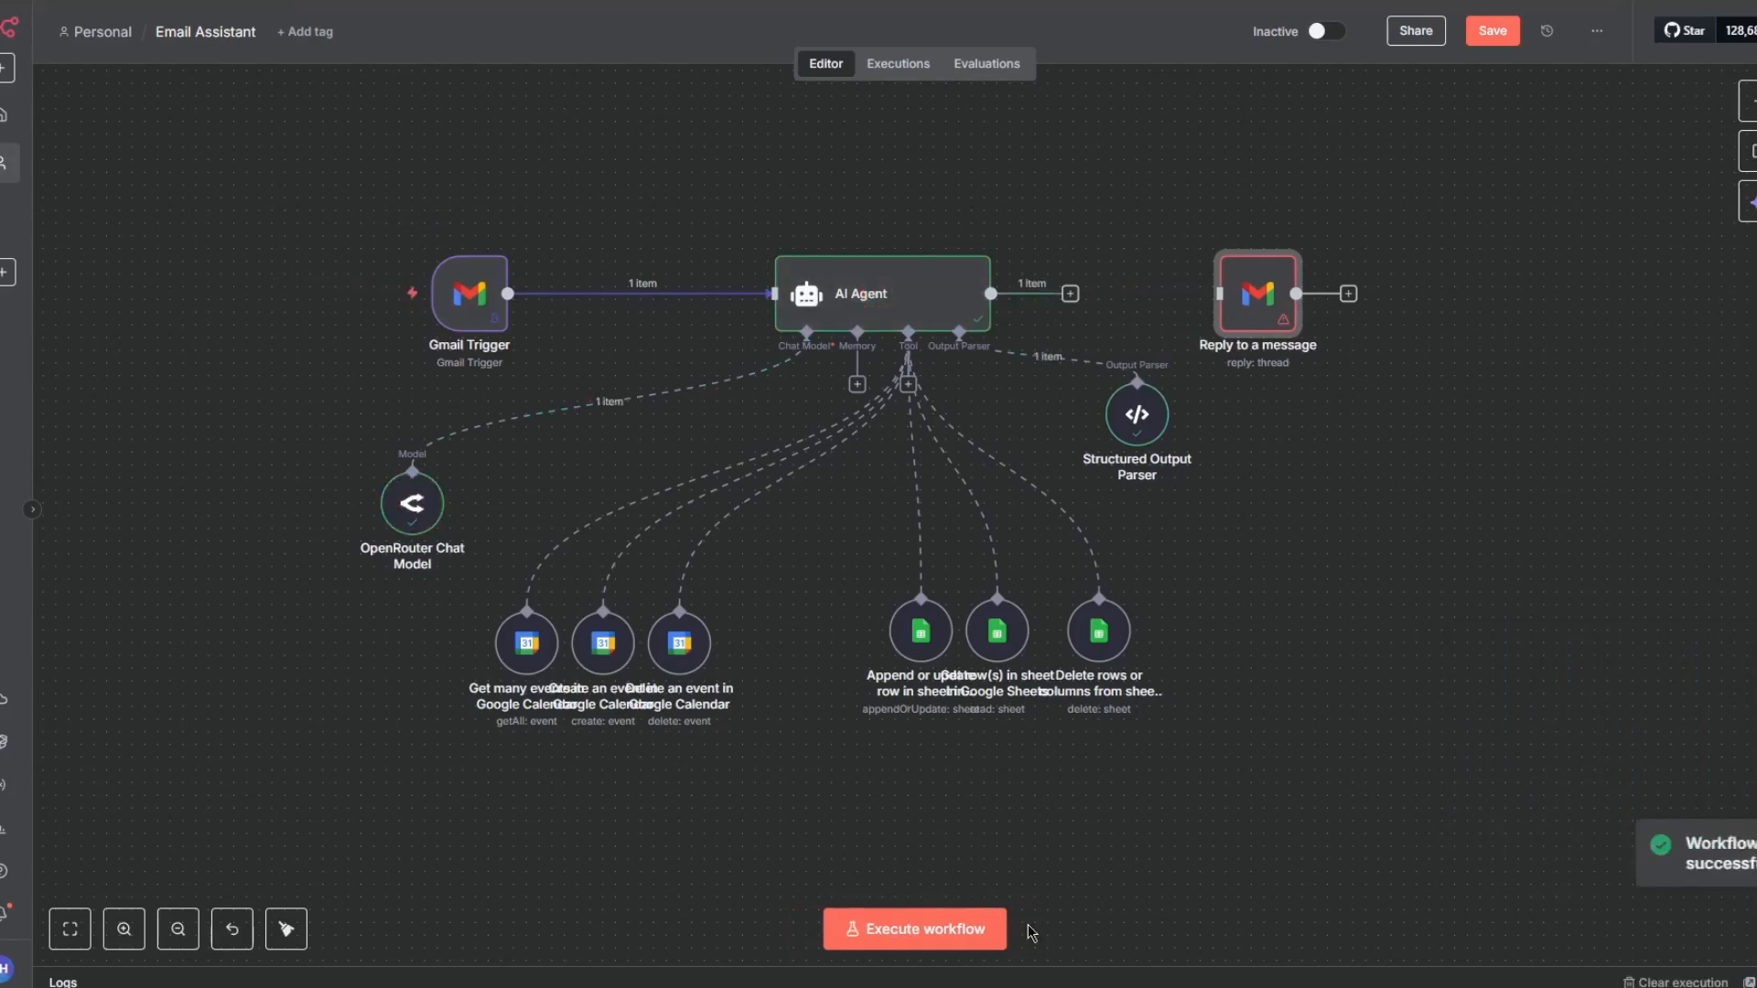
left_click_drag(1067, 300, 1263, 302)
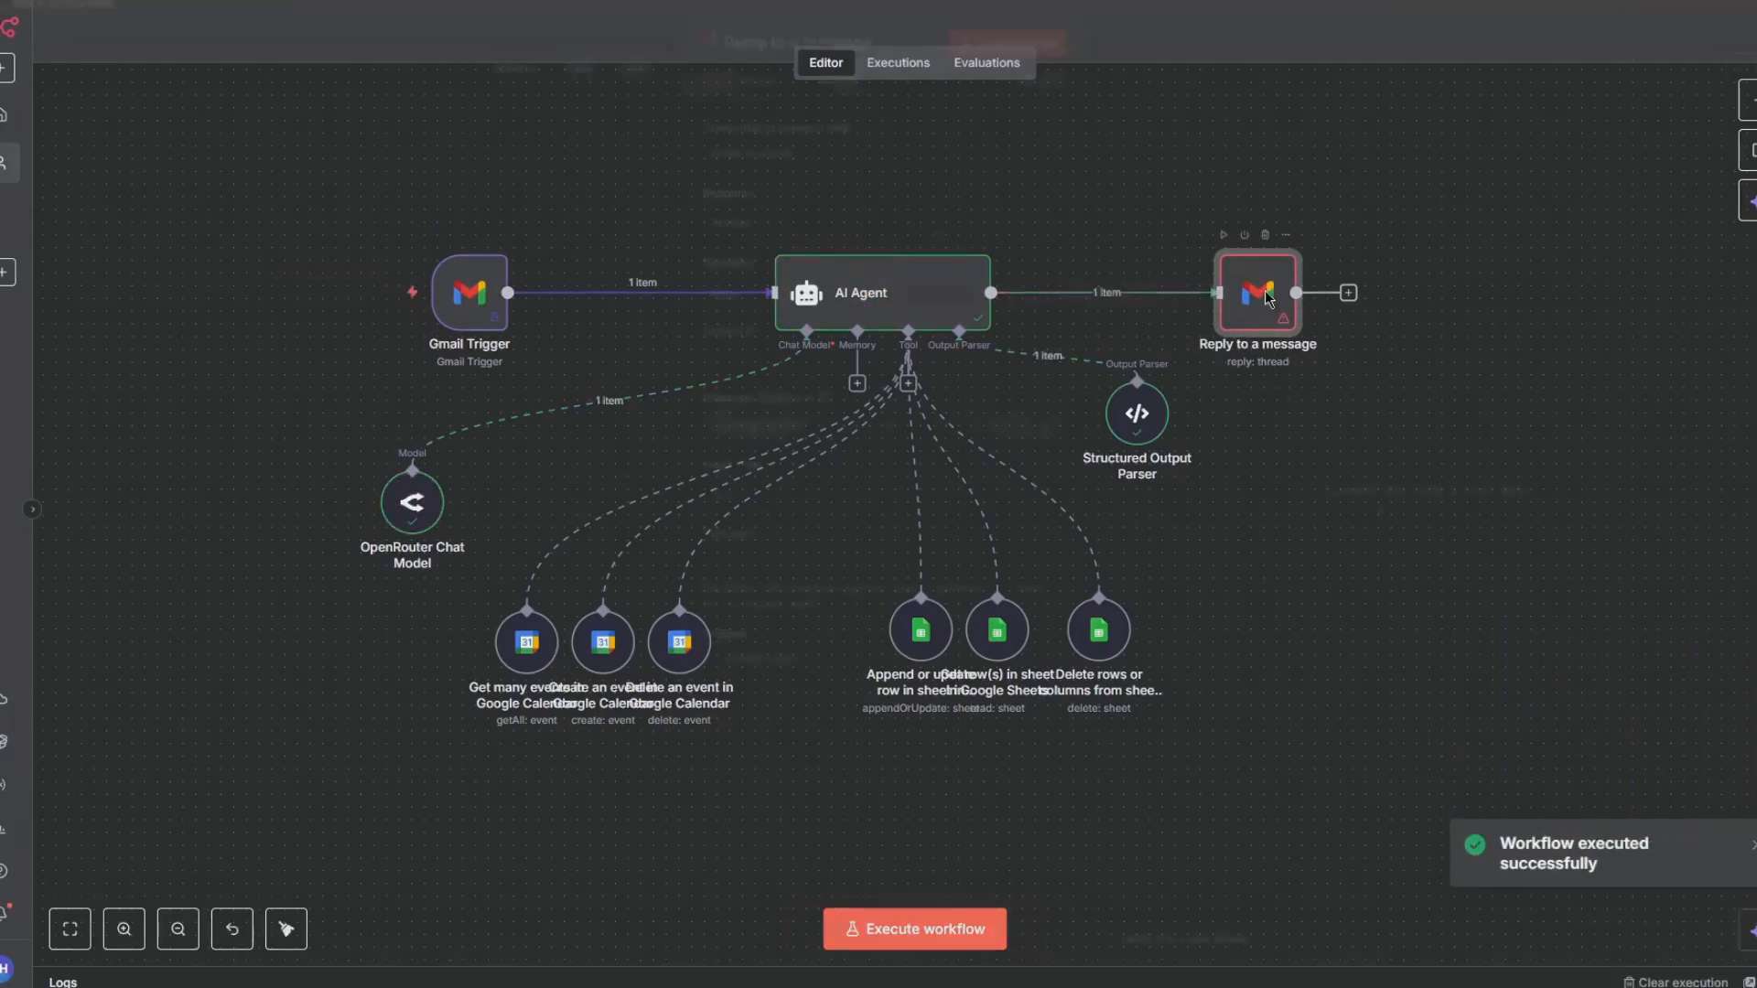
- Open the Reply node and map the Gmail Trigger's threadId into the Thread ID field
double_click(1268, 302)
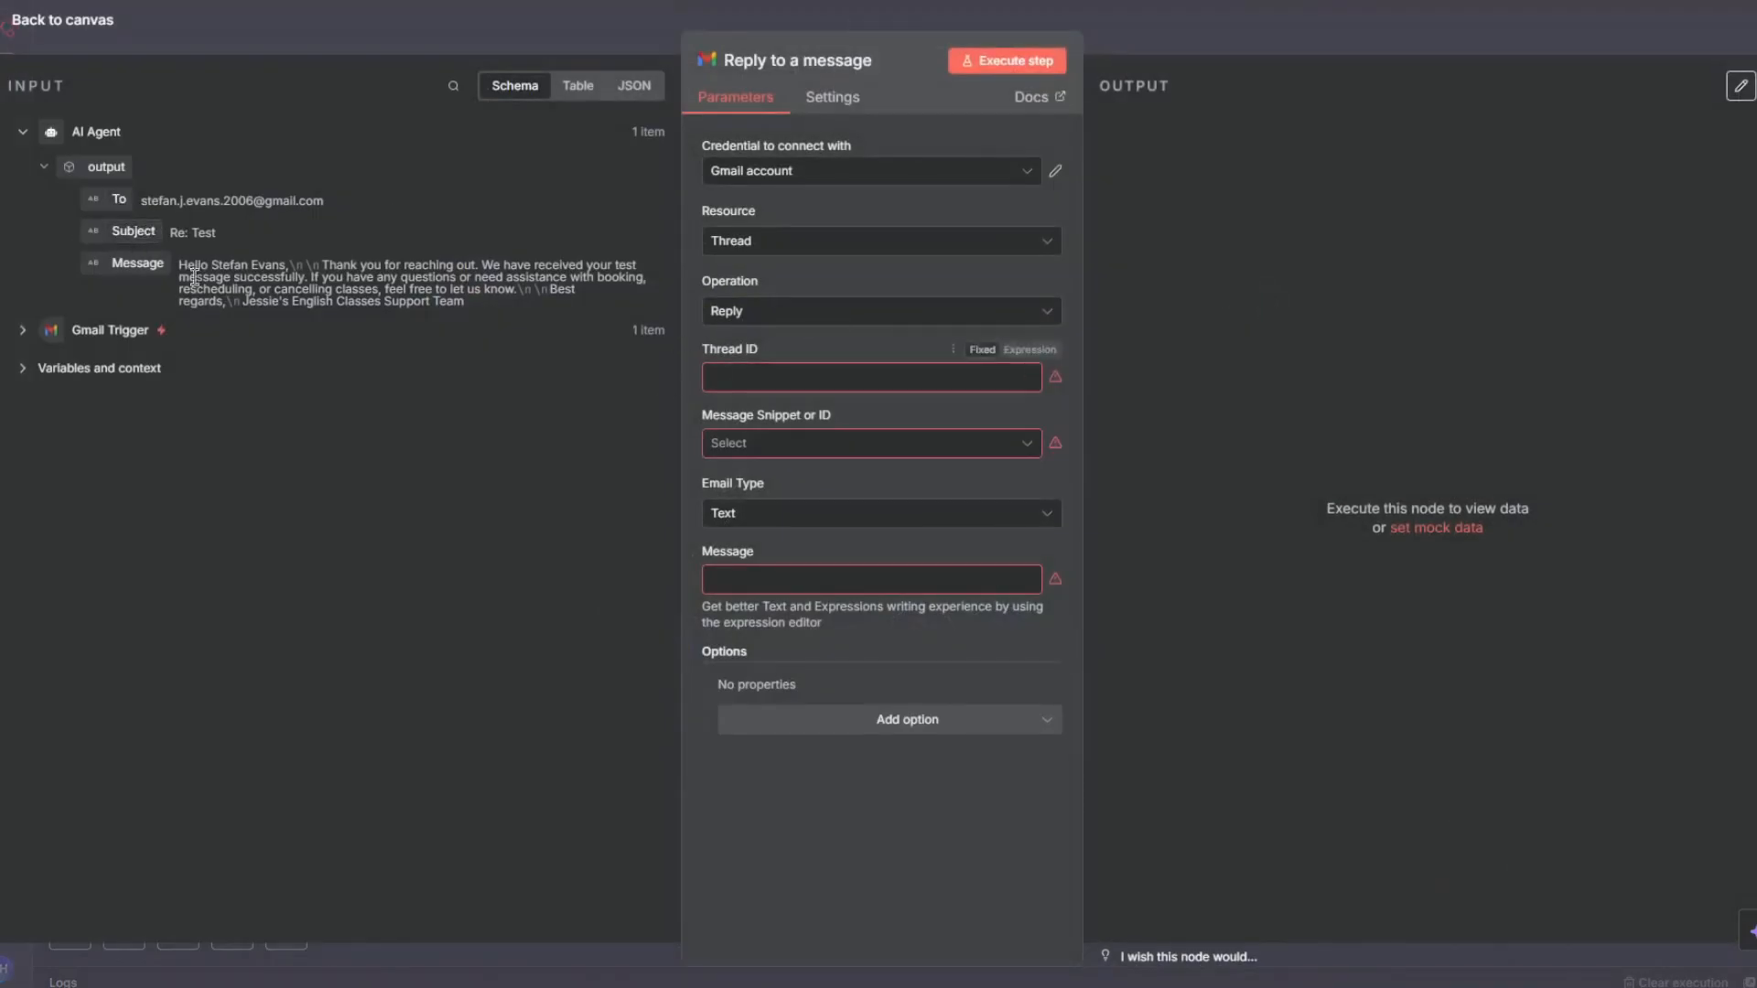
left_click(23, 330)
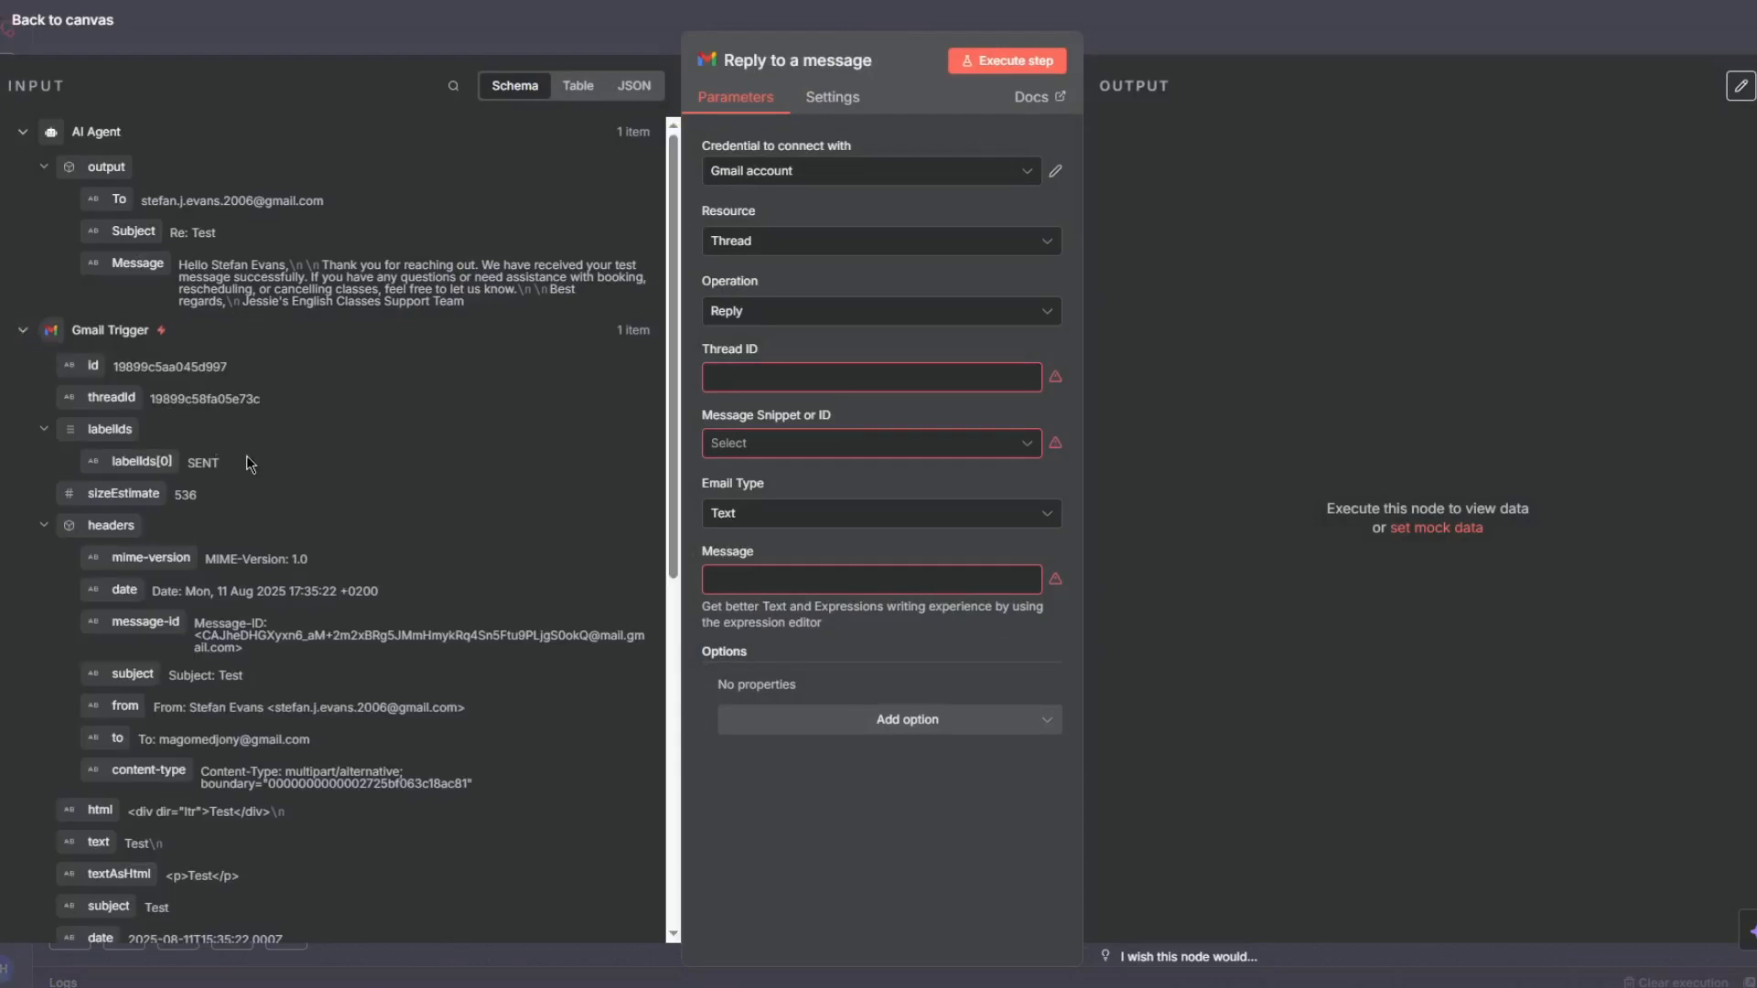
scroll(256, 441, "down", 10)
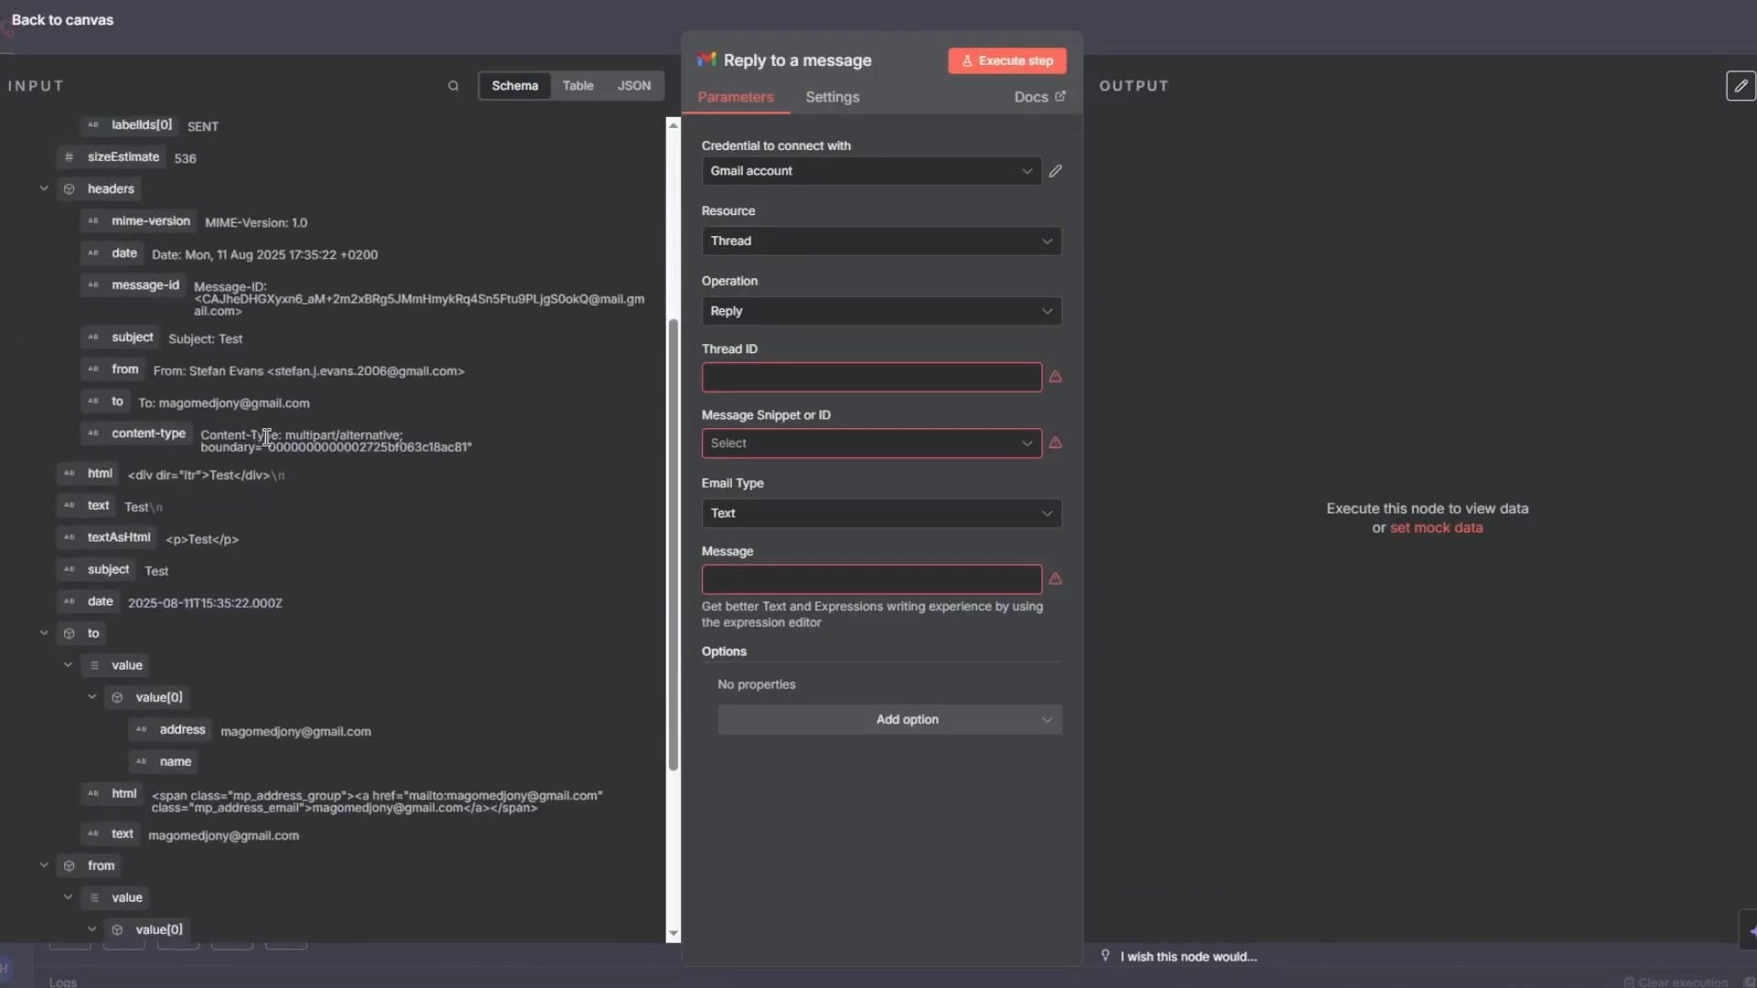
scroll(270, 448, "up", 10)
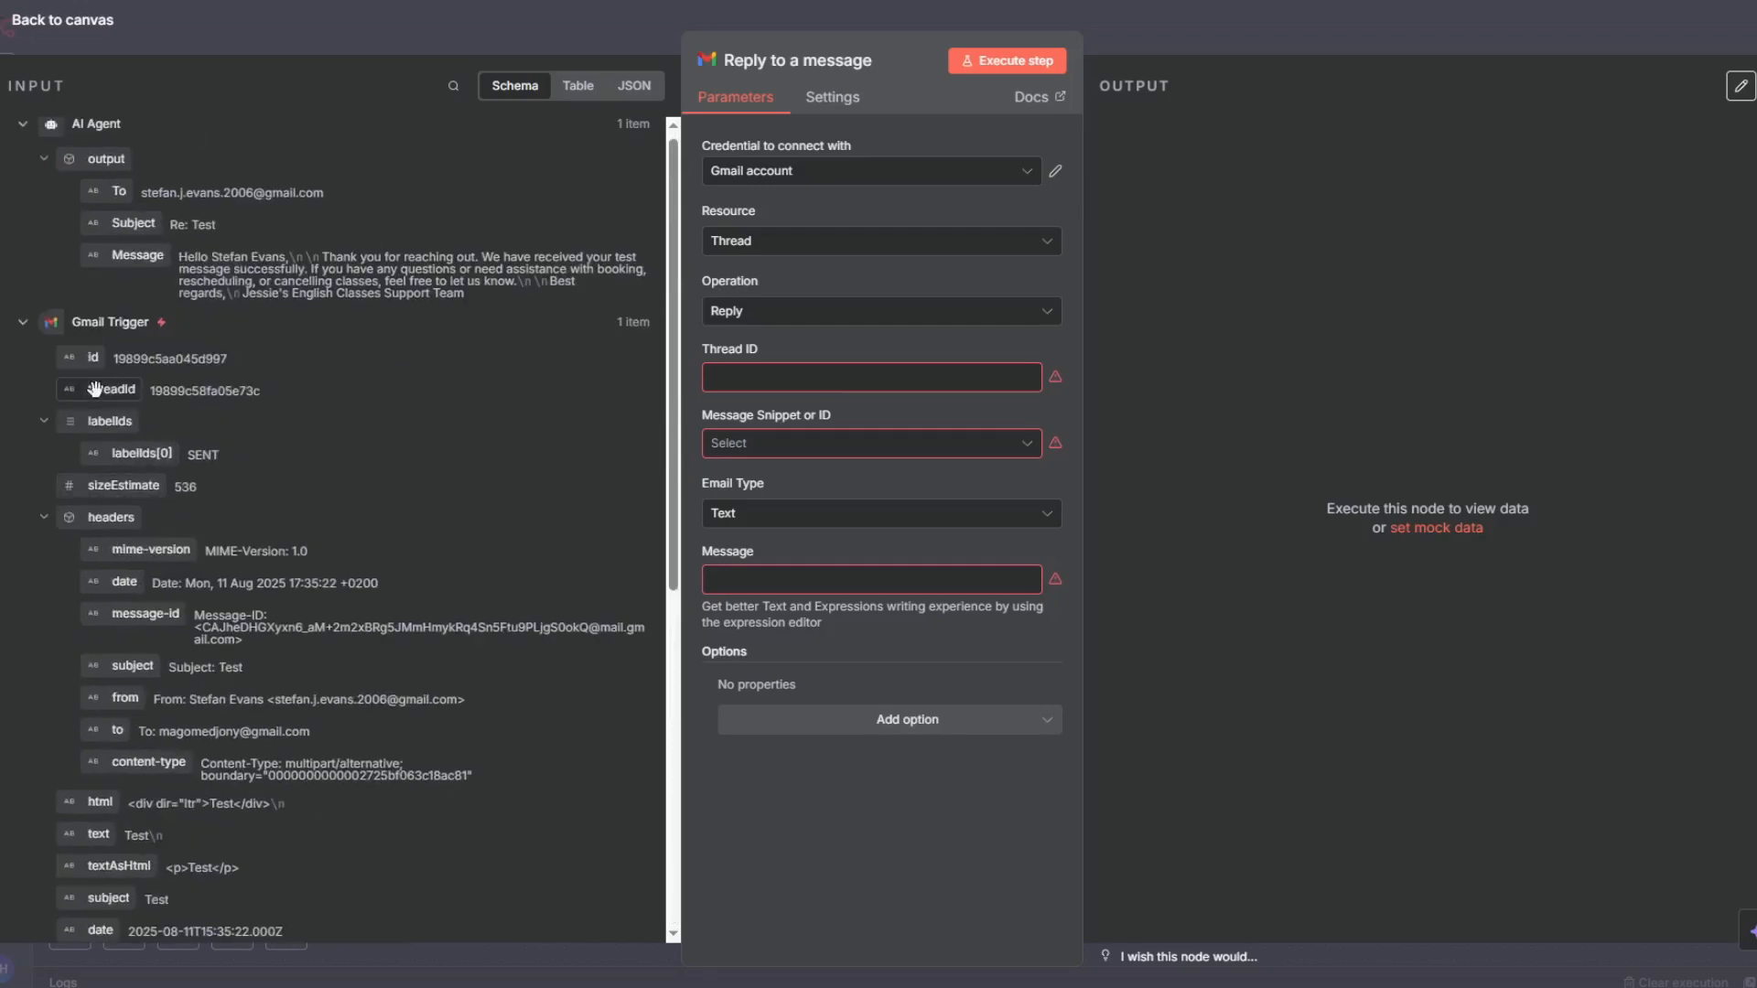
left_click_drag(96, 392, 732, 380)
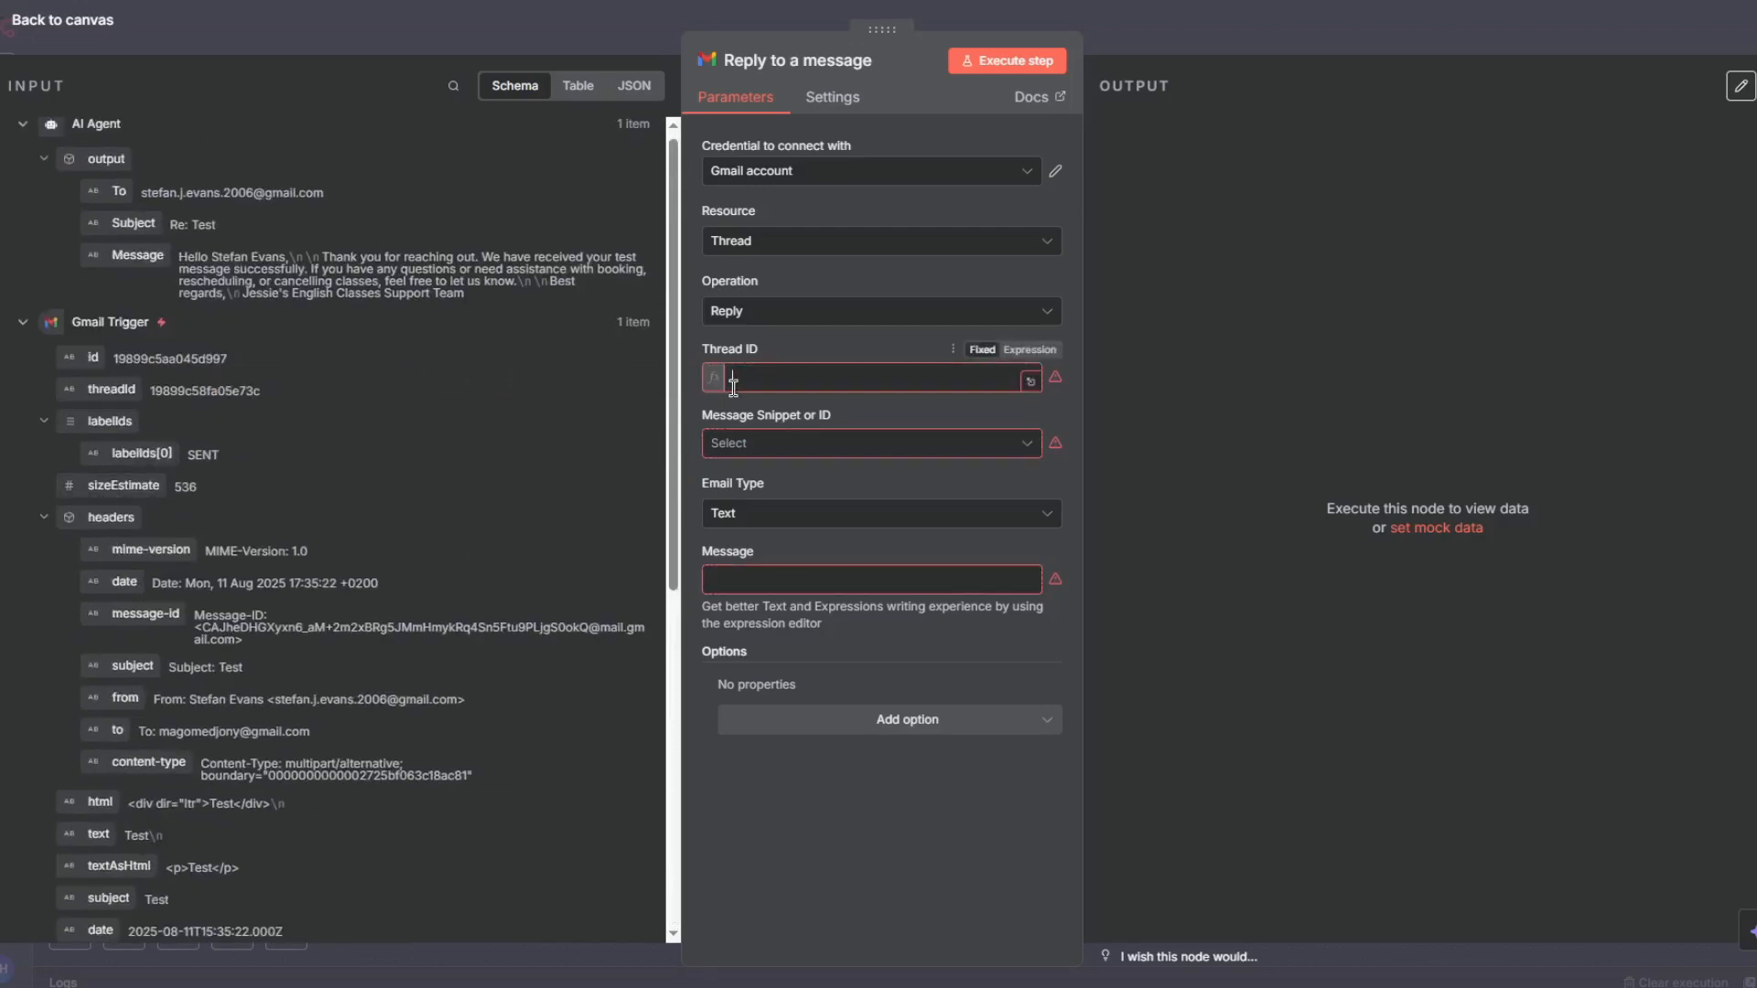
- Set the Message Snippet or ID to the Test message
left_click(1190, 474)
left_click(925, 465)
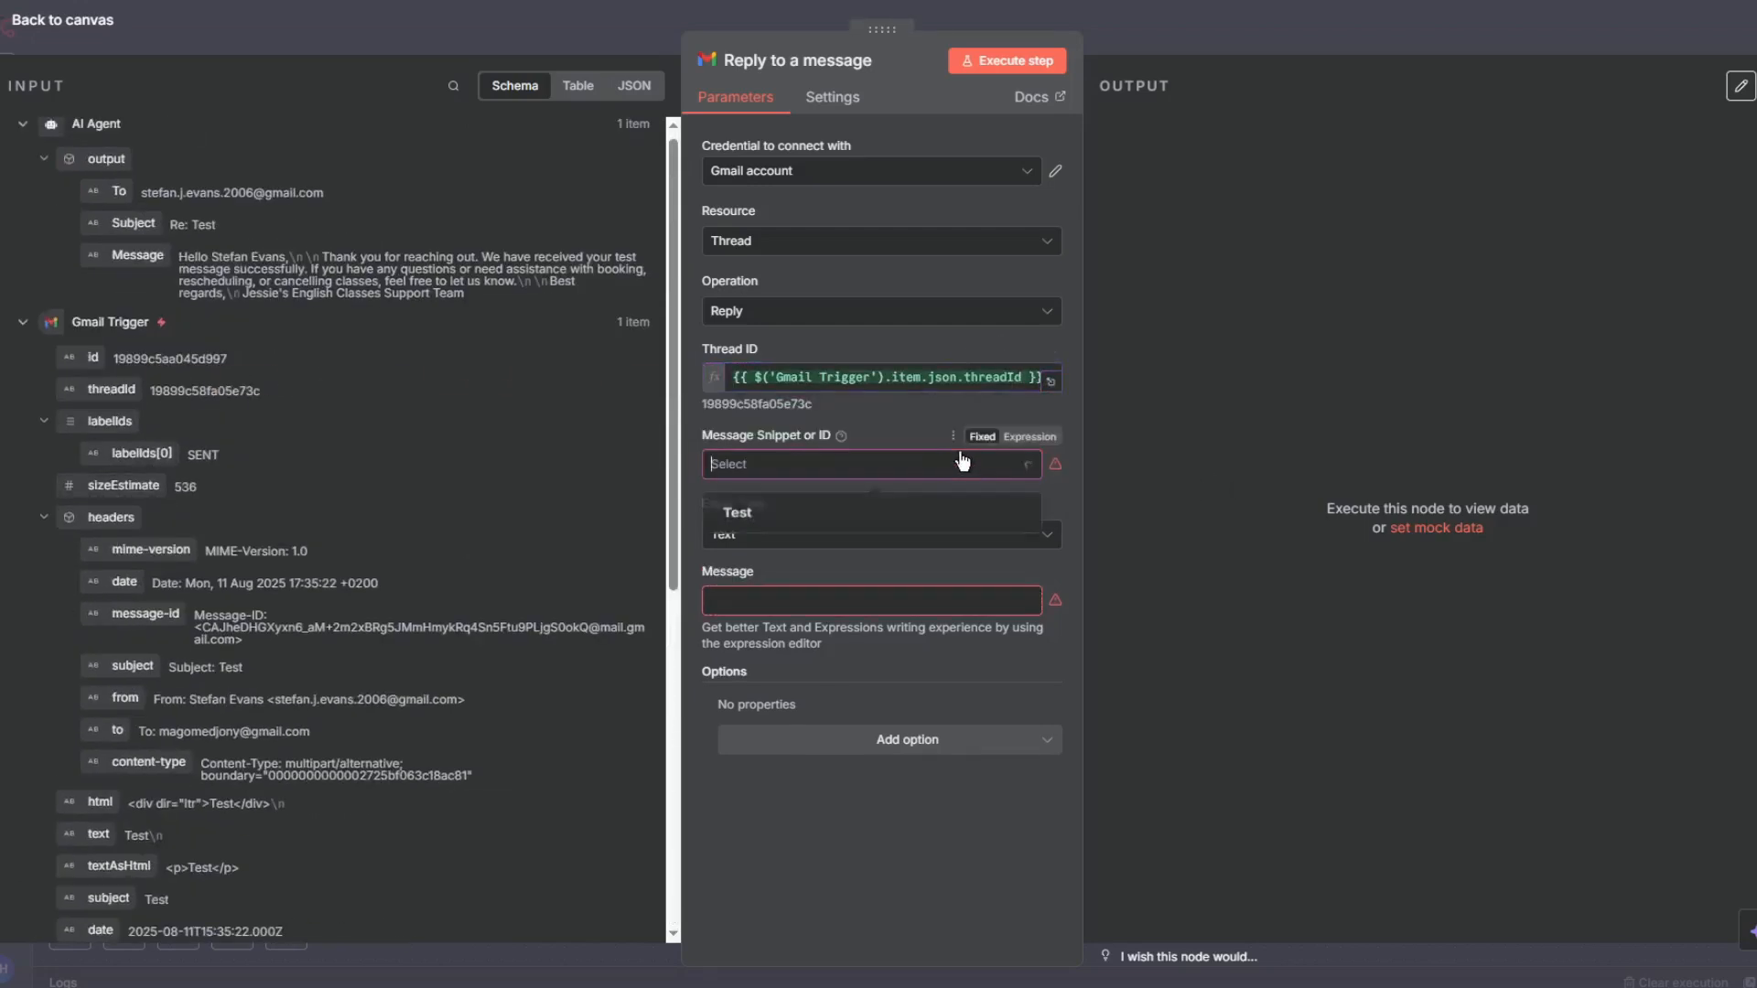
left_click(891, 438)
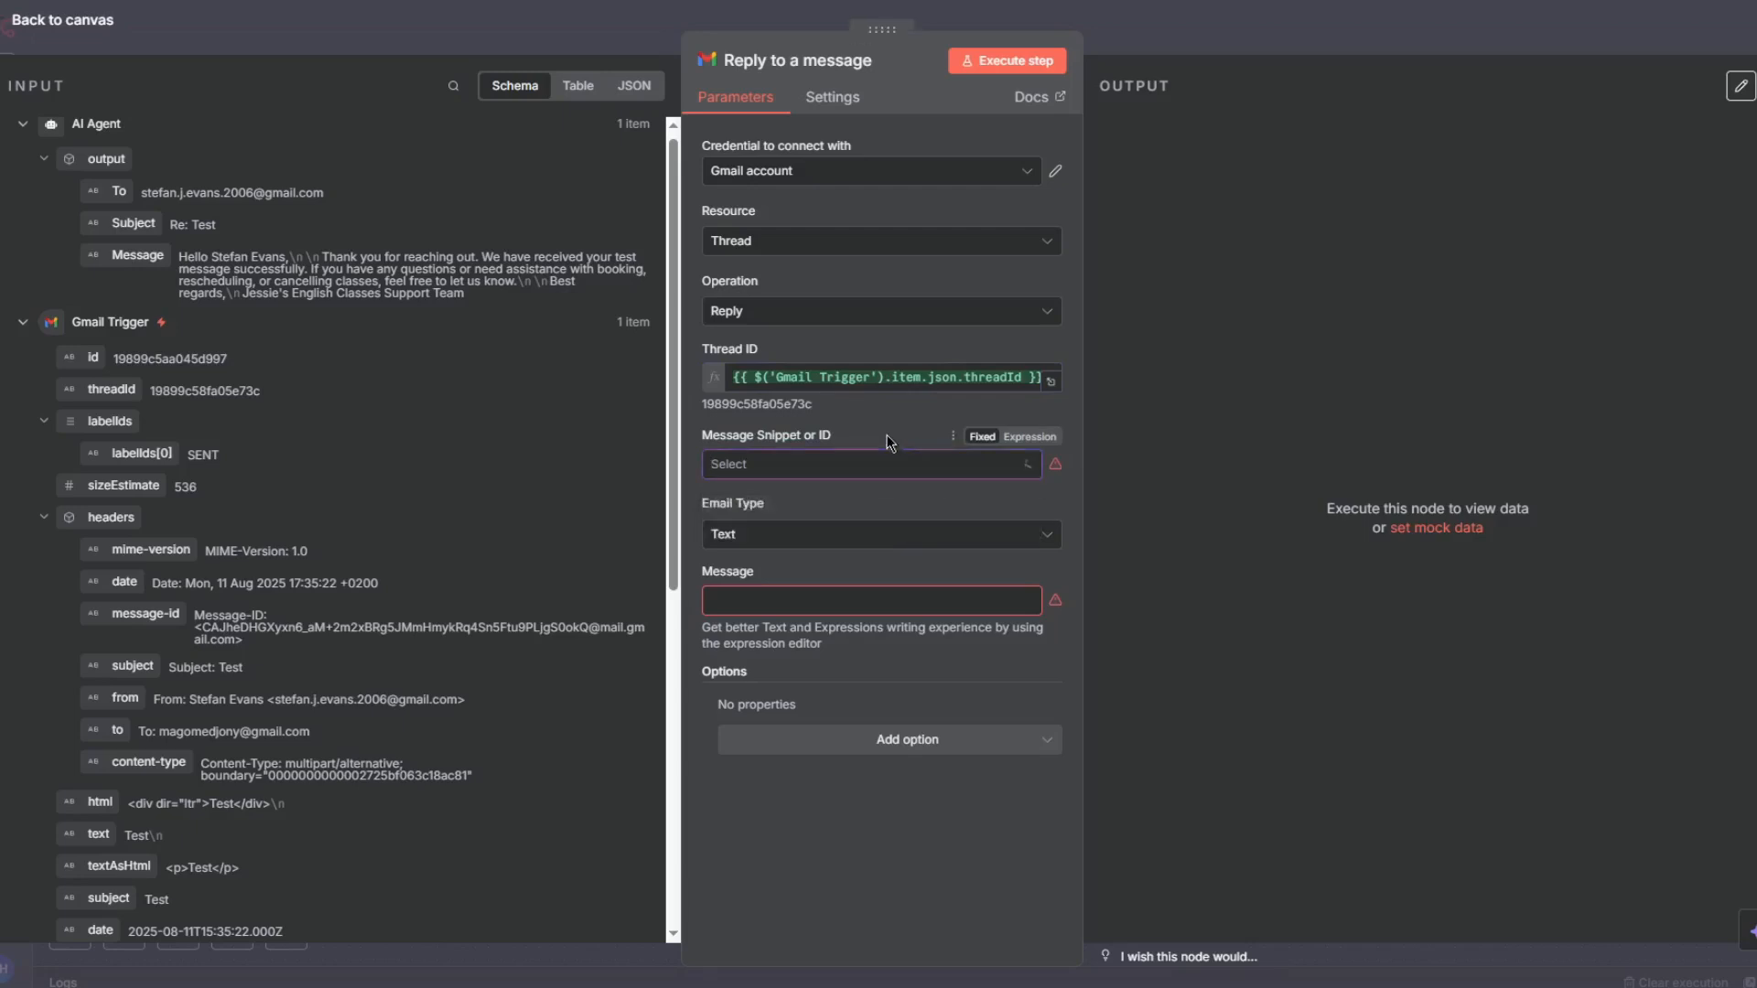
left_click(831, 467)
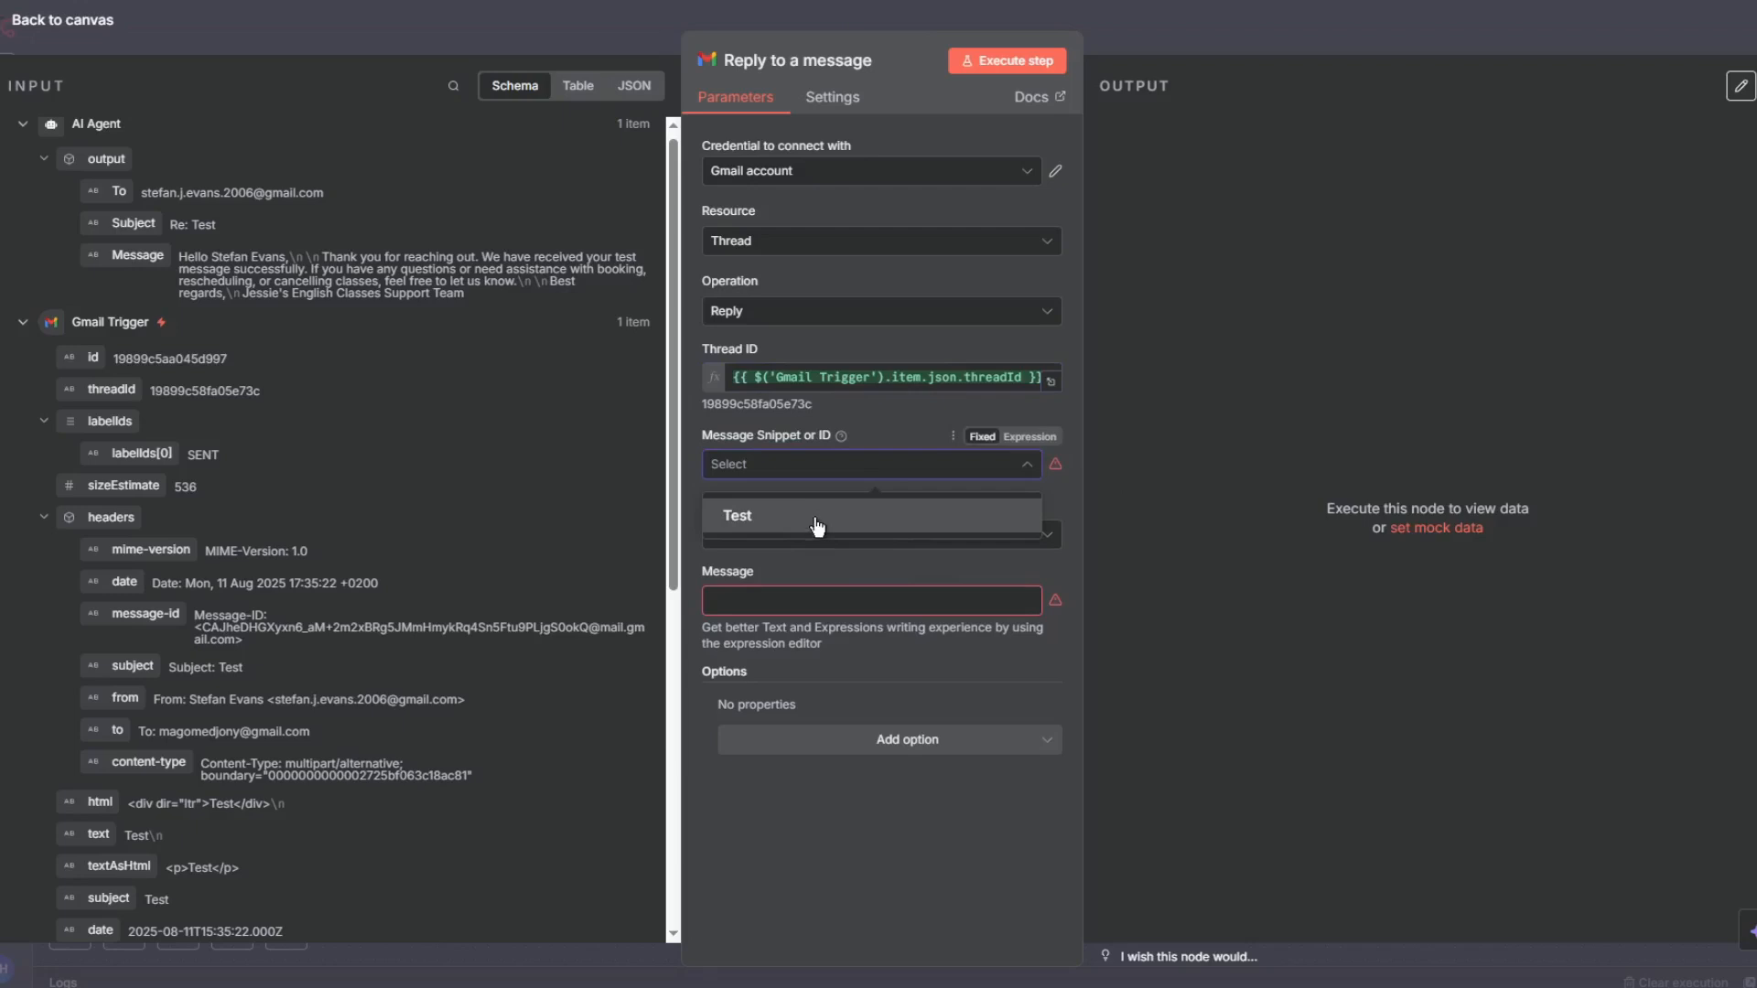
left_click(818, 518)
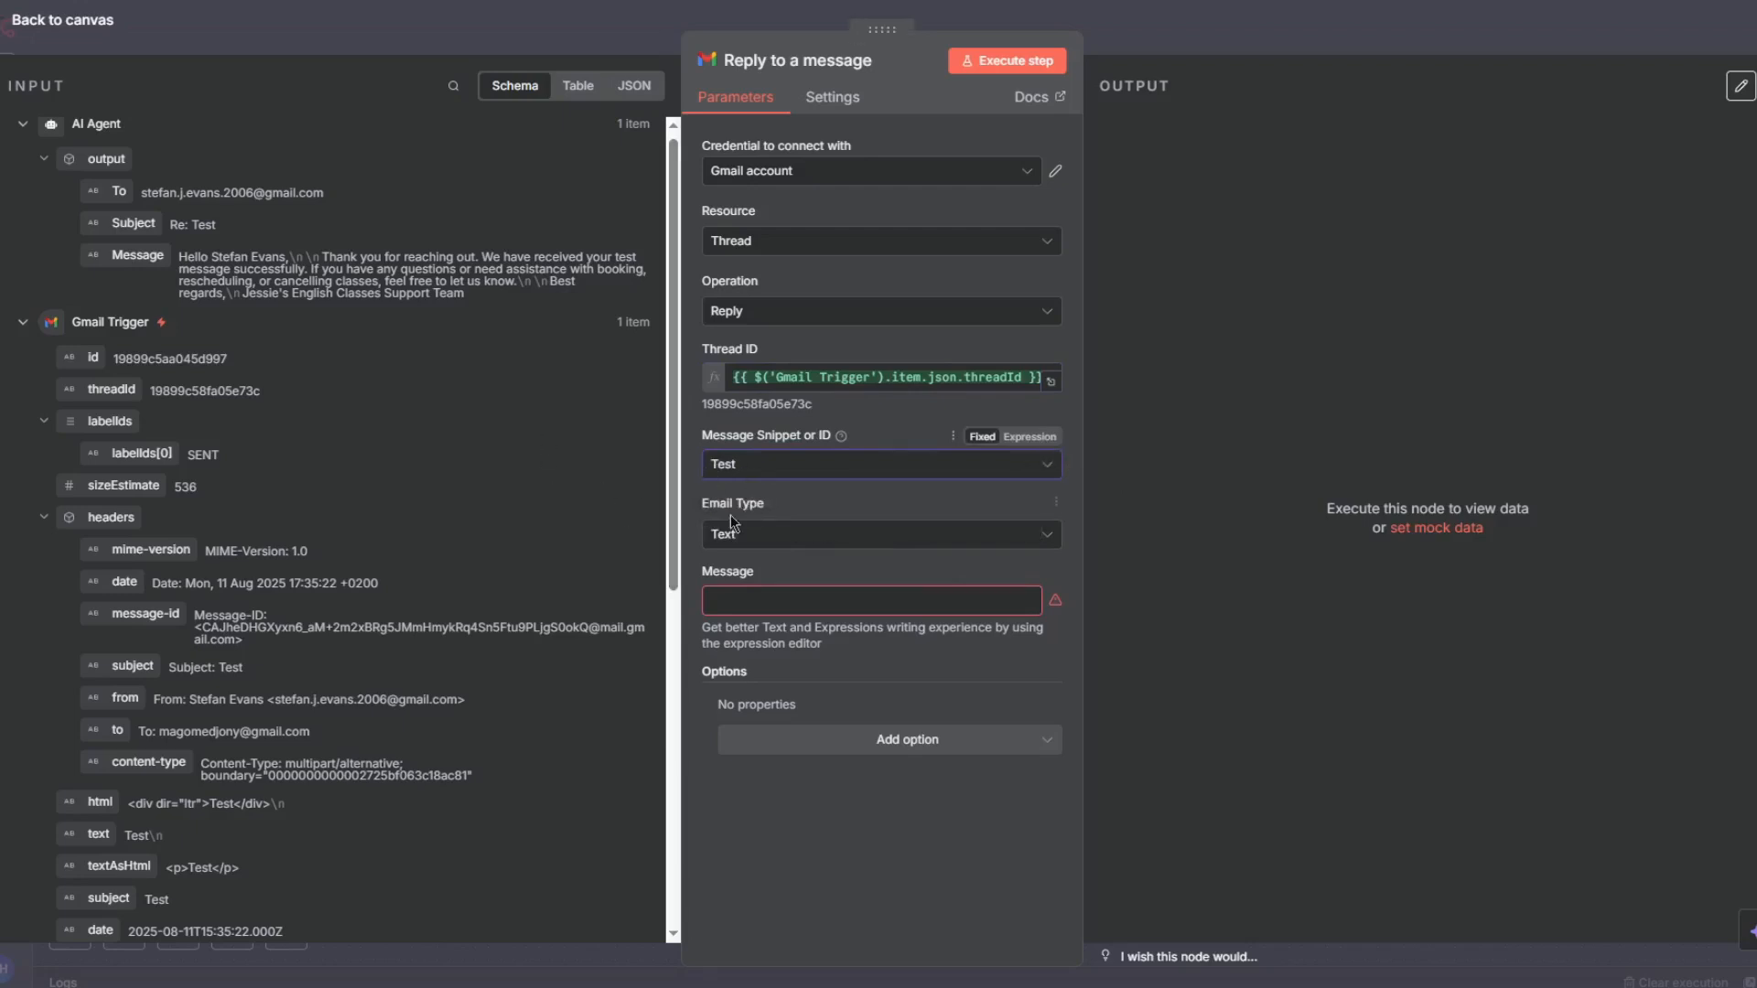
scroll(287, 528, "down", 3)
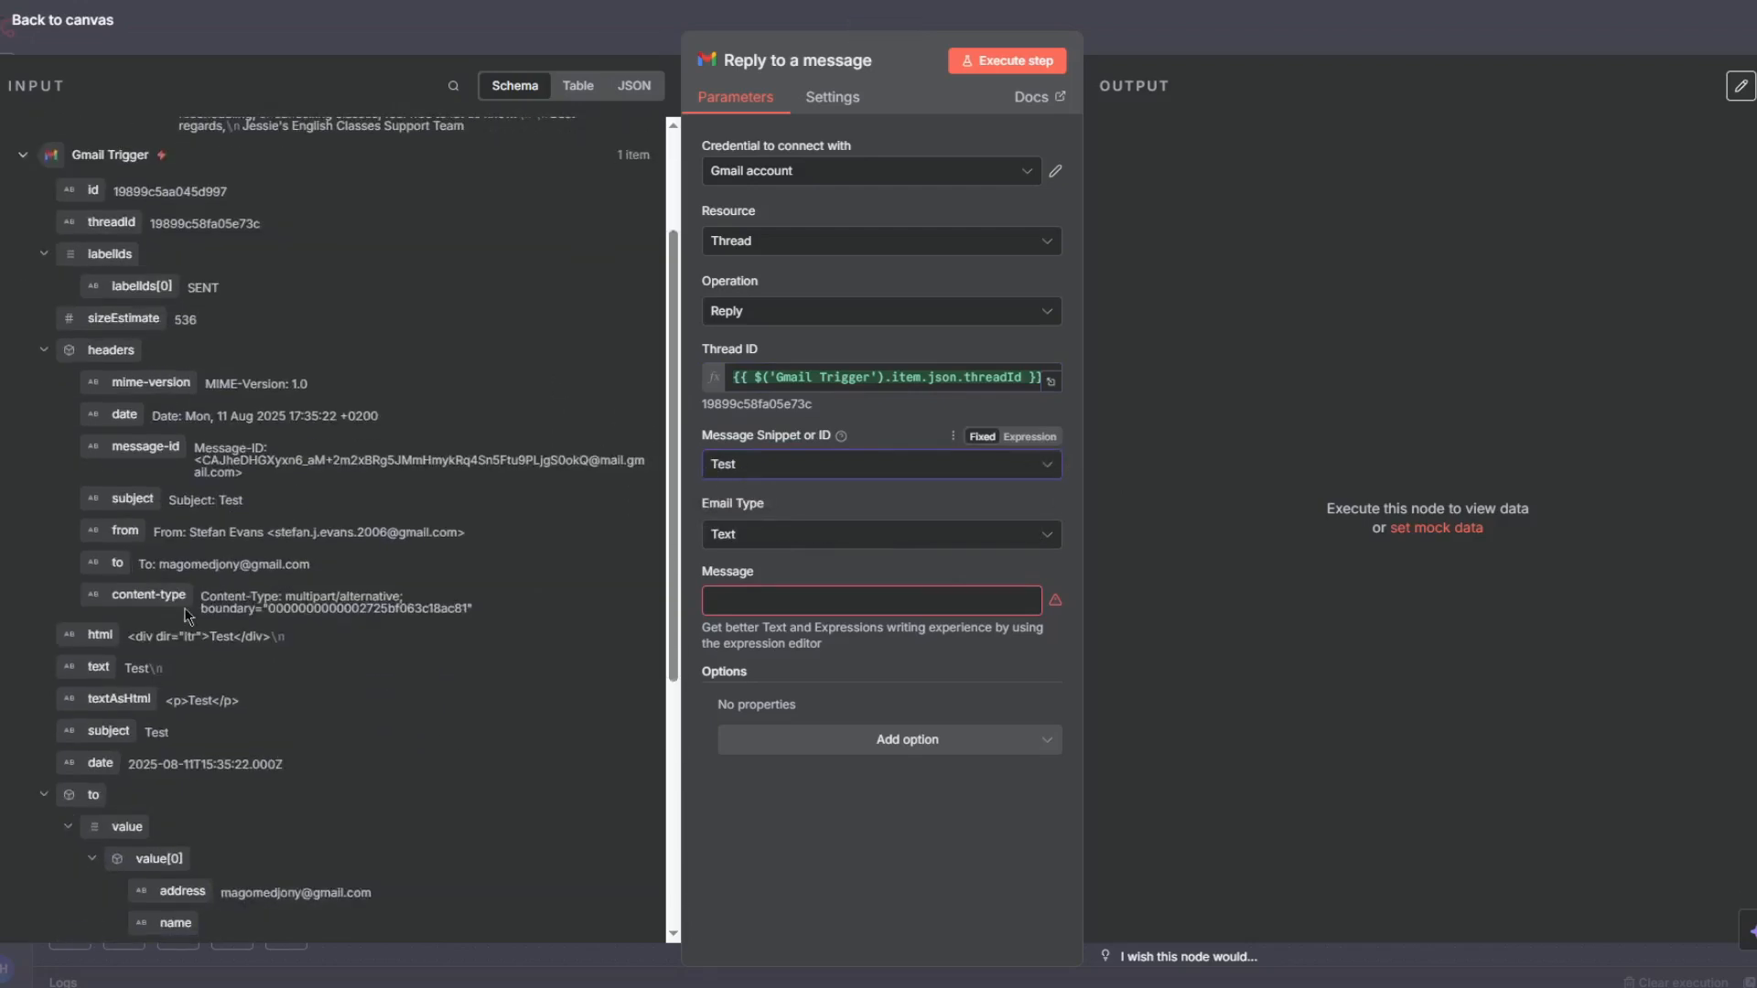
scroll(128, 638, "down", 4)
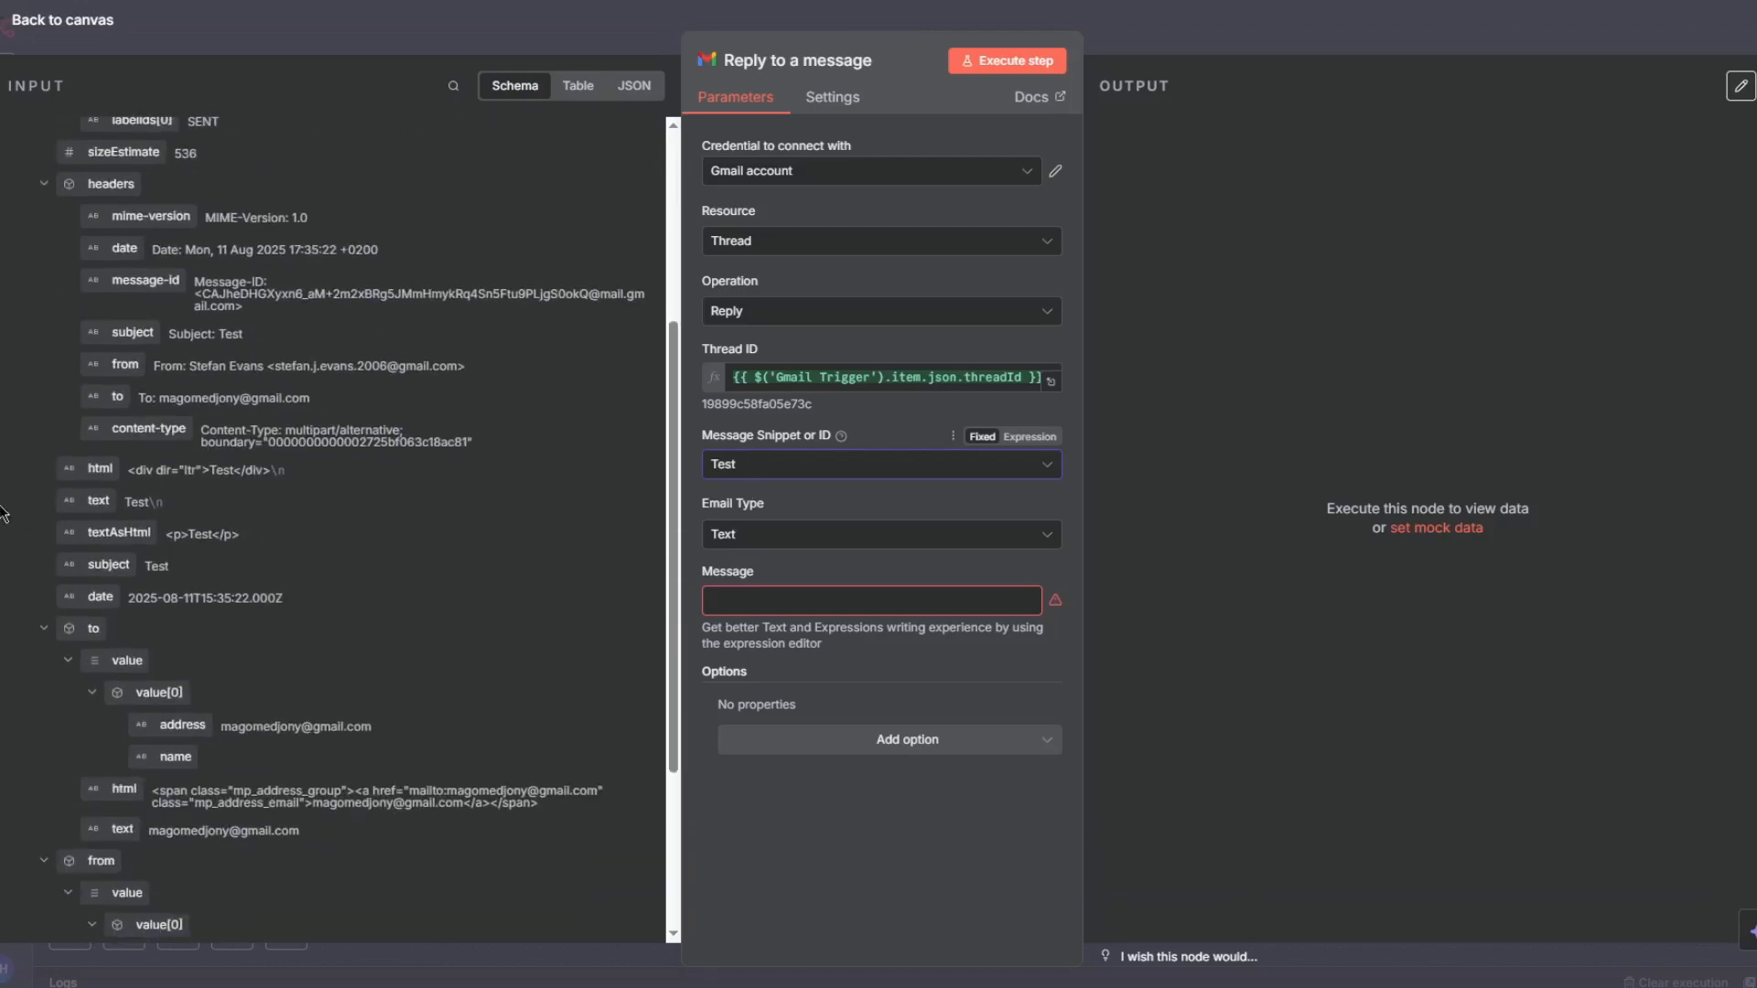
- Map the AI Agent's output Message into the Reply node's Message field and return to the canvas
scroll(169, 341, "up", 7)
left_click_drag(130, 265, 802, 611)
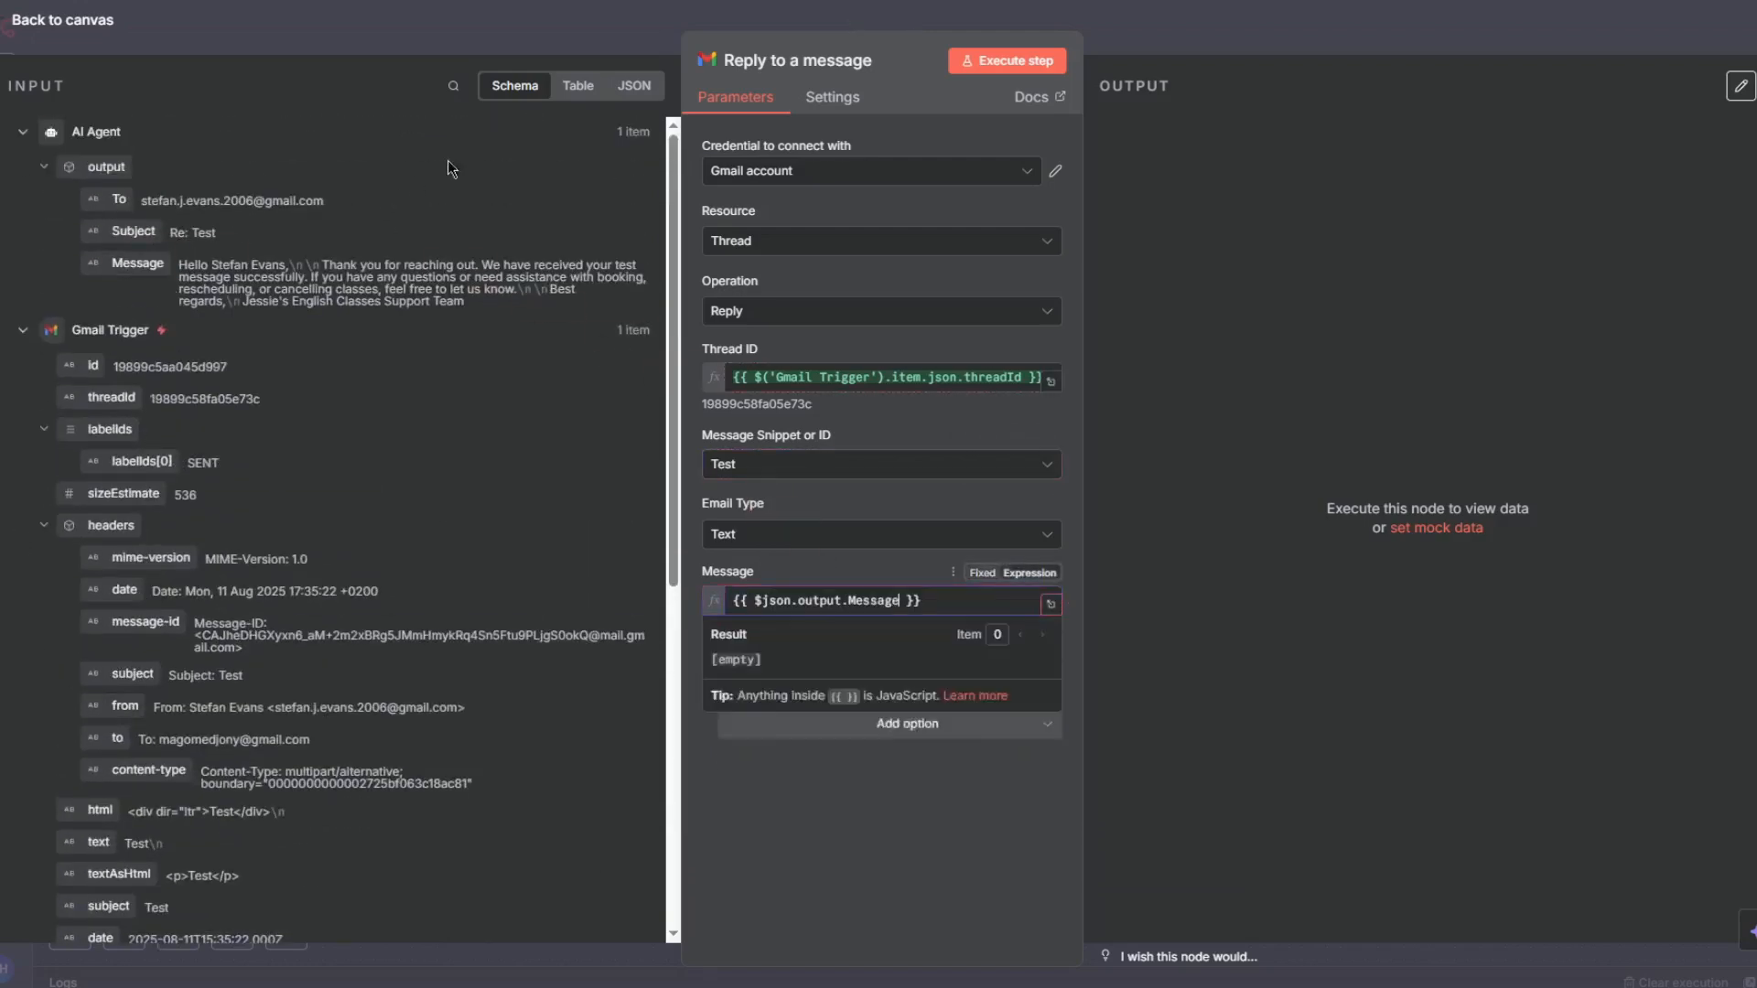
left_click(1435, 250)
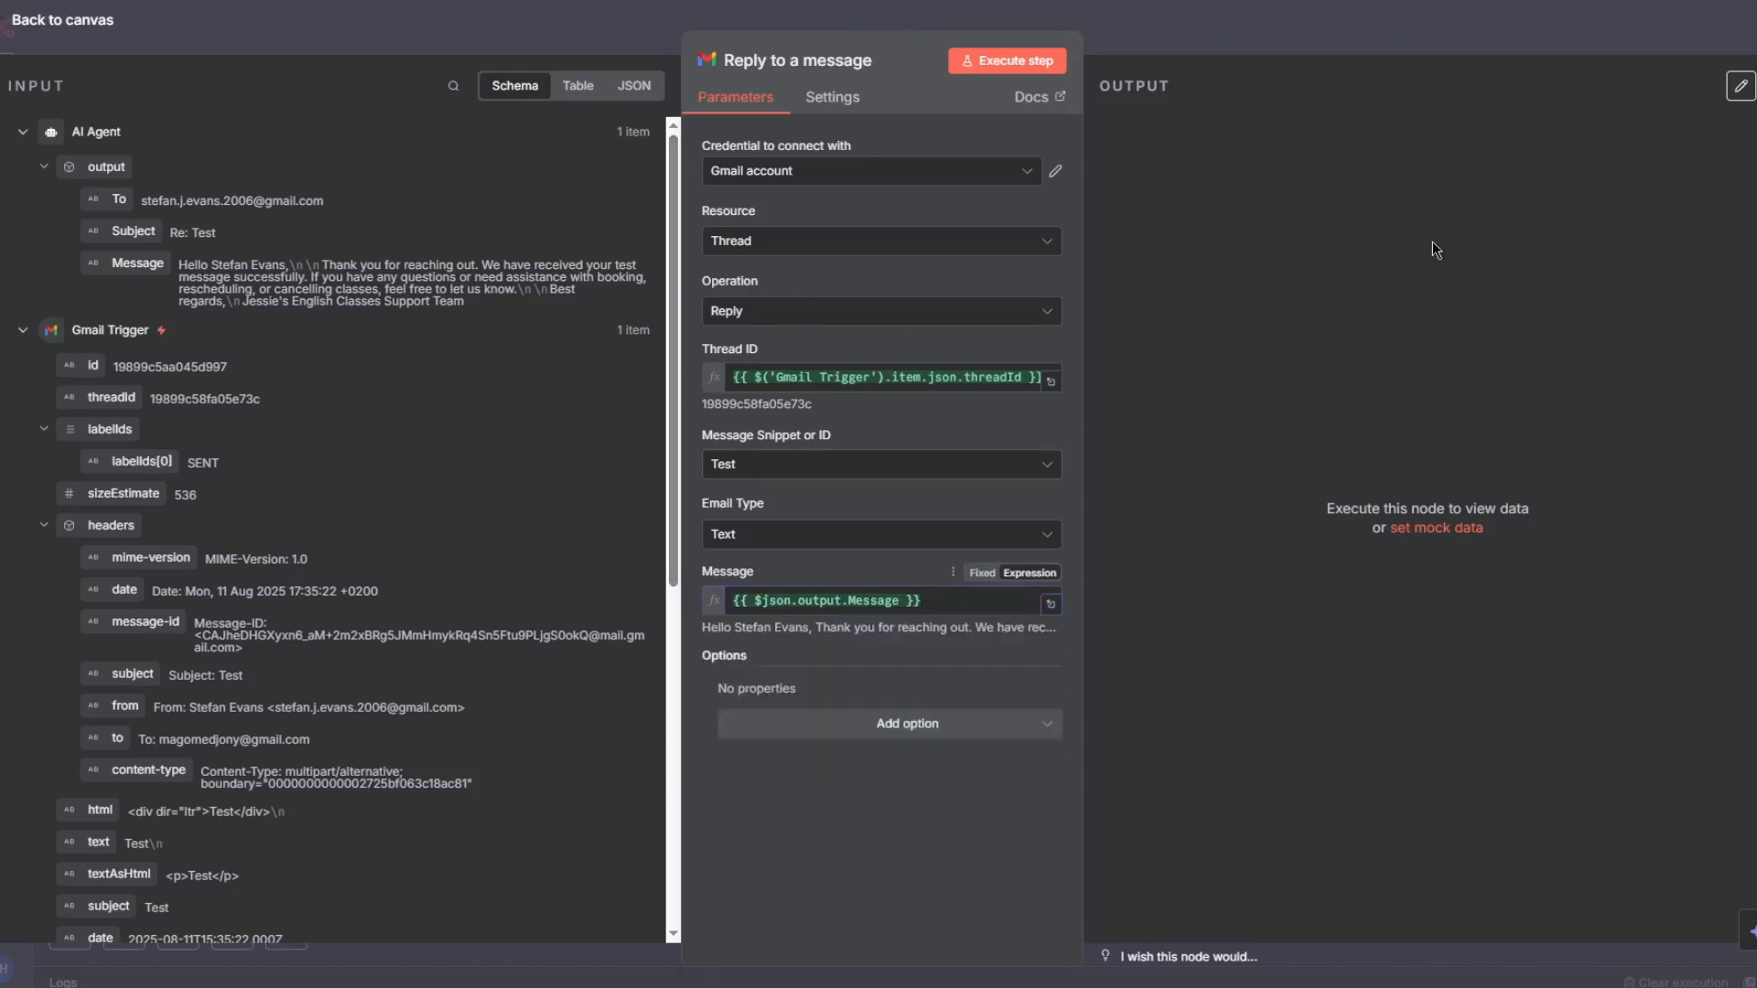
left_click(1347, 40)
left_click_drag(1157, 432, 1236, 472)
- Save the workflow, then open the Gmail Trigger and unpin its test data
left_click(1493, 30)
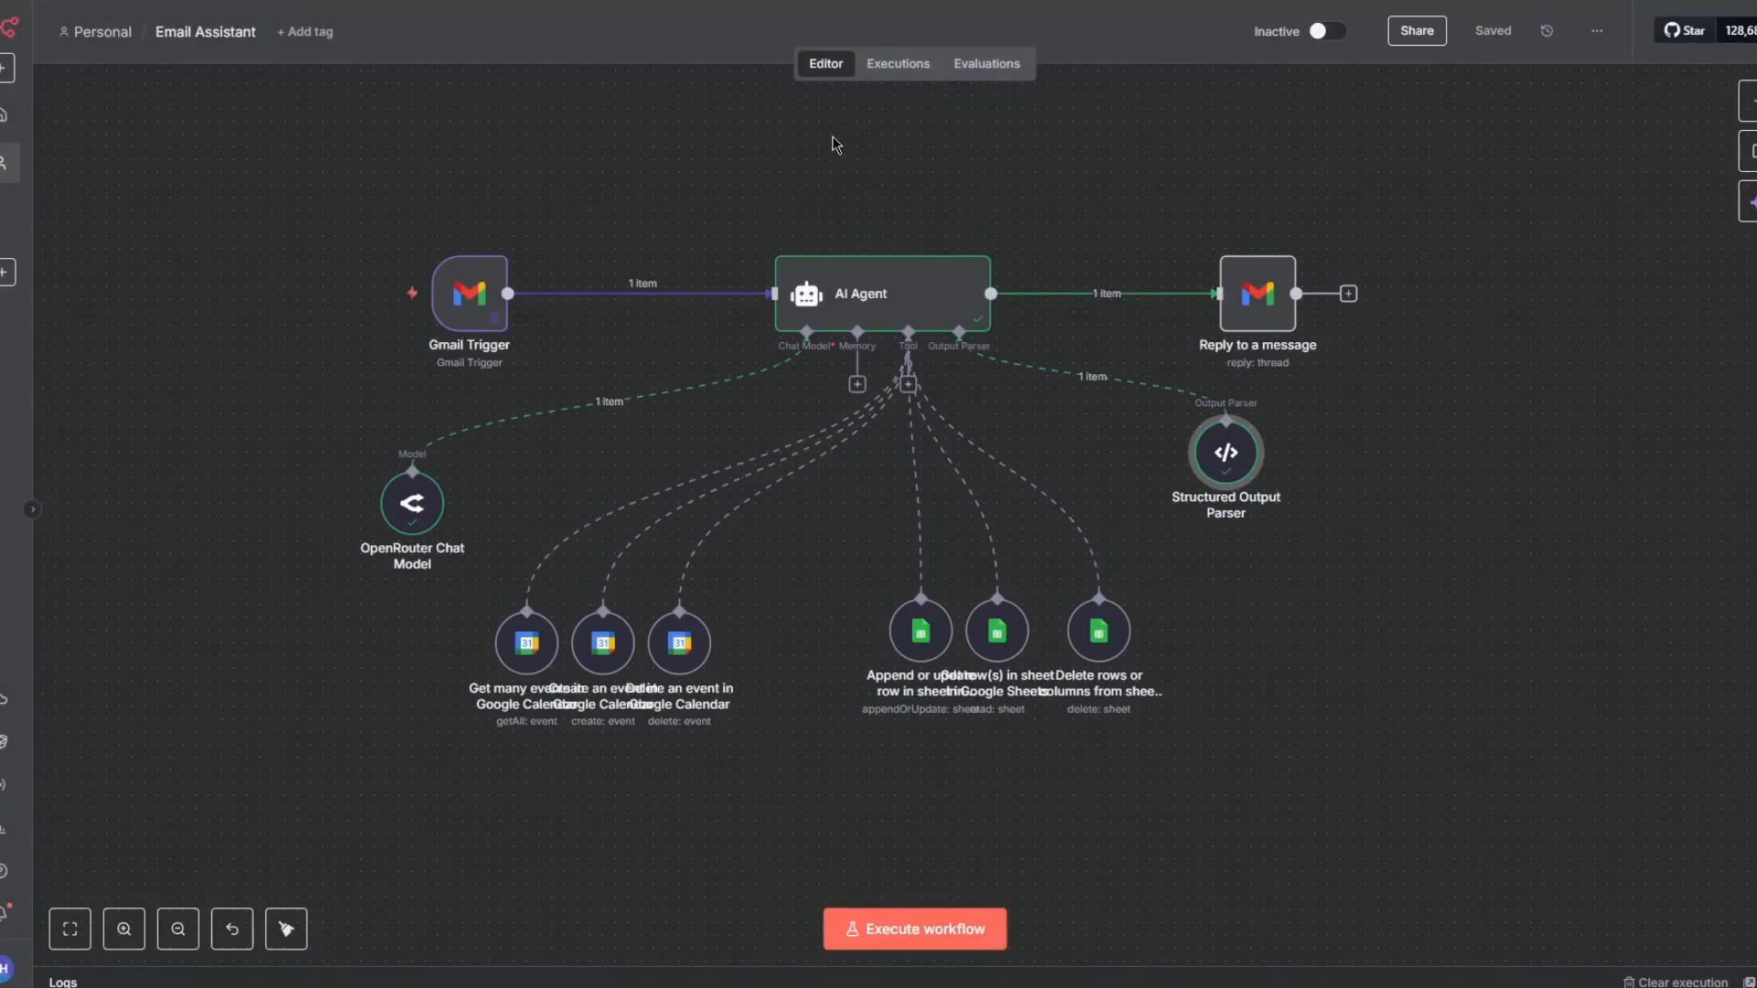
double_click(469, 293)
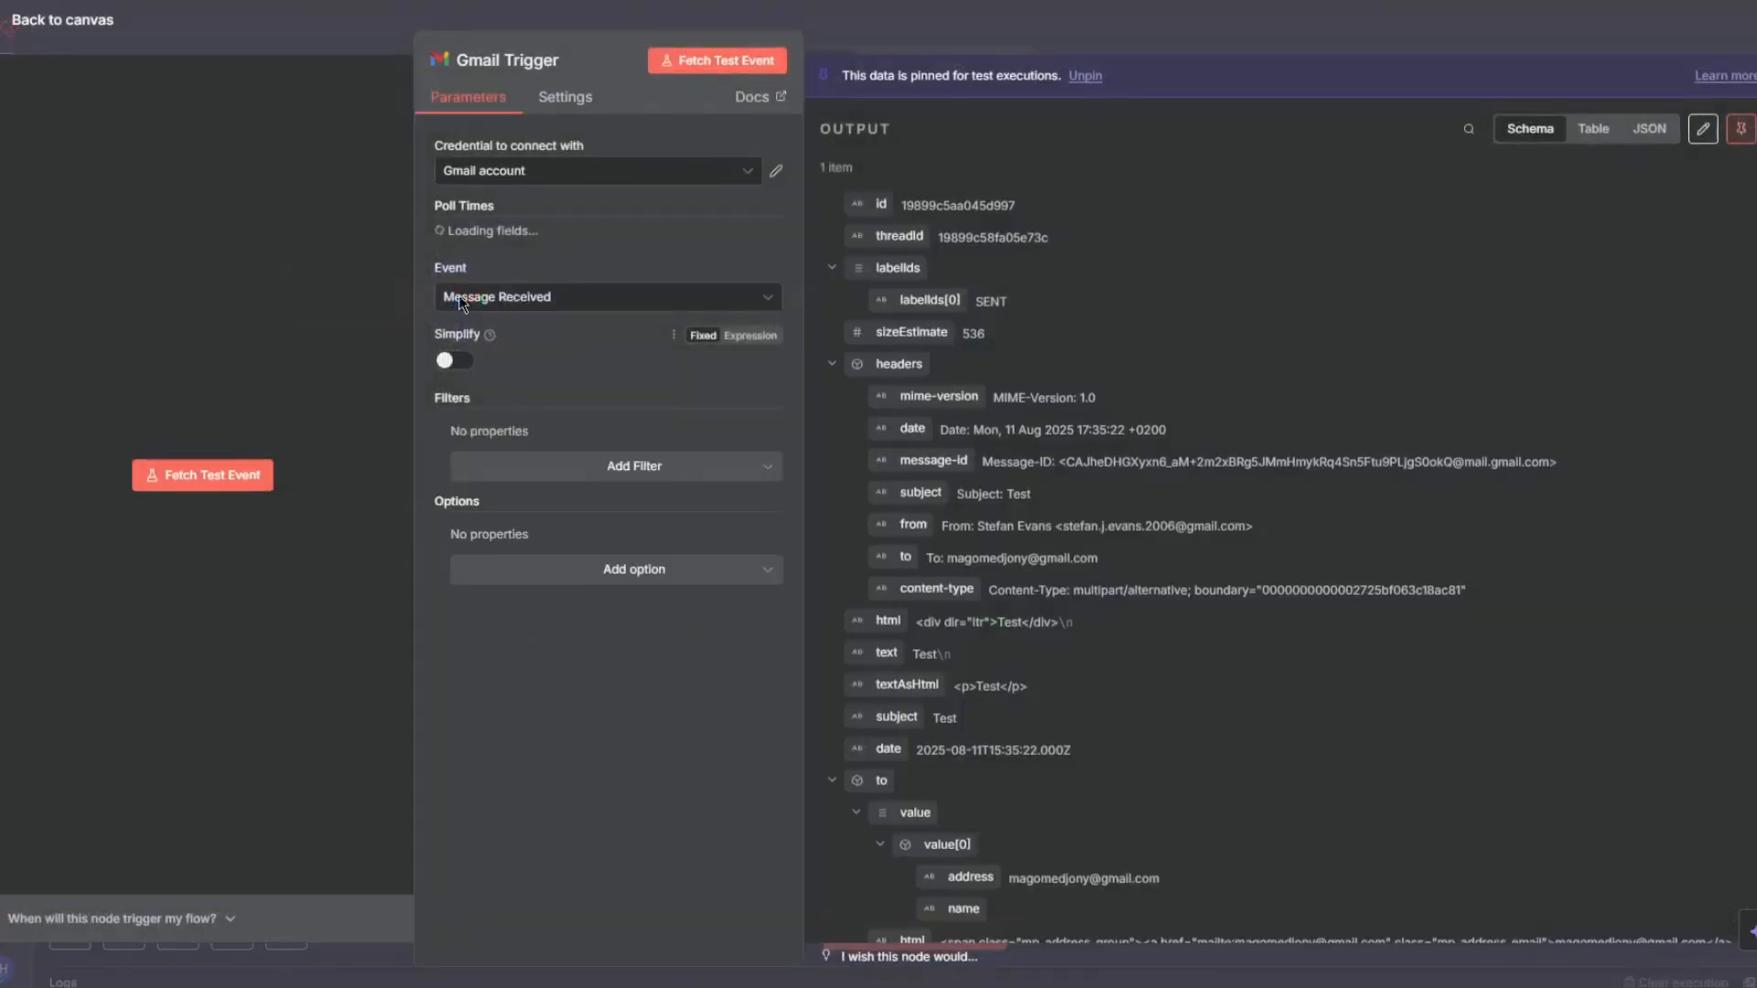
left_click(1737, 128)
- In Gmail, compose a new email to the workflow's own address with subject "Hey i would like to book a class" and begin the body
left_click(1481, 20)
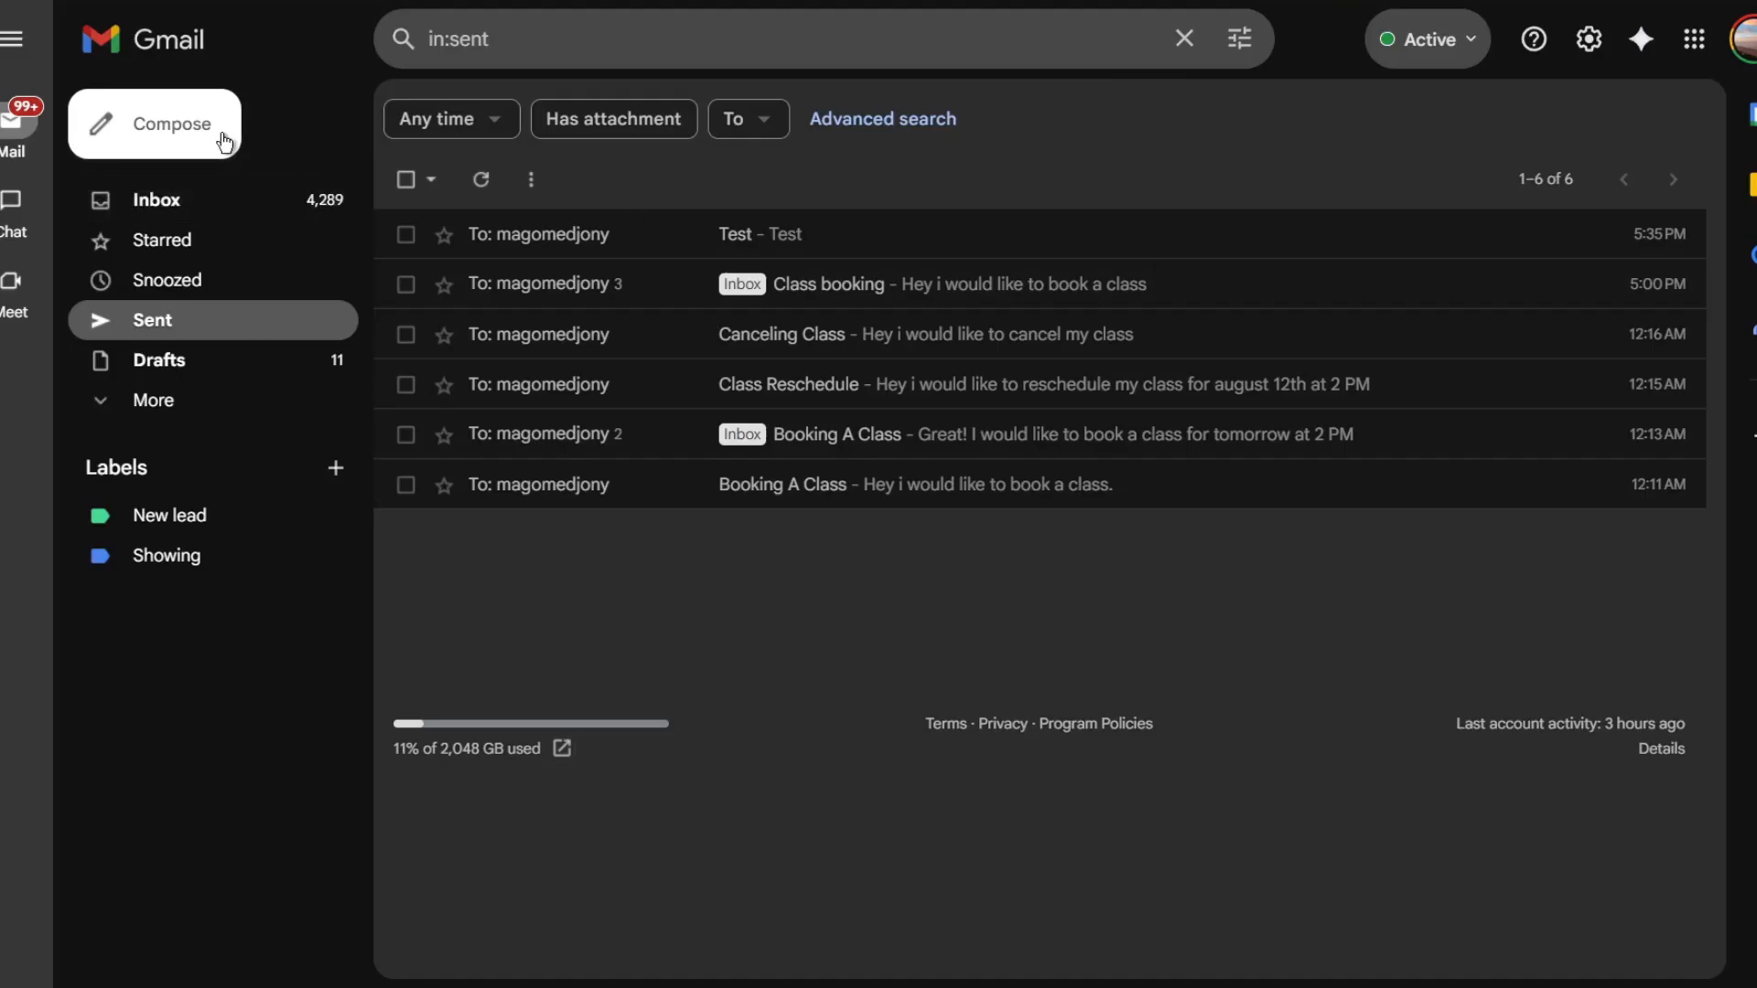
left_click(223, 134)
type("mago")
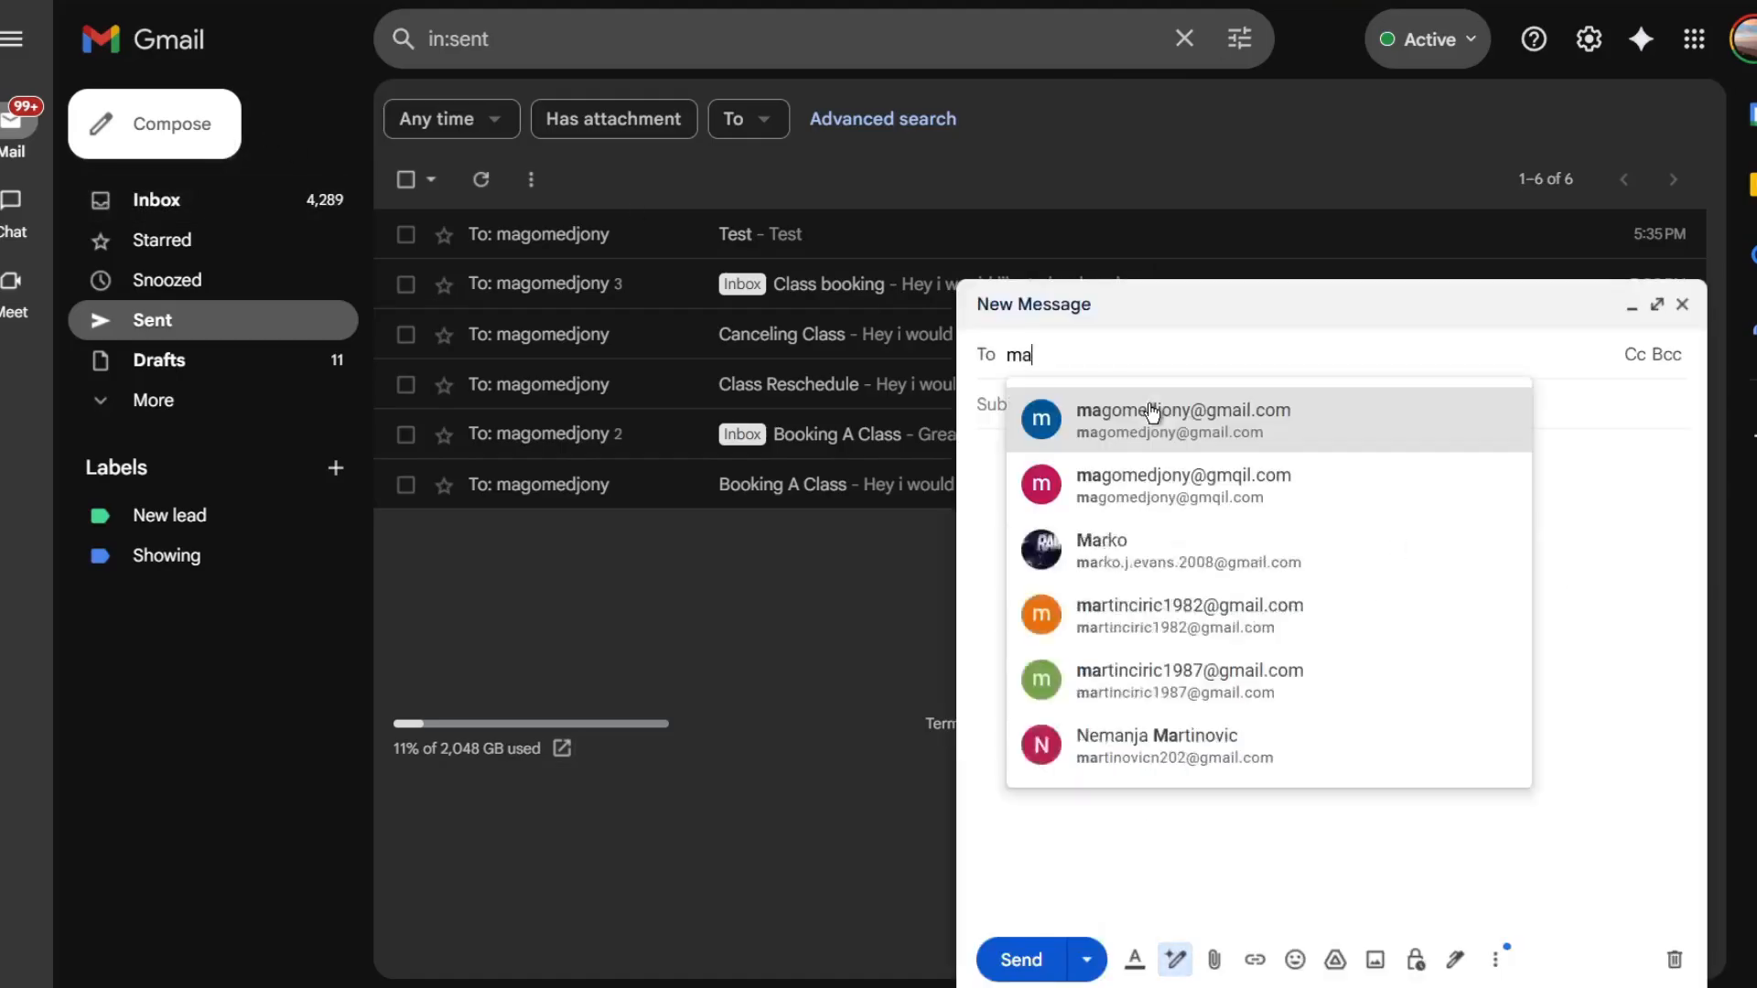
left_click(1174, 446)
left_click(1085, 428)
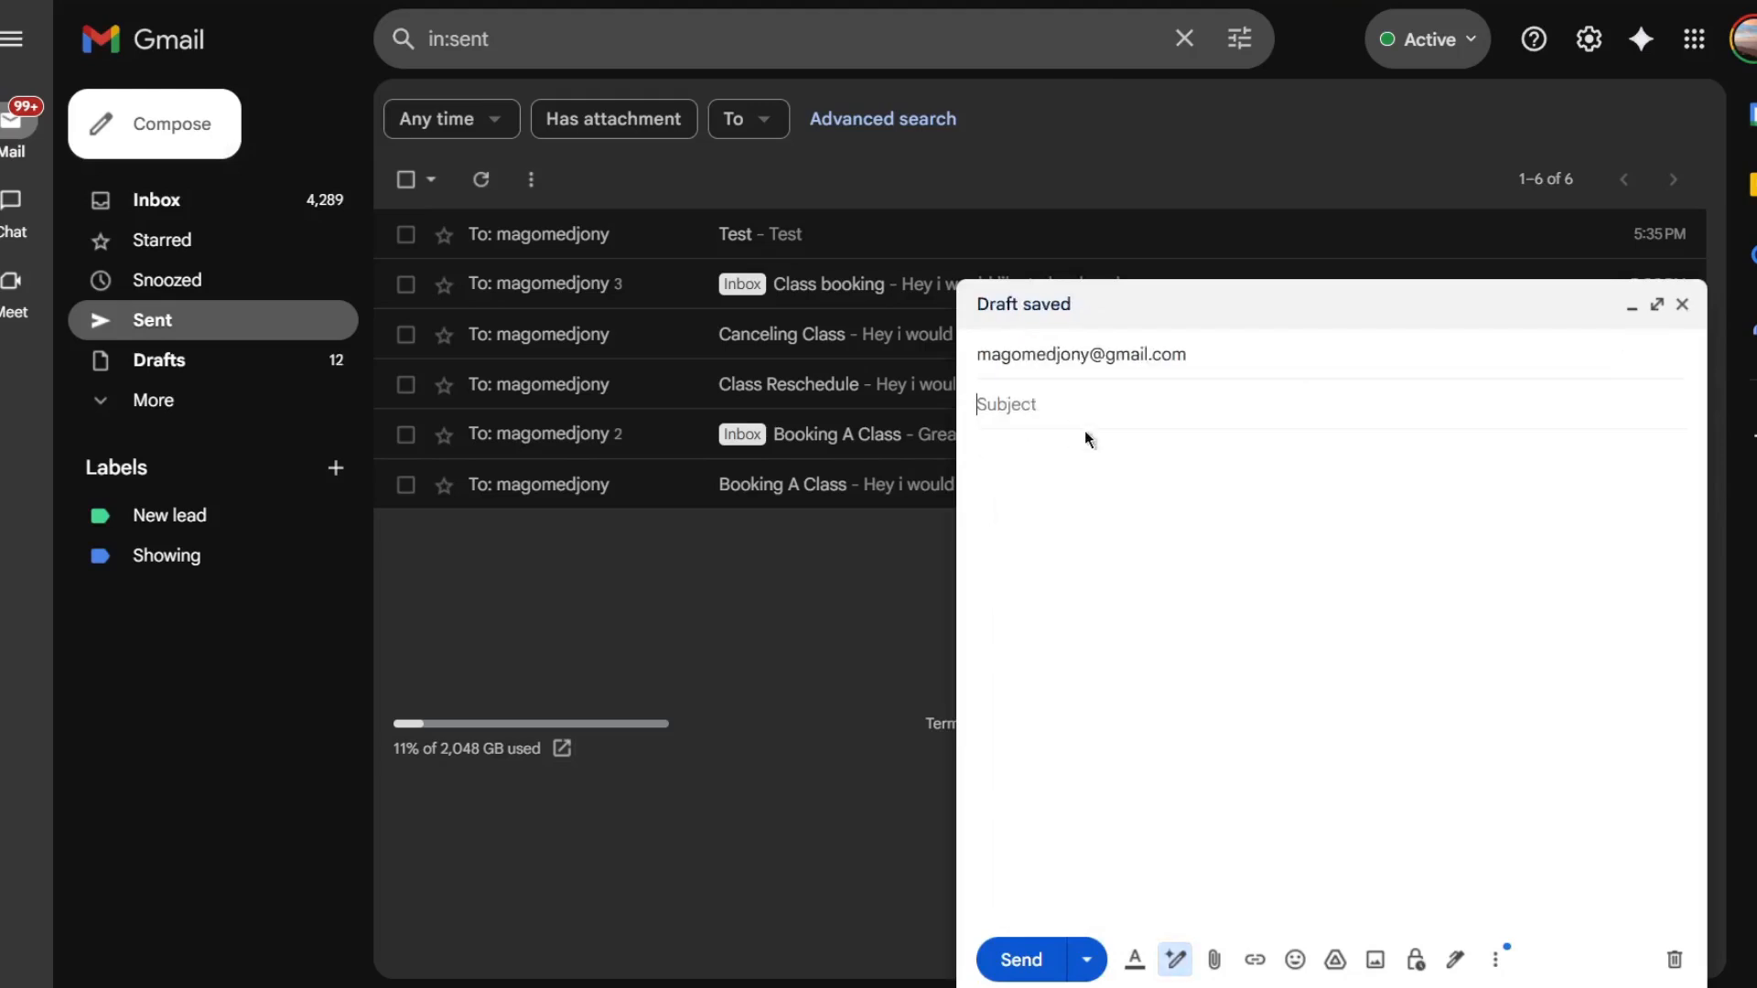
type("Hey i would like to book ")
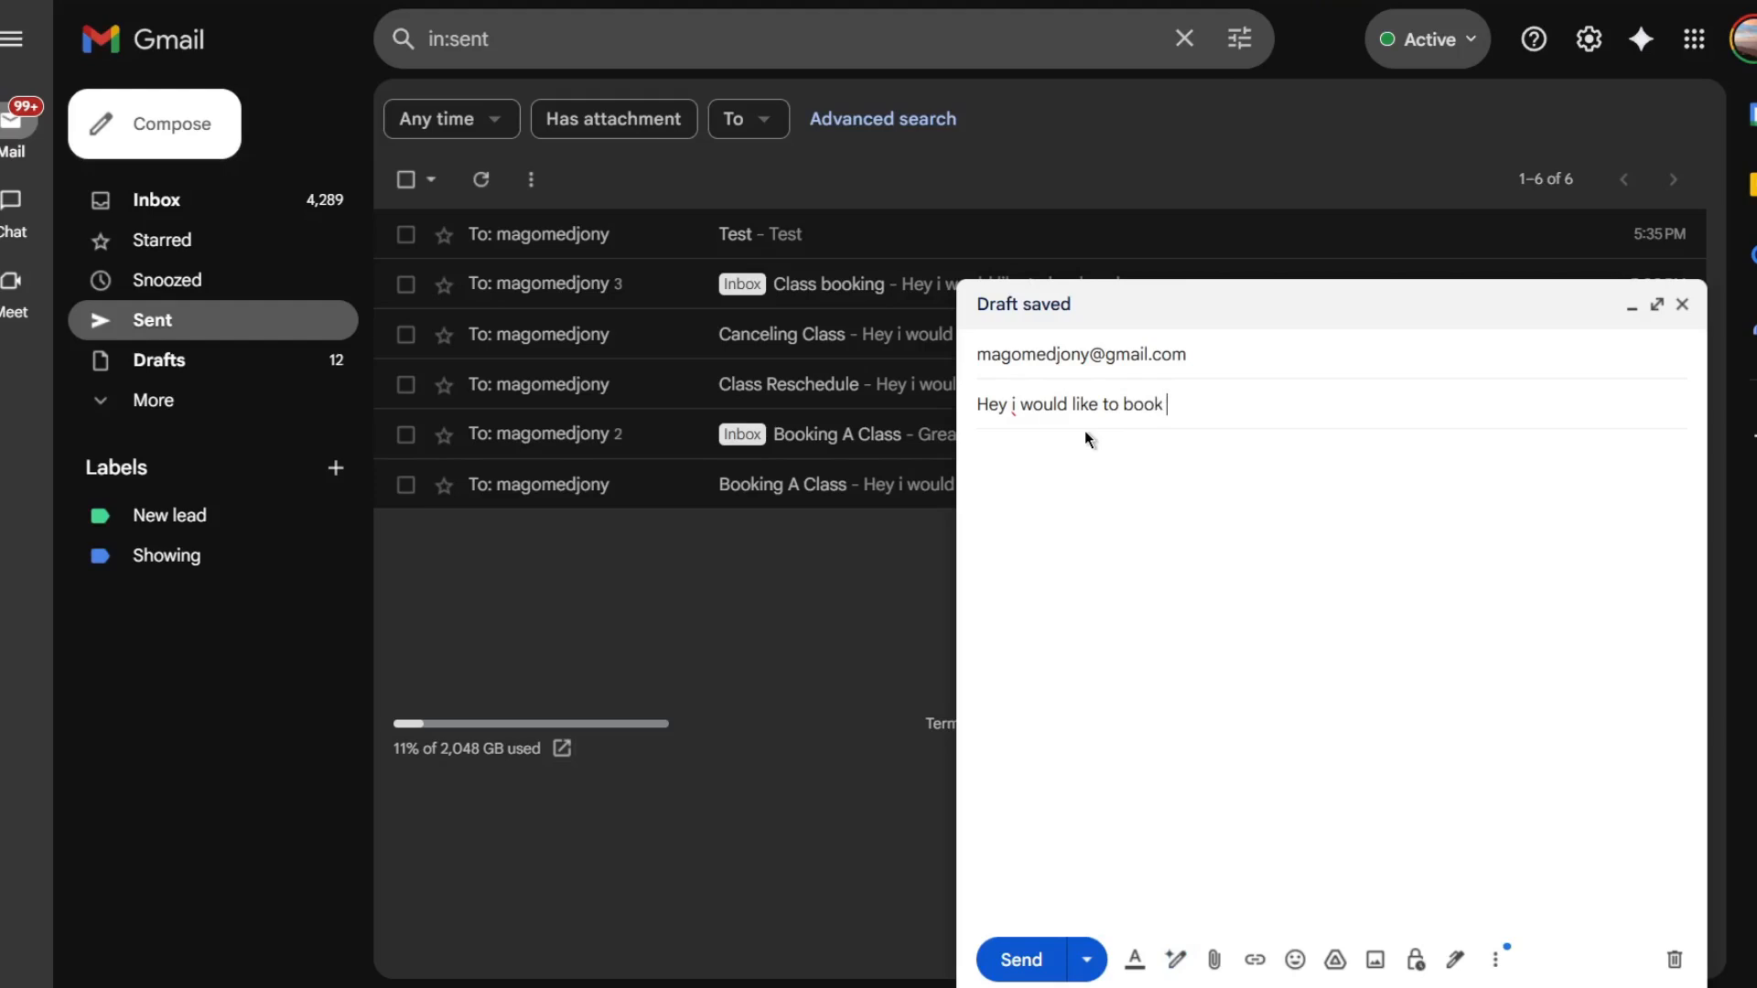
type("a class")
left_click(1179, 499)
type("Hey i would like")
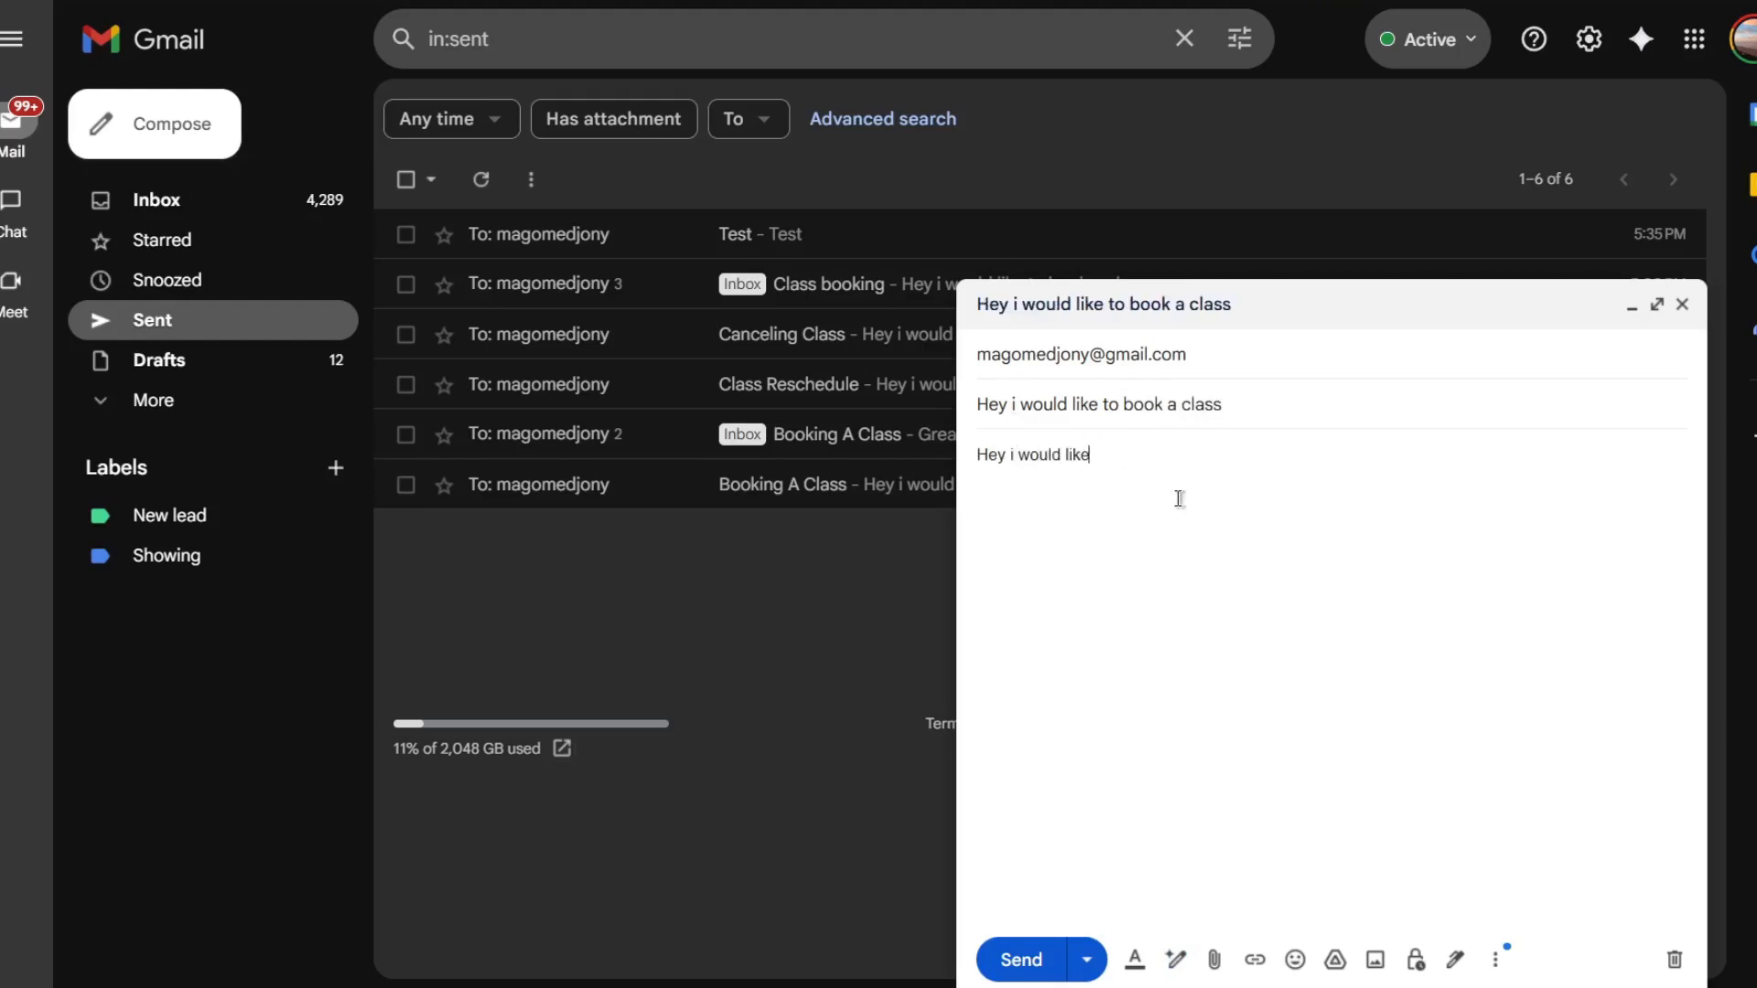
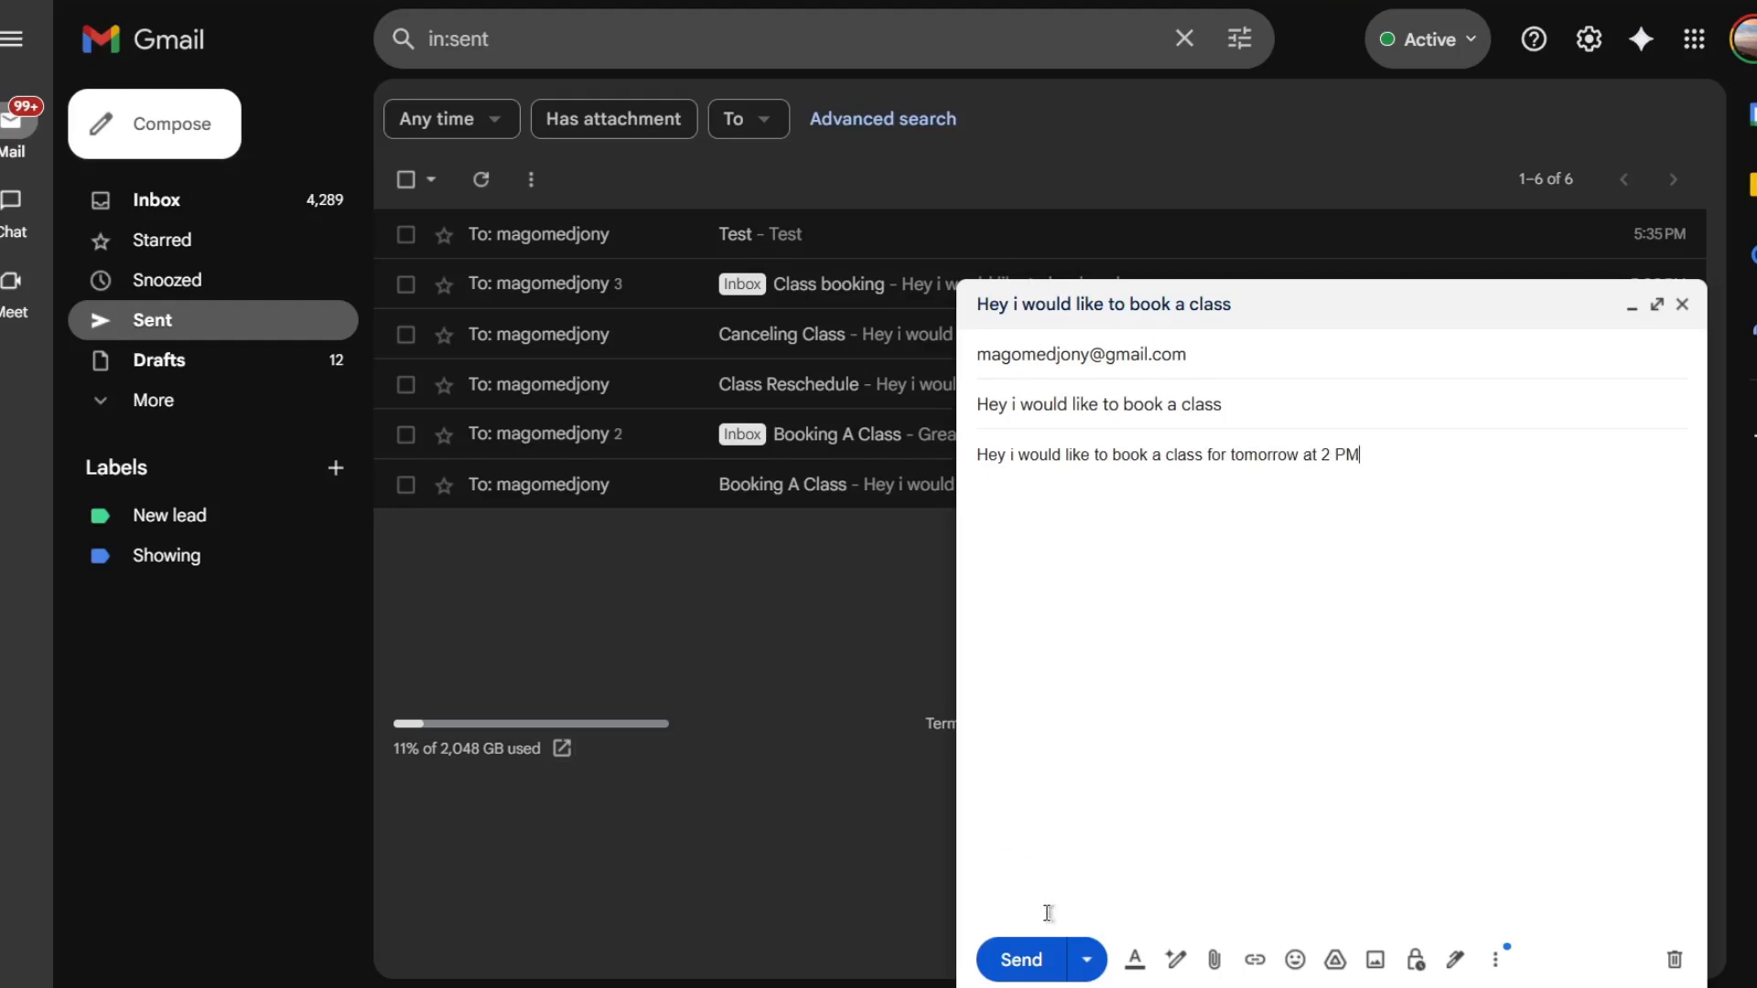
- Send the booking email, return to the workflow, save it and run it to test
left_click(1019, 957)
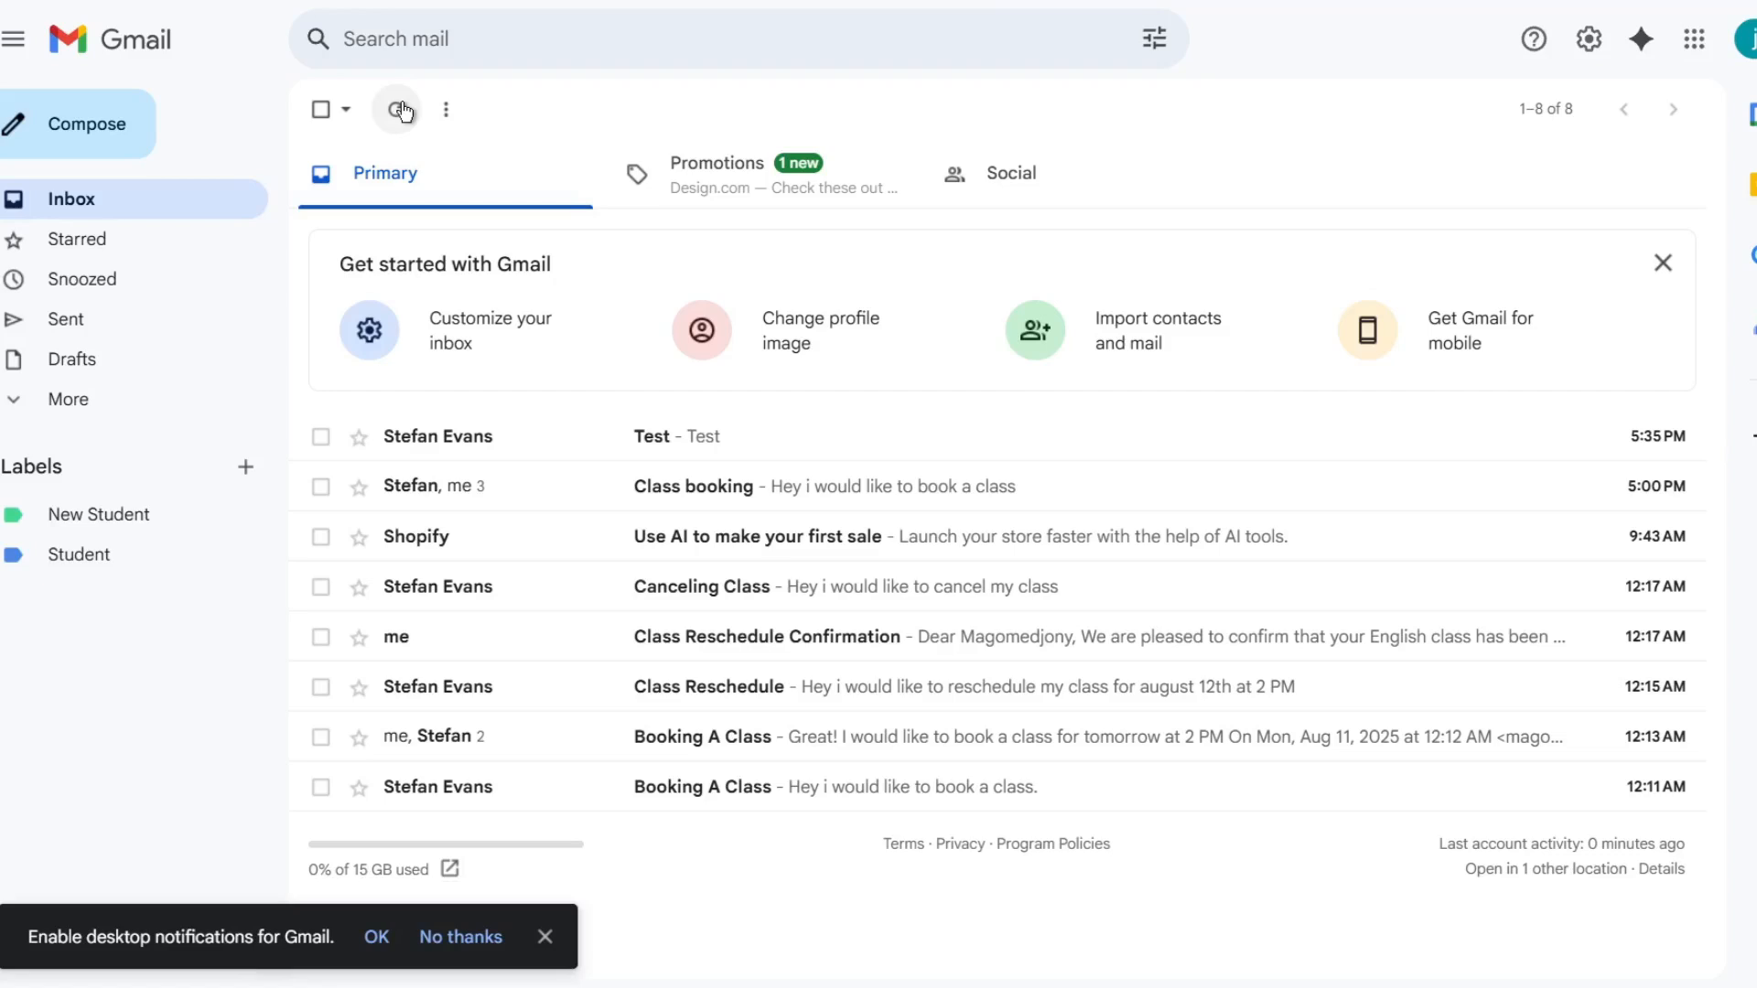
left_click(399, 110)
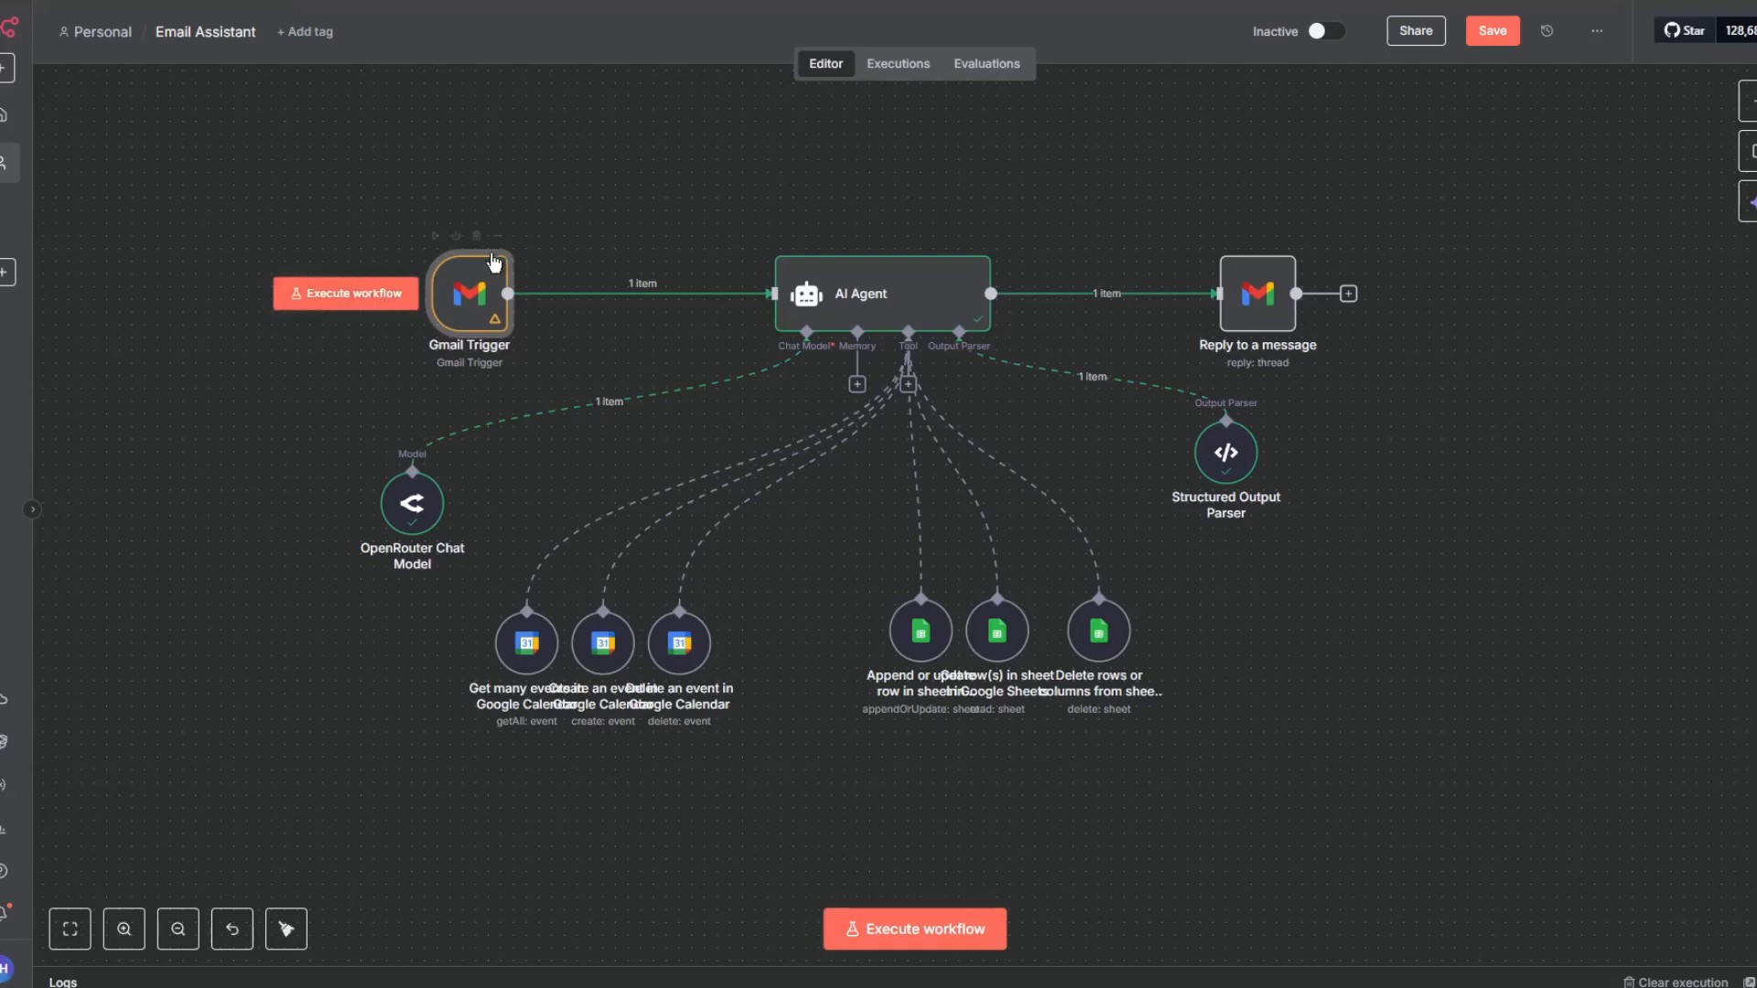
left_click(1493, 37)
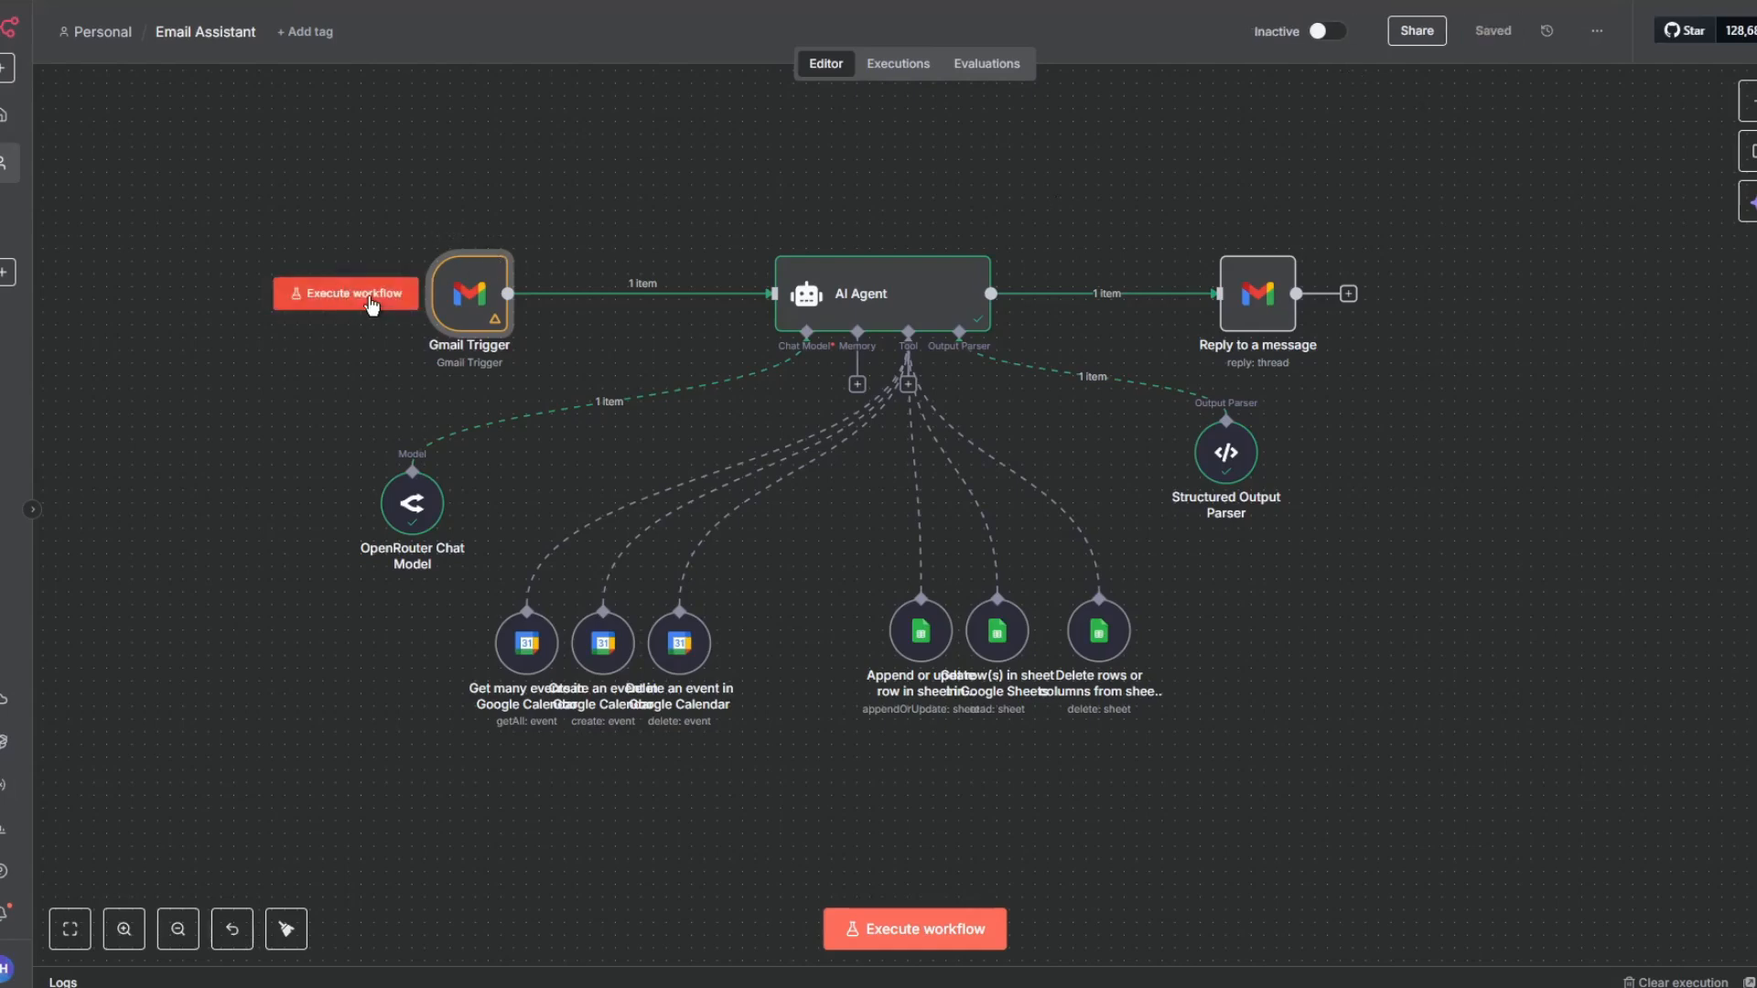
left_click(358, 294)
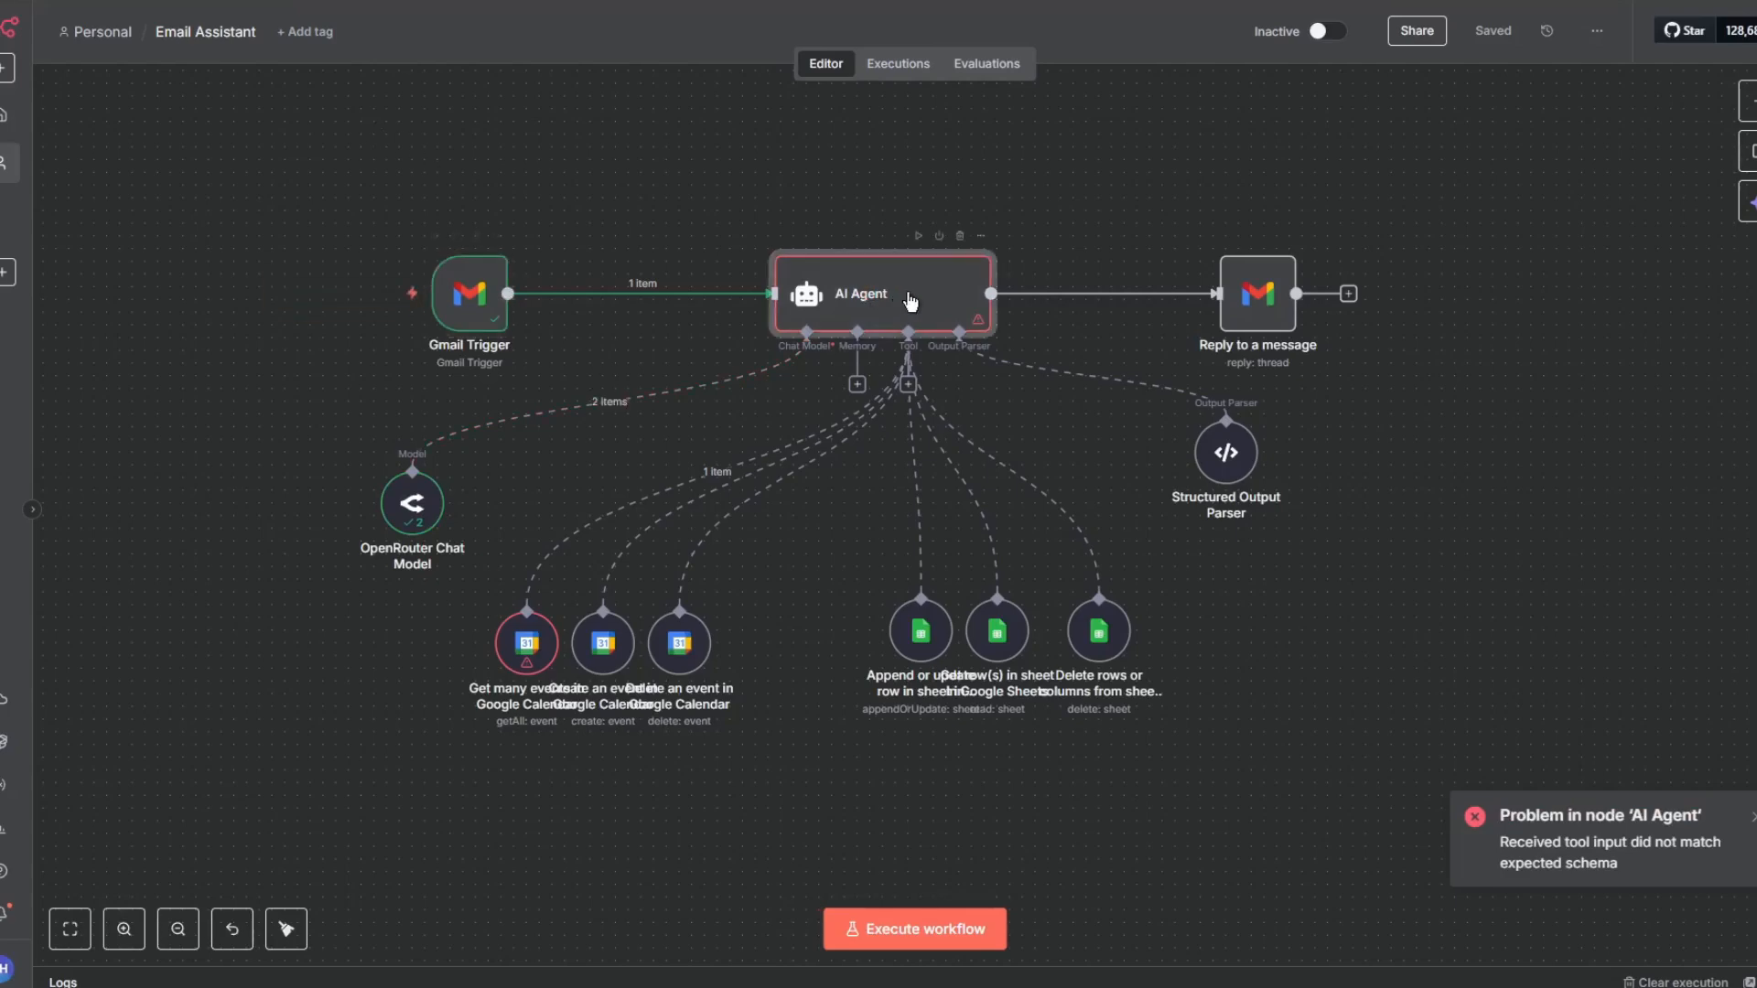
- After checking the AI Agent's error, reset the Get many events tool's Calendar and pick Agentify from the list
double_click(910, 300)
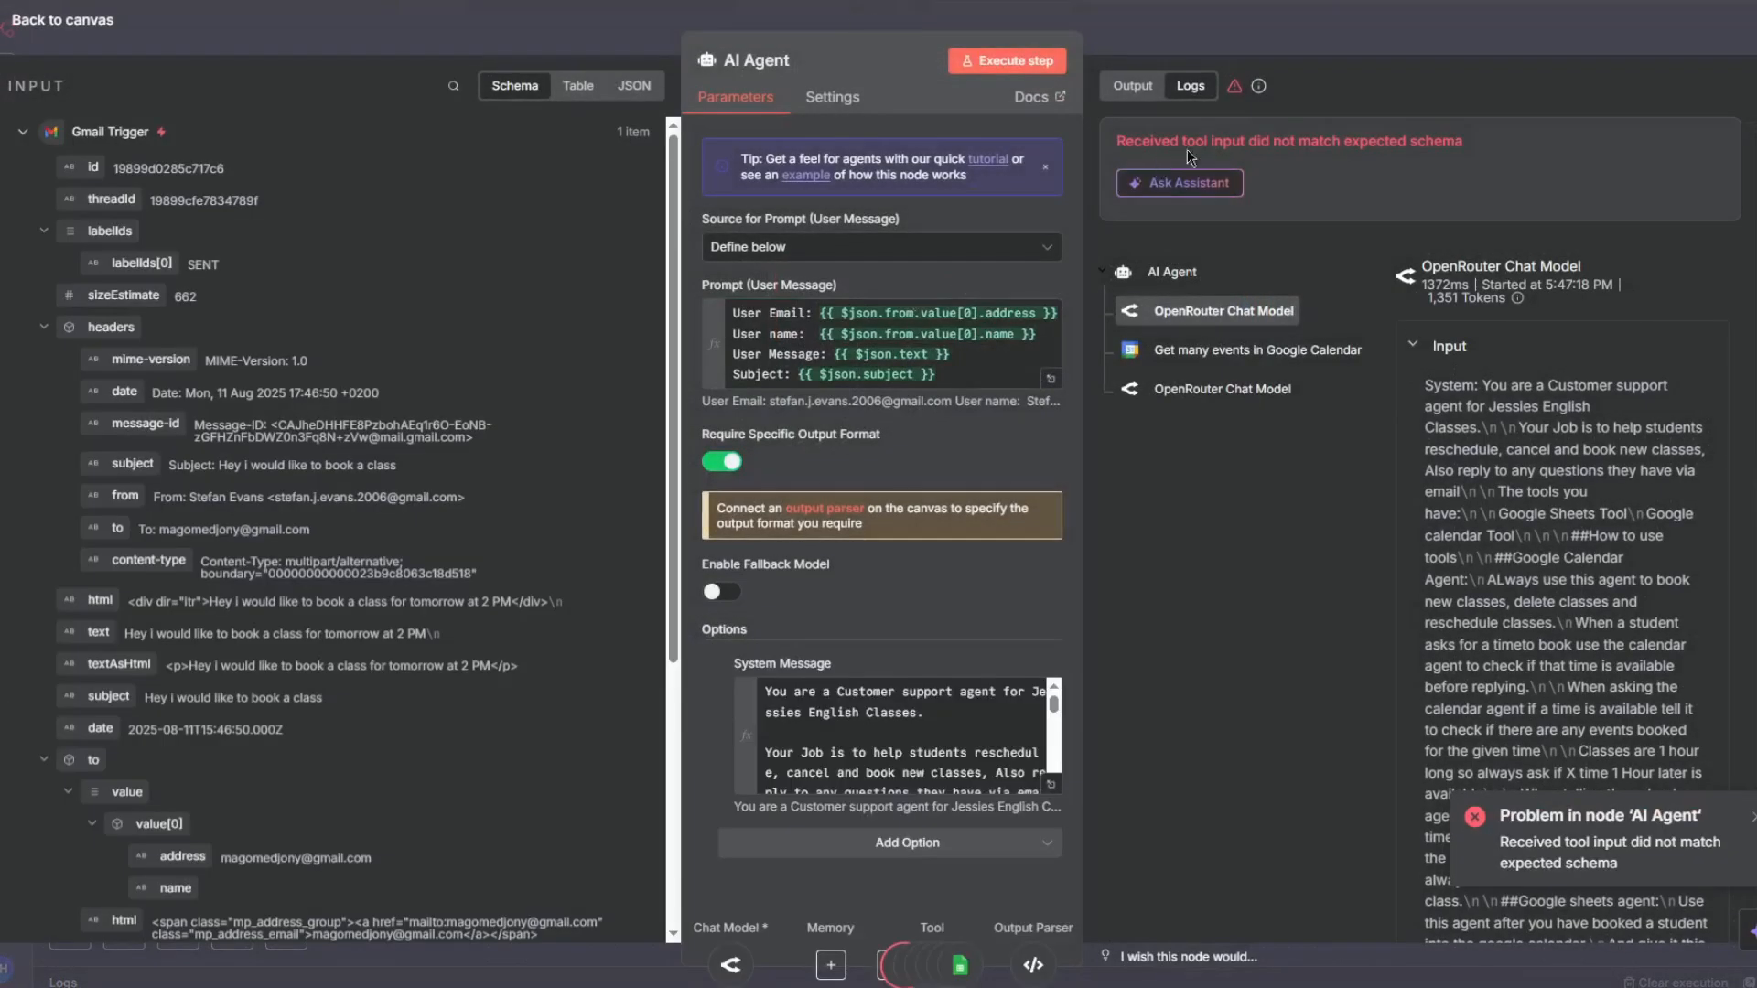
left_click(1316, 24)
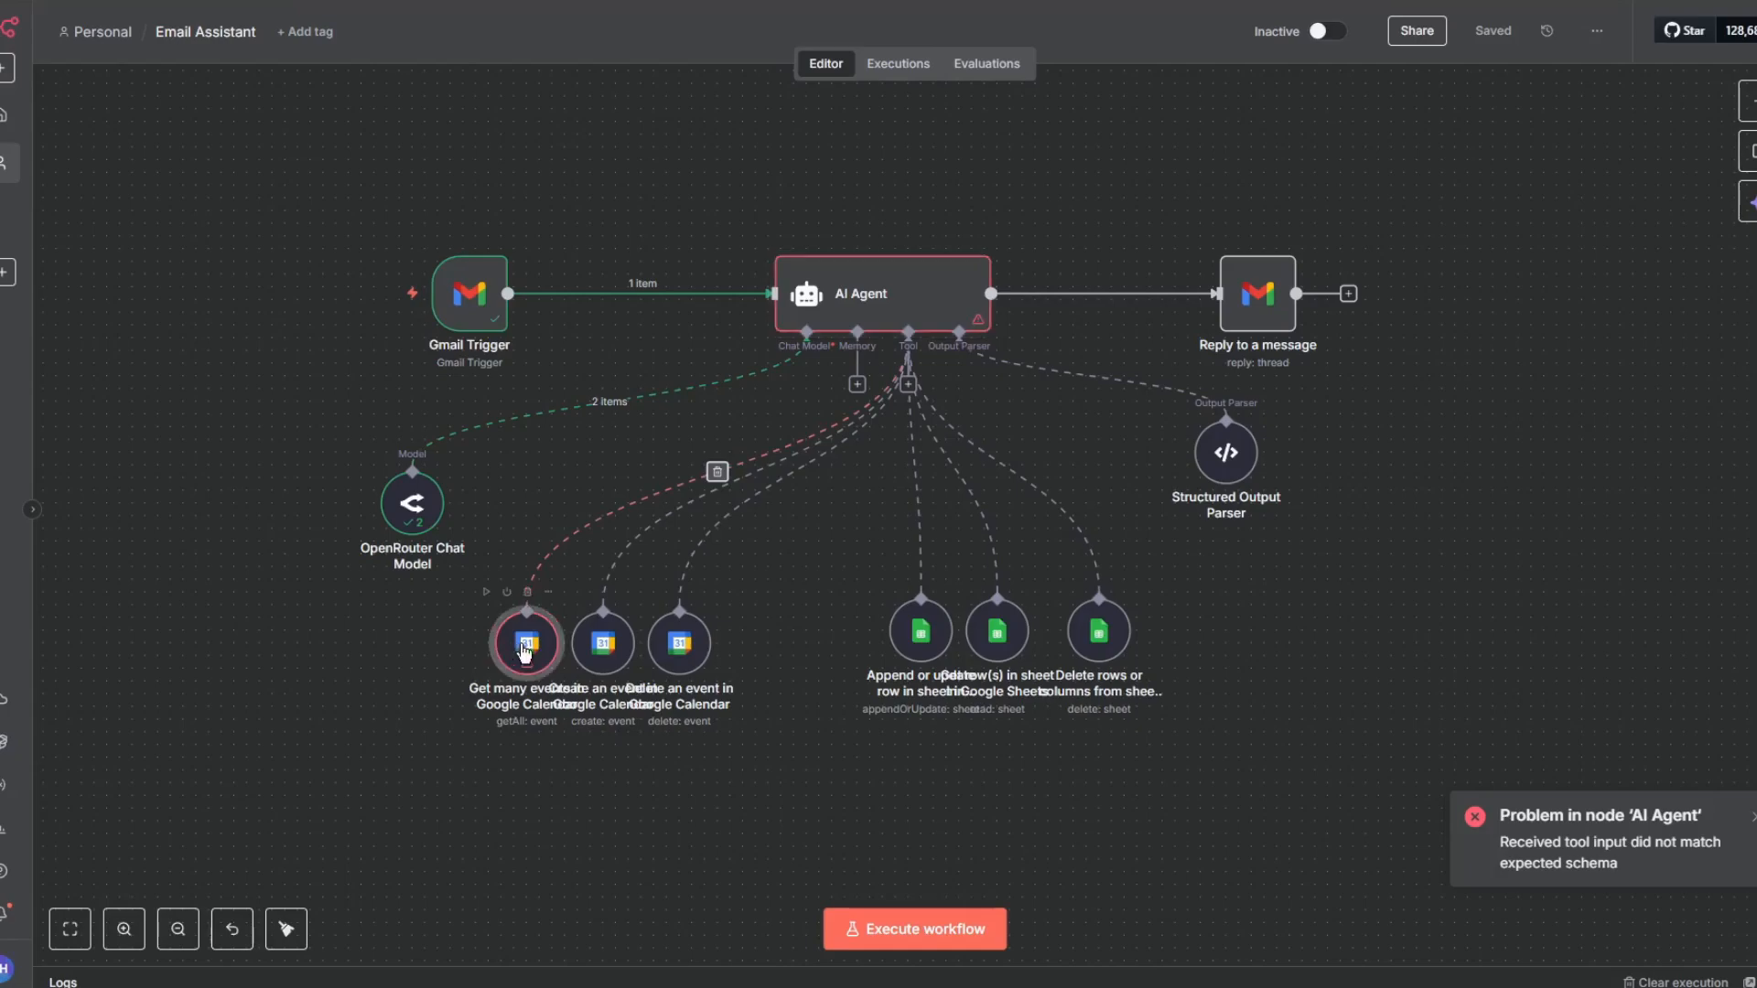
double_click(530, 648)
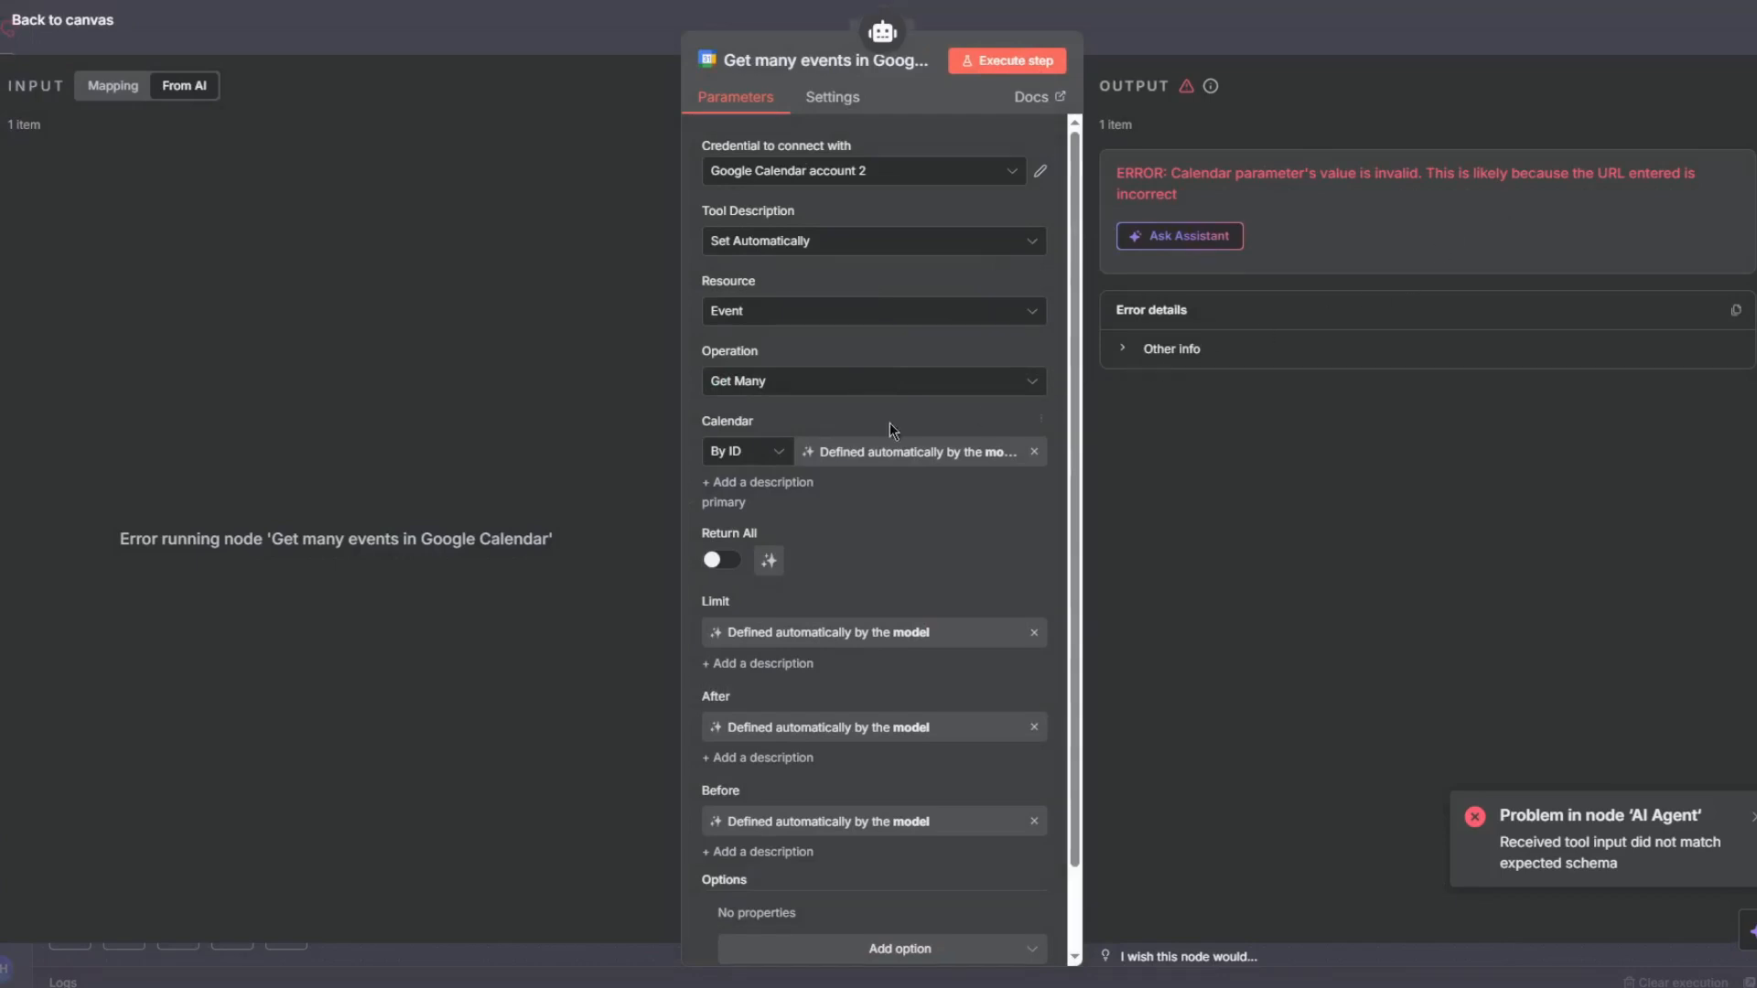
left_click(752, 457)
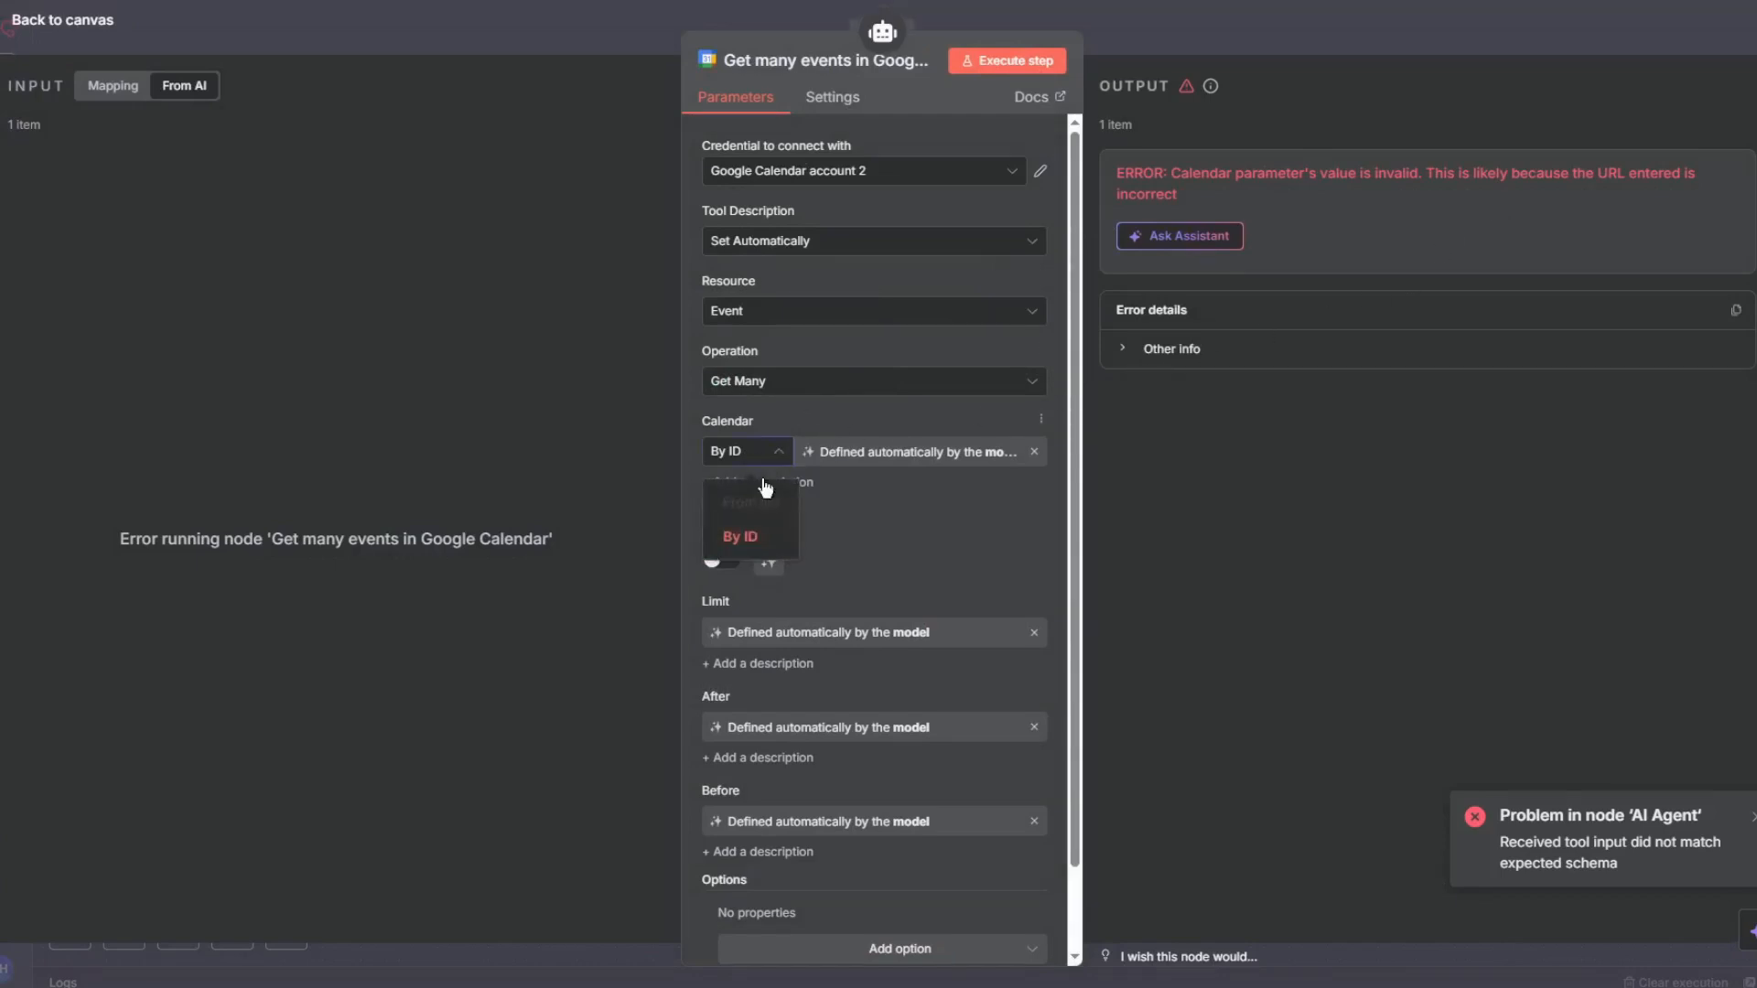
left_click(840, 384)
left_click(848, 347)
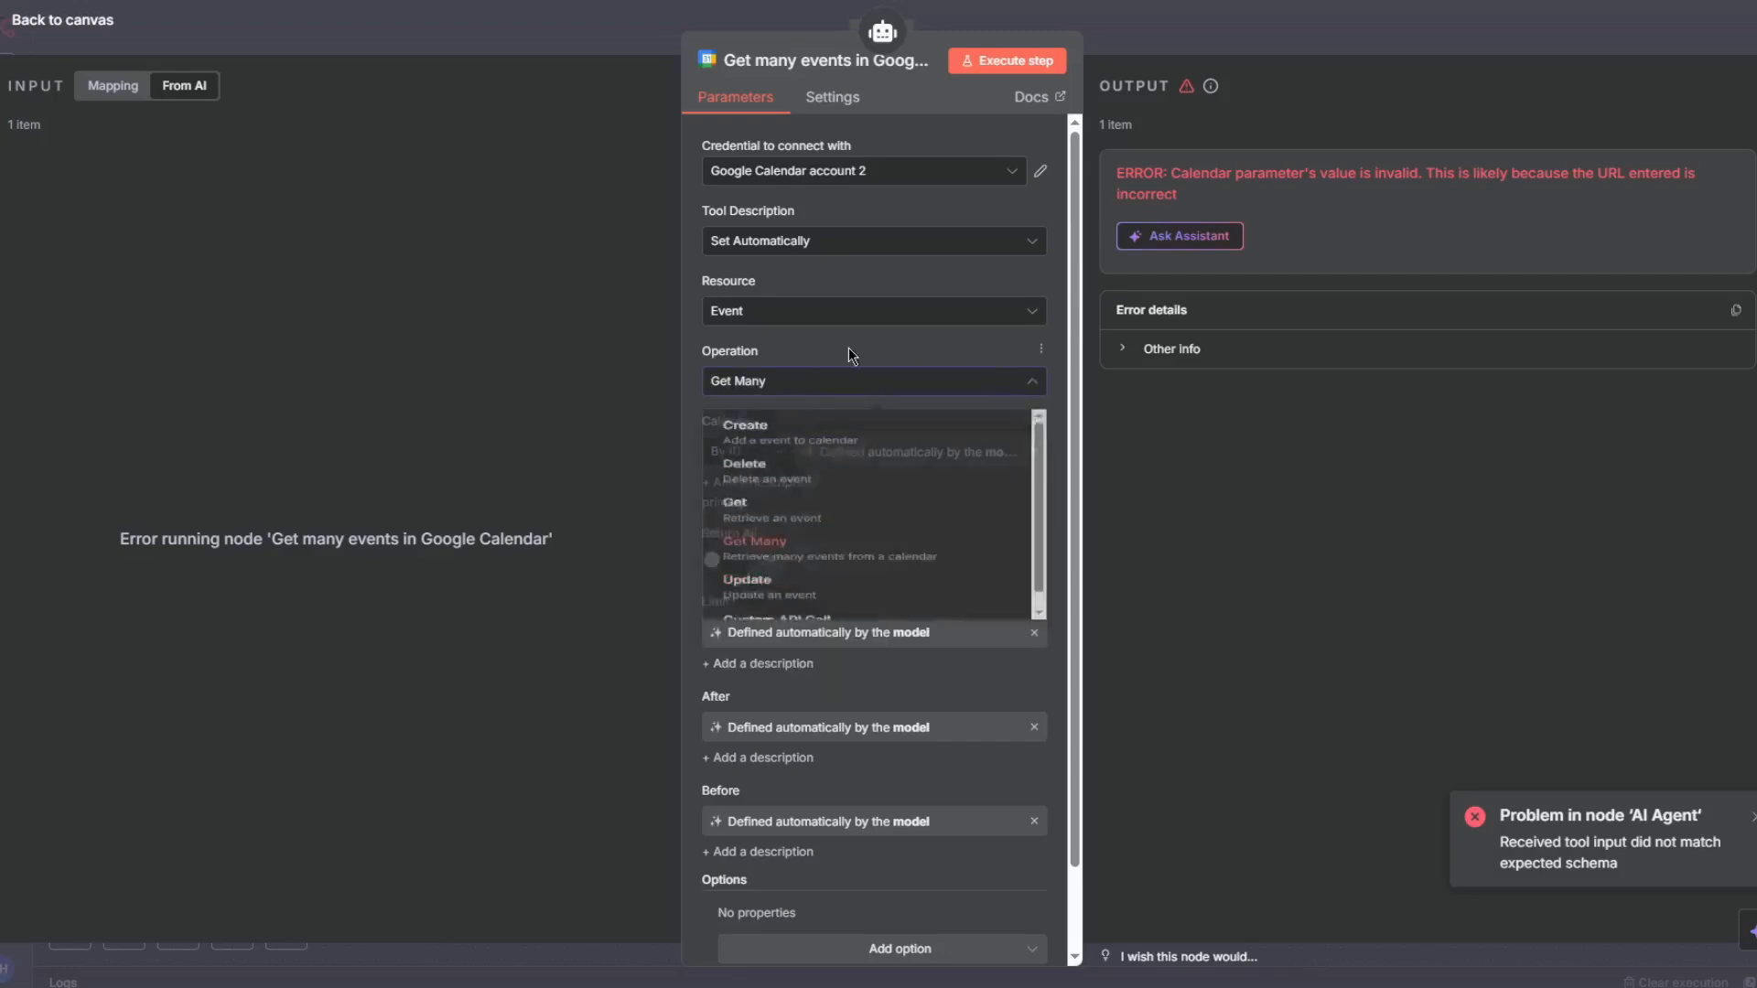
left_click(823, 171)
left_click(803, 224)
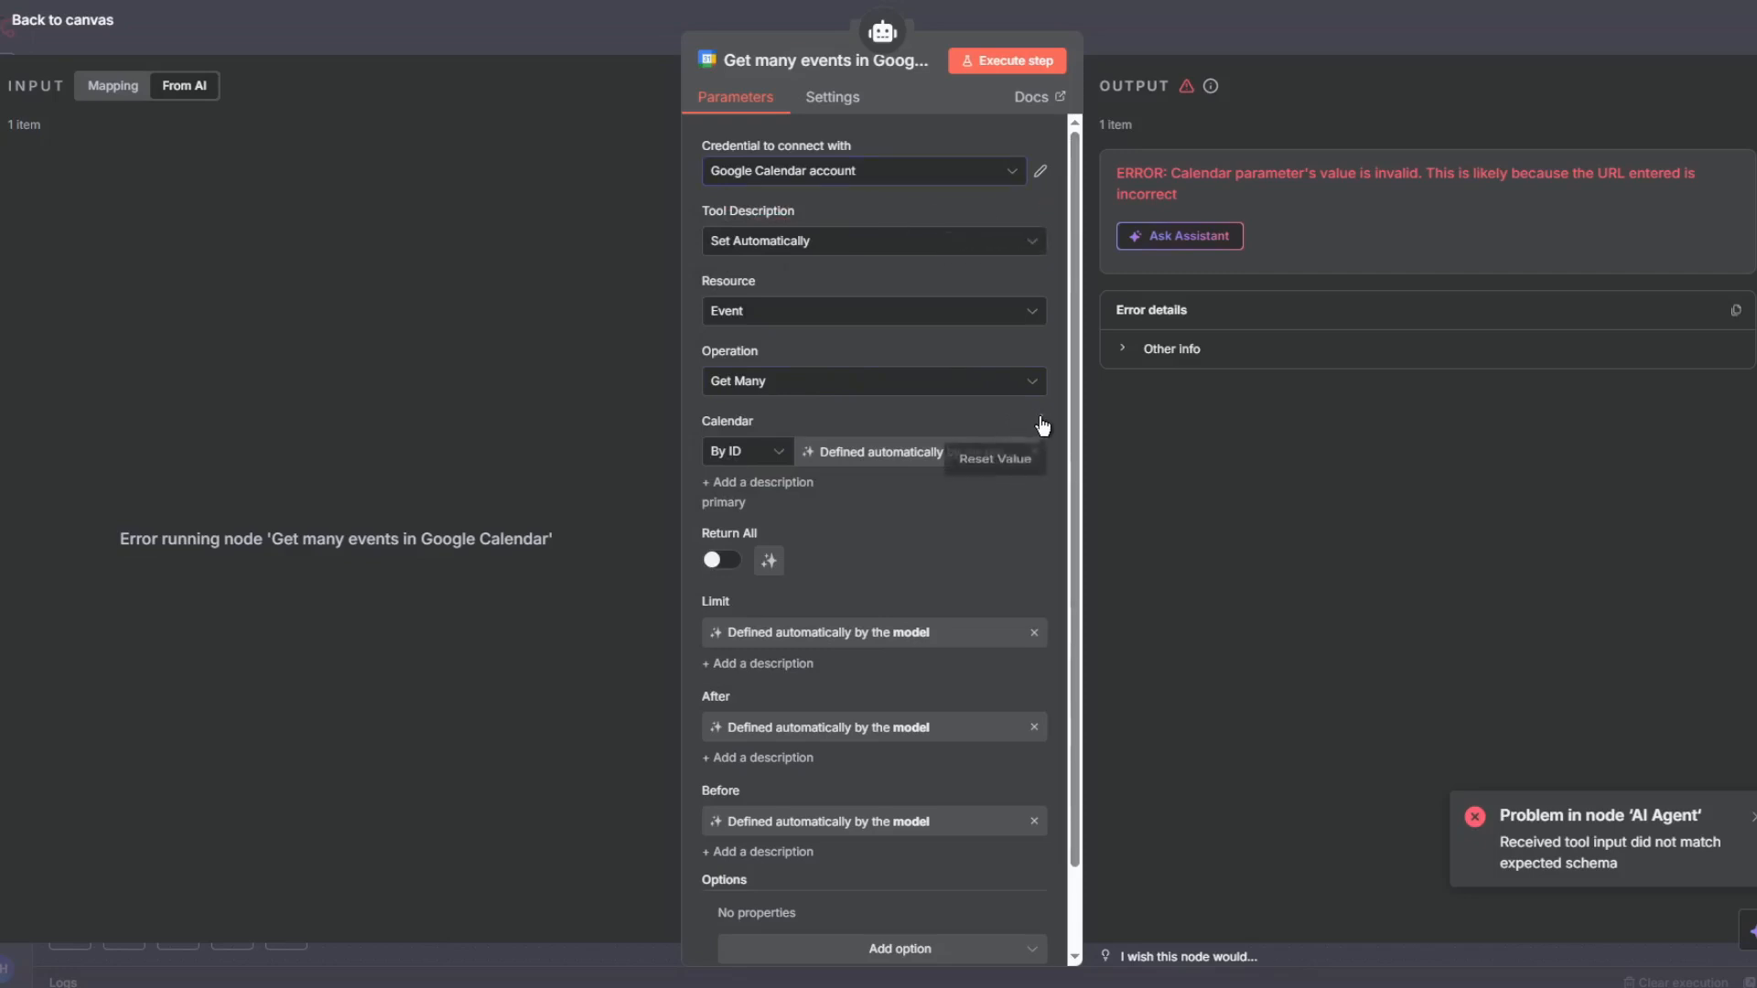
left_click(1034, 451)
left_click(887, 447)
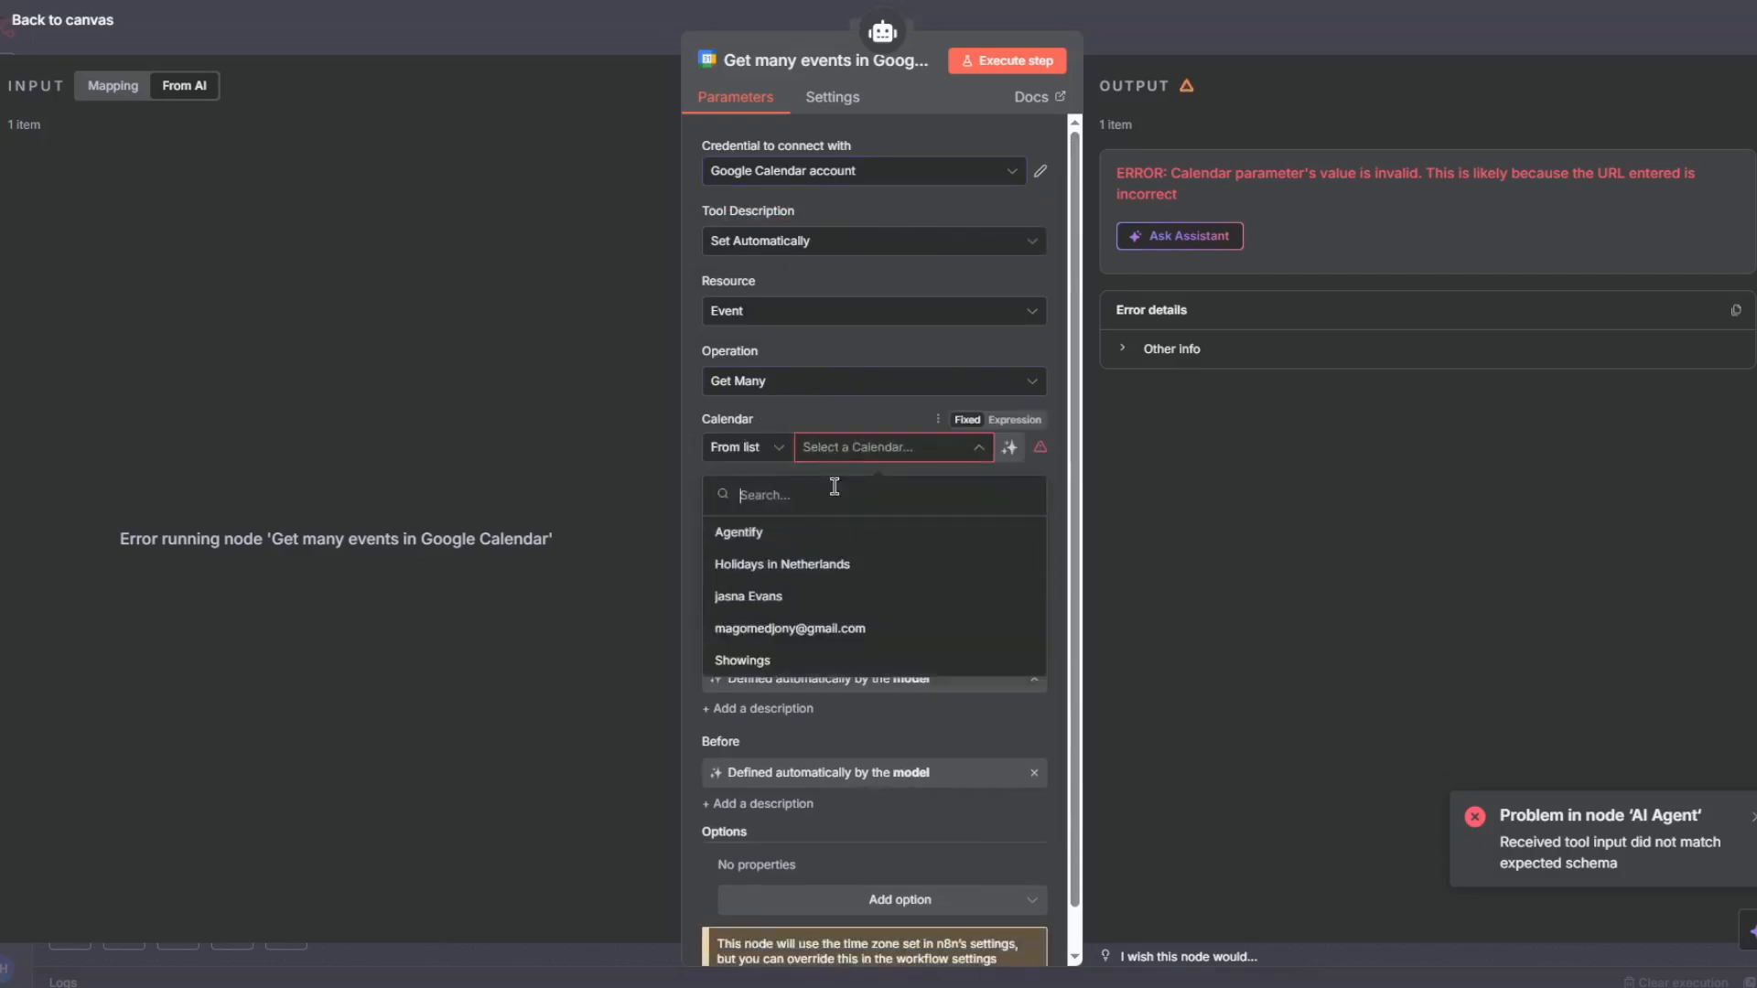
left_click(805, 175)
left_click(807, 274)
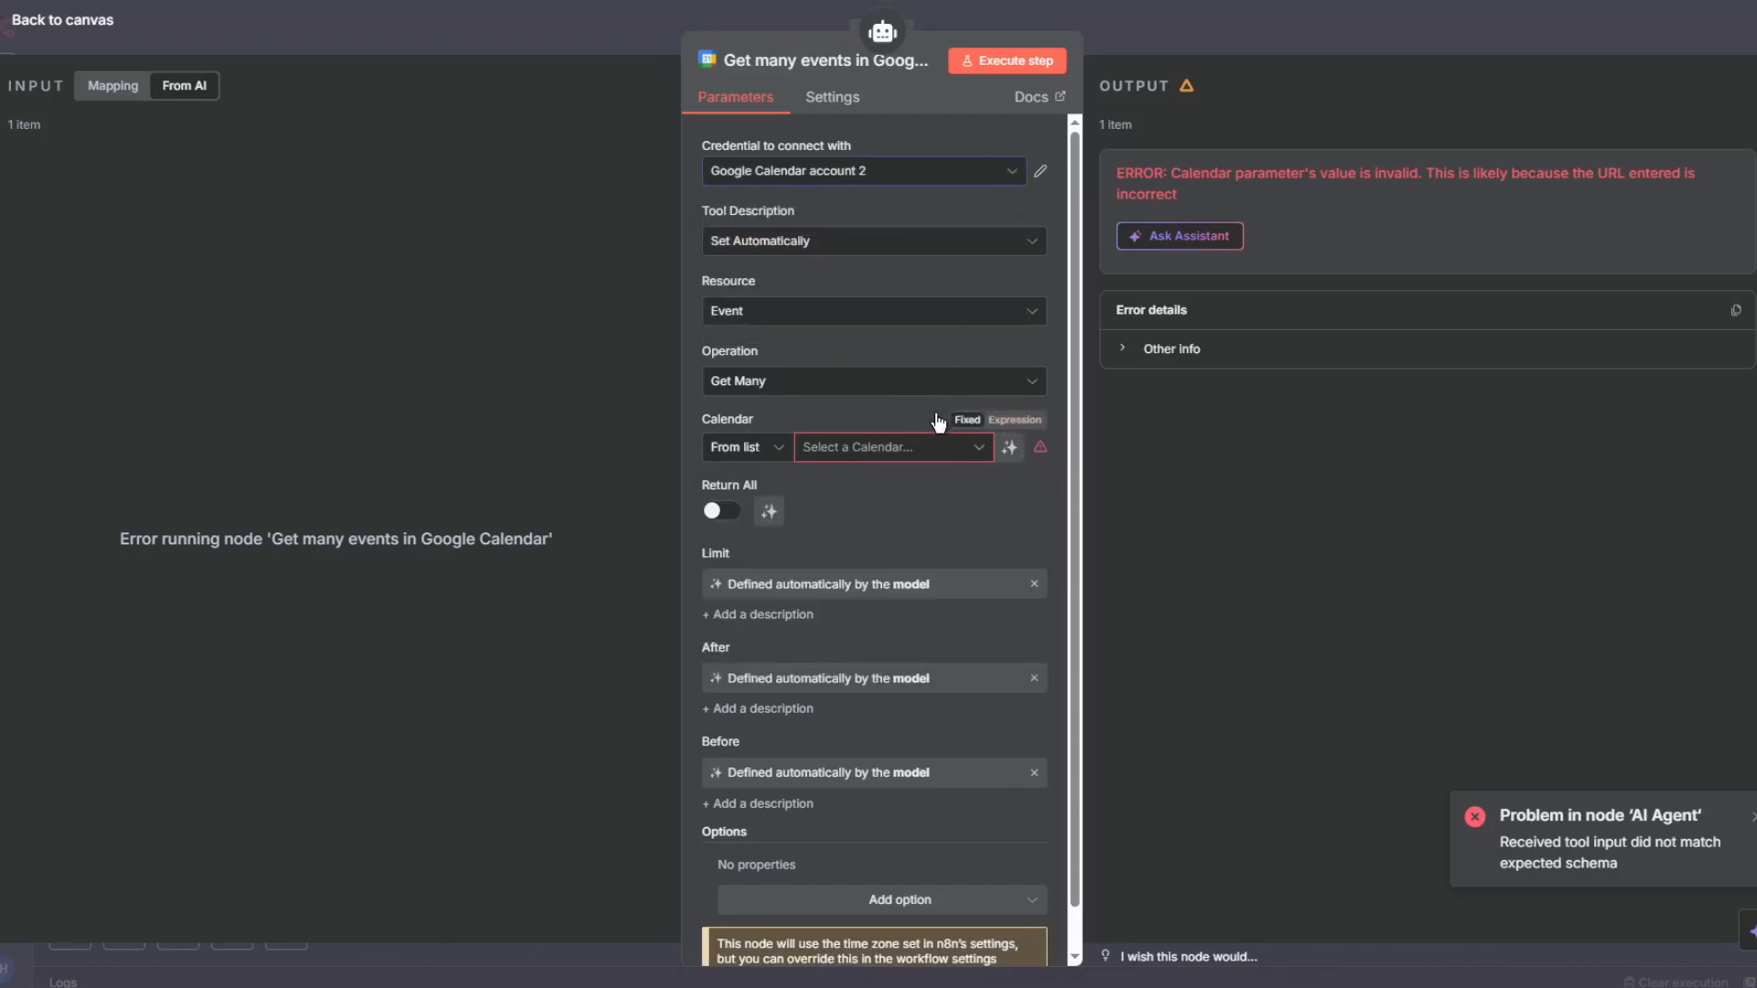
left_click(863, 455)
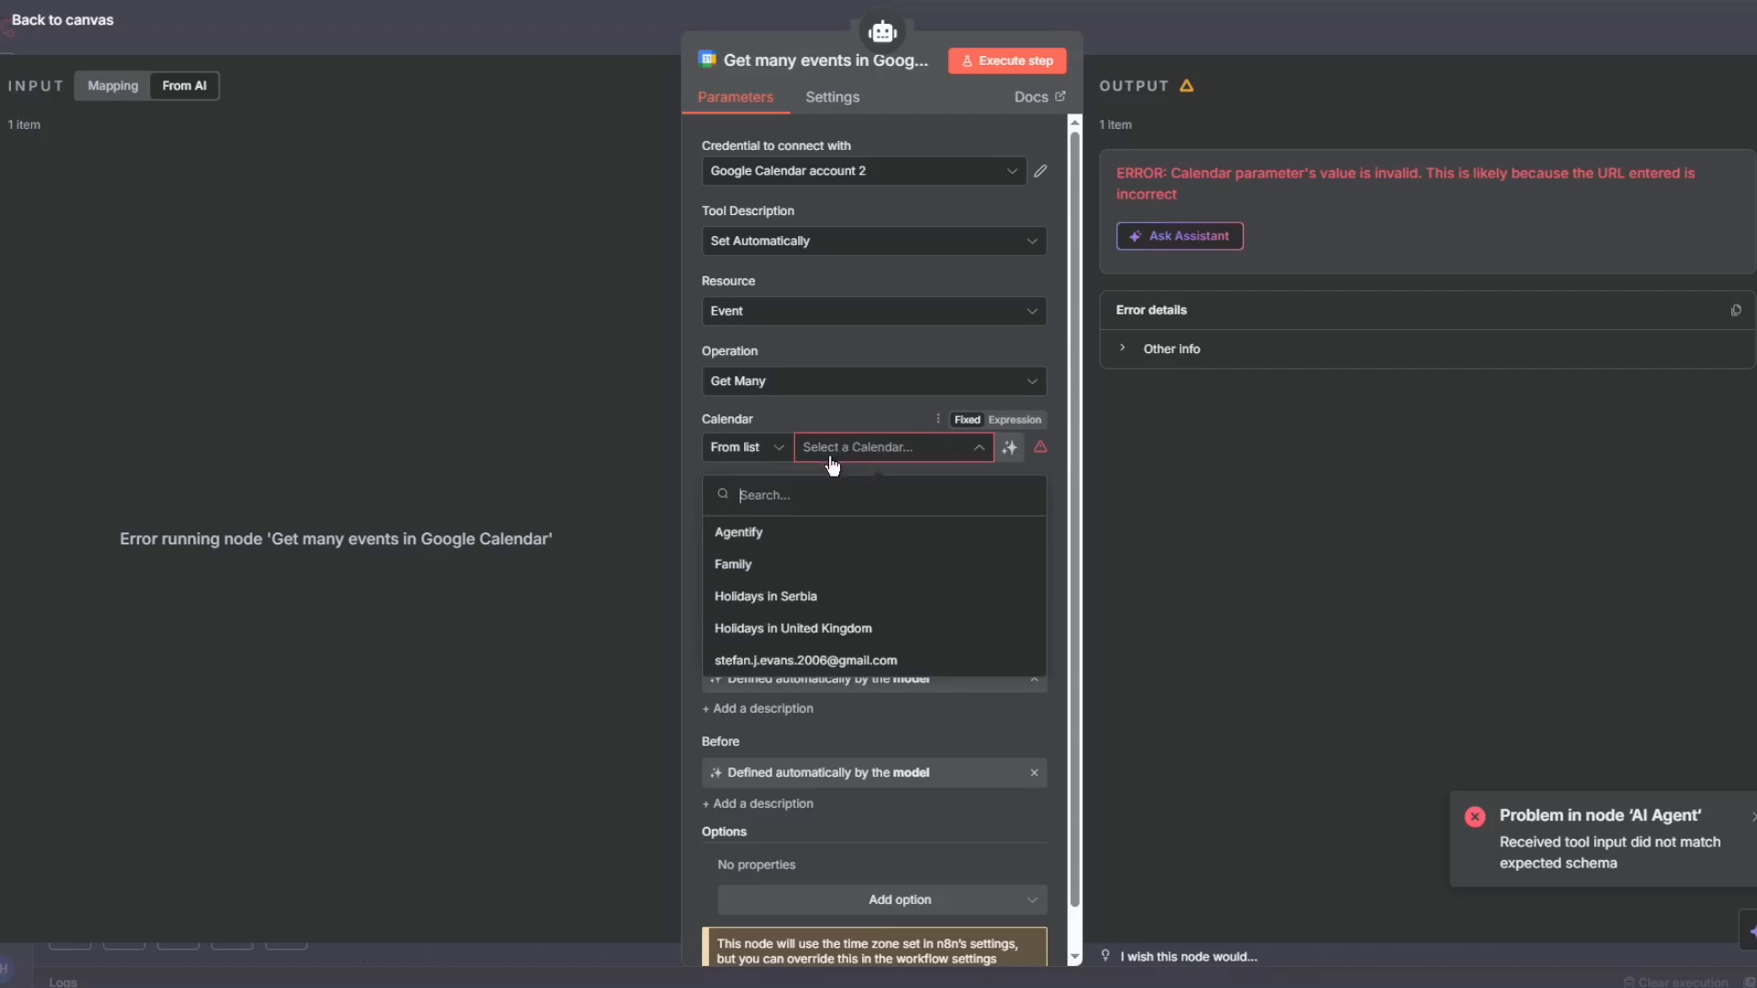
left_click(814, 534)
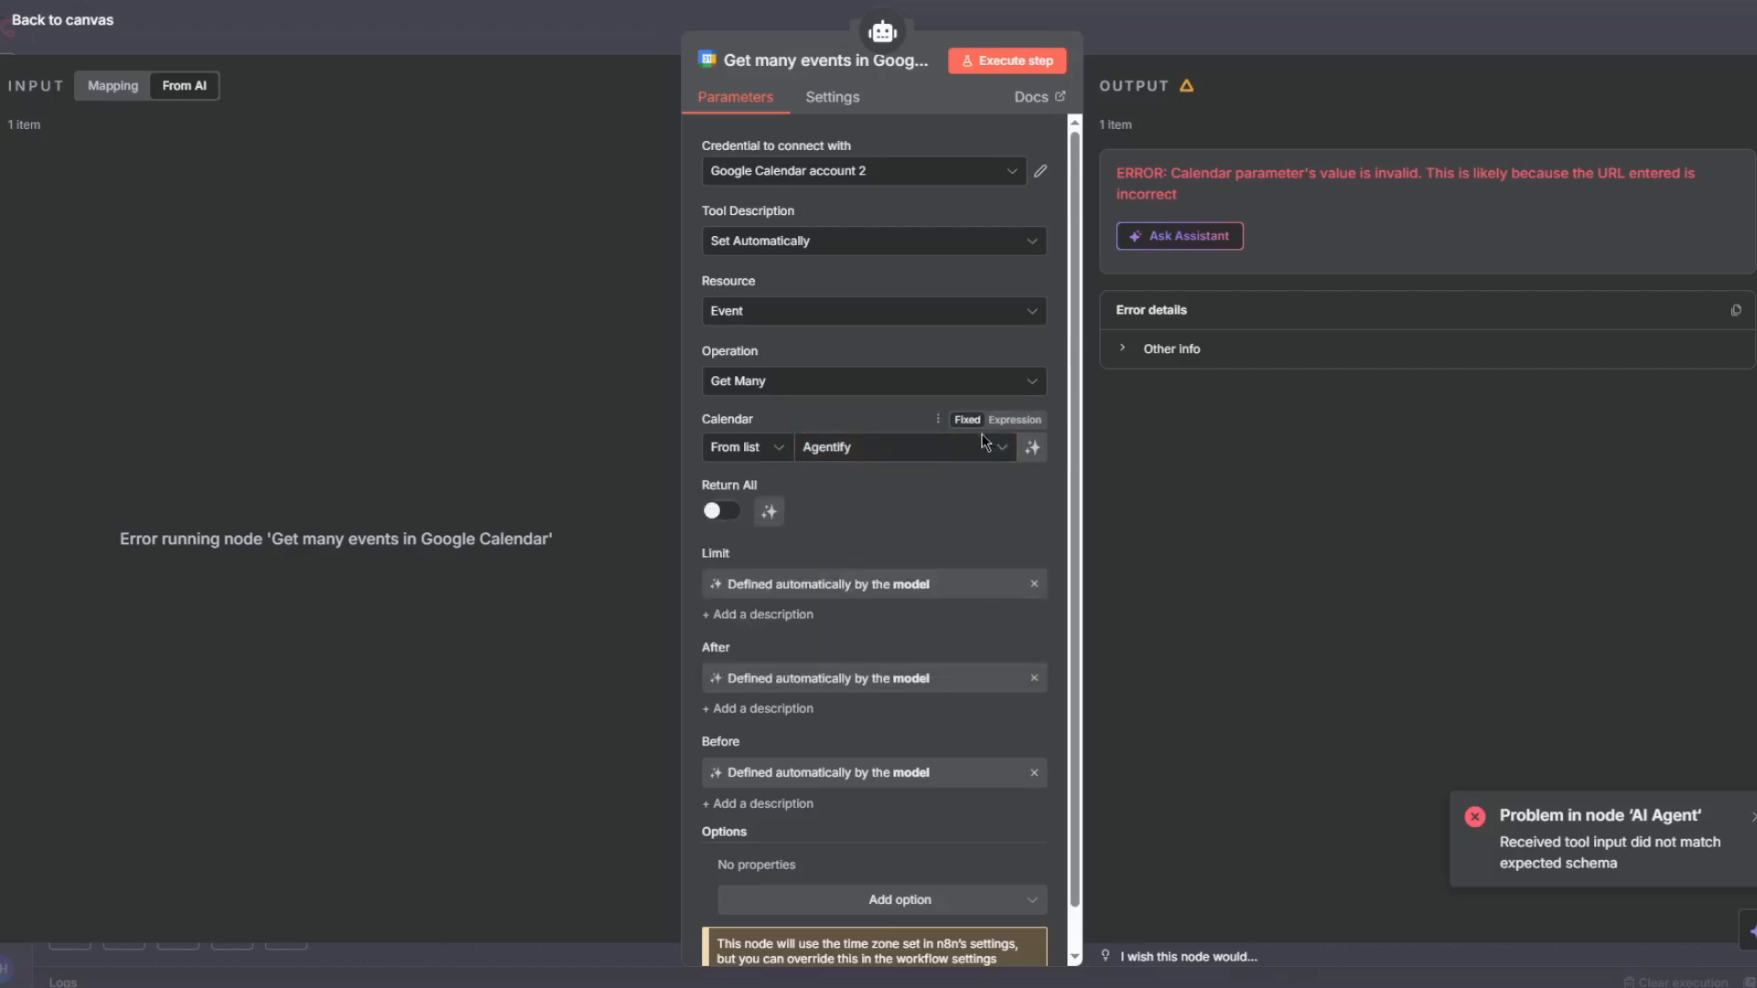
scroll(823, 439, "down", 1)
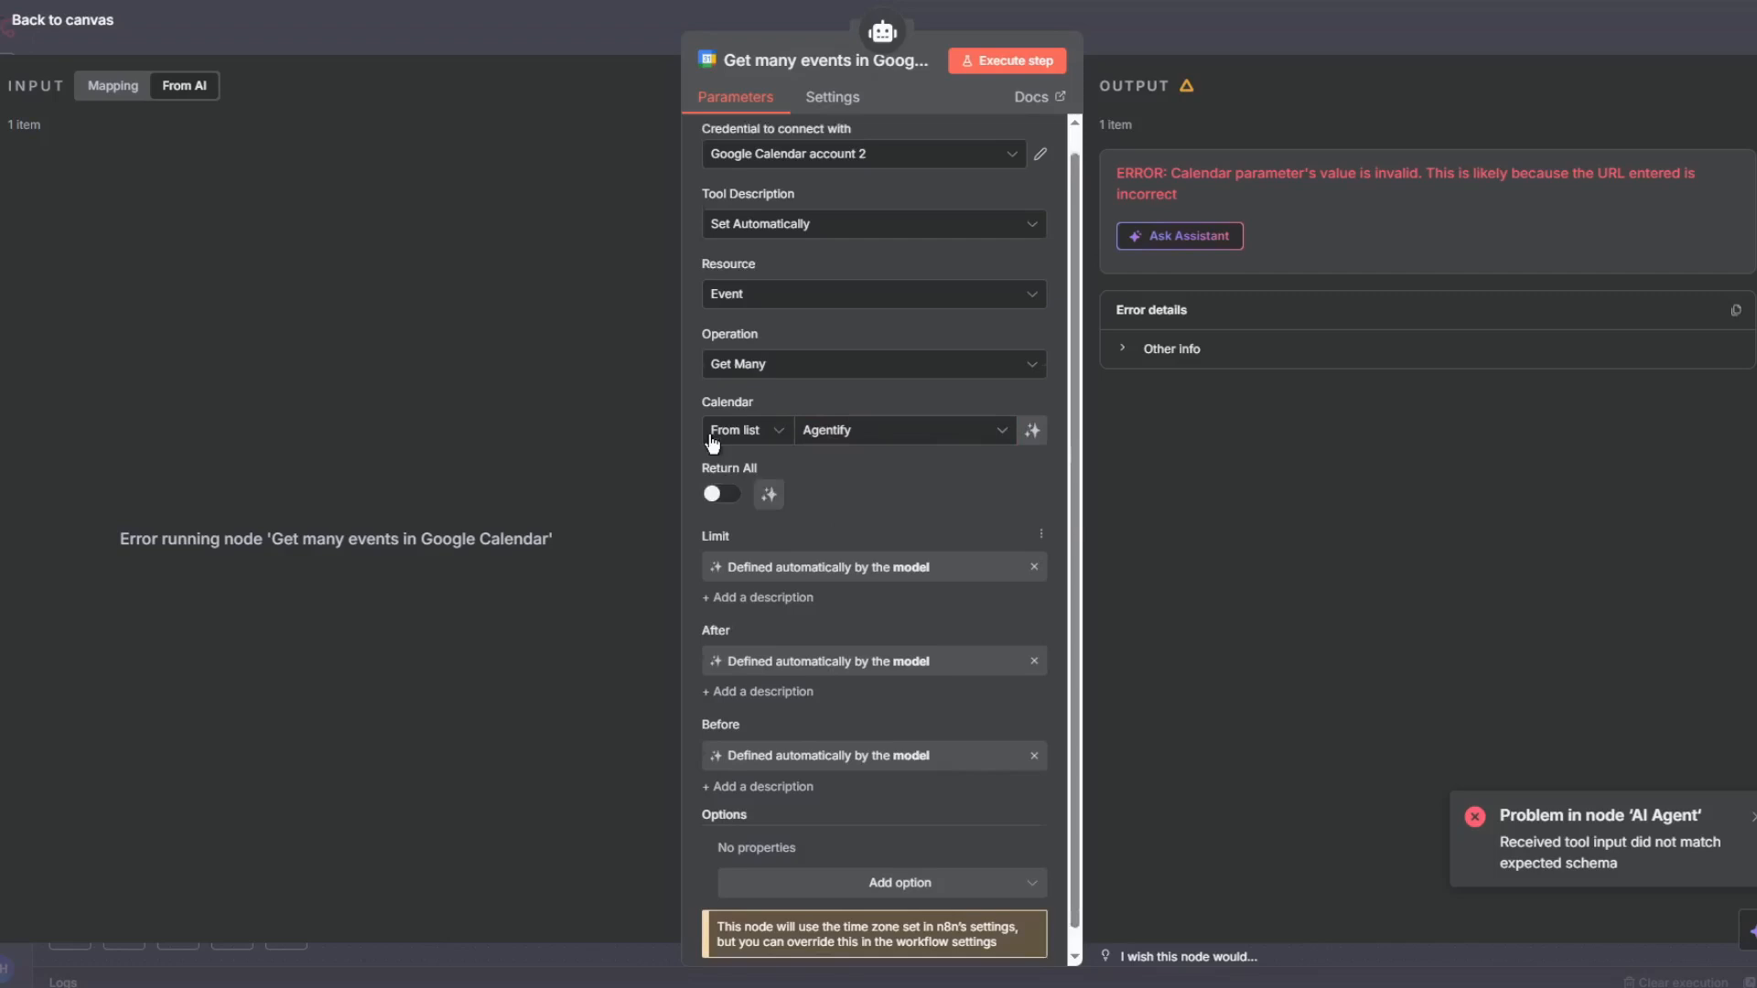
left_click(529, 36)
- Save and run the workflow, then stop the execution
left_click(1483, 41)
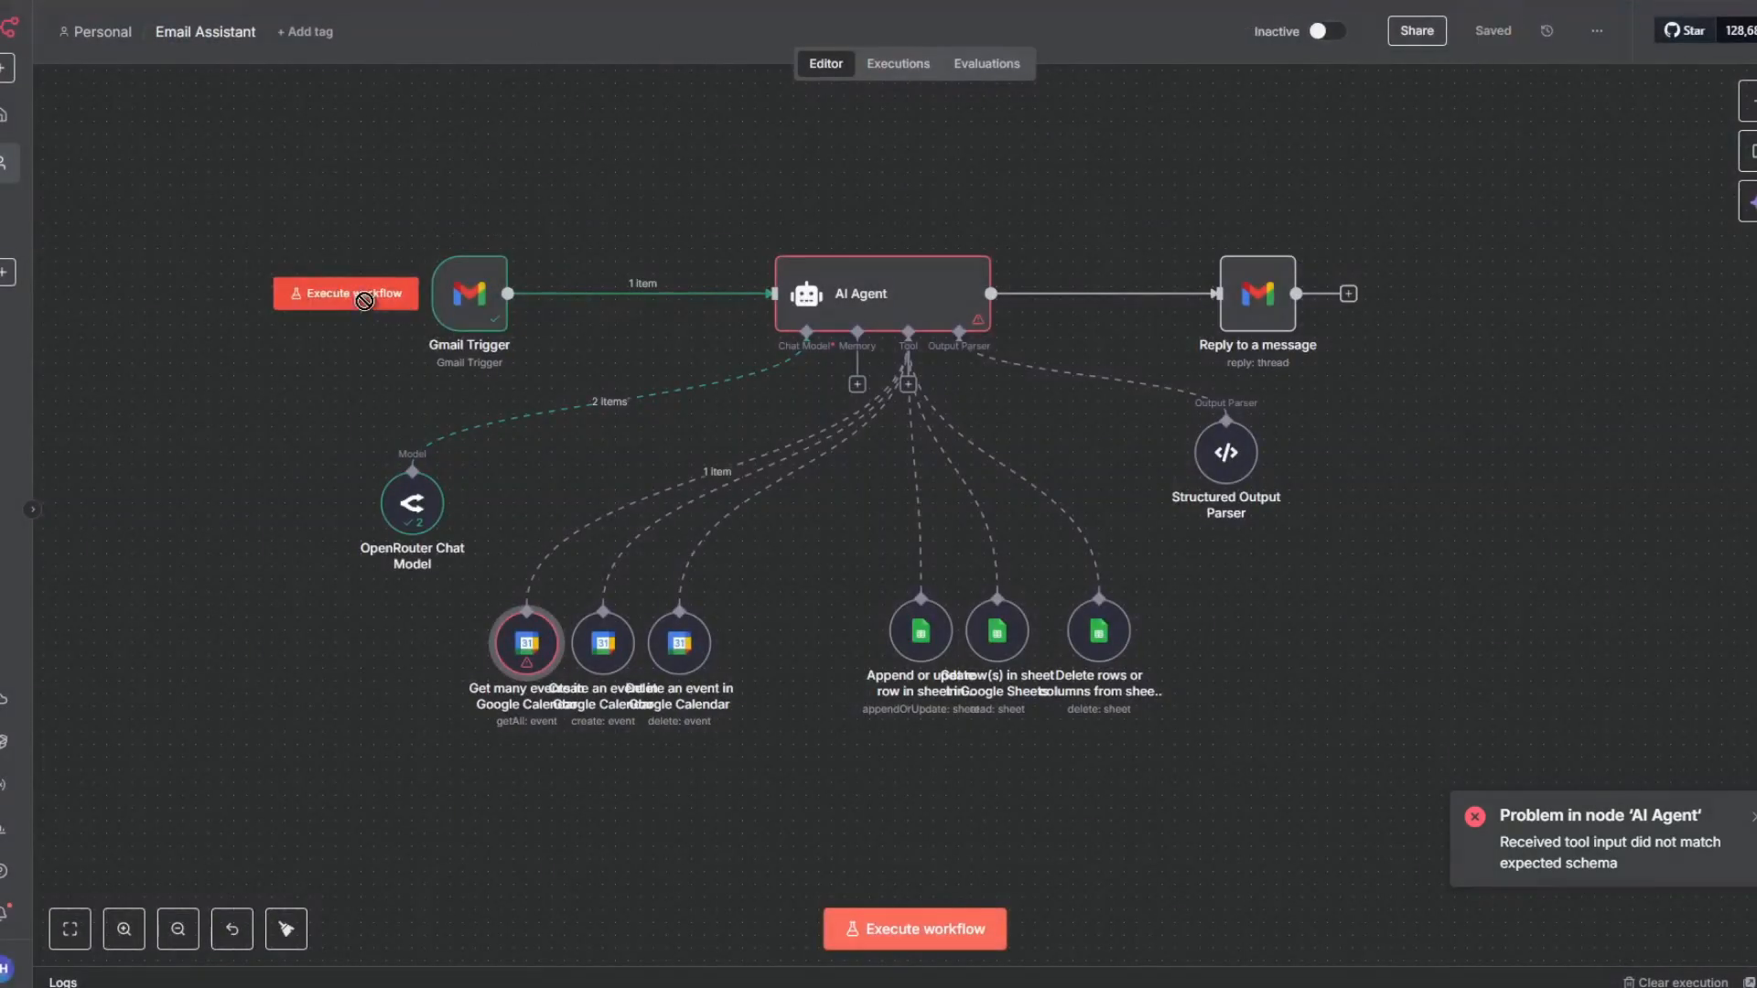
left_click(364, 297)
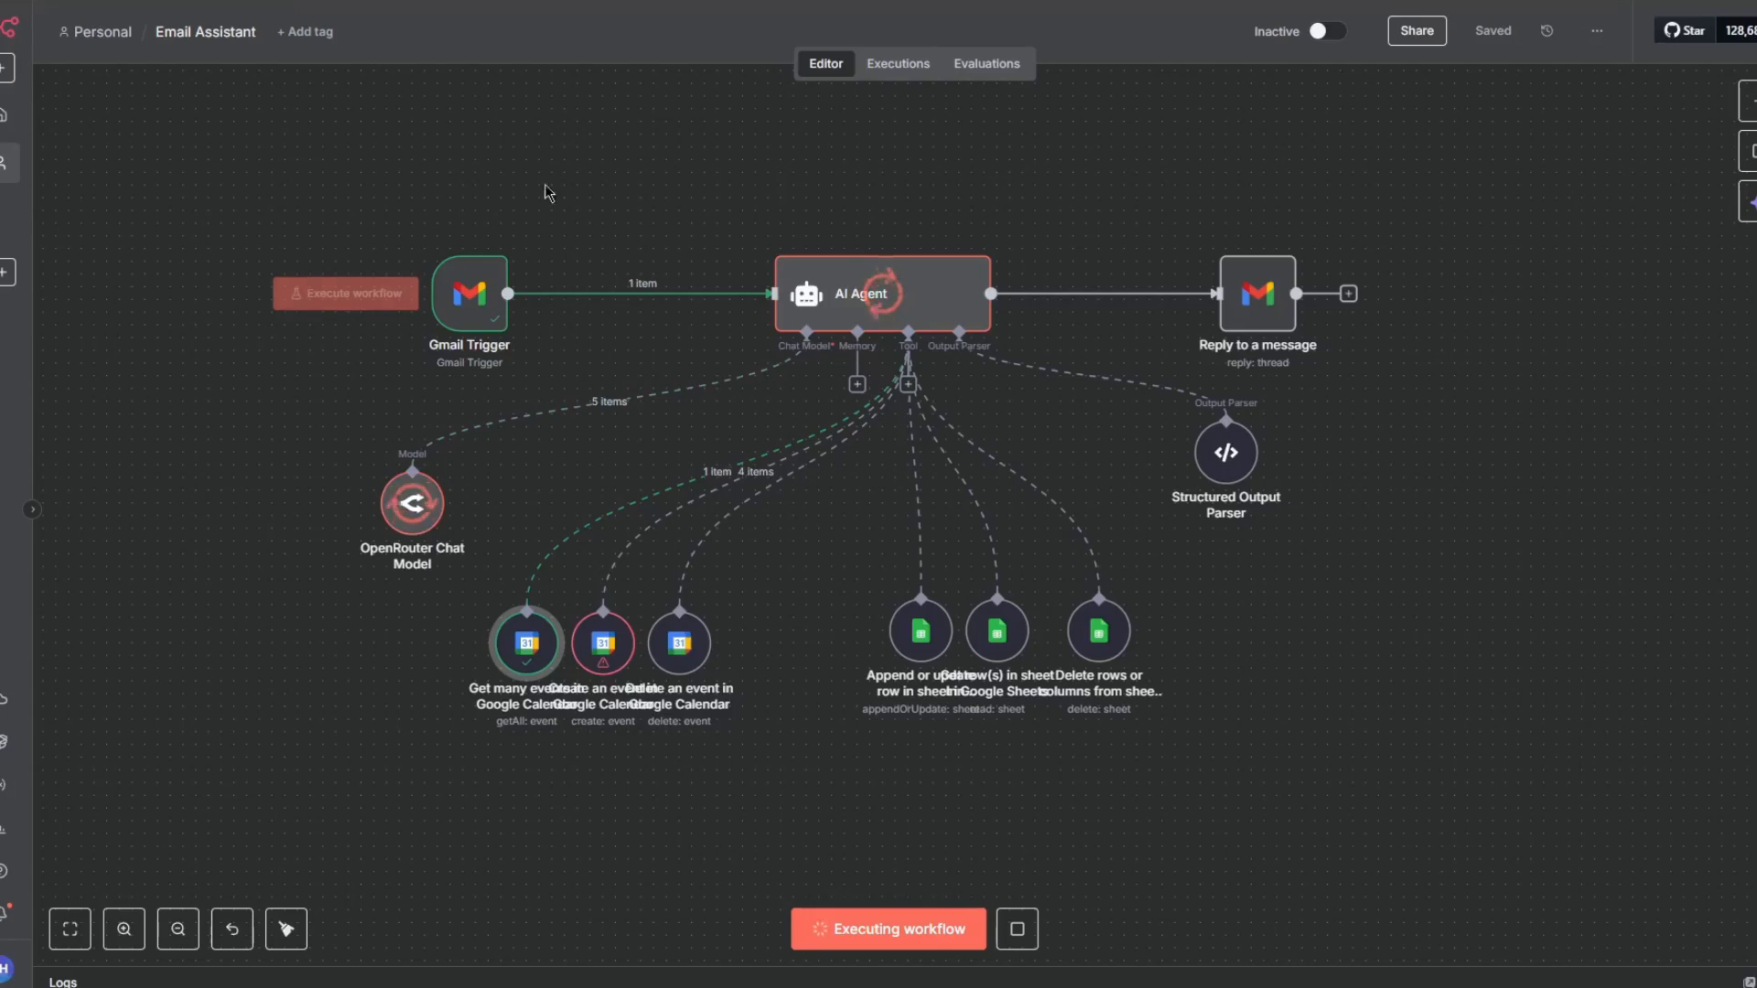
left_click(1015, 929)
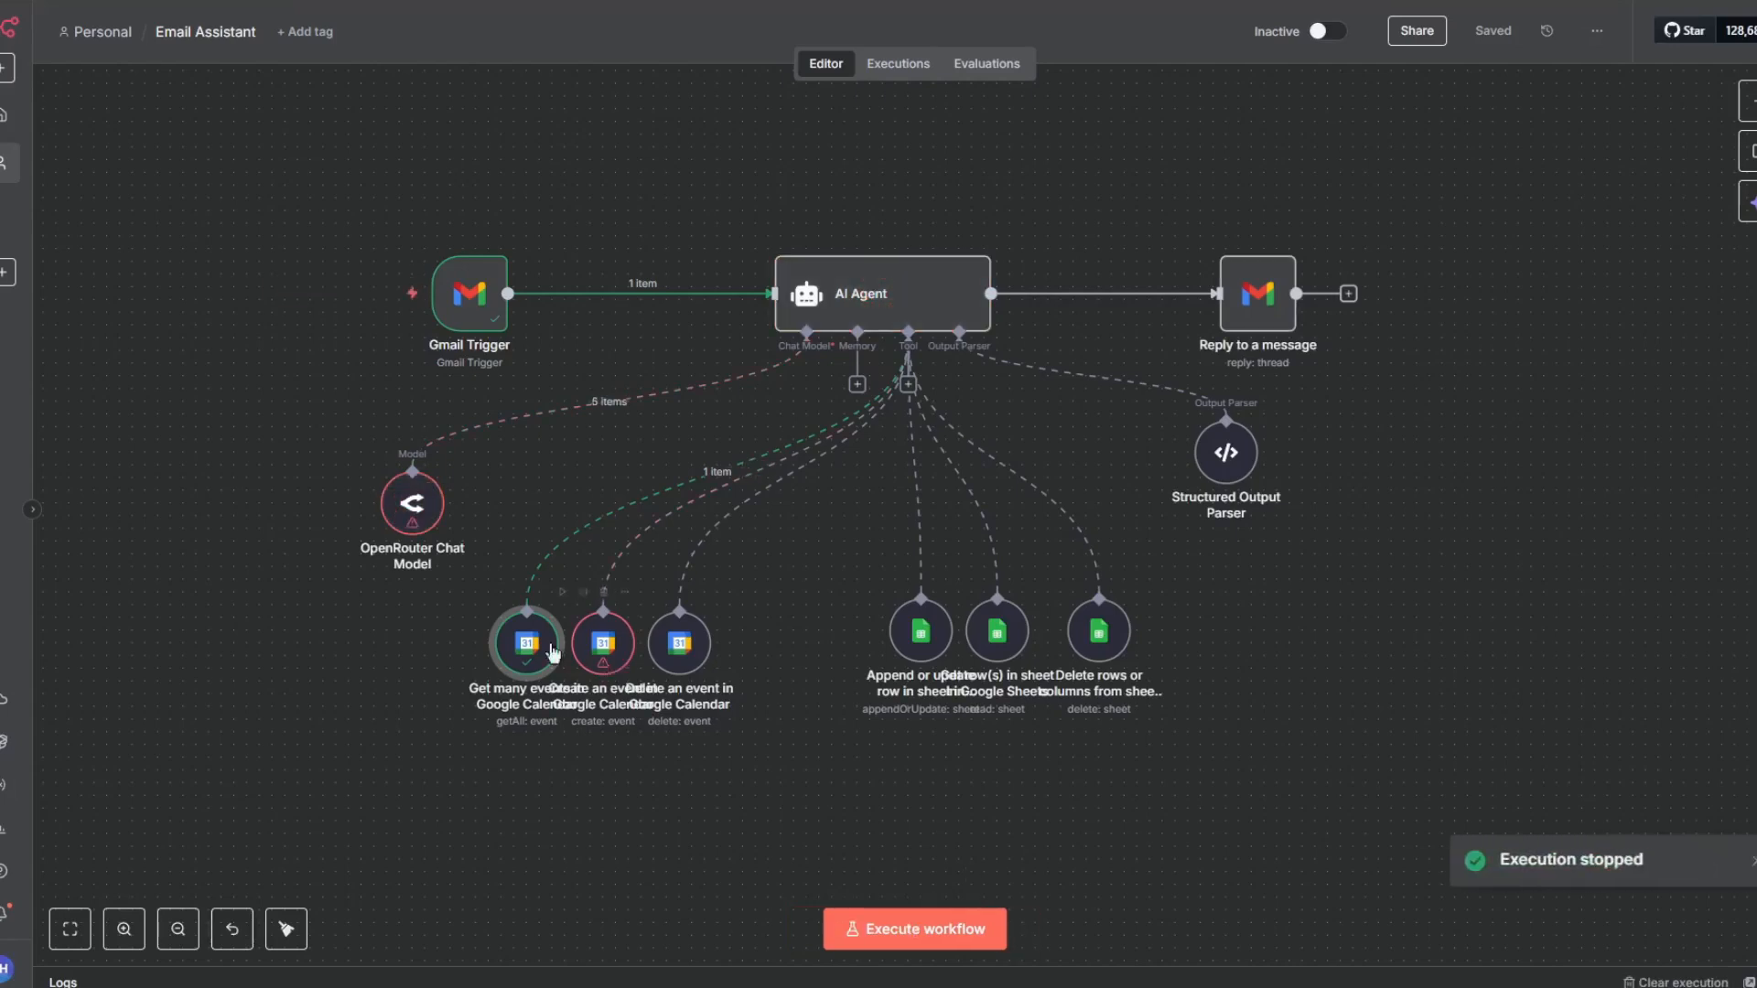
- Reset the Create an event tool's Calendar and pick Agentify from the list
double_click(619, 673)
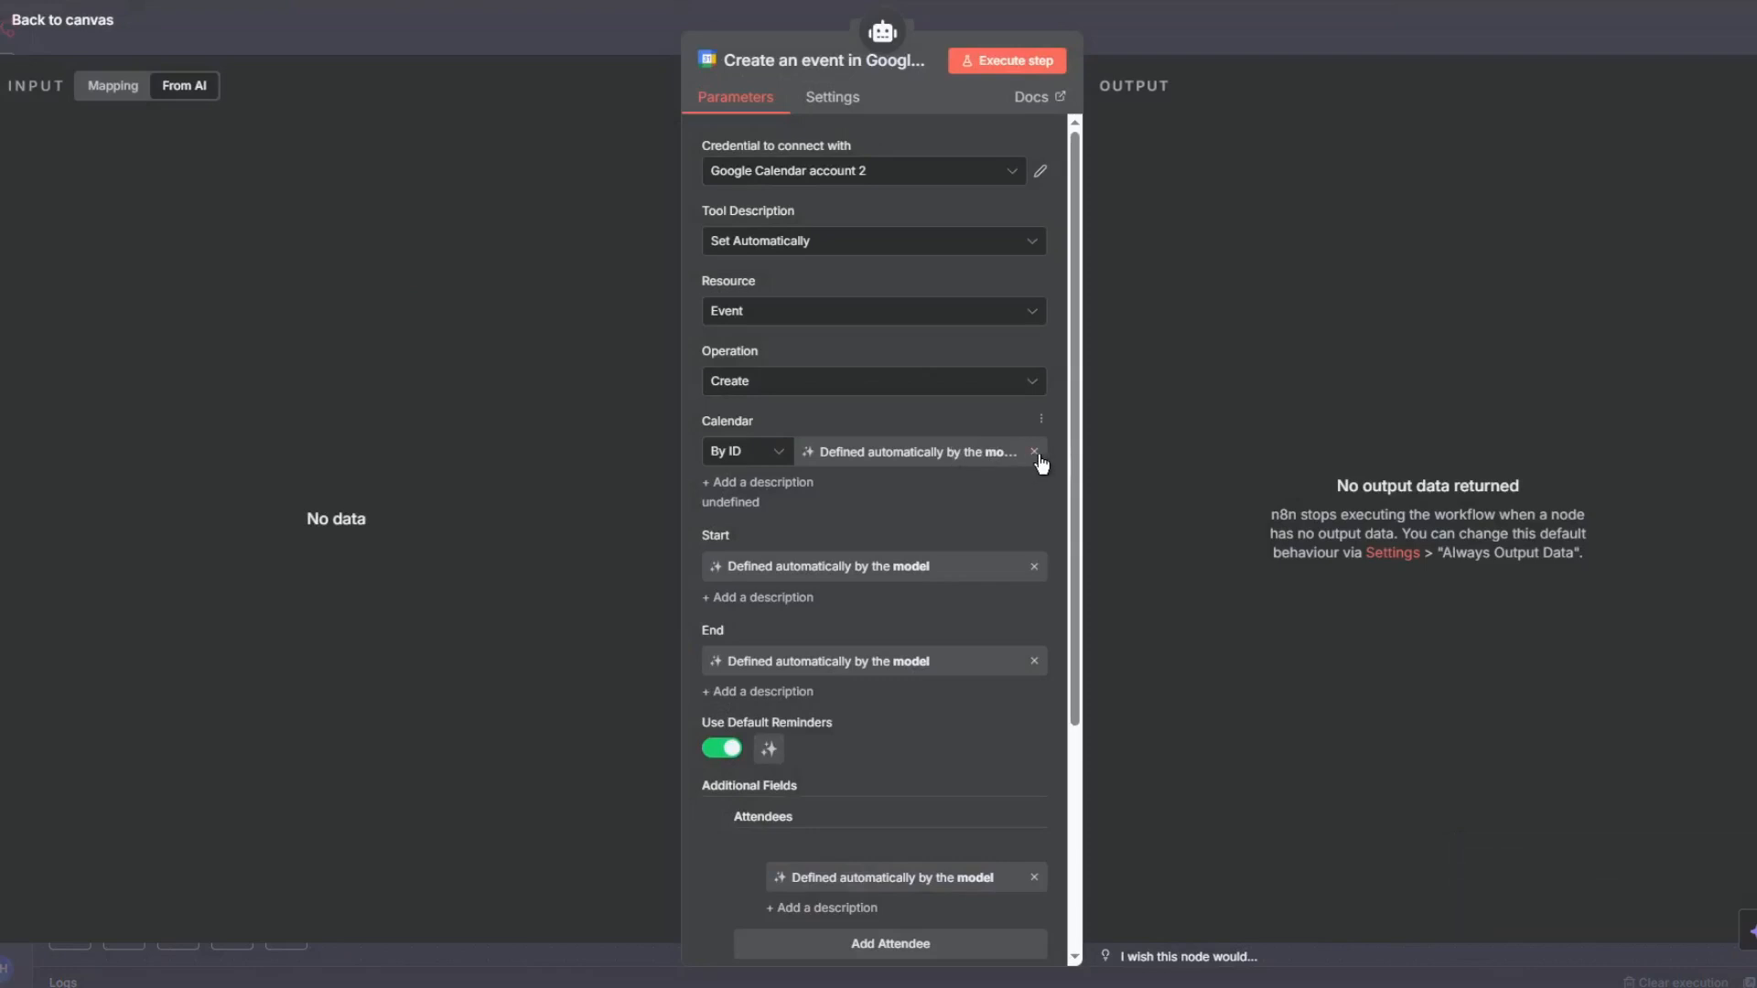
left_click(1012, 448)
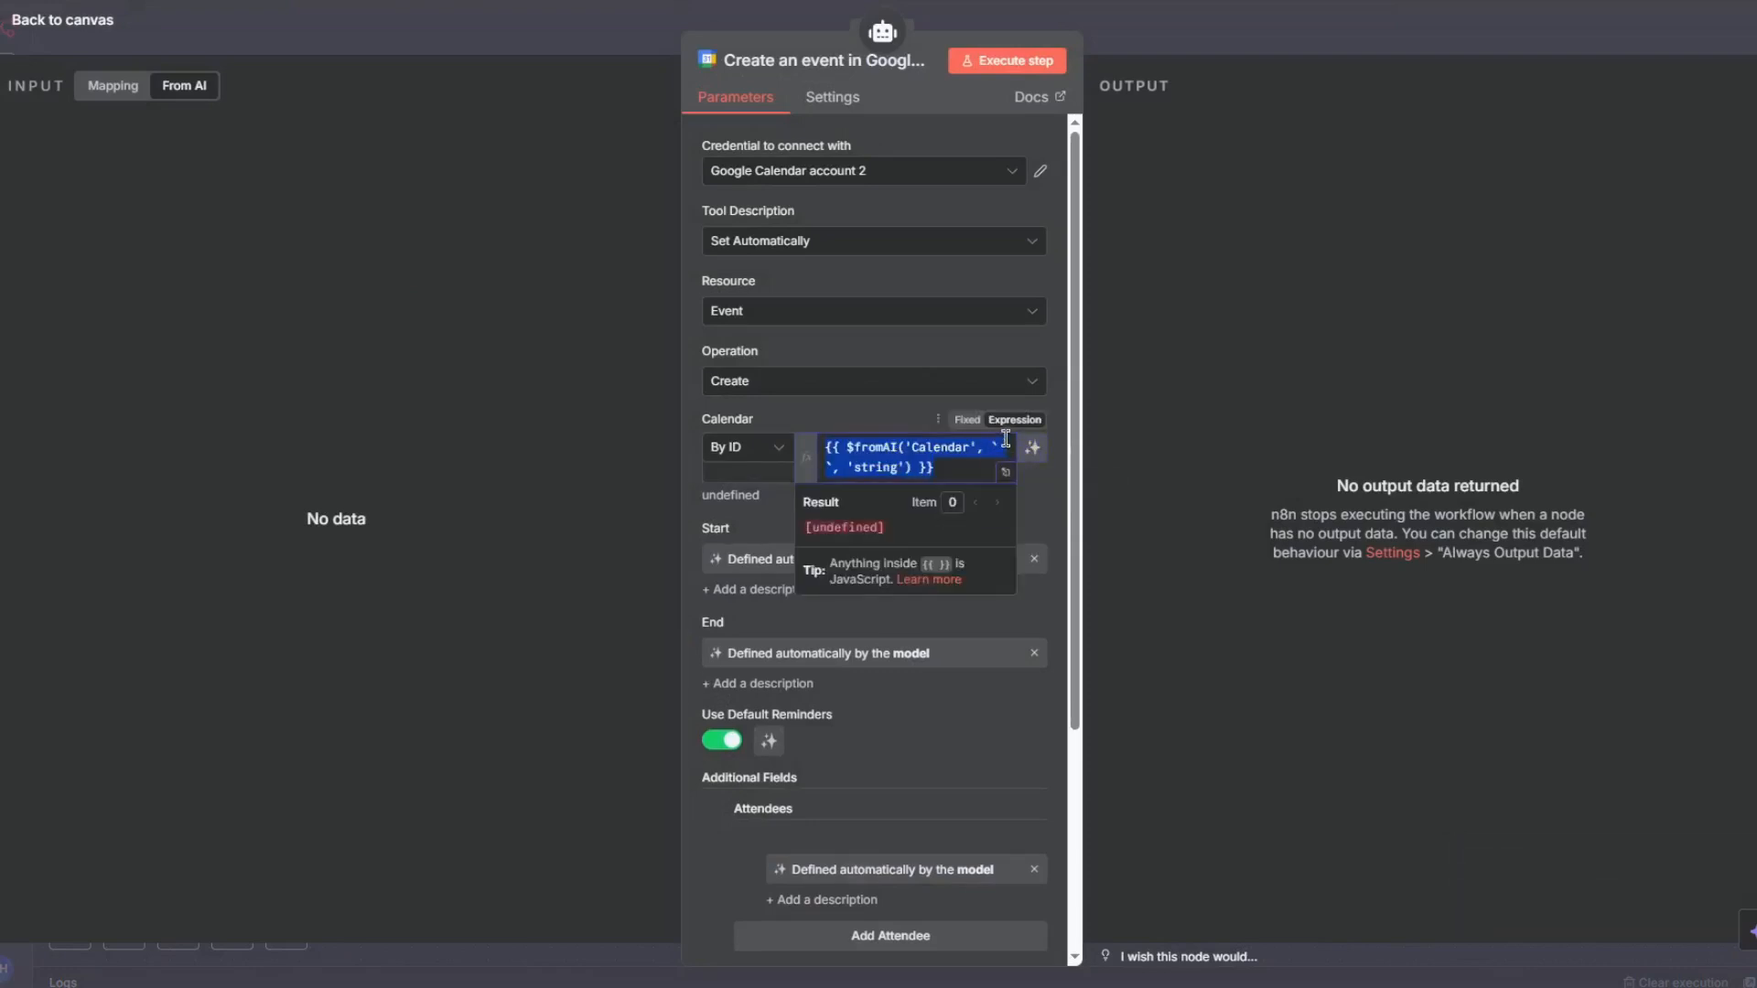
key("BackSpace")
left_click(952, 389)
left_click(869, 423)
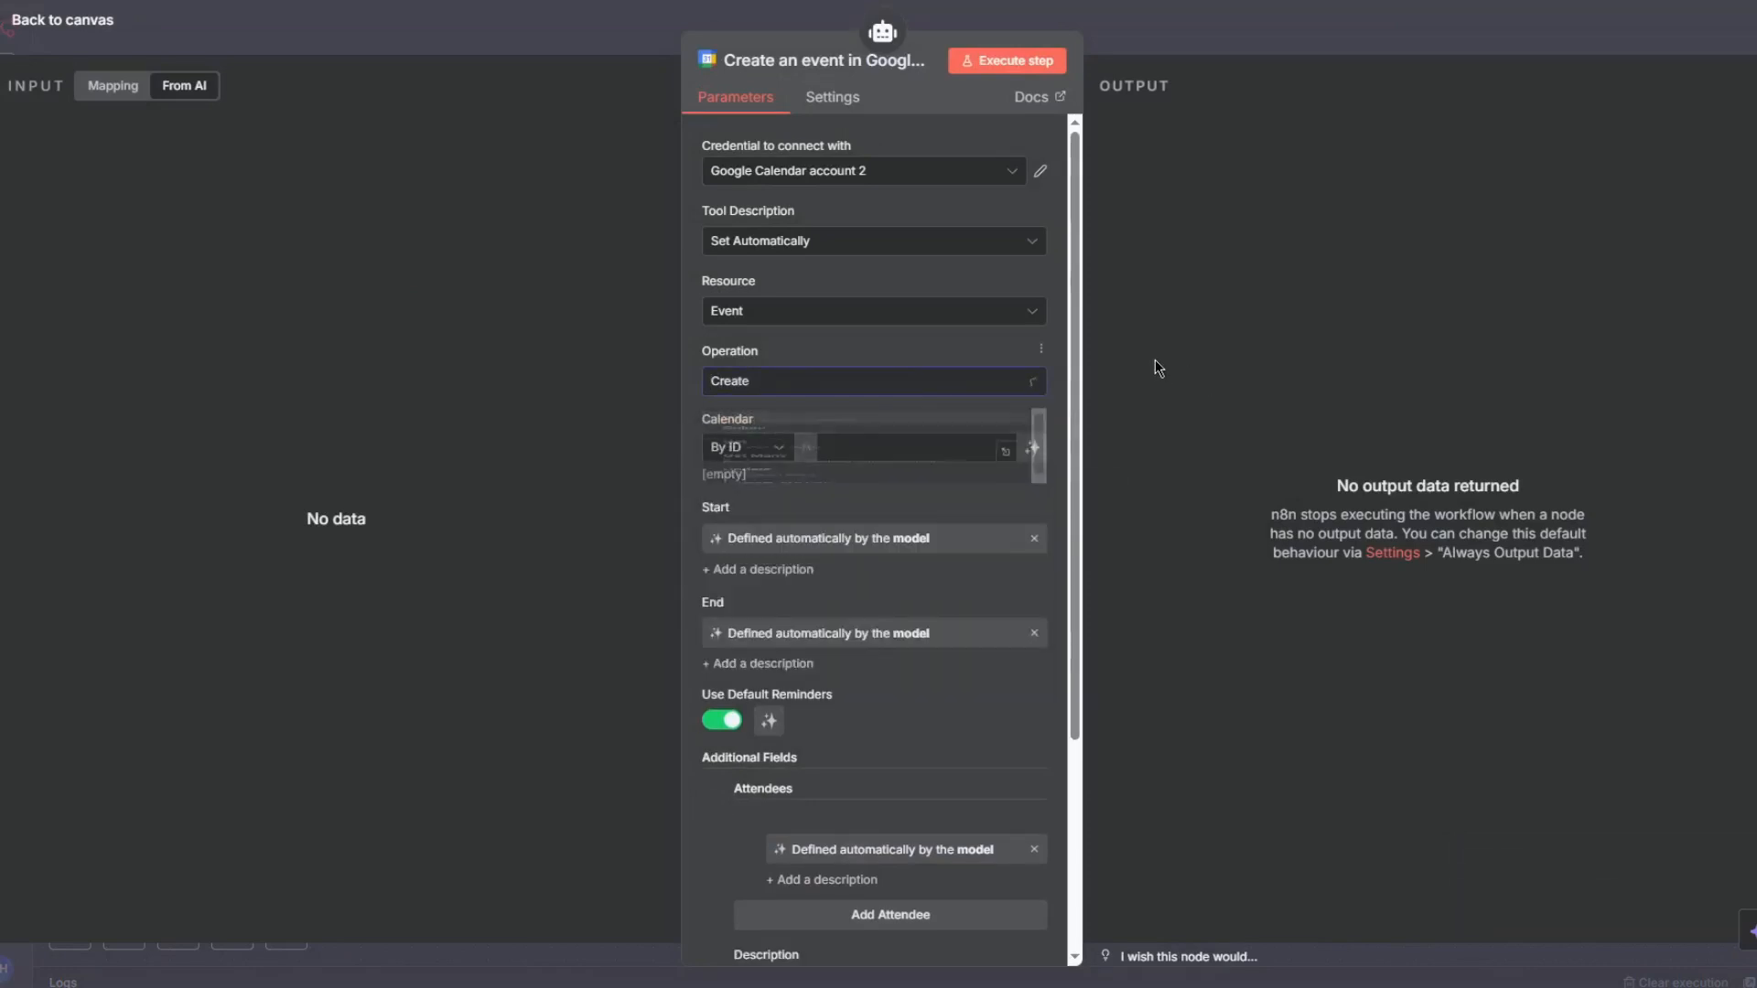
left_click(757, 452)
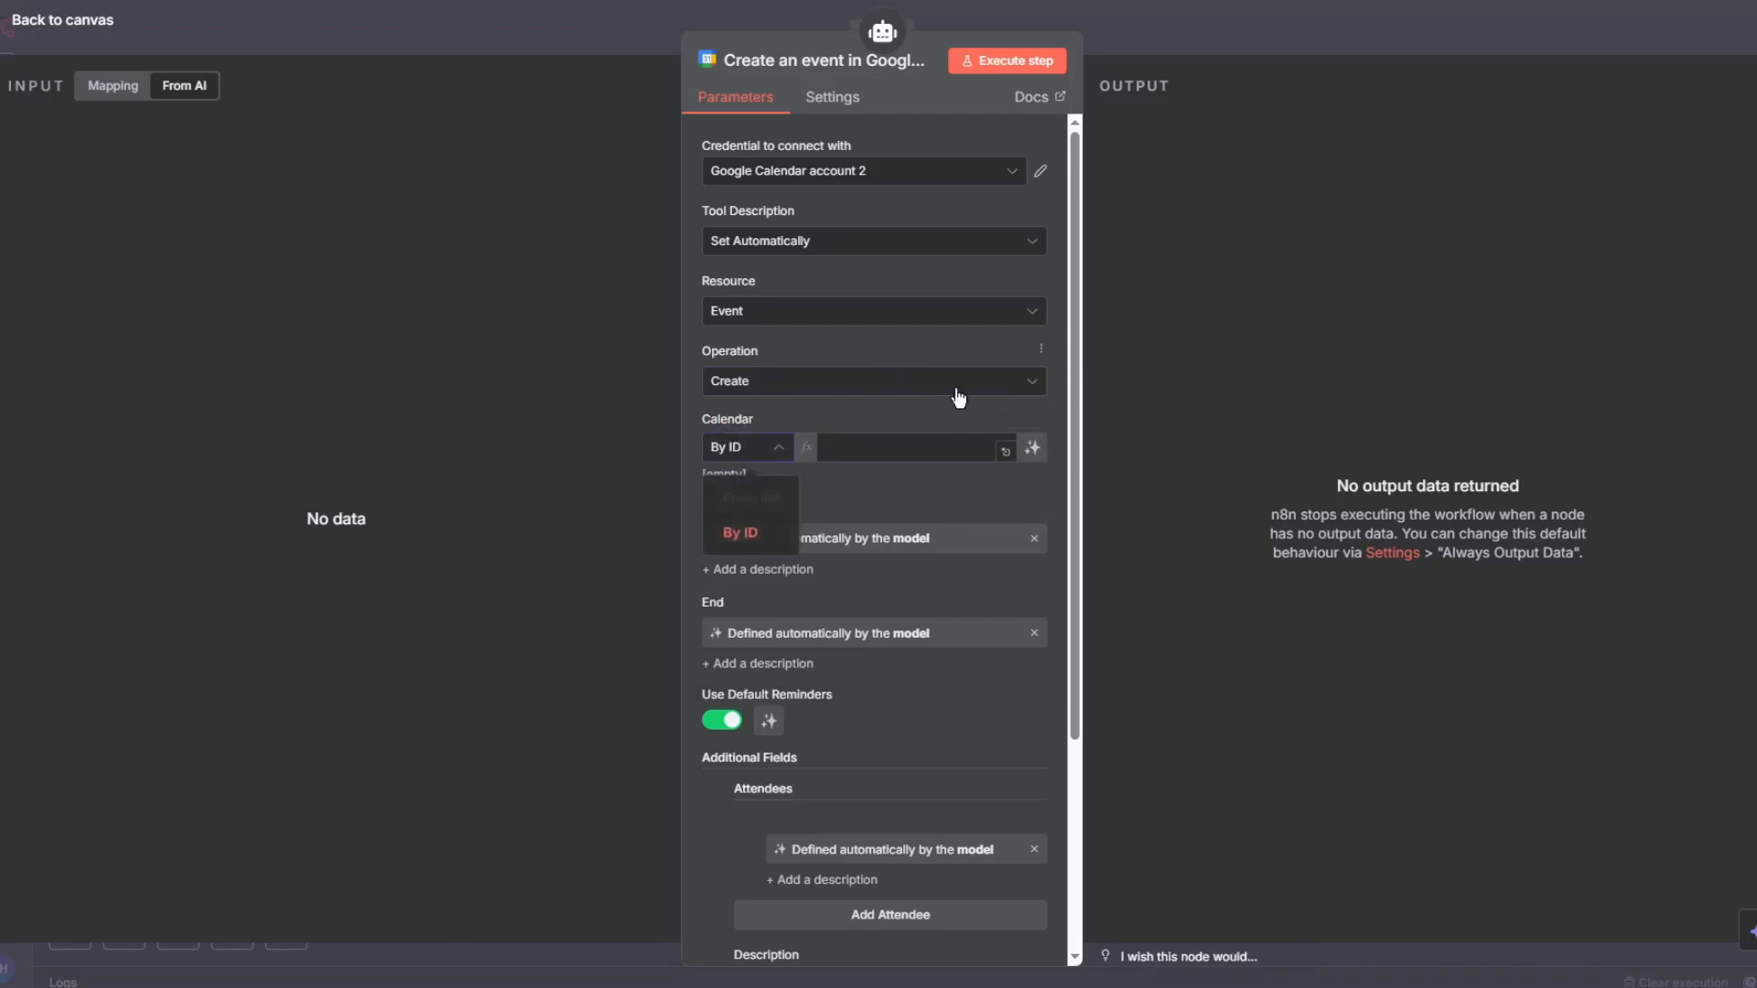
left_click(938, 419)
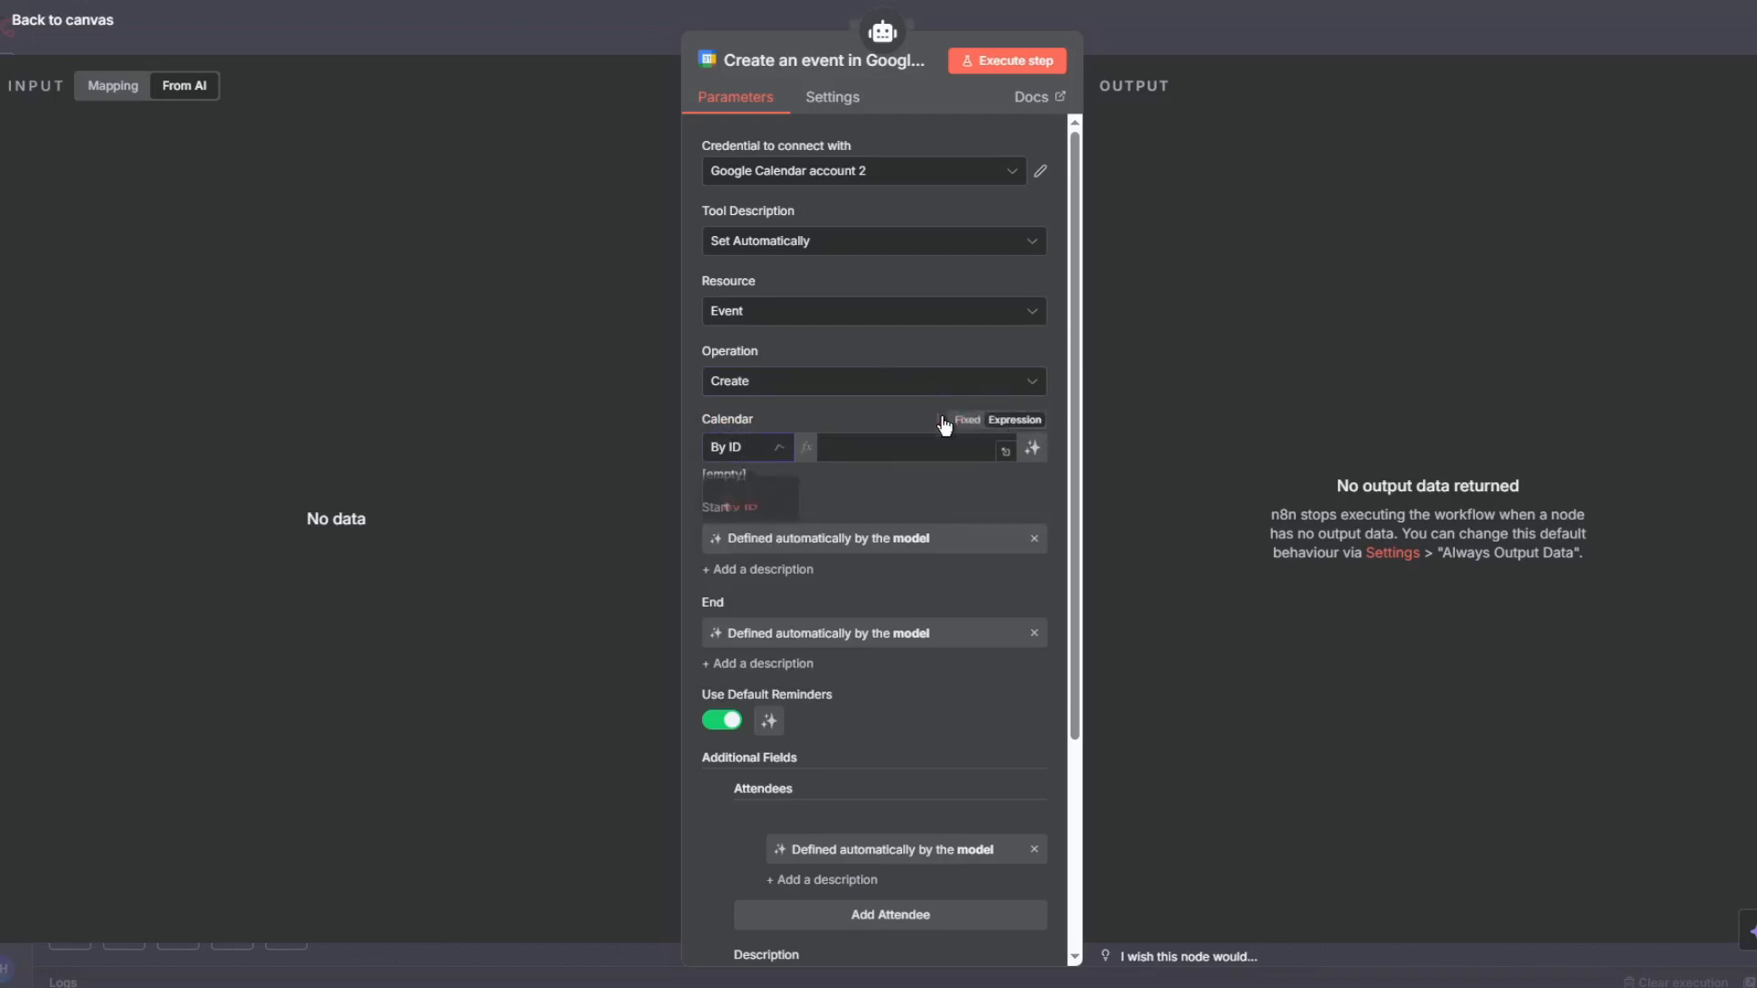
left_click(868, 454)
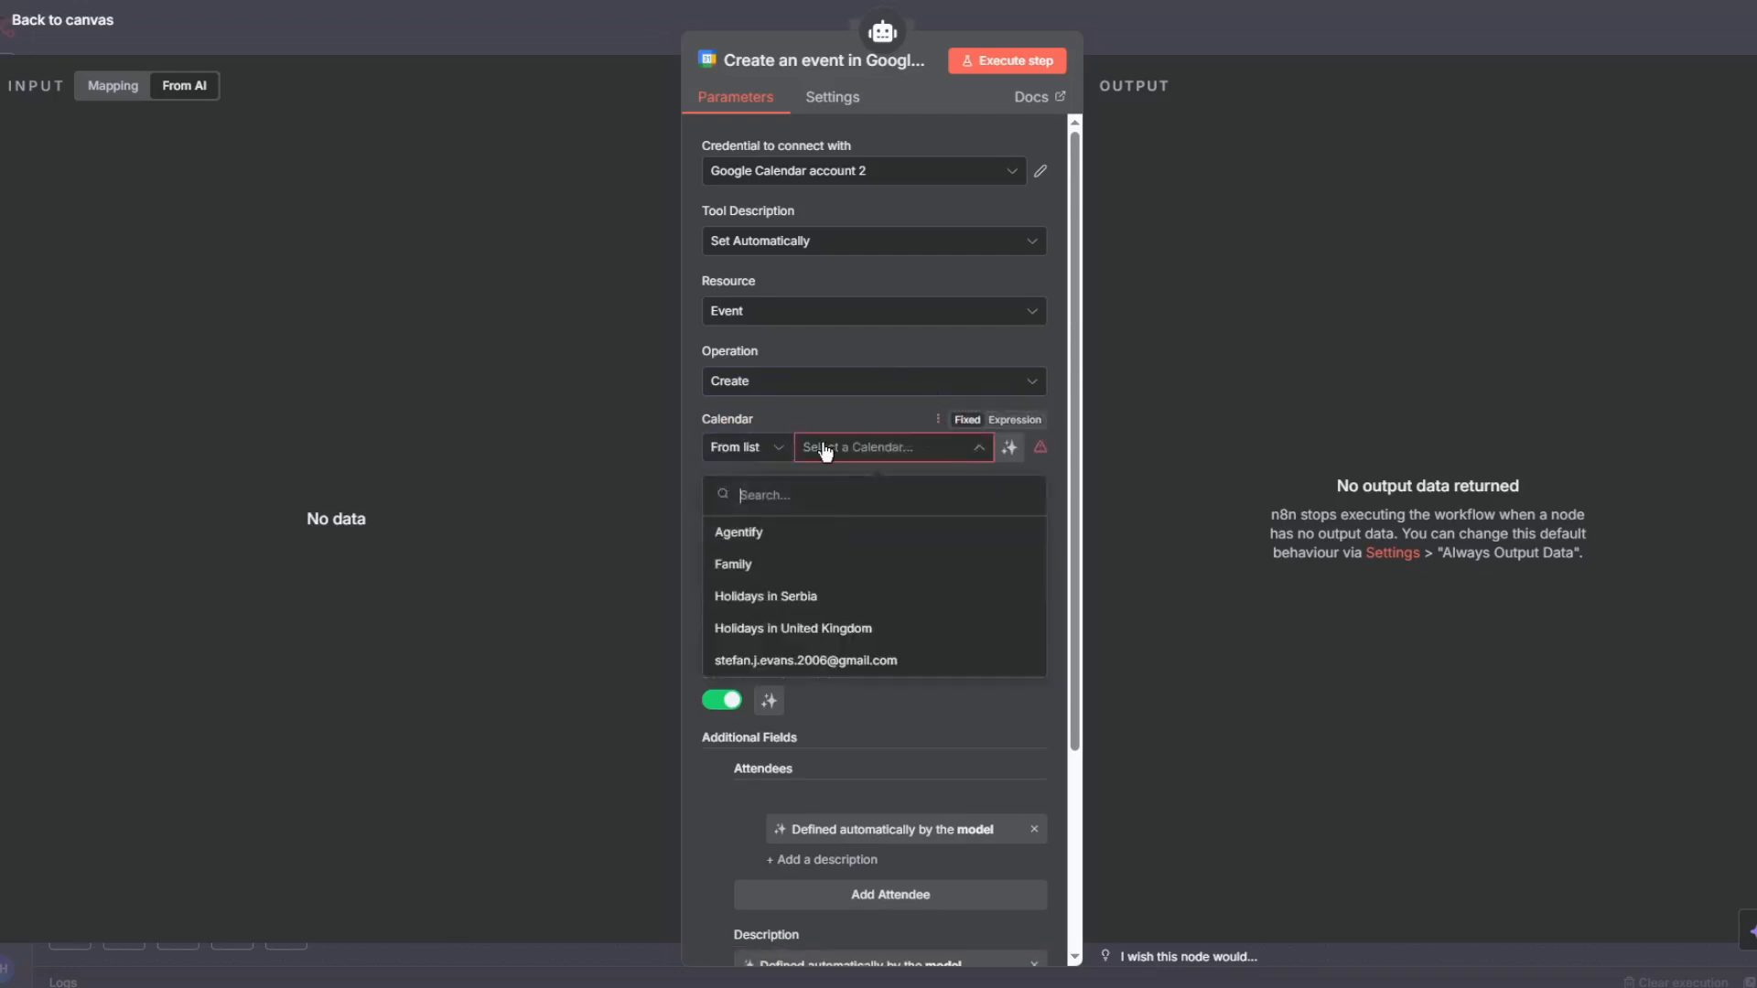
left_click(741, 535)
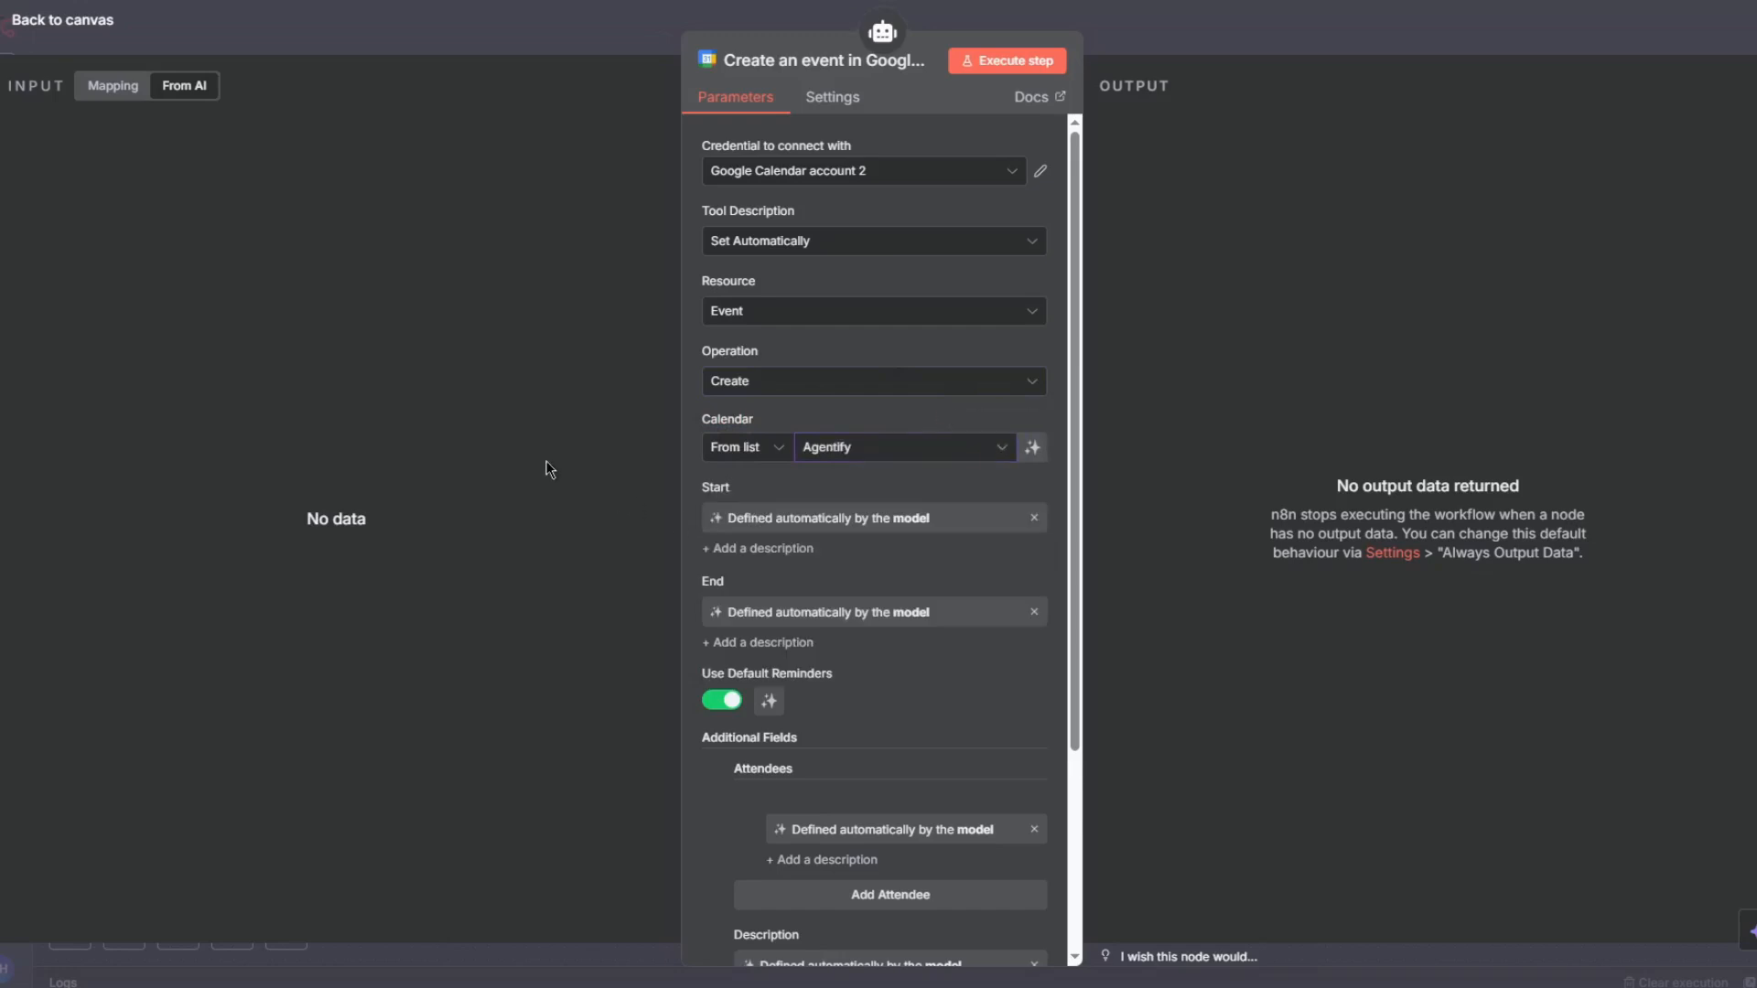
left_click(538, 38)
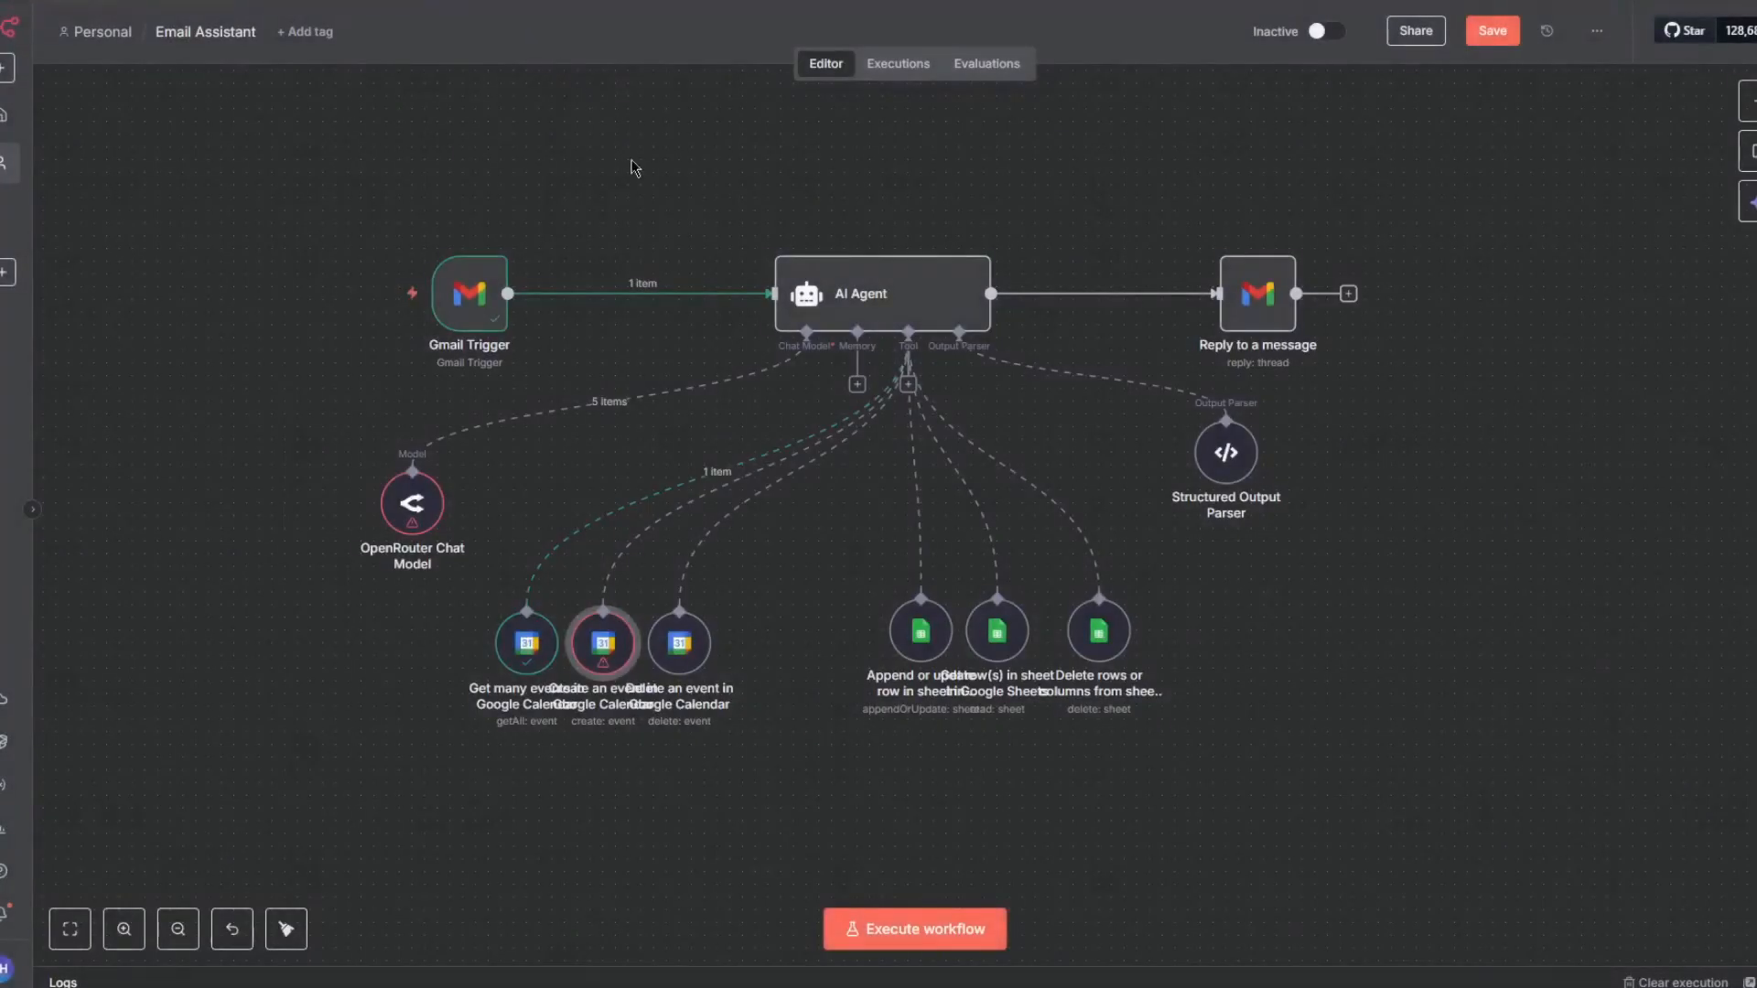
- Check the Delete an event tool's calendar setting and run the workflow again
double_click(680, 643)
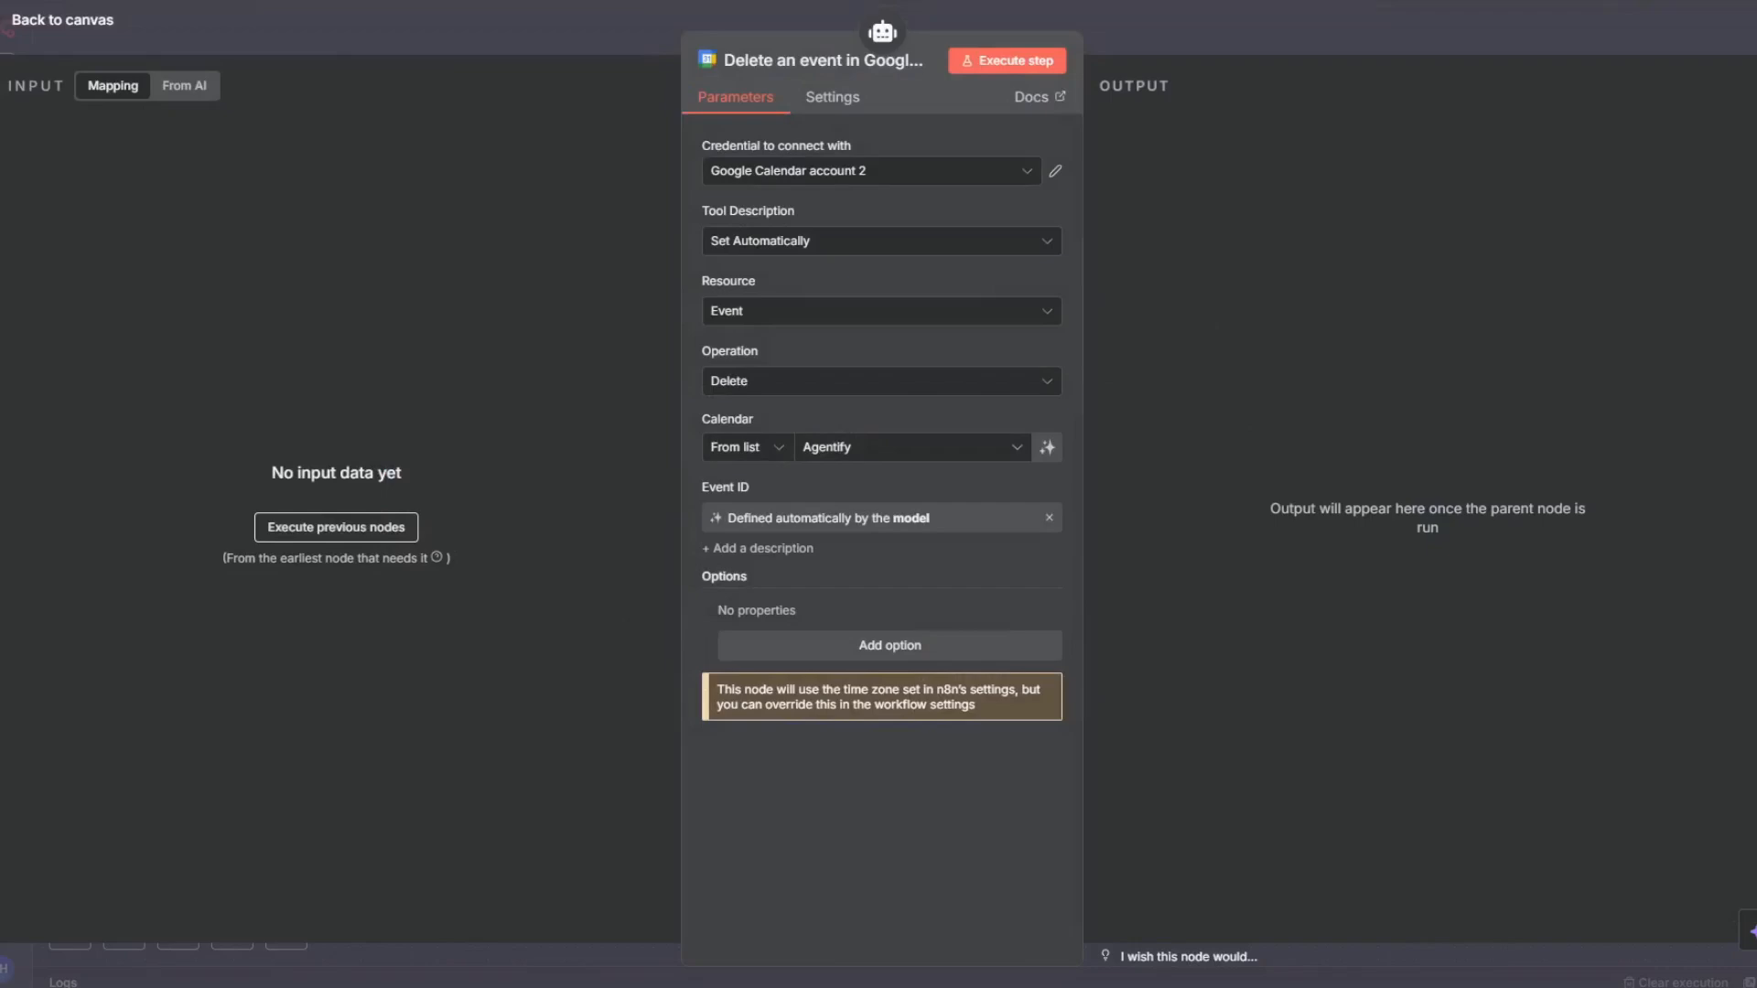
left_click(574, 22)
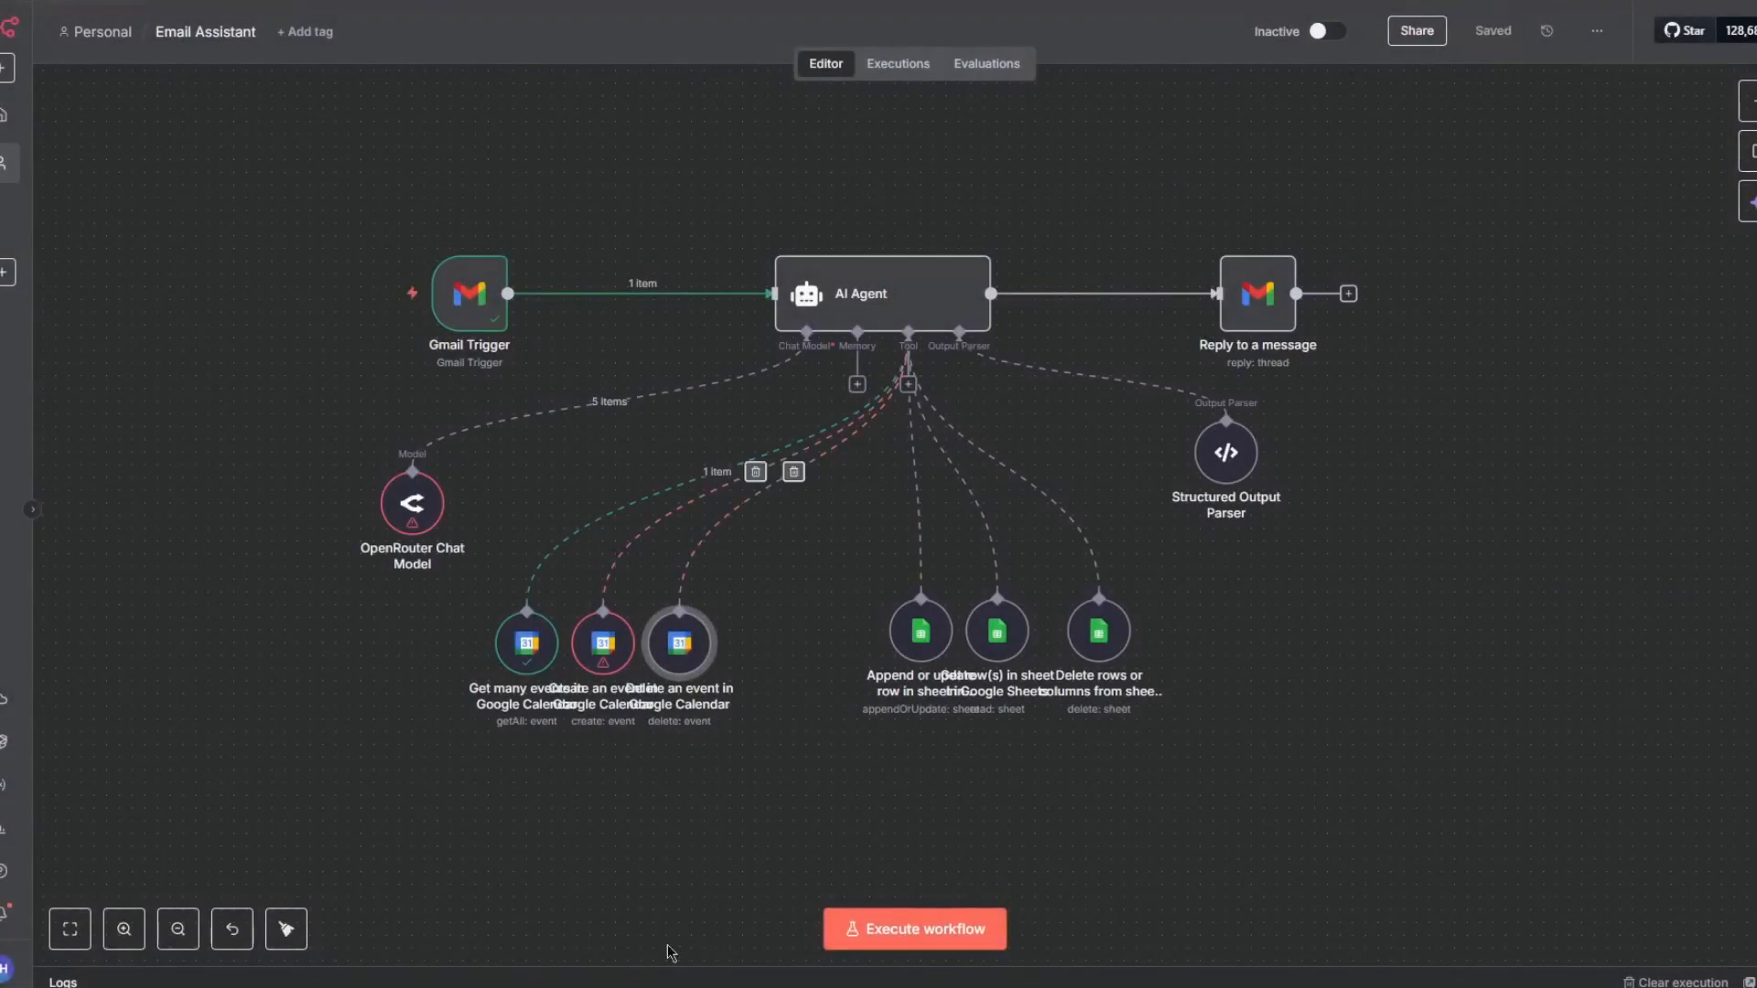
left_click(871, 938)
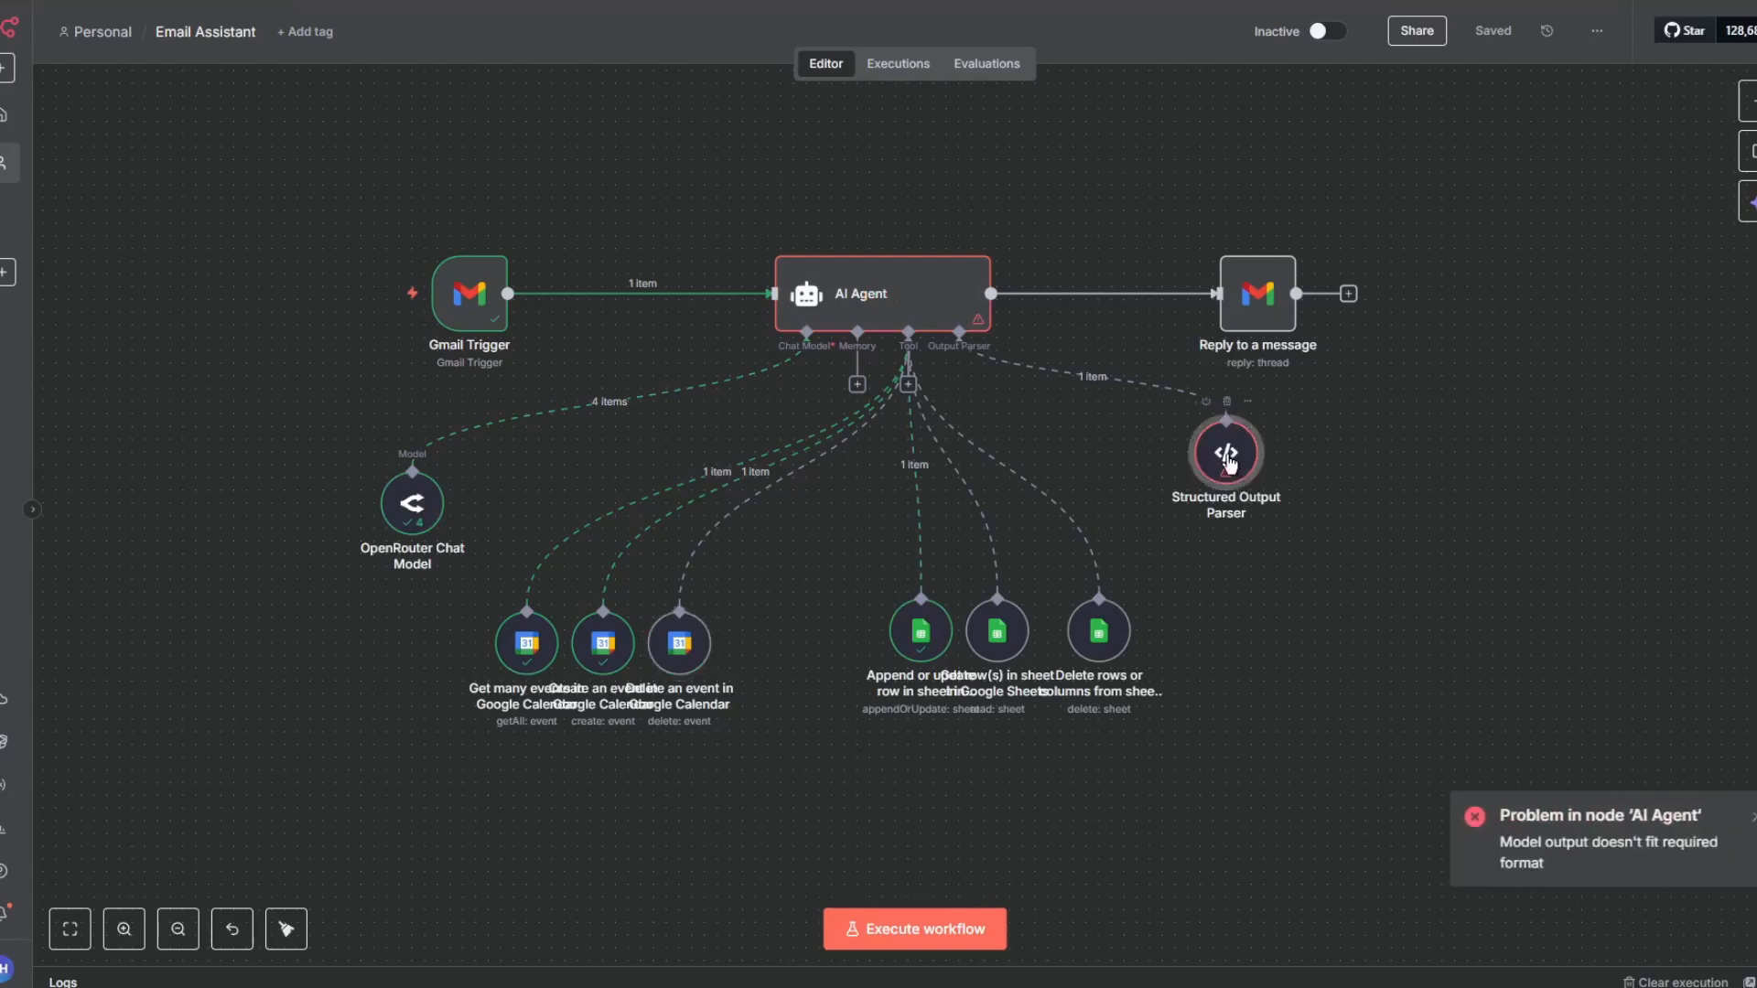
- Turn on Auto-Fix Format in the Structured Output Parser
double_click(1226, 453)
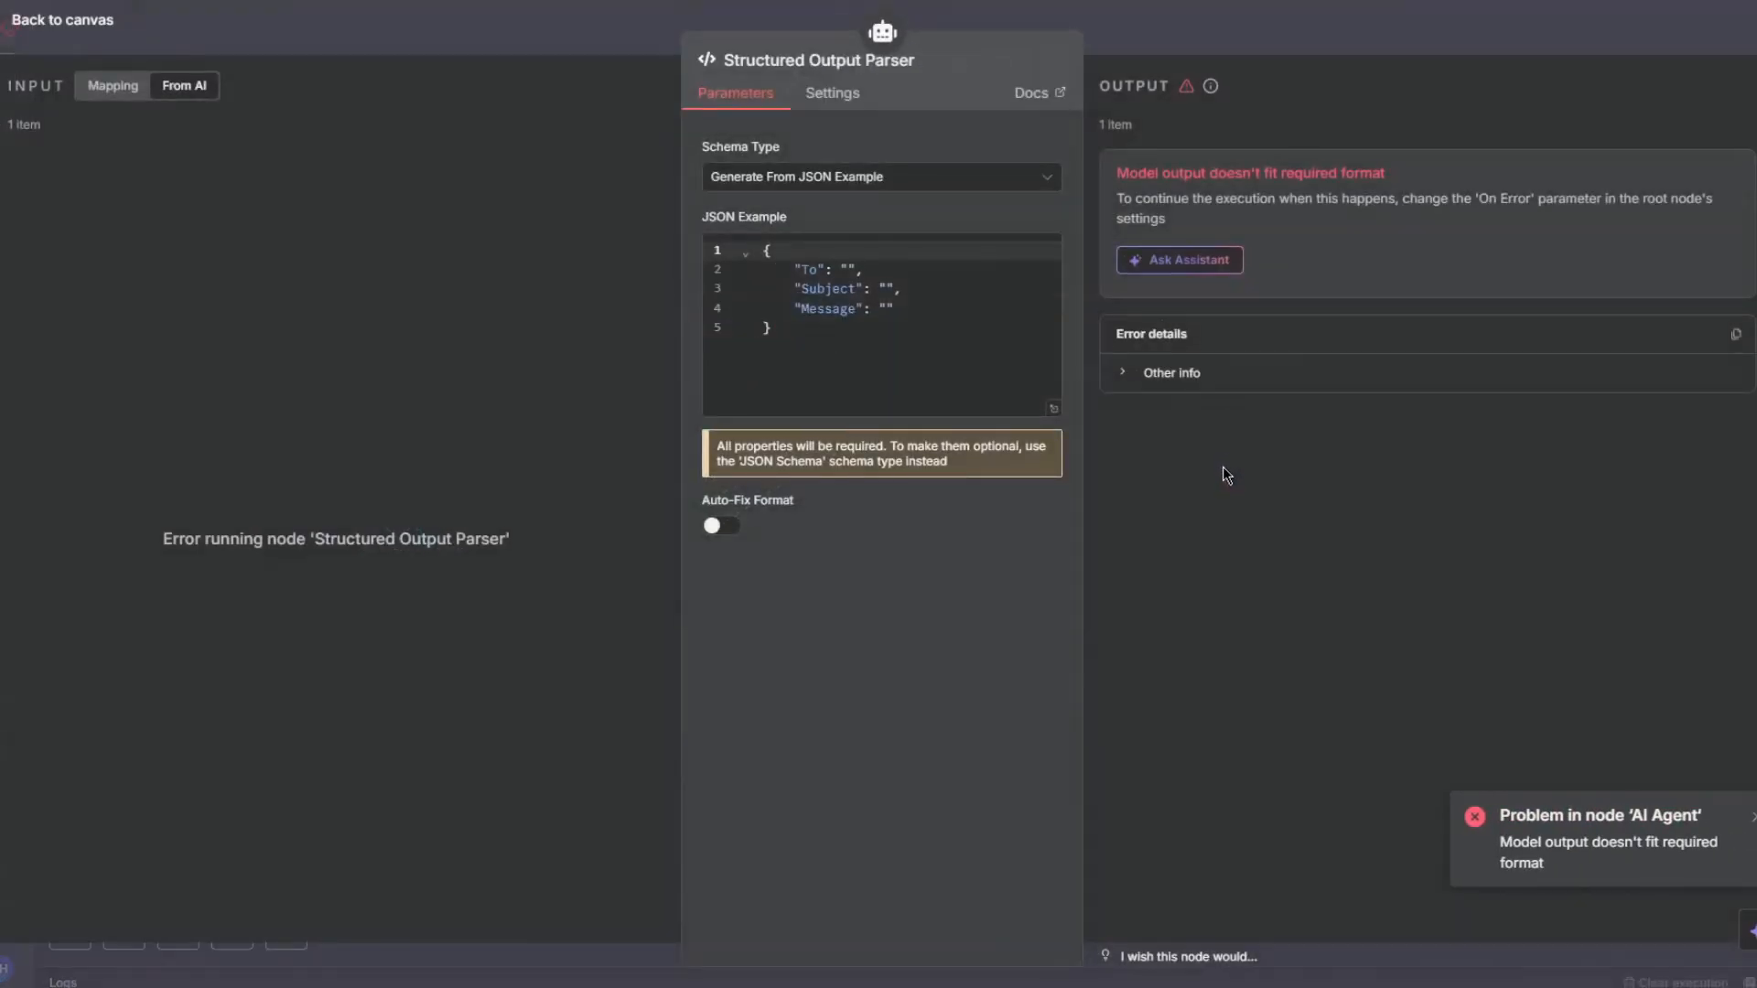
left_click(721, 525)
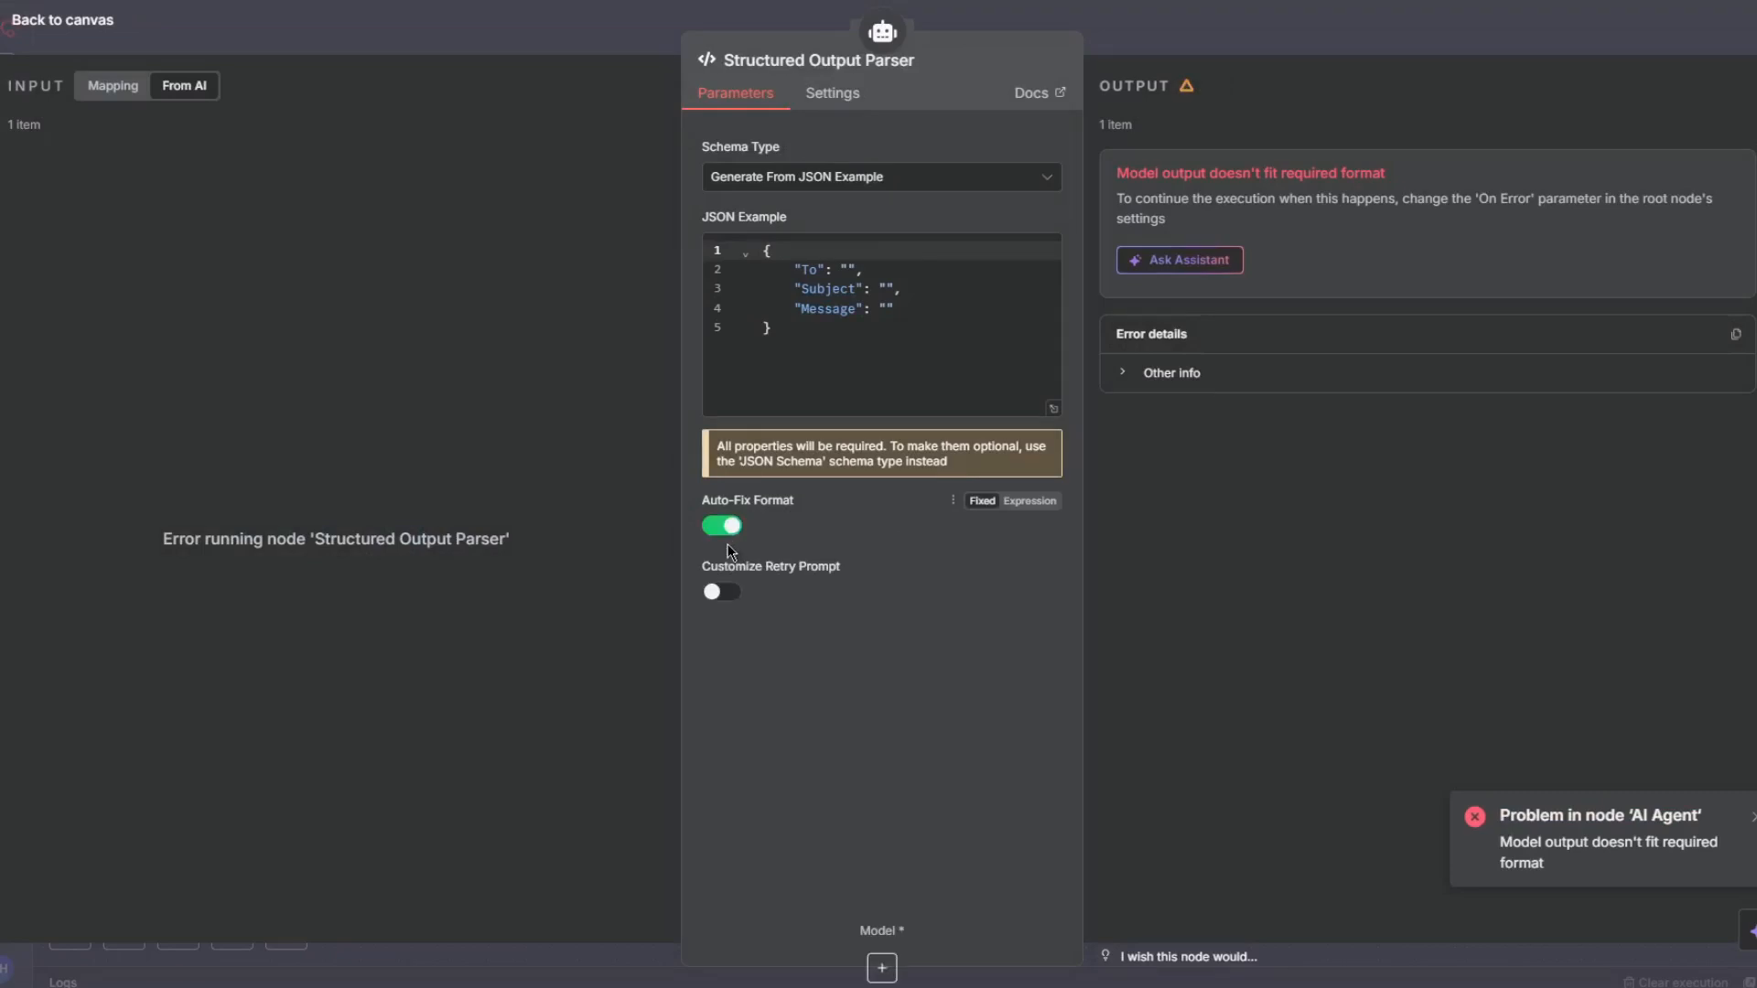
left_click(1314, 44)
- Connect a Google Gemini Chat Model to the parser's Model input, reposition it, and save the workflow
left_click(1226, 537)
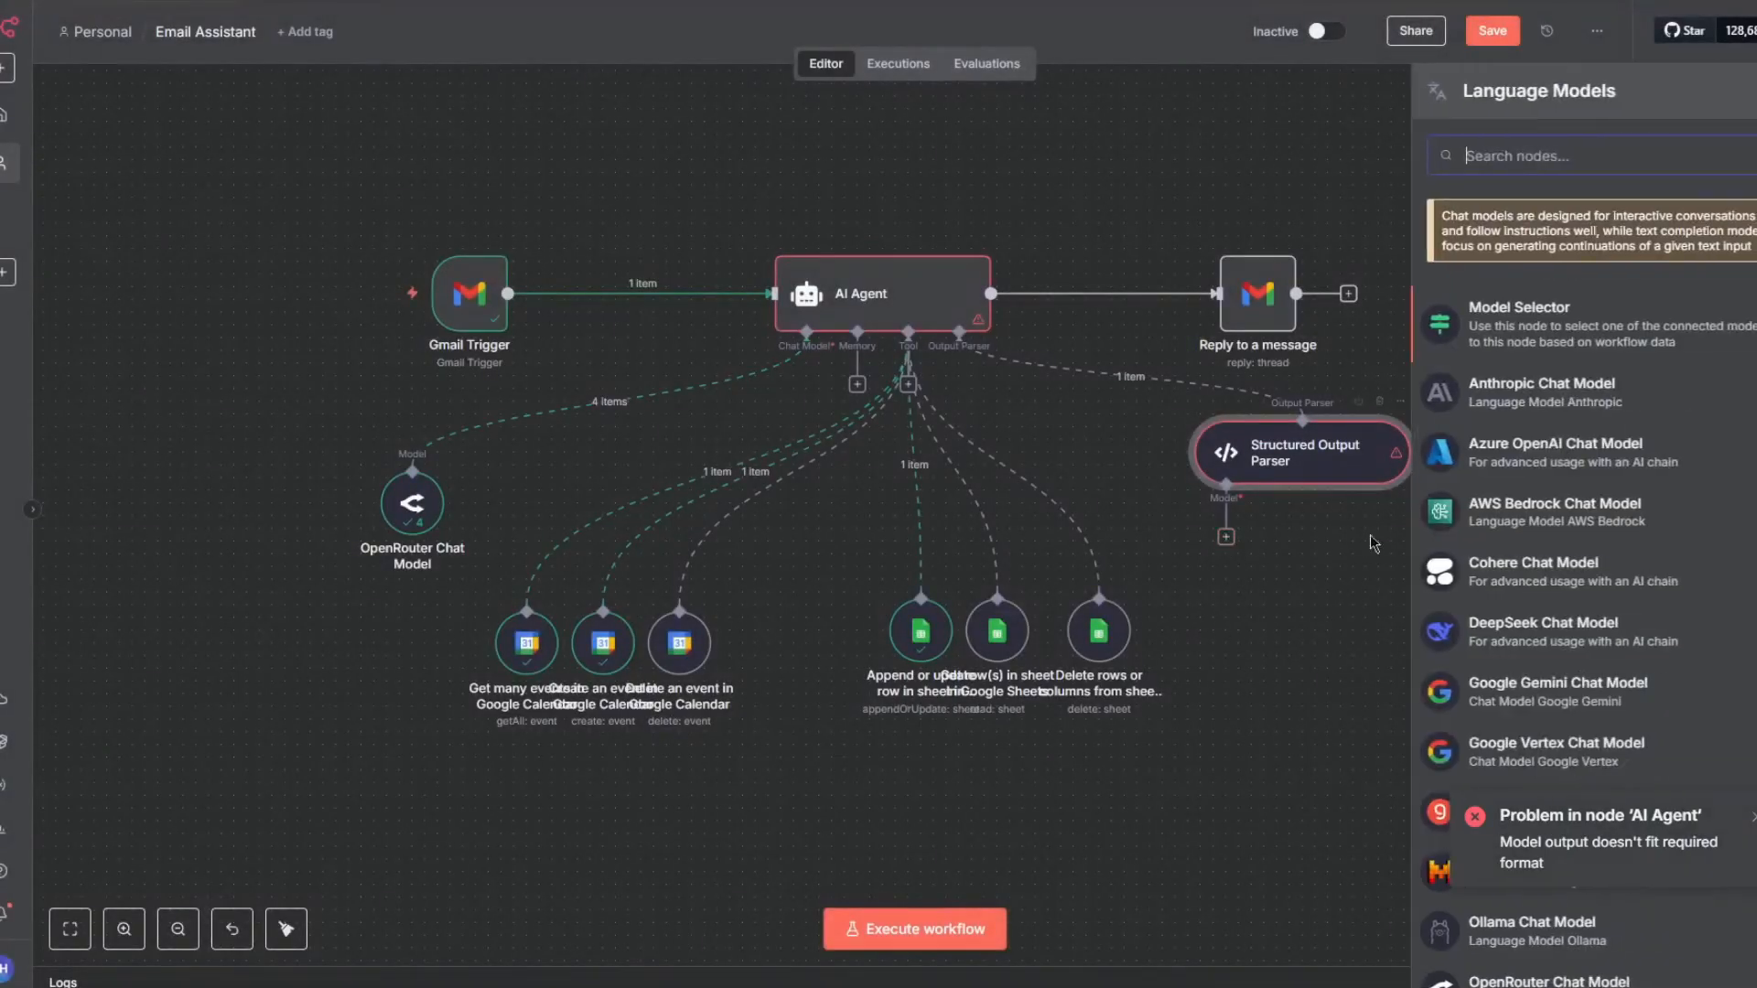
left_click(1529, 688)
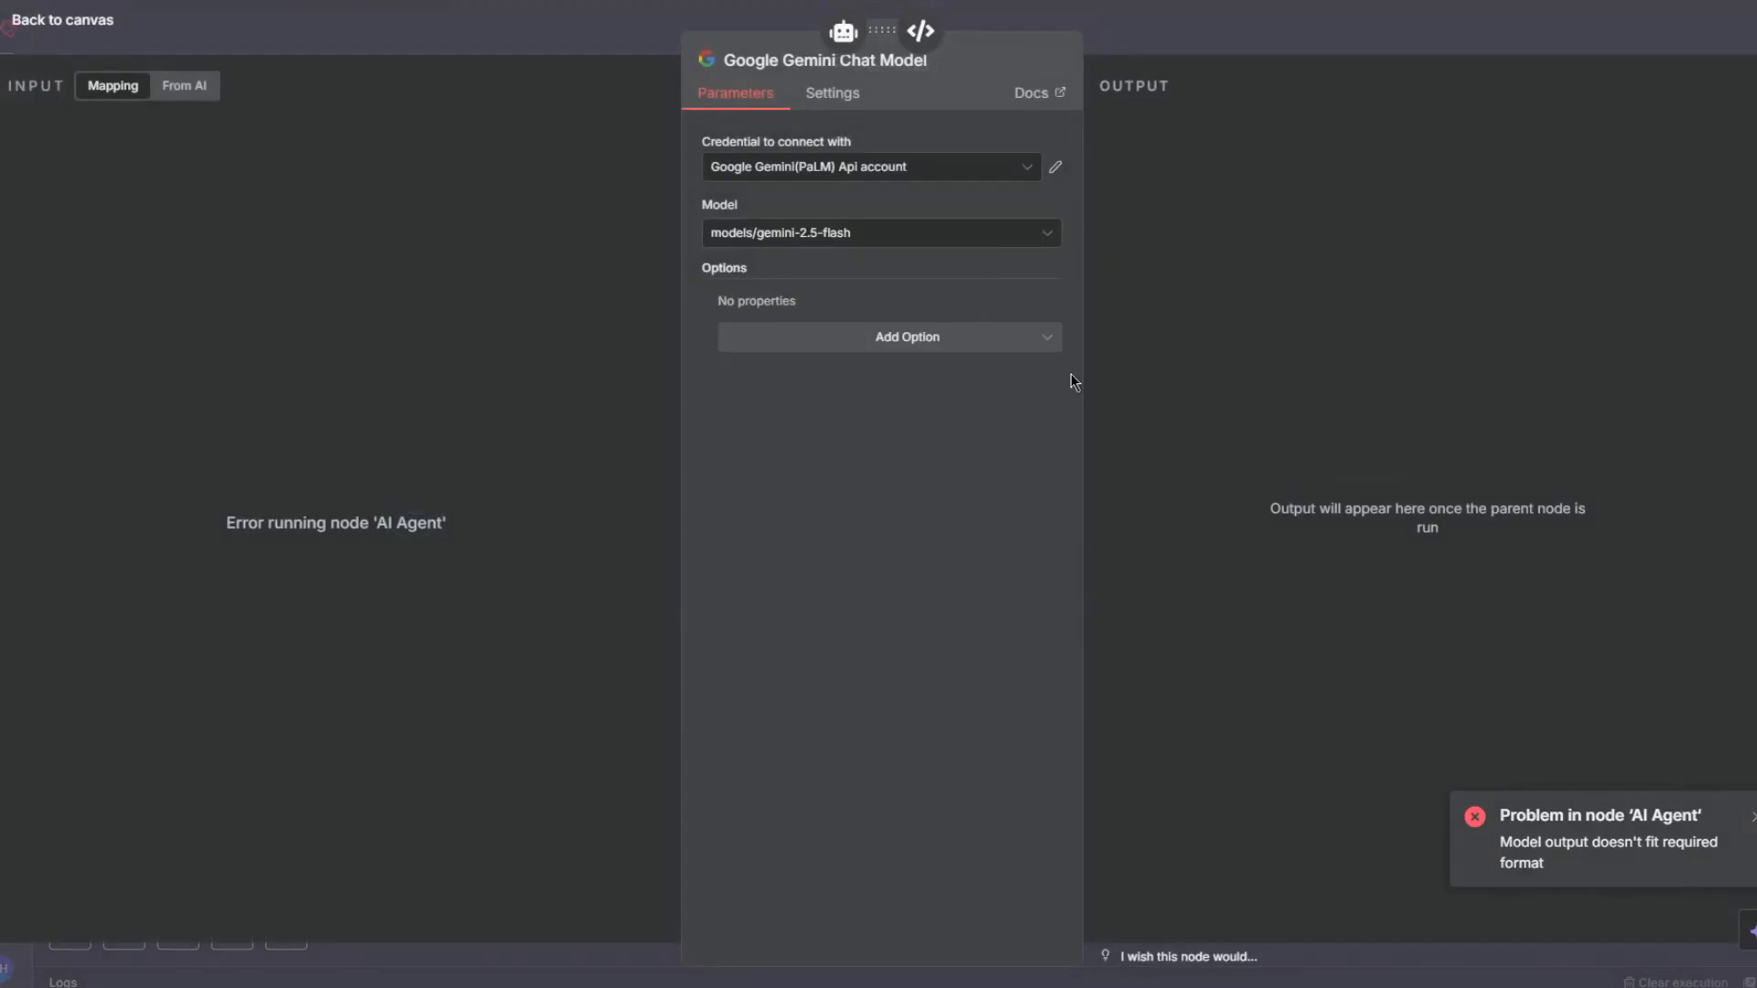
left_click(1245, 13)
left_click(1493, 31)
left_click_drag(1168, 612, 1397, 612)
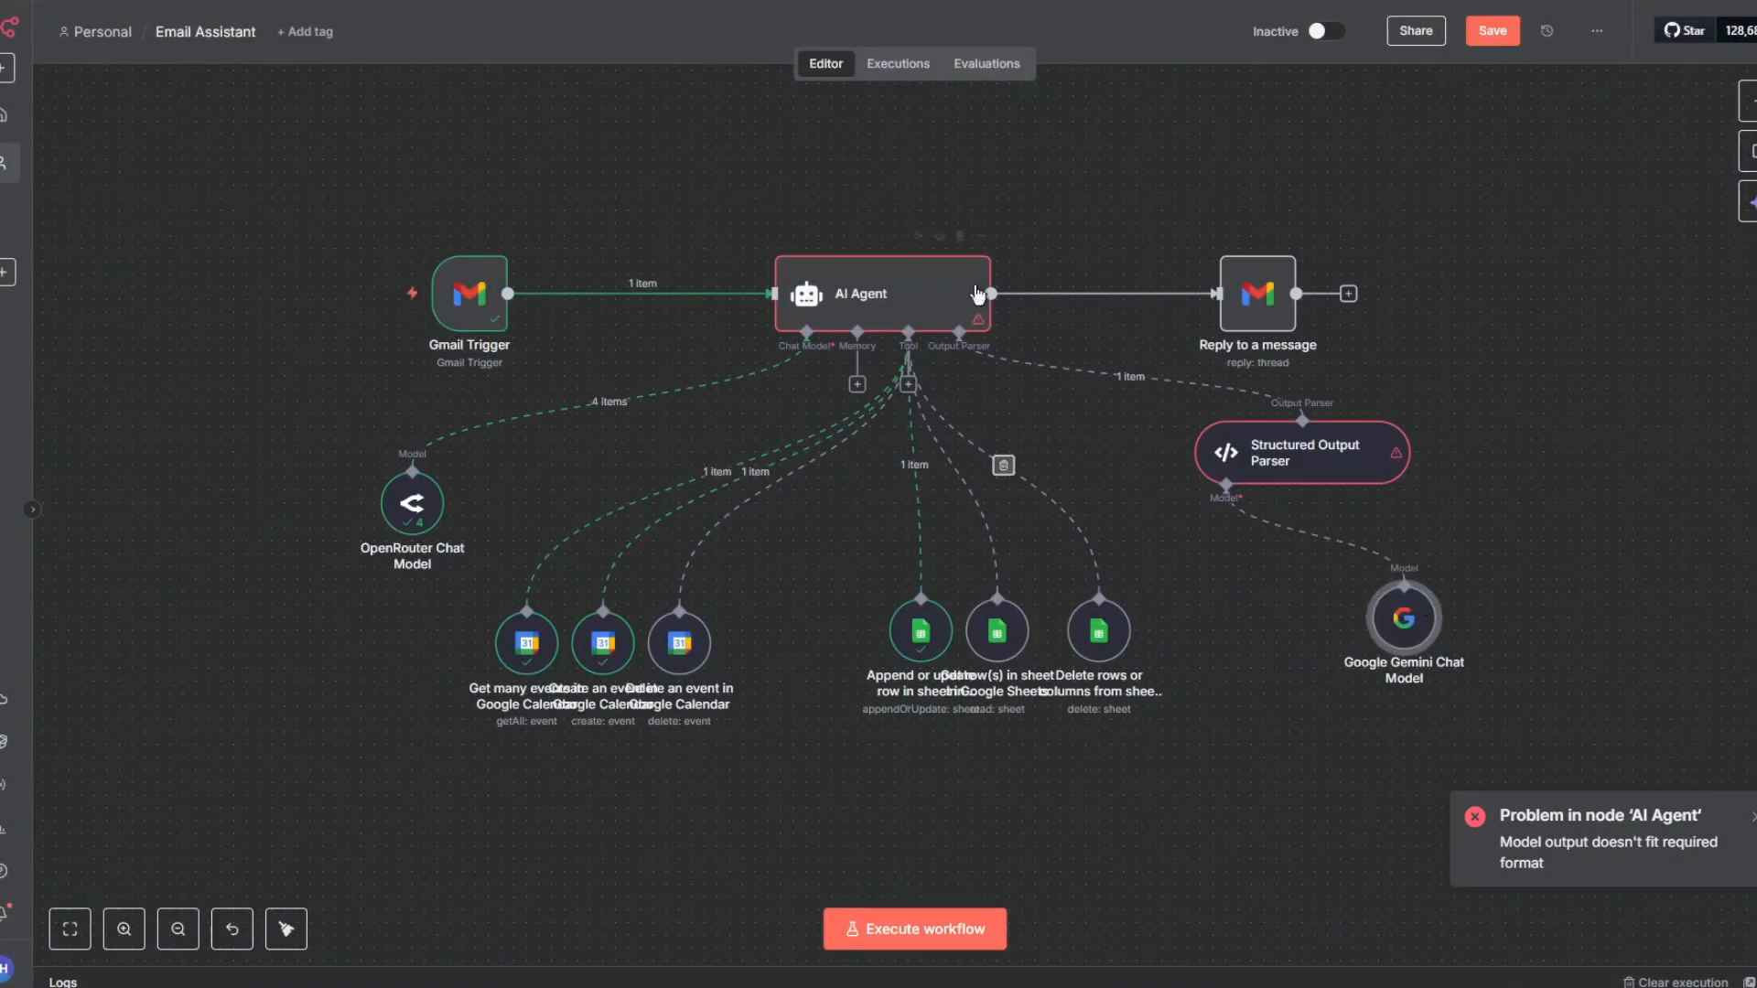
key("ctrl+s")
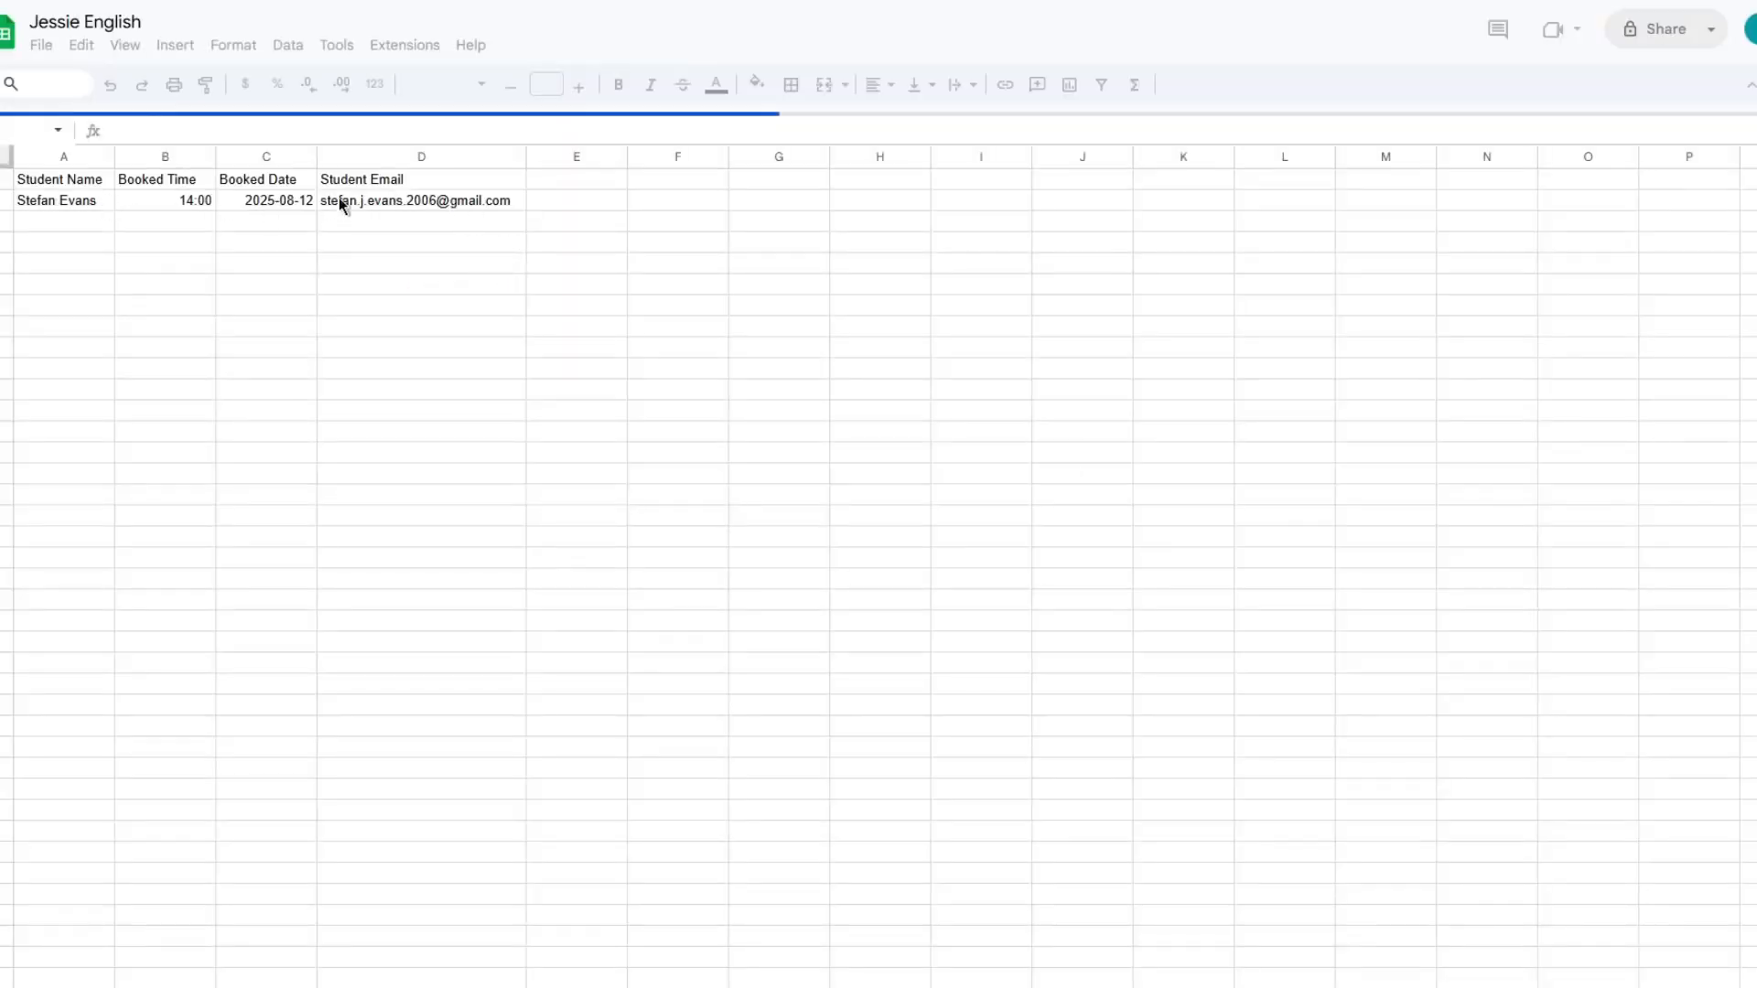
- Delete the existing student booking row from the Jessie English sheet, keeping the header row
left_click_drag(99, 196, 392, 194)
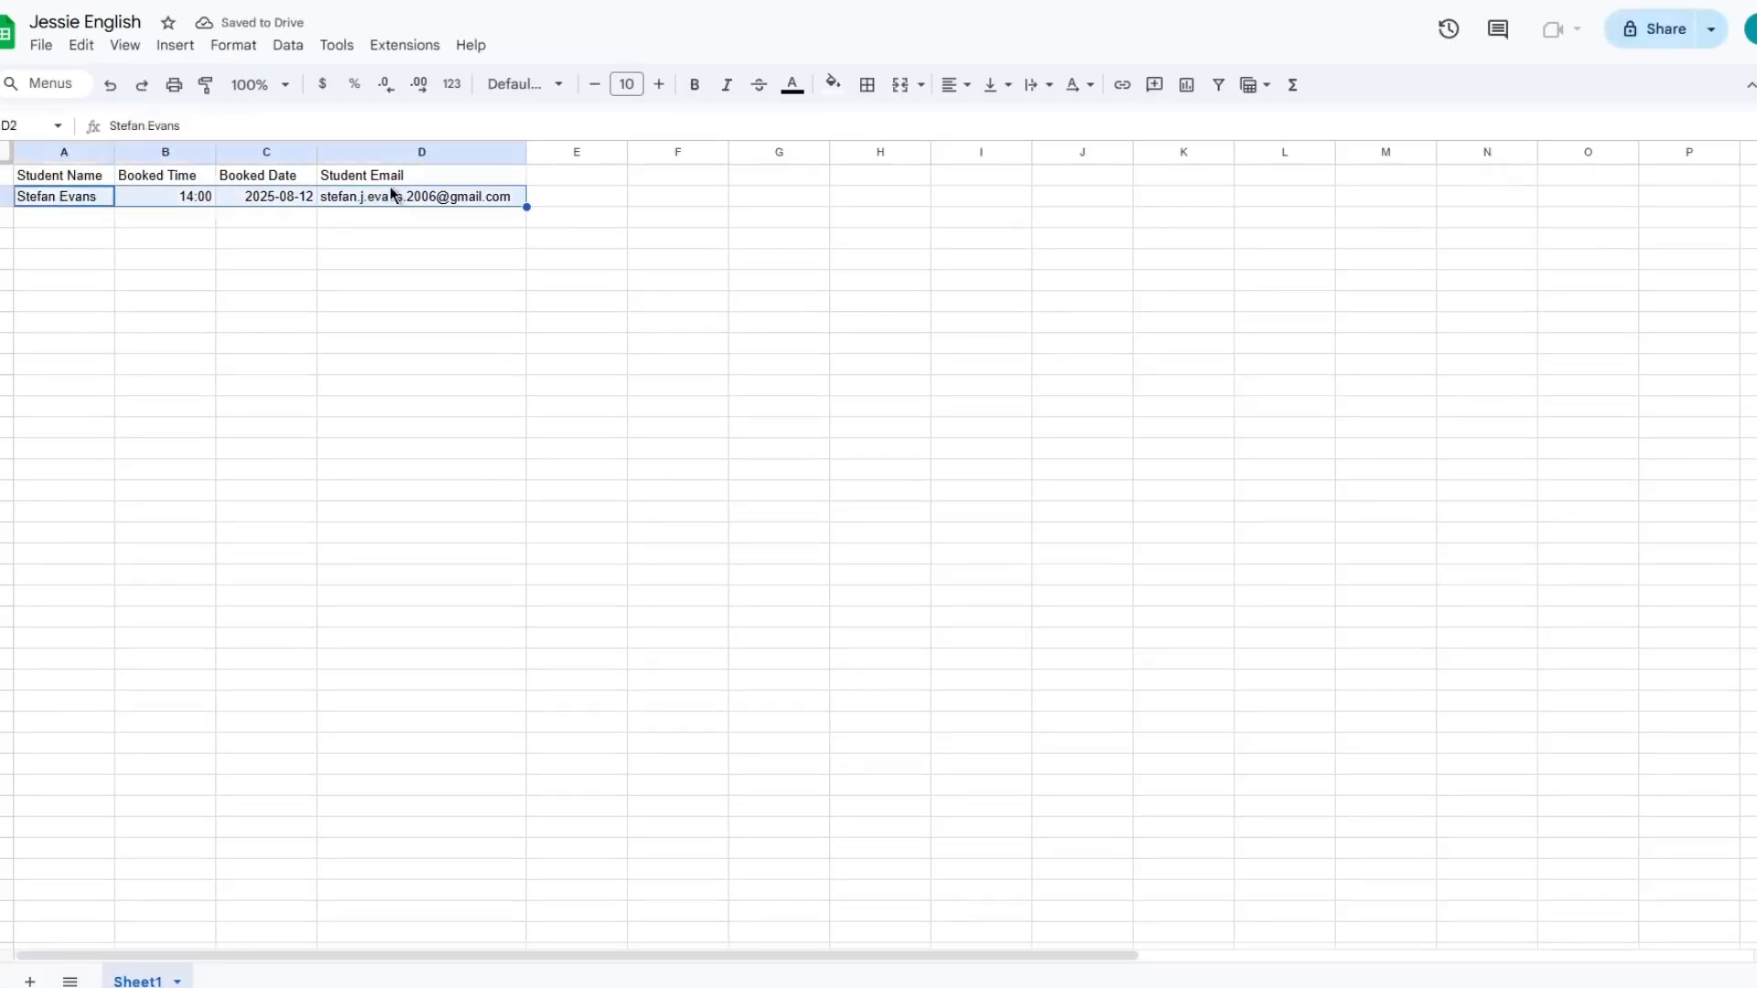
key("Delete")
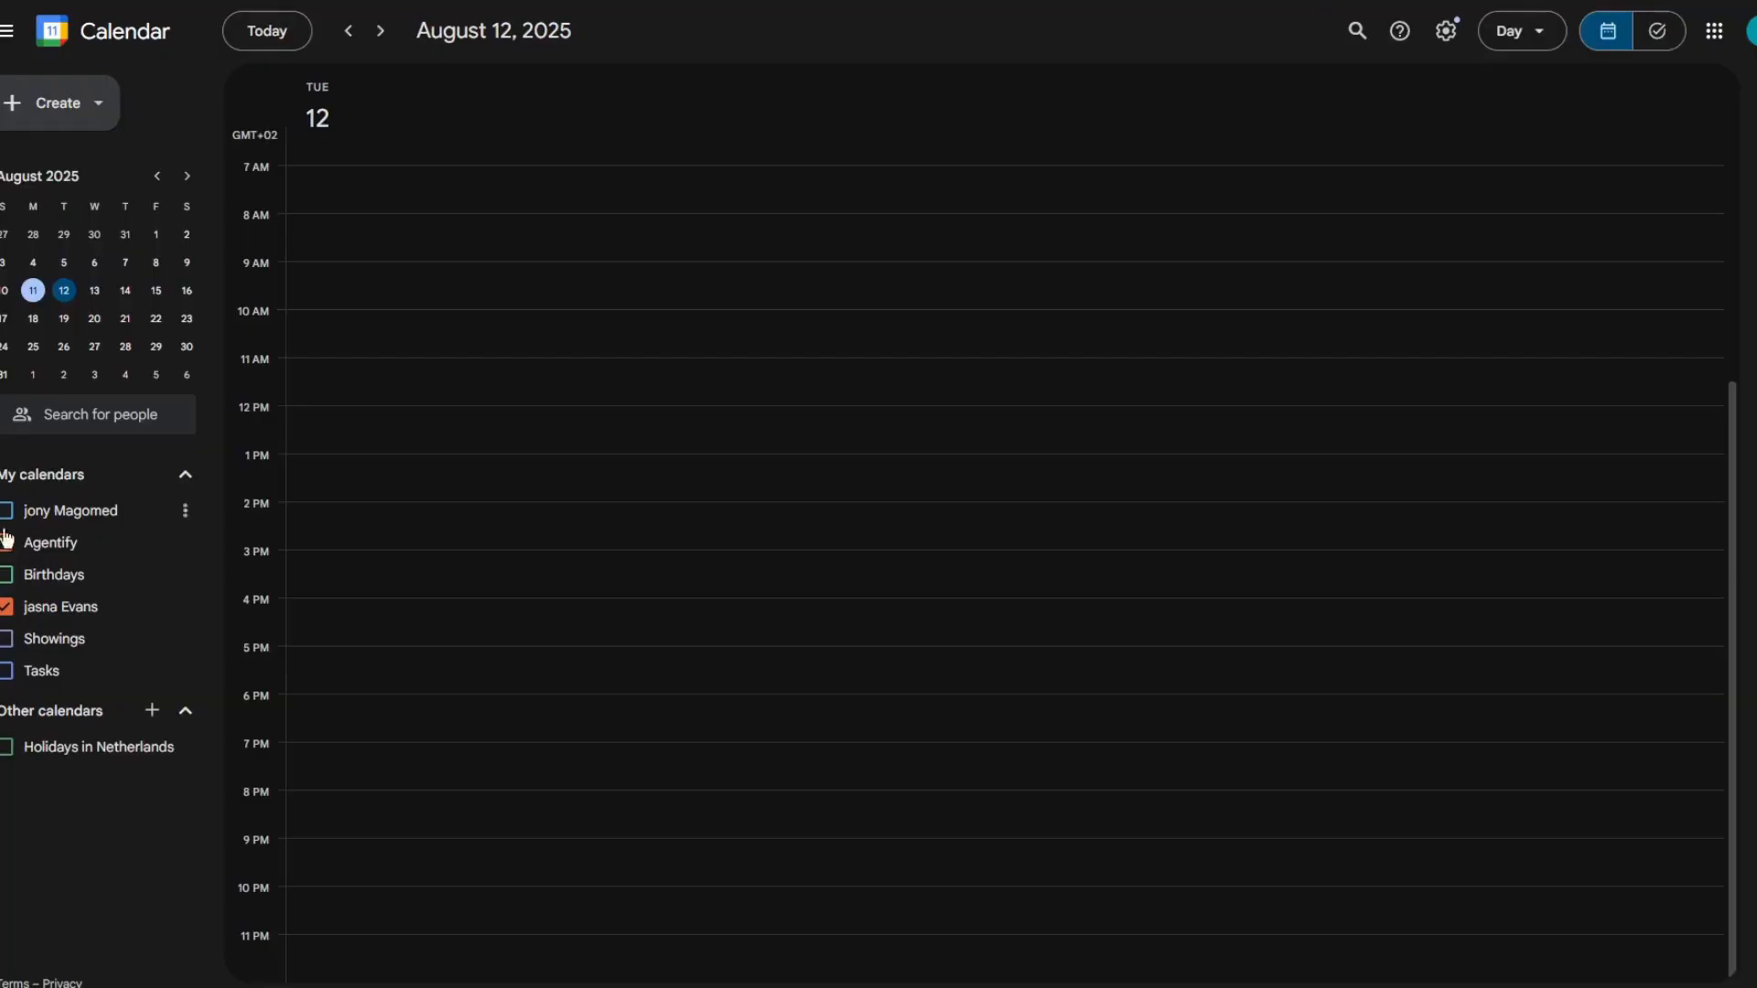
- Show the Agentify calendar and hide the student's personal calendar in the calendar sidebar
left_click(7, 542)
left_click(7, 606)
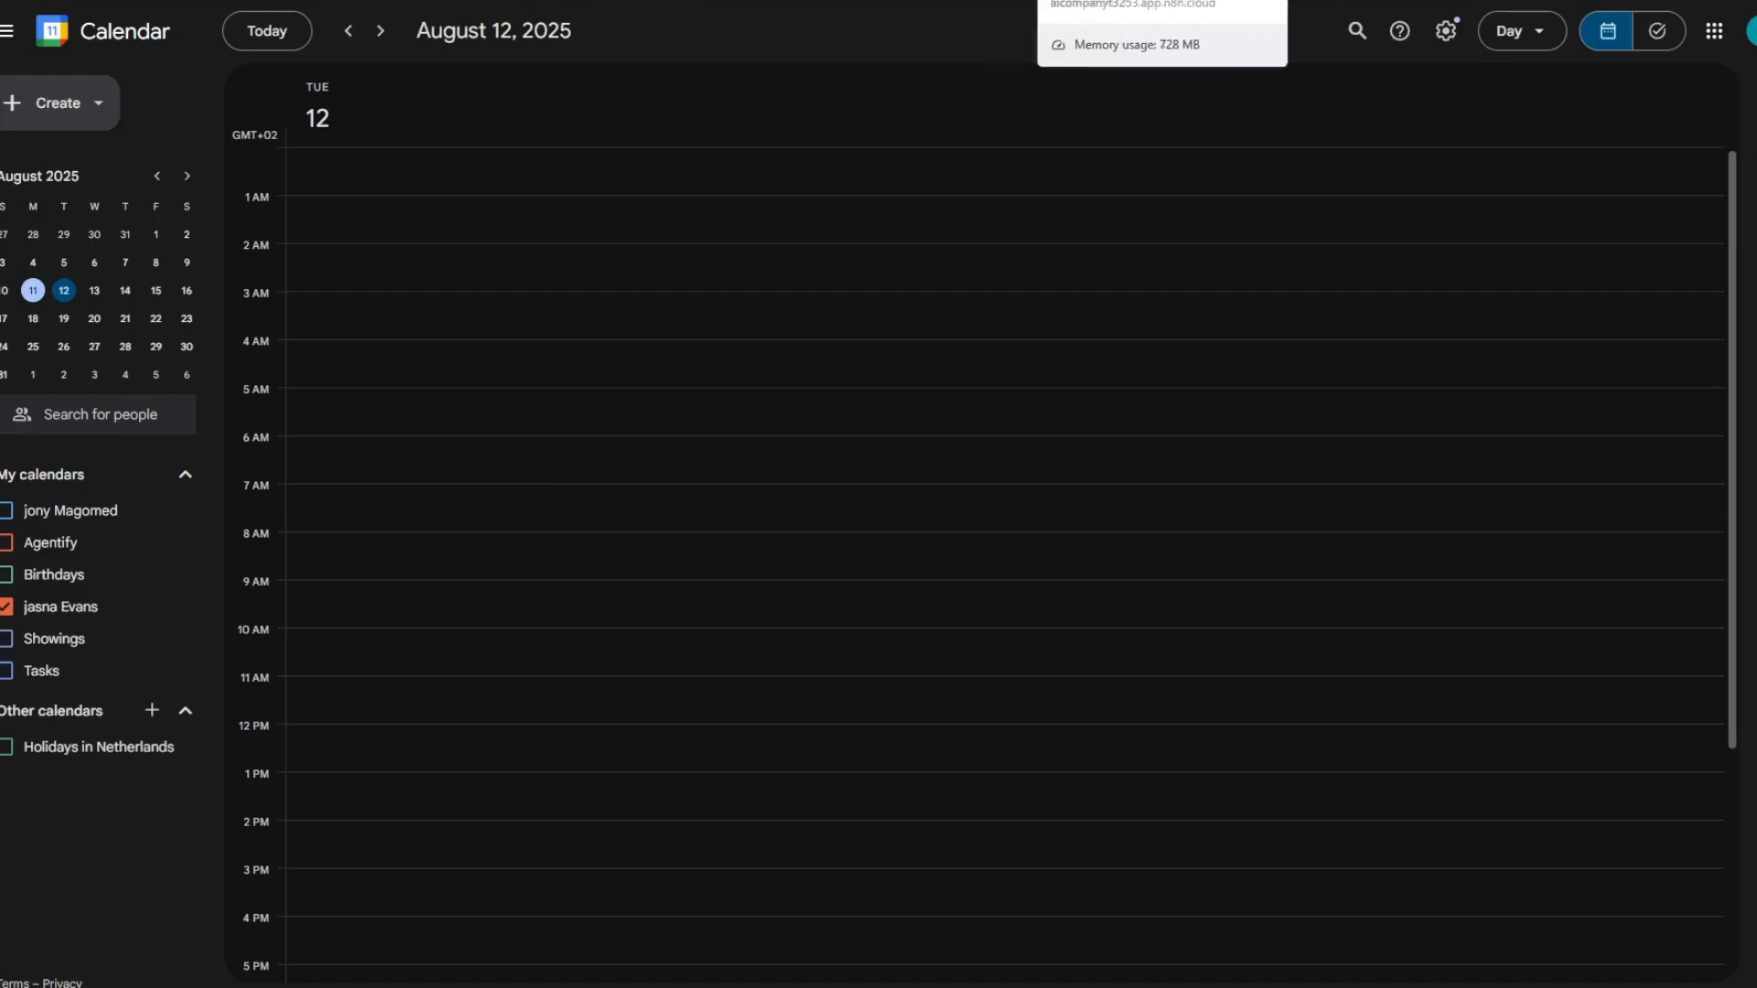
left_click(1125, 2)
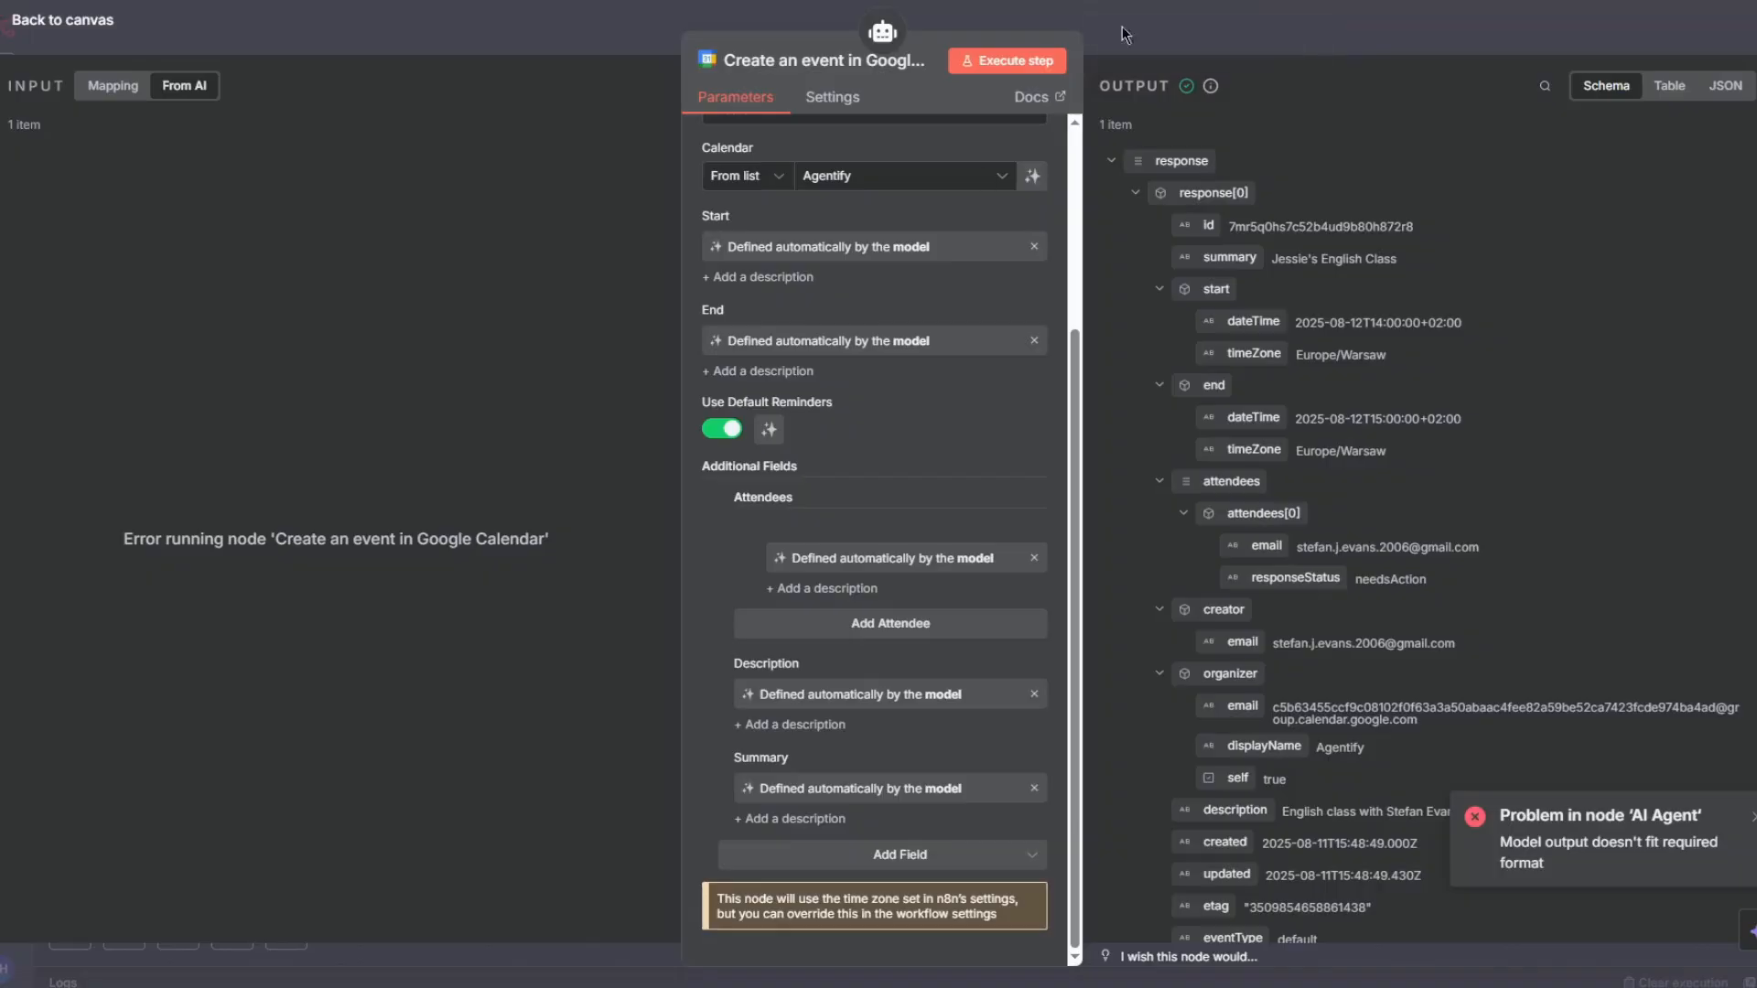
- Switch to the Gmail inbox and refresh it to check for the workflow's new reply
left_click(1200, 35)
left_click(385, 302)
left_click(372, 305)
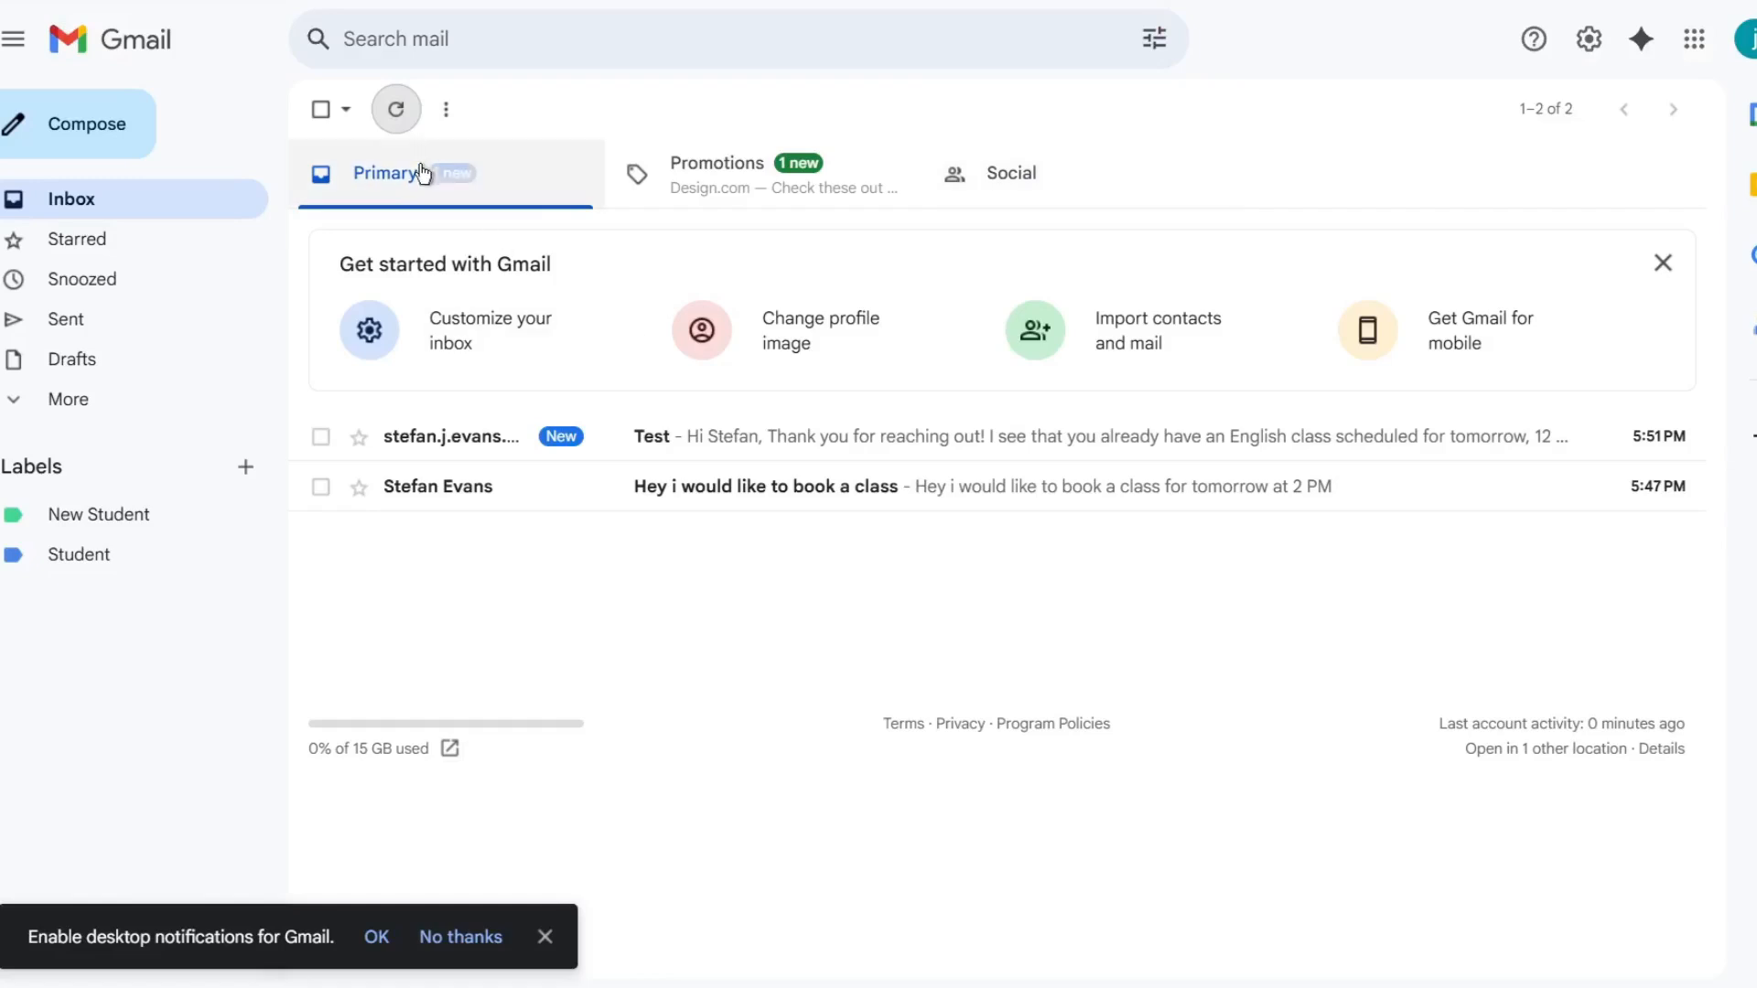
left_click(389, 115)
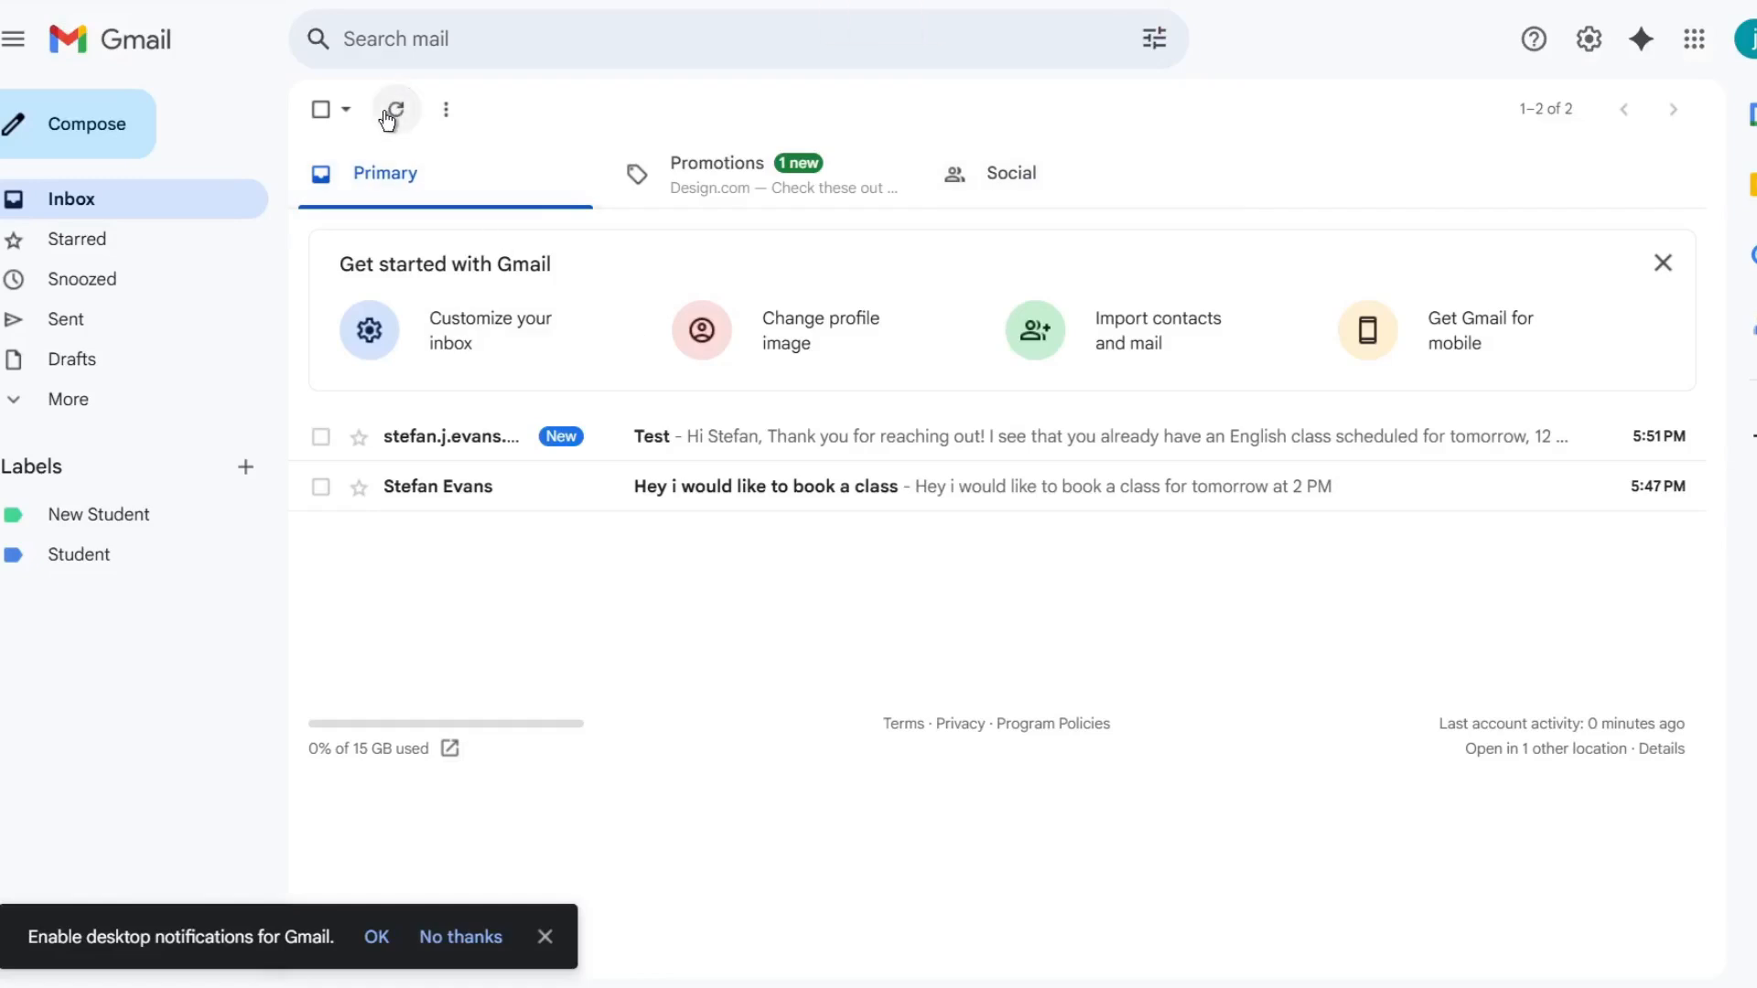
- Open the Test reply email and read the generated response about the class booking
left_click(952, 453)
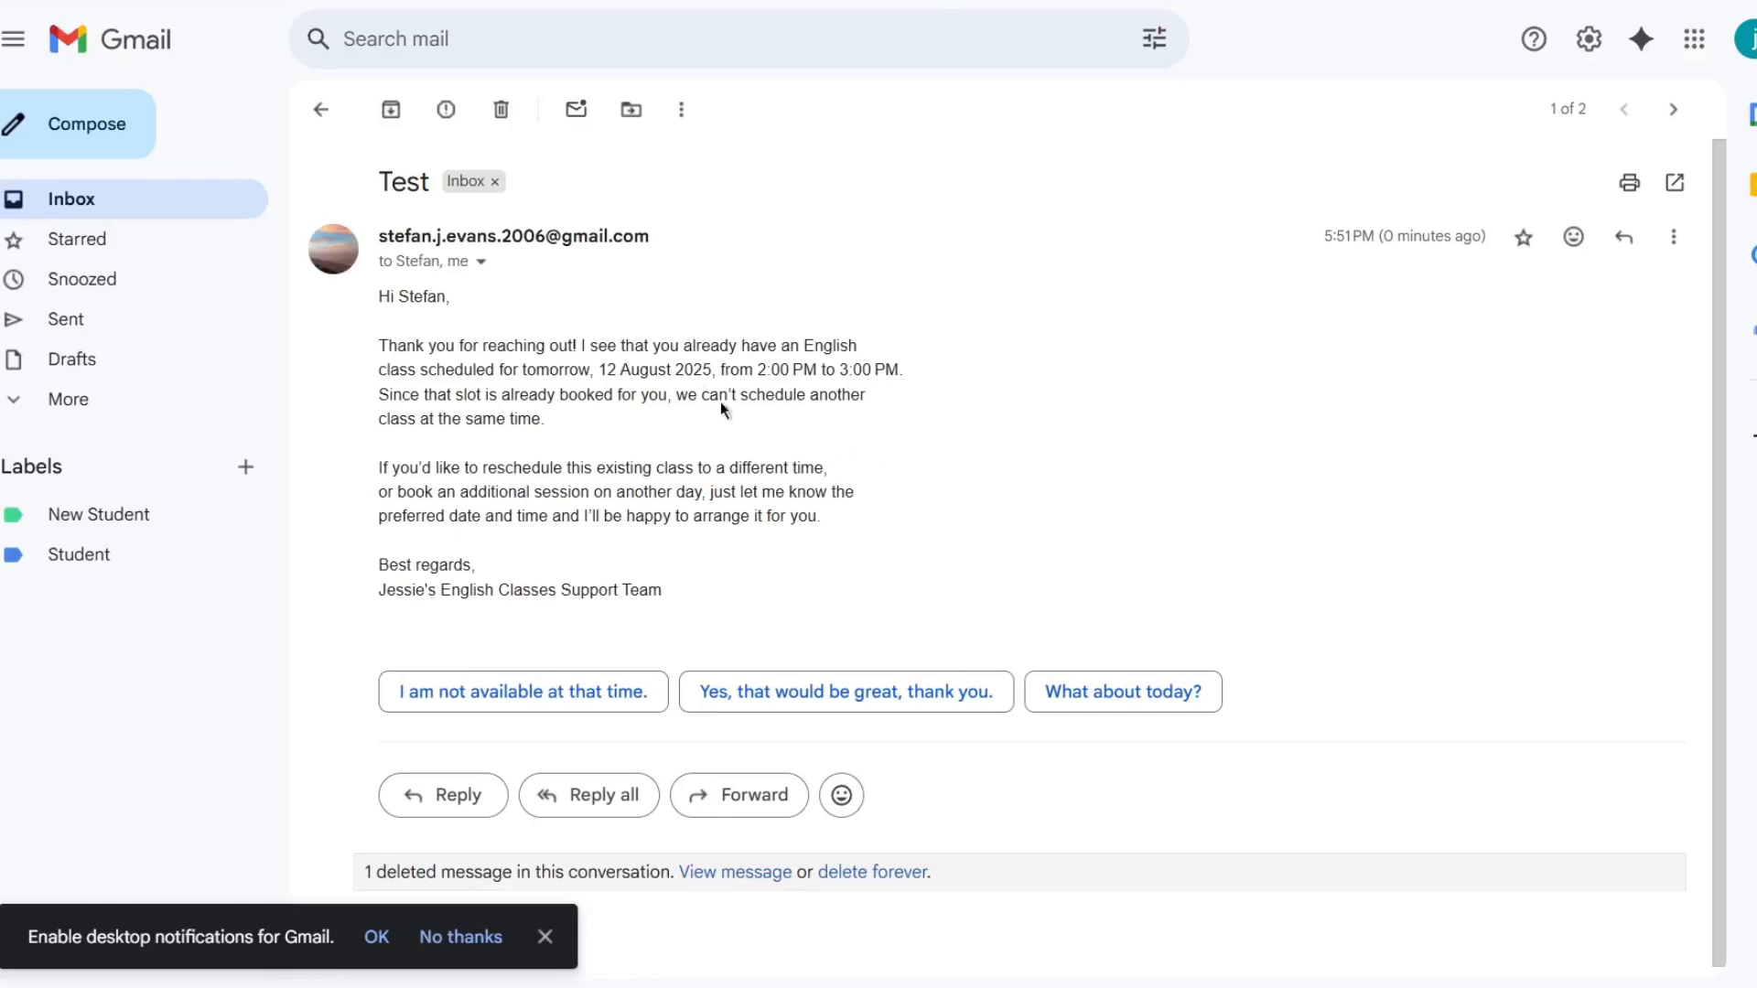
left_click_drag(656, 359, 773, 346)
left_click(671, 387)
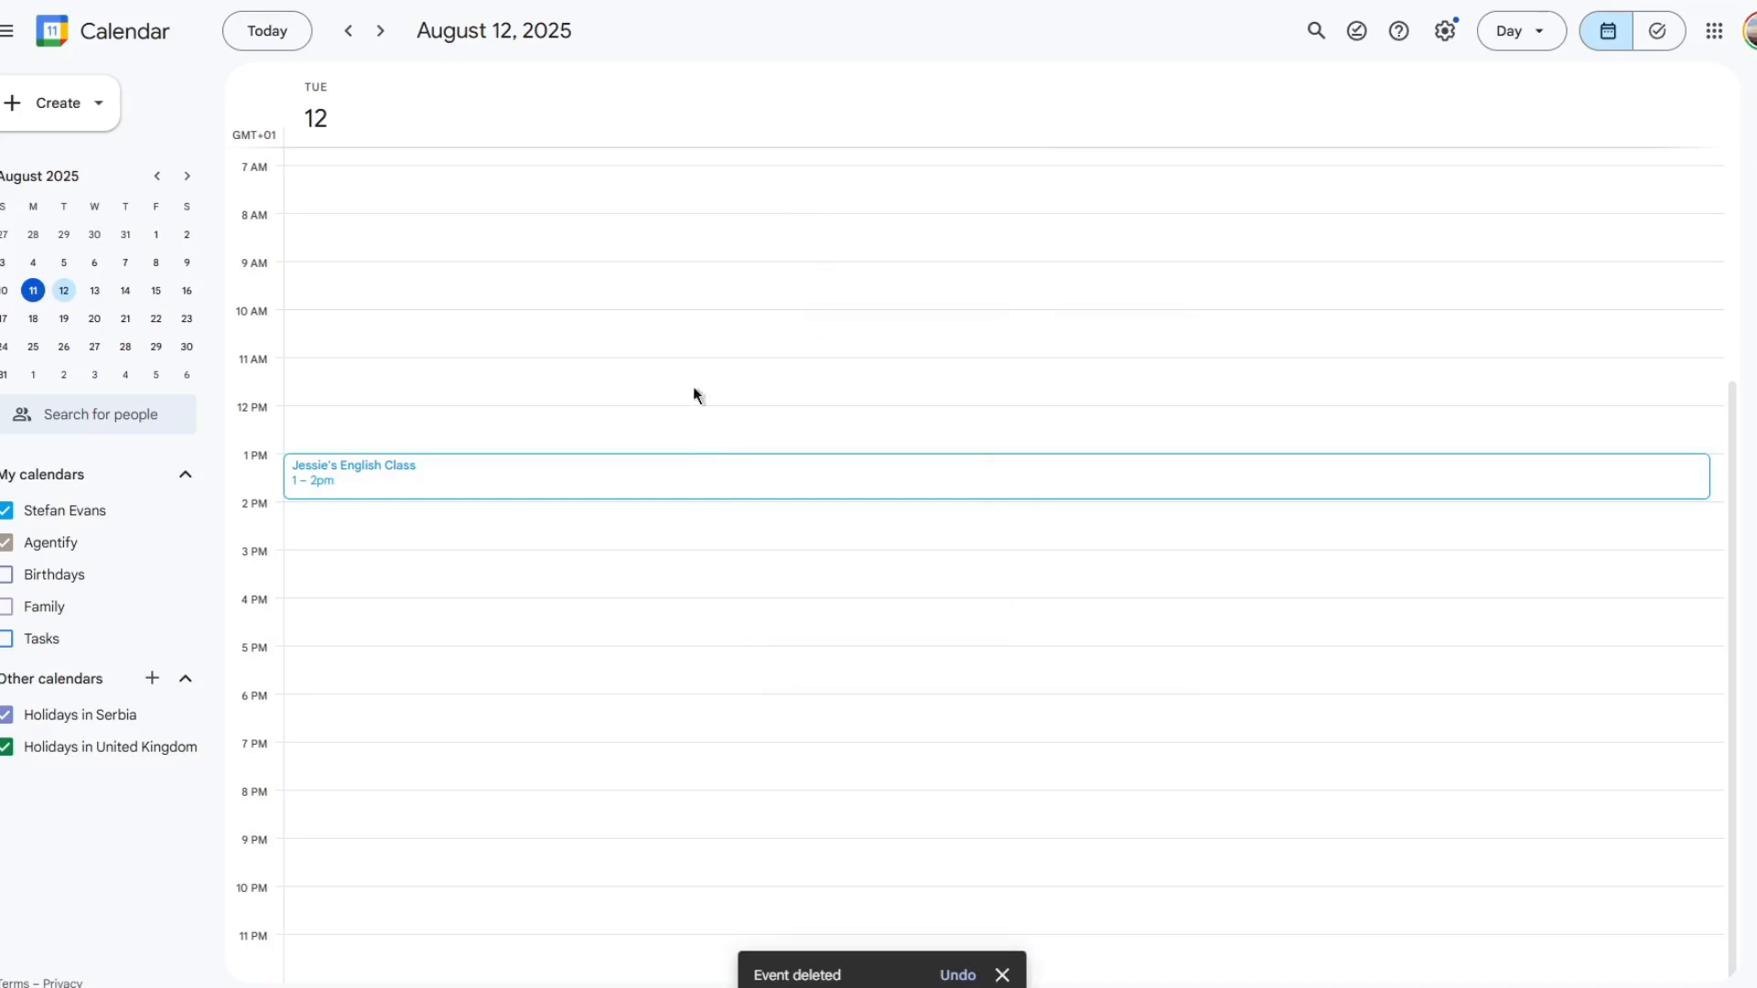
- Inspect the Jessie's English Class event on August 12 in the calendar, then return to the workflow canvas
left_click(659, 491)
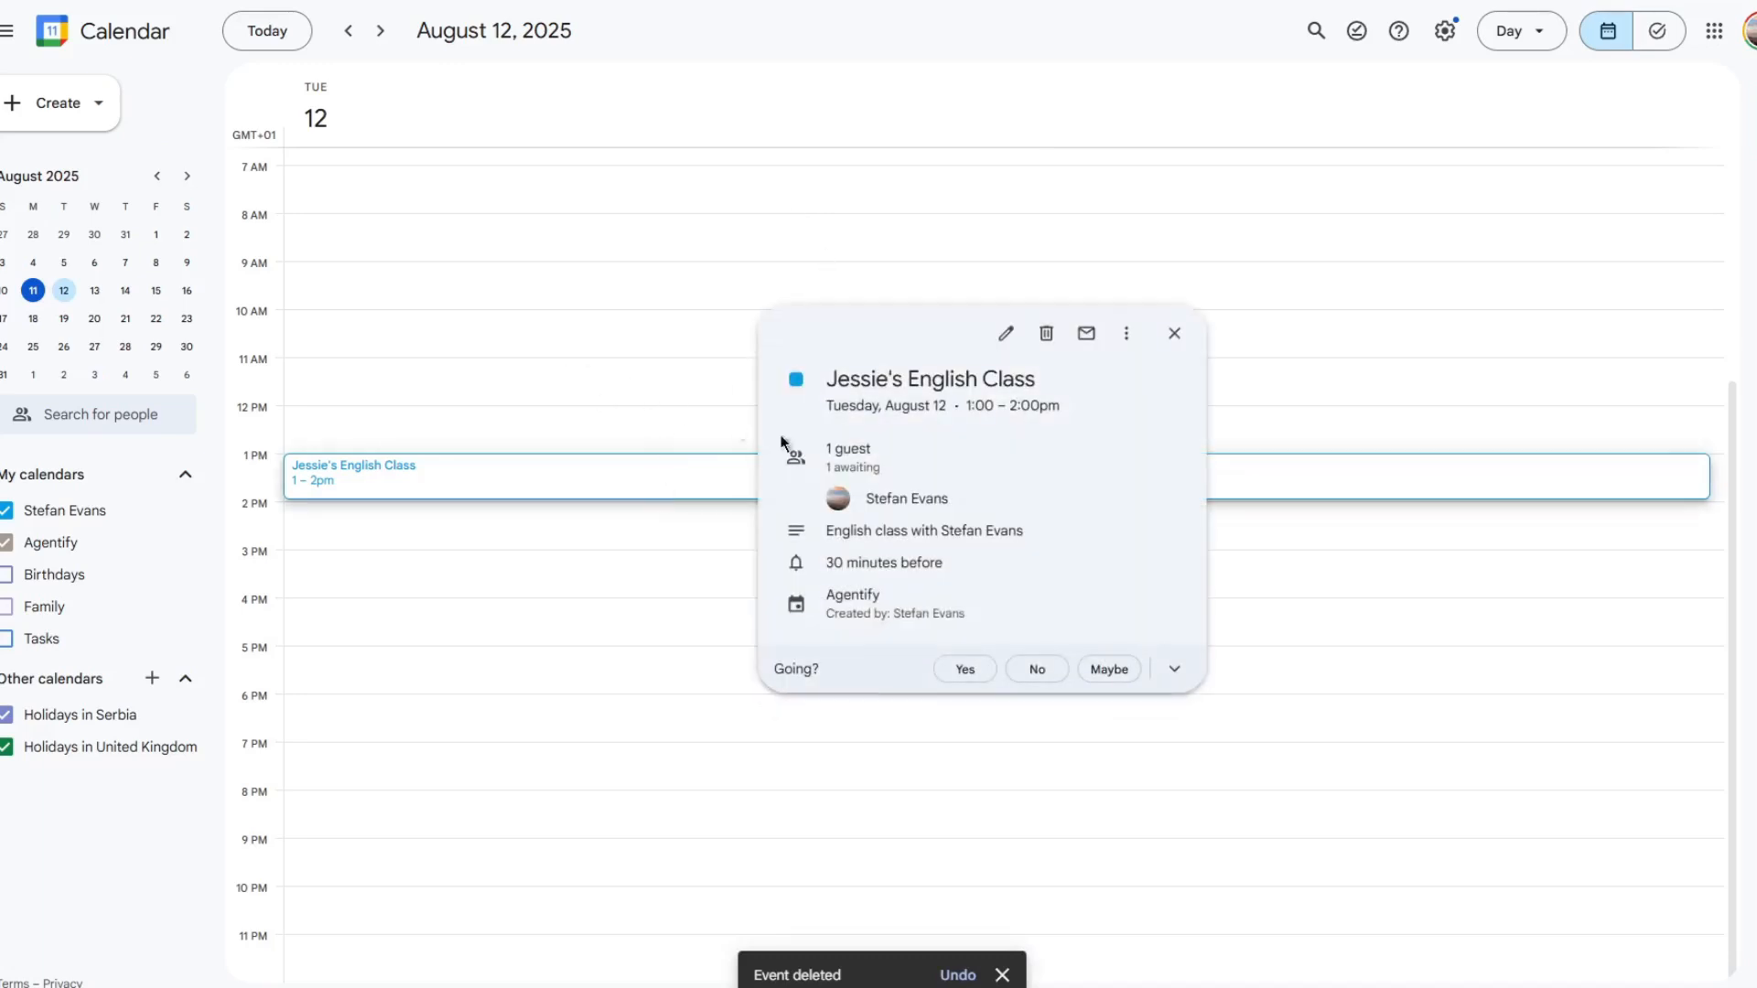
left_click_drag(867, 499, 814, 535)
left_click(497, 267)
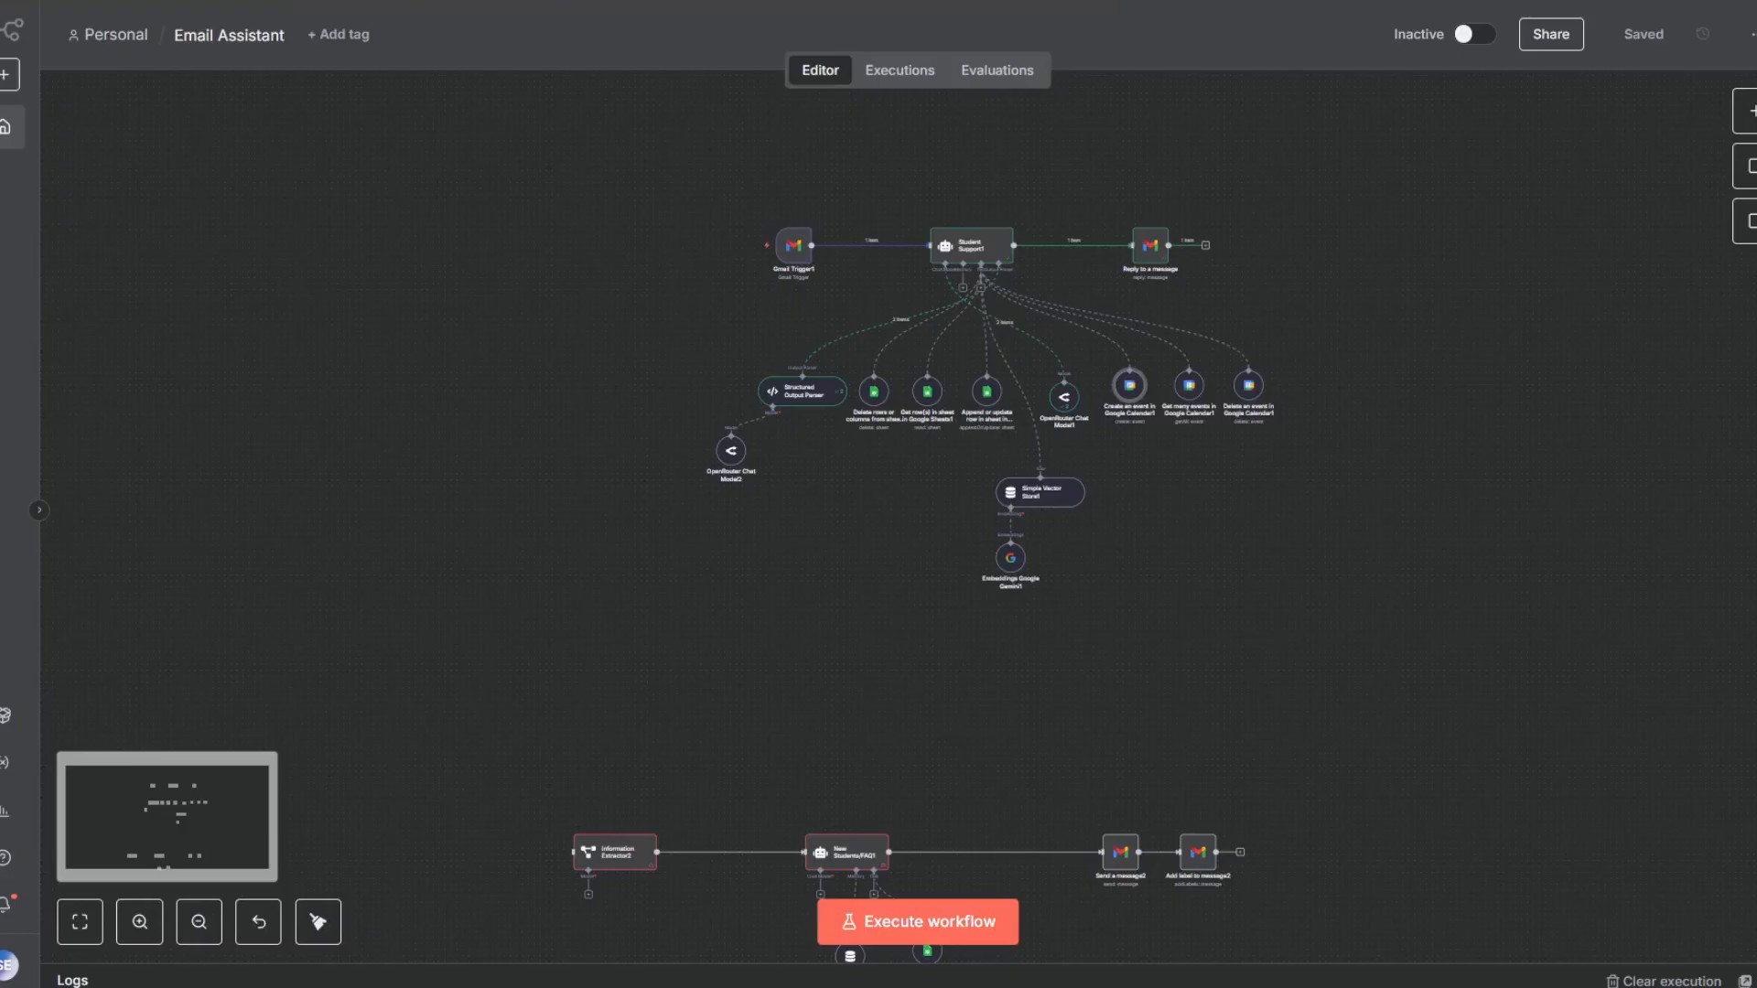
scroll(1293, 277, "up", 4)
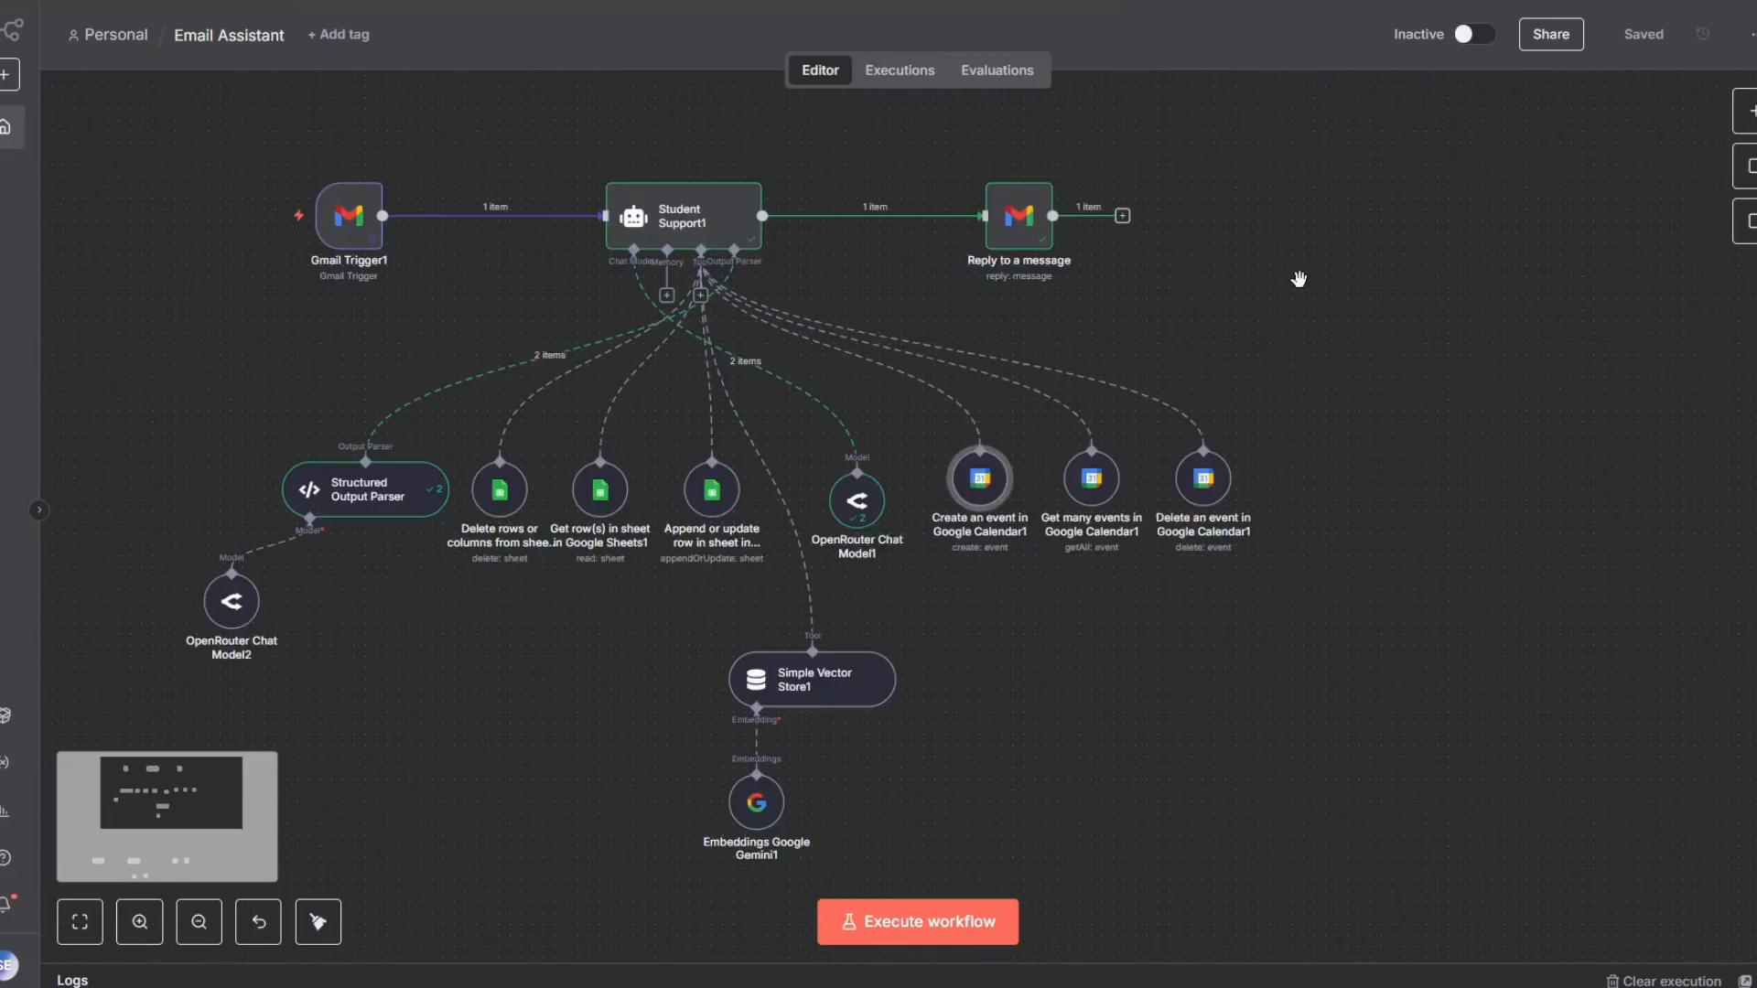